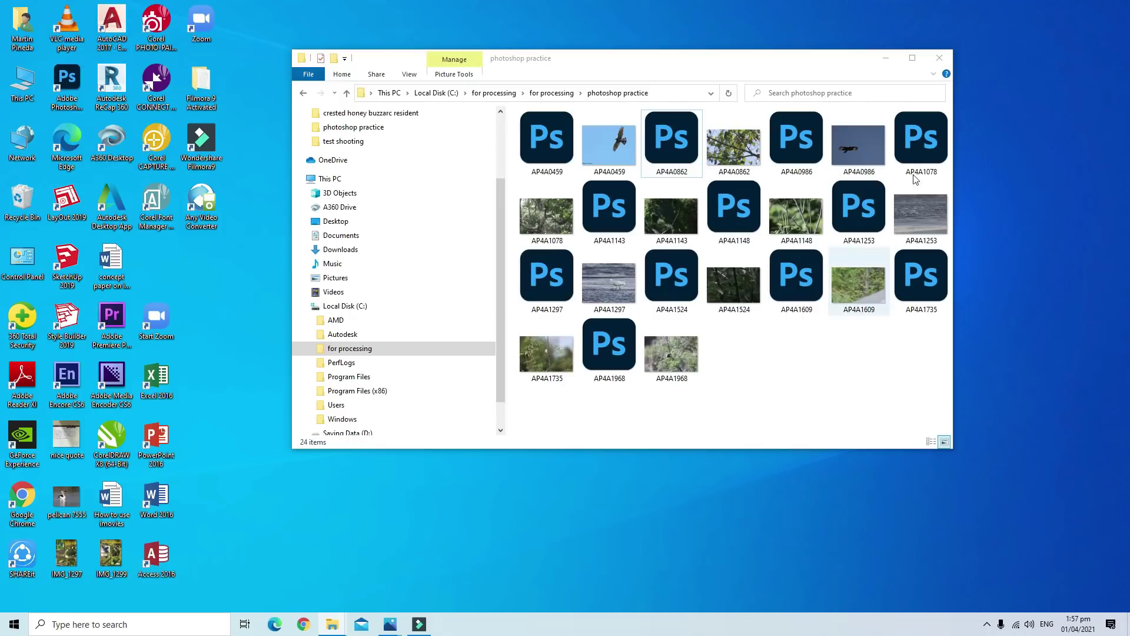
Maximize the File Explorer window showing the photoshop practice folder
left_click(912, 59)
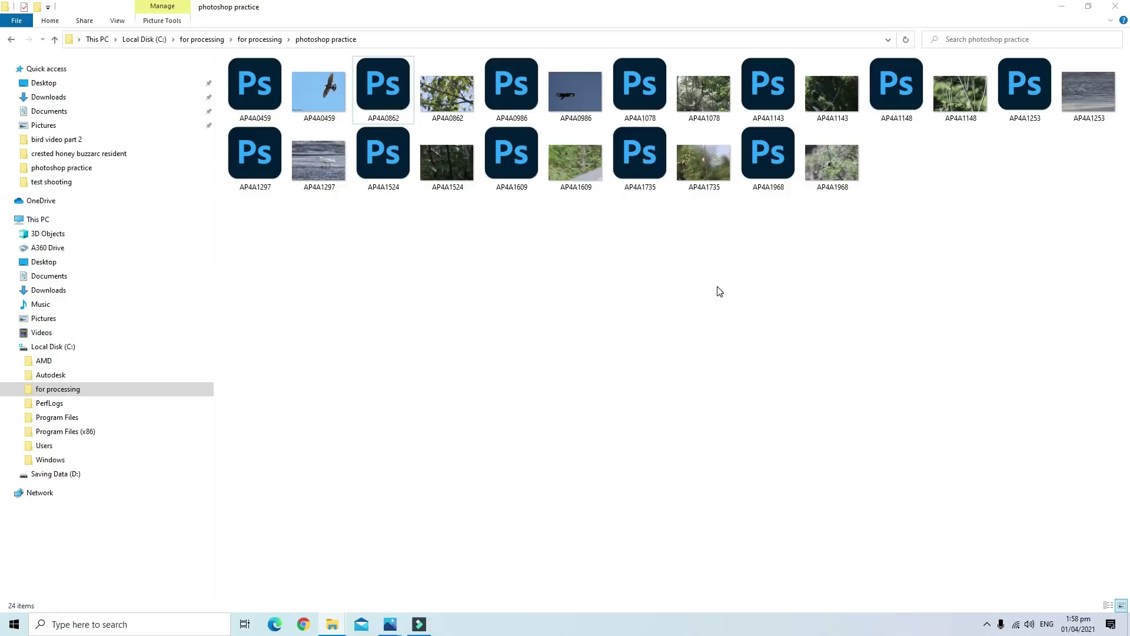
left_click(742, 295)
Open the AP4A1253 raw egret photo in Camera Raw
double_click(1024, 104)
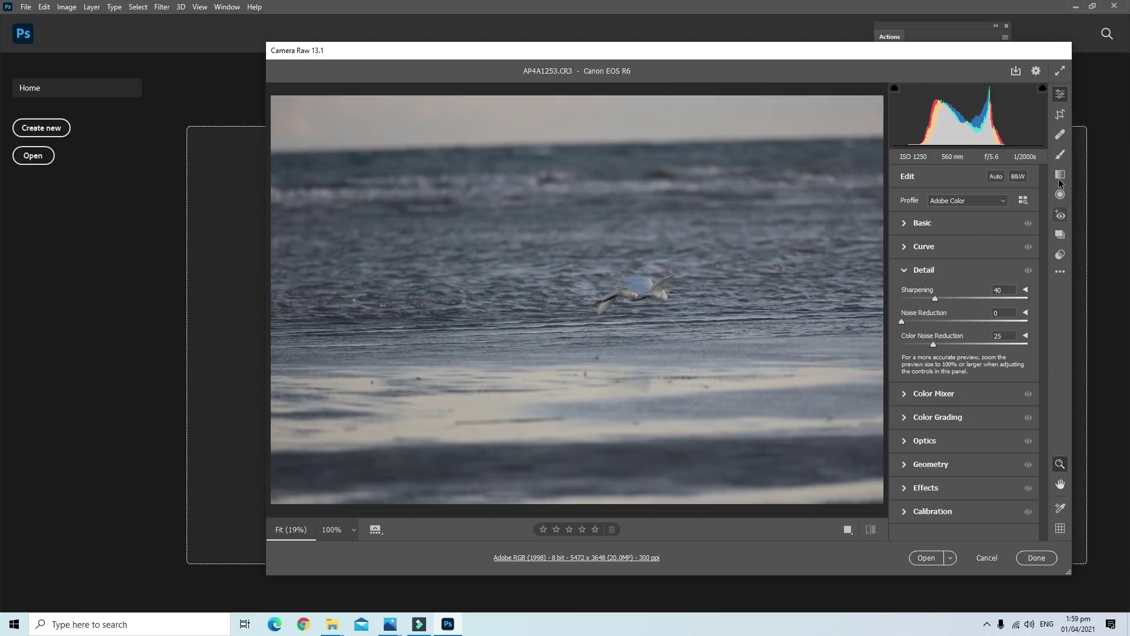
Use the Crop & Rotate tool with the aspect ratio locked to 4 x 3
left_click(1058, 122)
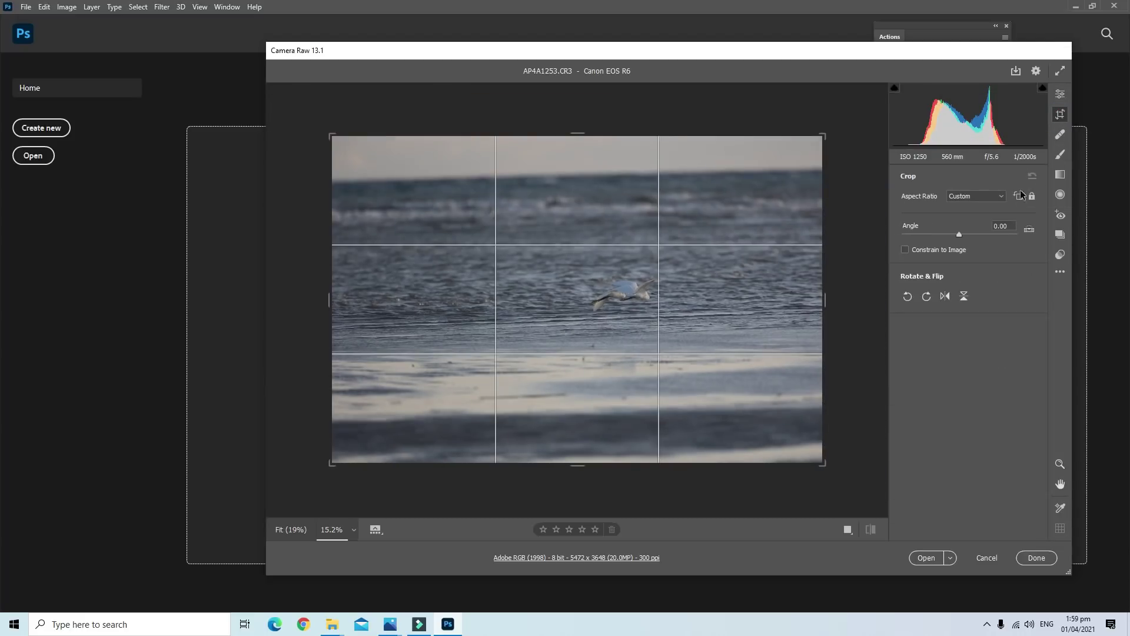
left_click(1003, 197)
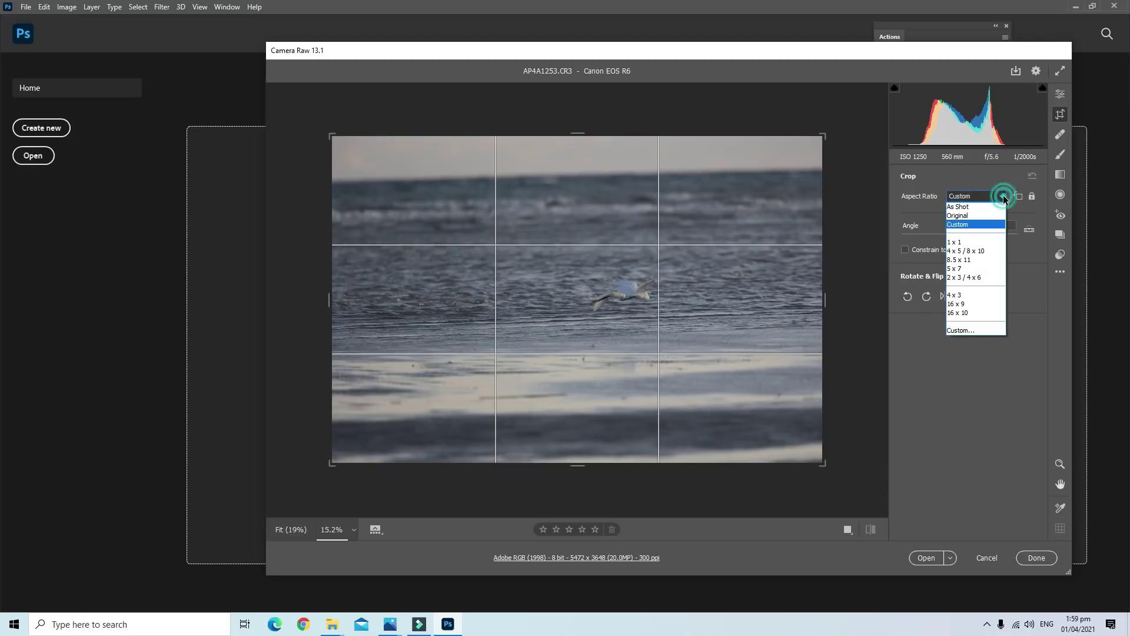
left_click(984, 295)
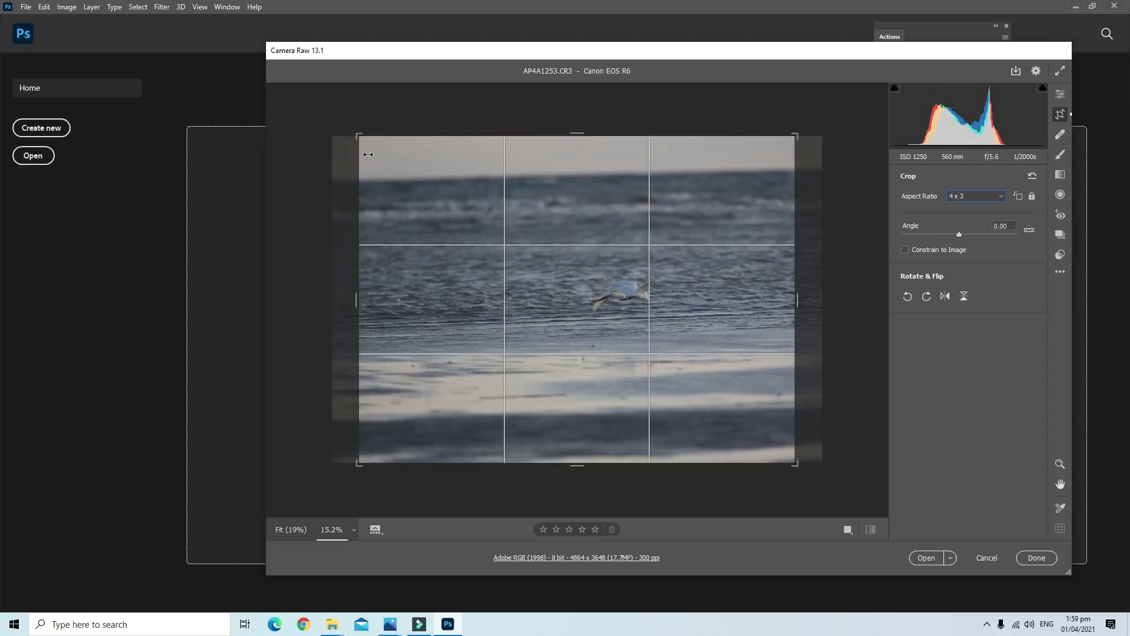
Shrink the crop frame around the egret and place it in the middle row
left_click_drag(365, 135, 454, 185)
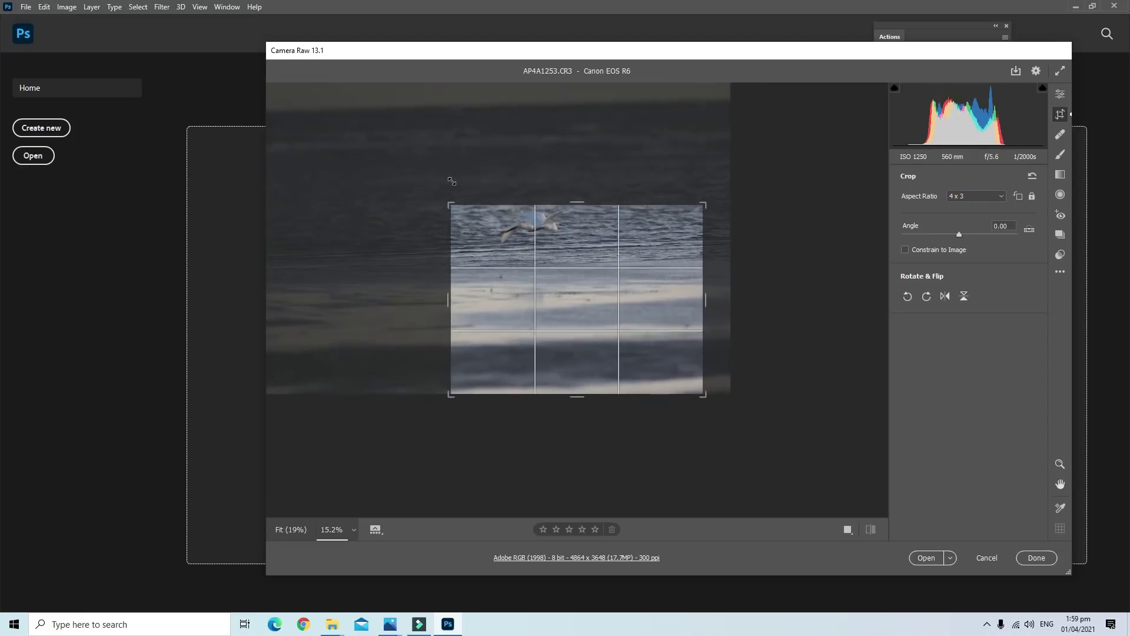
mouse_move(570, 239)
left_mouse_down()
mouse_move(568, 319)
mouse_move(586, 296)
left_mouse_up()
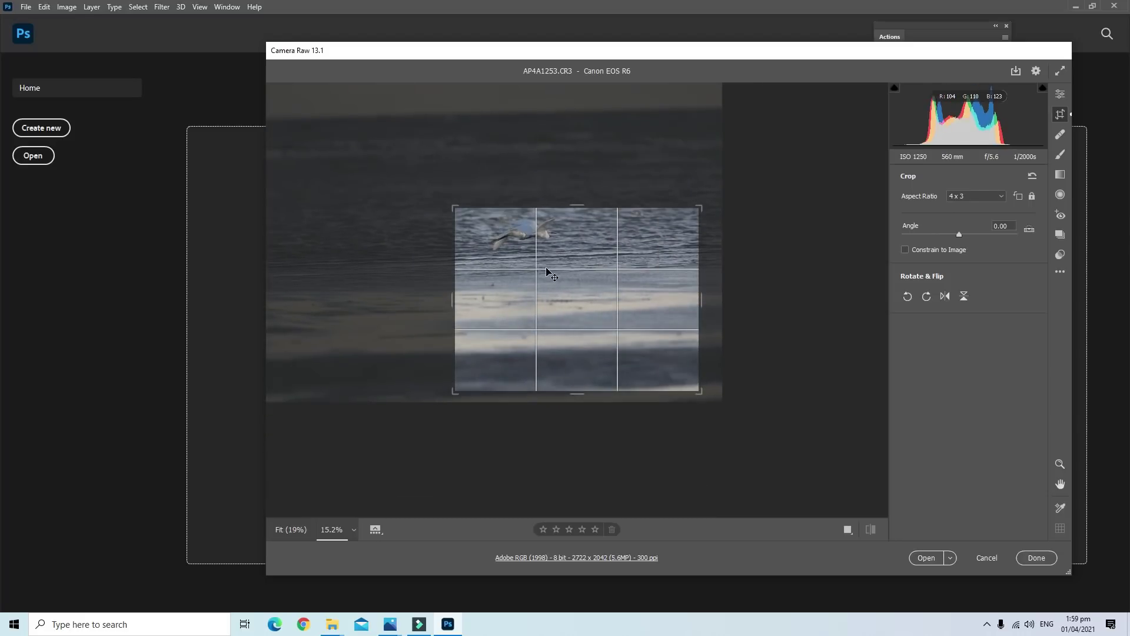
mouse_move(566, 239)
left_mouse_down()
mouse_move(590, 278)
mouse_move(582, 271)
mouse_move(557, 299)
mouse_move(556, 266)
mouse_move(551, 293)
left_mouse_up()
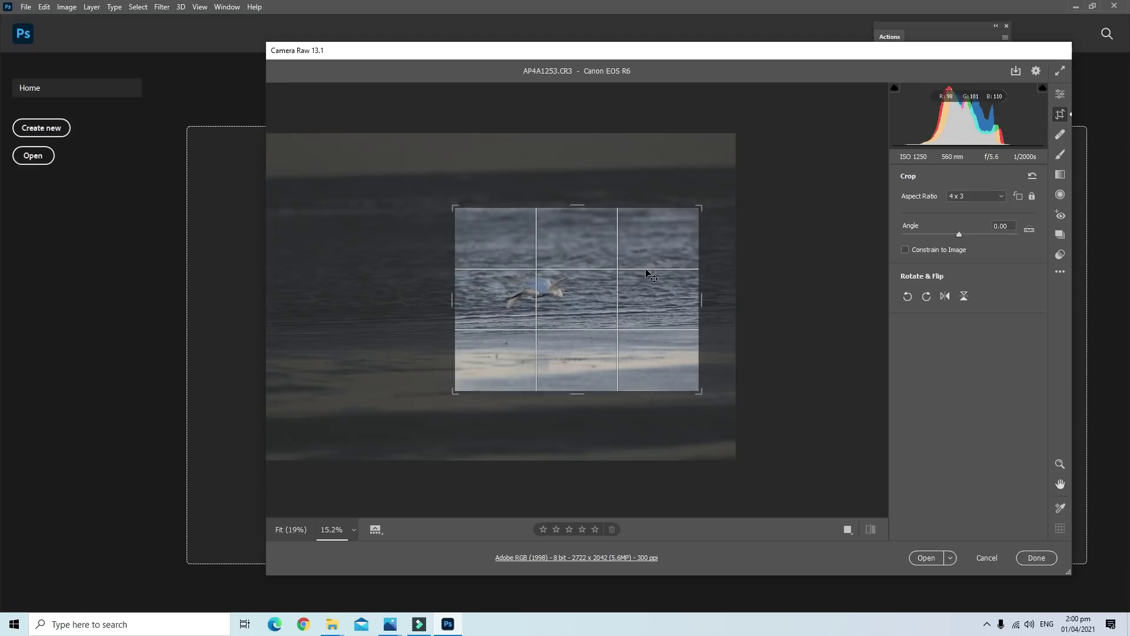
left_click_drag(643, 303, 638, 306)
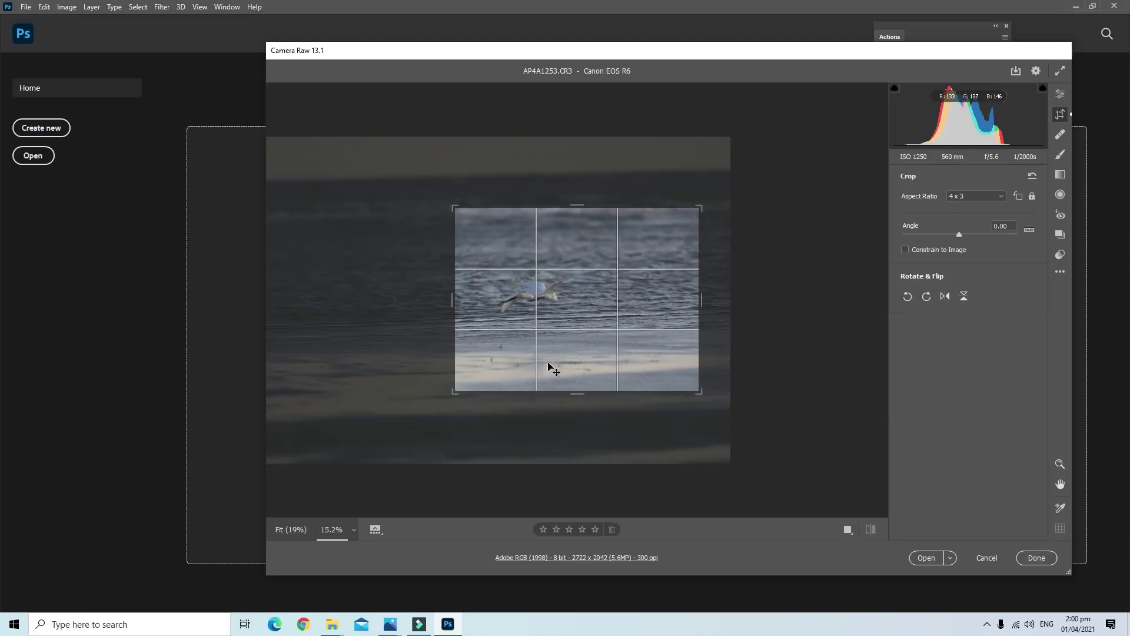
Fine-tune the egret's position, rotate 0.59 degrees to level the water, and apply the crop
left_click_drag(550, 369, 544, 342)
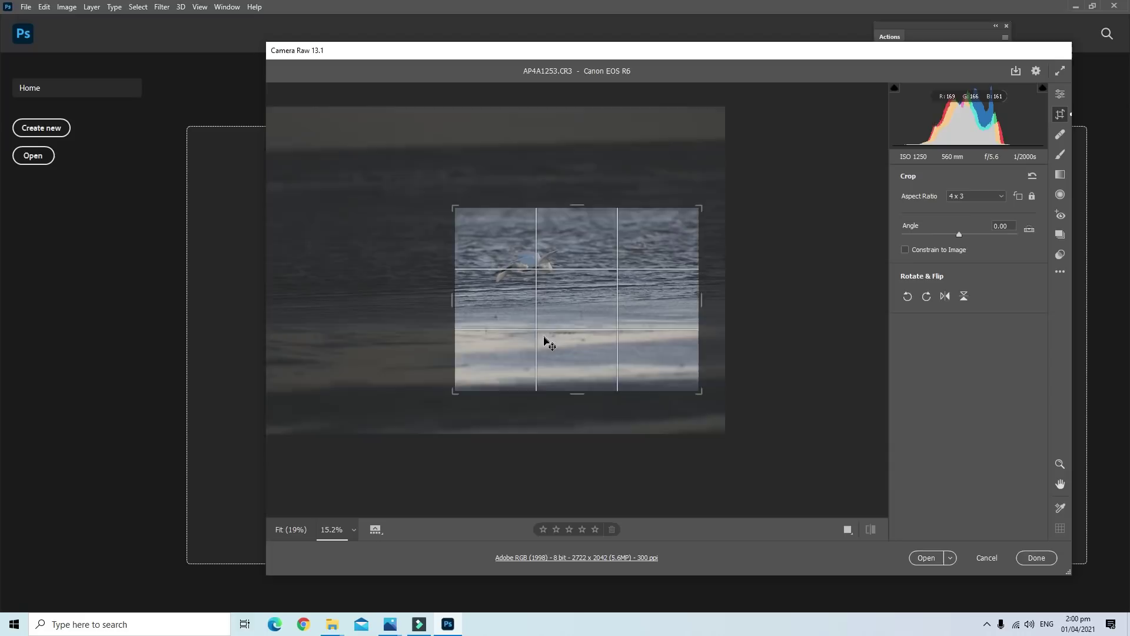
mouse_move(543, 339)
left_mouse_down()
mouse_move(548, 358)
mouse_move(547, 343)
left_mouse_up()
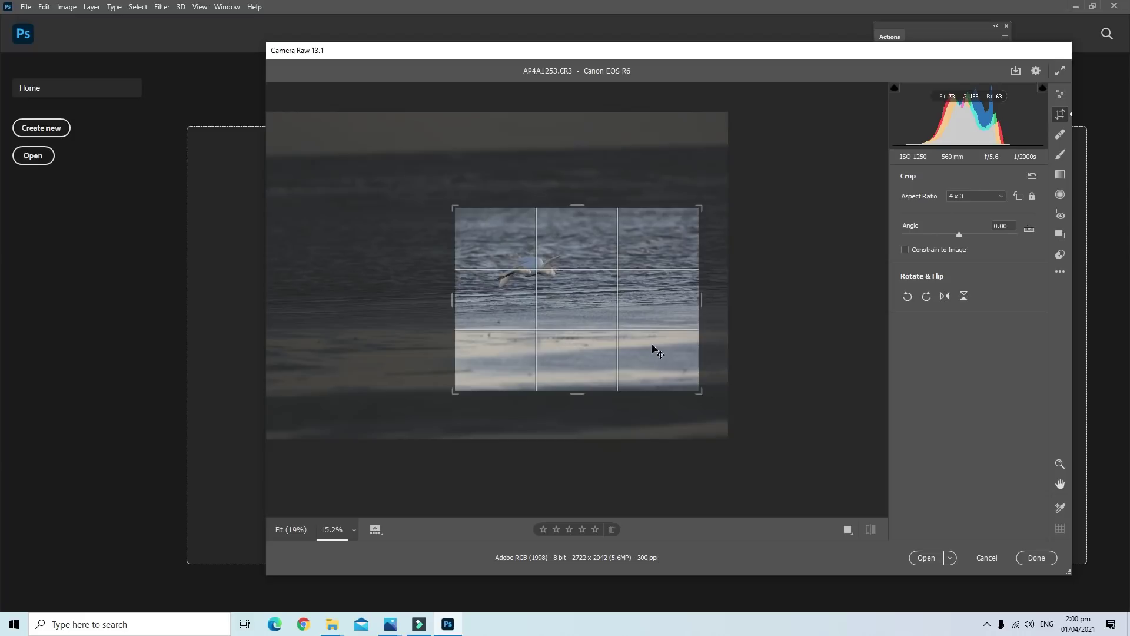
left_click_drag(675, 328, 674, 324)
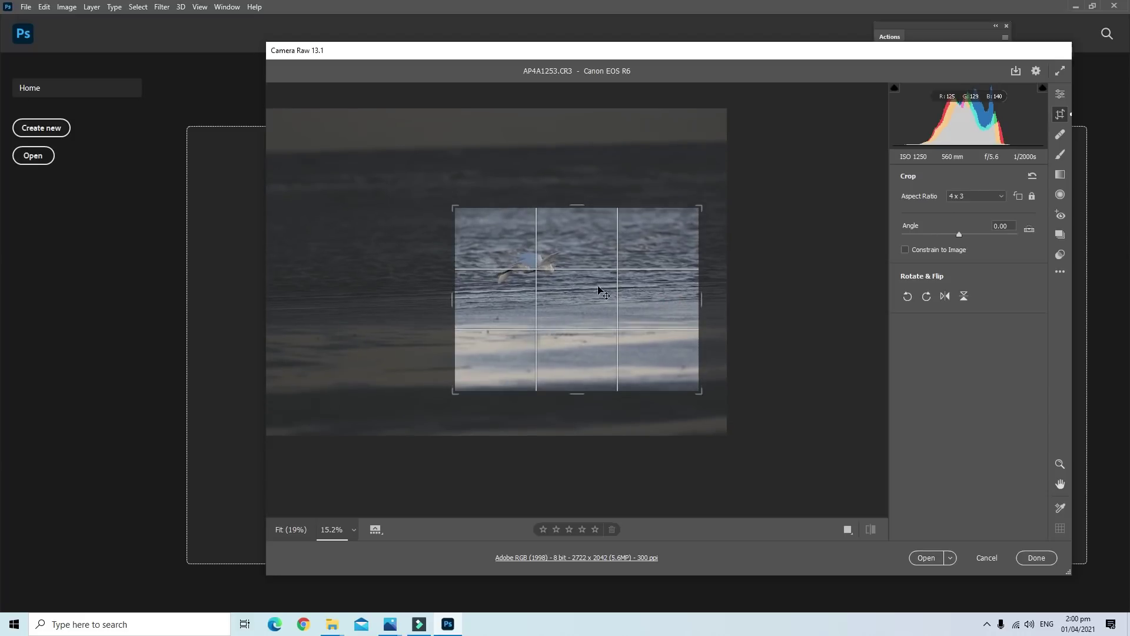
left_click_drag(424, 186, 427, 191)
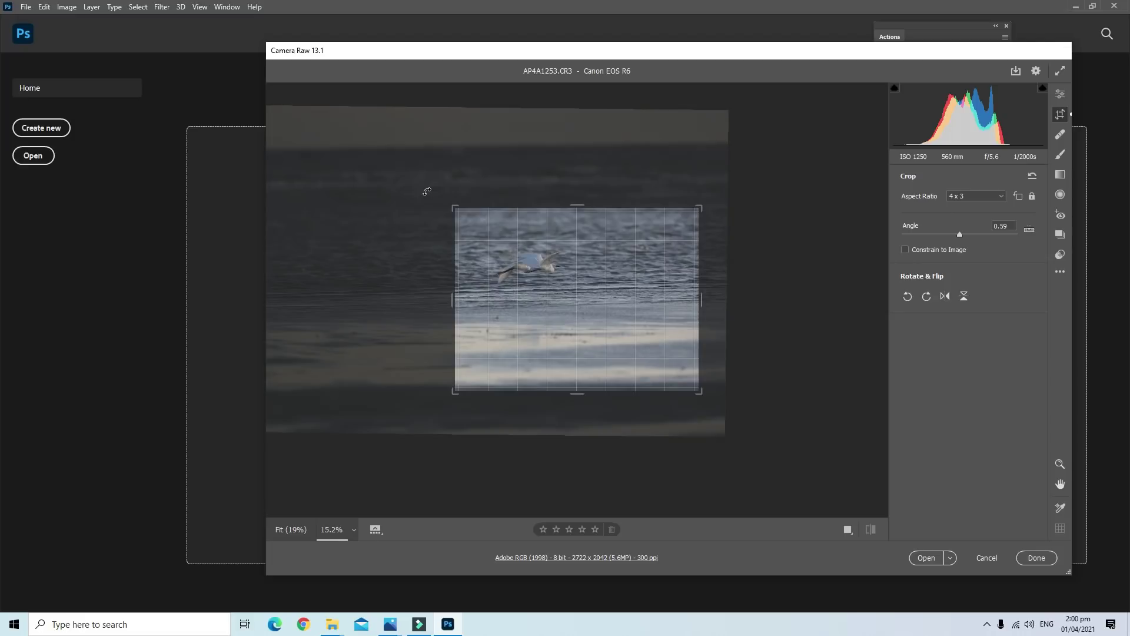
left_click_drag(536, 287, 542, 324)
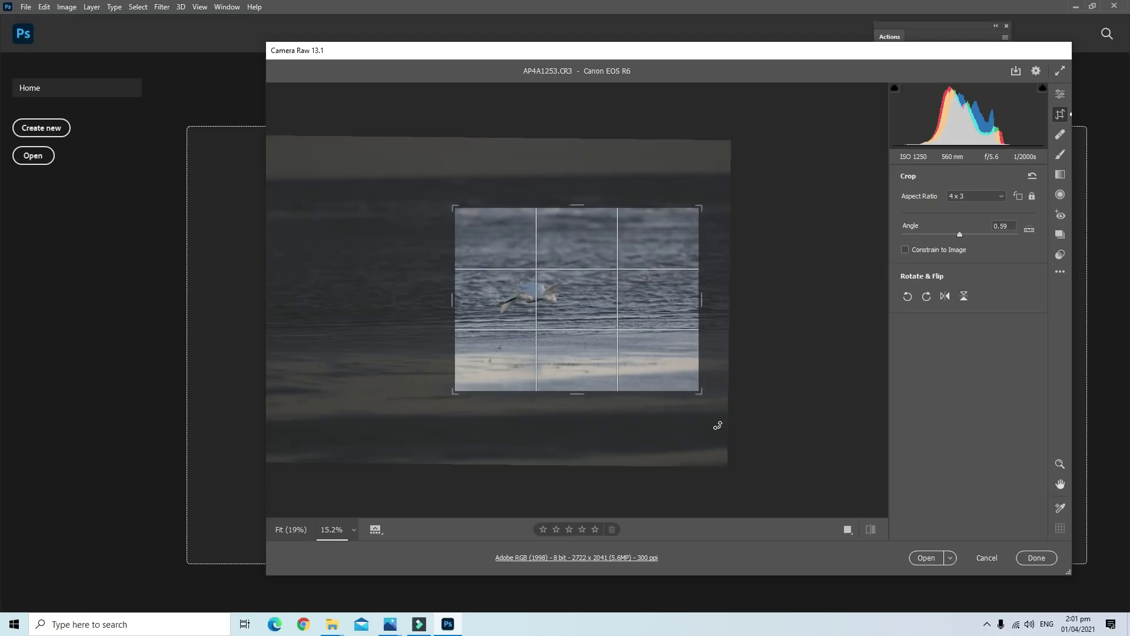
key("Return")
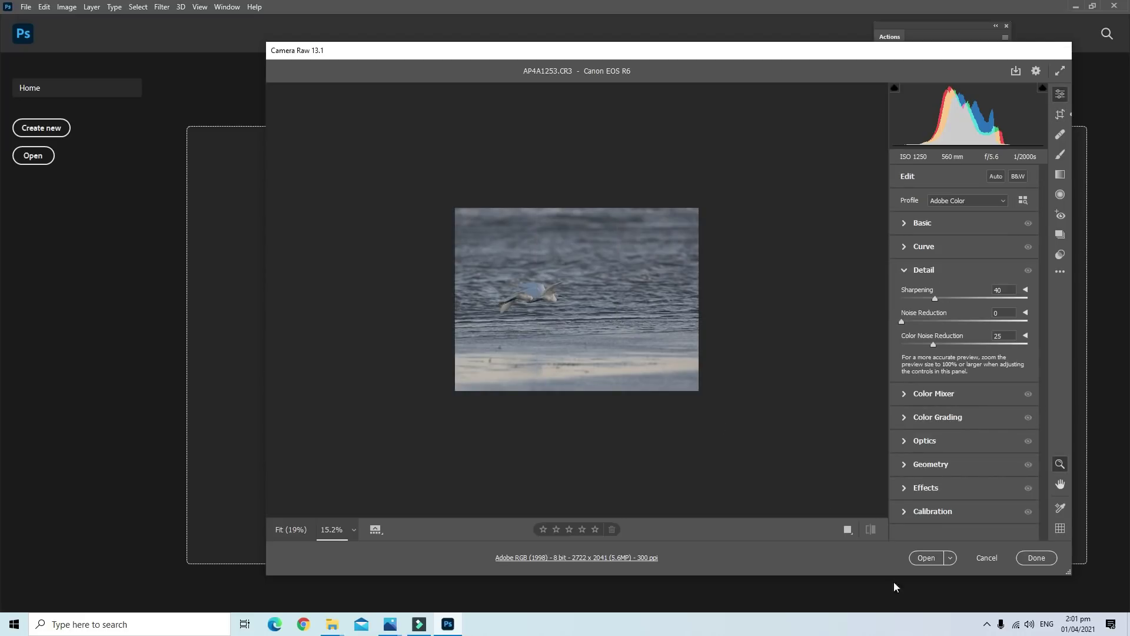
Save the cropped egret in Photoshop as maximum-quality JPEG AP4A1253, replacing the old file, then close it
left_click(926, 557)
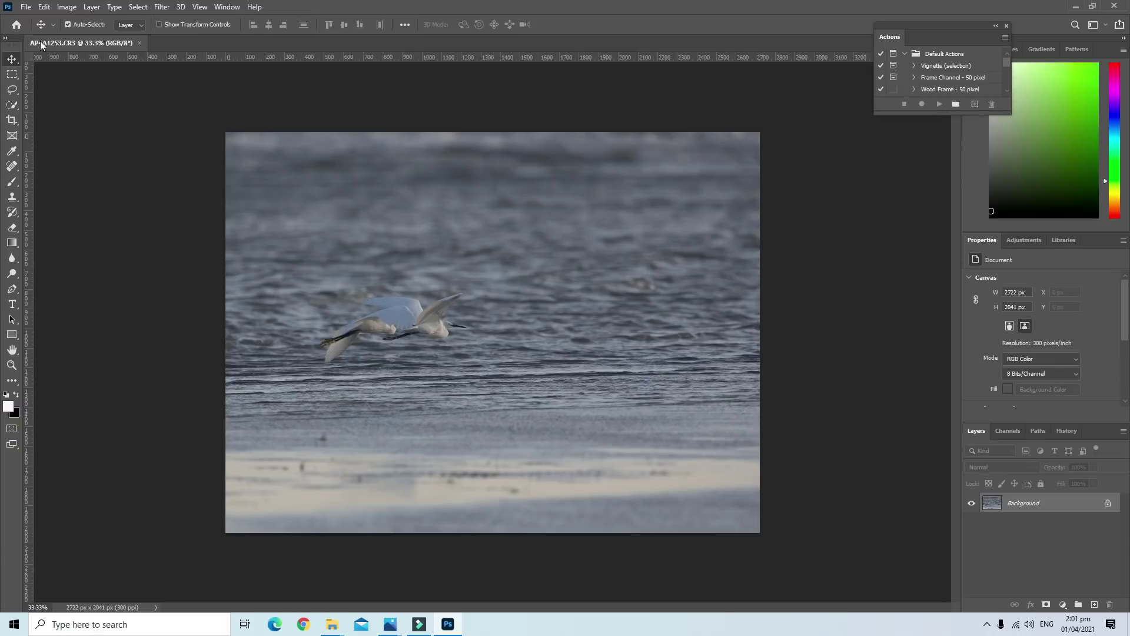
left_click(25, 7)
left_click(54, 139)
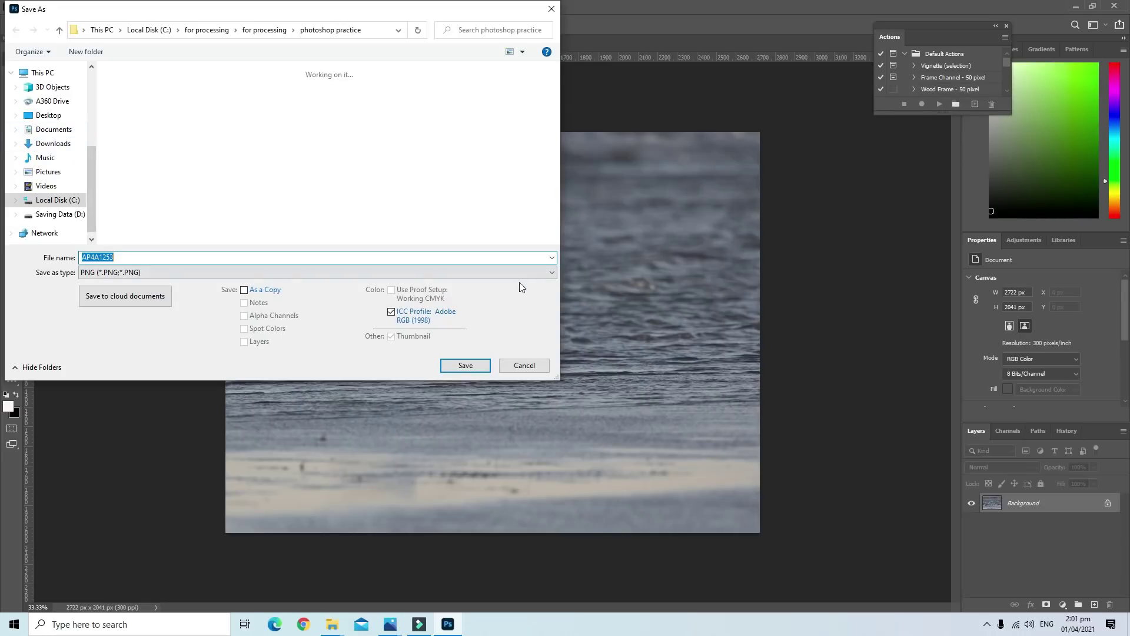
left_click(353, 272)
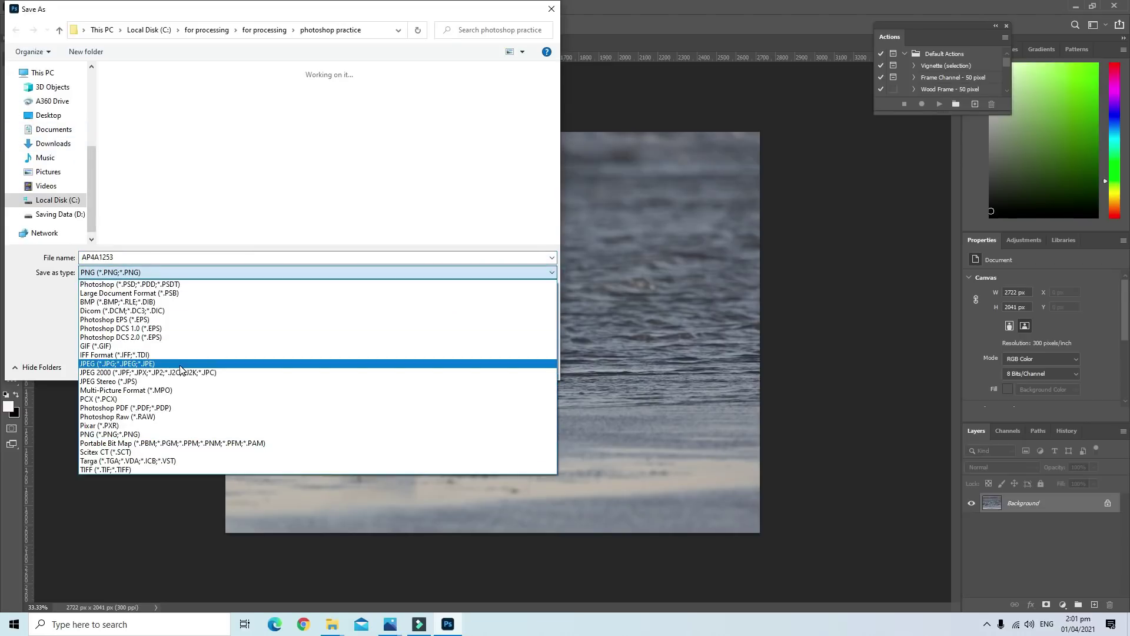
left_click(180, 365)
left_click(443, 365)
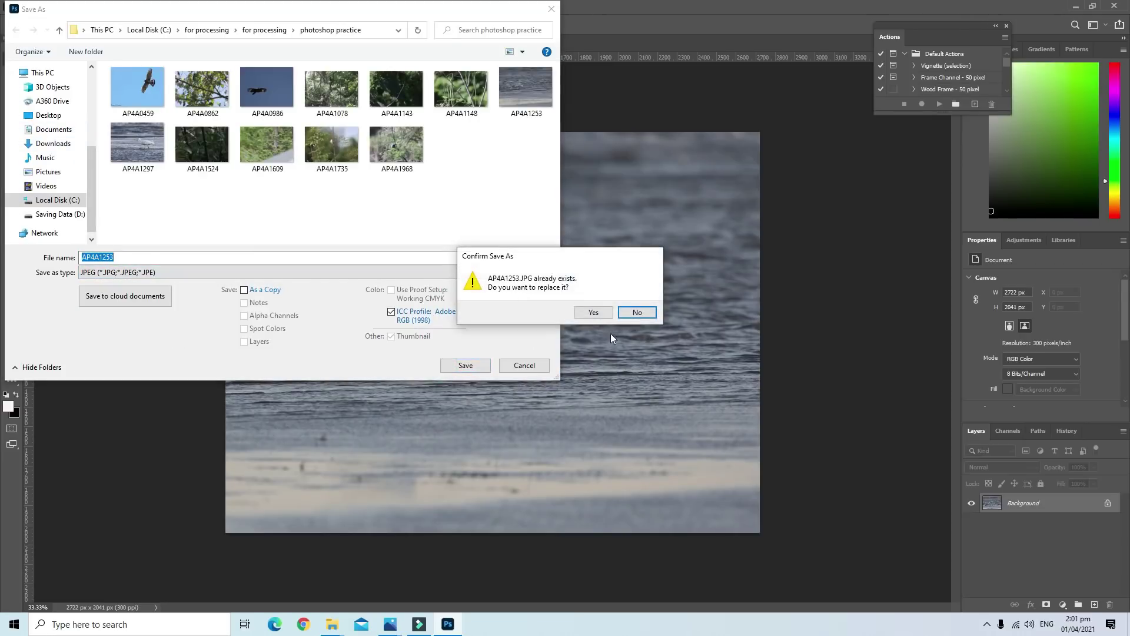
left_click(595, 312)
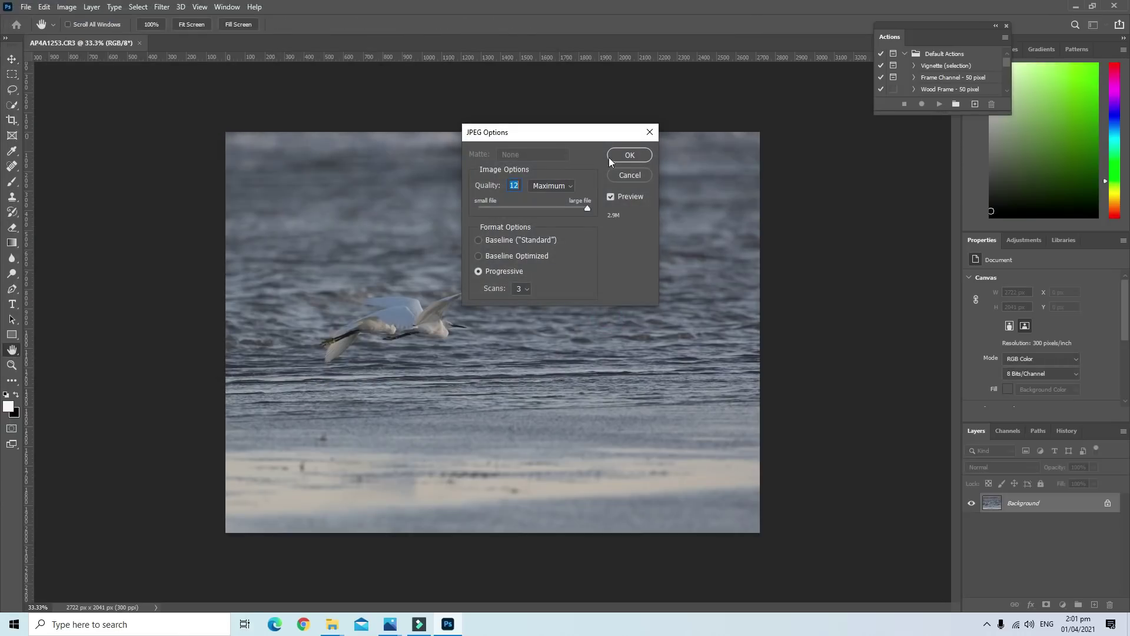
left_click(627, 156)
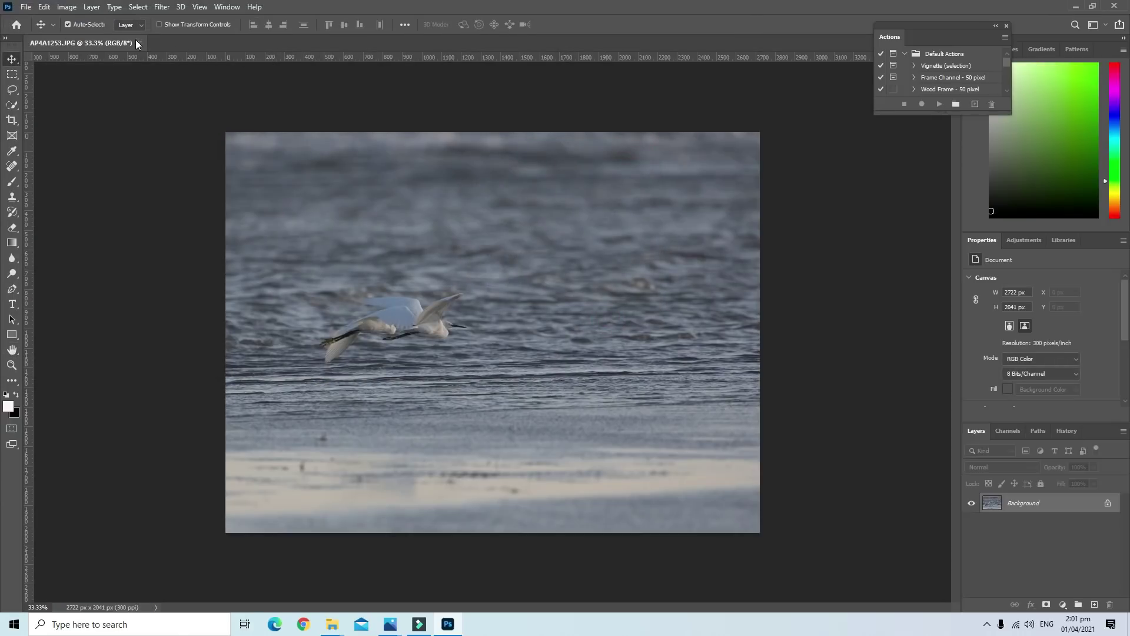
left_click(138, 43)
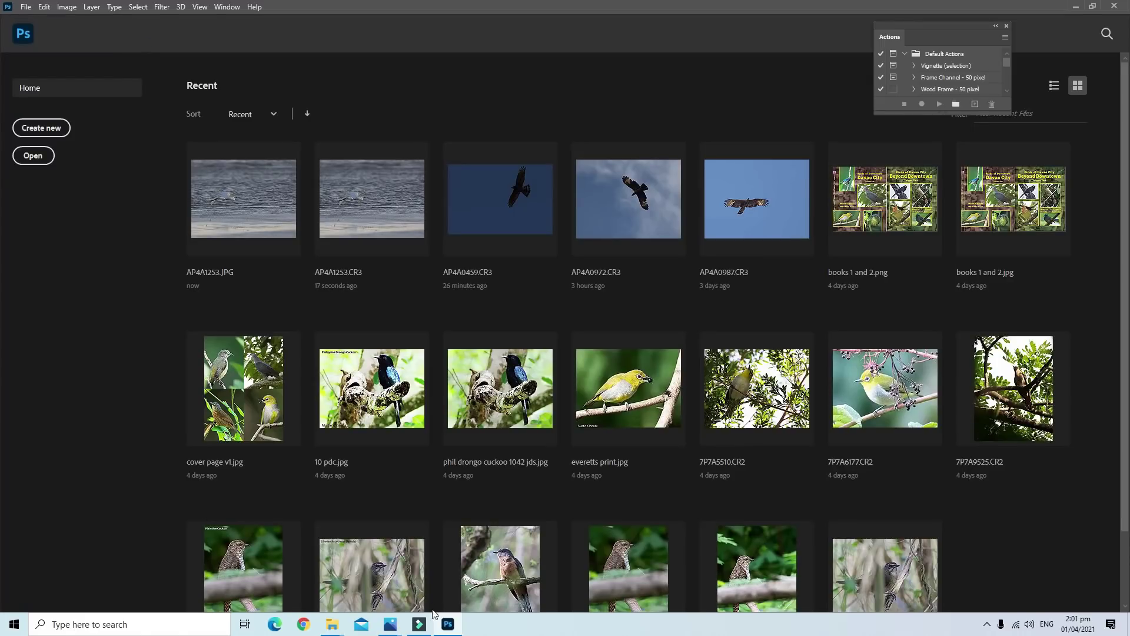
Minimize Photoshop and select the AP4A1735 photo in the folder
left_click(1076, 7)
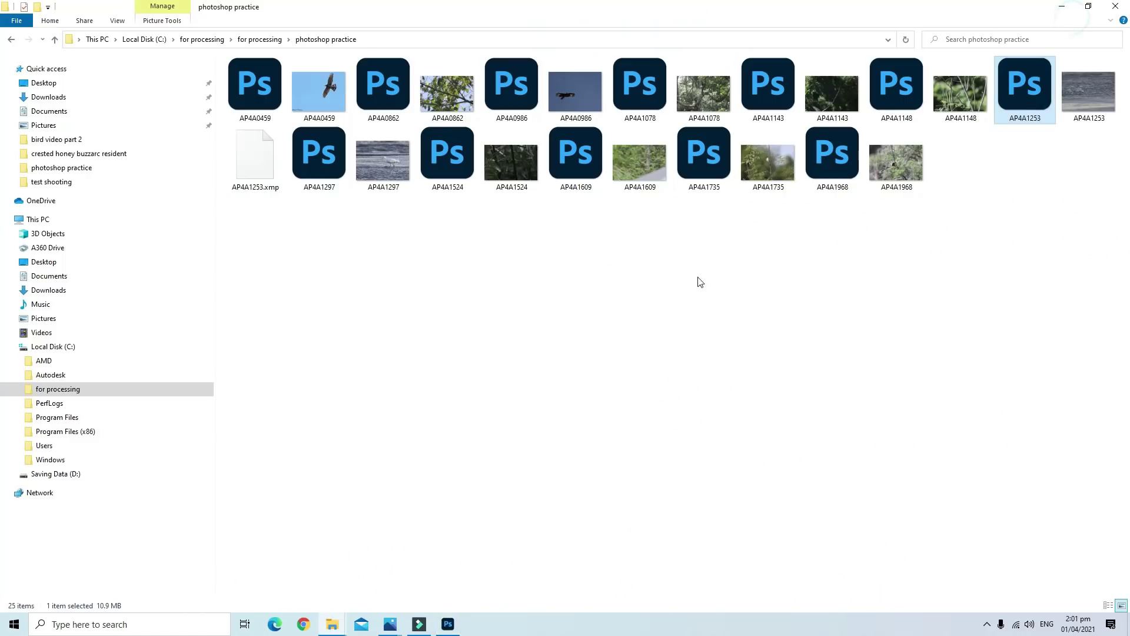
left_click(755, 309)
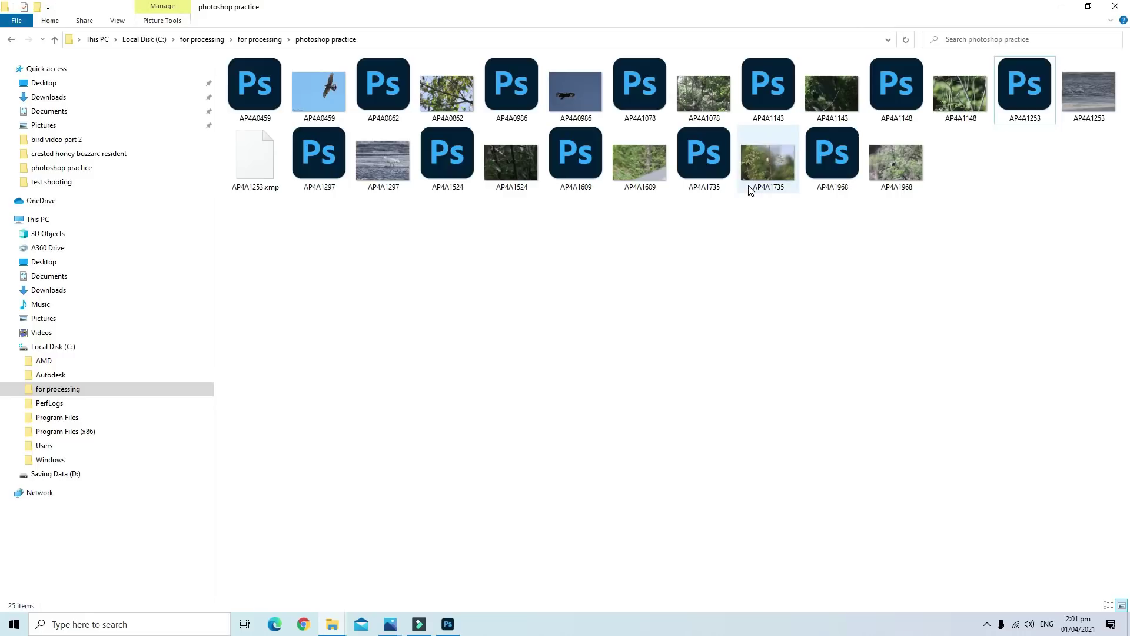
left_click(703, 179)
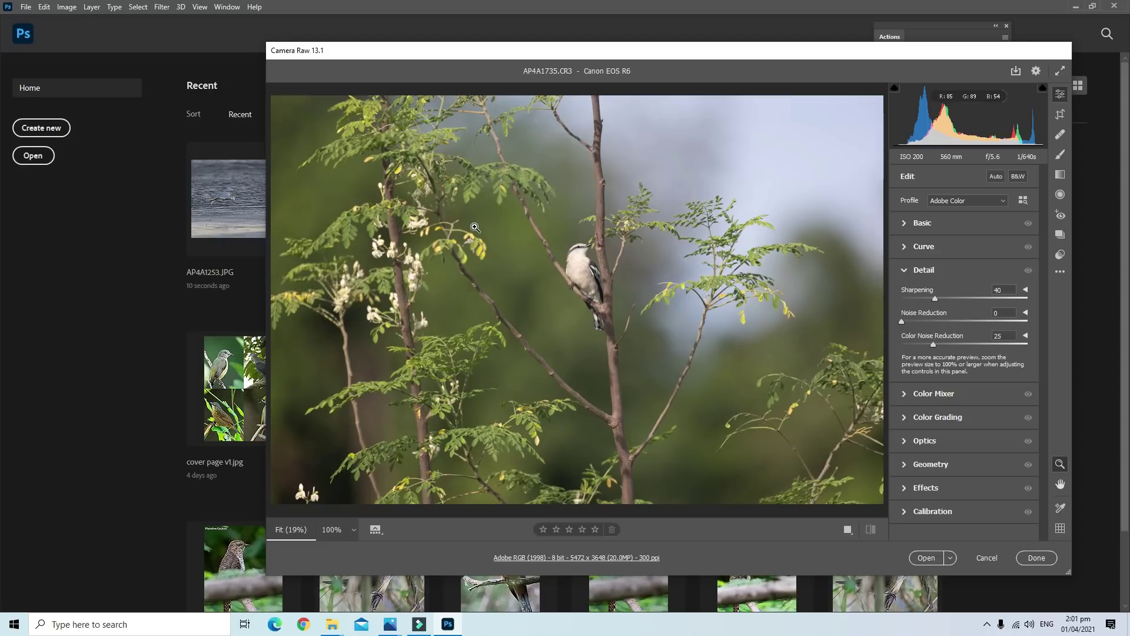
Tighten the crop frame around the perched bird on AP4A1735
left_click(1060, 114)
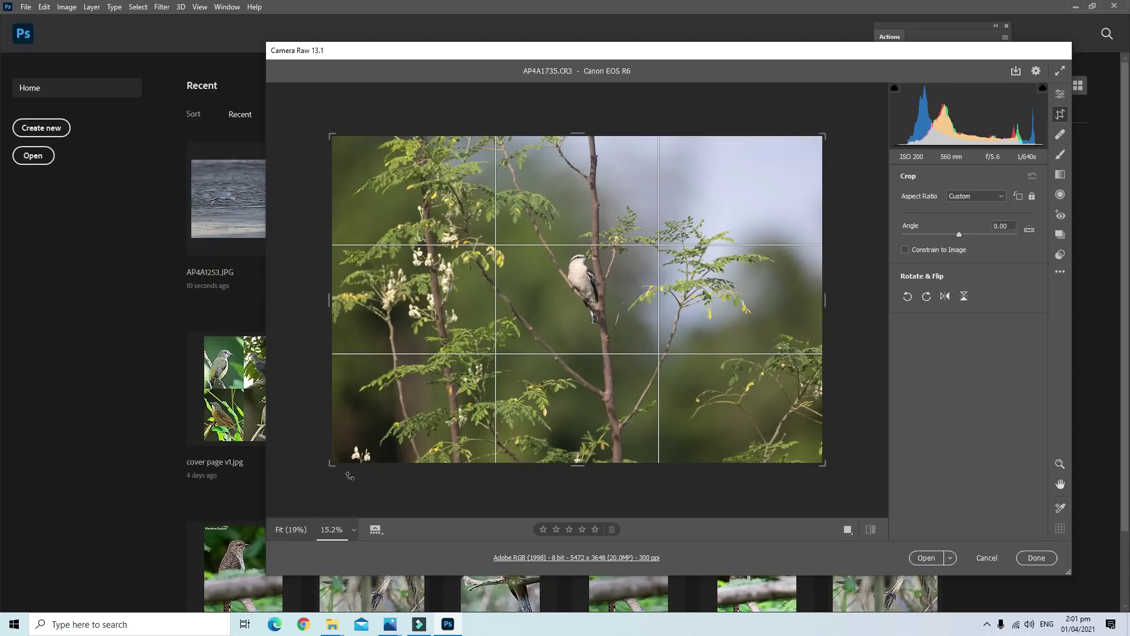
left_click_drag(333, 468, 430, 399)
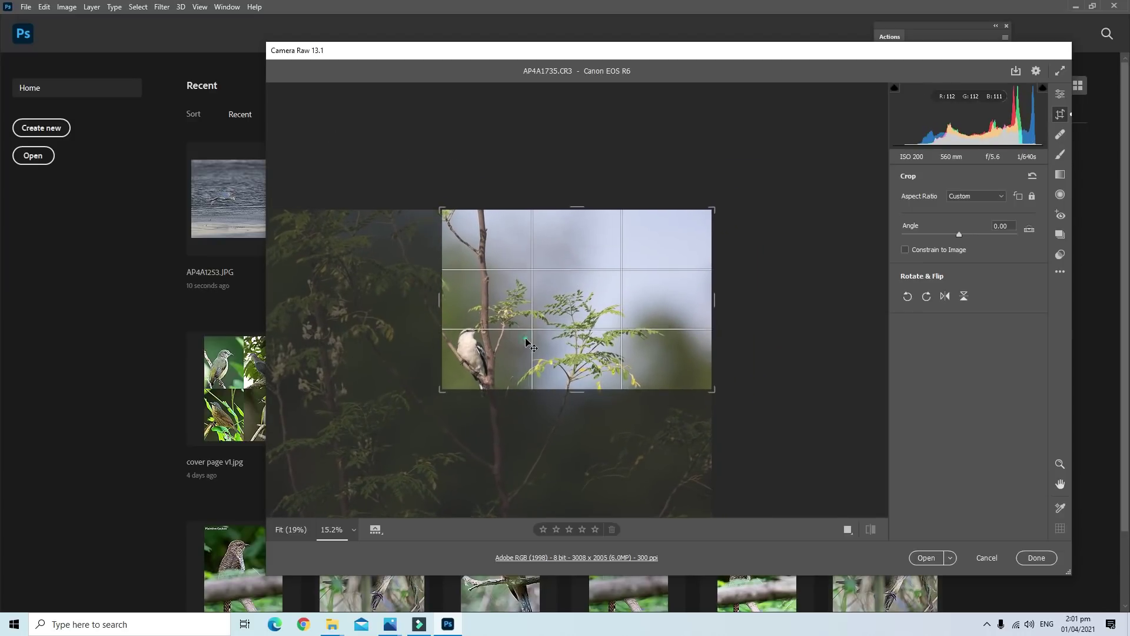
left_click_drag(580, 307, 657, 286)
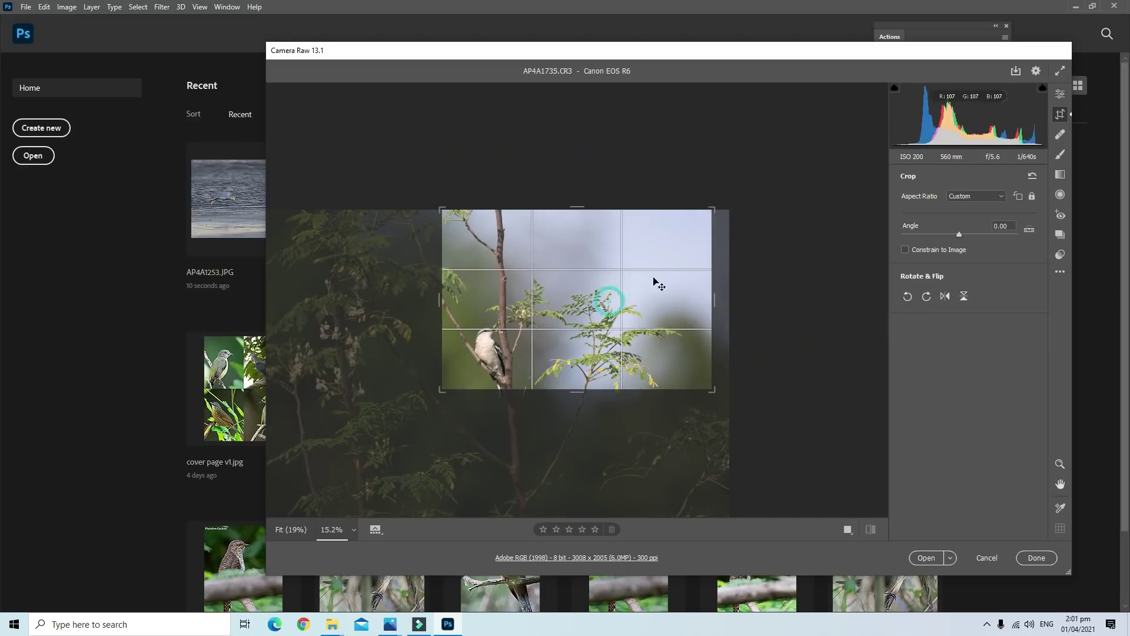
left_click_drag(570, 300, 498, 306)
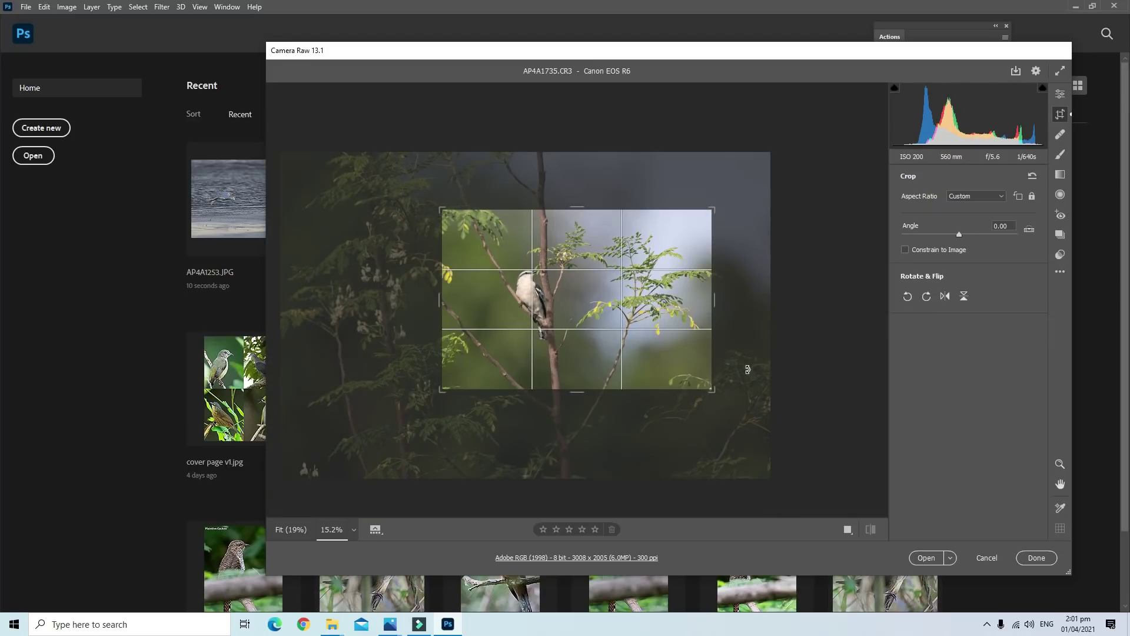
left_click_drag(569, 342, 576, 344)
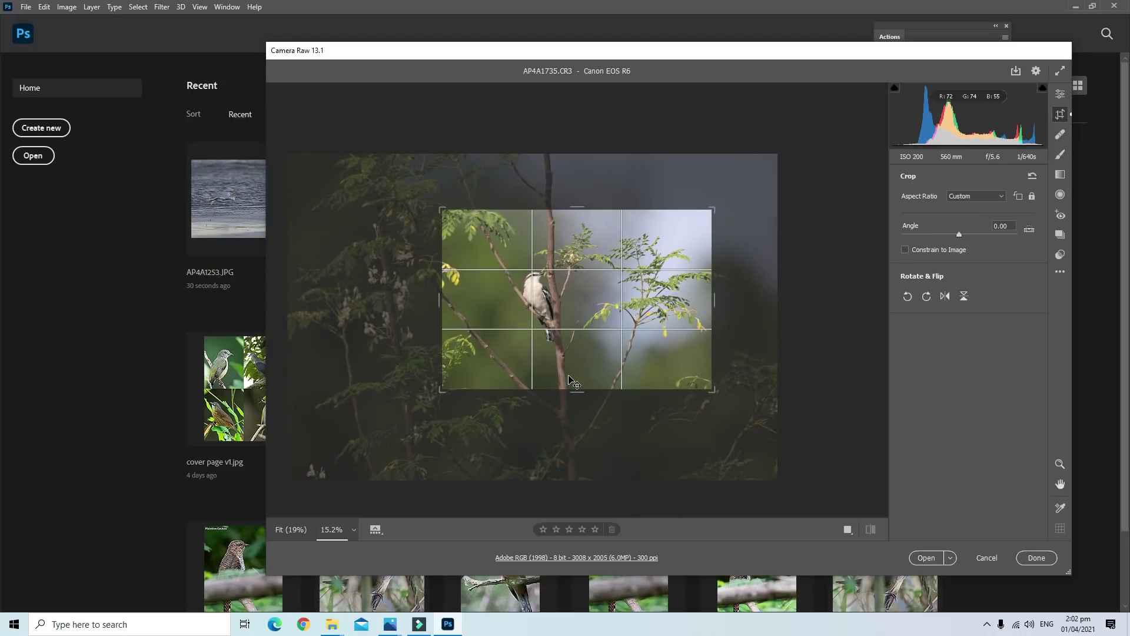
Position the bird left of centre among the branches and apply the crop
mouse_move(570, 380)
left_mouse_down()
mouse_move(514, 389)
mouse_move(539, 393)
left_mouse_up()
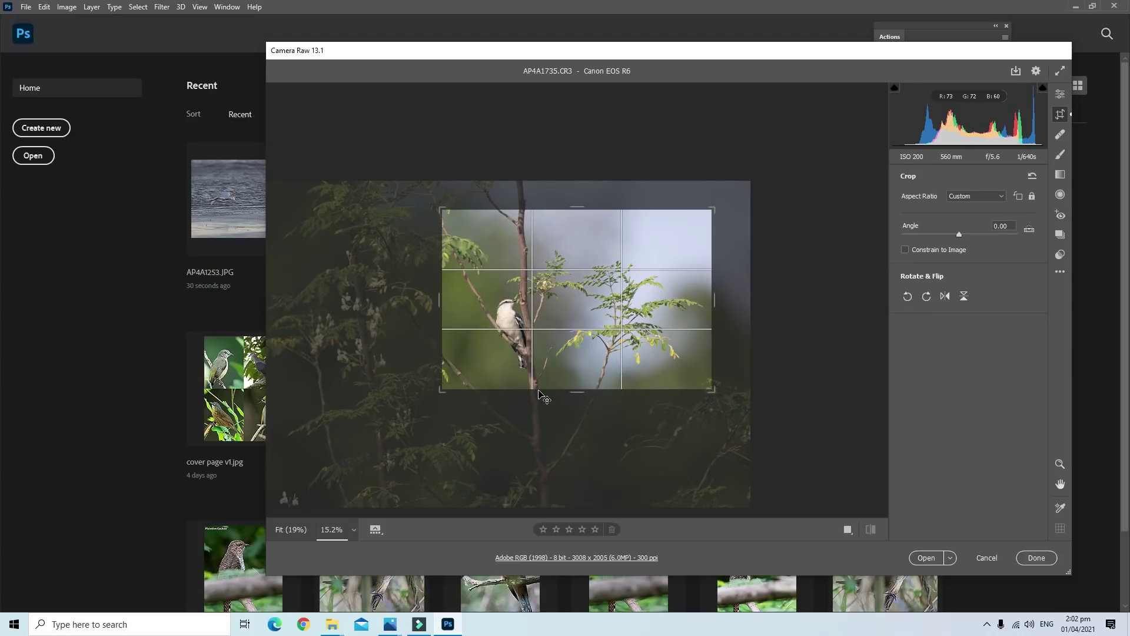
left_click_drag(444, 347, 557, 331)
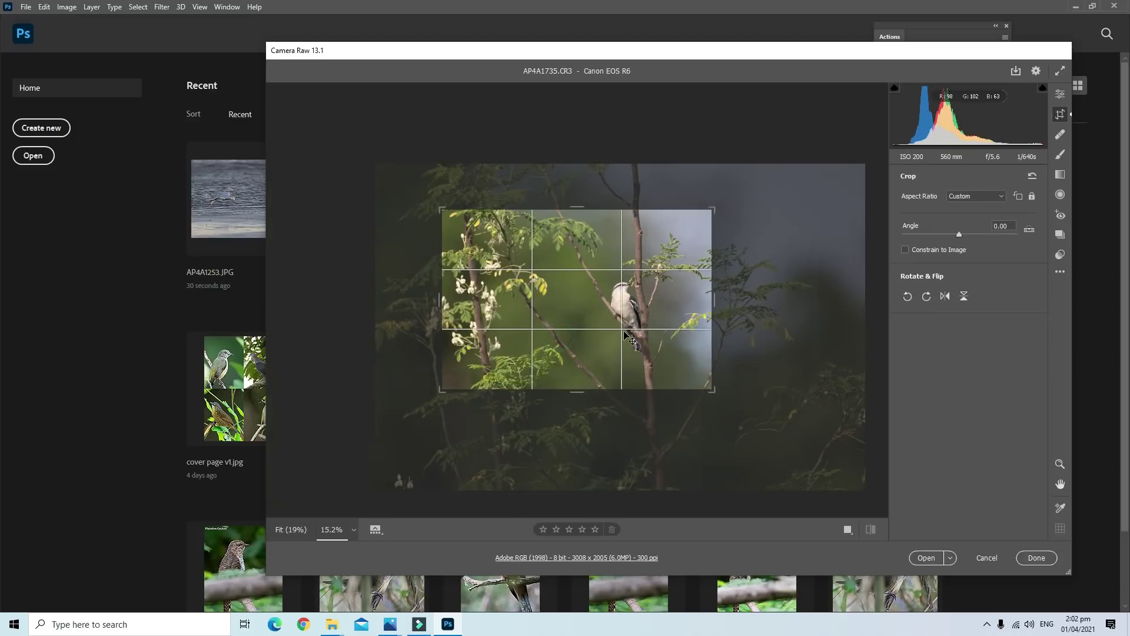
left_click_drag(626, 334, 538, 325)
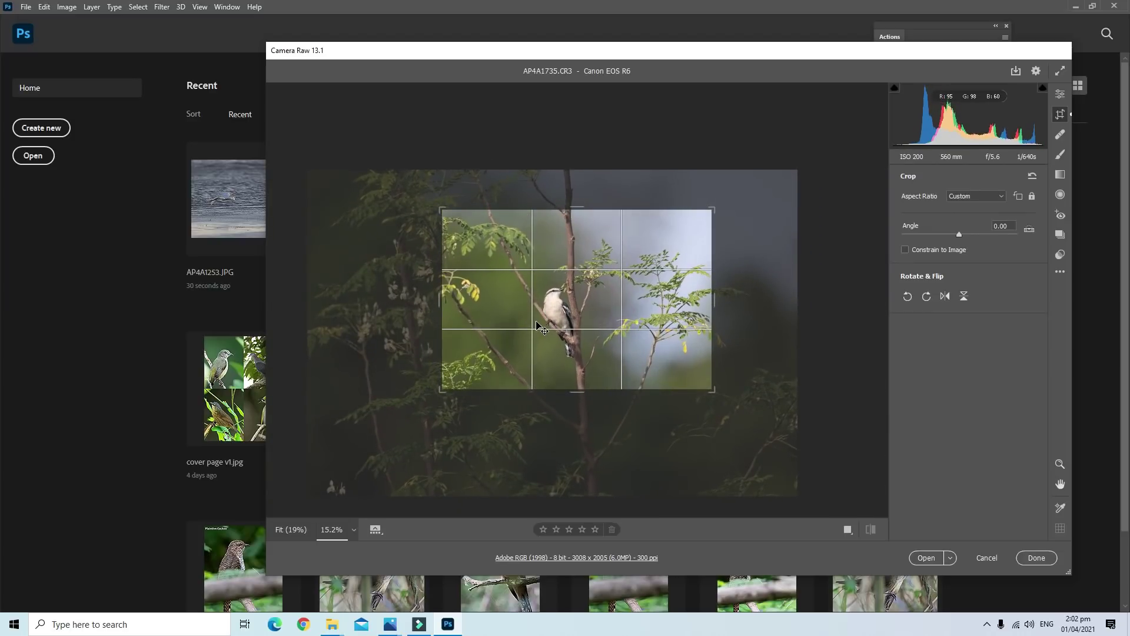
mouse_move(537, 324)
left_mouse_down()
mouse_move(499, 329)
mouse_move(492, 346)
left_mouse_up()
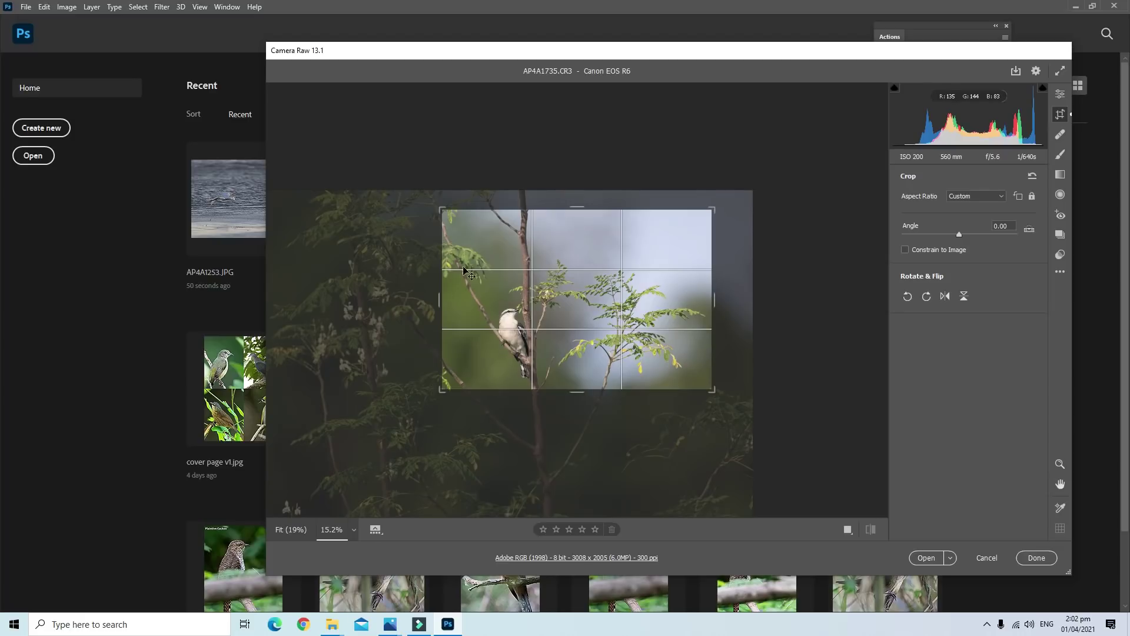
left_click_drag(502, 348, 512, 347)
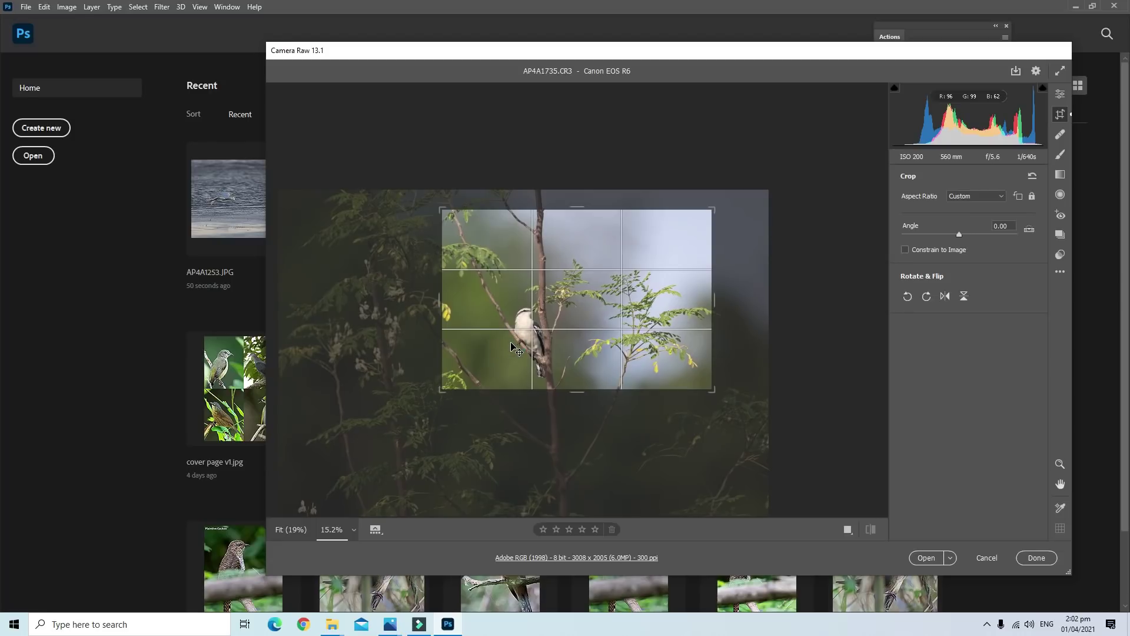
key("Return")
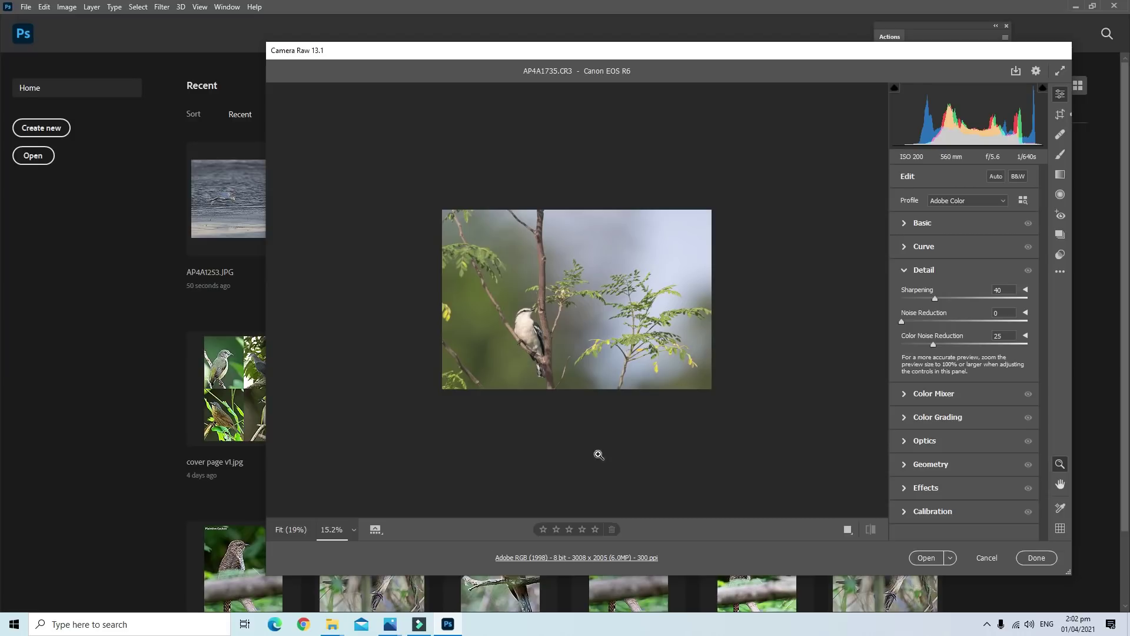
Save the cropped bird photo as JPEG AP4A1735, replacing the old file, then close it and minimize Photoshop
left_click(922, 559)
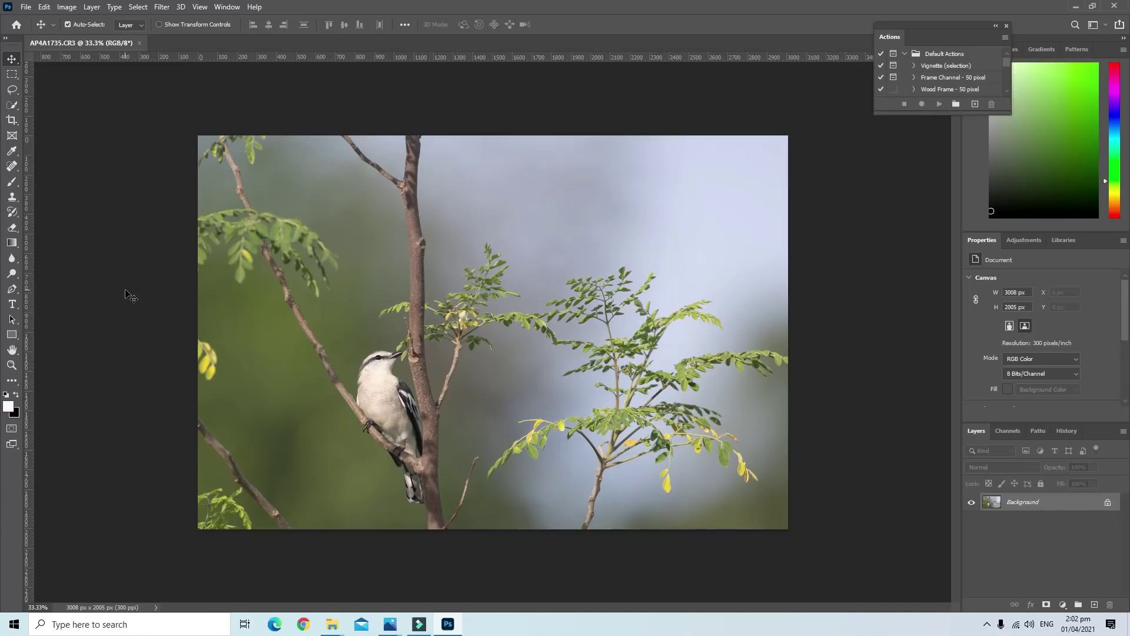
left_click(25, 7)
left_click(41, 149)
left_click(465, 365)
left_click(595, 311)
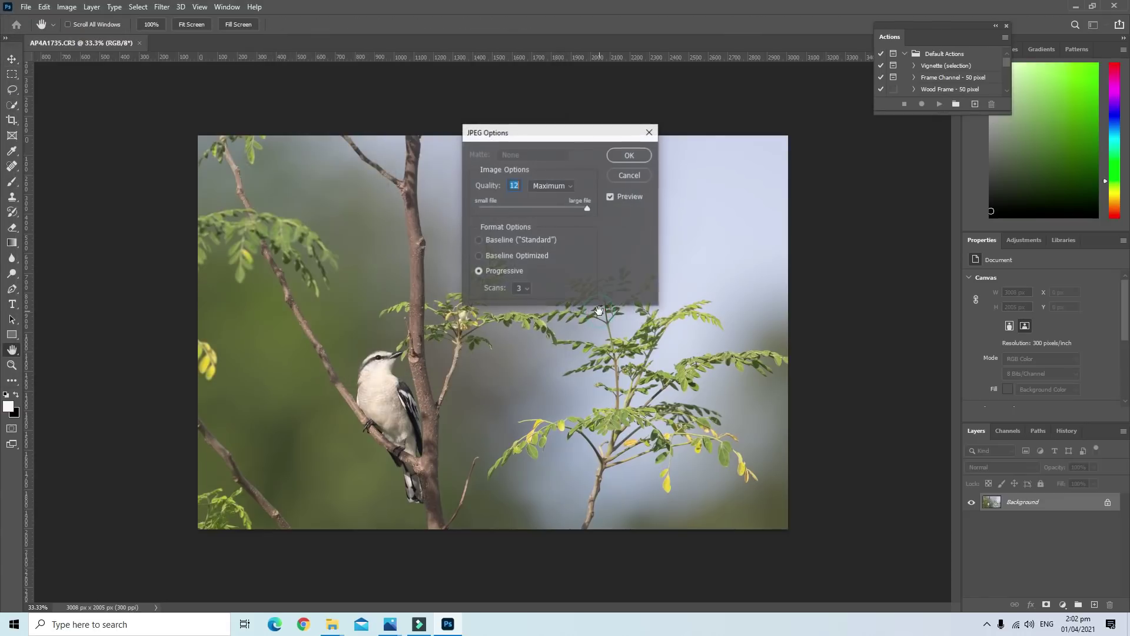
left_click(645, 160)
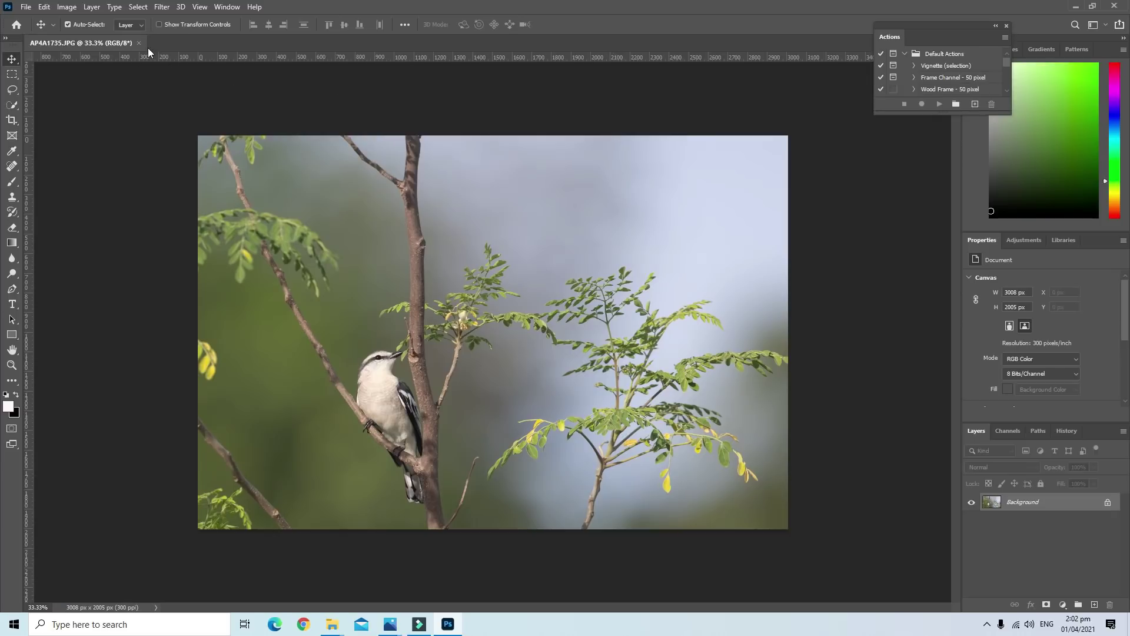
left_click(139, 43)
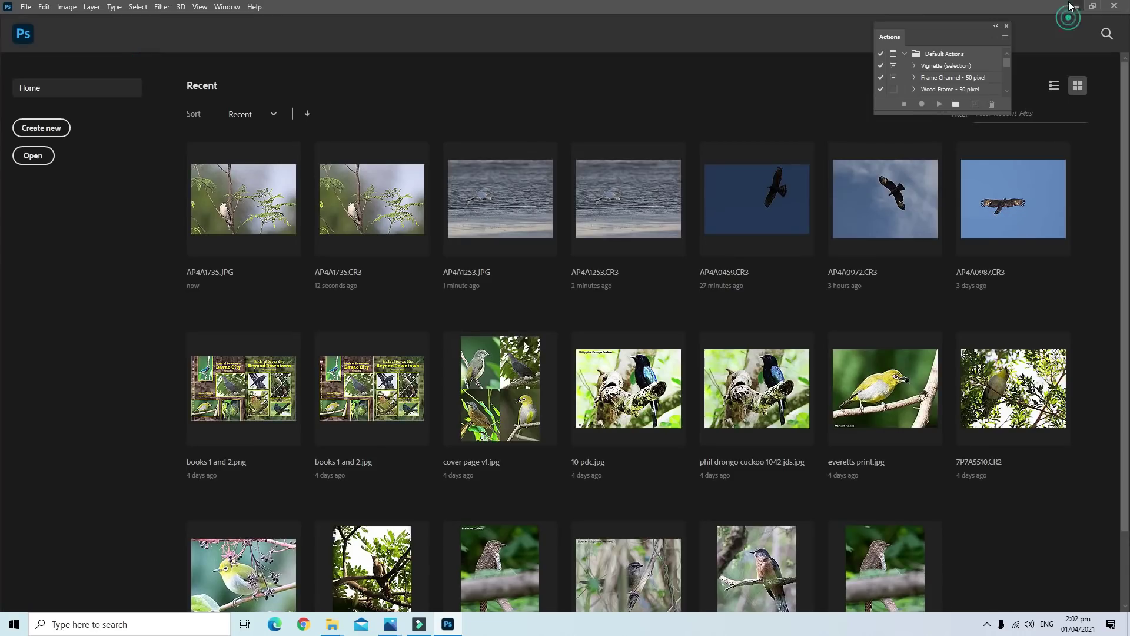
left_click(1076, 6)
Open the AP4A0459 raptor raw photo in Camera Raw with the Crop tool active
left_click(767, 330)
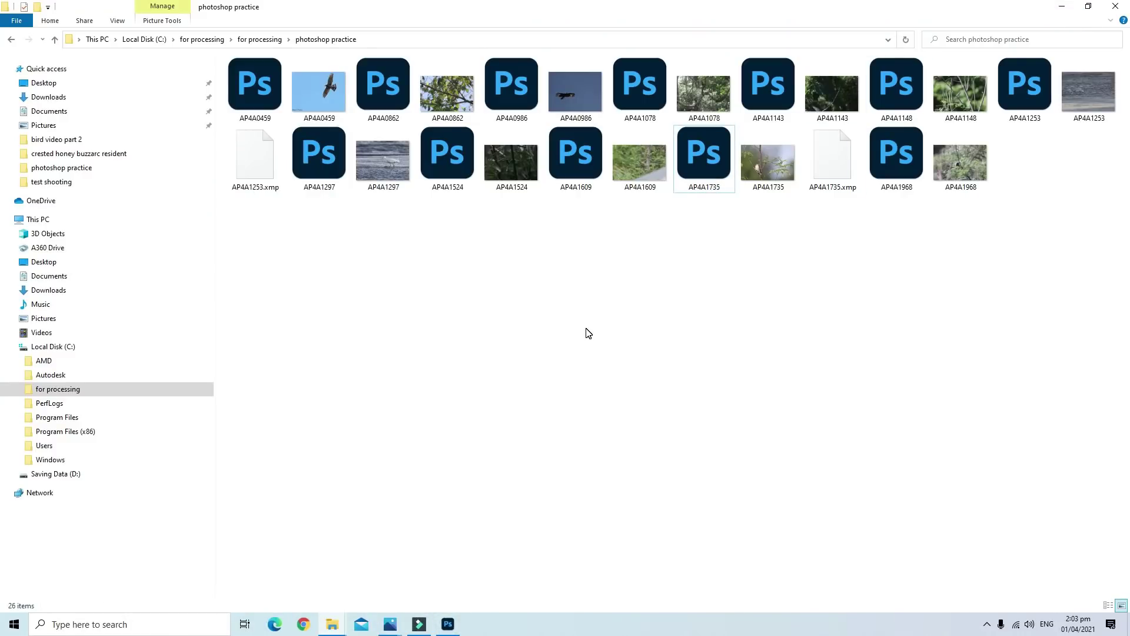
double_click(256, 109)
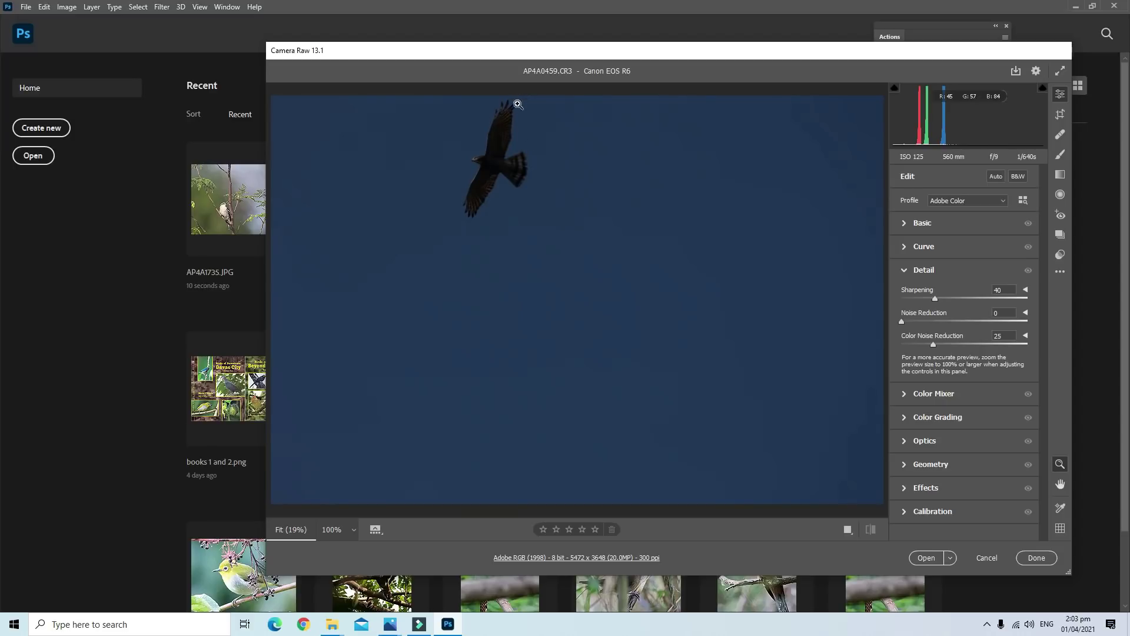
left_click(1060, 115)
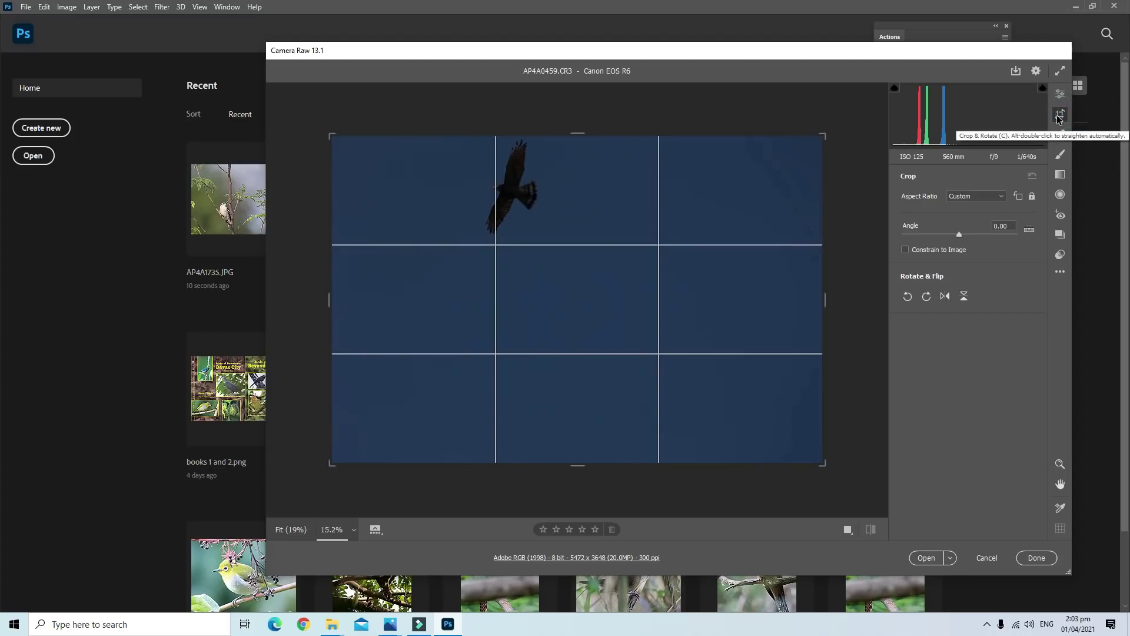
Shrink the crop frame tightly around the soaring raptor
left_click(824, 464)
left_click_drag(824, 465, 822, 463)
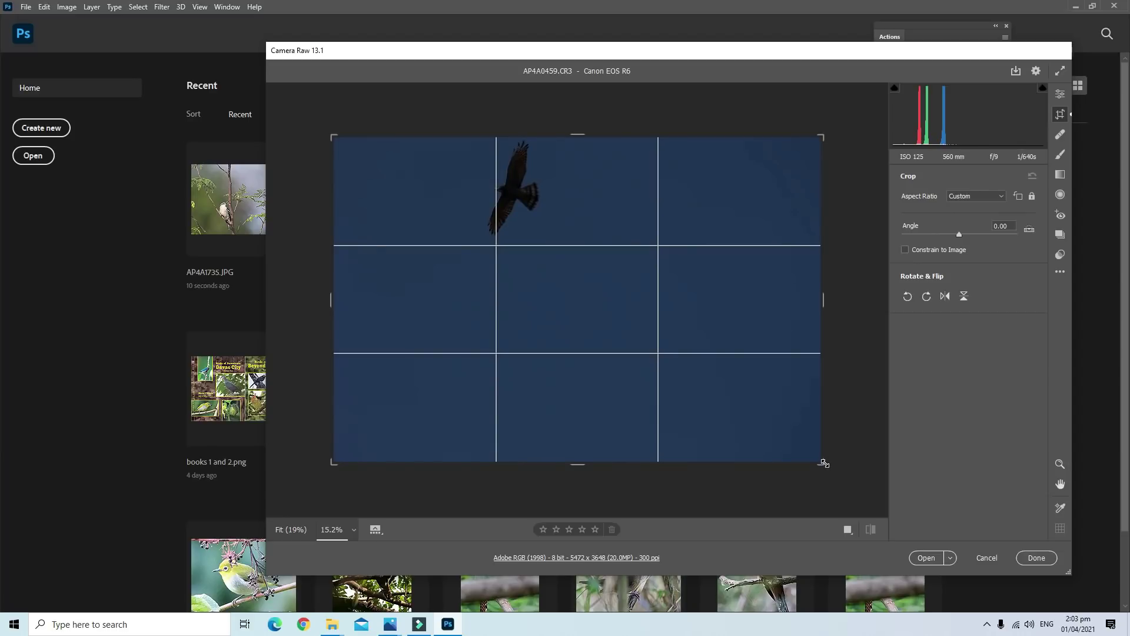
left_click_drag(824, 464, 773, 388)
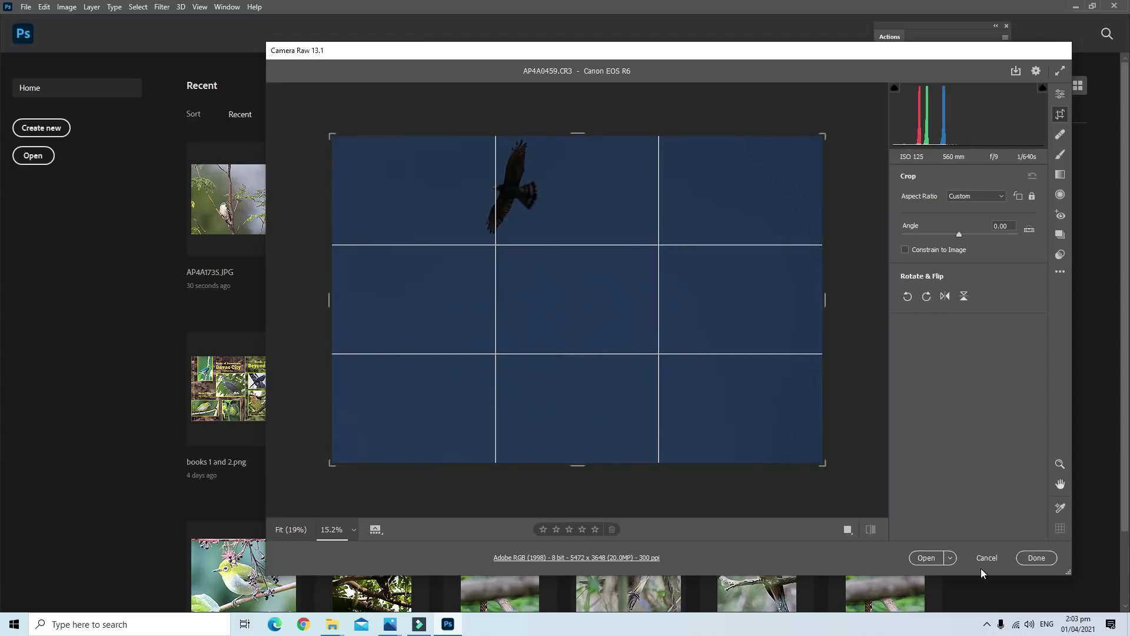
left_click_drag(848, 461, 730, 384)
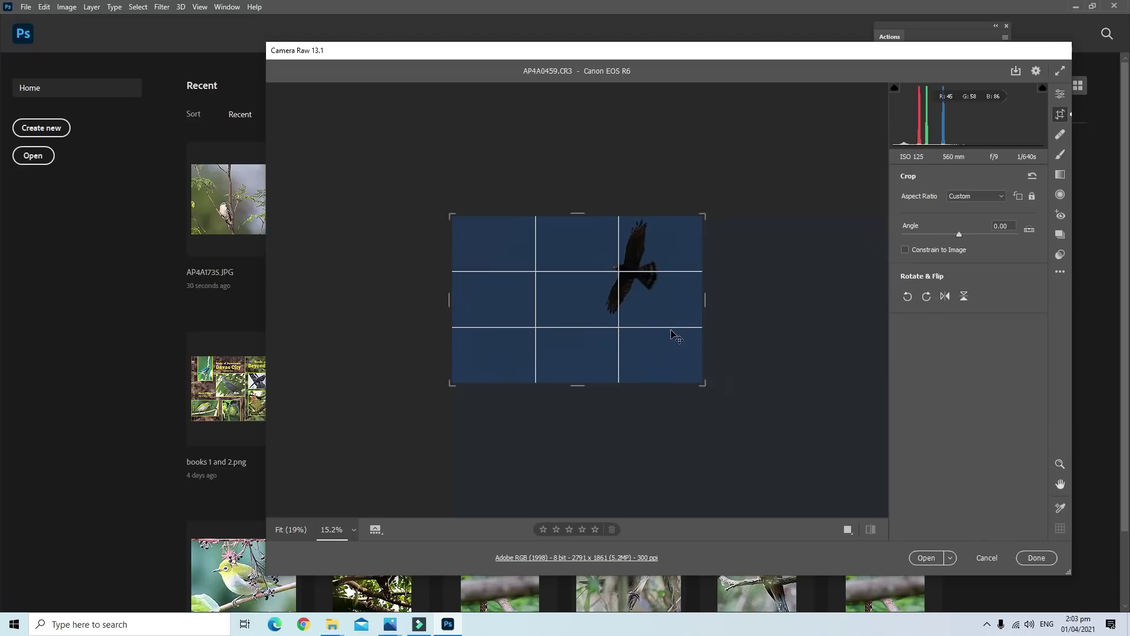
Position the raptor, apply the 2555 x 1703 crop, and open it in Photoshop
left_click_drag(682, 335, 658, 344)
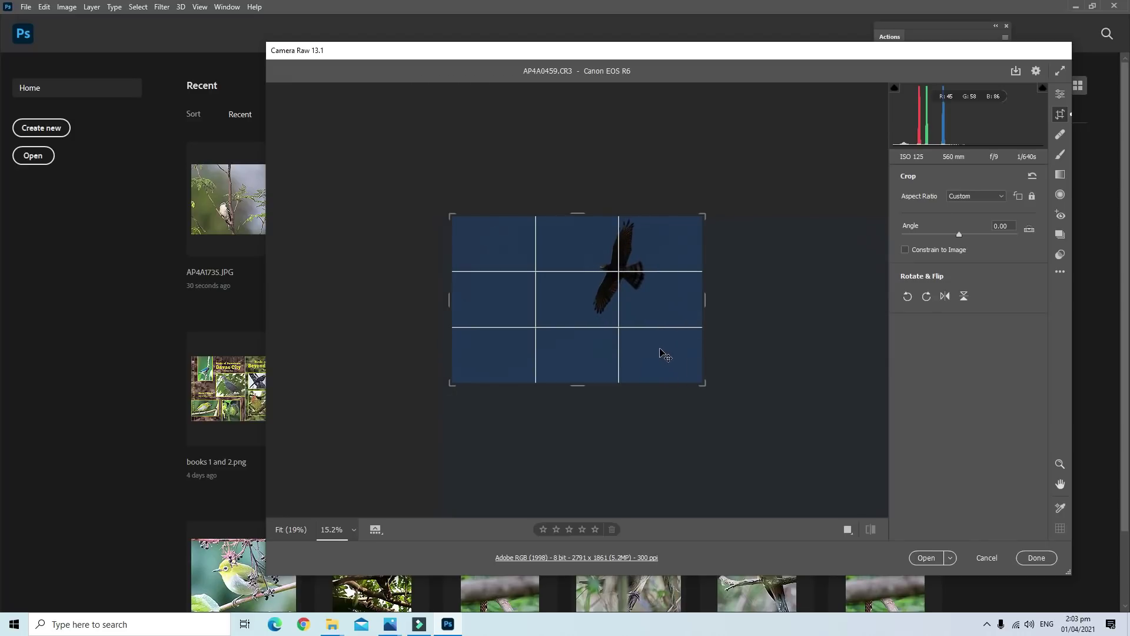
left_click_drag(700, 382, 699, 369)
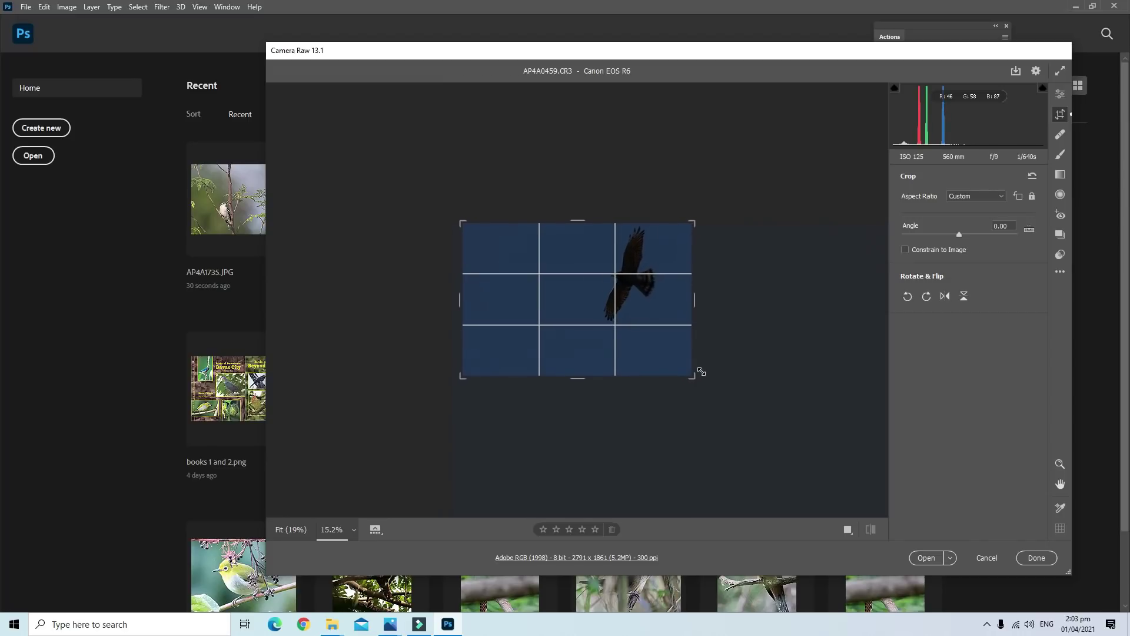
left_click_drag(660, 315, 653, 315)
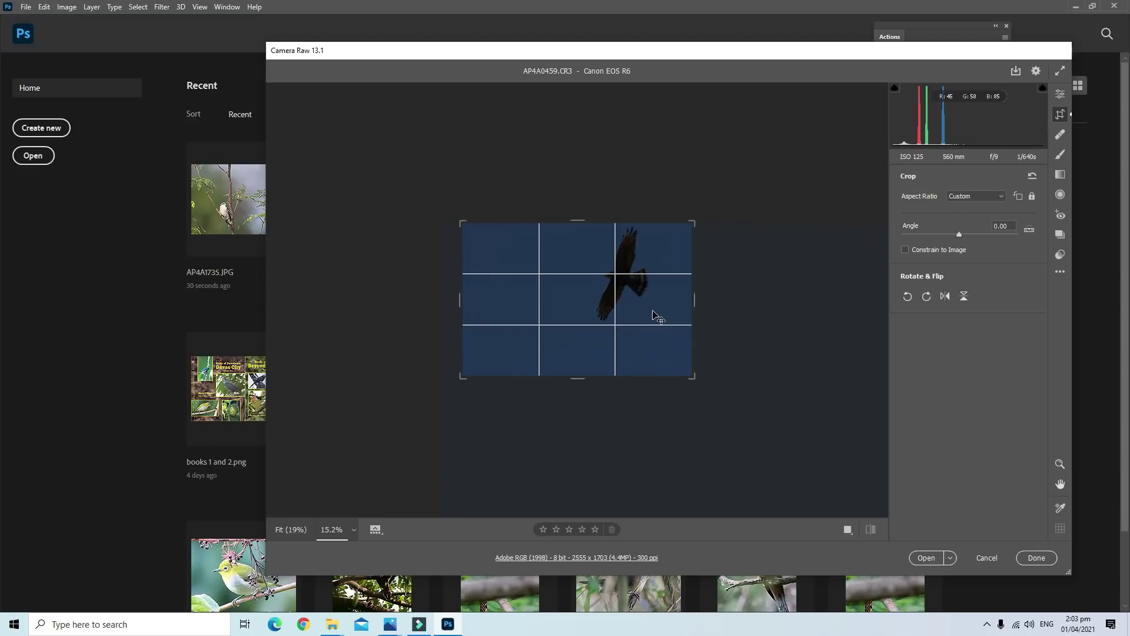
key("Return")
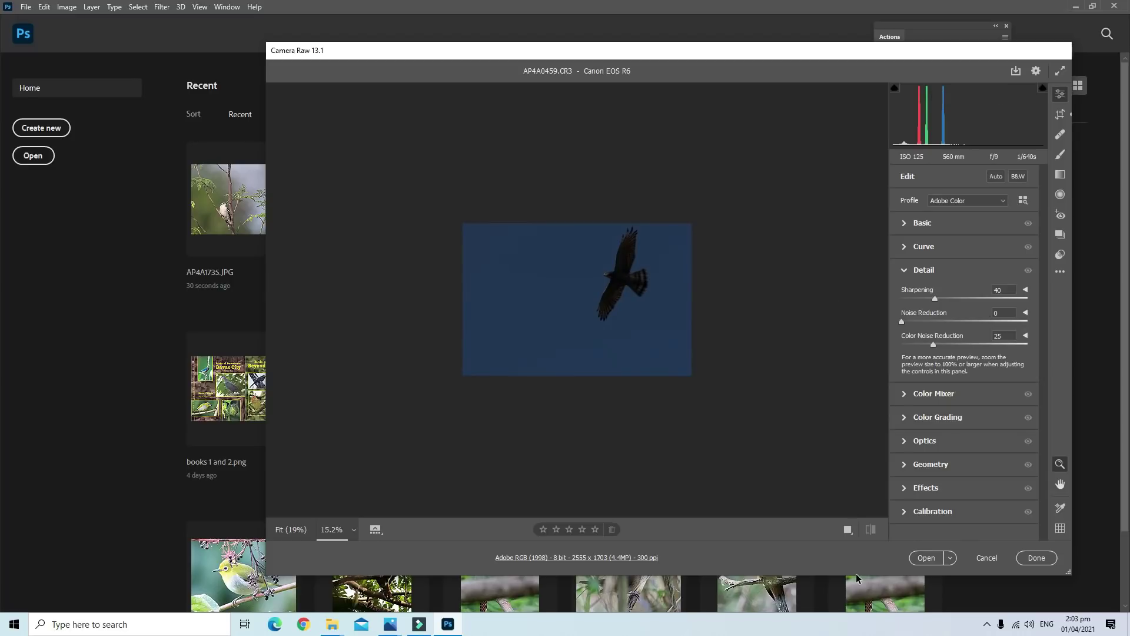
left_click(926, 557)
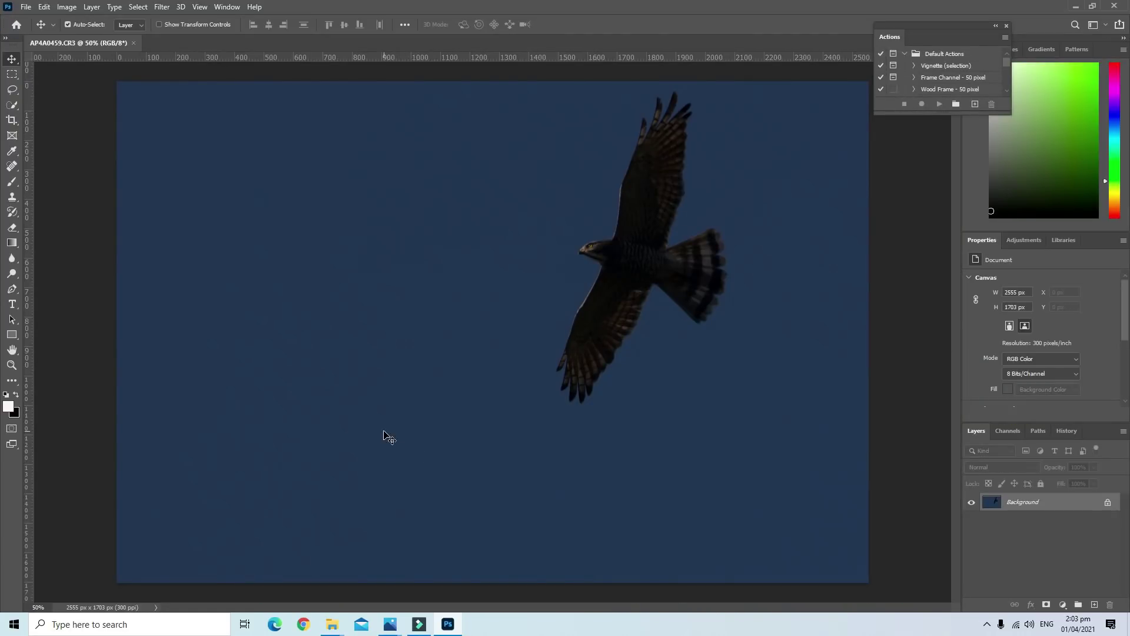
Save the cropped raptor image as JPEG AP4A0459, replacing the existing copy
key("ctrl+minus")
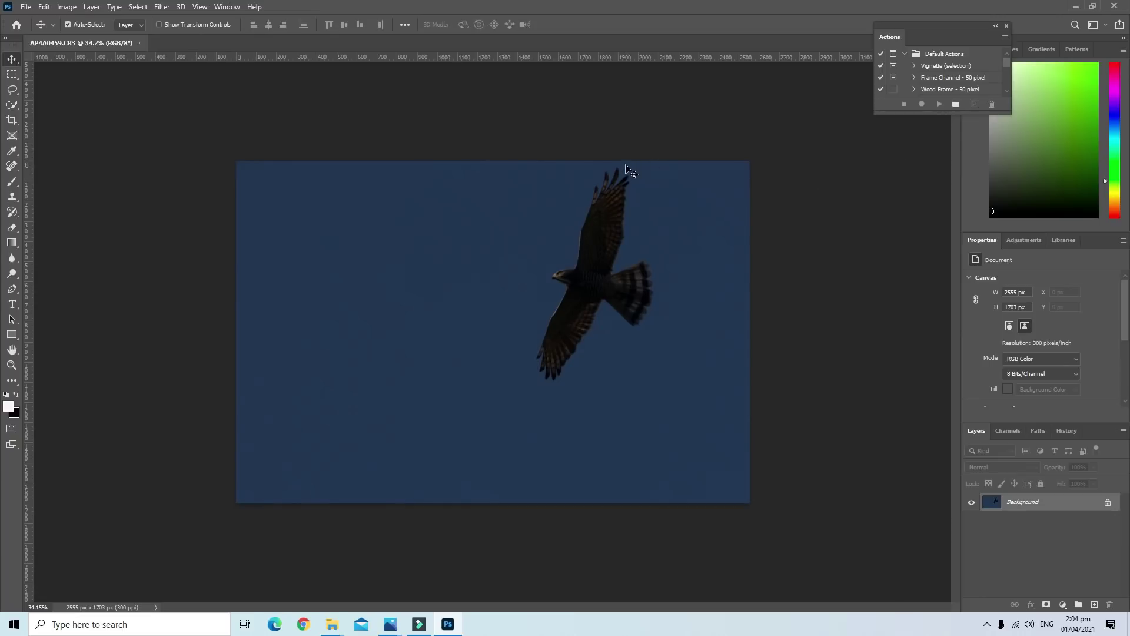
left_click(26, 12)
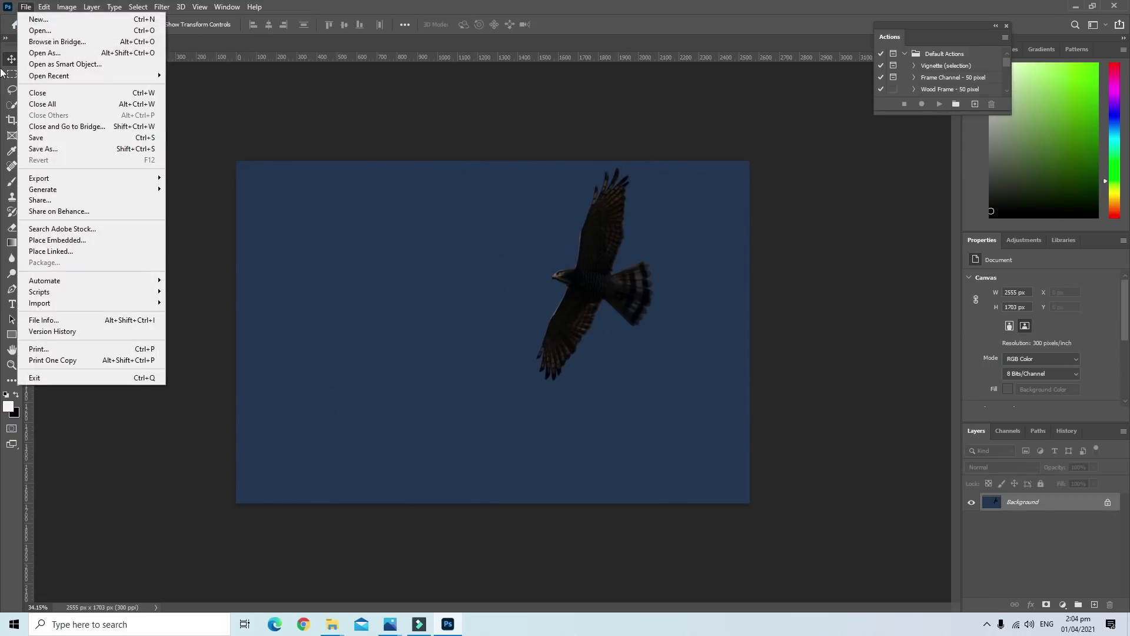
left_click(41, 138)
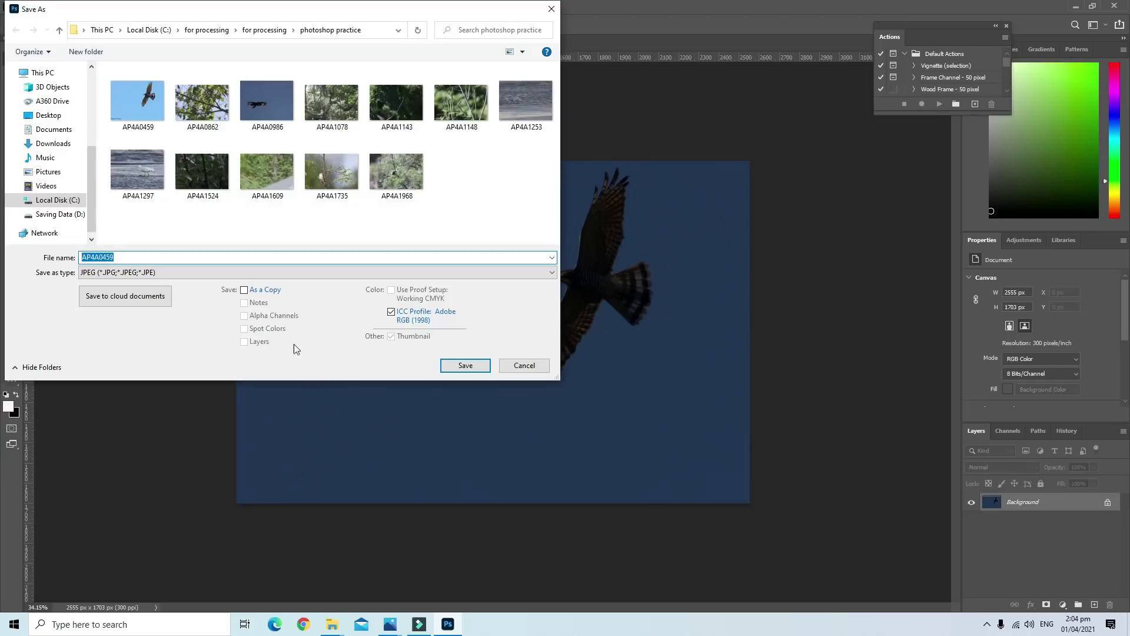
left_click(465, 365)
left_click(606, 311)
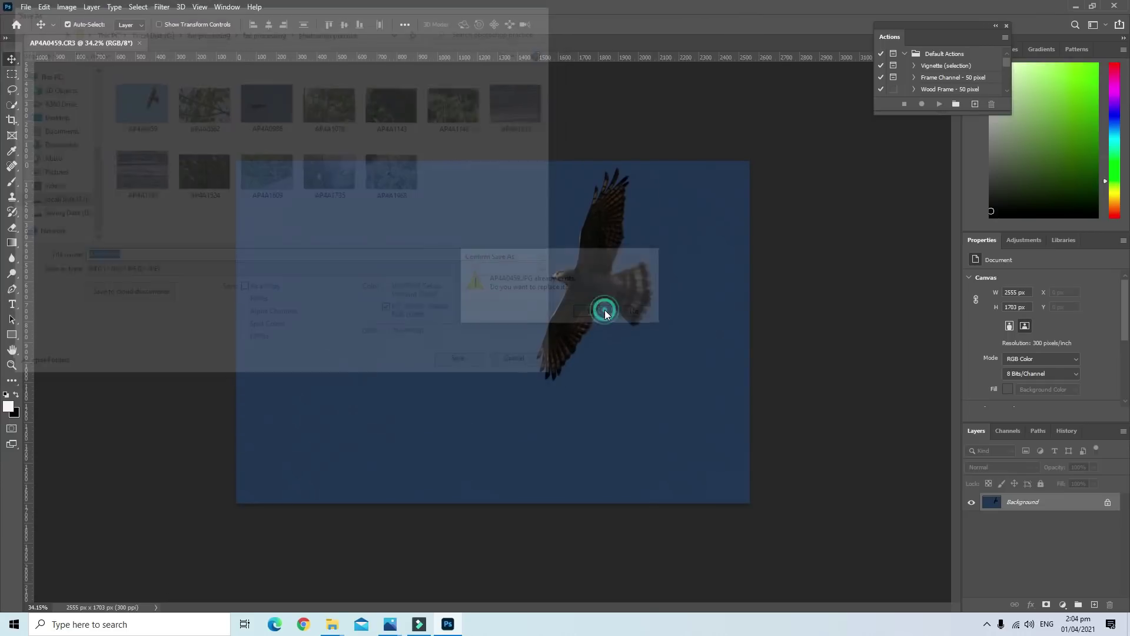
left_click(633, 153)
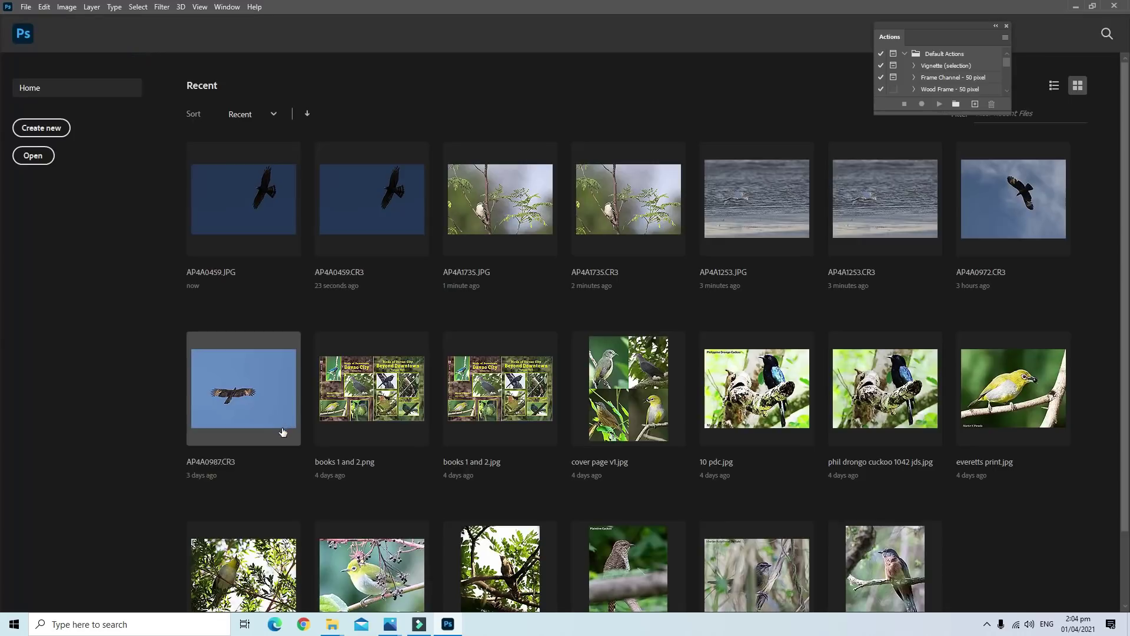
mouse_move(331, 624)
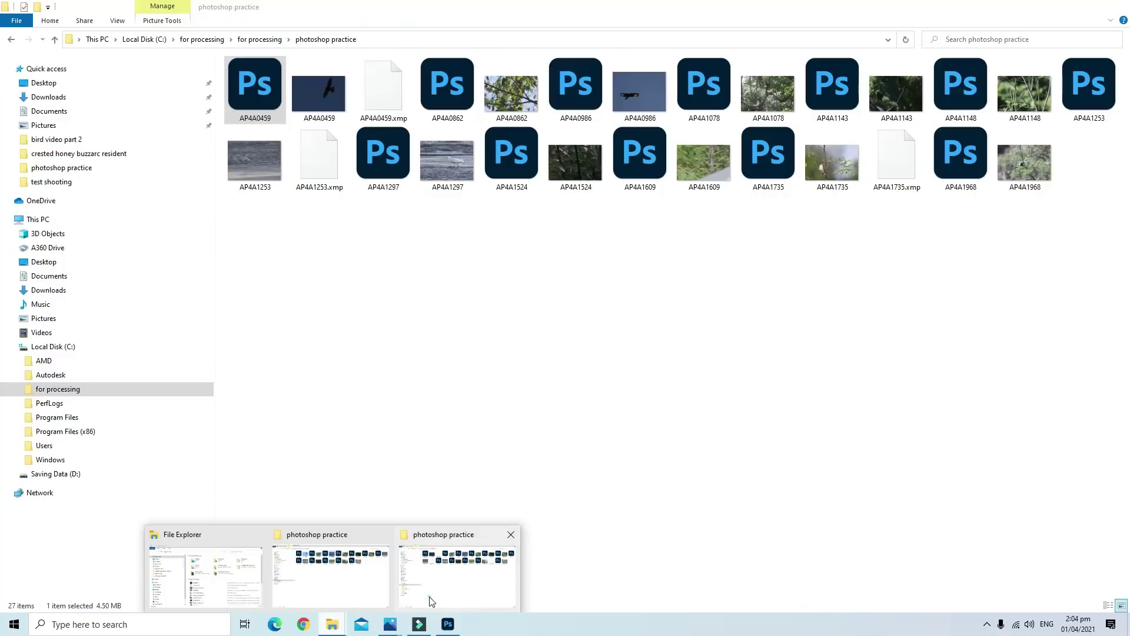
Switch to File Explorer and open the AP4A1143 raw photo in Camera Raw
left_click(432, 601)
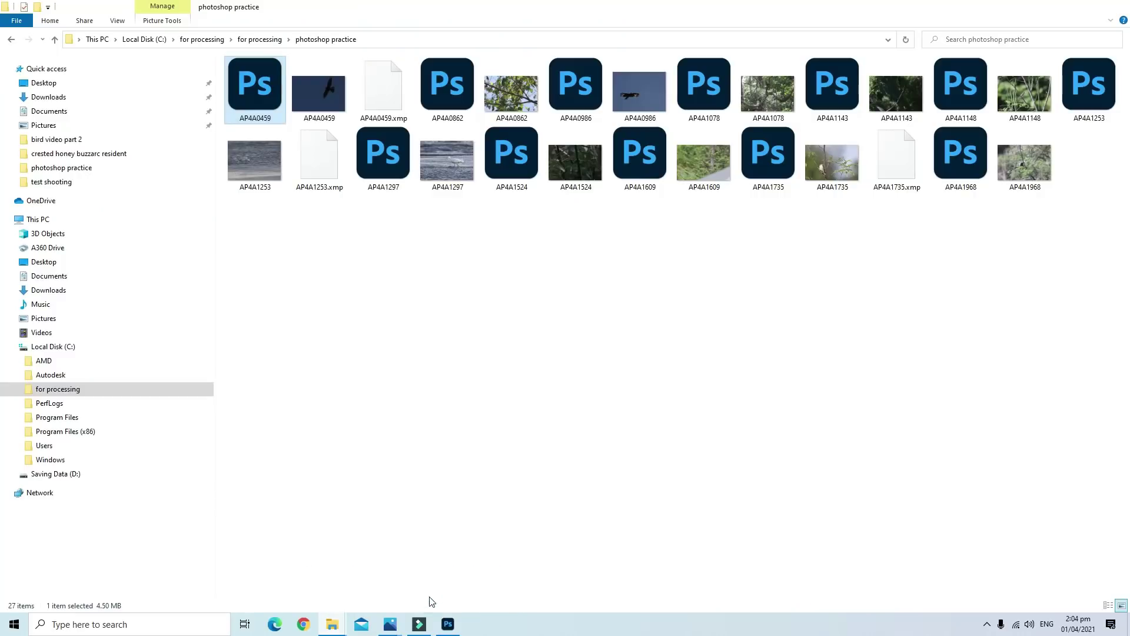
left_click(550, 466)
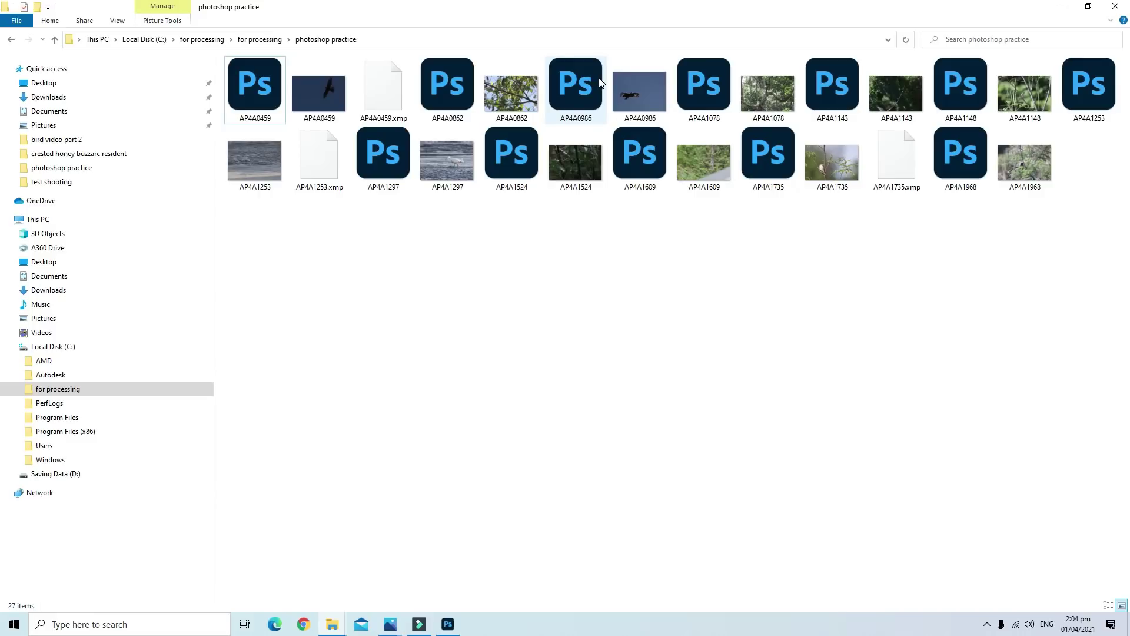
left_click(836, 96)
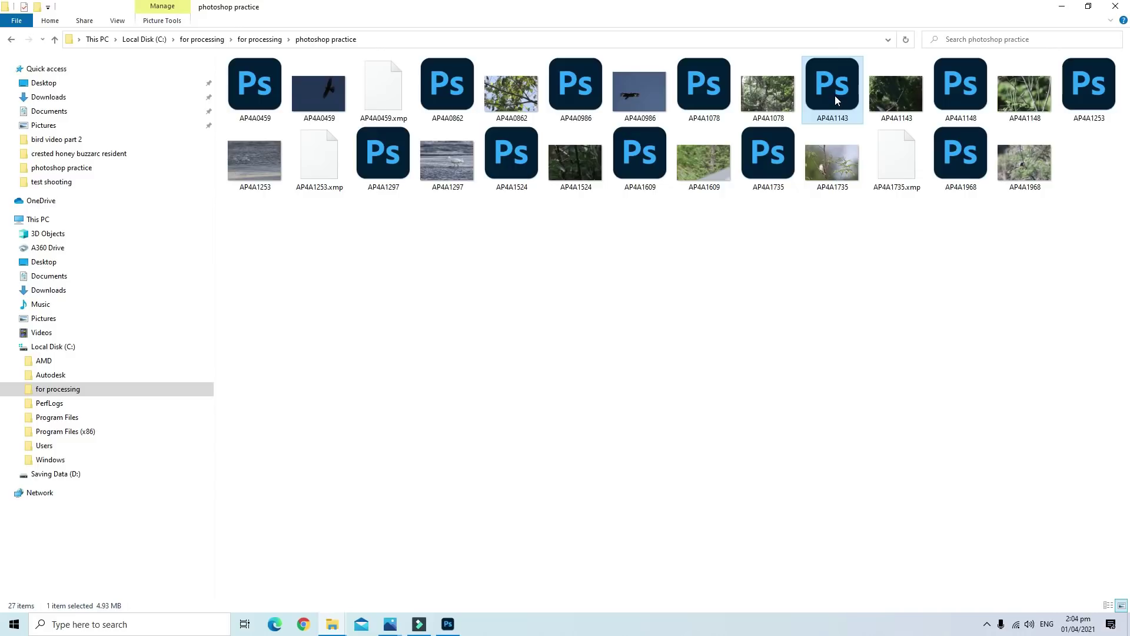
double_click(835, 96)
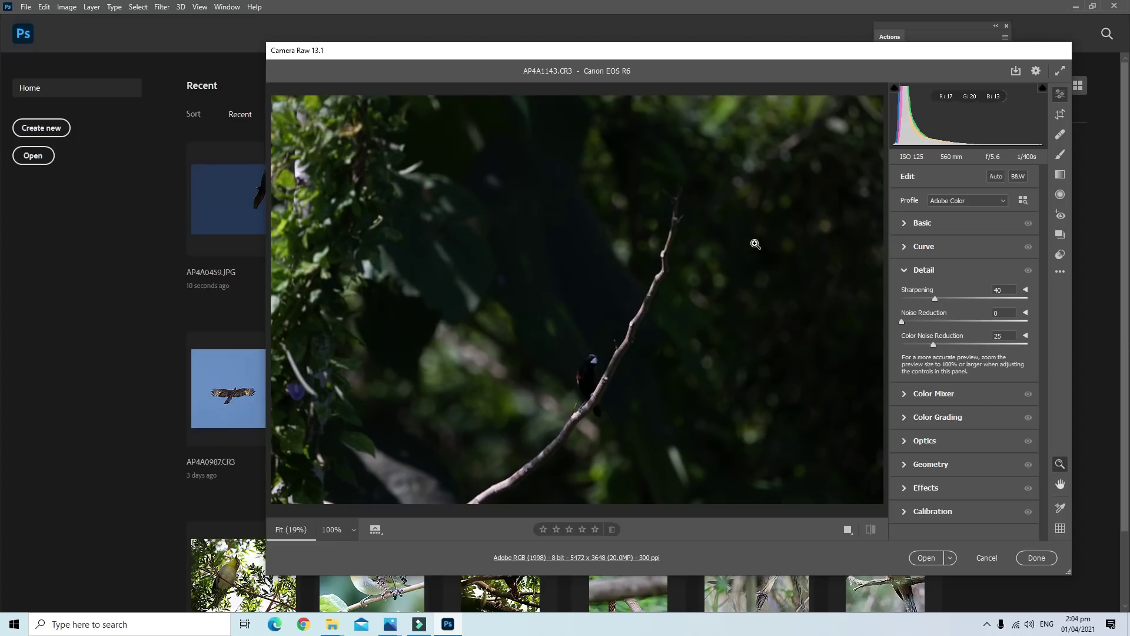
Maximise Camera Raw and draw a rough portrait crop around the dark bird
left_click(1058, 72)
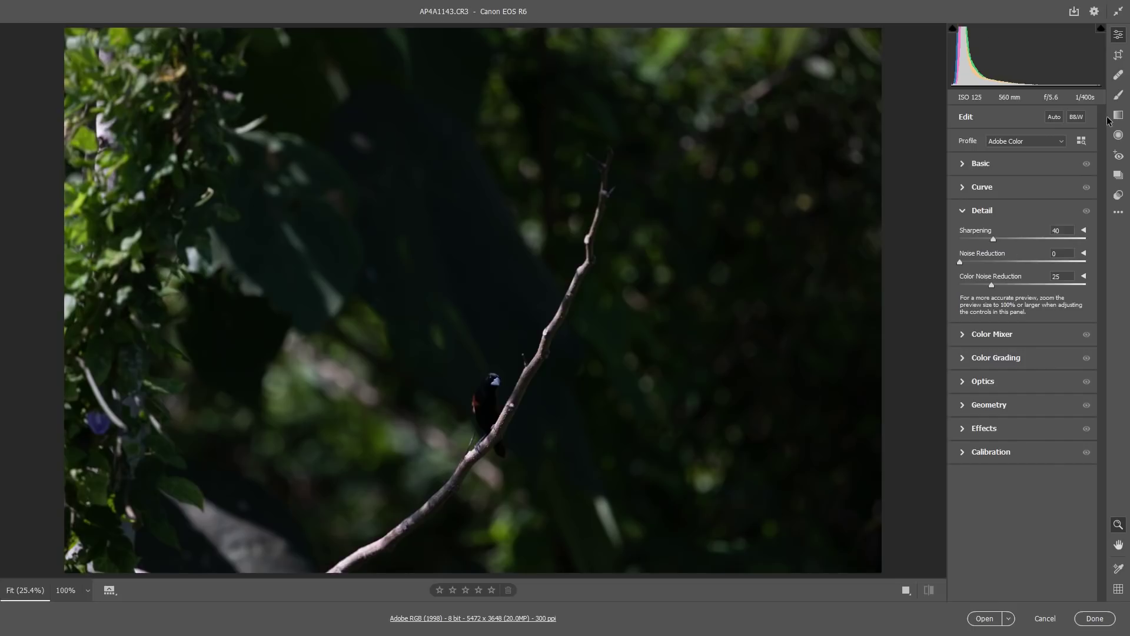
left_click(1119, 54)
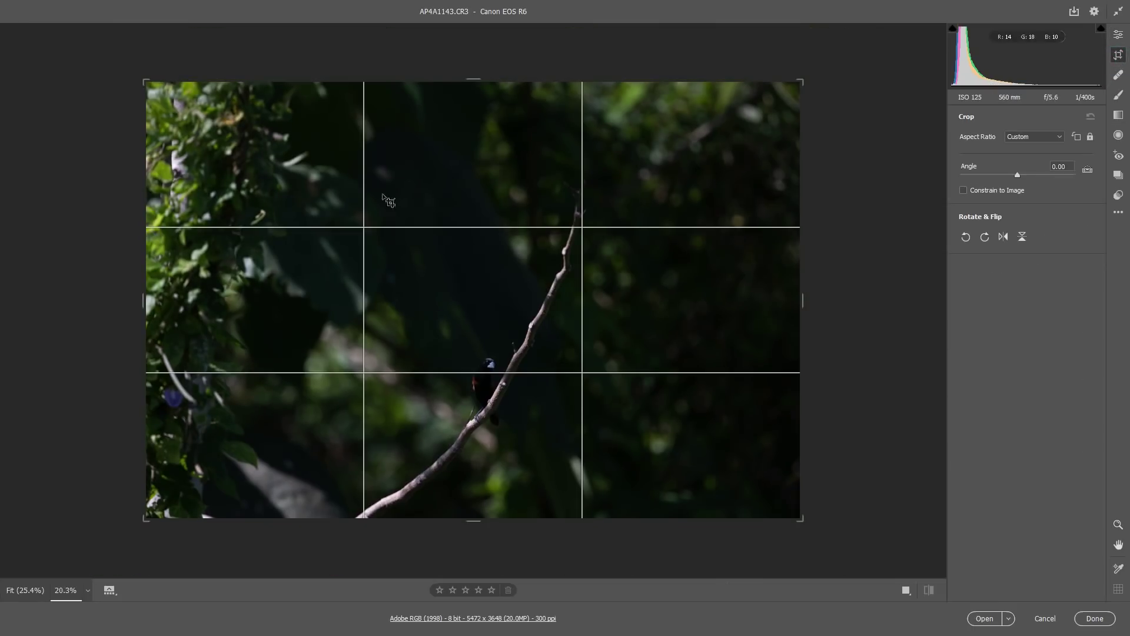
left_click_drag(145, 84, 271, 194)
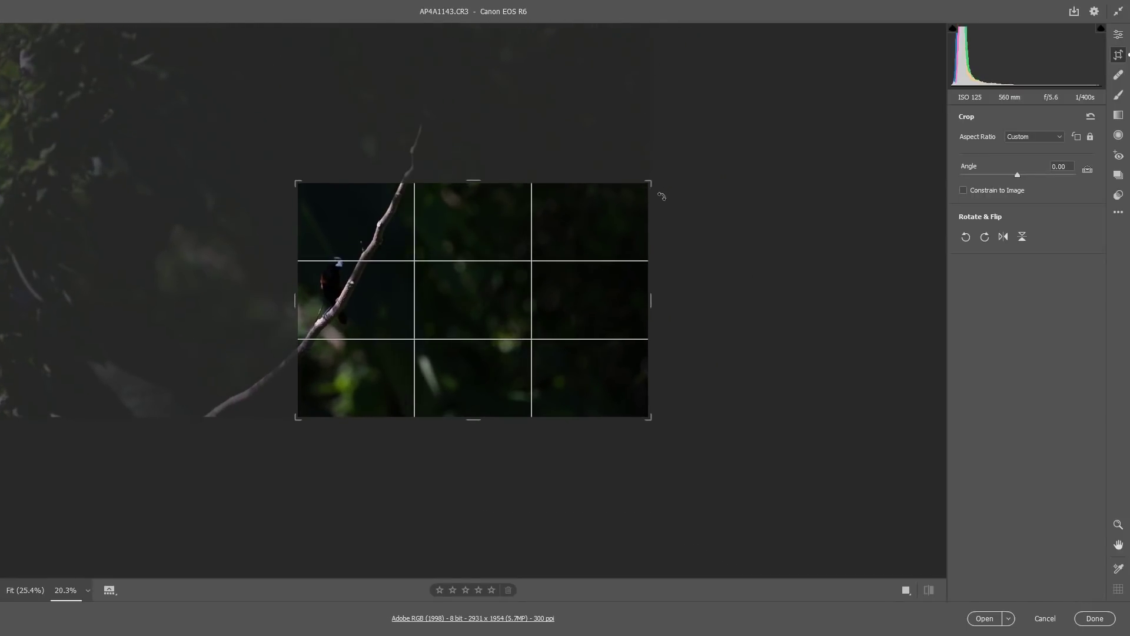
left_click_drag(652, 184, 582, 164)
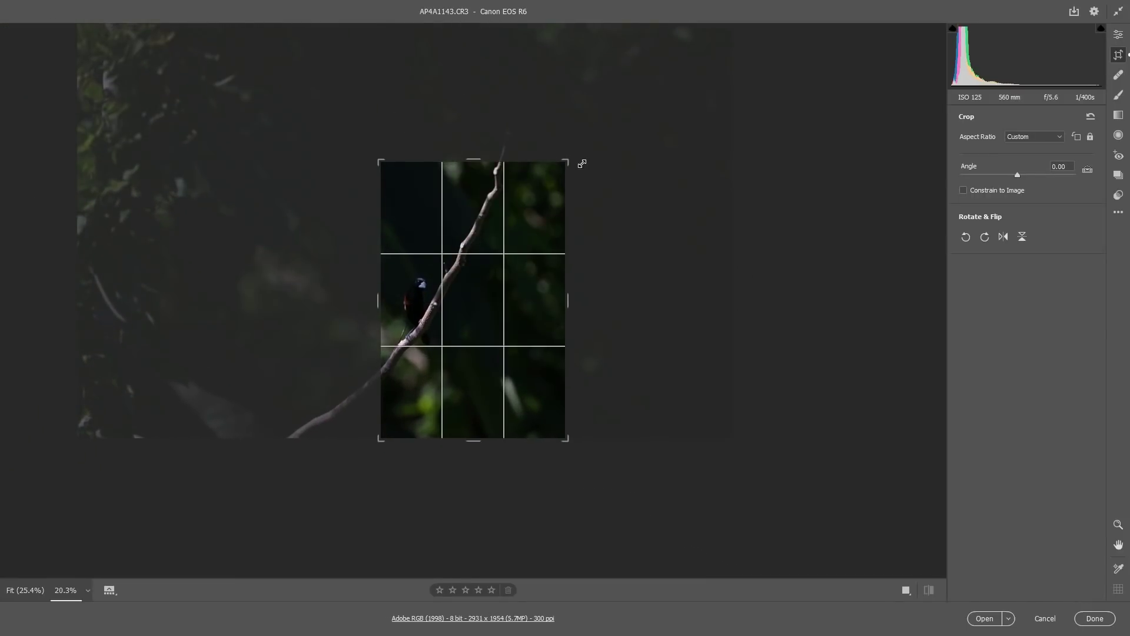
left_click_drag(519, 228, 534, 260)
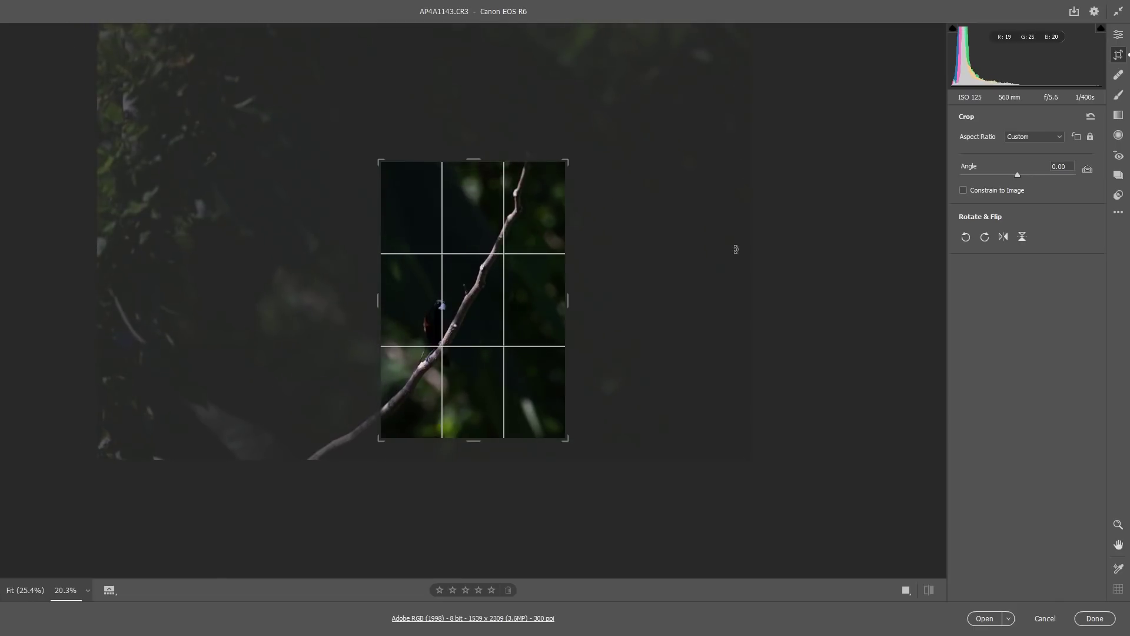
Lock the crop to 4 x 3, tighten it around the centred bird, and apply it
left_click(1057, 139)
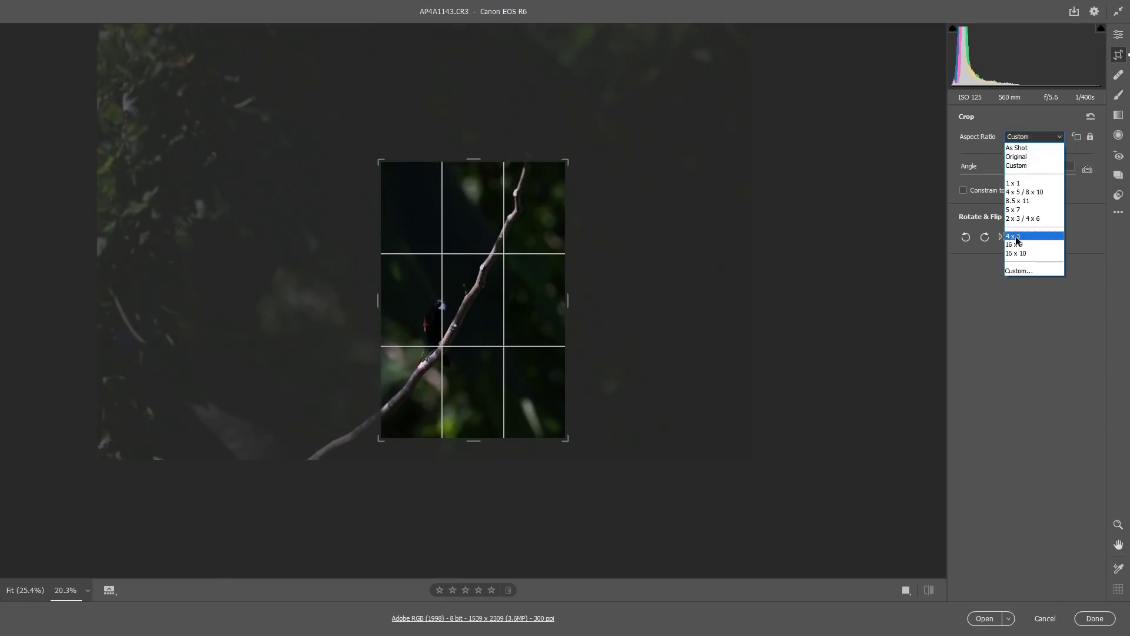
left_click(1017, 236)
left_click_drag(533, 328, 562, 334)
mouse_move(383, 425)
left_mouse_down()
mouse_move(453, 388)
mouse_move(465, 339)
left_mouse_up()
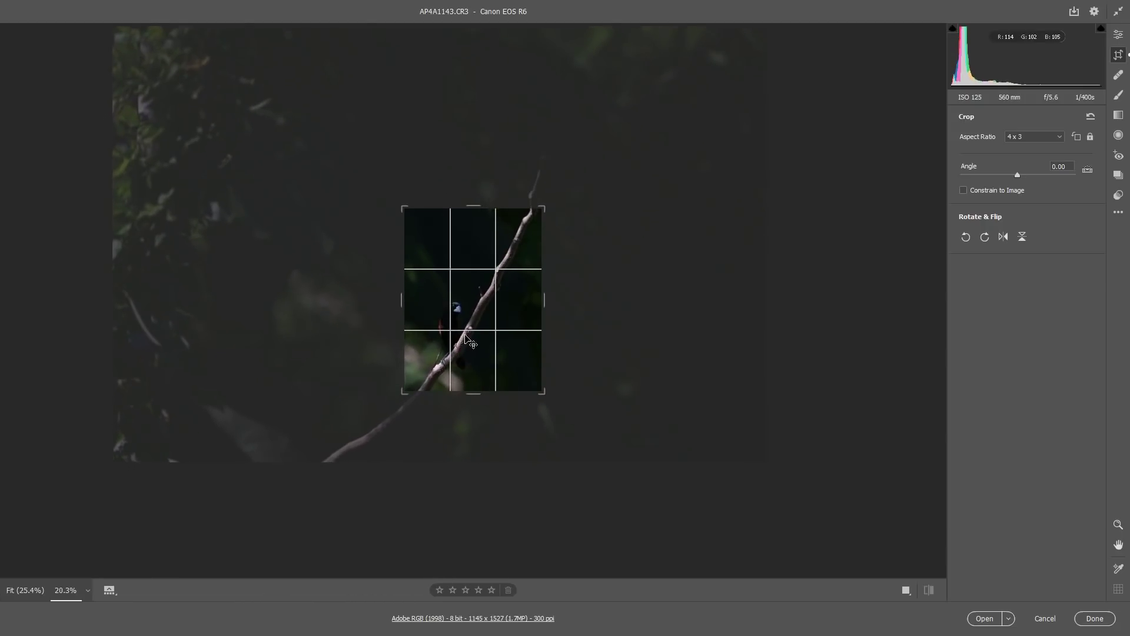
left_click_drag(465, 339, 479, 319)
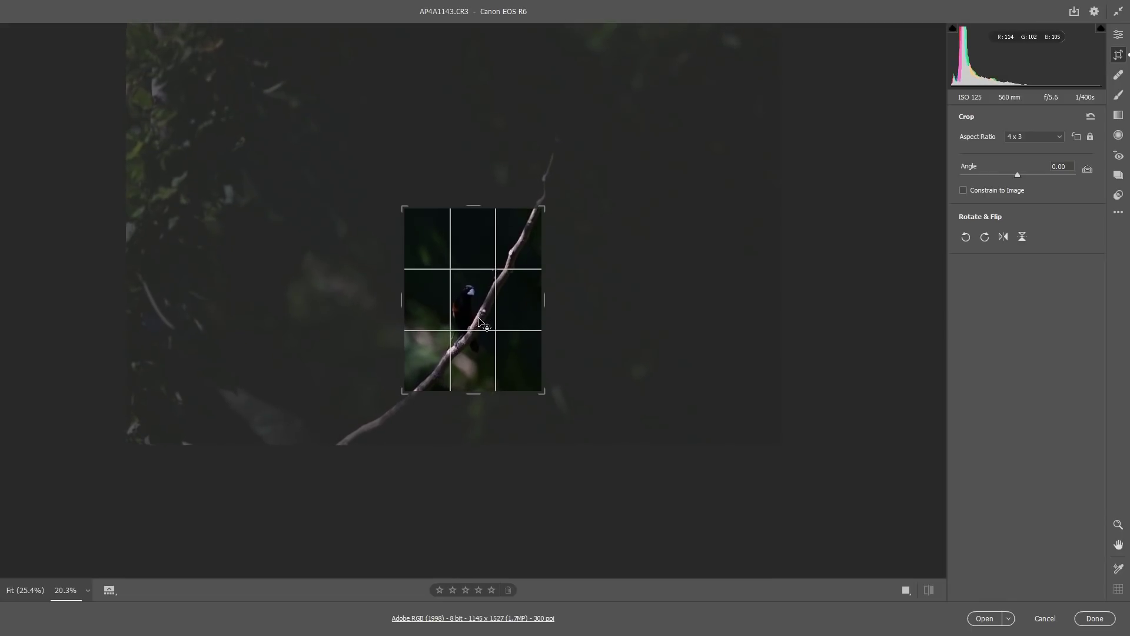
key("Return")
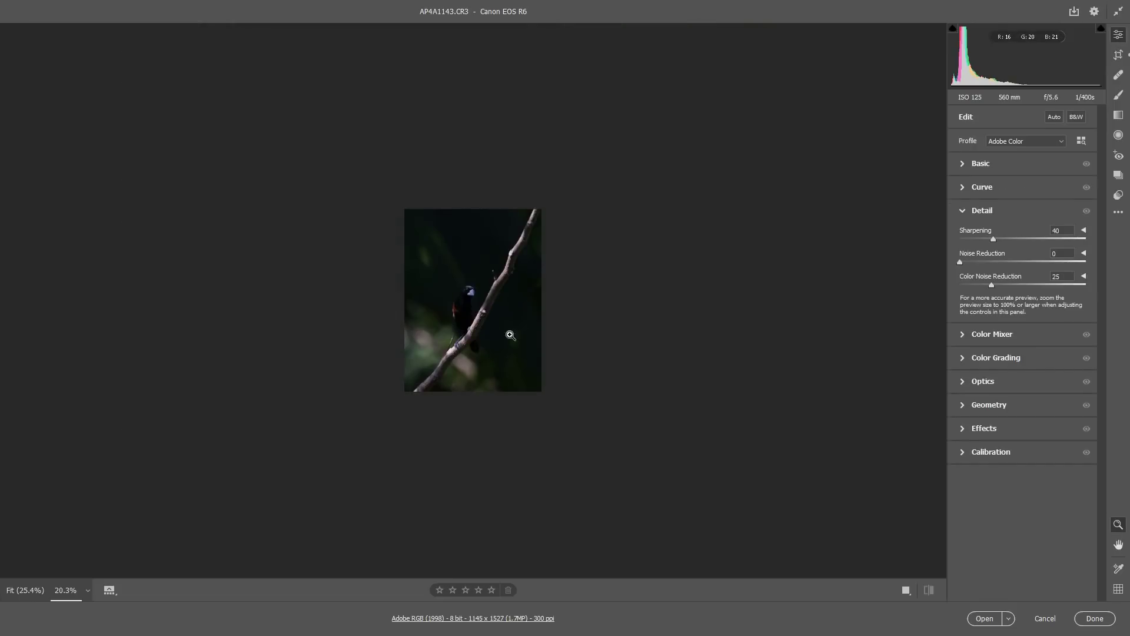
Open the cropped photo, save it over AP4A1143 as a JPEG, and close it
left_click(985, 618)
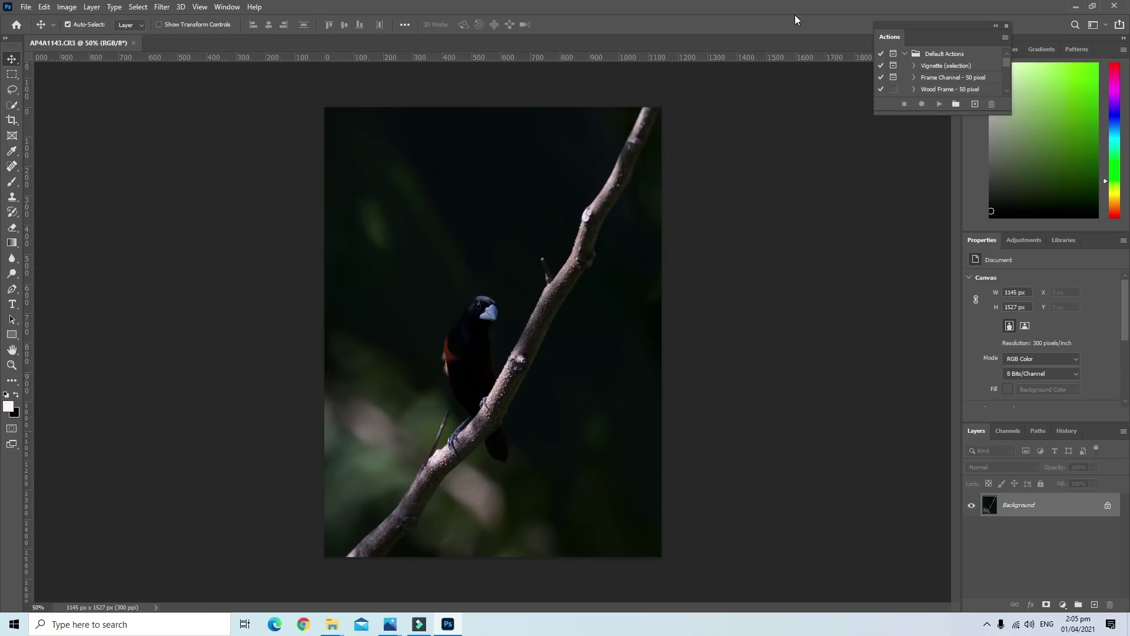
left_click(26, 6)
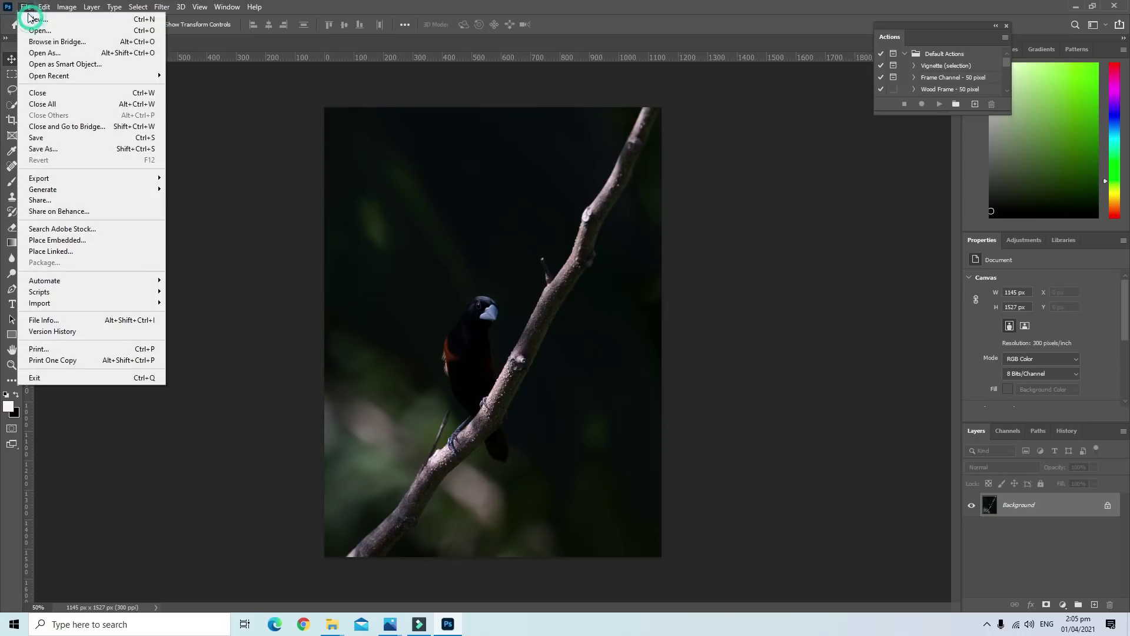
left_click(40, 137)
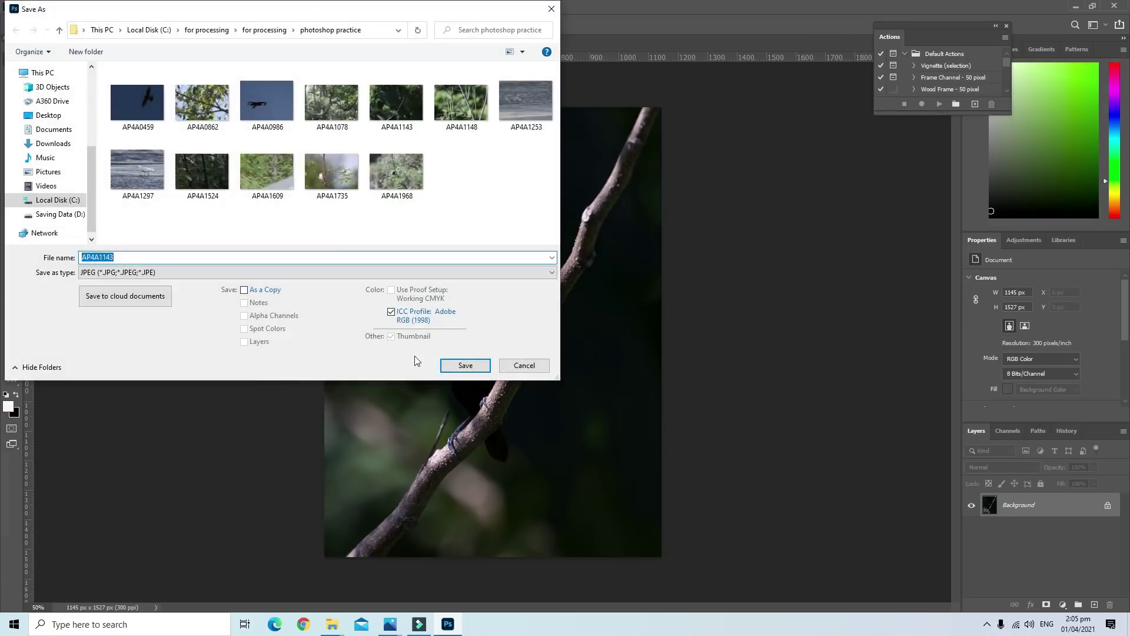
left_click(466, 365)
left_click(600, 310)
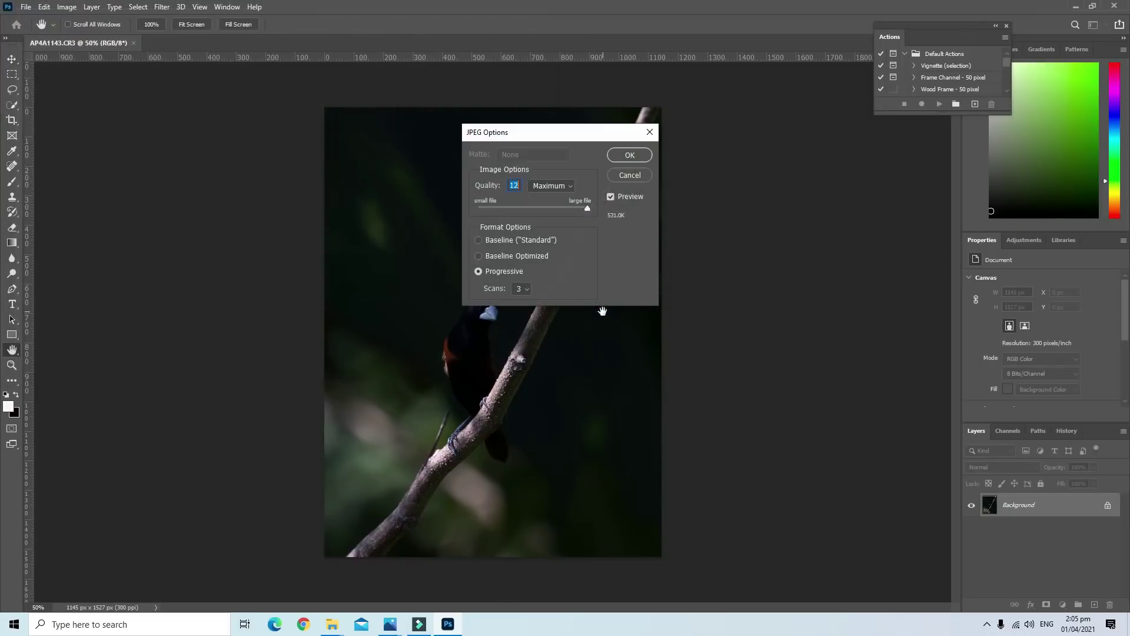
left_click(630, 154)
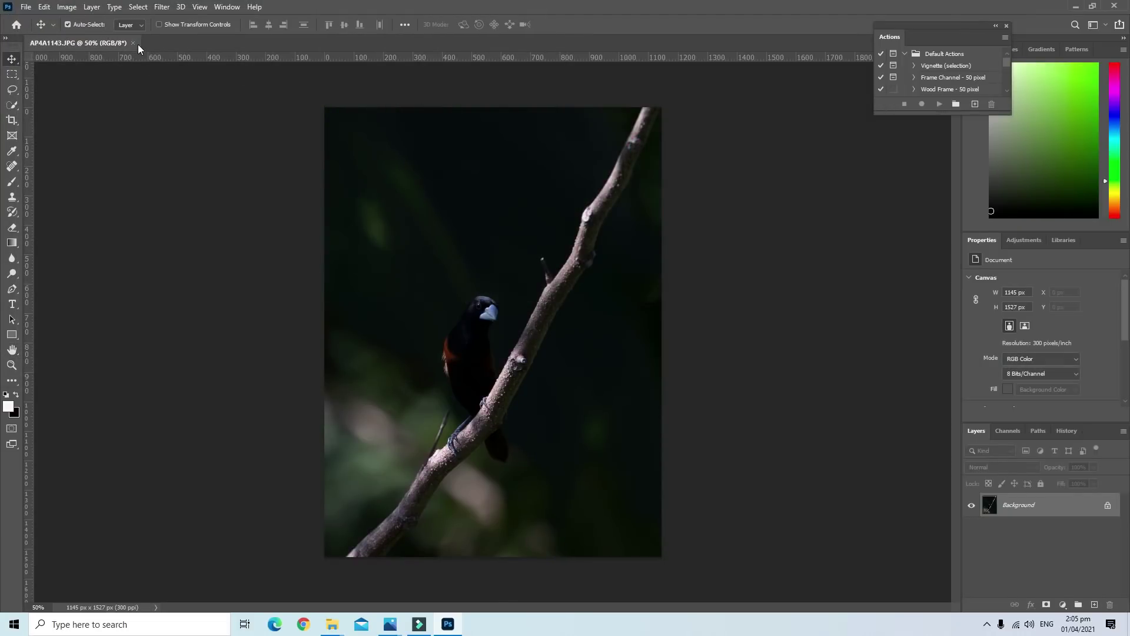
left_click(132, 44)
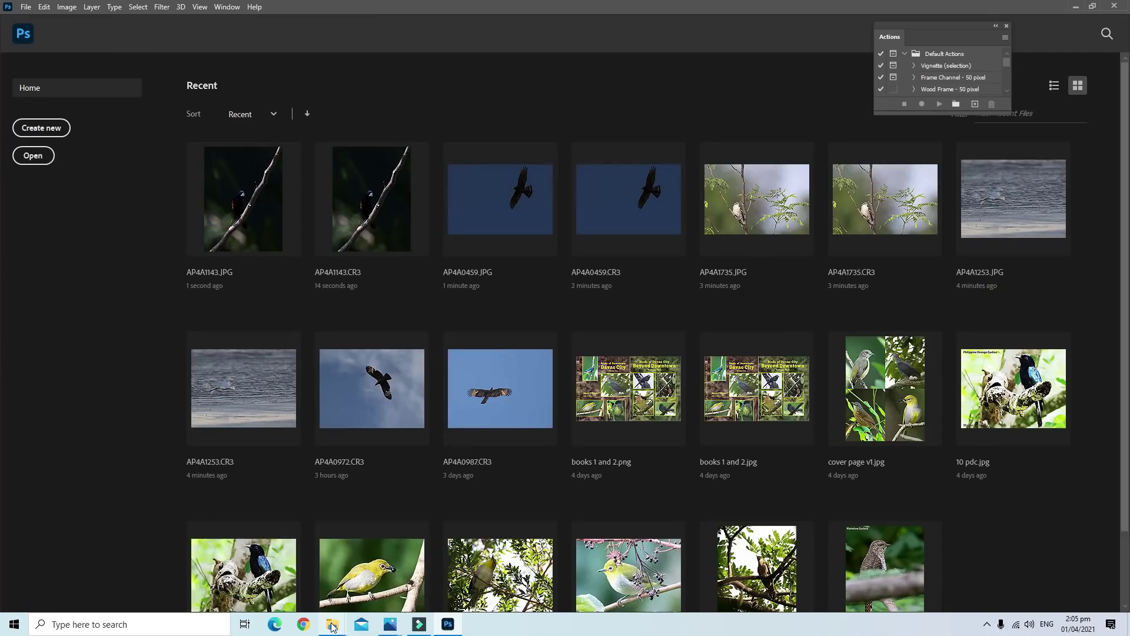
Switch to the photoshop practice folder and open the AP4A0862 raw photo
mouse_move(332, 624)
left_click(352, 589)
left_click(482, 361)
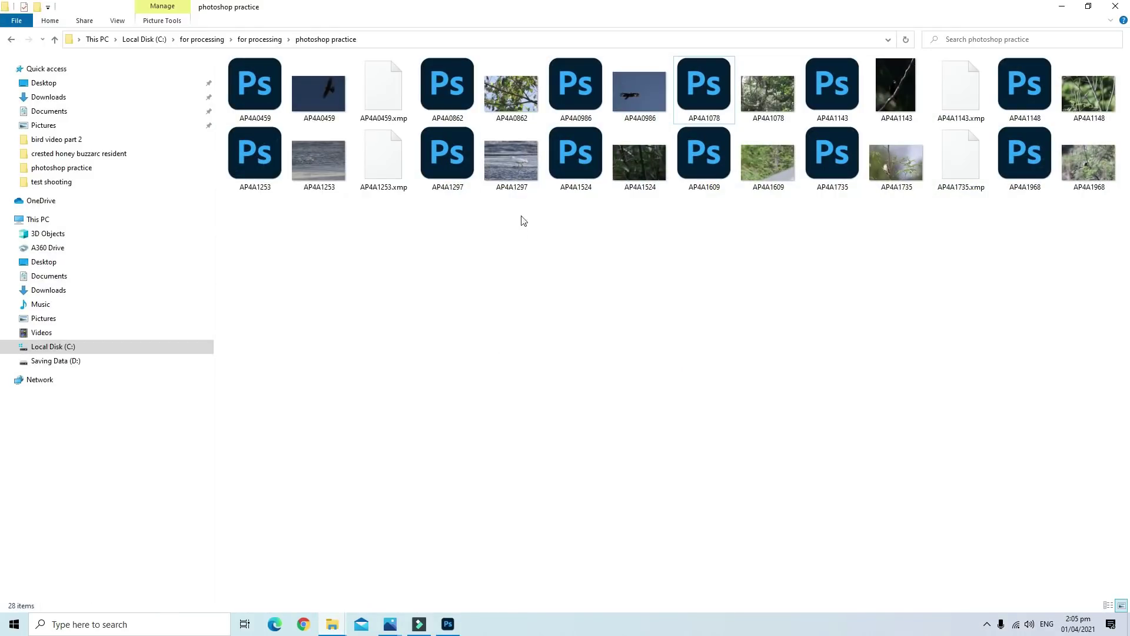
double_click(439, 95)
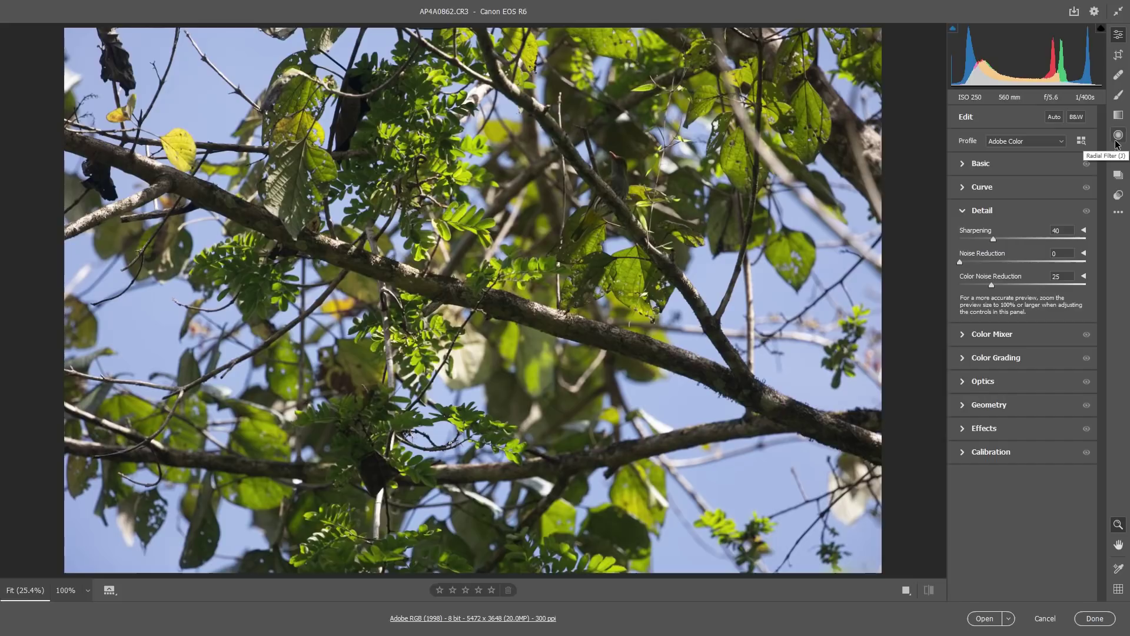
Crop the leafy photo to a tight 4 x 3 frame around the bird
left_click(1118, 57)
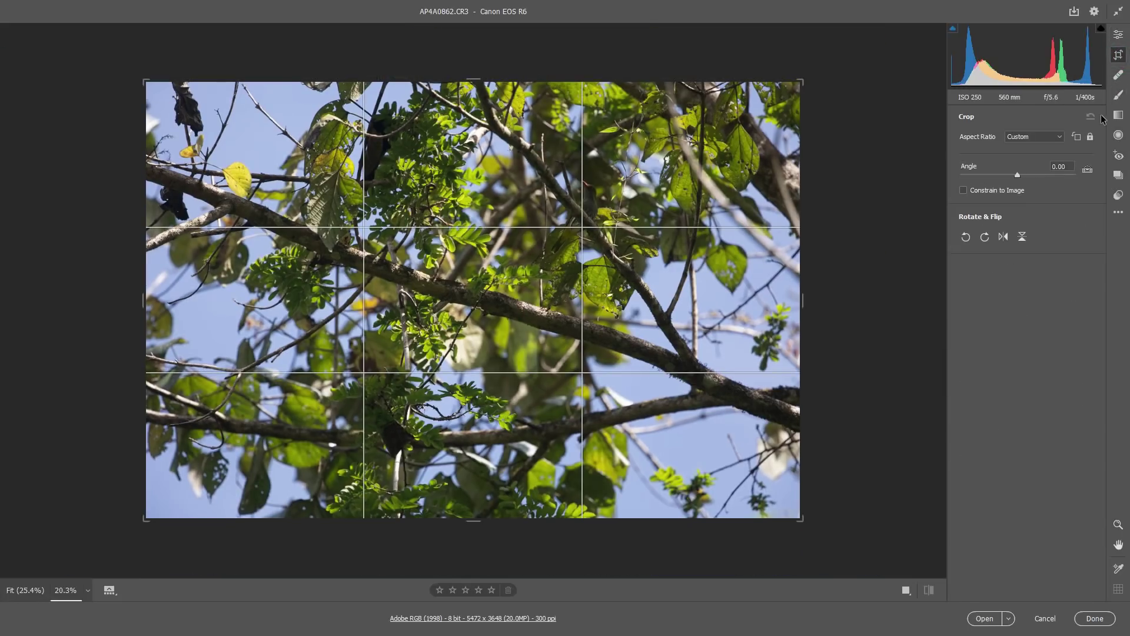
left_click(1060, 137)
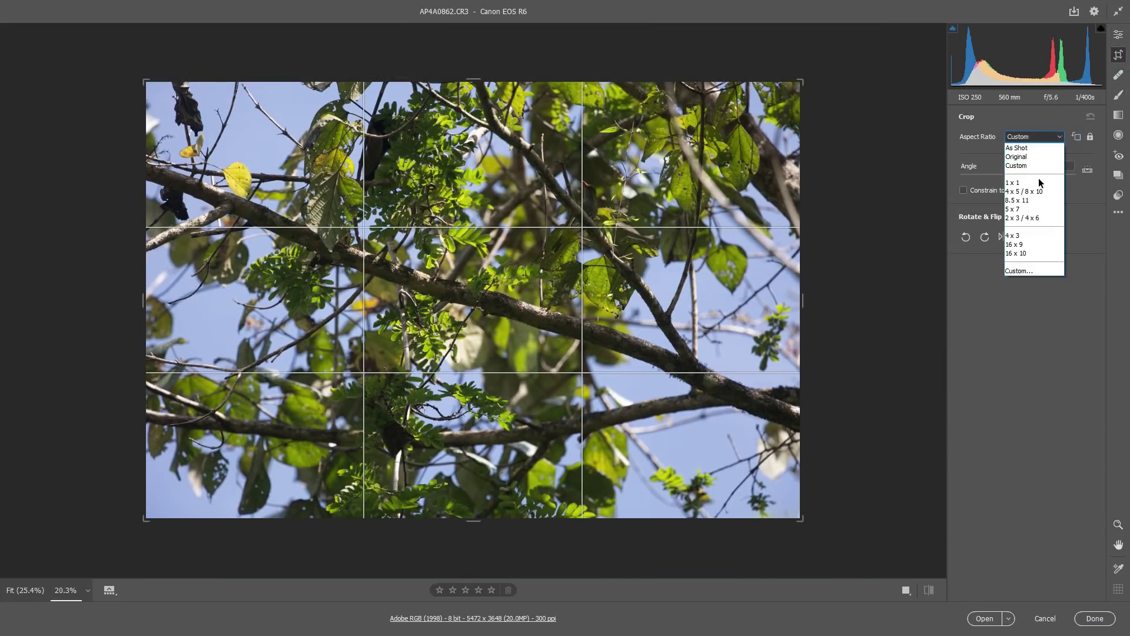
left_click(1022, 236)
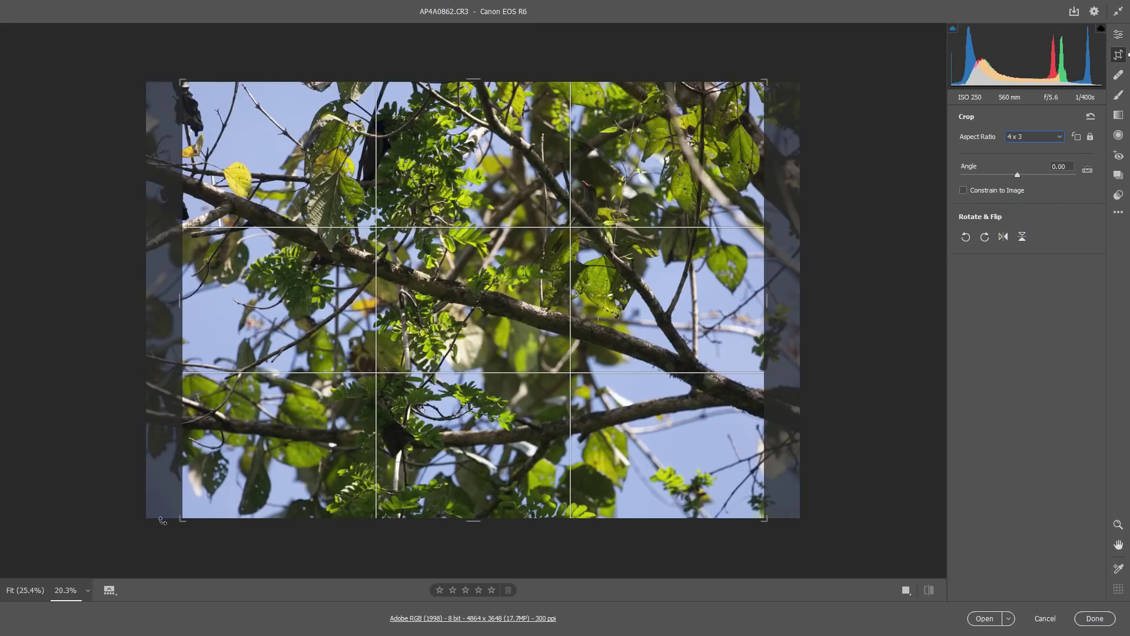
mouse_move(183, 517)
left_mouse_down()
mouse_move(341, 351)
mouse_move(418, 350)
left_mouse_up()
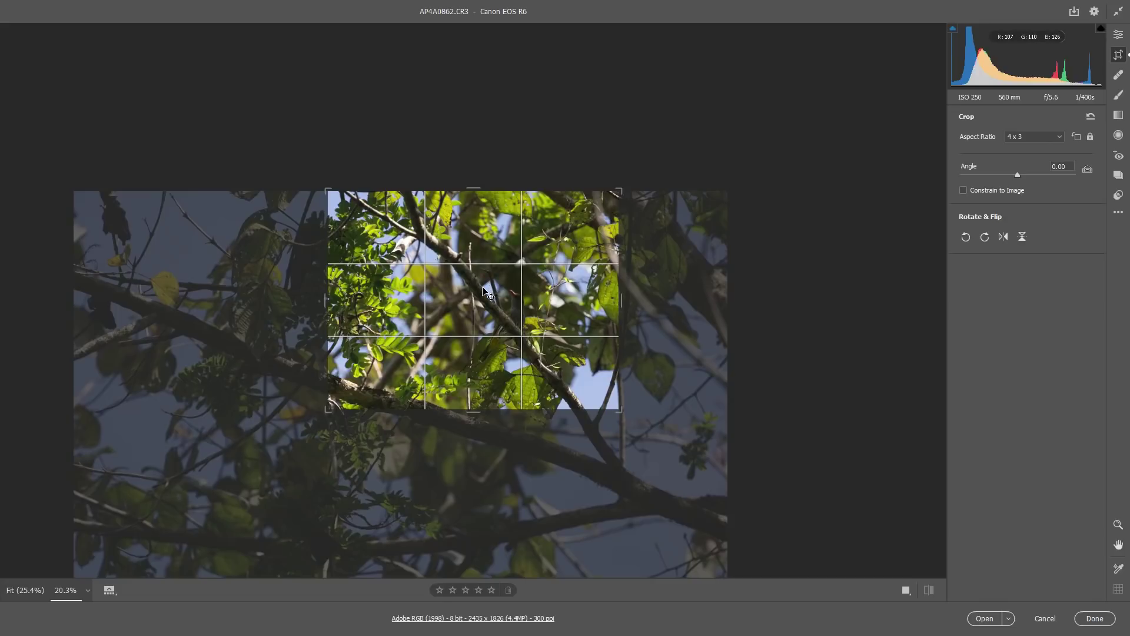
left_click_drag(454, 310, 439, 318)
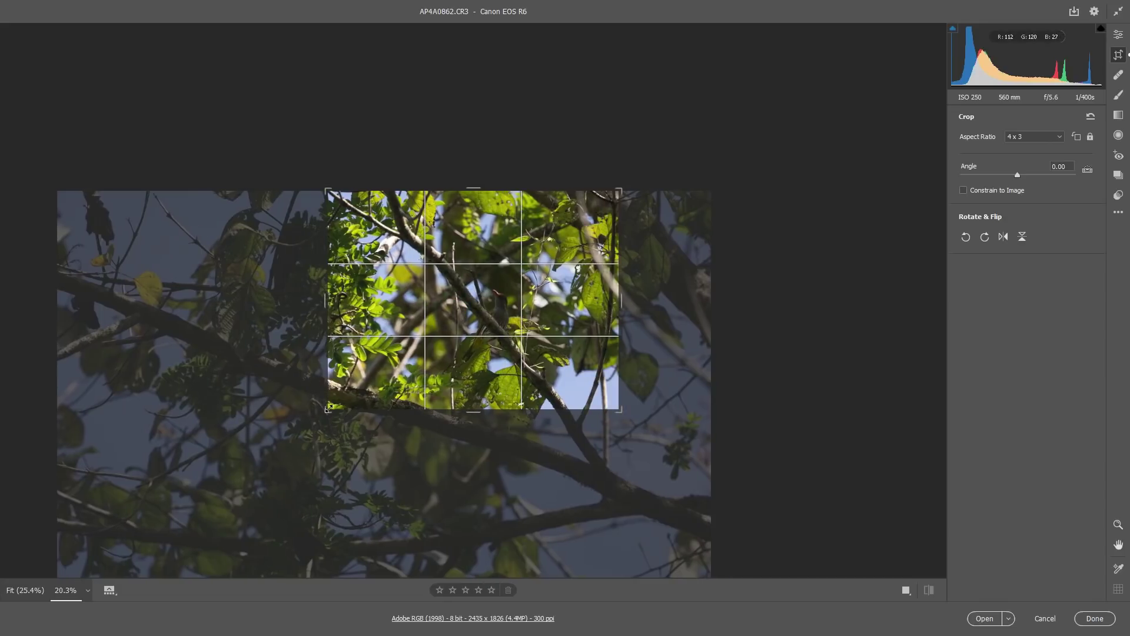
left_click_drag(328, 408, 375, 366)
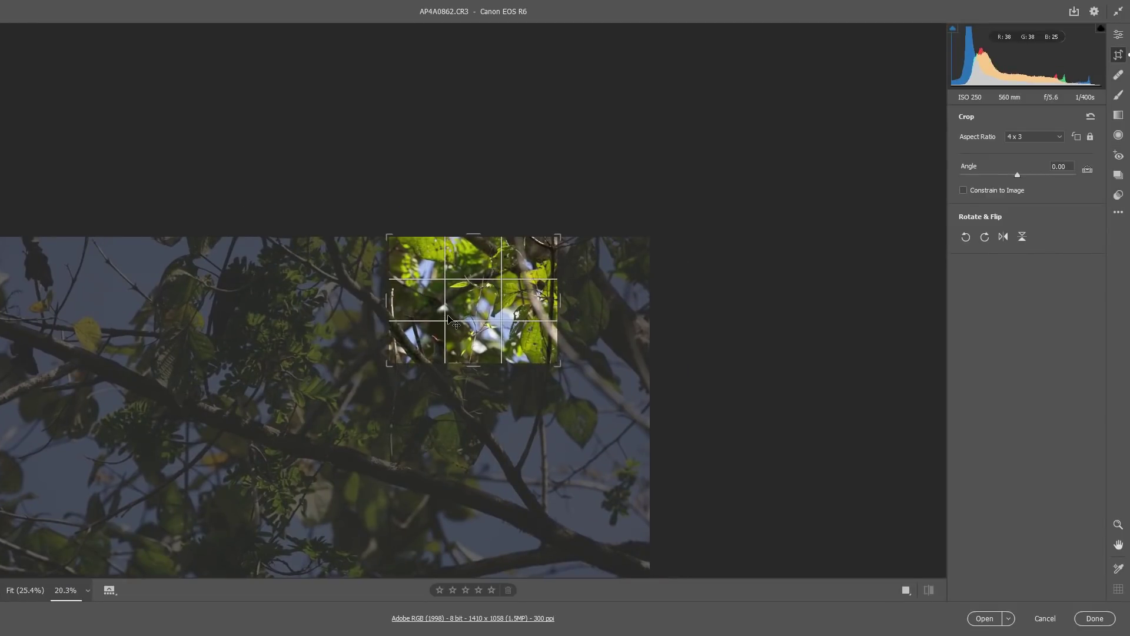
mouse_move(444, 314)
left_mouse_down()
mouse_move(488, 250)
mouse_move(514, 259)
mouse_move(559, 229)
left_mouse_up()
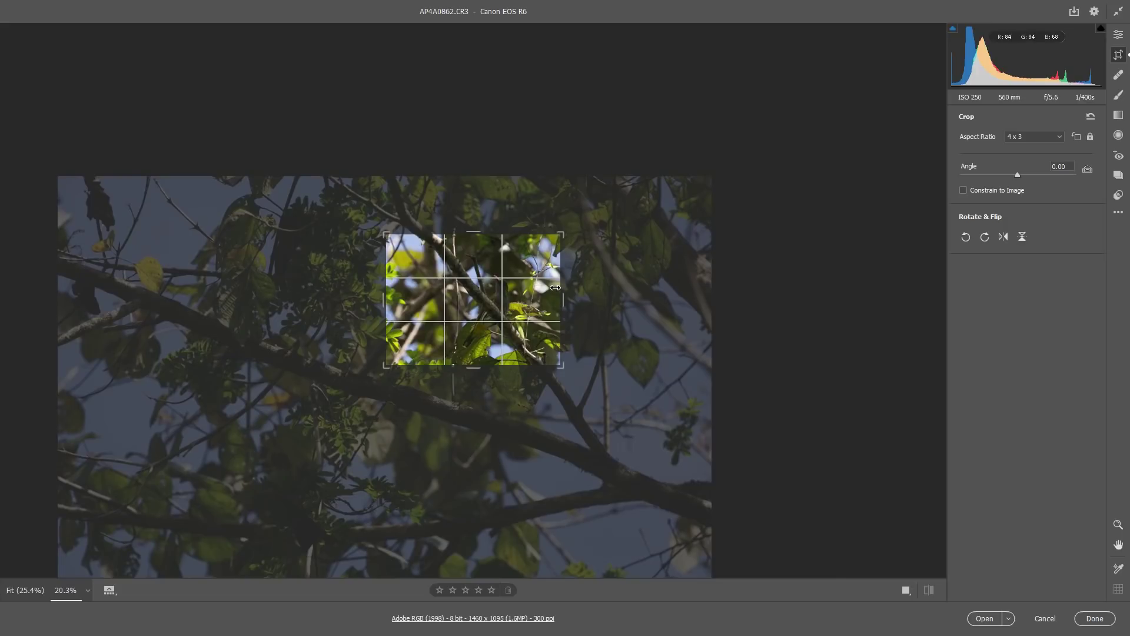
key("Return")
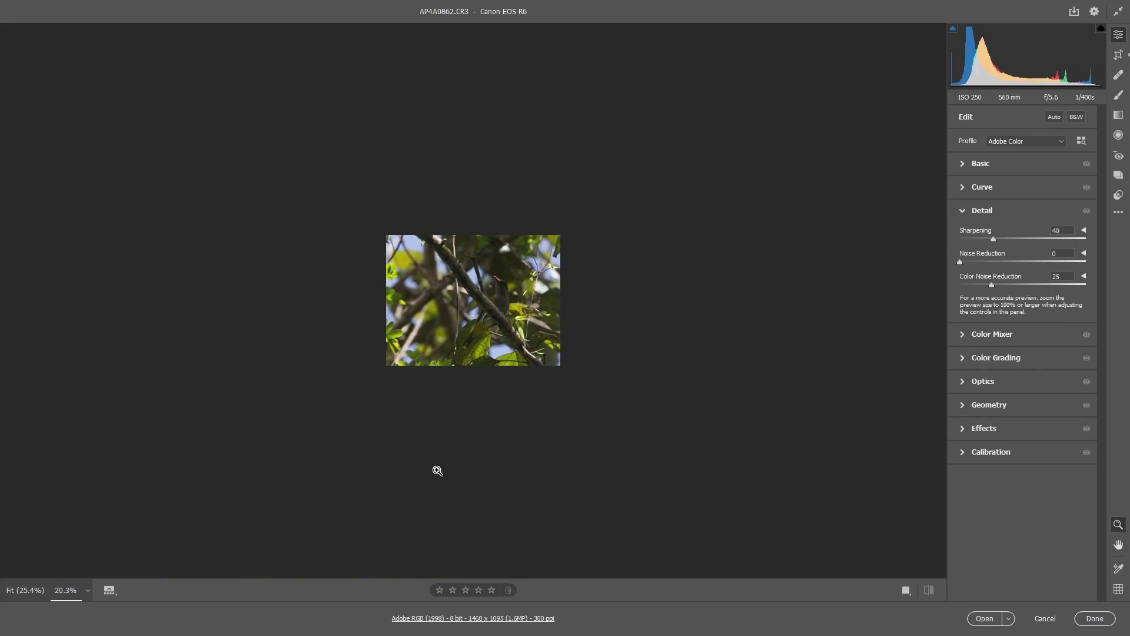
Check the crop up close, then open the 1460 x 1095 photo in Photoshop
key("alt")
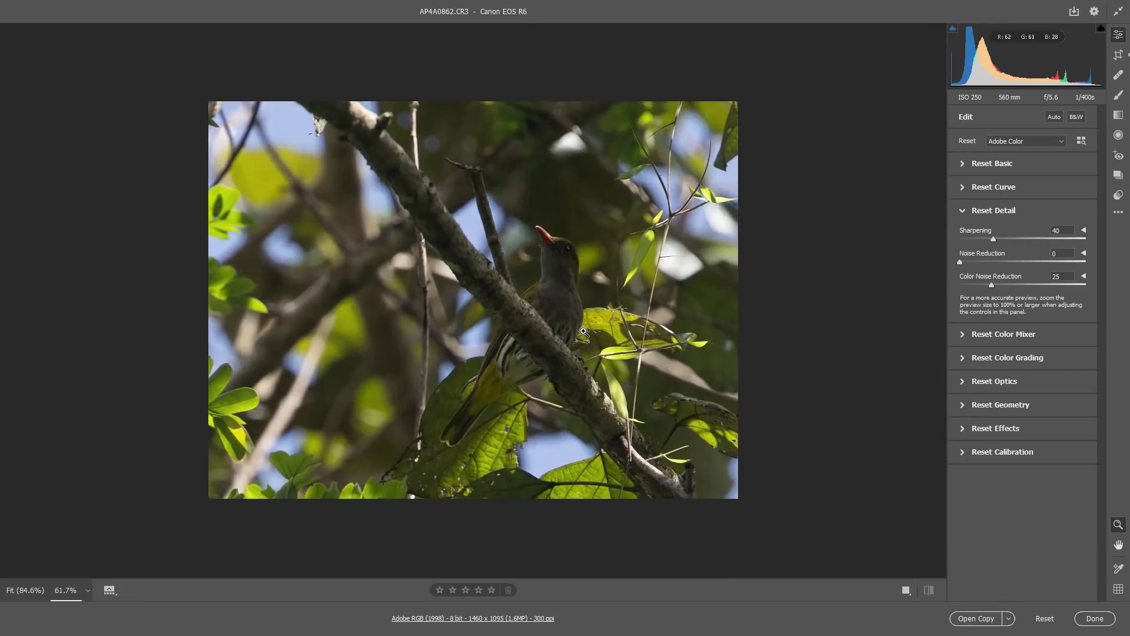
left_click(584, 332)
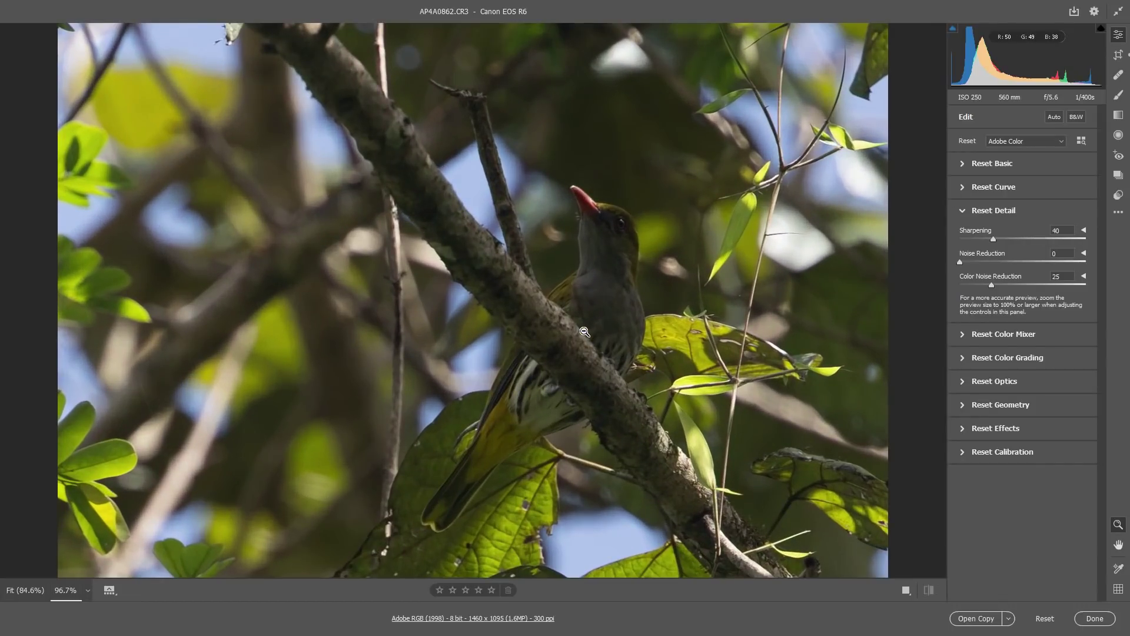
left_click(585, 332, "alt")
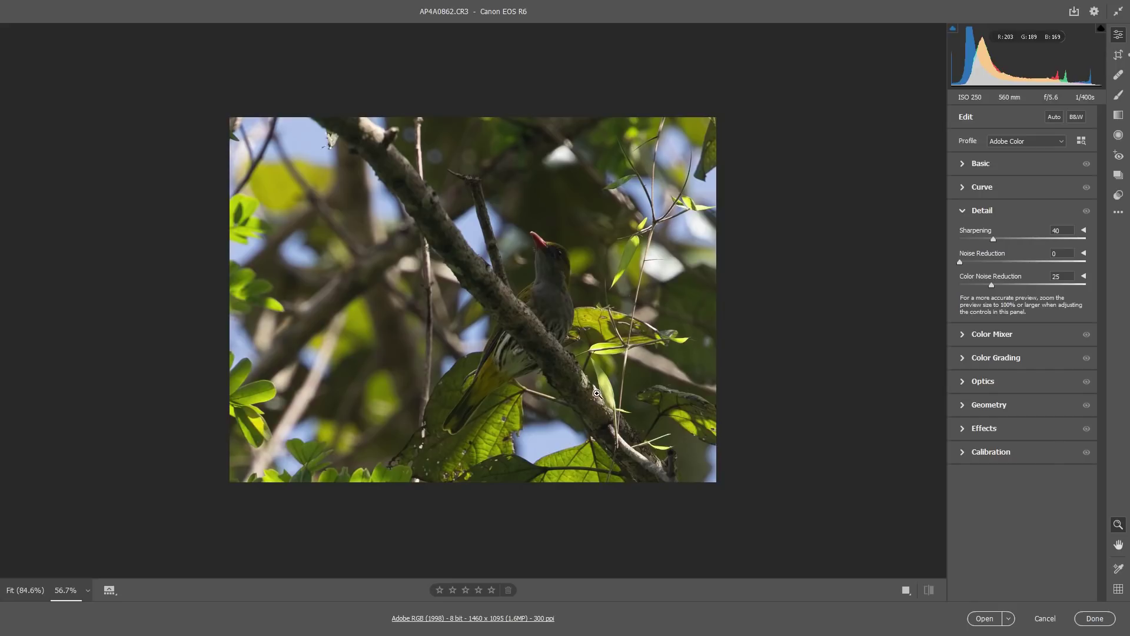
left_click(984, 619)
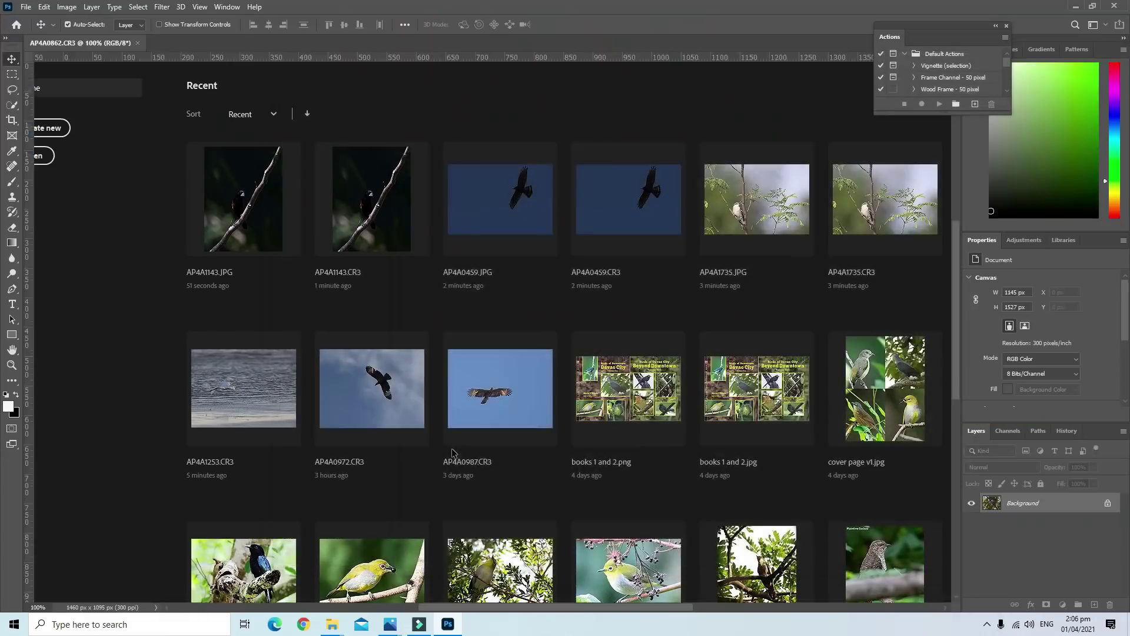
Save the cropped photo as JPEG, replacing the existing AP4A0862.JPG
left_click(26, 6)
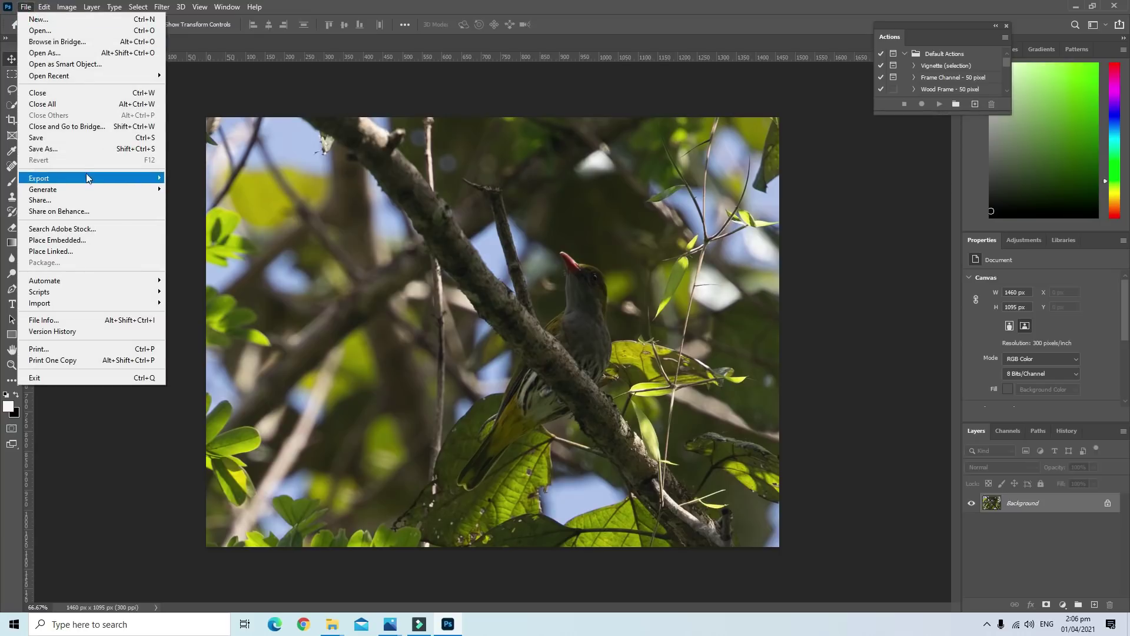
left_click(79, 147)
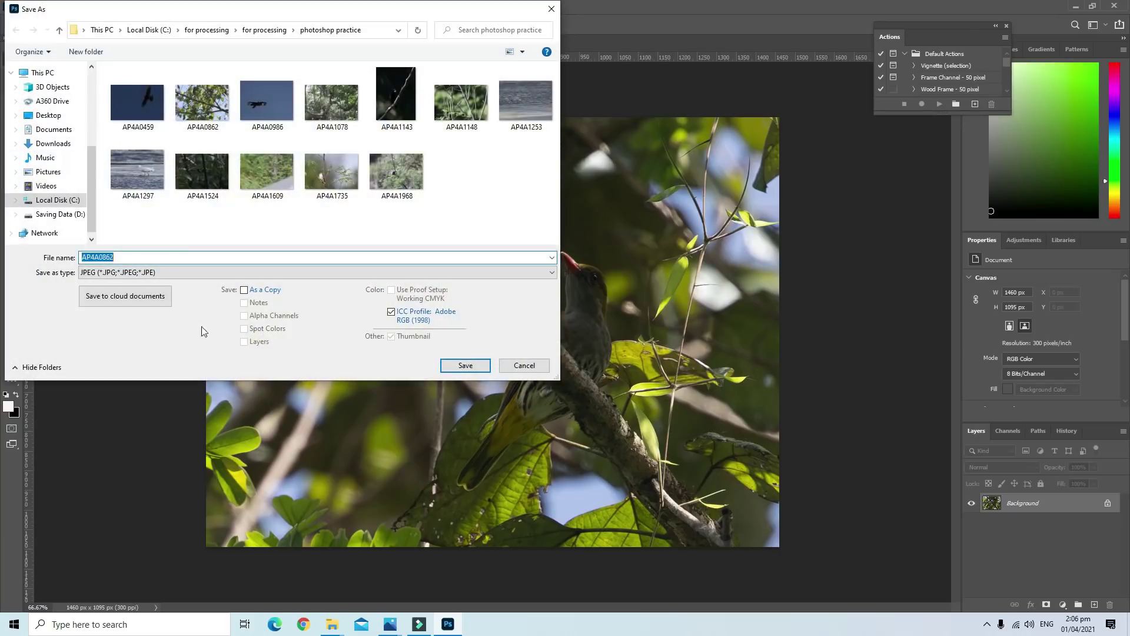
left_click(468, 365)
left_click(591, 312)
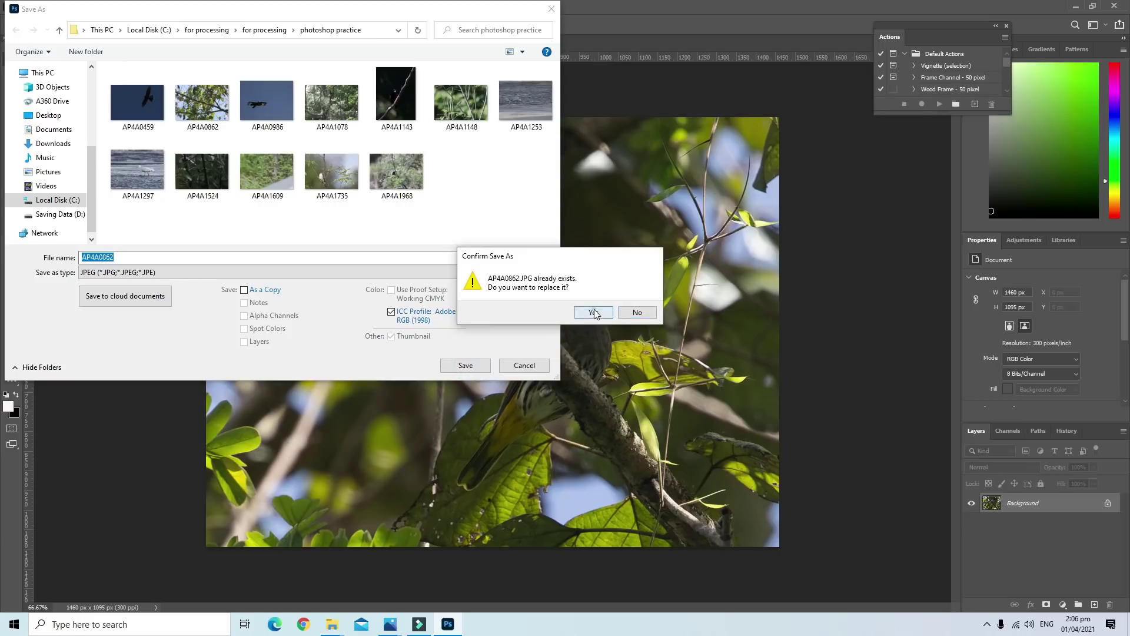
left_click(640, 160)
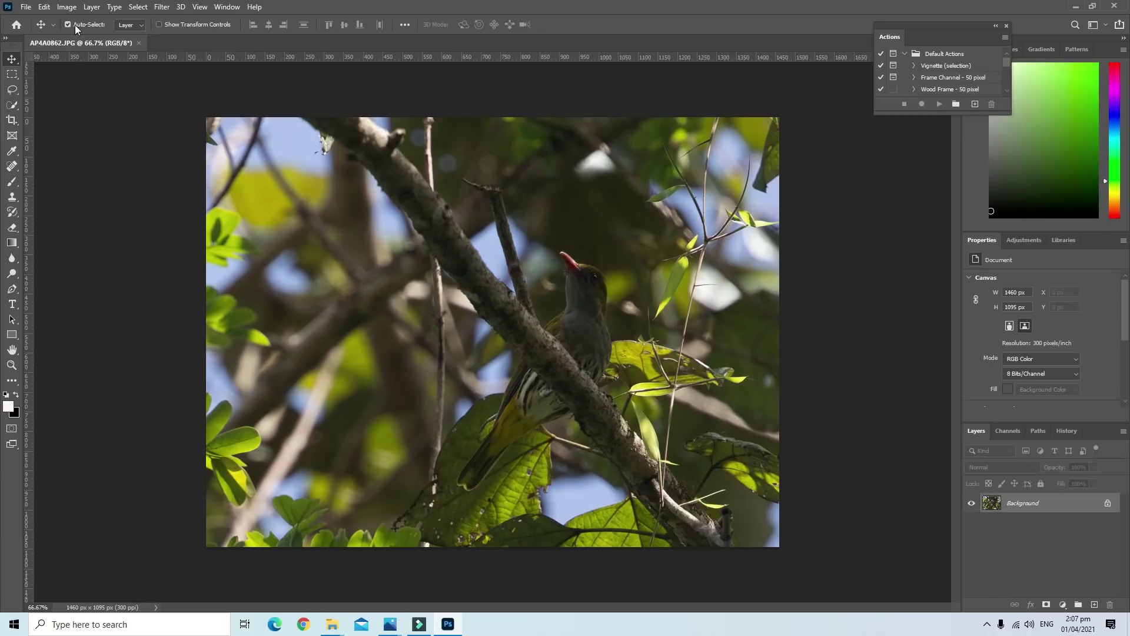
Close the AP4A0862 document and minimise Photoshop to show the photoshop practice folder
left_click(26, 6)
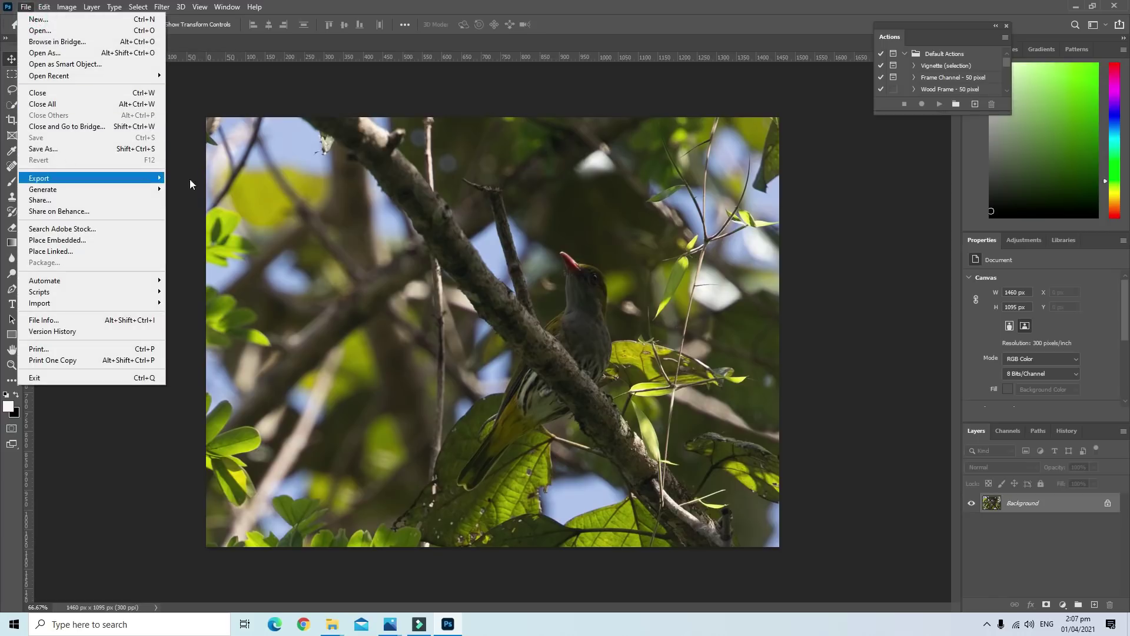
left_click(443, 79)
left_click(139, 44)
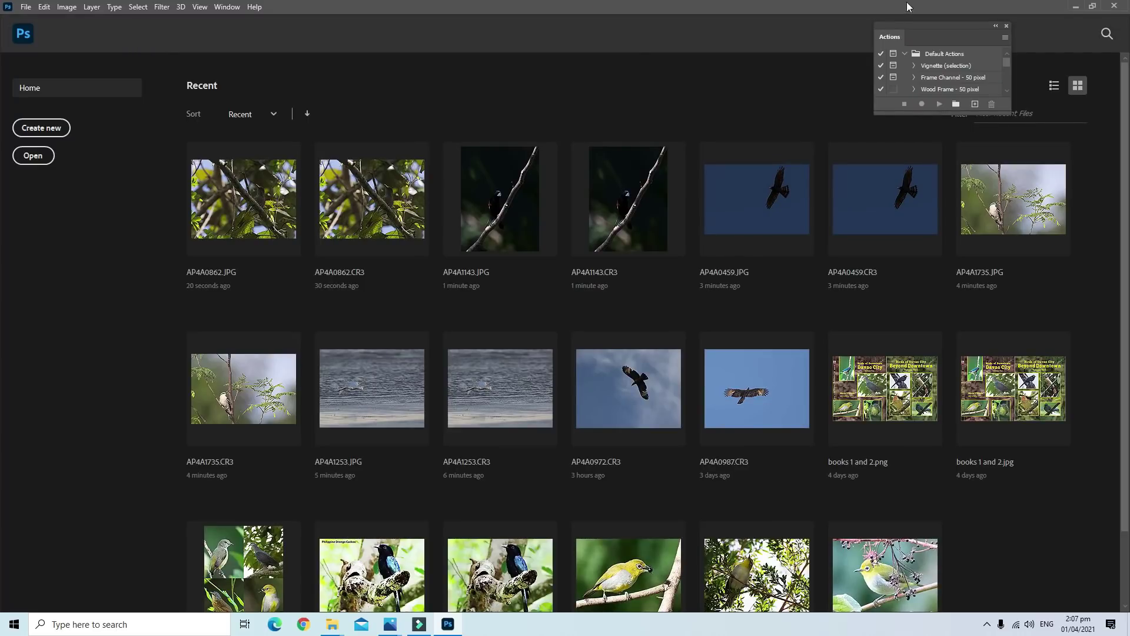
left_click(1076, 6)
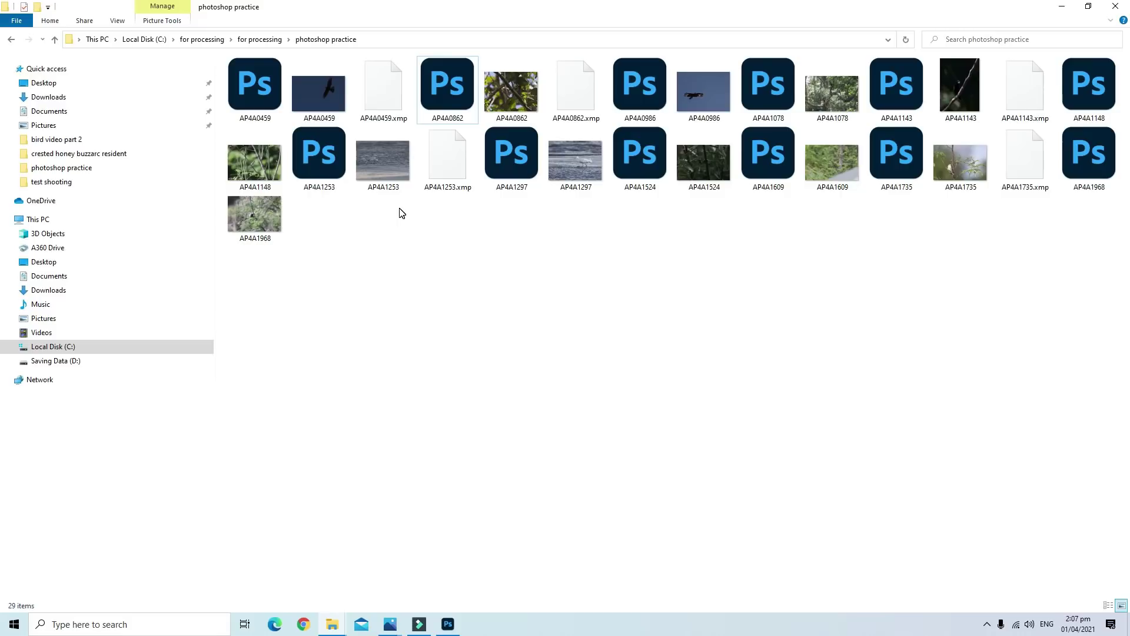
left_click(942, 90)
double_click(943, 90)
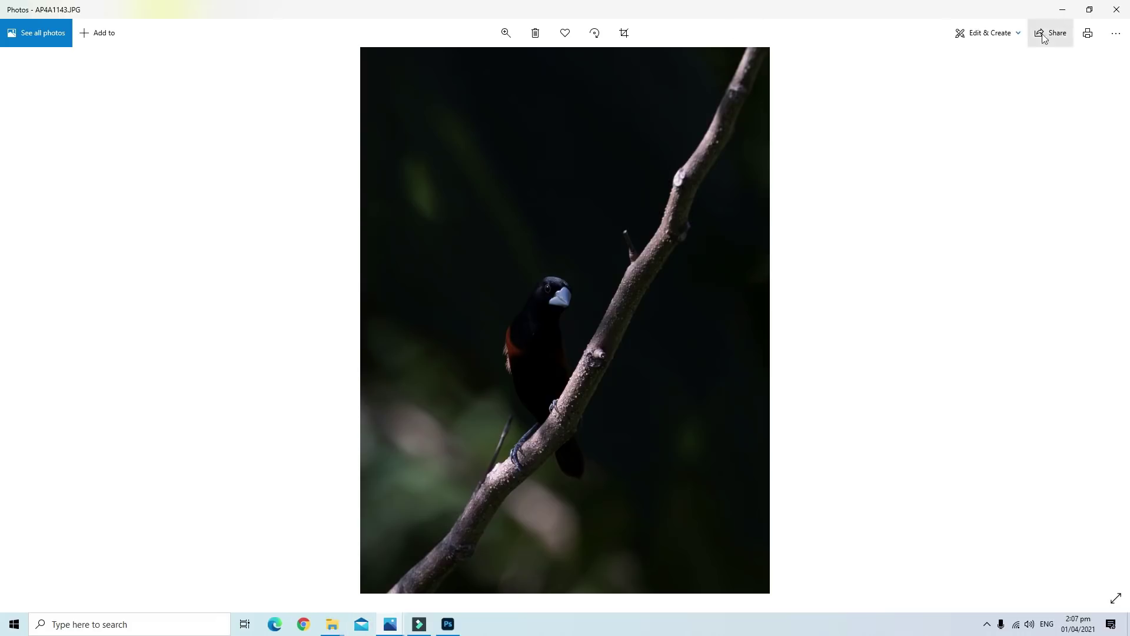
left_click(1114, 12)
left_click(366, 178)
double_click(366, 178)
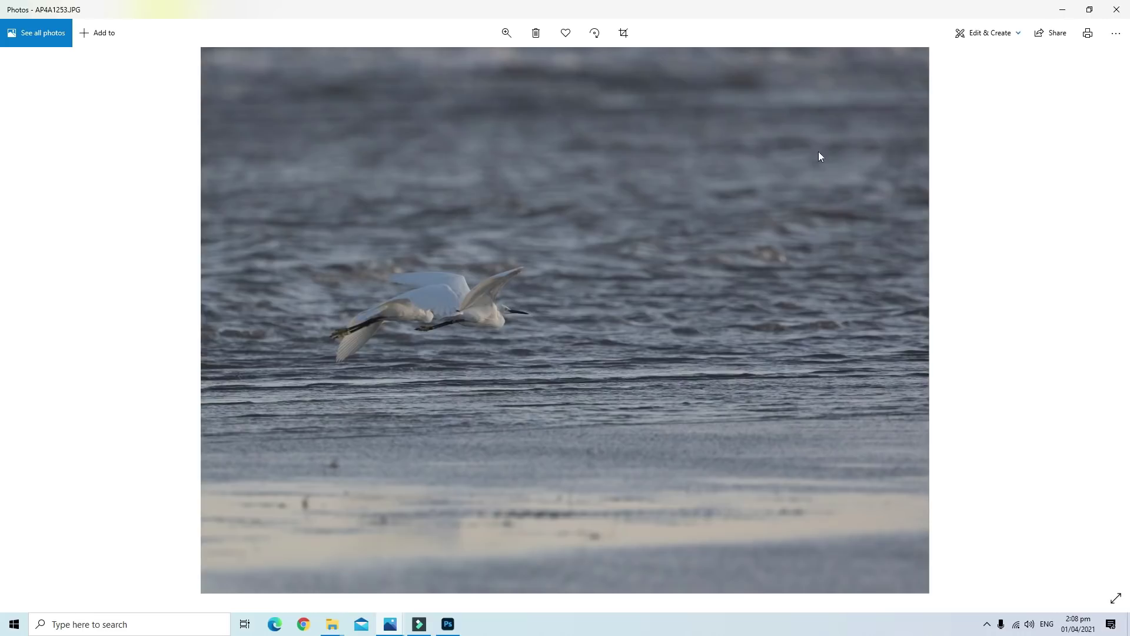
left_click(1117, 9)
left_click(804, 310)
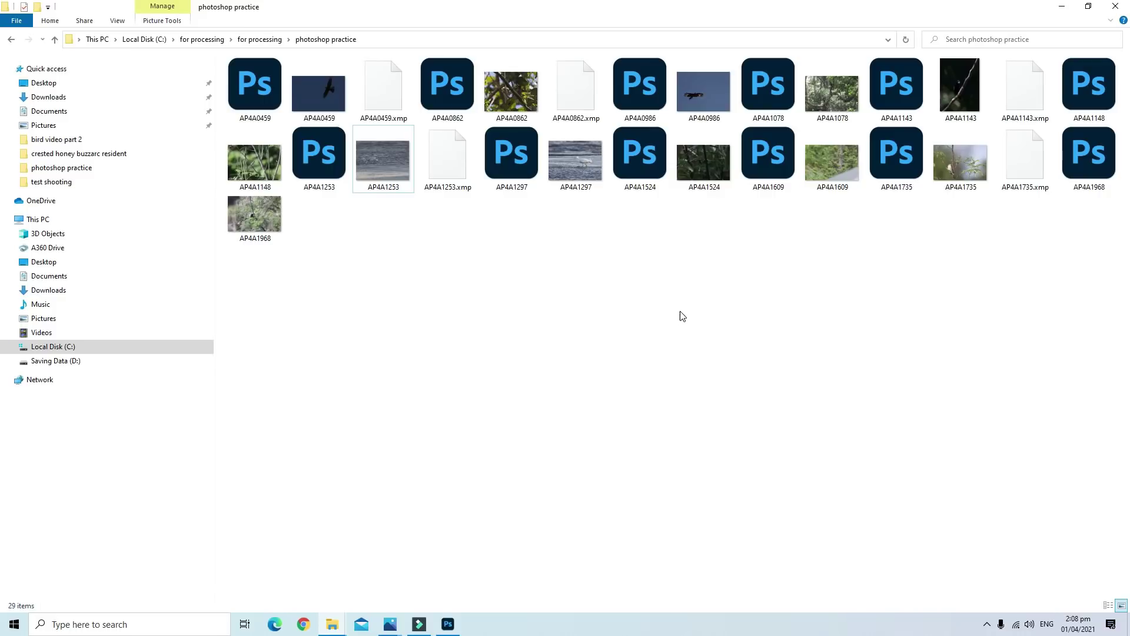
double_click(960, 186)
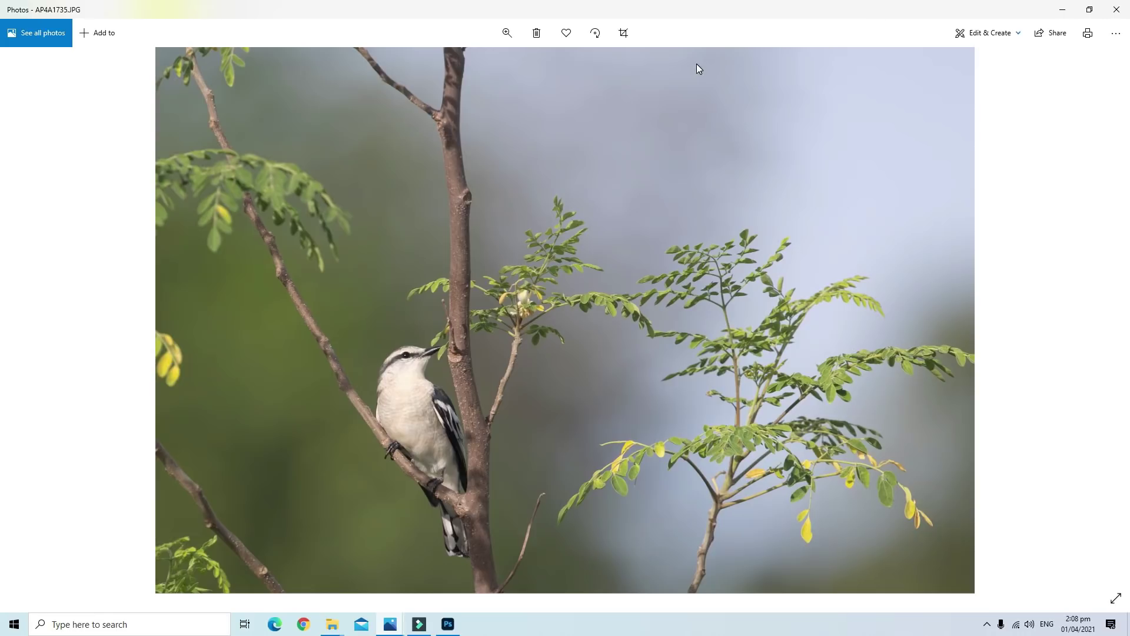
left_click(1116, 9)
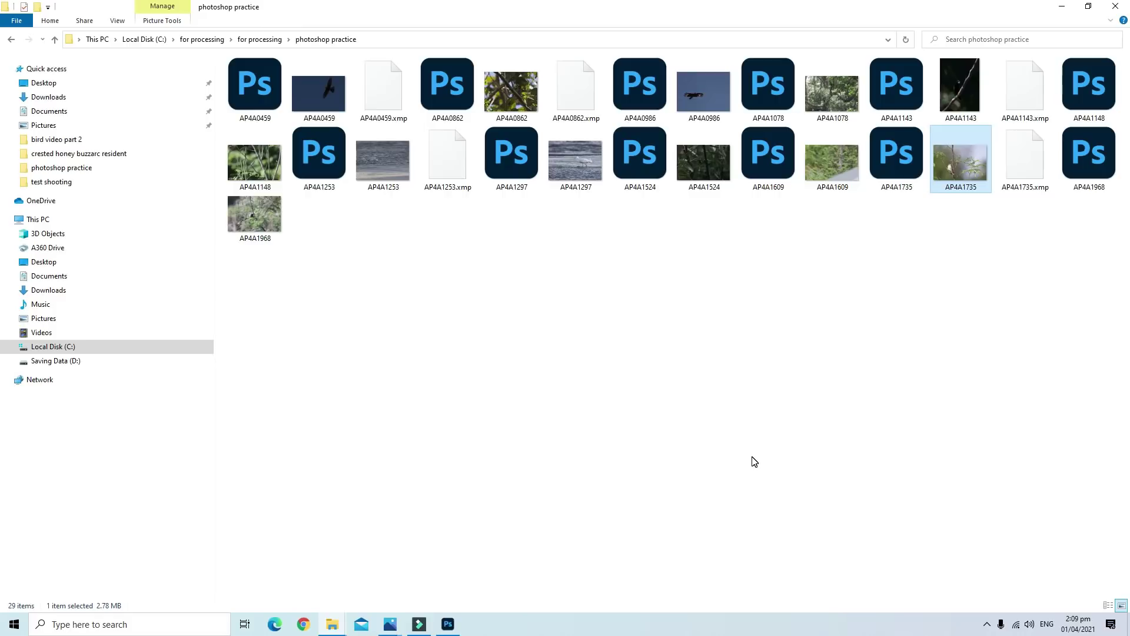
left_click(328, 89)
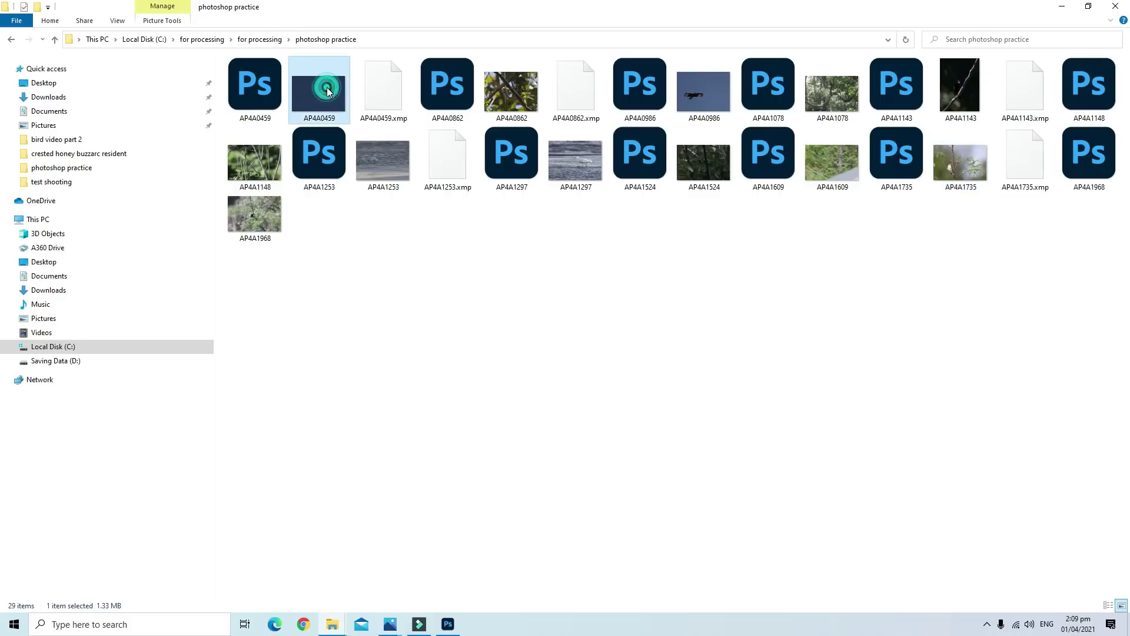
double_click(327, 89)
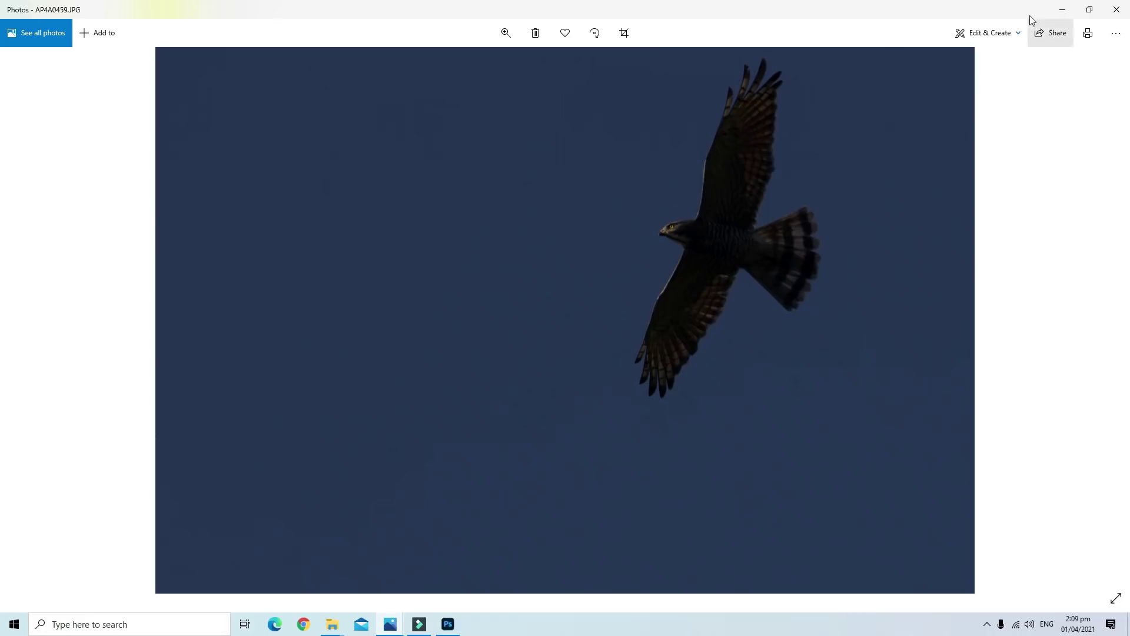
left_click(1116, 10)
left_click(794, 297)
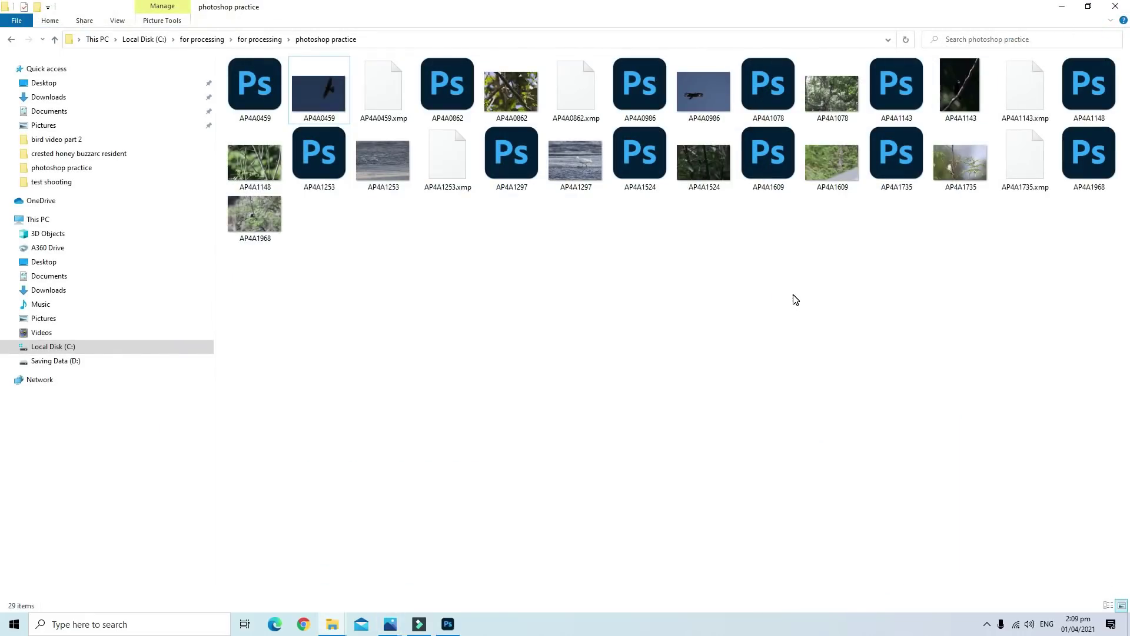
double_click(528, 108)
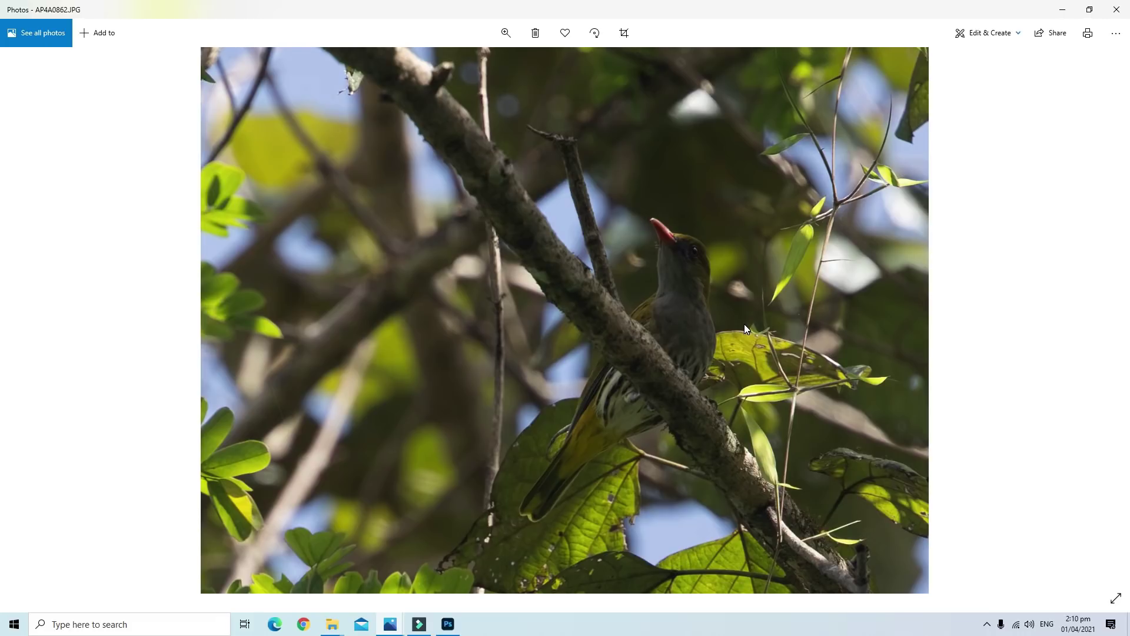
left_click(1116, 9)
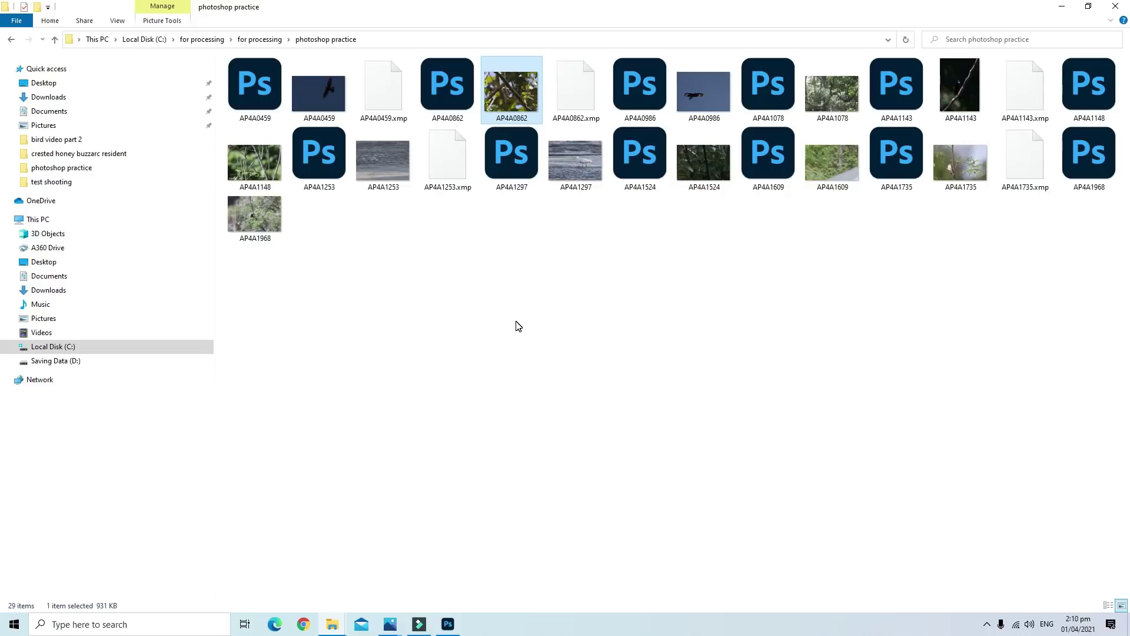
Open AP4A1297 in Camera Raw and draw a 4 x 3 crop around the egret
double_click(519, 180)
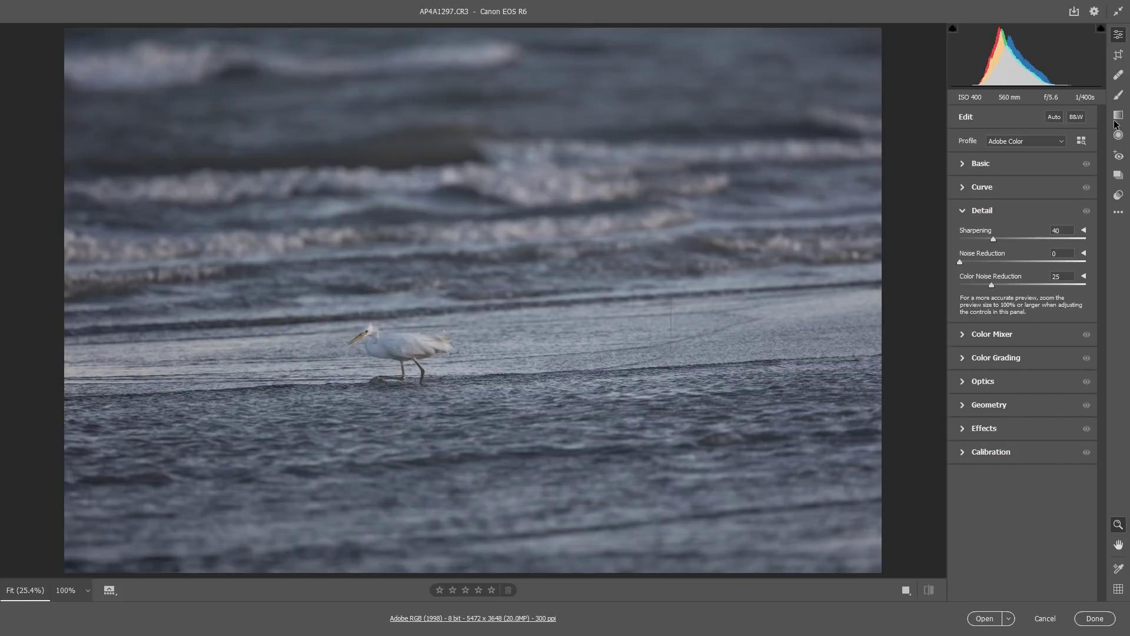
left_click(1119, 54)
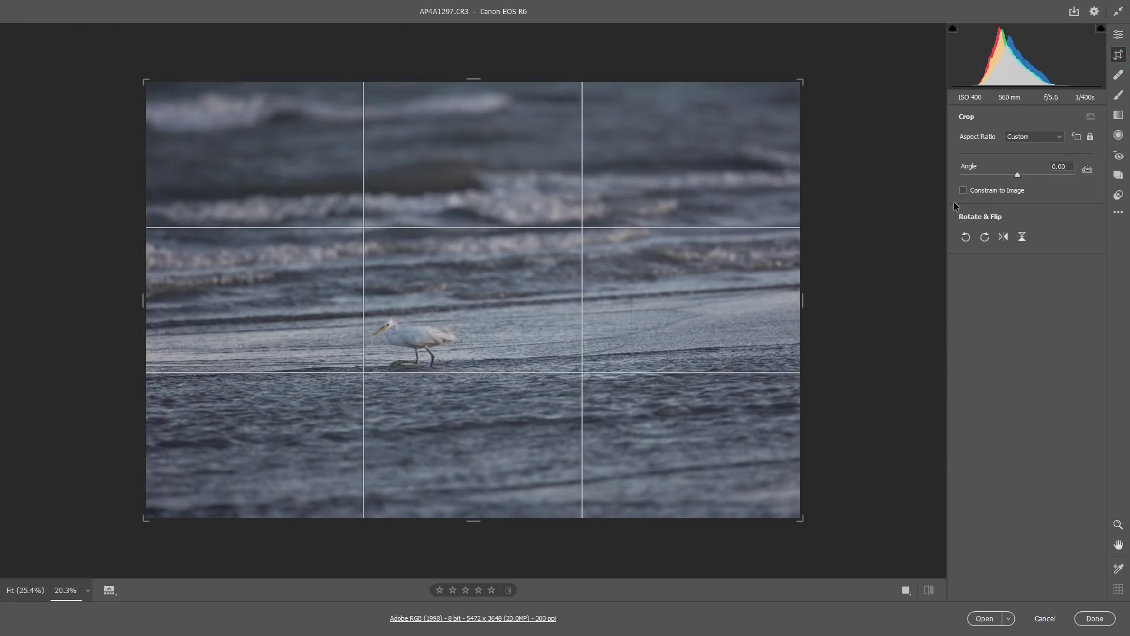
left_click(1063, 137)
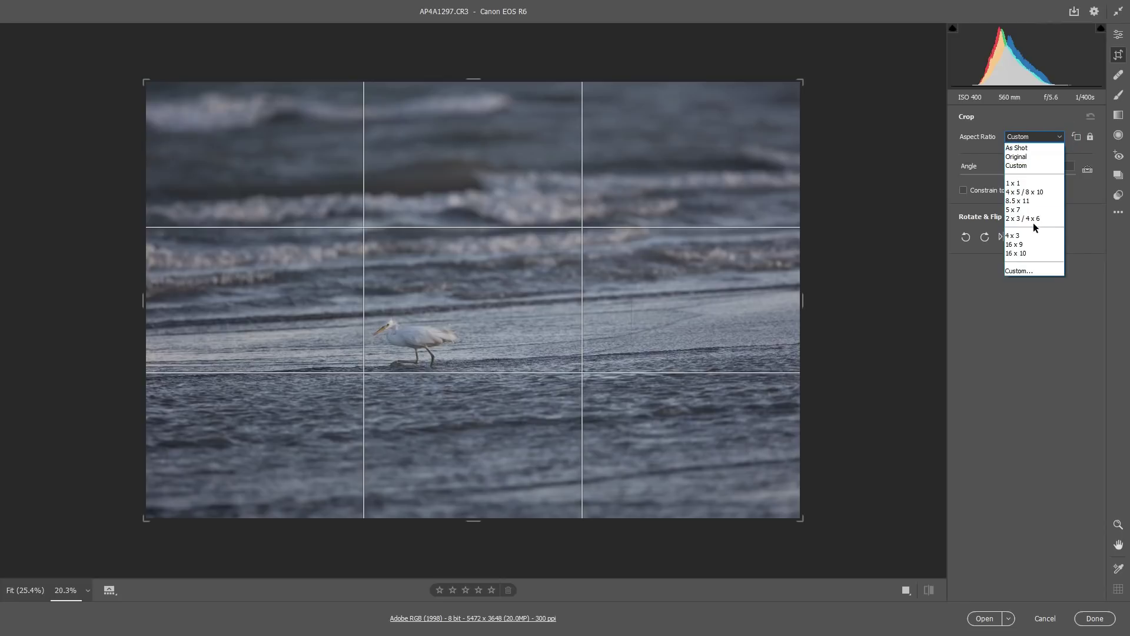
left_click(1018, 236)
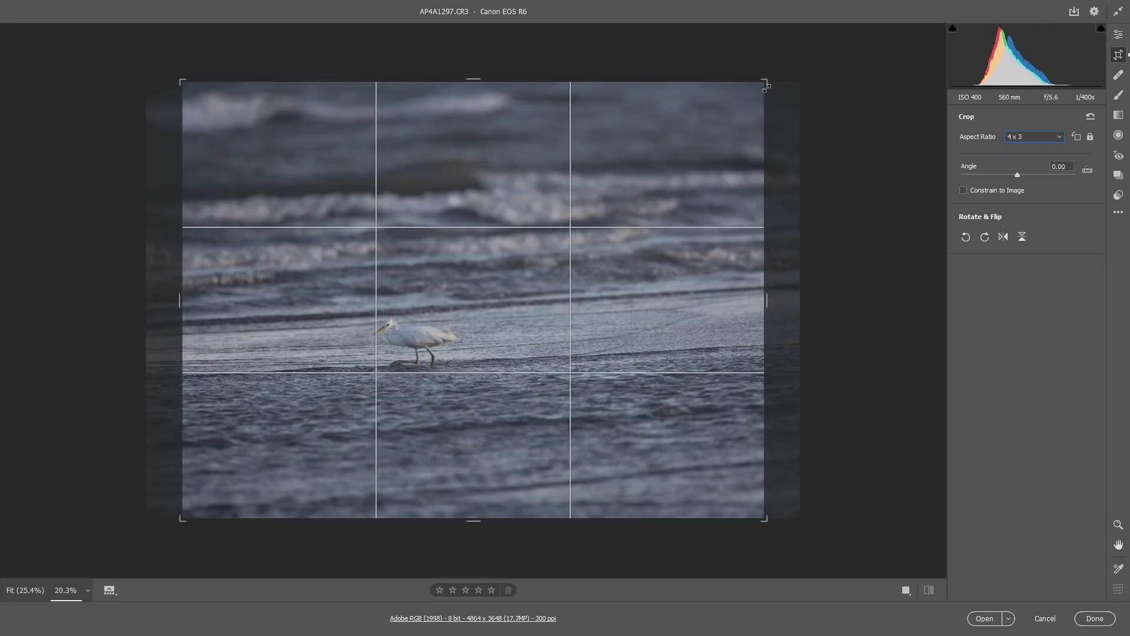
left_click_drag(767, 87, 648, 184)
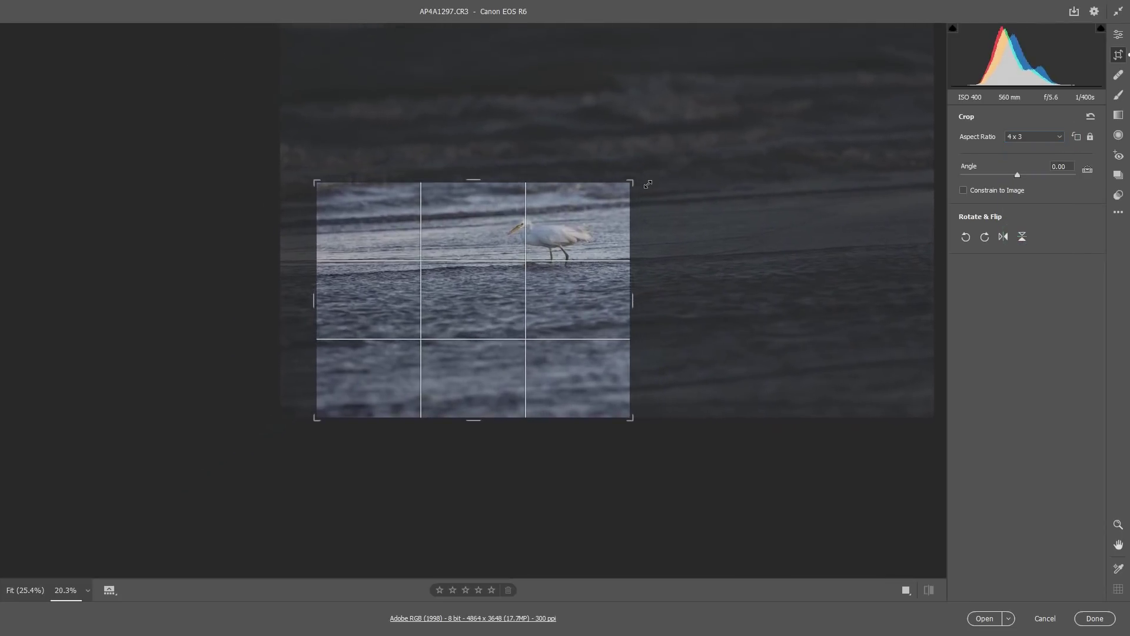
left_click_drag(649, 184, 633, 207)
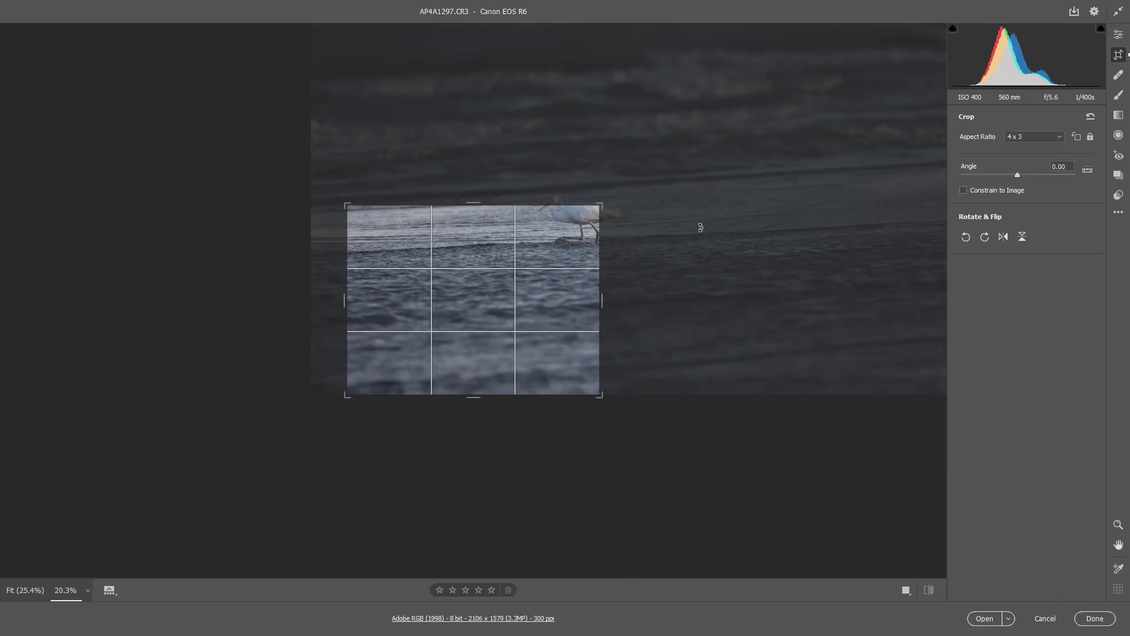
mouse_move(536, 269)
left_mouse_down()
mouse_move(569, 237)
mouse_move(486, 370)
left_mouse_up()
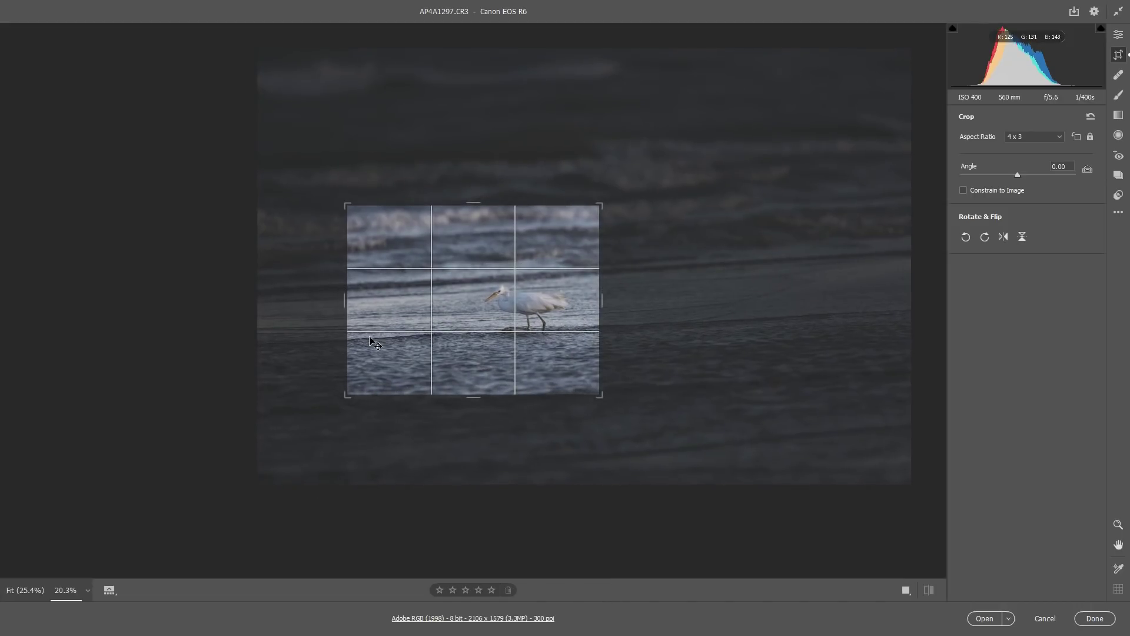
Rotate the crop 2.84 degrees to level the water, refine the framing, and apply it
left_click_drag(639, 327, 642, 338)
left_click_drag(525, 325, 512, 325)
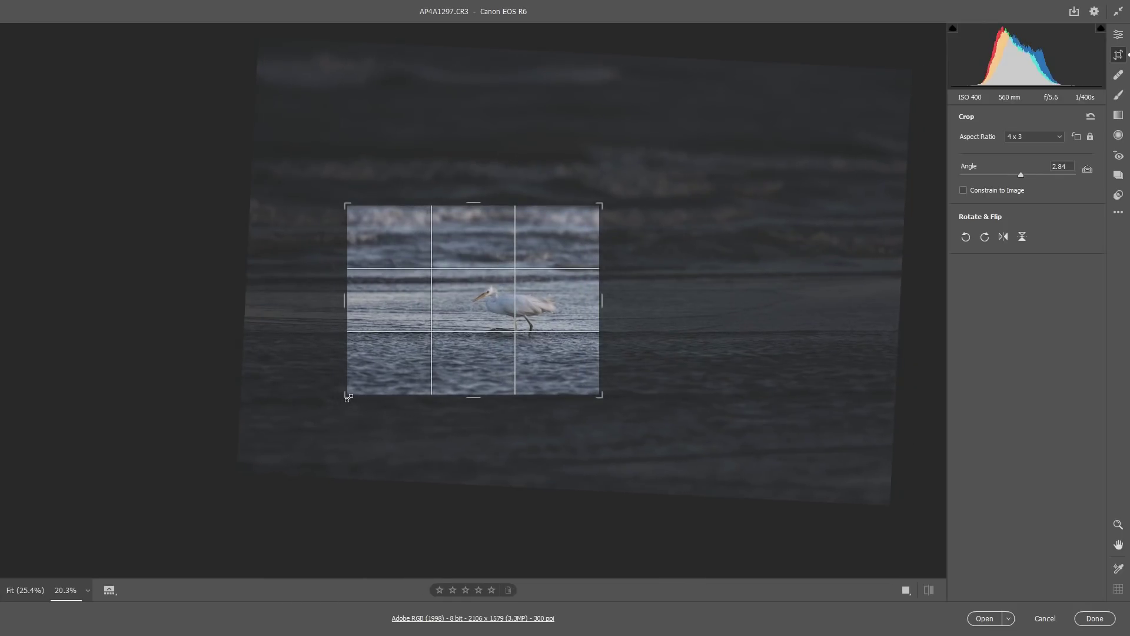
left_click_drag(350, 400, 373, 379)
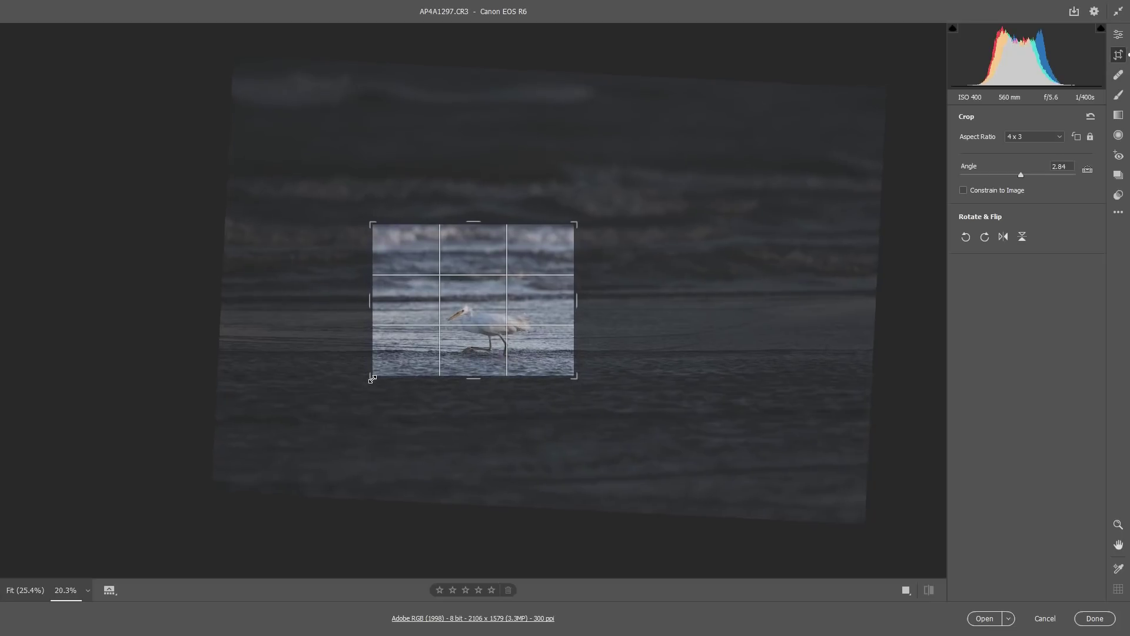
mouse_move(528, 334)
left_mouse_down()
mouse_move(533, 318)
mouse_move(546, 315)
mouse_move(550, 328)
left_mouse_up()
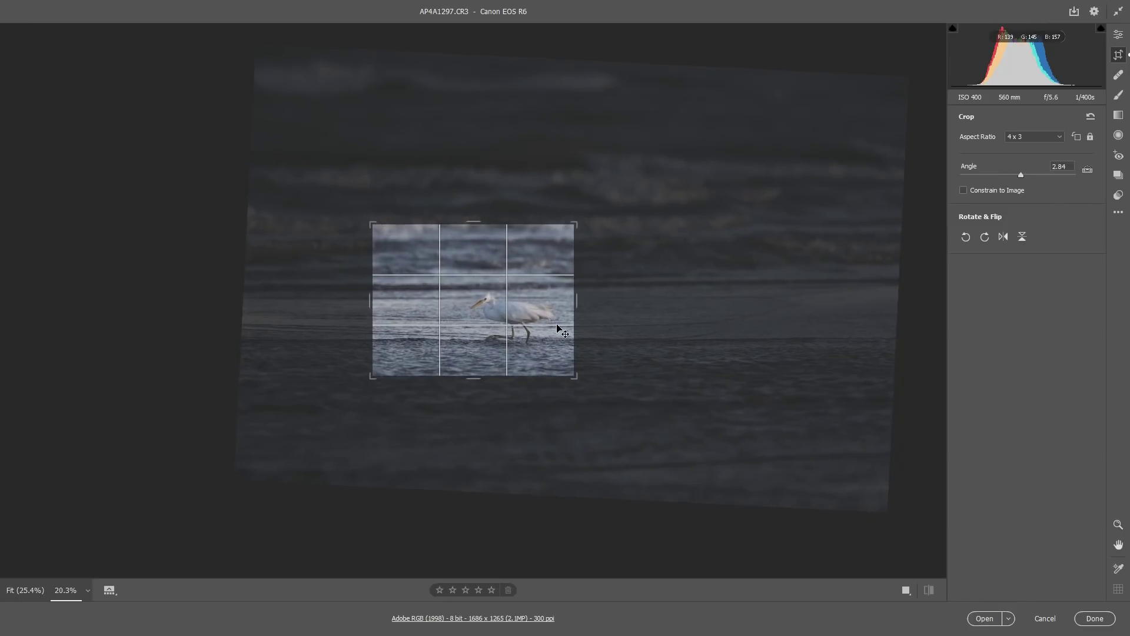
key("Return")
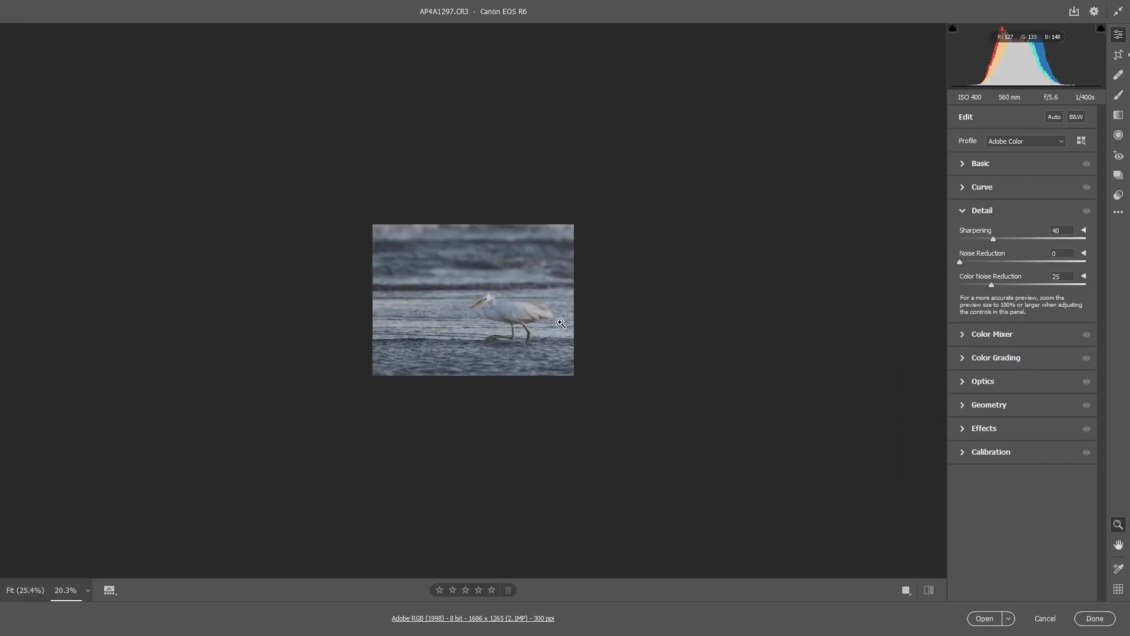
left_click(995, 623)
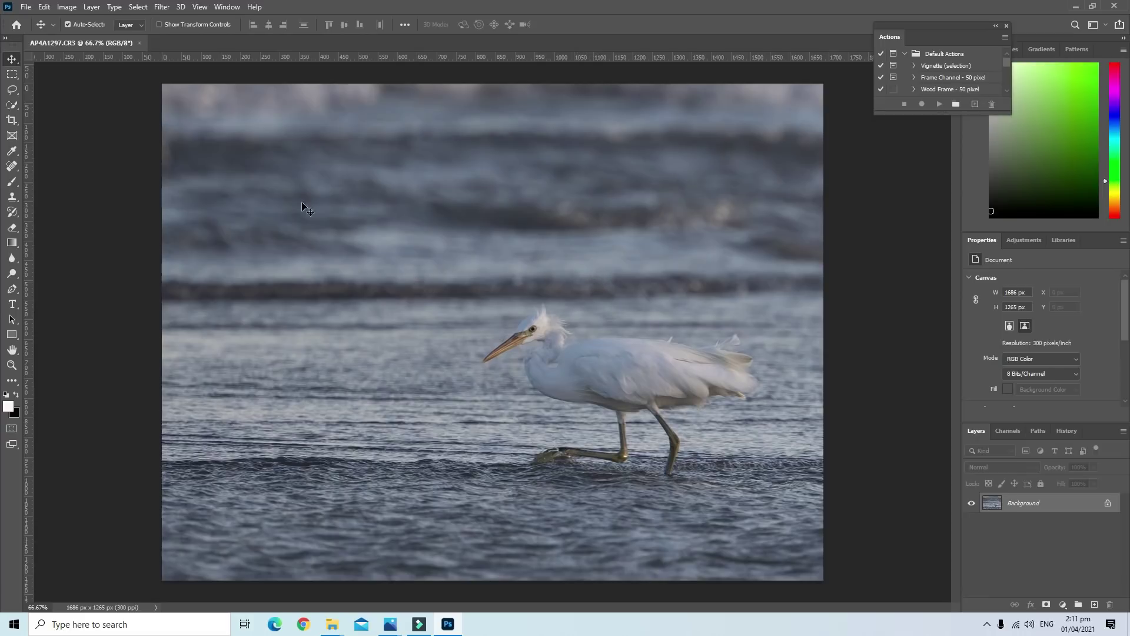
left_click(67, 6)
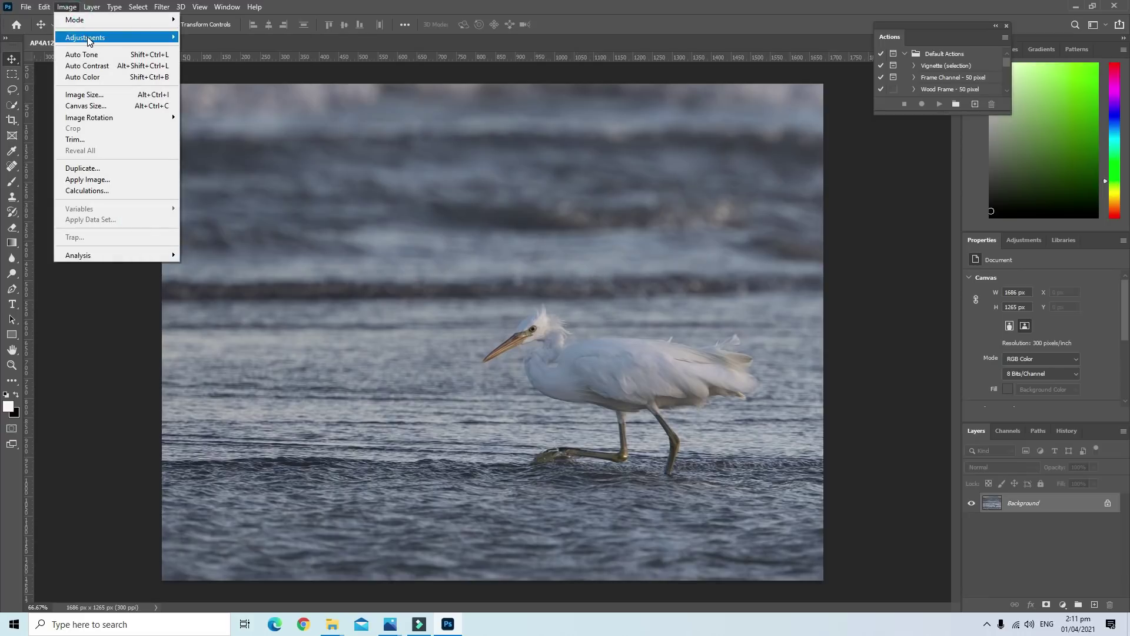
left_click(206, 37)
left_click(160, 200)
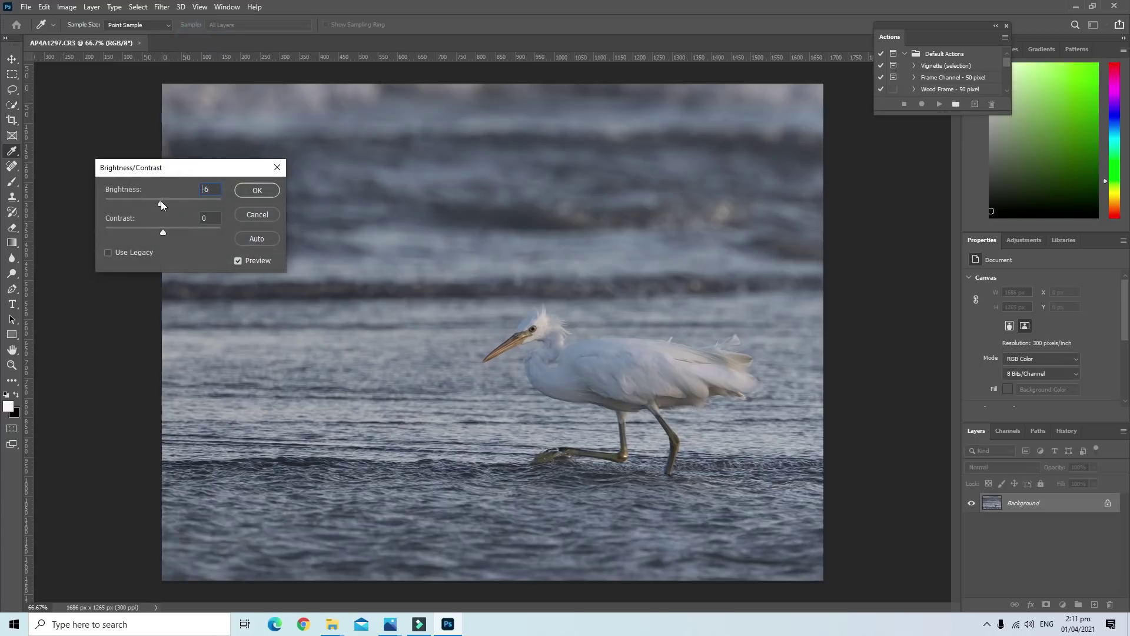
mouse_move(161, 204)
left_mouse_down()
mouse_move(150, 203)
mouse_move(141, 232)
left_mouse_up()
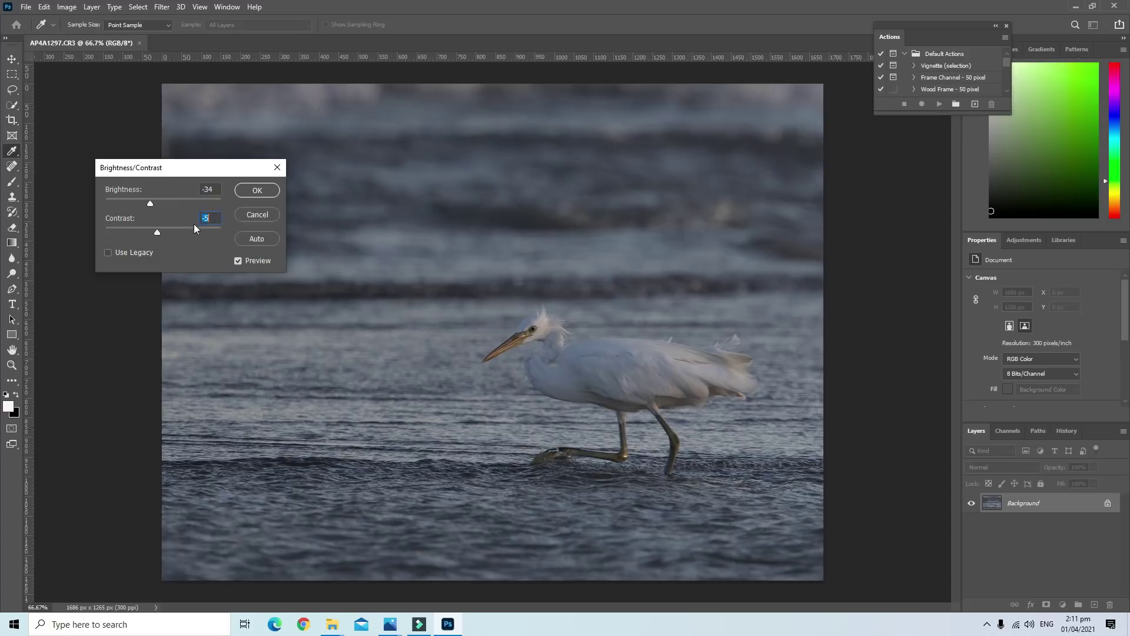
left_click(257, 215)
key("v")
left_click(68, 7)
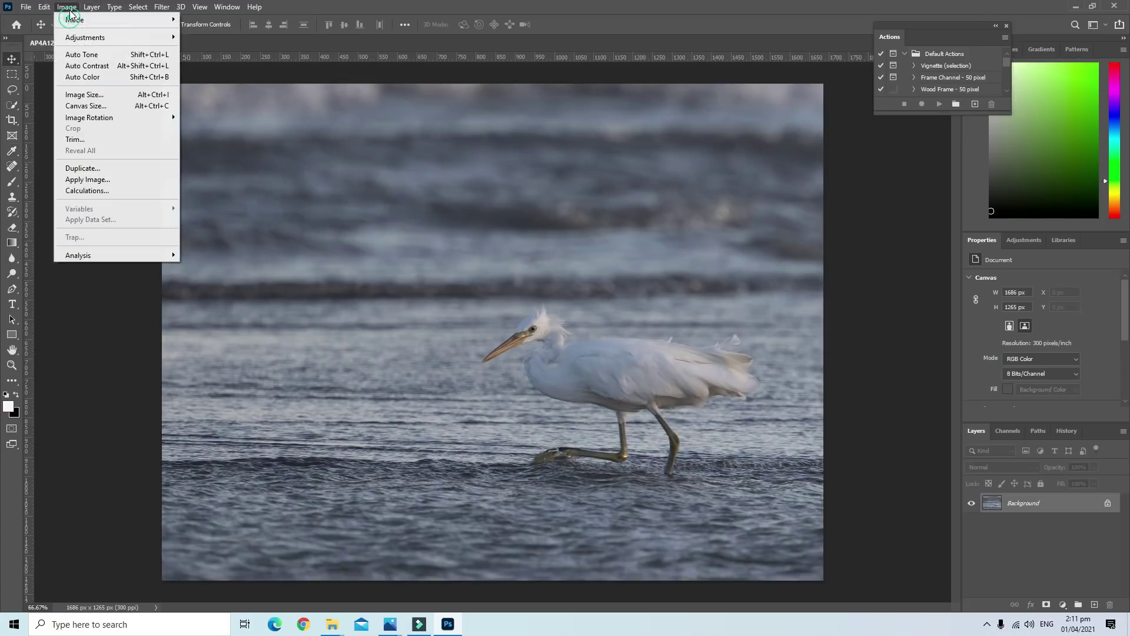
mouse_move(84, 38)
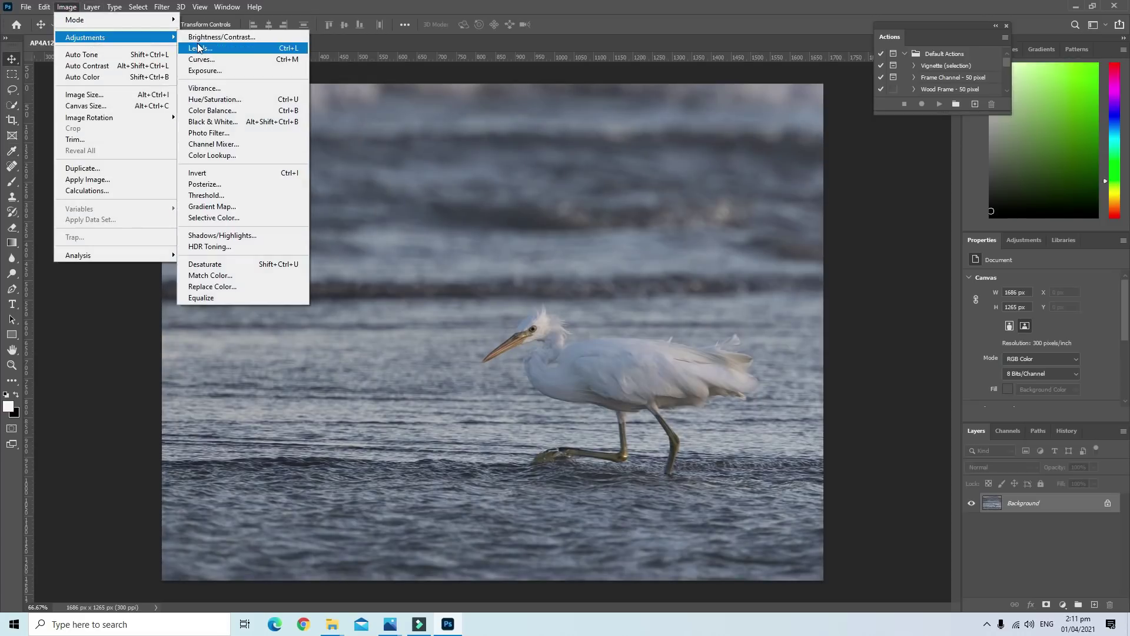
left_click(199, 46)
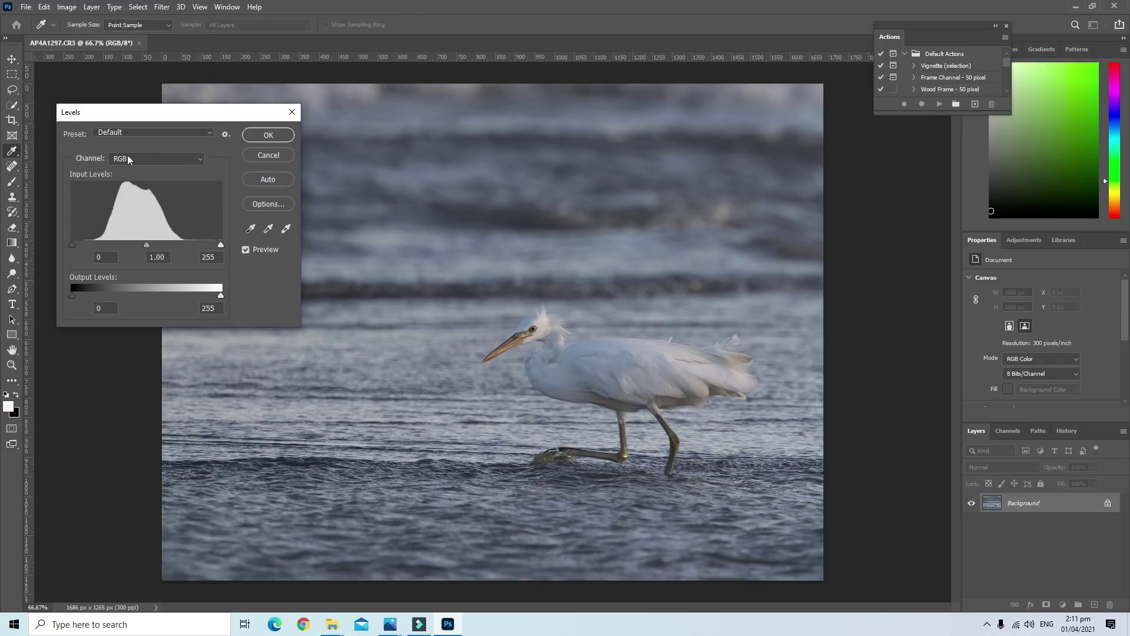
left_click_drag(165, 118, 208, 118)
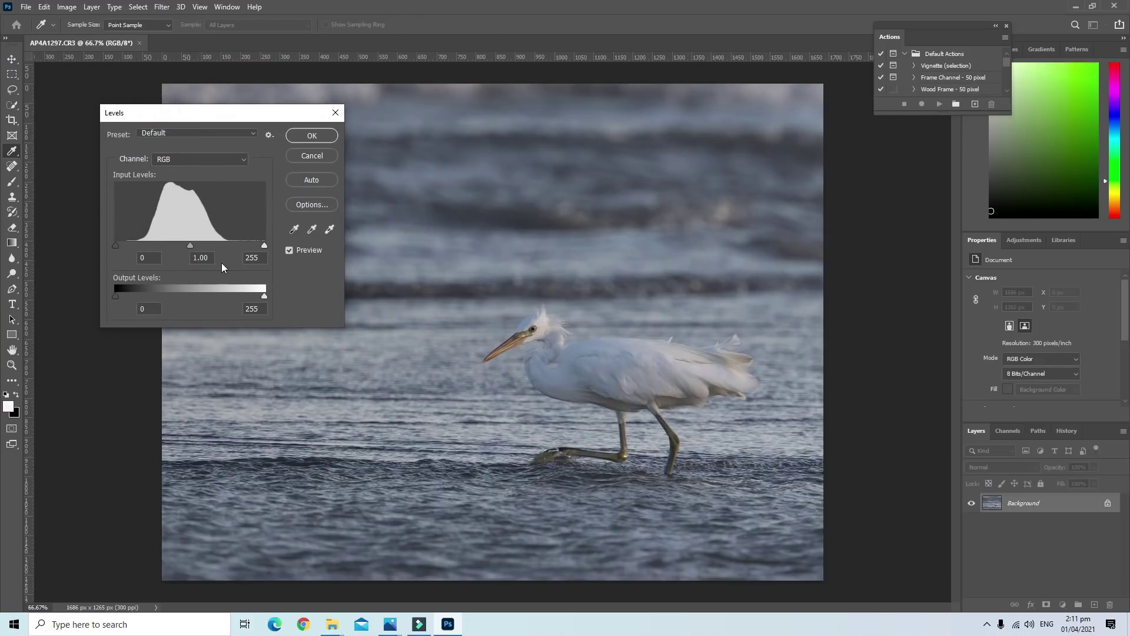
left_click(318, 156)
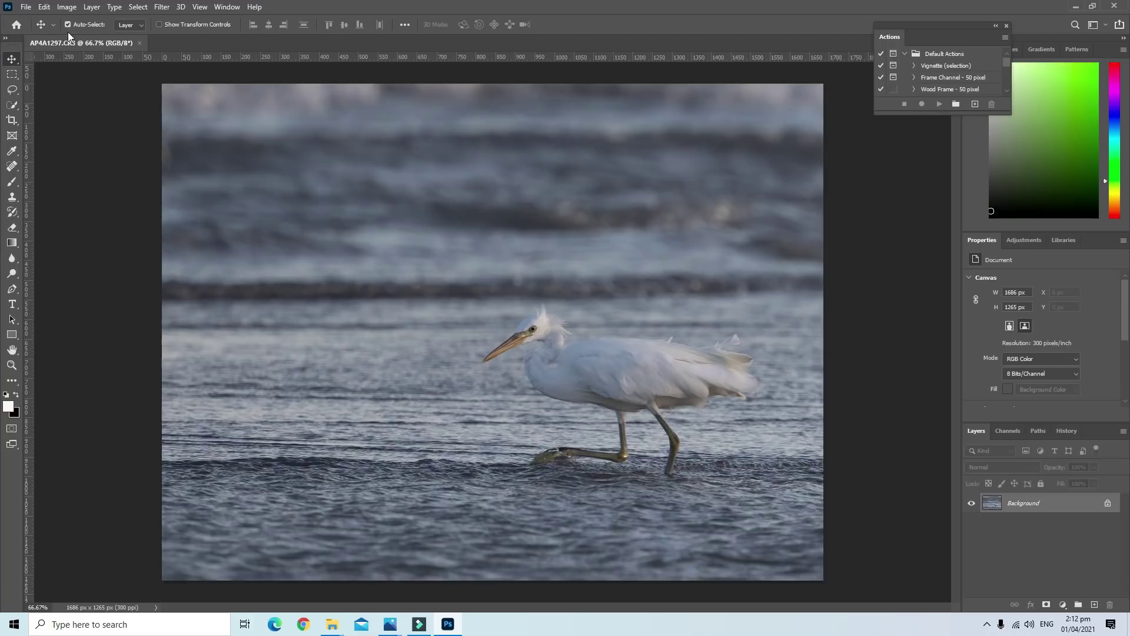
left_click(67, 7)
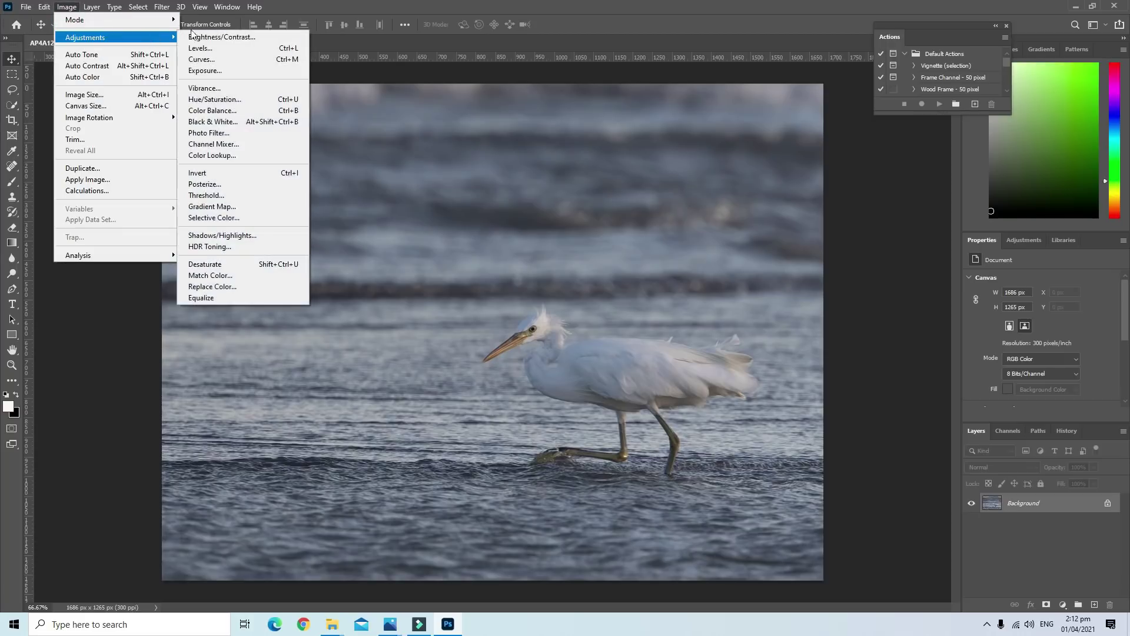
left_click(160, 6)
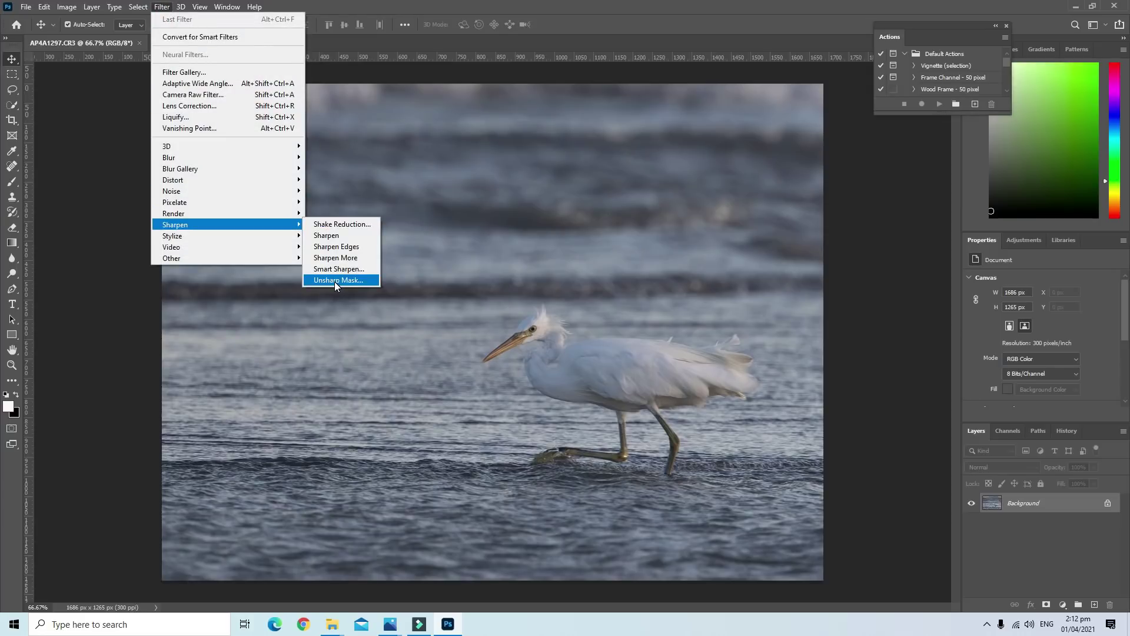
mouse_move(169, 157)
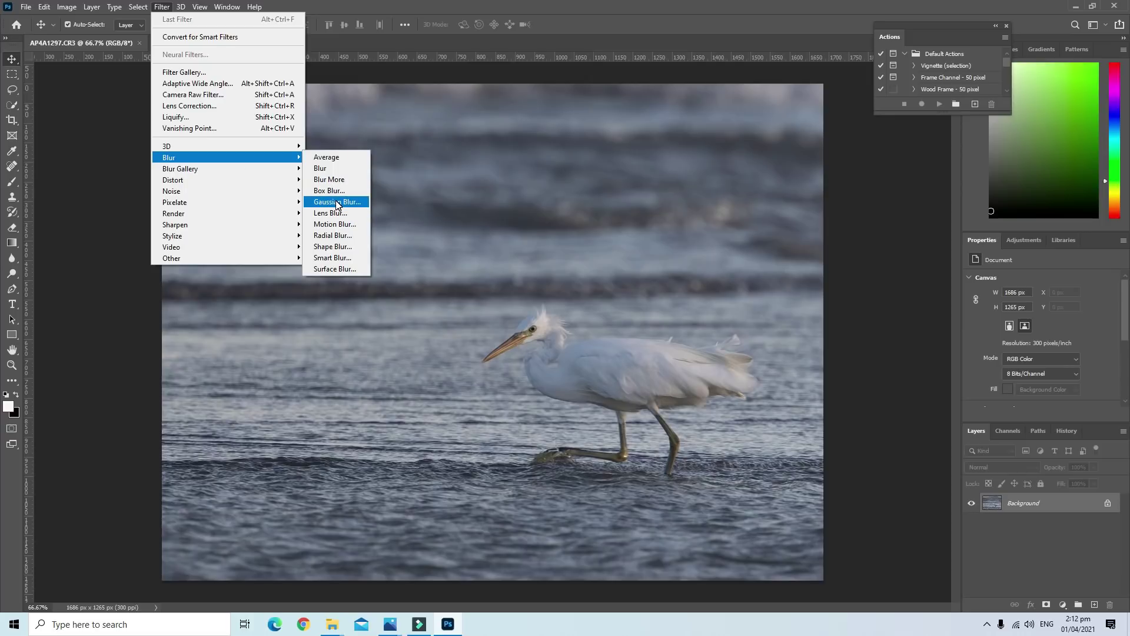
left_click(82, 104)
left_click(67, 7)
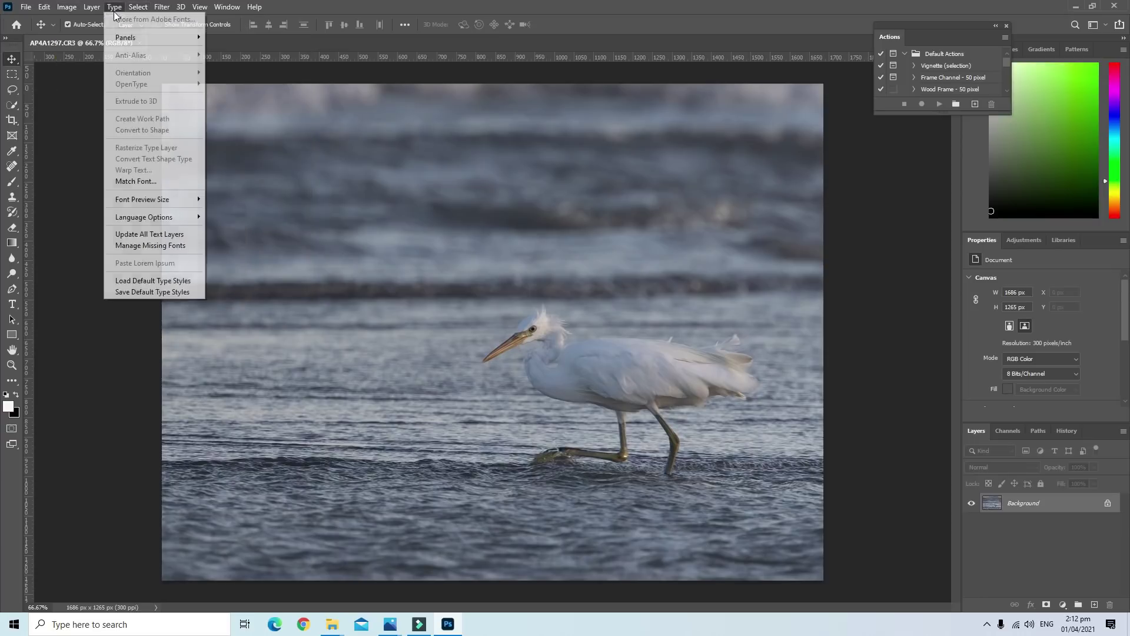
mouse_move(84, 37)
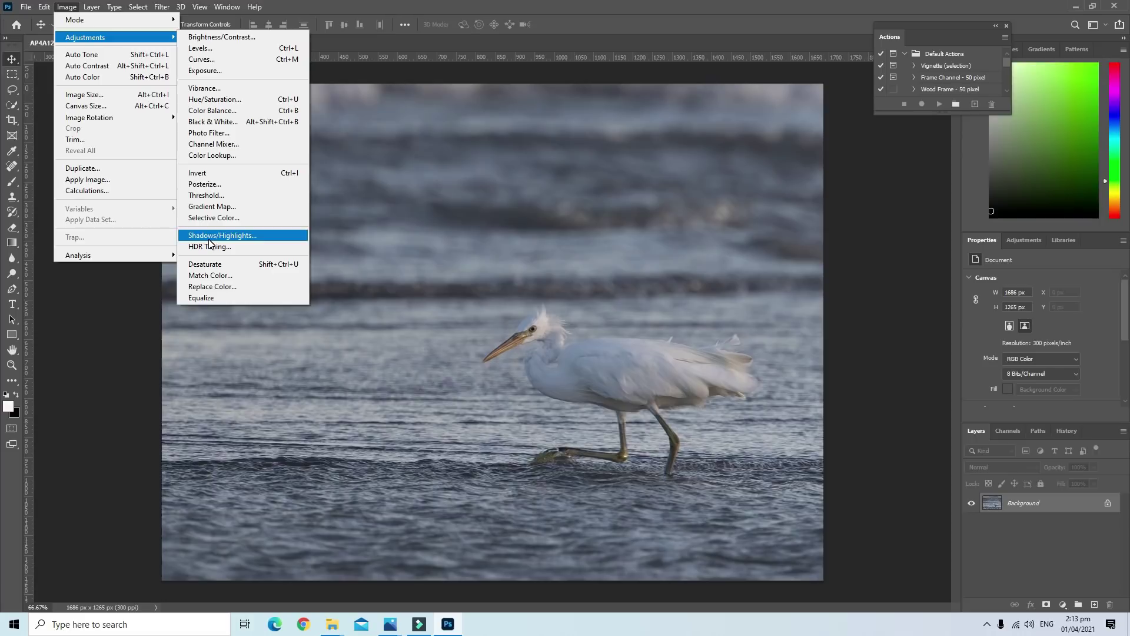
left_click(135, 333)
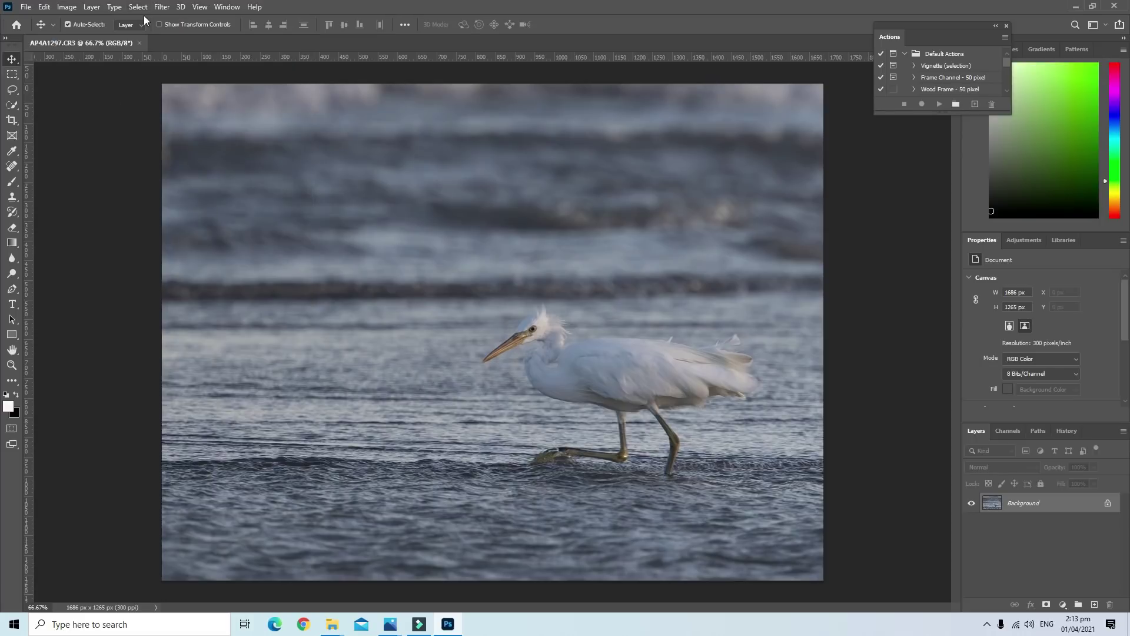
left_click(162, 6)
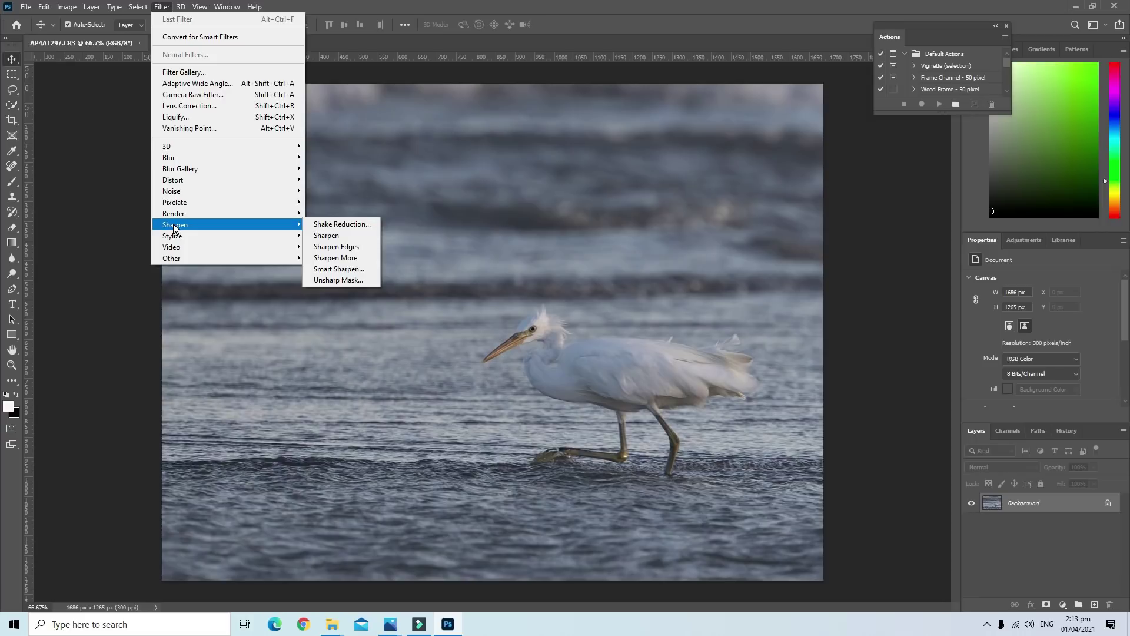
mouse_move(189, 158)
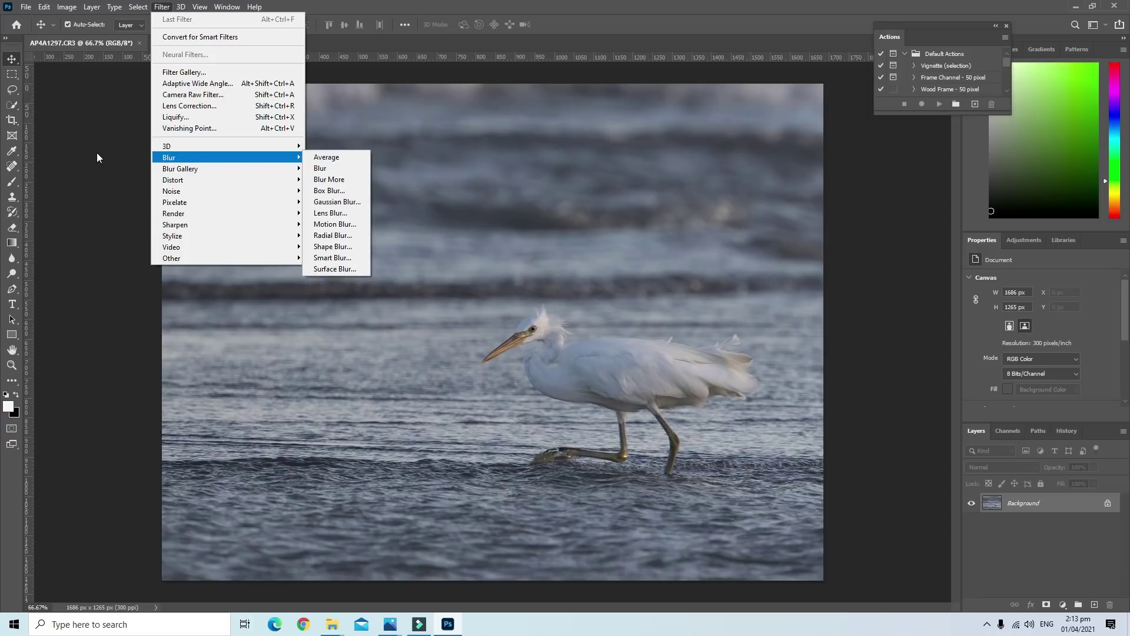
left_click(66, 7)
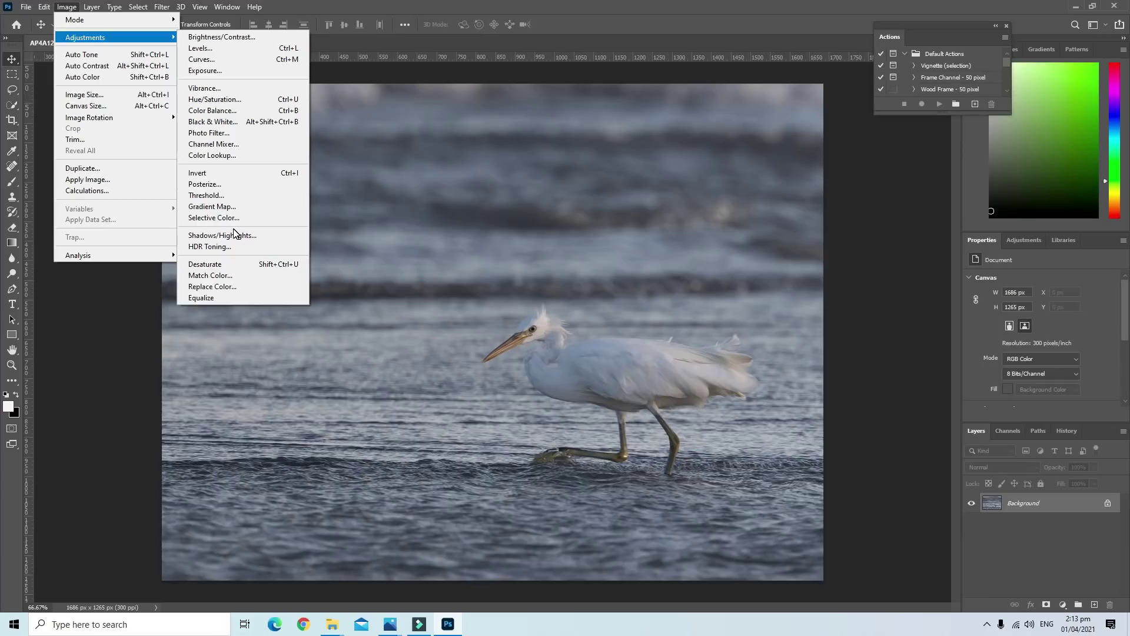
left_click(134, 317)
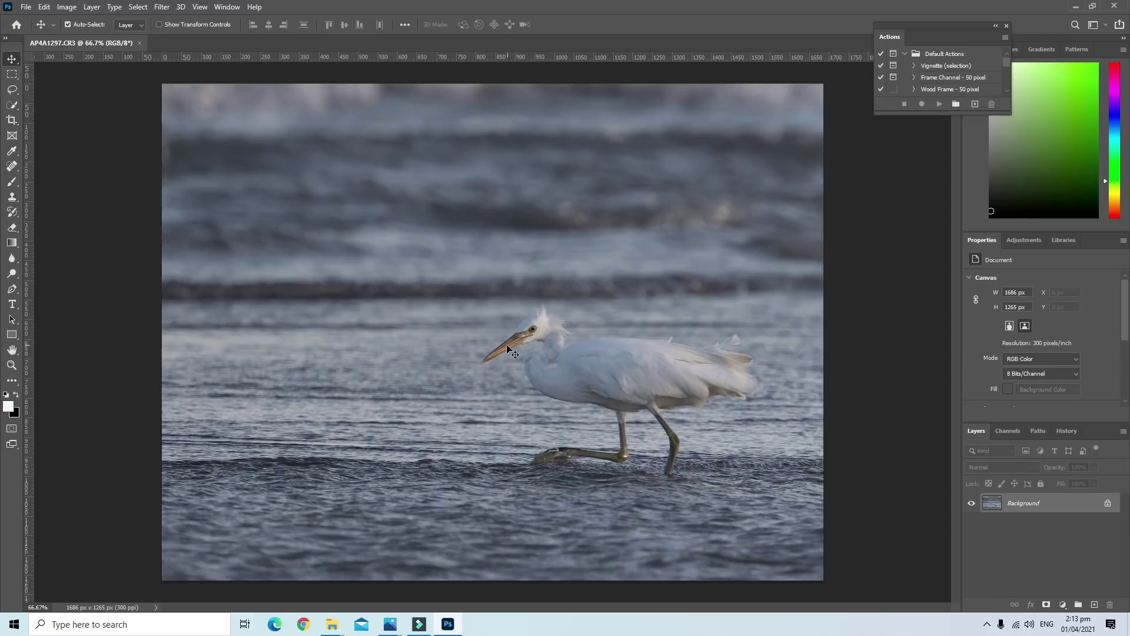
left_click(62, 7)
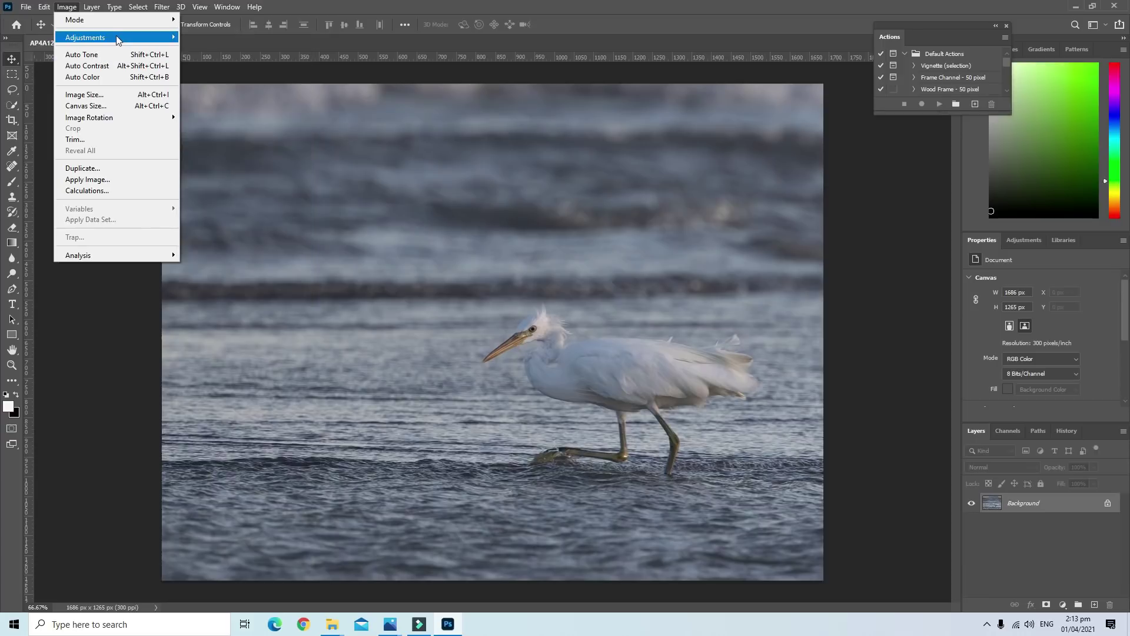
left_click(198, 35)
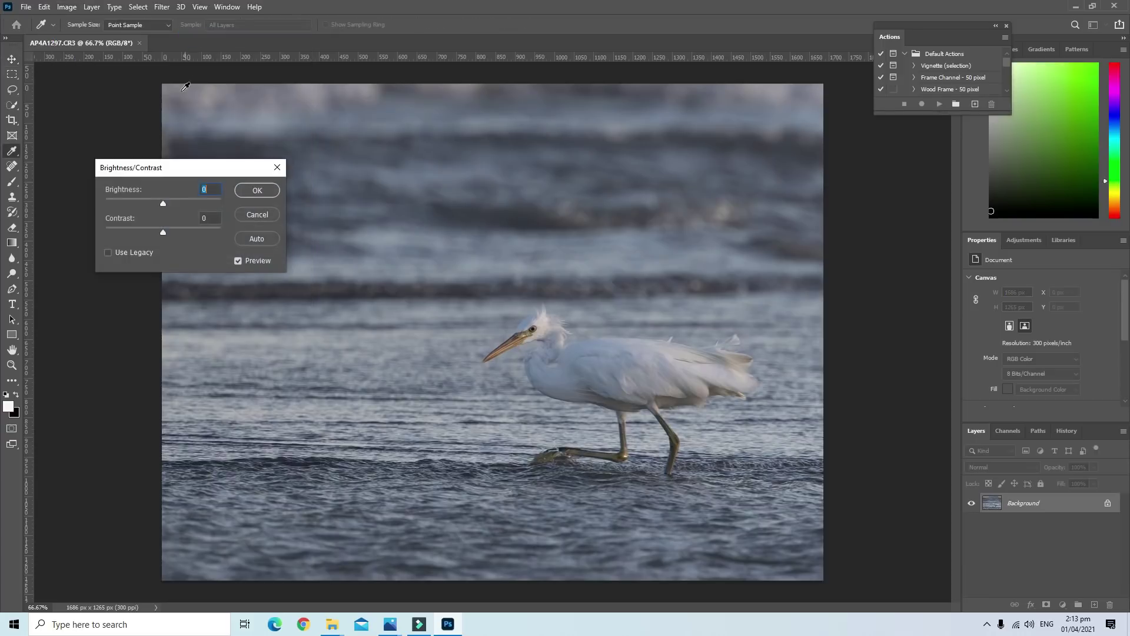
mouse_move(163, 204)
left_mouse_down()
mouse_move(182, 205)
mouse_move(165, 218)
mouse_move(186, 232)
left_mouse_up()
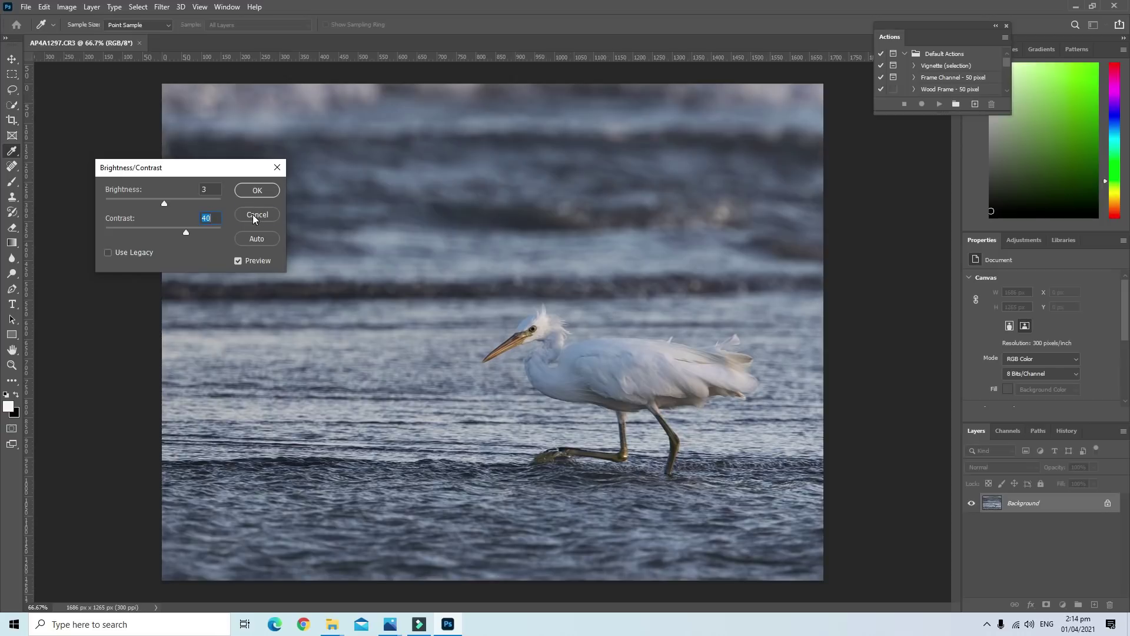
left_click(253, 214)
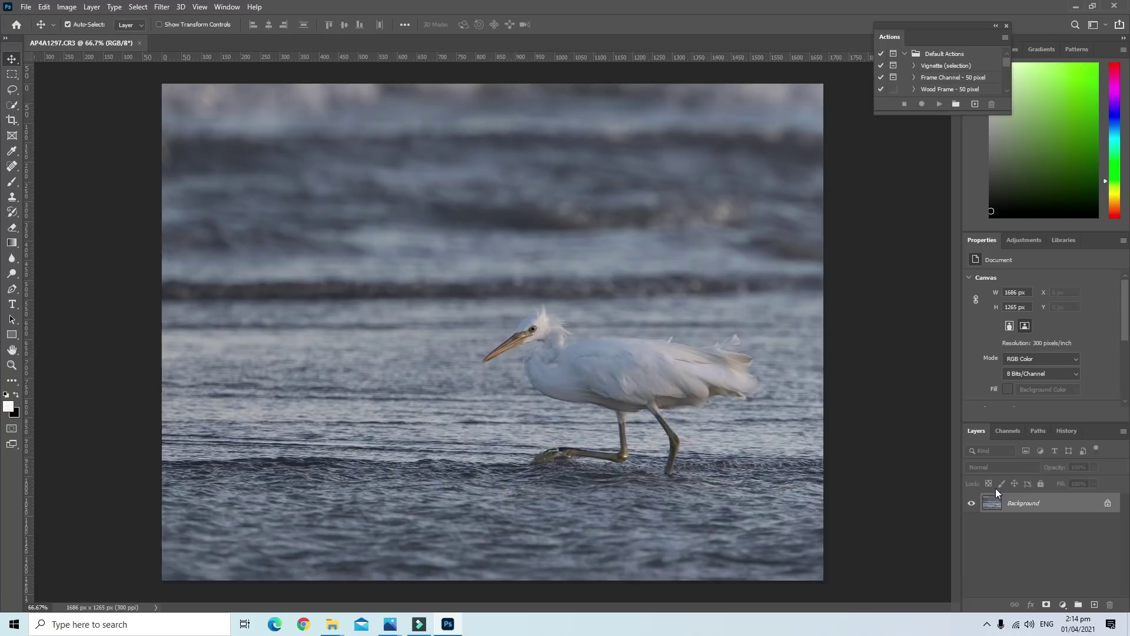
Create a Background copy layer and sharpen it with Unsharp Mask, amount 50%, radius 5 pixels
right_click(1033, 508)
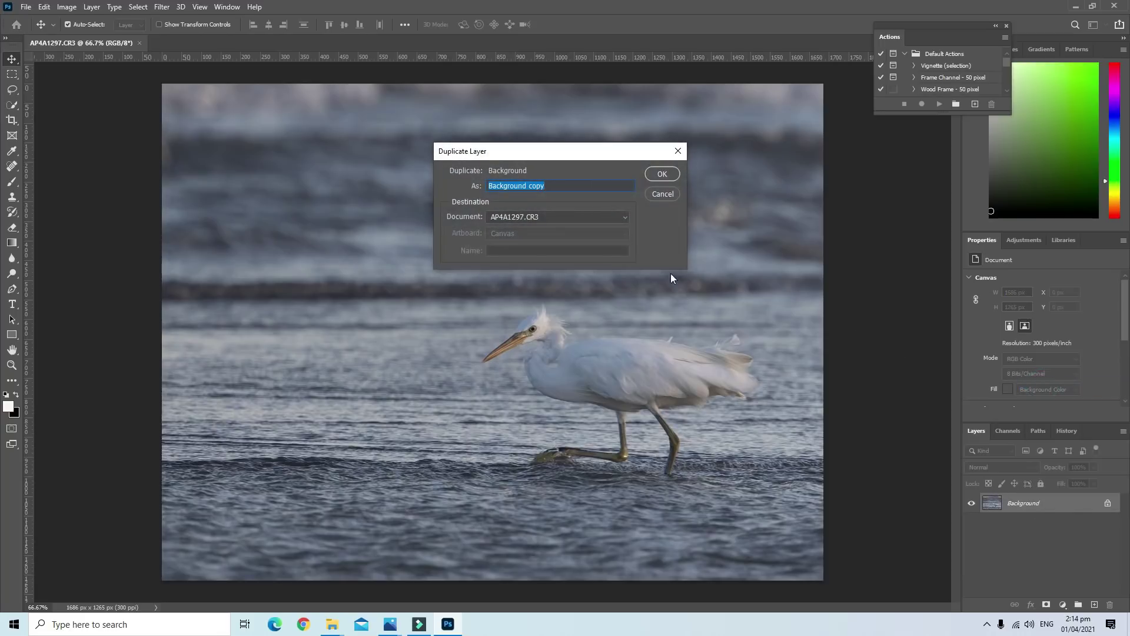
left_click(667, 175)
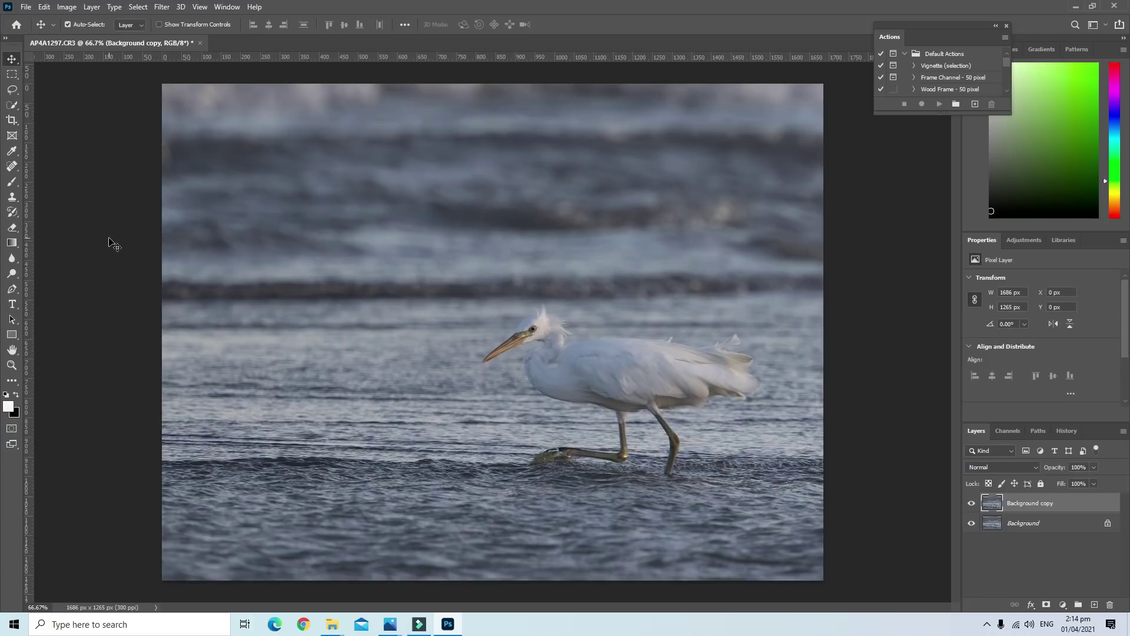
left_click(161, 7)
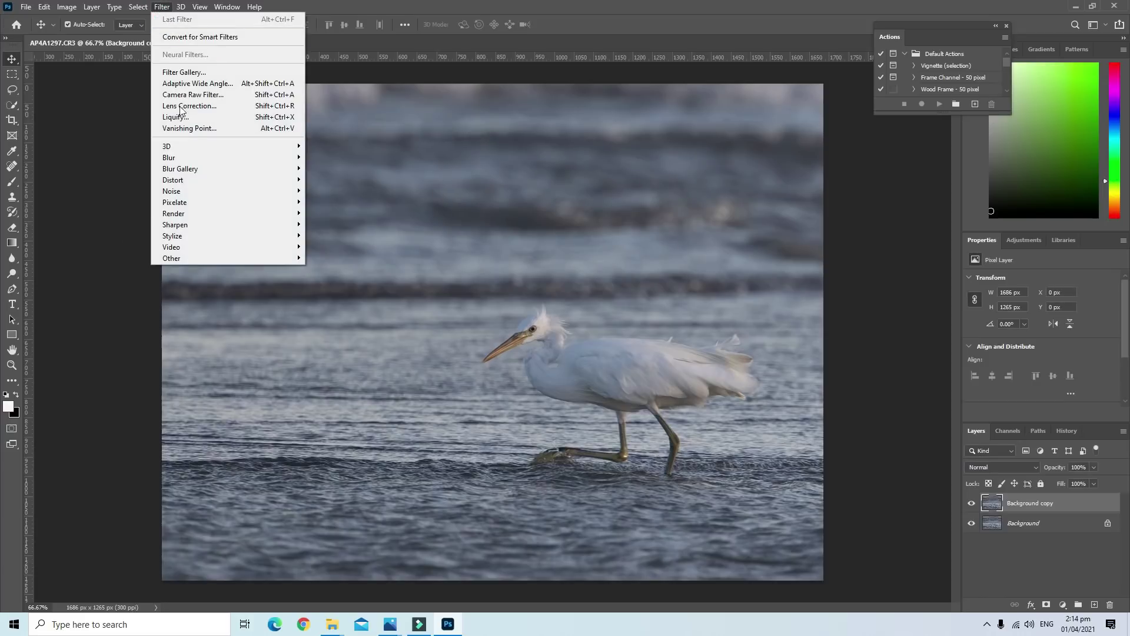
mouse_move(175, 225)
left_click(366, 285)
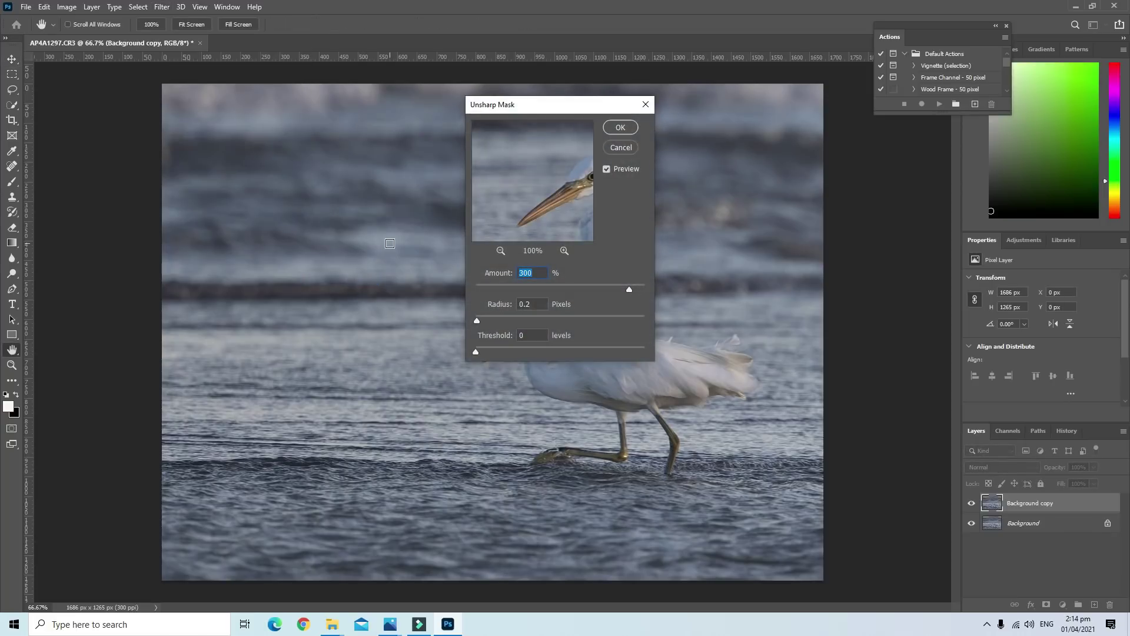
type("50")
key("Tab")
type("5")
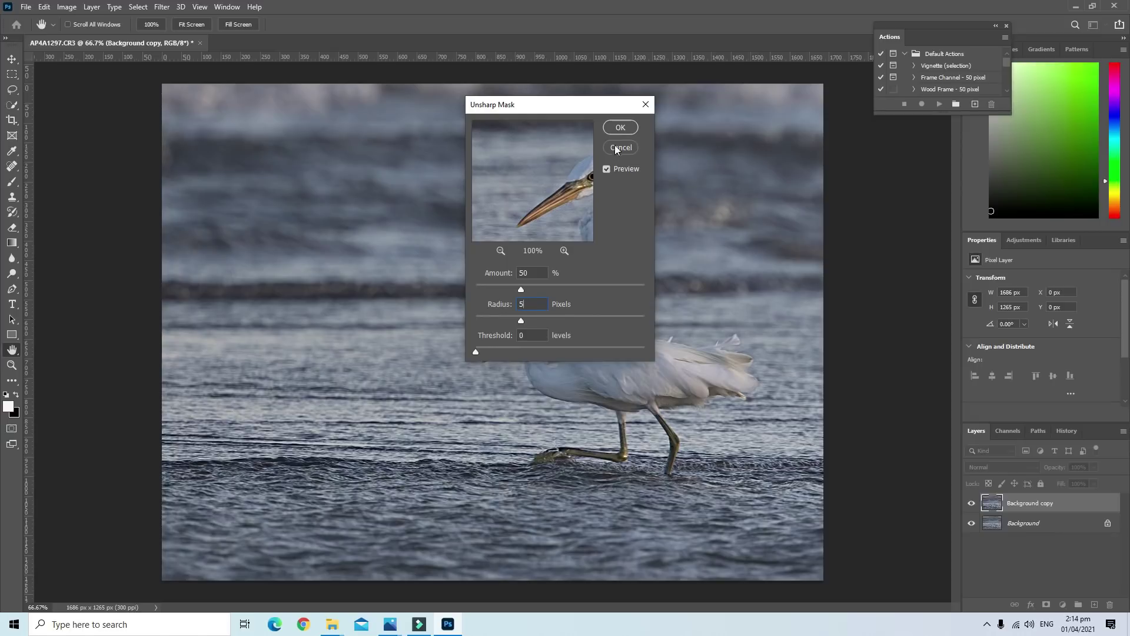
left_click(618, 129)
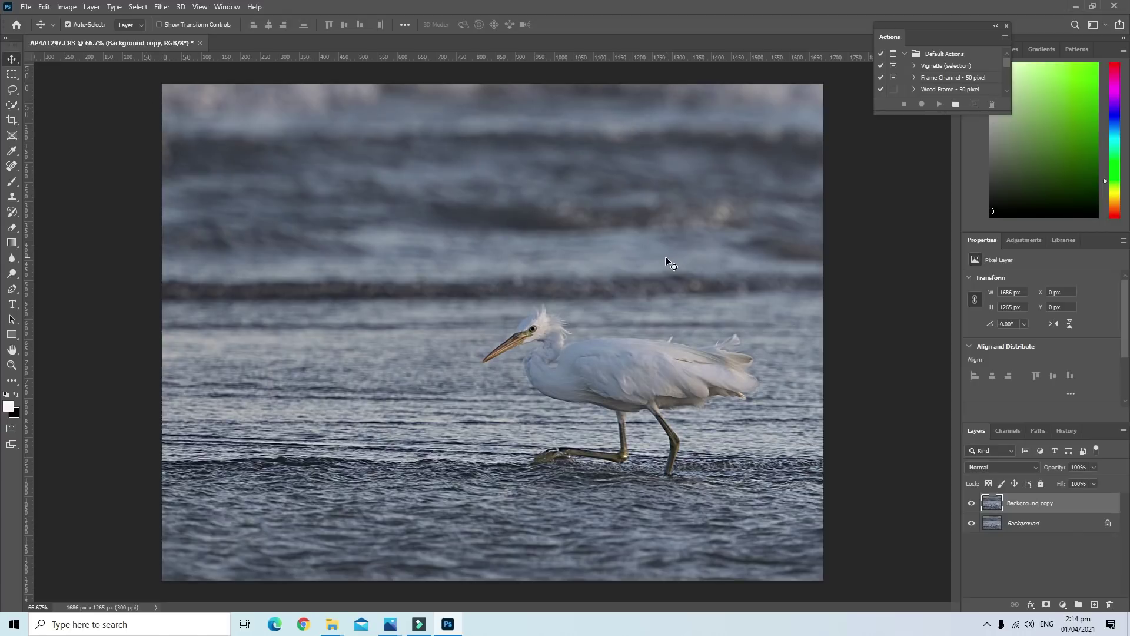
Resize the egret photo to 12 inches wide at 96 ppi, giving 1152 x 864 pixels
left_click(972, 524)
left_click(972, 525)
left_click(67, 6)
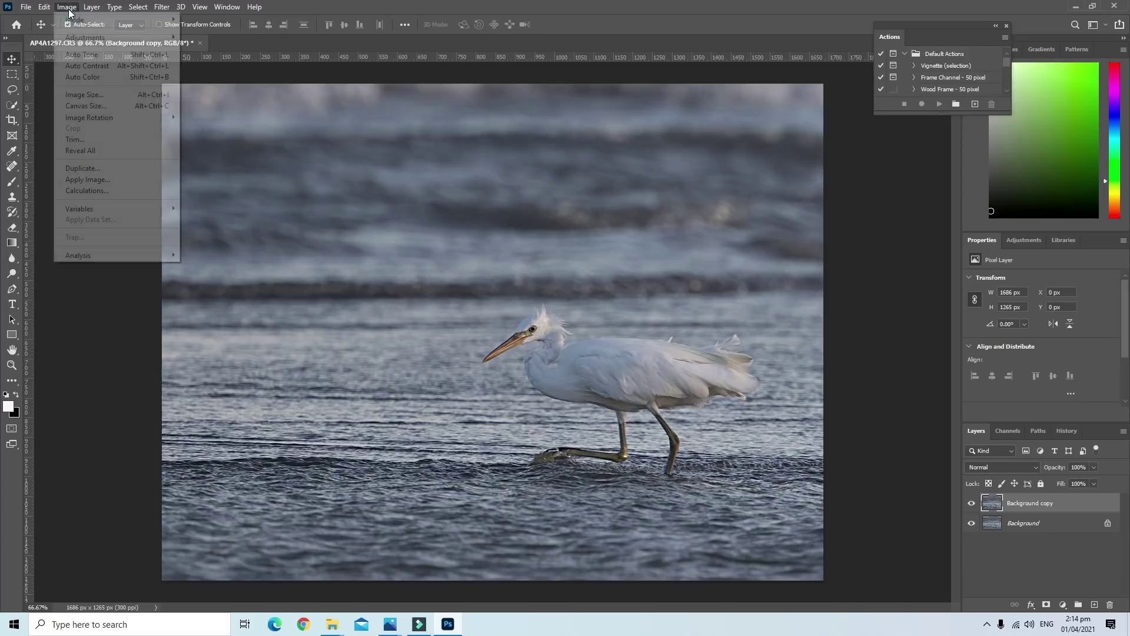
left_click(73, 96)
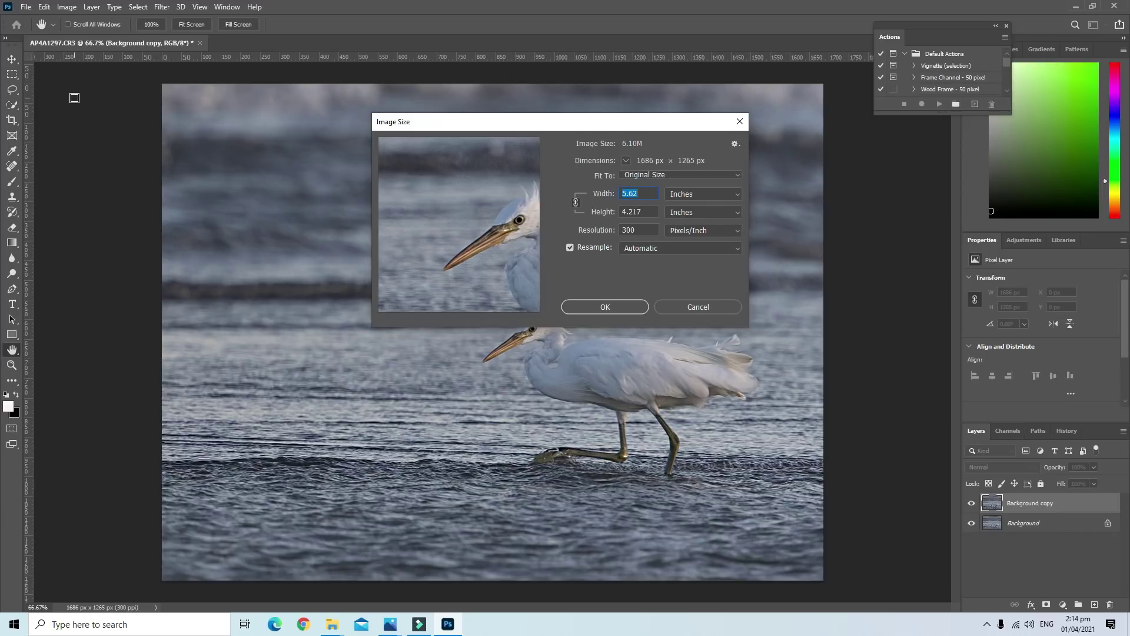
type("9")
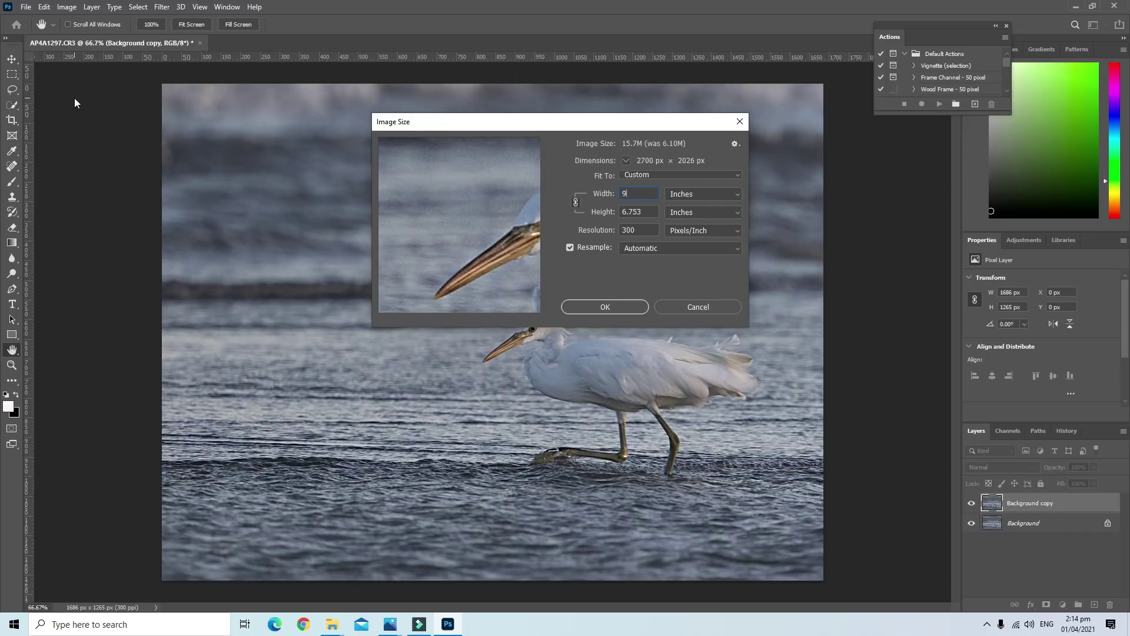
type("12")
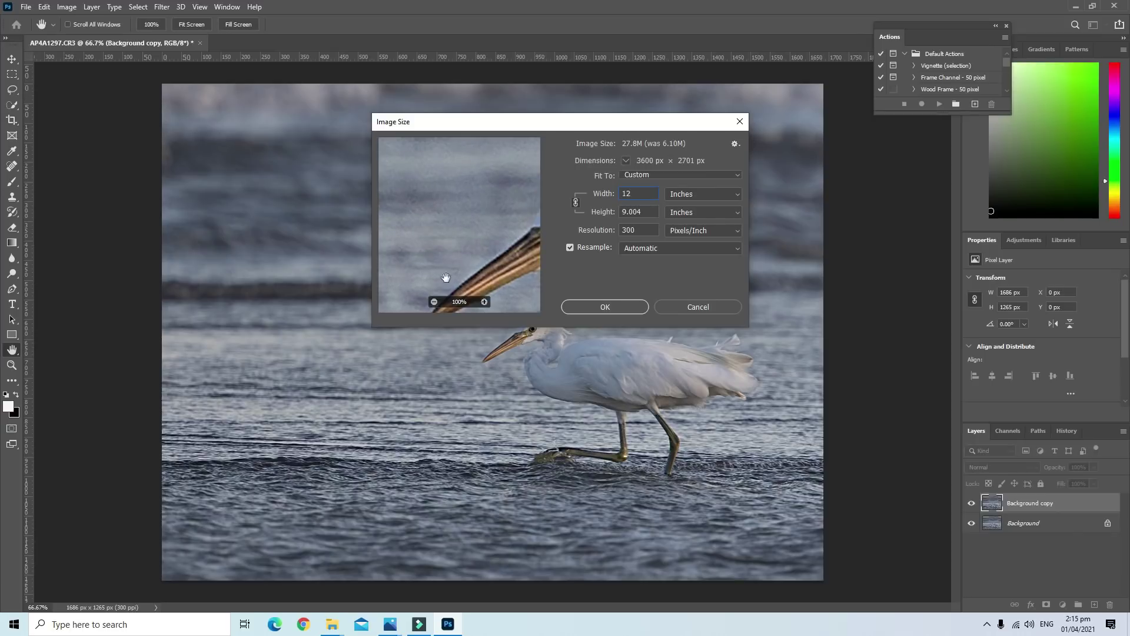
mouse_move(689, 217)
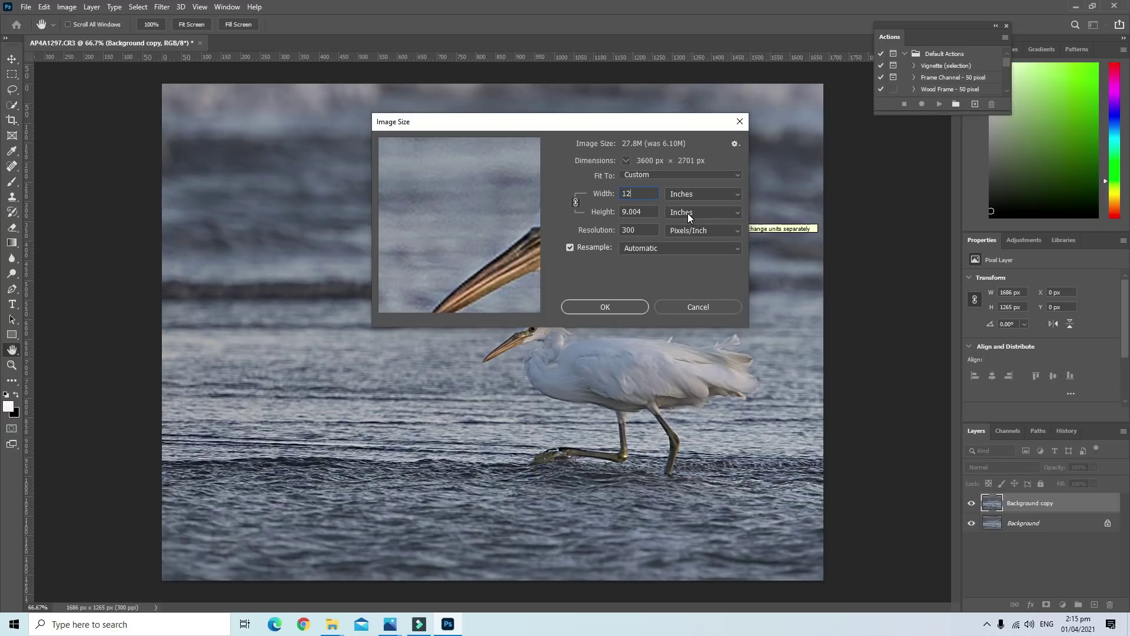
double_click(646, 231)
type("9")
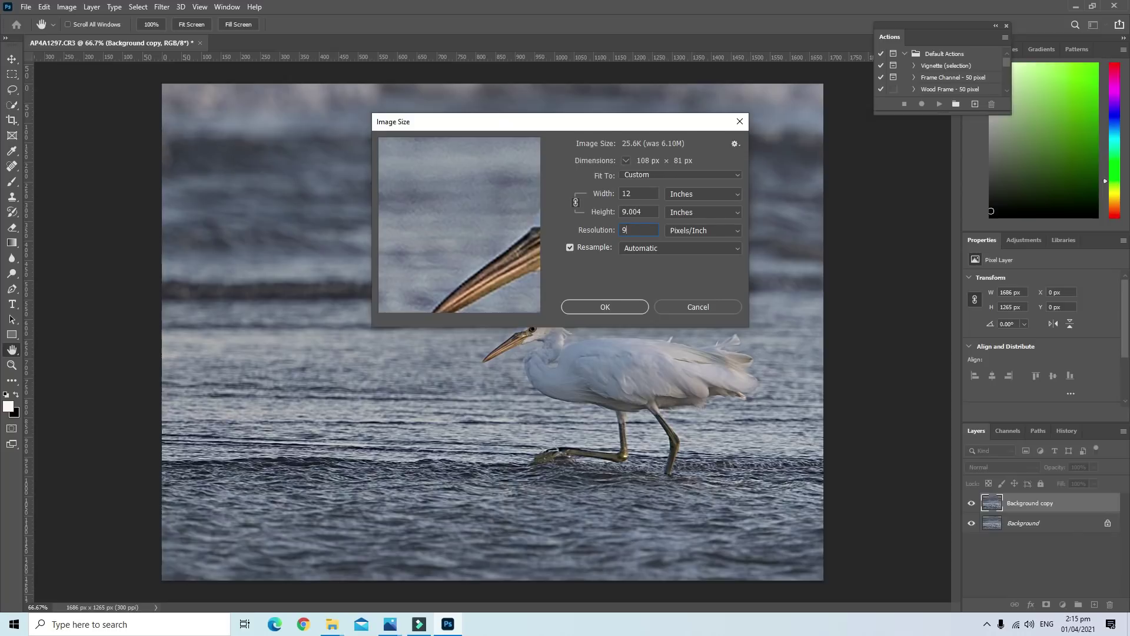
type("6")
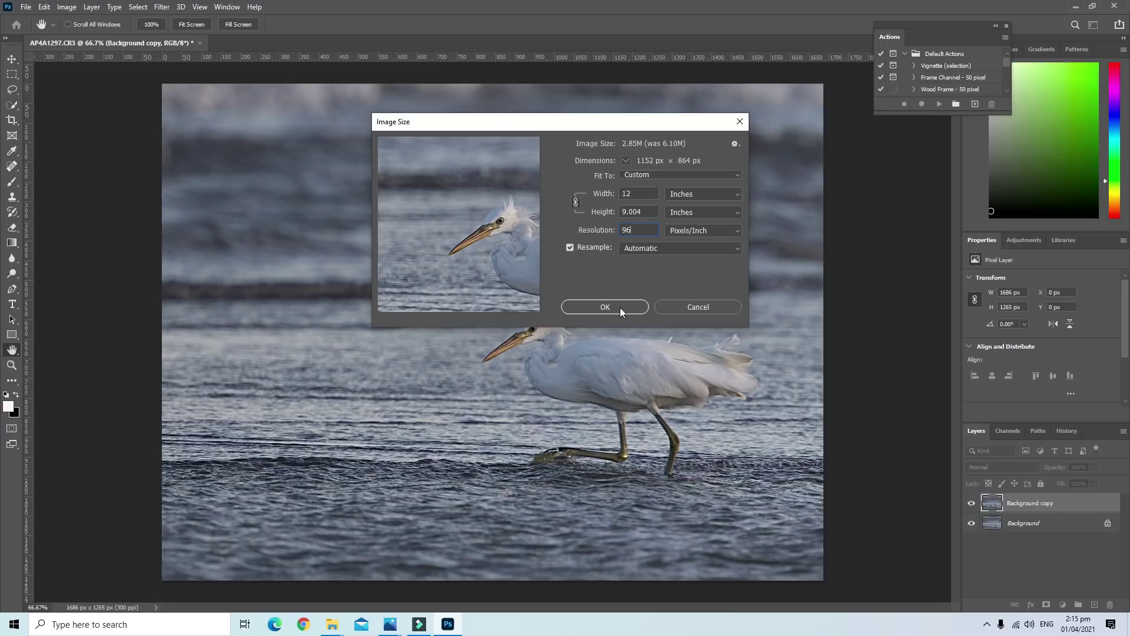
left_click(588, 310)
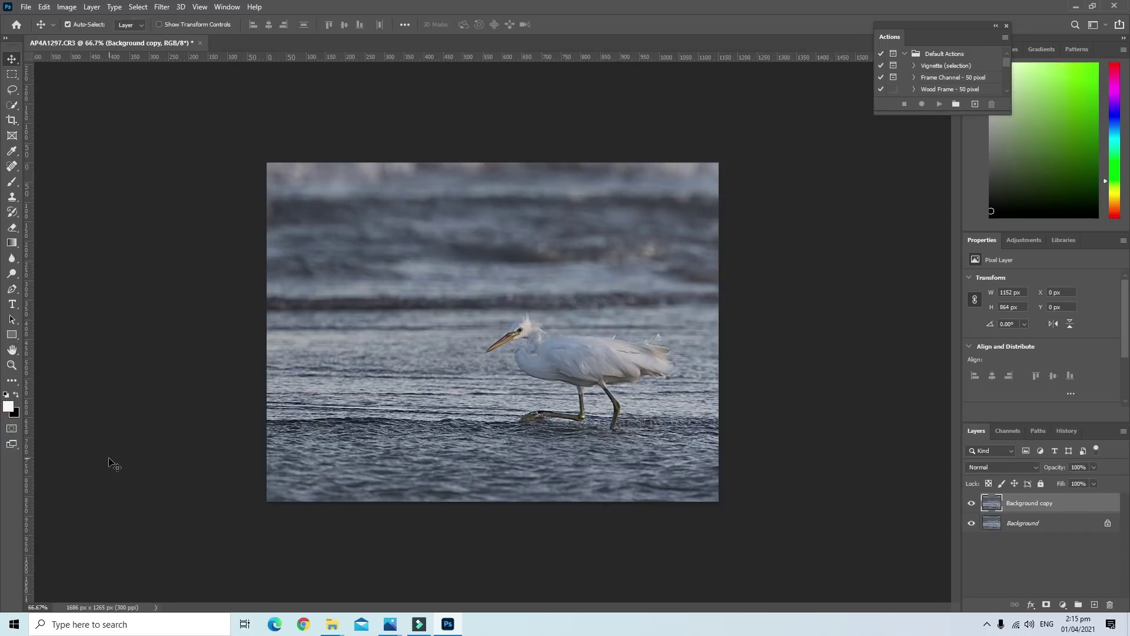
Apply Filter > Sharpen > Unsharp Mask at 300% amount and 0.2 px radius
left_click(162, 8)
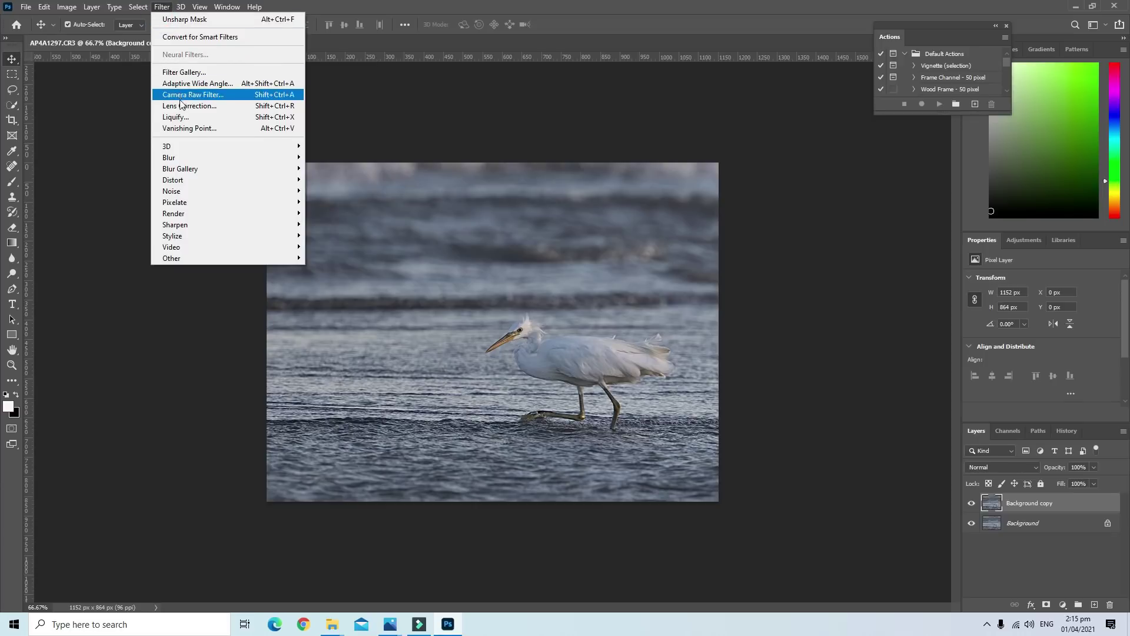
mouse_move(175, 224)
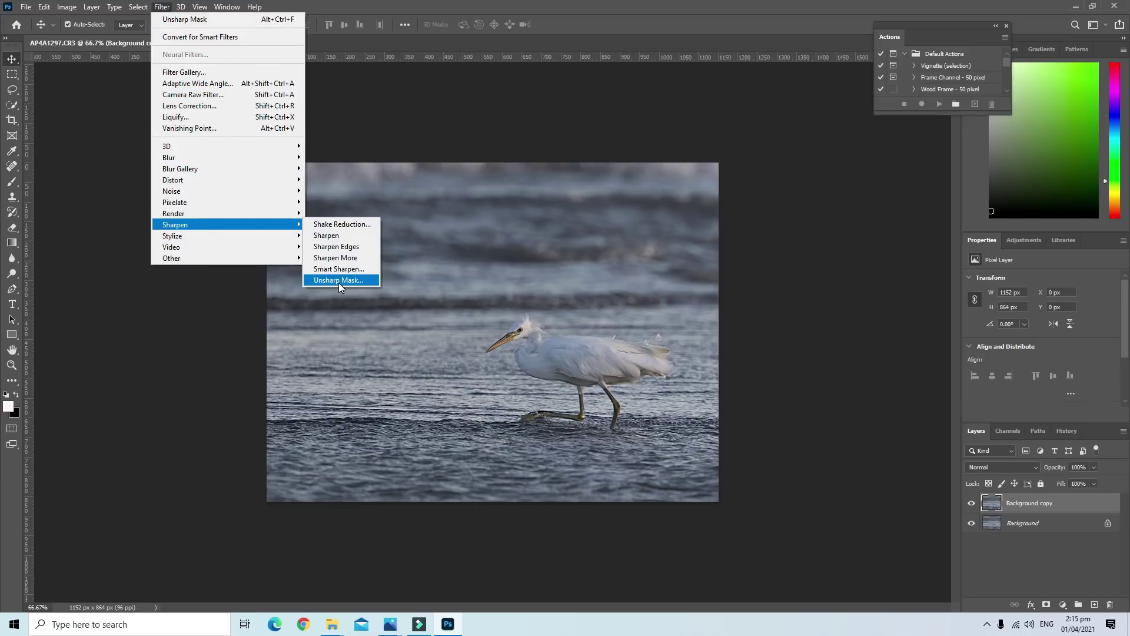
left_click(338, 281)
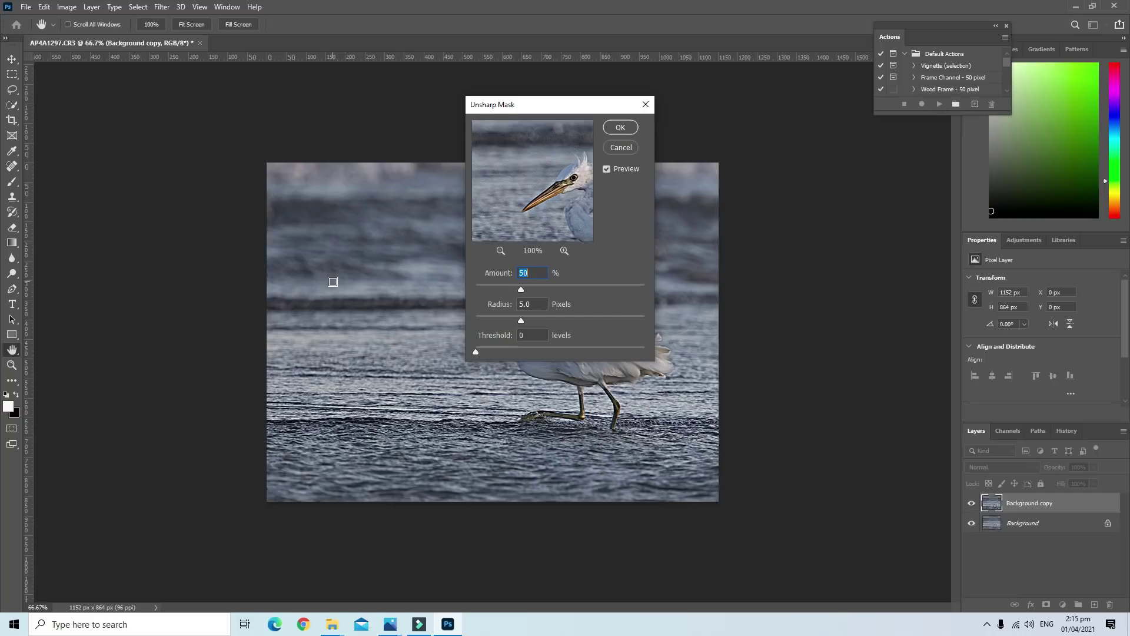
type("300")
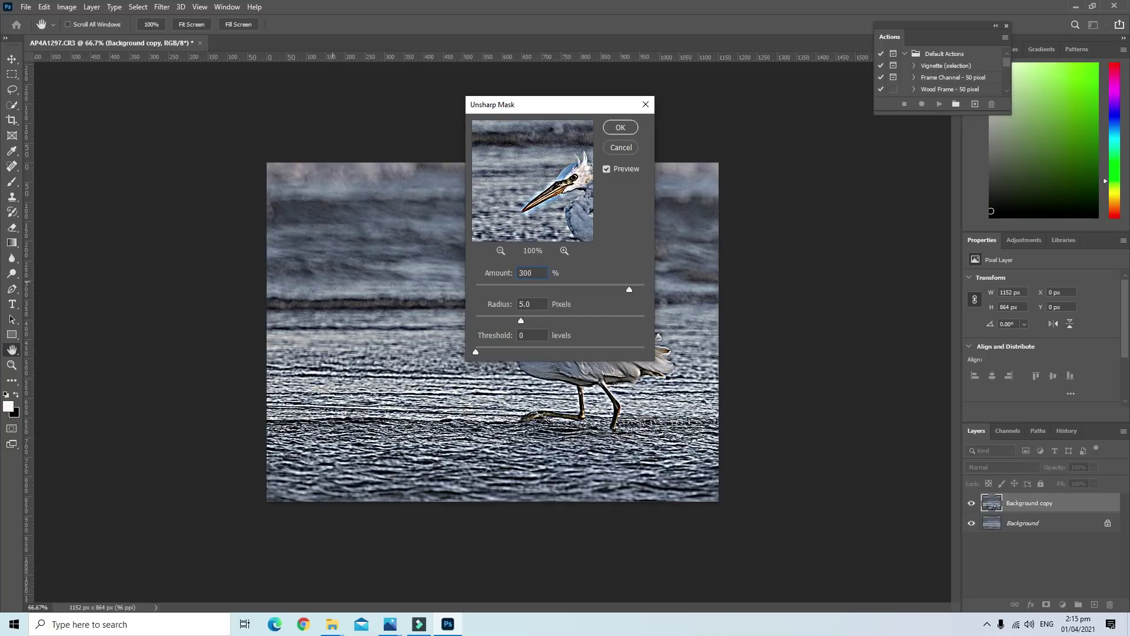
key("Tab")
type(".2")
left_click(620, 128)
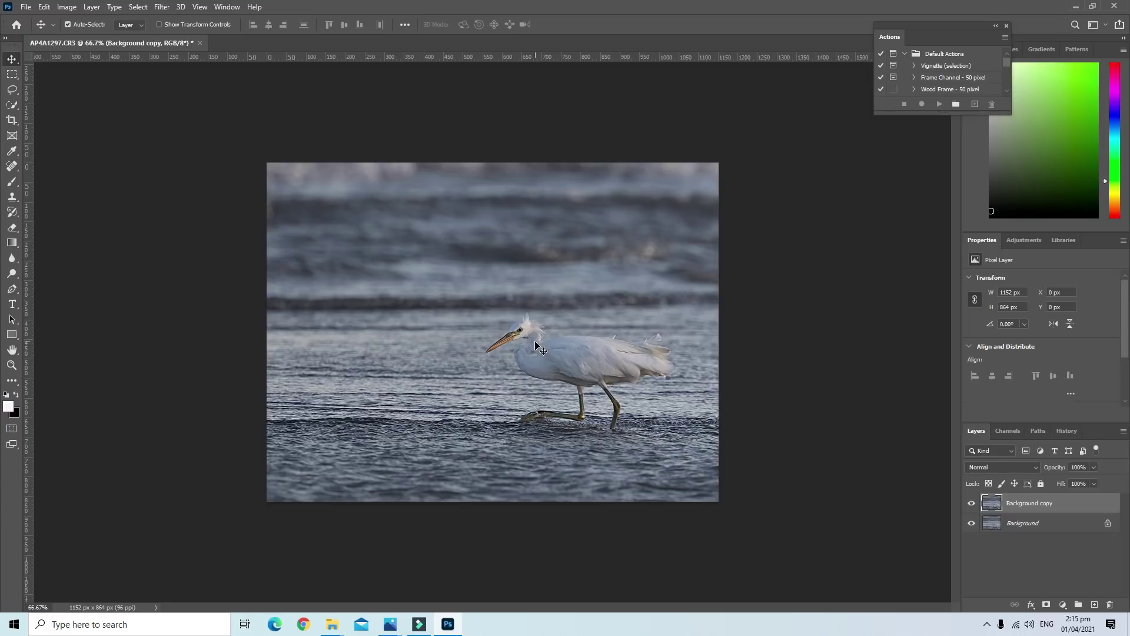
Select the egret's body with the Quick Selection tool at a 43 px brush size
left_click(14, 106)
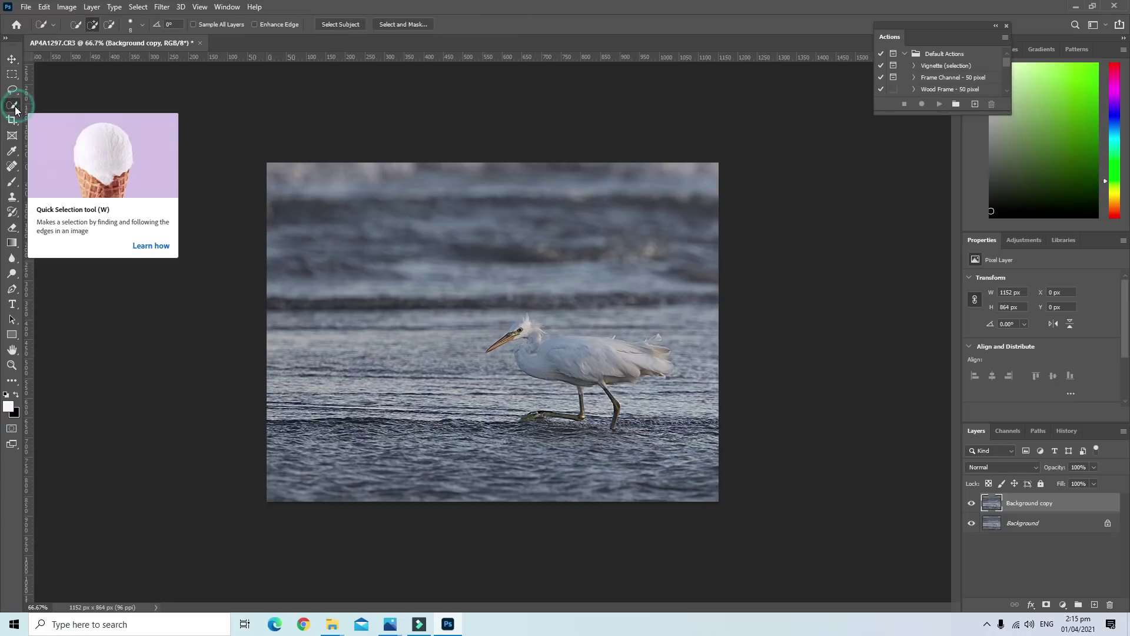
left_click(14, 110)
left_click(14, 110)
left_click(131, 29)
left_click(103, 55)
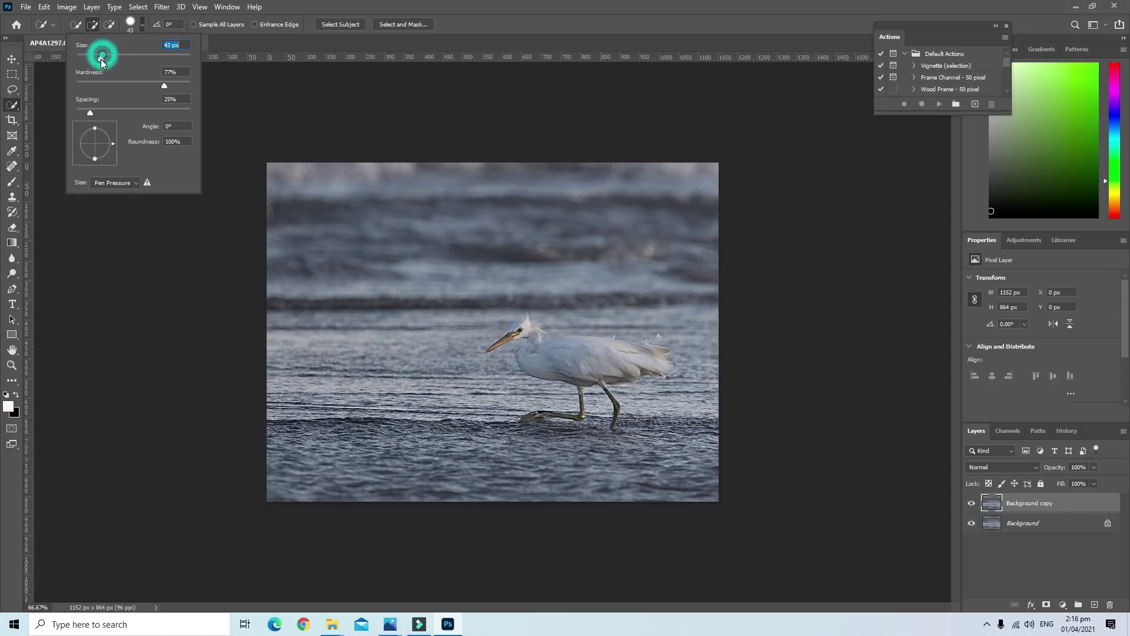
left_click(537, 346)
left_click_drag(545, 351, 634, 358)
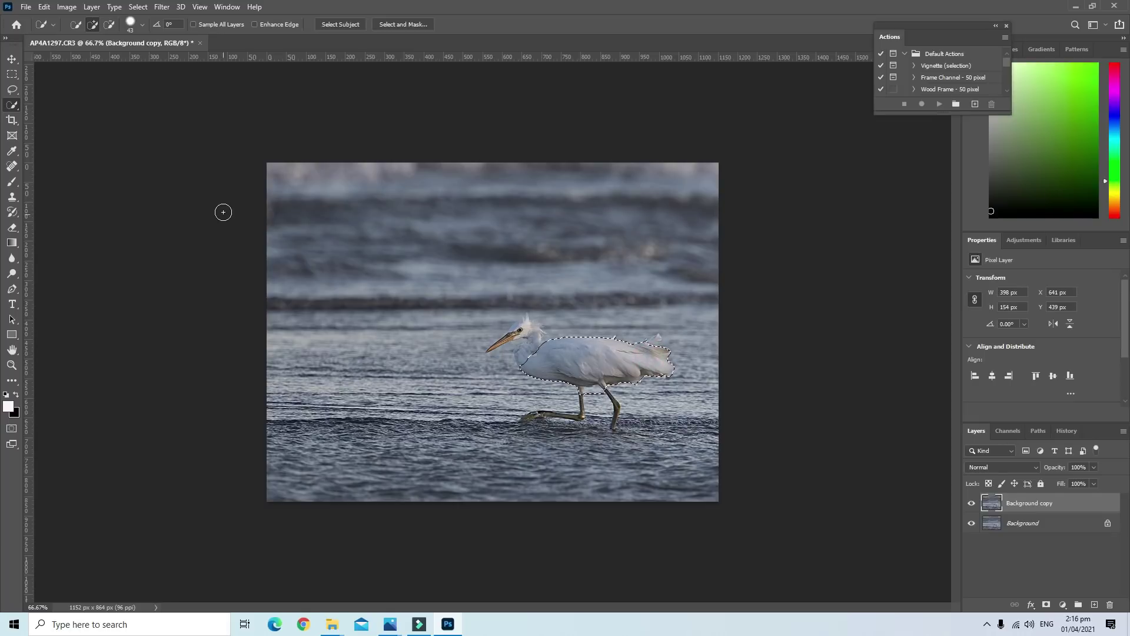
With a 20 px brush, add the neck, both legs and both feet to the selection
left_click(142, 22)
left_click(87, 58)
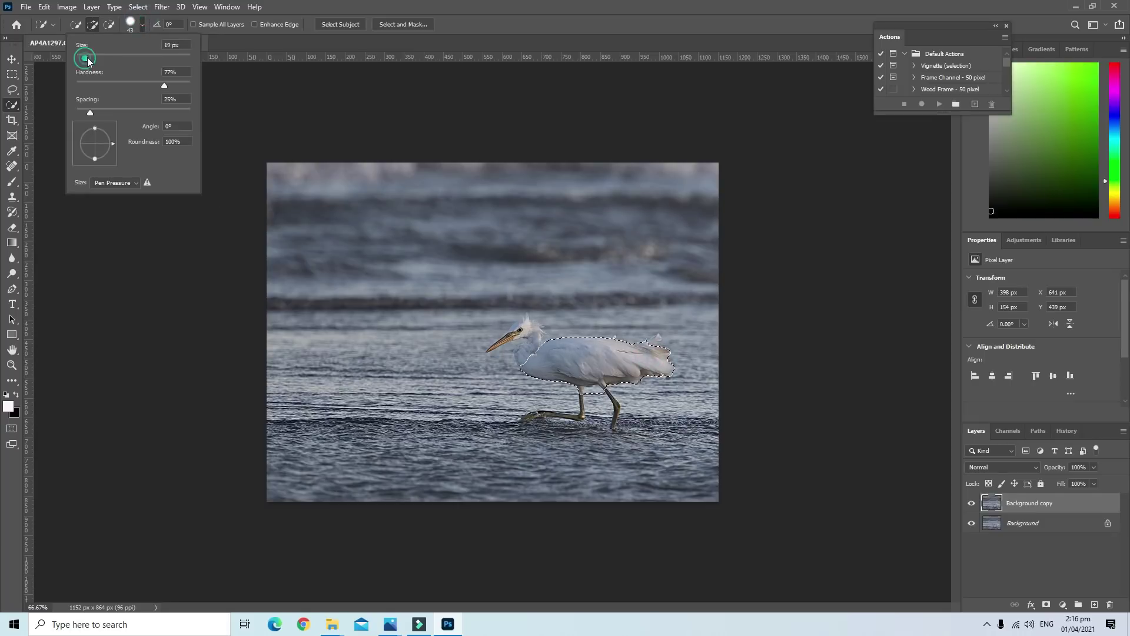
mouse_move(526, 331)
left_mouse_down()
mouse_move(526, 316)
mouse_move(490, 349)
left_mouse_up()
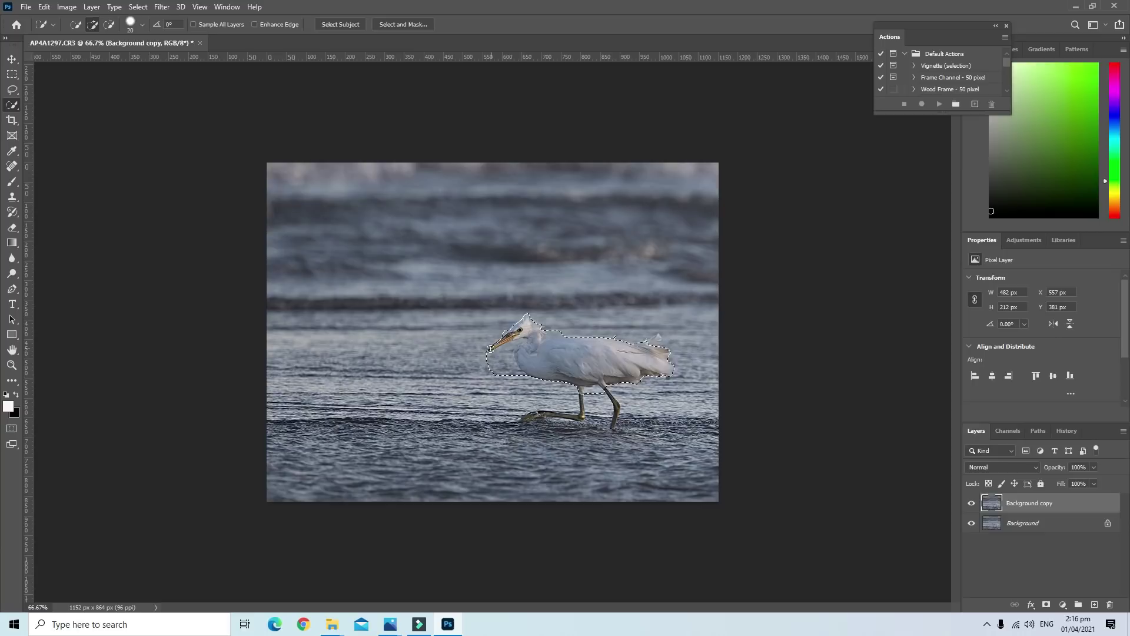
left_click_drag(580, 403, 518, 420)
left_click_drag(611, 412, 614, 429)
left_click_drag(654, 339, 661, 333)
Zoom in and subtract the water beside the beak tip from the selection
scroll(541, 425, "up", 5)
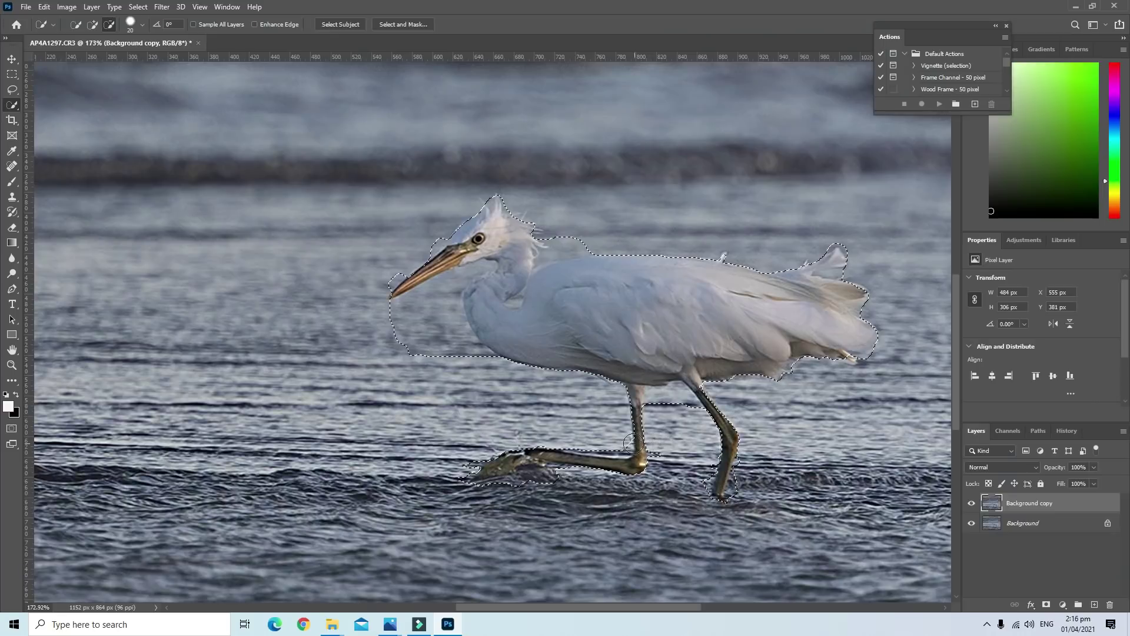
scroll(495, 397, "up", 1)
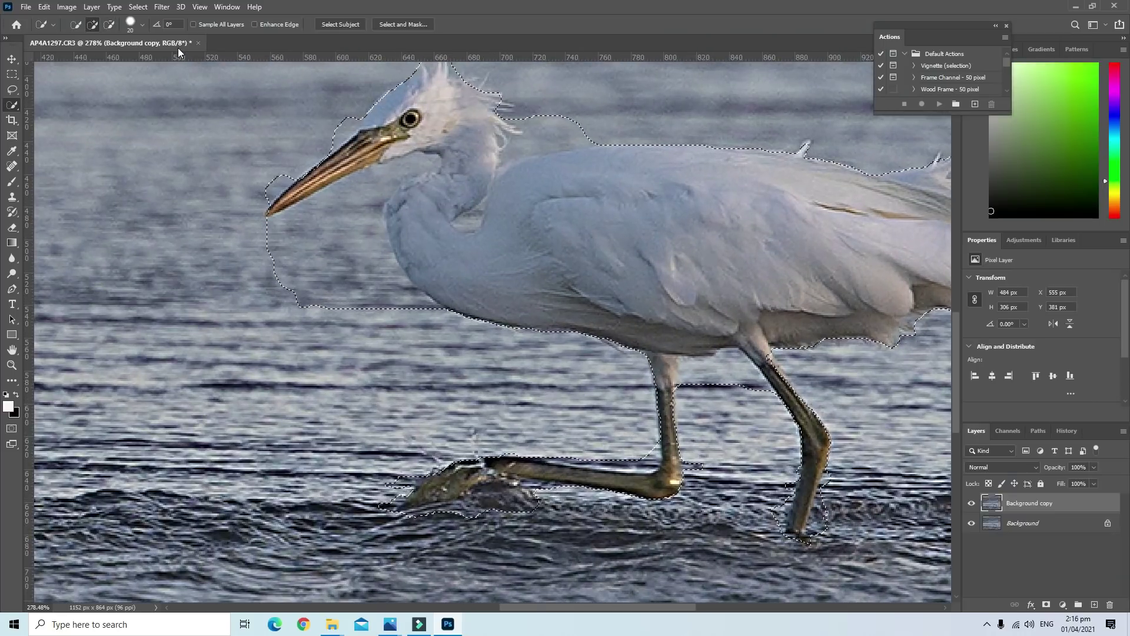
left_click(109, 24)
mouse_move(291, 245)
left_mouse_down()
mouse_move(306, 226)
mouse_move(295, 288)
left_mouse_up()
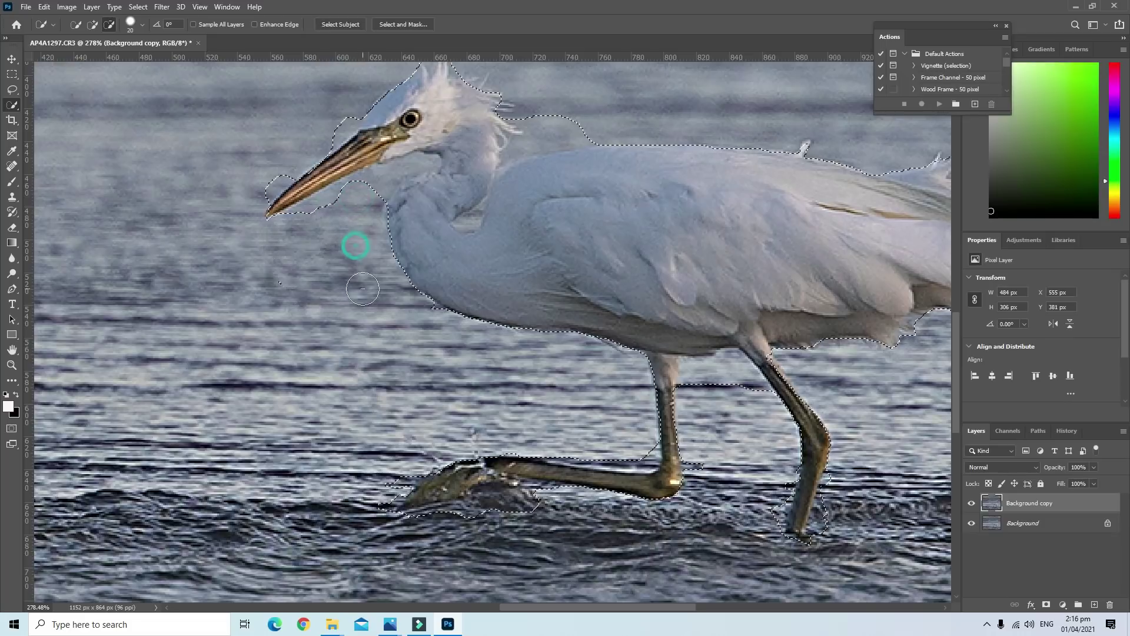
Switch back to Add mode with a 4 px brush and touch up the selection edges
left_click(94, 25)
left_click(141, 24)
left_click_drag(78, 57, 77, 58)
key("Return")
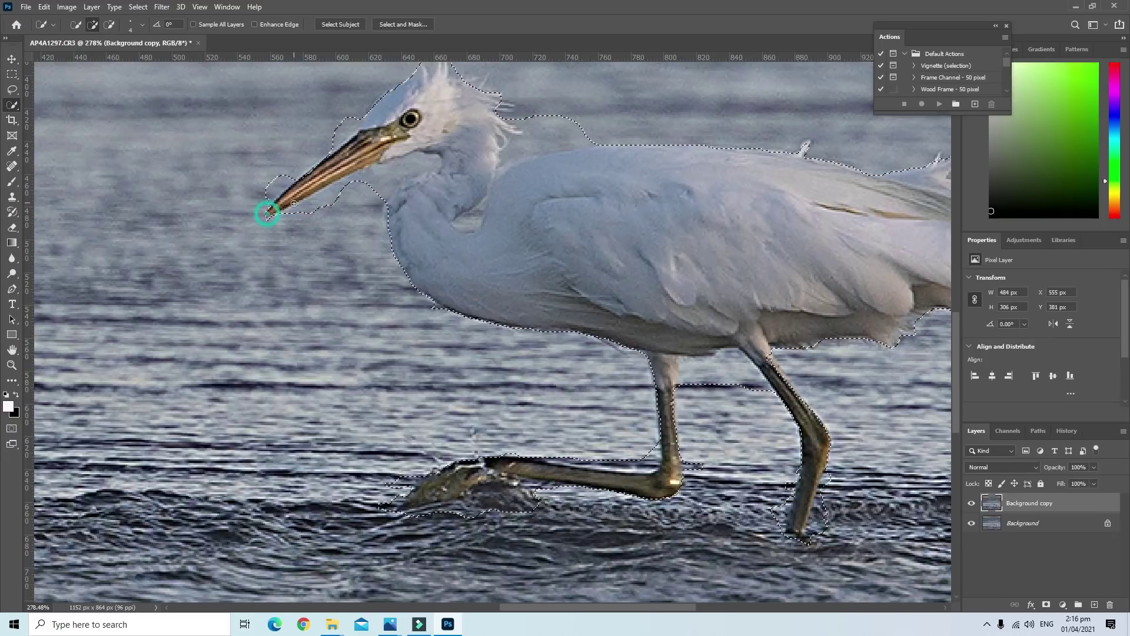
scroll(272, 210, "up", 2)
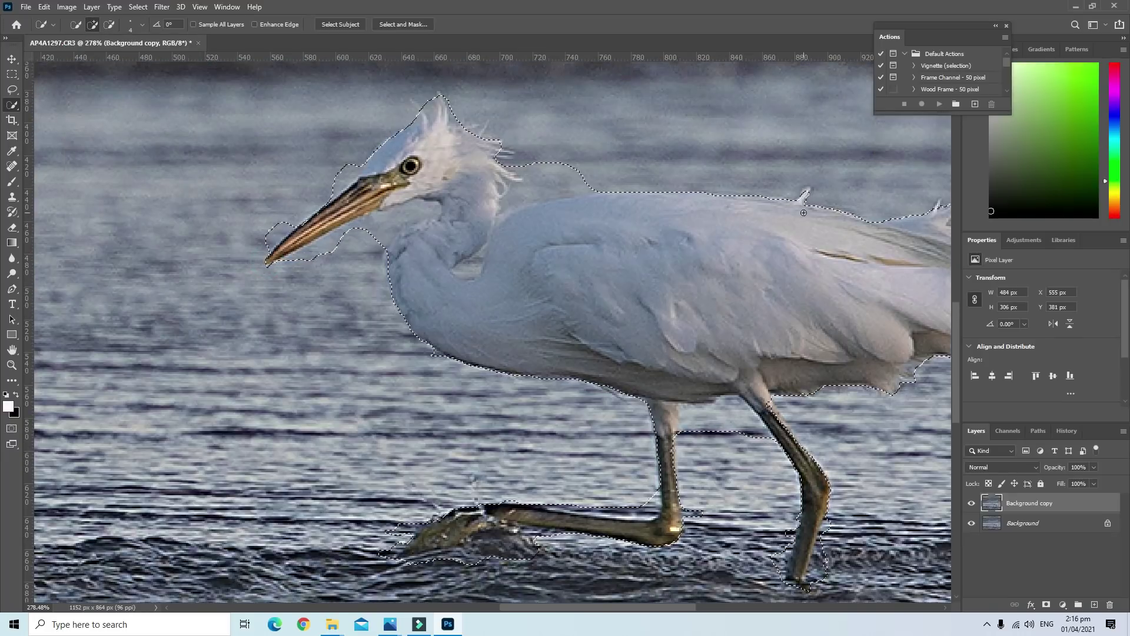
left_click(516, 153)
left_click(773, 413)
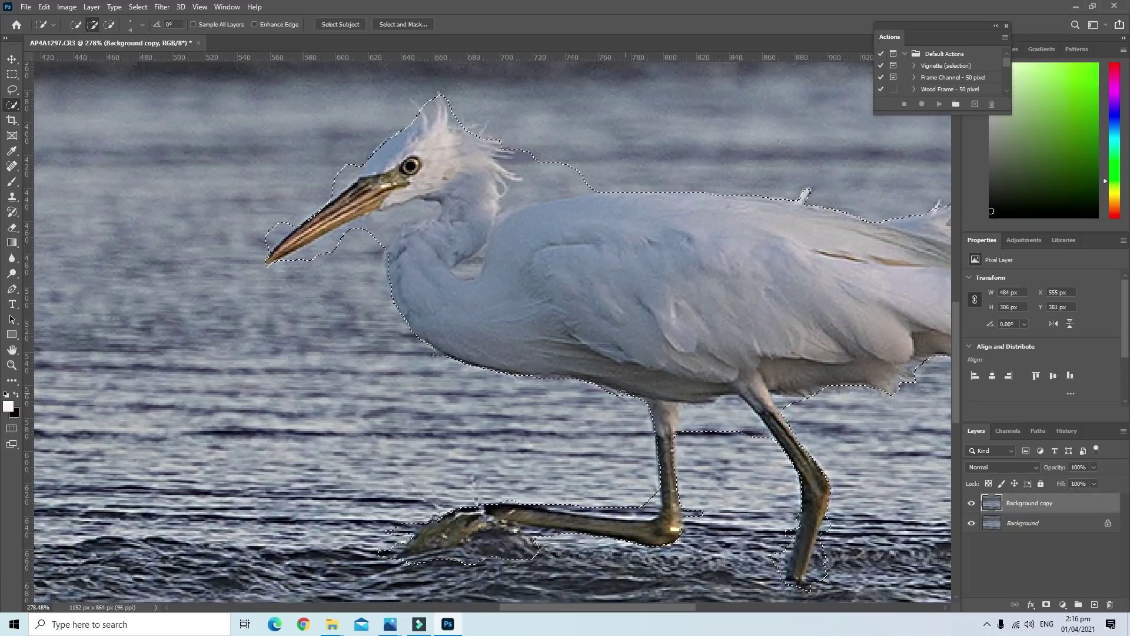
left_click_drag(540, 606, 606, 608)
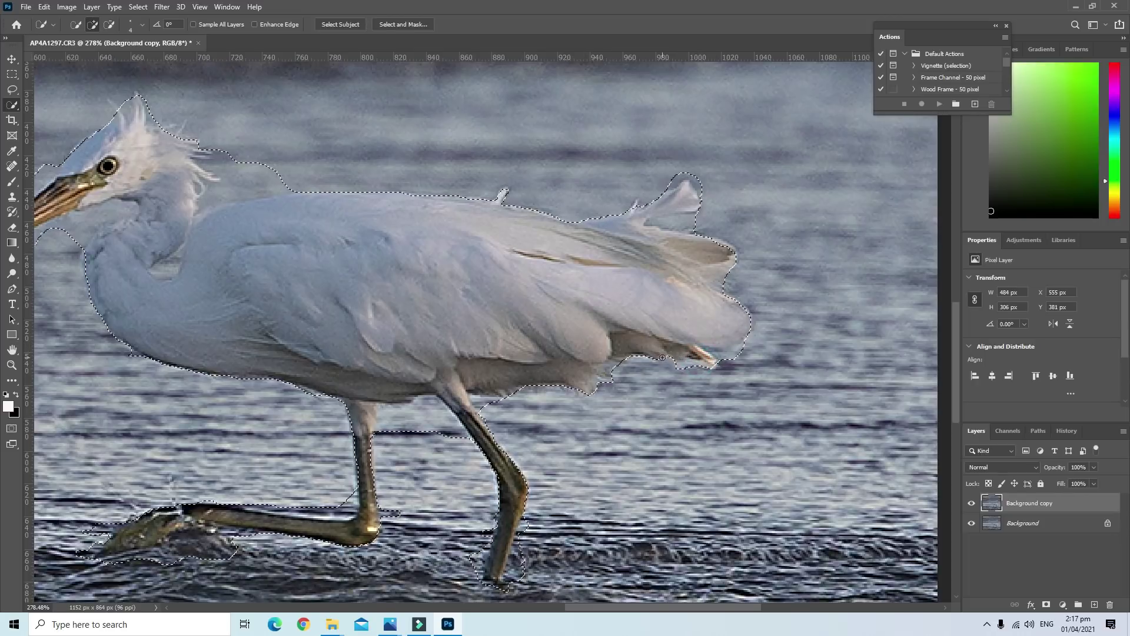
Extend the selection under the tail and trim water around the neck and beneath the beak
left_click_drag(662, 357, 547, 383)
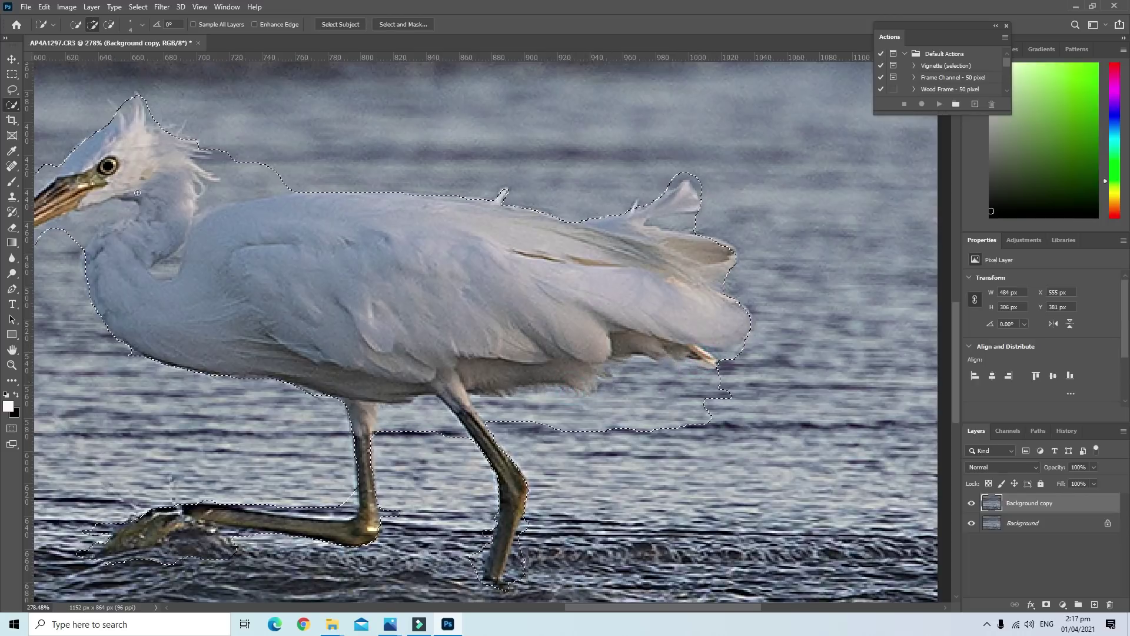
left_click(109, 24)
mouse_move(253, 181)
left_mouse_down()
mouse_move(281, 183)
mouse_move(230, 166)
left_mouse_up()
left_click_drag(128, 212, 51, 230)
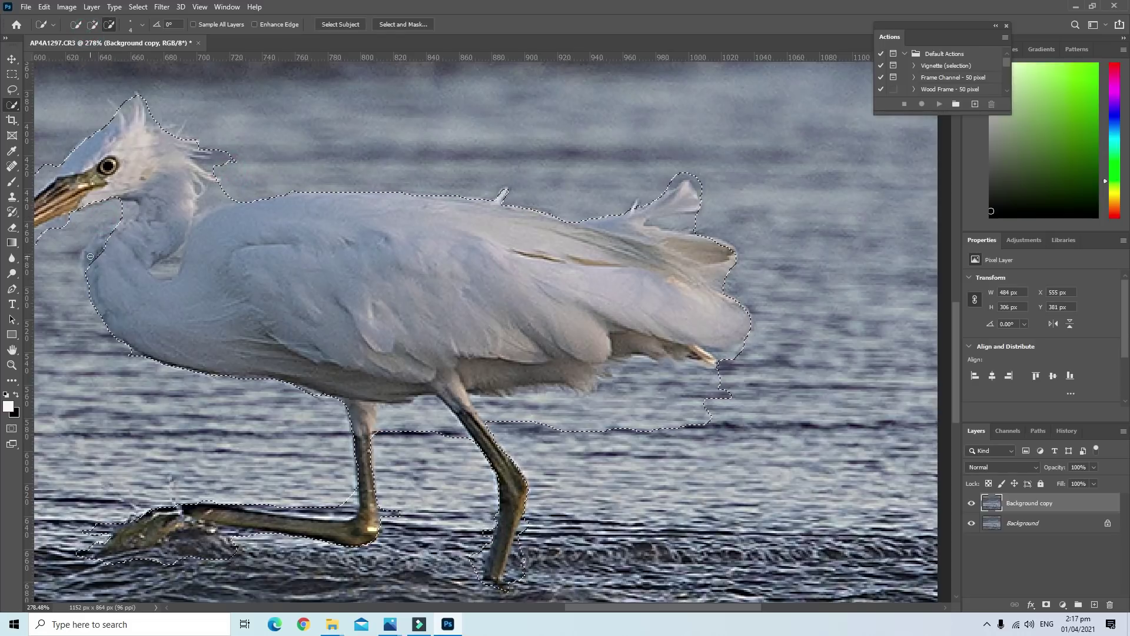
left_click_drag(90, 263, 100, 238)
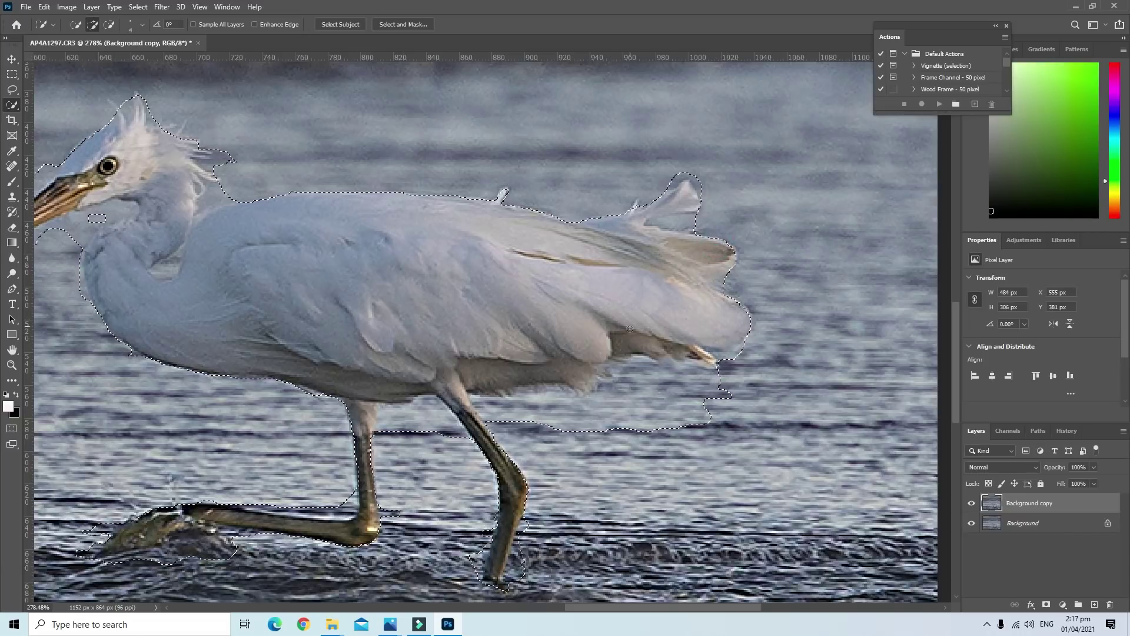
Remove the water between the legs, add the upper standing leg, and zoom out
left_click(109, 24)
mouse_move(424, 407)
left_mouse_down()
mouse_move(543, 416)
mouse_move(717, 392)
left_mouse_up()
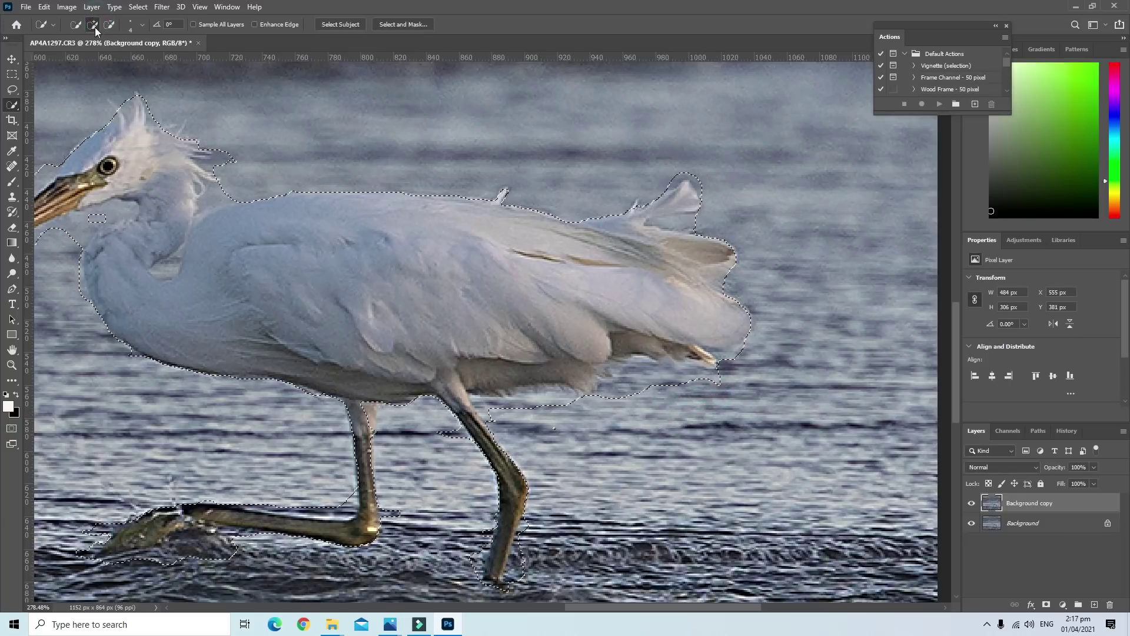
left_click_drag(351, 397, 371, 452)
key("ctrl+minus")
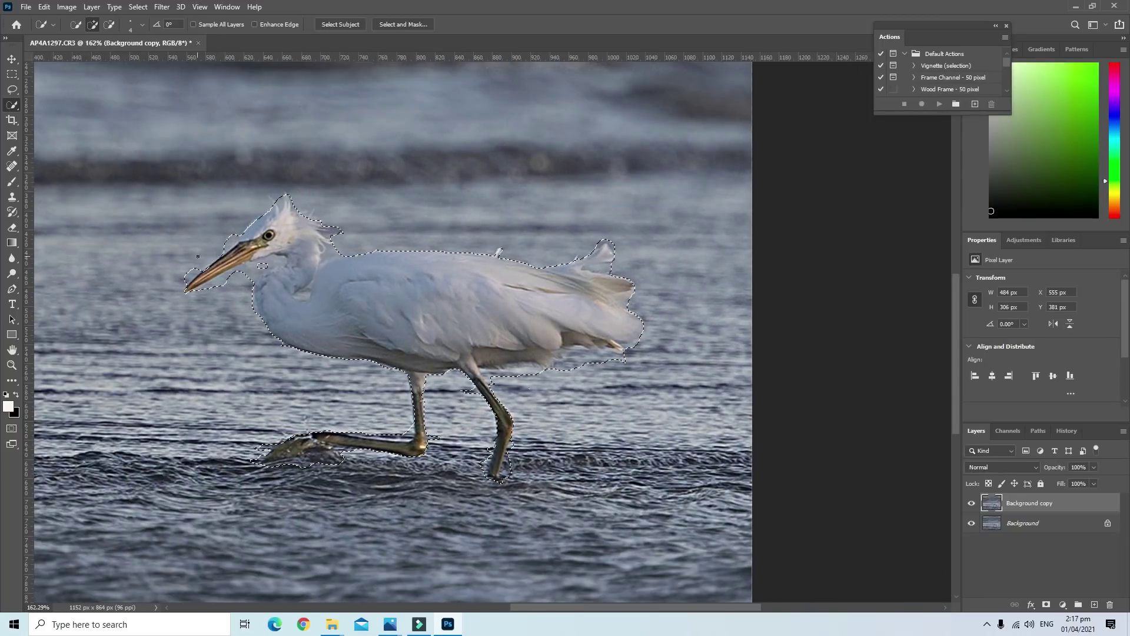
left_click(109, 25)
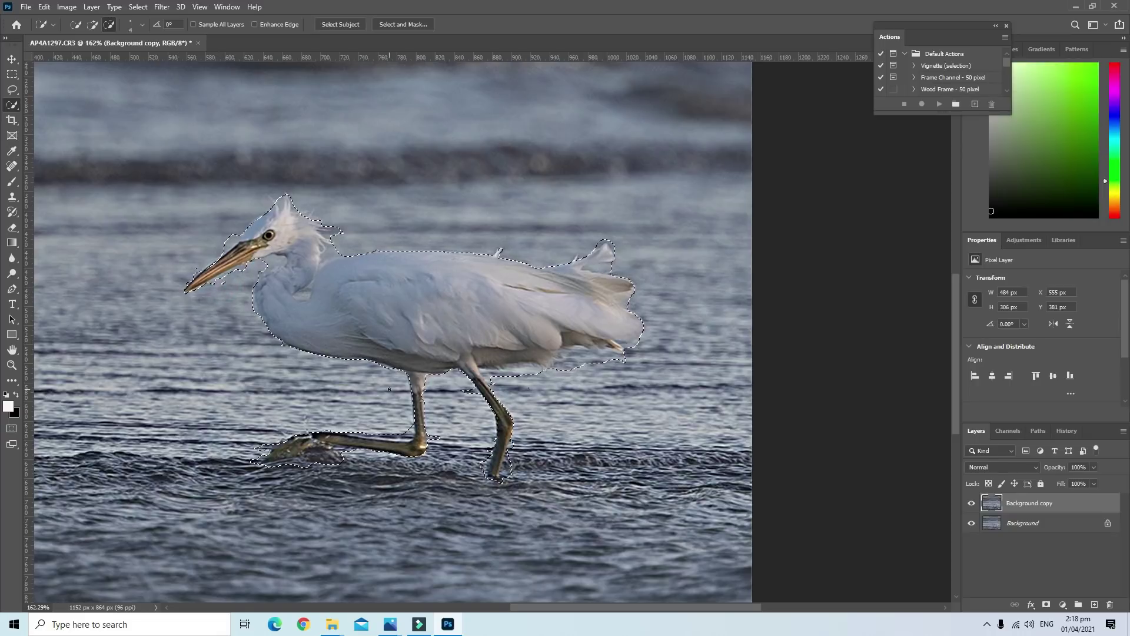
Add a layer mask from the egret selection and hide the Background layer to show transparency
left_click(1047, 607)
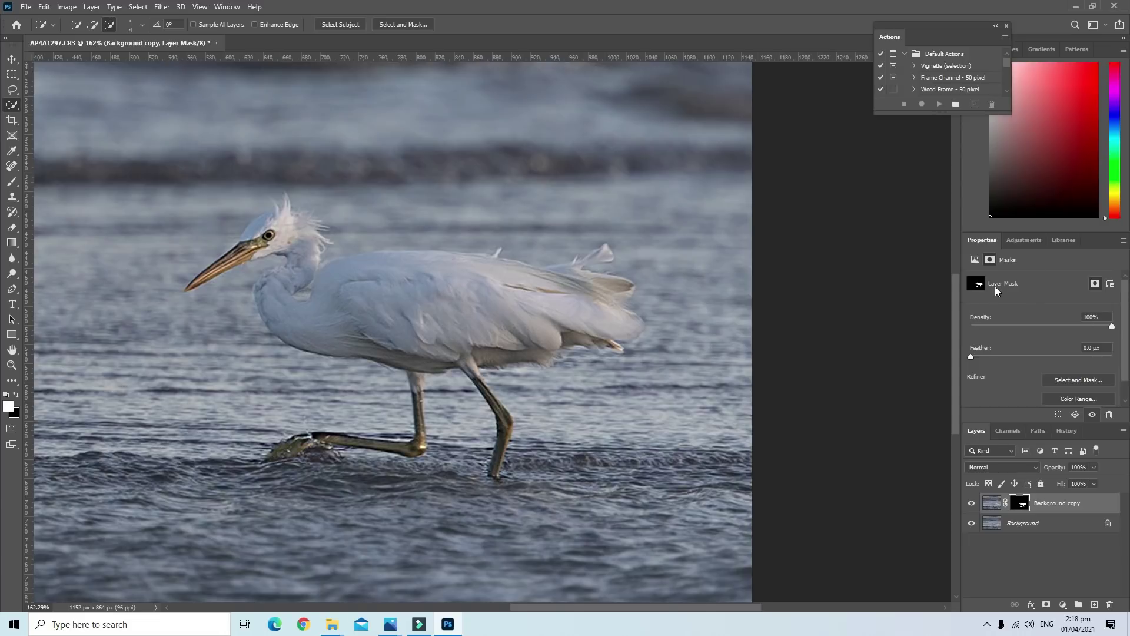
left_click(973, 524)
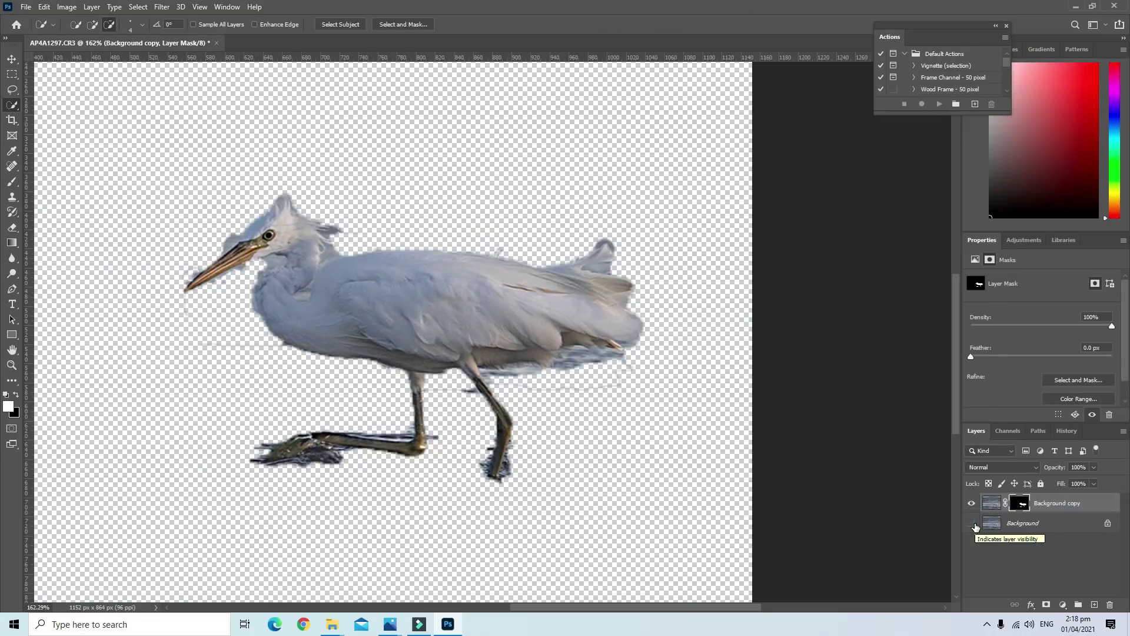
left_click(974, 523)
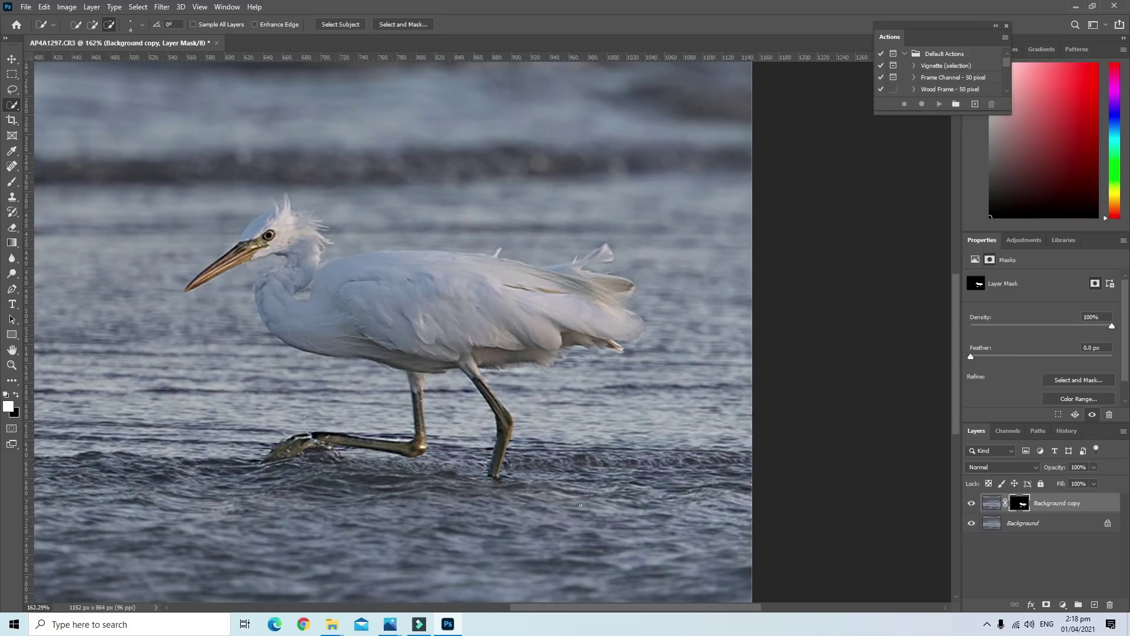
left_click(972, 523)
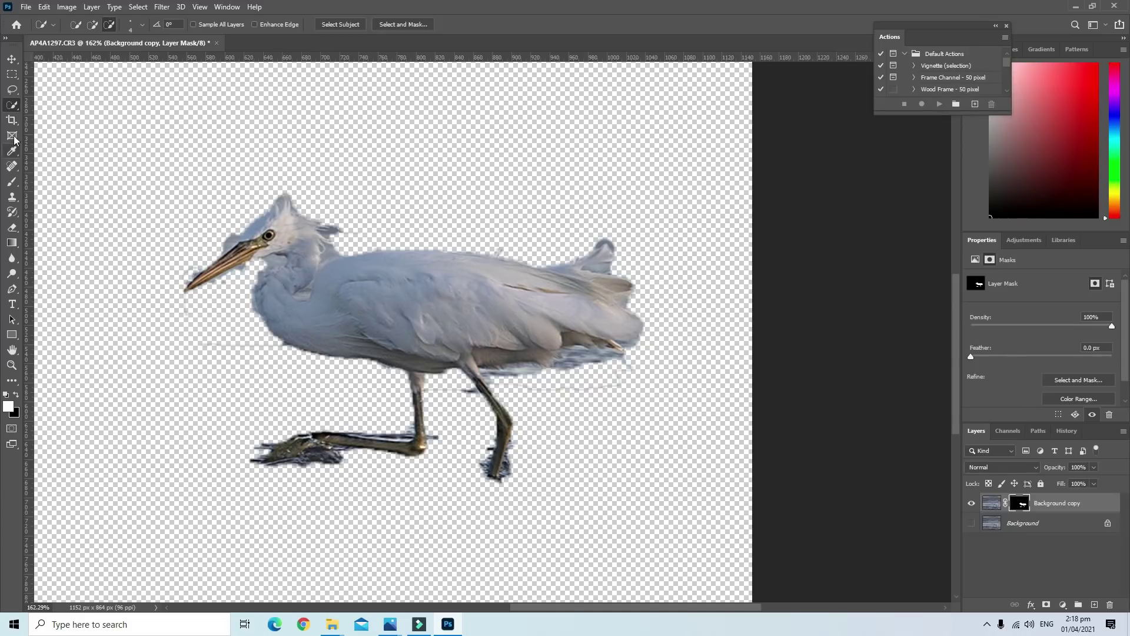
With the Eraser tool, clear leftover water under the tail and the dark streak near the leg
left_click(12, 228)
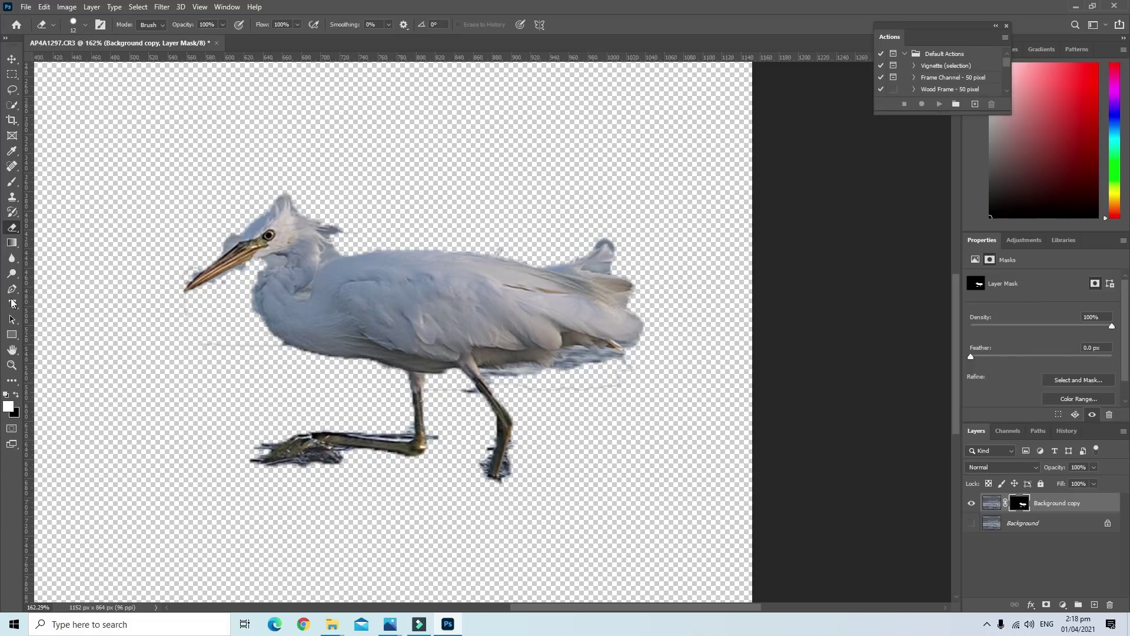
scroll(505, 333, "up", 3)
scroll(442, 480, "up", 1)
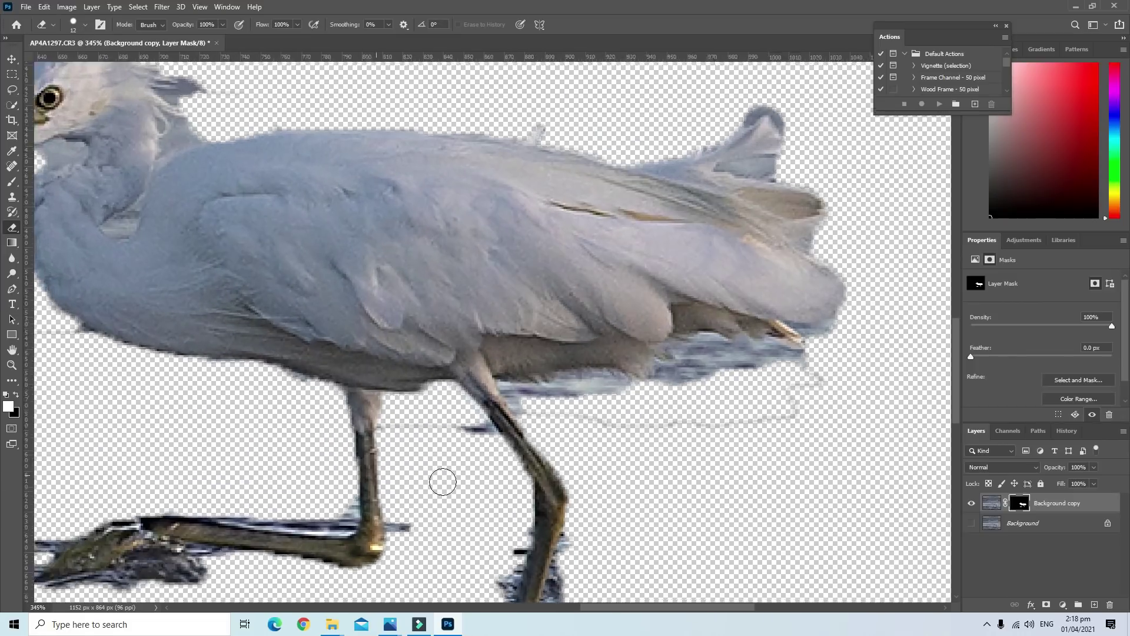
scroll(441, 480, "up", 1)
mouse_move(855, 377)
left_mouse_down()
mouse_move(842, 359)
mouse_move(821, 384)
mouse_move(750, 416)
mouse_move(574, 408)
left_mouse_up()
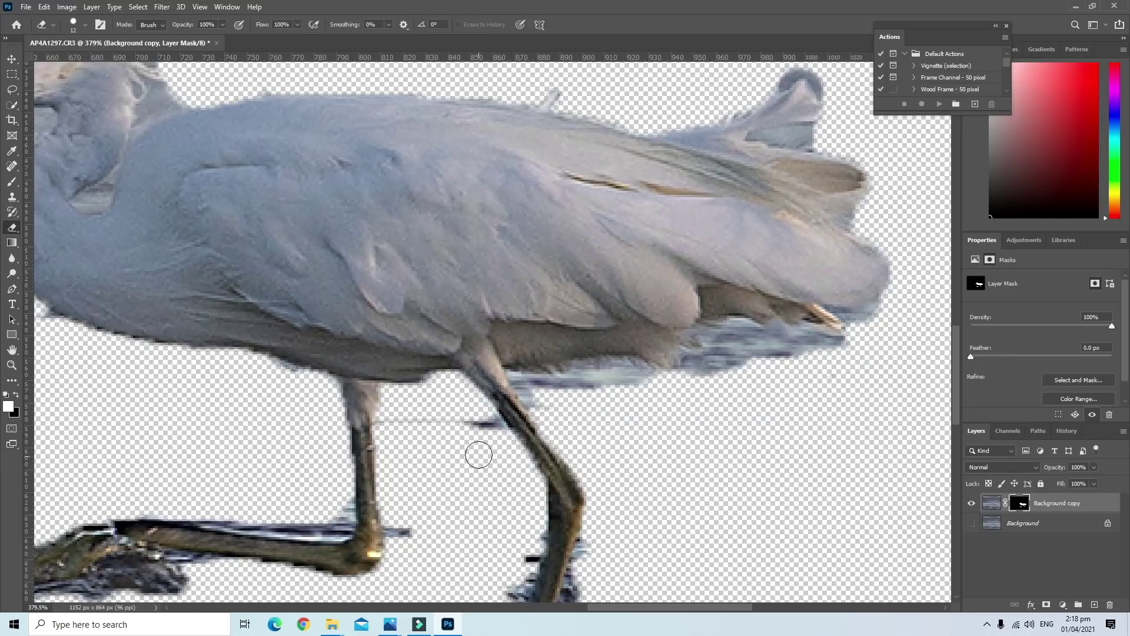
left_click_drag(489, 432, 392, 425)
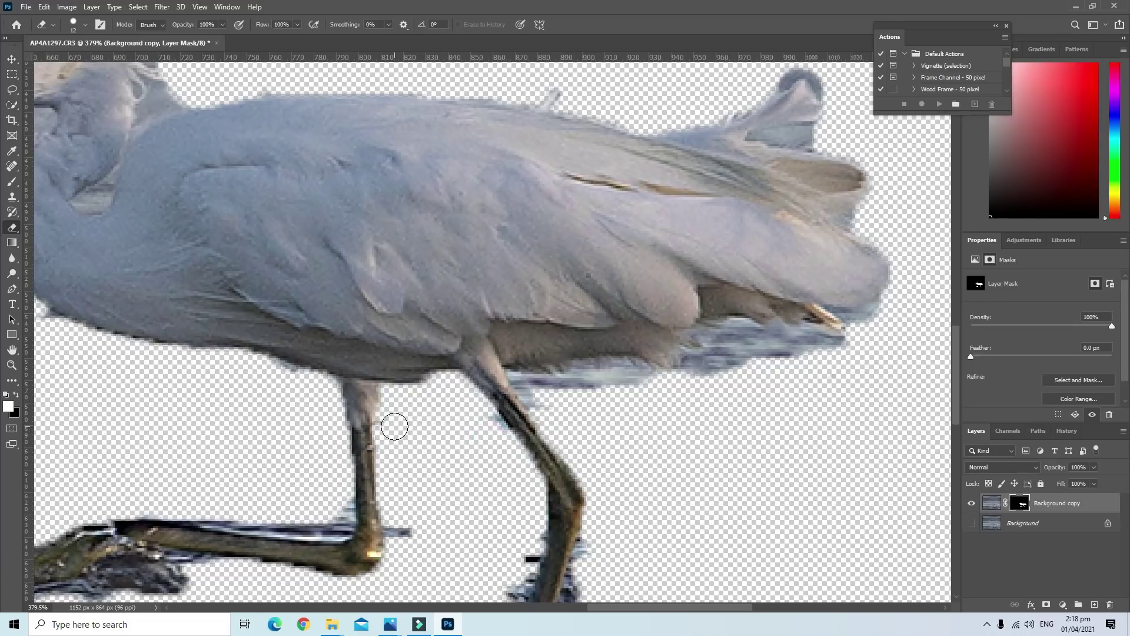
left_click_drag(471, 429, 492, 429)
Erase the dark fringe along the top of the lower leg
scroll(432, 475, "down", 1)
scroll(431, 475, "down", 5)
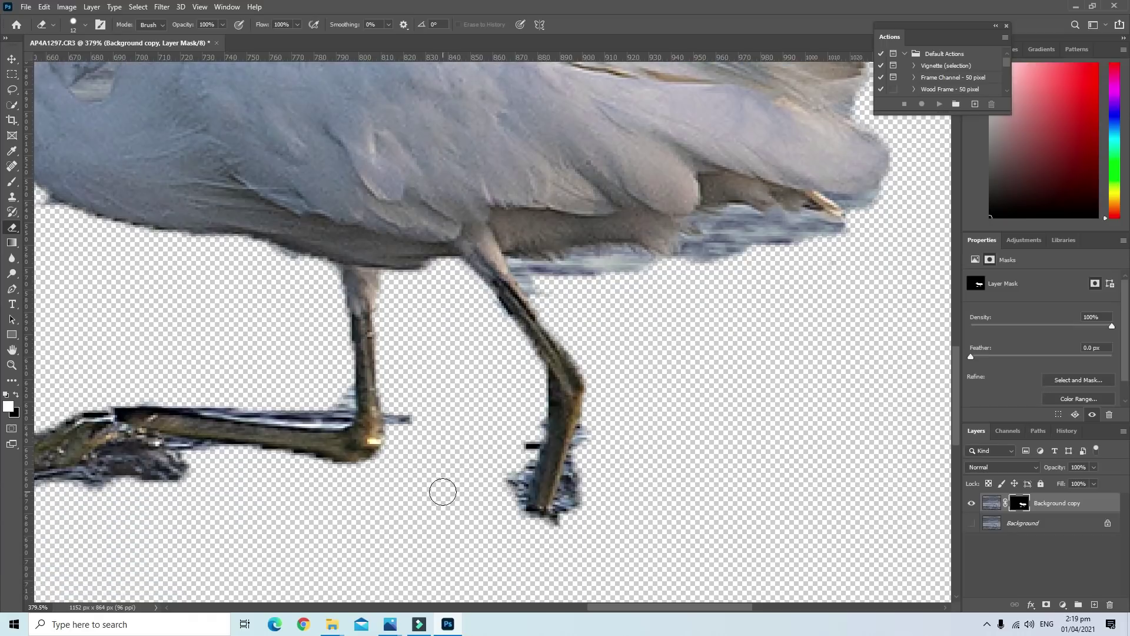
left_click(399, 412)
left_click(338, 391)
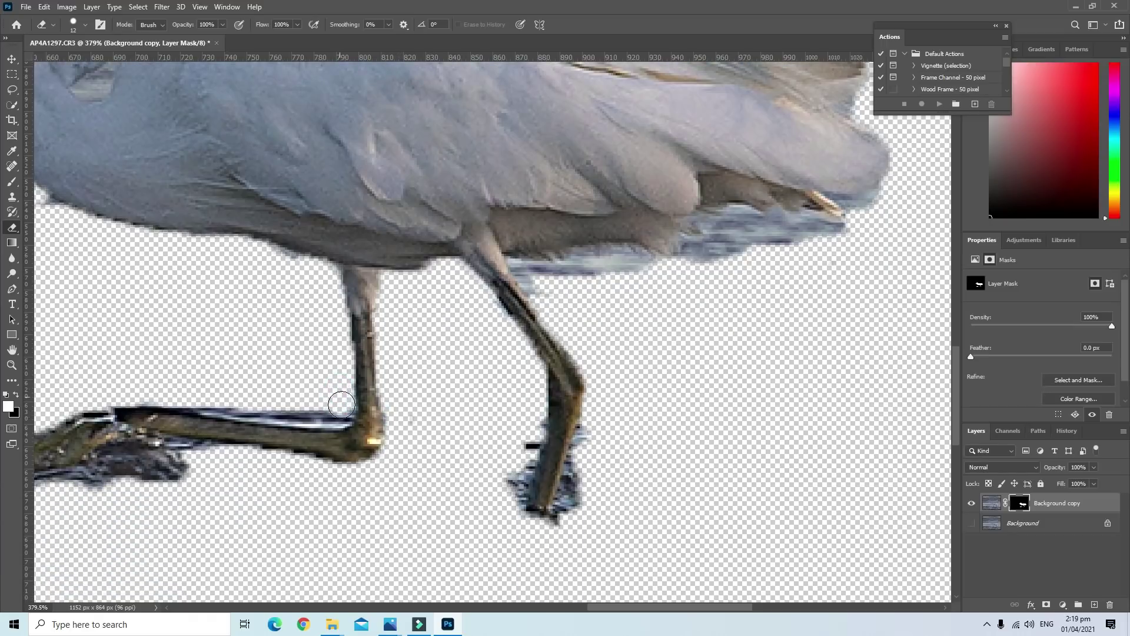
left_click(335, 415)
mouse_move(335, 414)
left_mouse_down()
mouse_move(206, 399)
mouse_move(270, 409)
left_mouse_up()
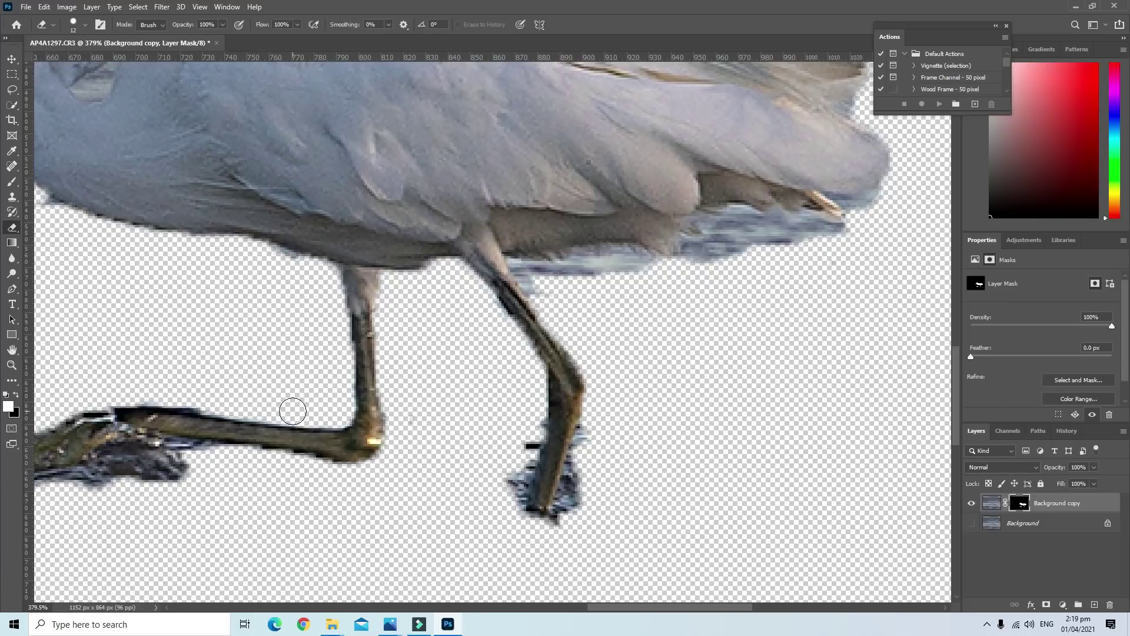
Erase the leftover water, dark bar and bluish pixels around the rear foot
scroll(70, 436, "down", 2)
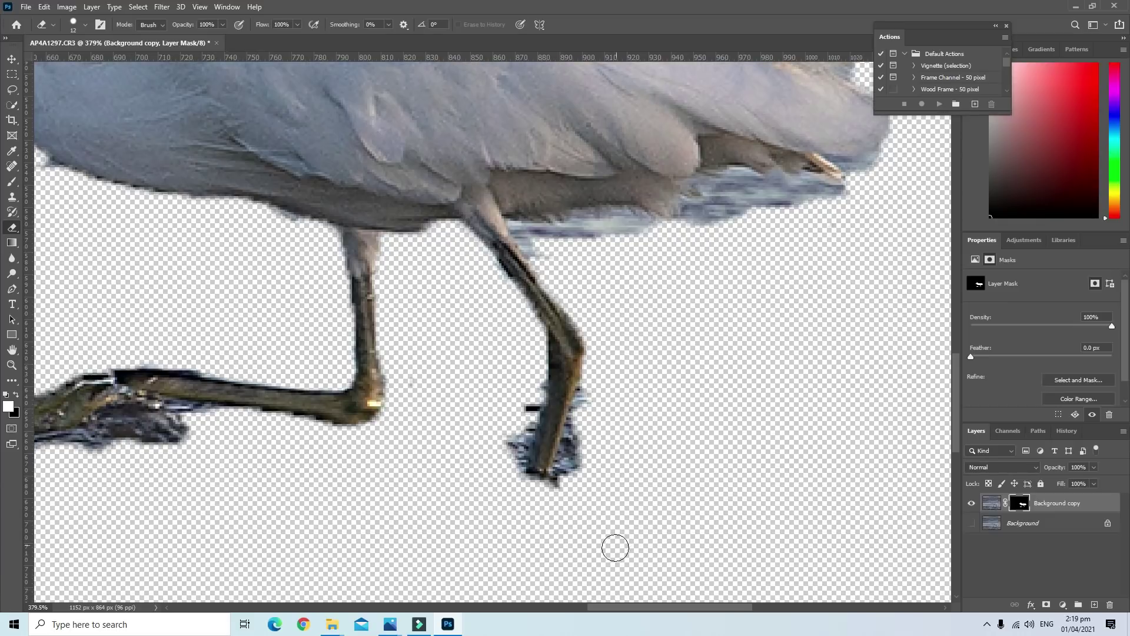
scroll(616, 544, "up", 5)
scroll(608, 551, "up", 3)
scroll(583, 527, "up", 3)
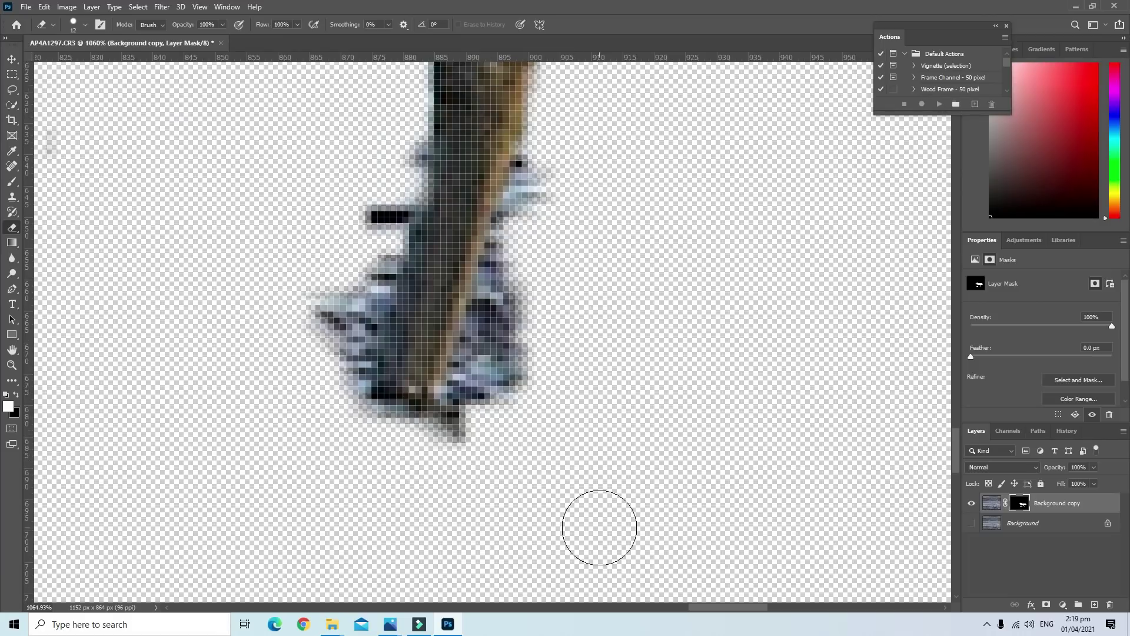
scroll(597, 524, "up", 2)
mouse_move(567, 200)
left_mouse_down()
mouse_move(517, 308)
mouse_move(500, 396)
mouse_move(544, 430)
left_mouse_up()
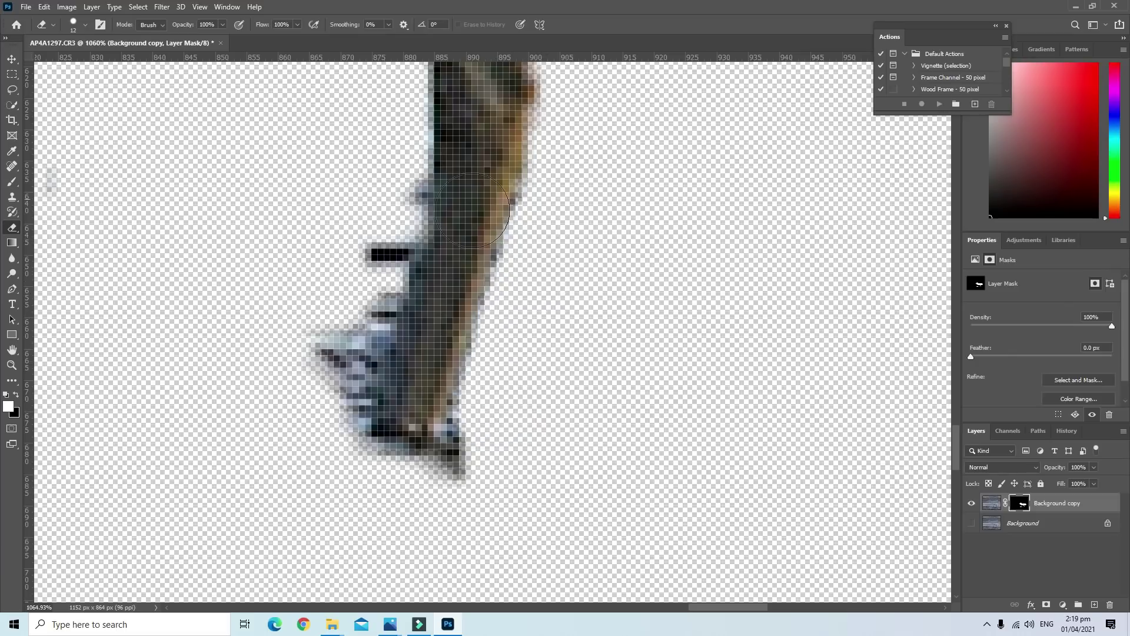
mouse_move(374, 235)
left_mouse_down()
mouse_move(348, 323)
mouse_move(323, 348)
mouse_move(327, 420)
left_mouse_up()
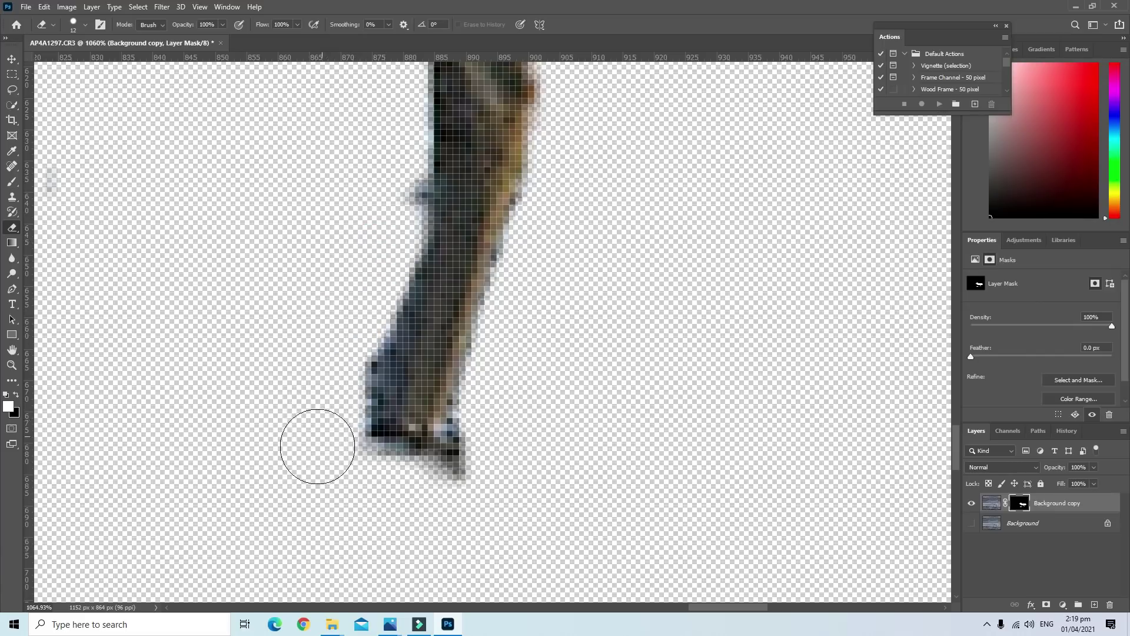
left_click_drag(520, 449, 484, 437)
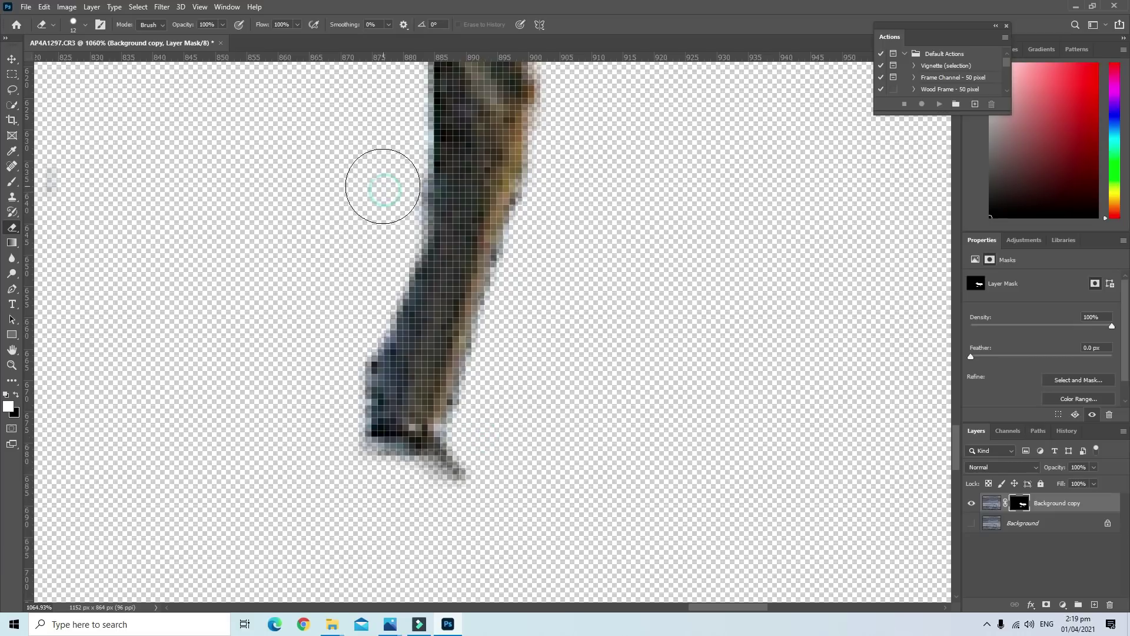
scroll(301, 193, "down", 3)
scroll(290, 188, "down", 2)
scroll(292, 187, "down", 2)
scroll(288, 169, "down", 2)
scroll(115, 83, "down", 2)
Zoom in on the head and erase the faint stray lines below the beak
scroll(656, 495, "up", 2)
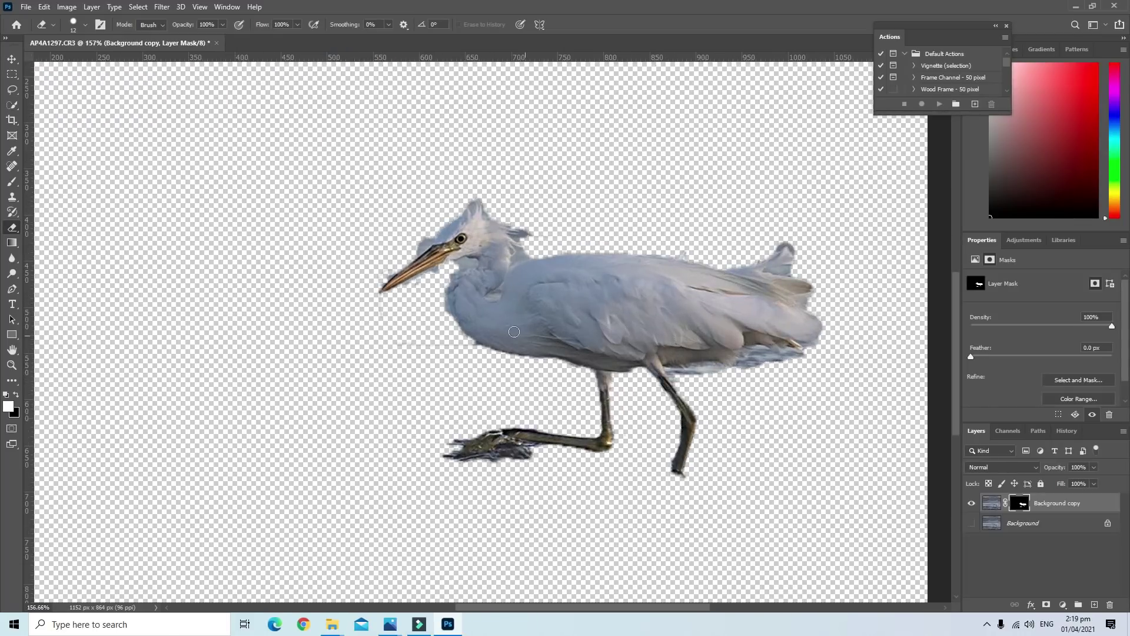
scroll(514, 332, "up", 3)
scroll(447, 298, "up", 2)
scroll(364, 453, "up", 1)
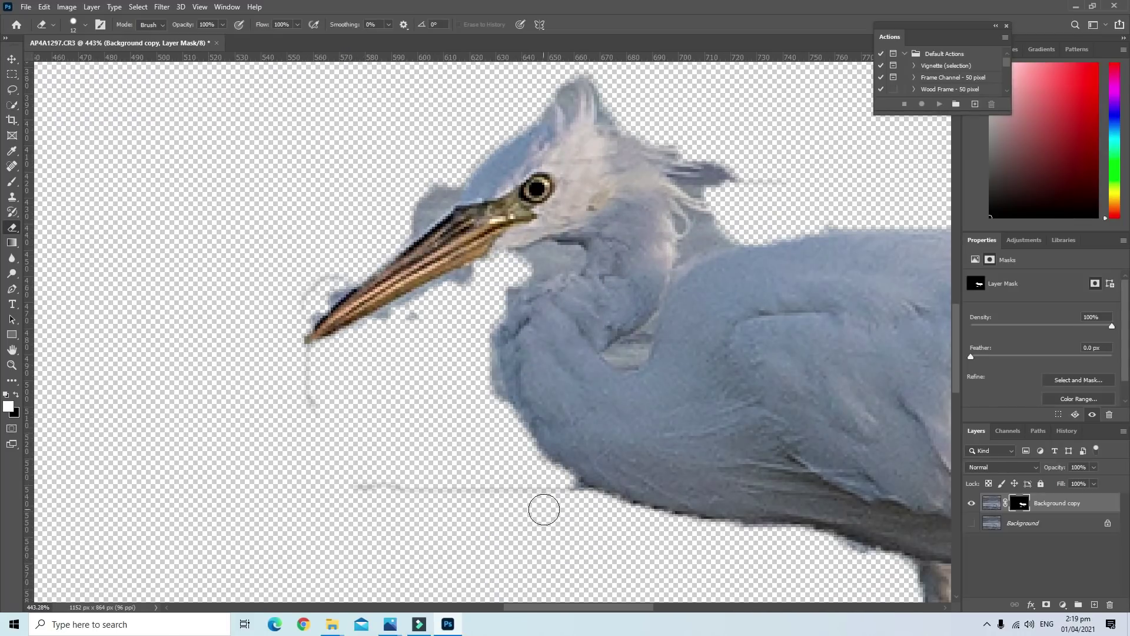
mouse_move(567, 499)
left_mouse_down()
mouse_move(344, 479)
mouse_move(300, 378)
mouse_move(312, 368)
left_mouse_up()
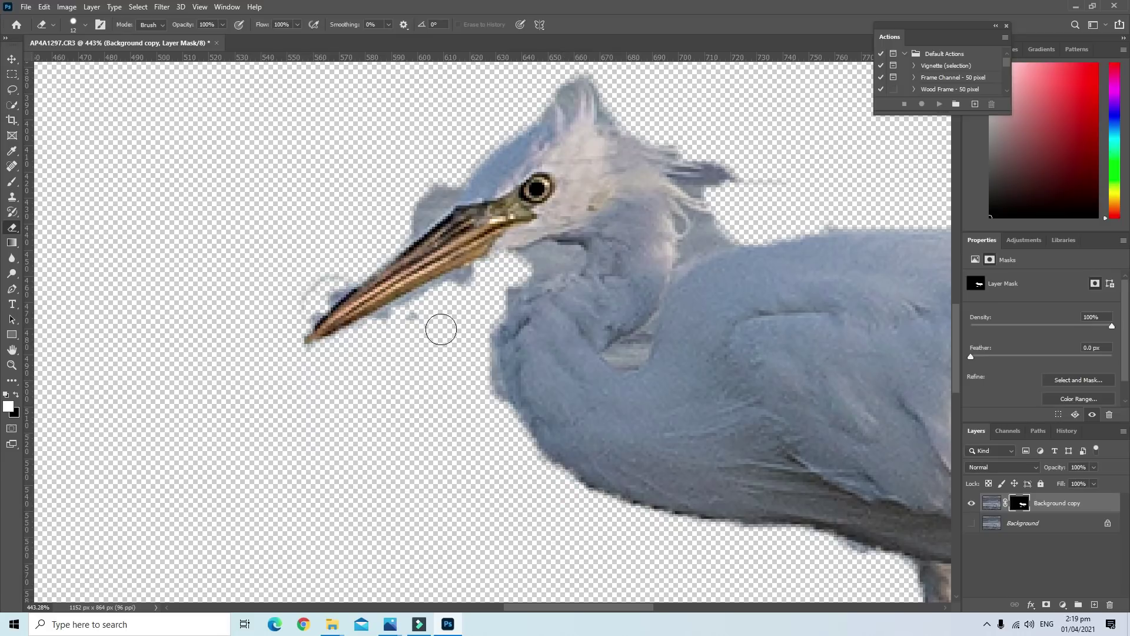
Erase the bluish and grey fringe along the beak's lower and upper edges and left of the head
left_click(469, 282)
left_click_drag(469, 281, 399, 316)
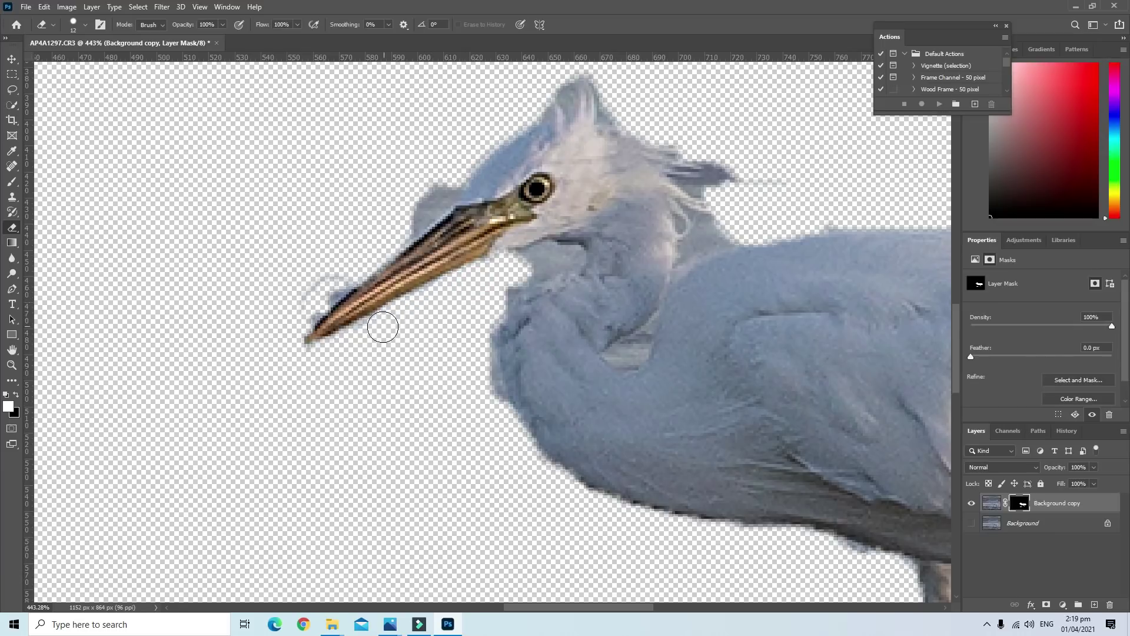
left_click(345, 269)
left_click_drag(345, 270, 296, 315)
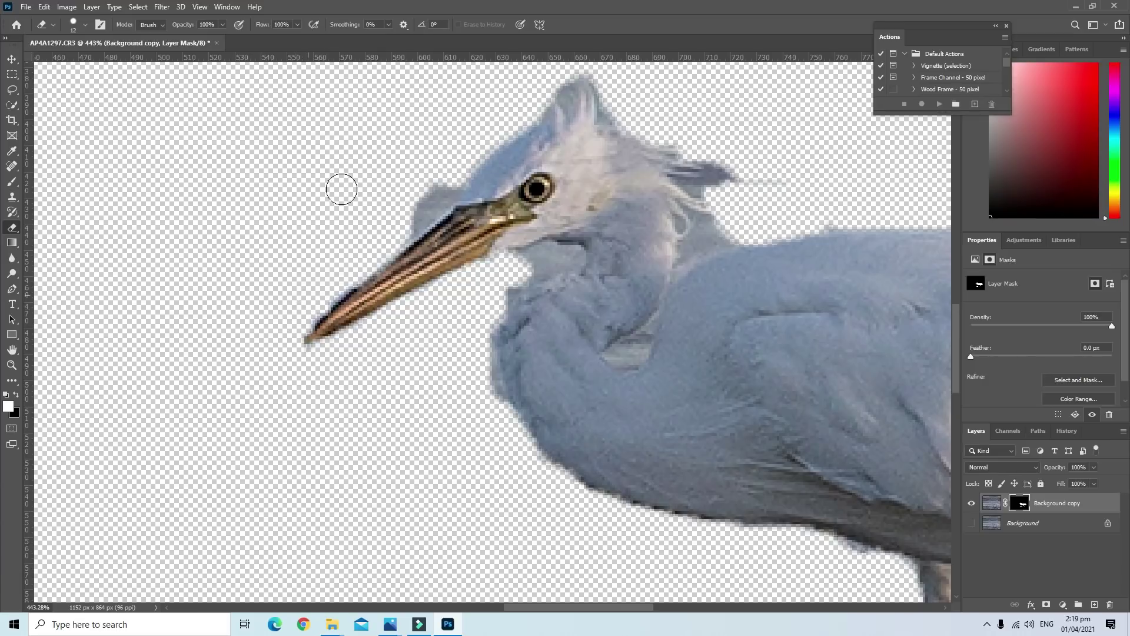
scroll(353, 236, "up", 2)
mouse_move(448, 213)
left_mouse_down()
mouse_move(428, 256)
mouse_move(391, 271)
left_mouse_up()
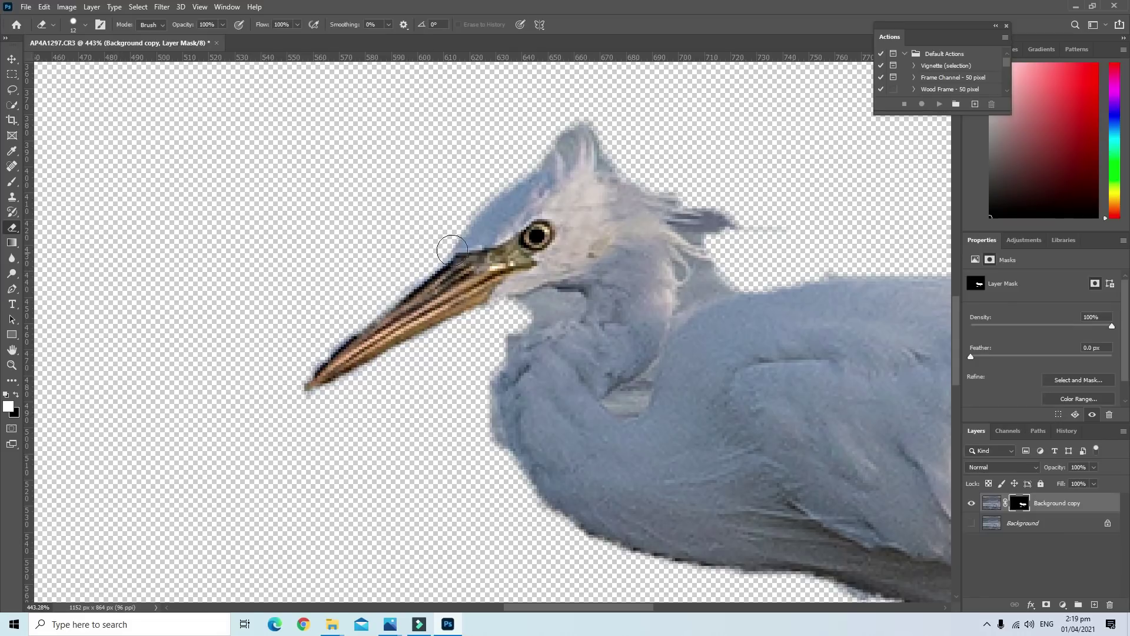
Set the eraser to 7 px and erase bluish patches around the head, neck feathers and beak
left_click(73, 21)
left_click(68, 60)
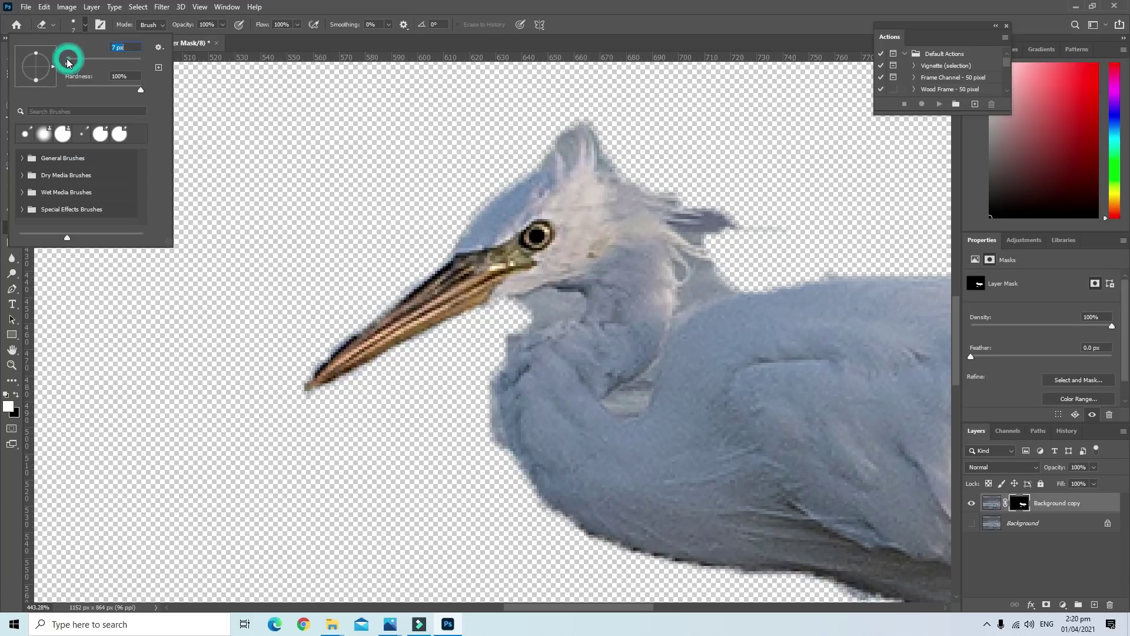
mouse_move(750, 281)
left_mouse_down()
mouse_move(726, 277)
mouse_move(746, 275)
left_mouse_up()
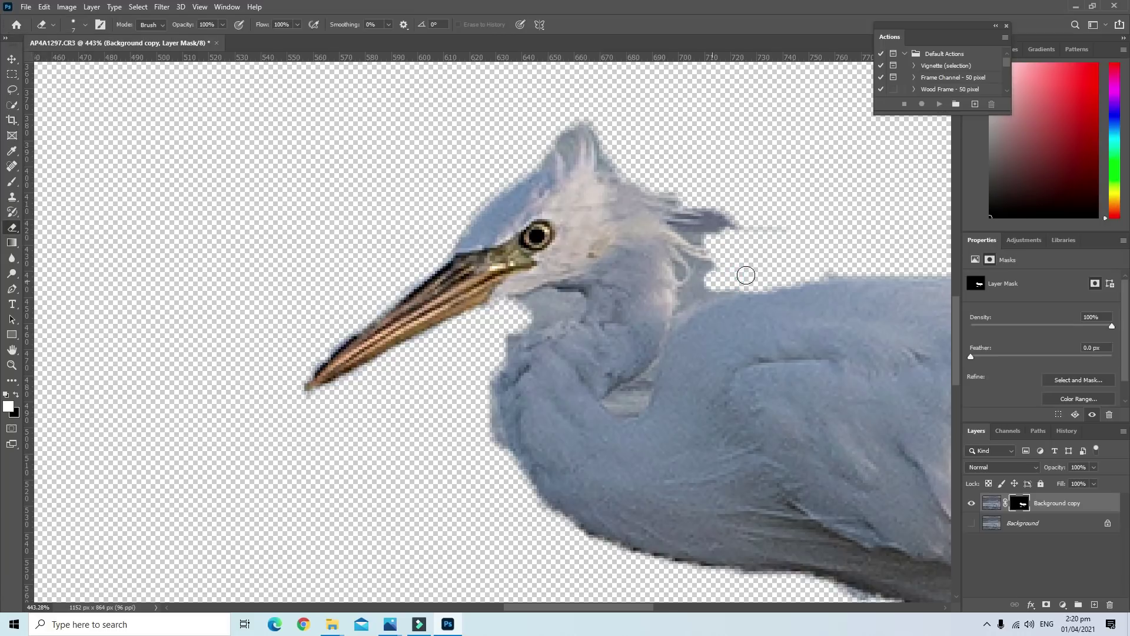
left_click_drag(621, 403, 640, 390)
left_click(483, 418)
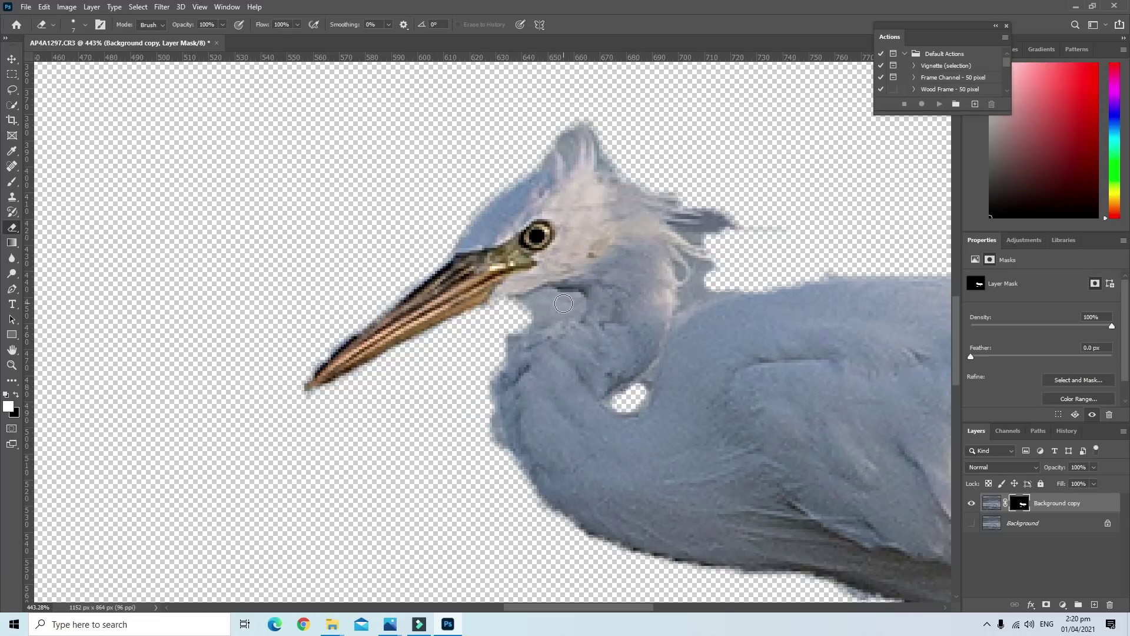
left_click_drag(563, 303, 533, 309)
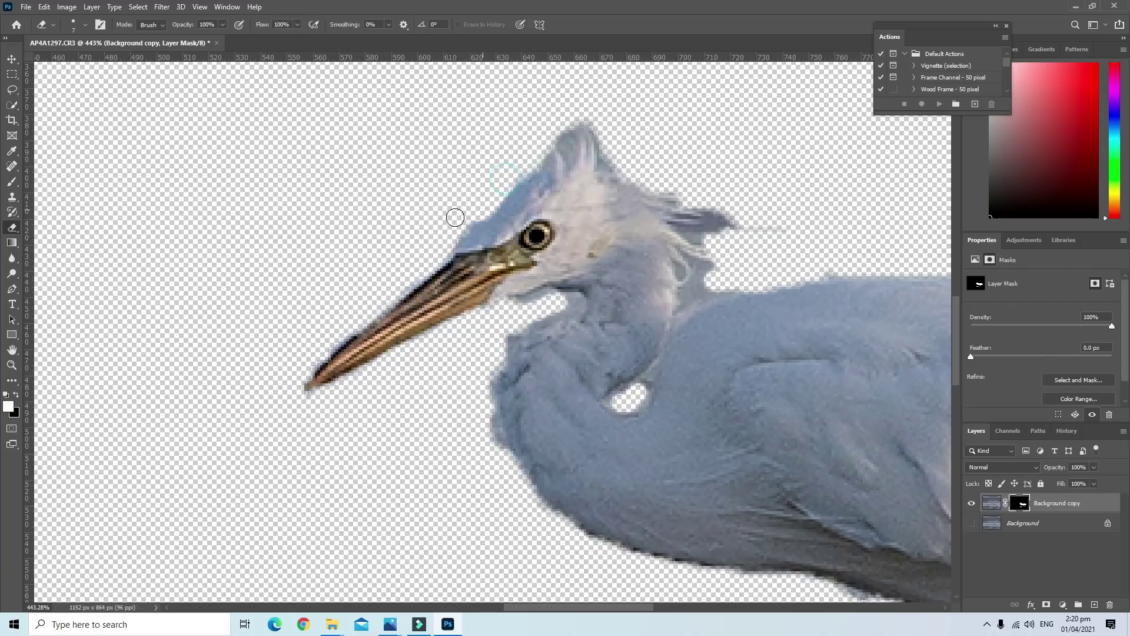
left_click(560, 122)
left_click(479, 189)
Erase blue fragments below the body and under the tail plume, then set eraser opacity to 30%
scroll(420, 493, "down", 1)
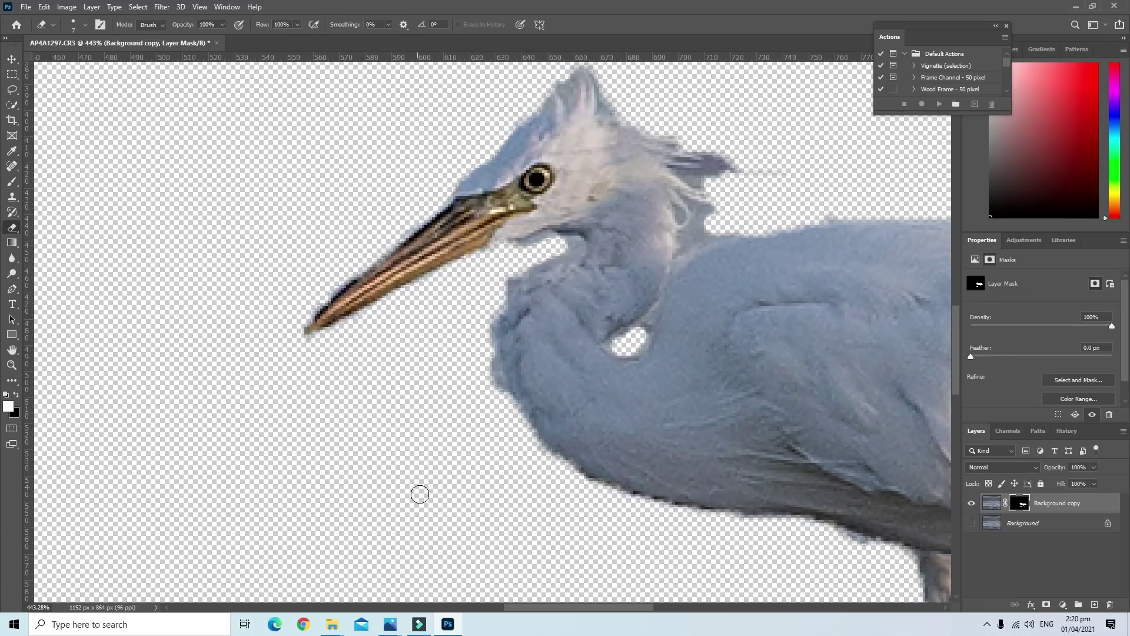
scroll(560, 526, "down", 1)
left_click_drag(637, 604, 782, 606)
mouse_move(522, 476)
left_mouse_down()
mouse_move(564, 437)
mouse_move(661, 448)
mouse_move(535, 467)
left_mouse_up()
mouse_move(429, 496)
left_mouse_down()
mouse_move(385, 488)
mouse_move(289, 499)
mouse_move(298, 512)
left_mouse_up()
left_click_drag(631, 204, 604, 204)
mouse_move(650, 146)
left_mouse_down()
mouse_move(615, 120)
mouse_move(589, 126)
left_mouse_up()
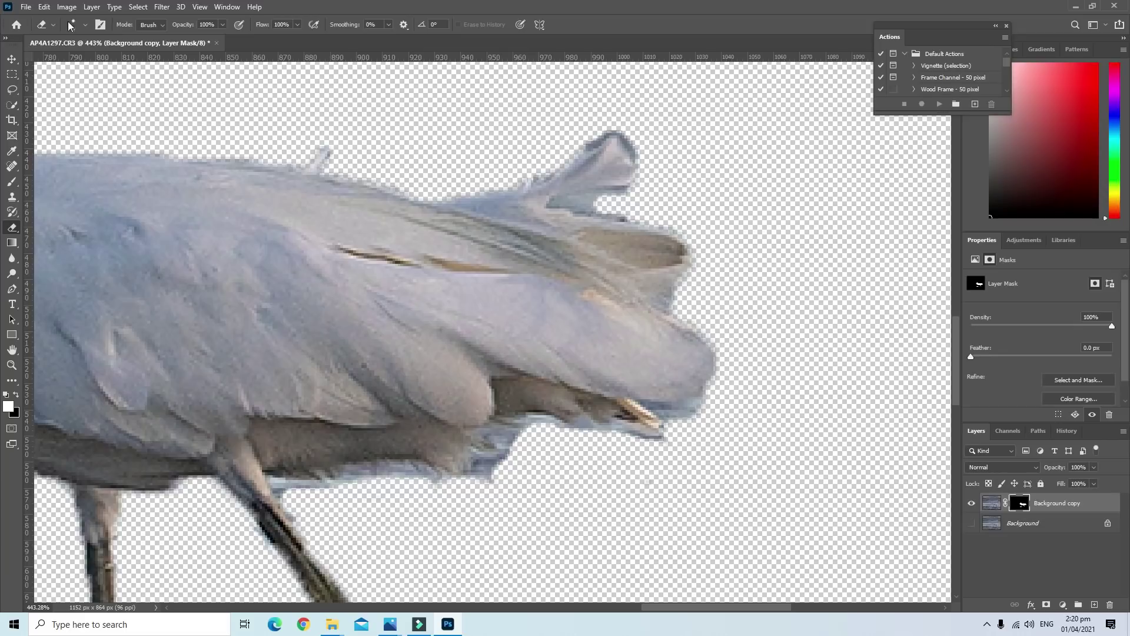
left_click(184, 39)
left_click(461, 136)
Shrink the eraser to 3 px and fade the fringe along the tail's underside
left_click(85, 25)
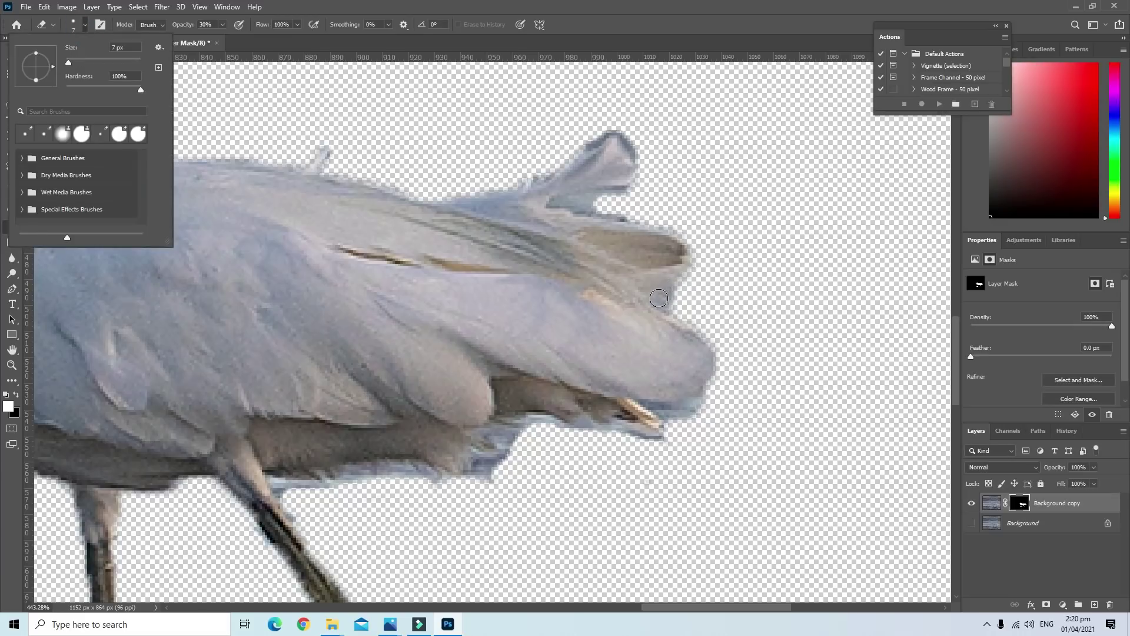
left_click(66, 66)
left_click(764, 424)
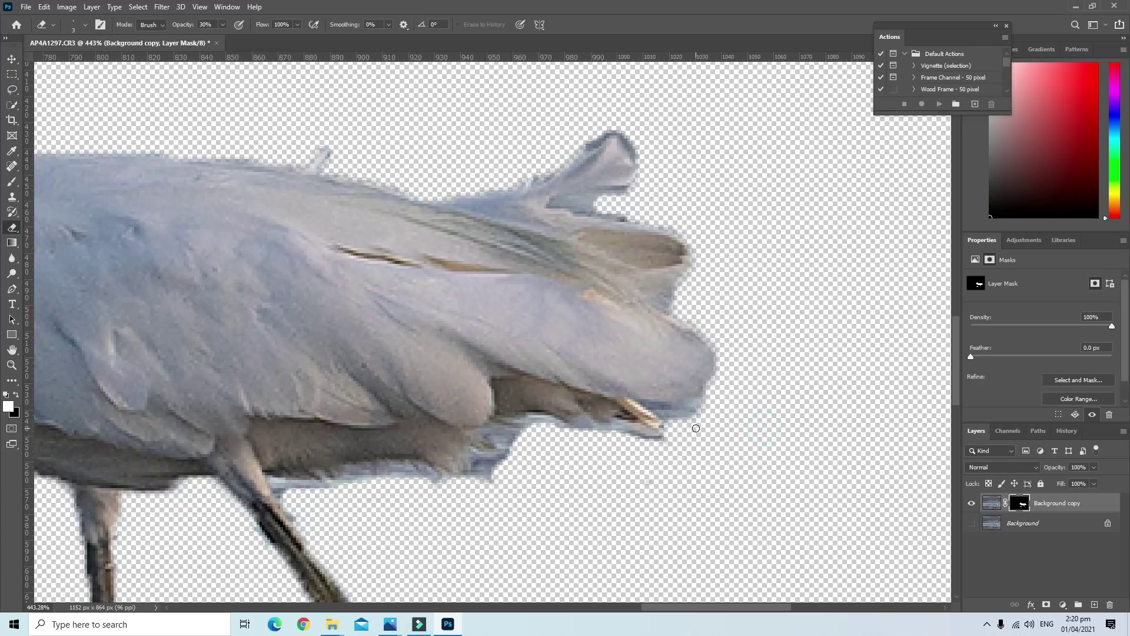
scroll(683, 481, "up", 2)
scroll(677, 483, "up", 2)
scroll(671, 483, "up", 1)
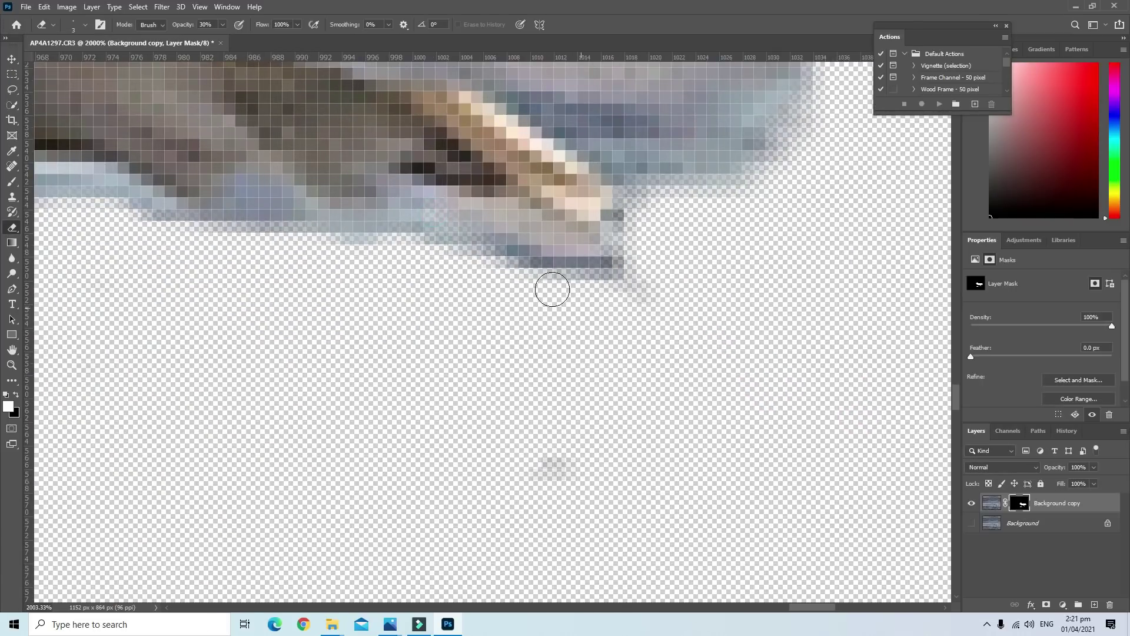
left_click_drag(440, 220, 424, 210)
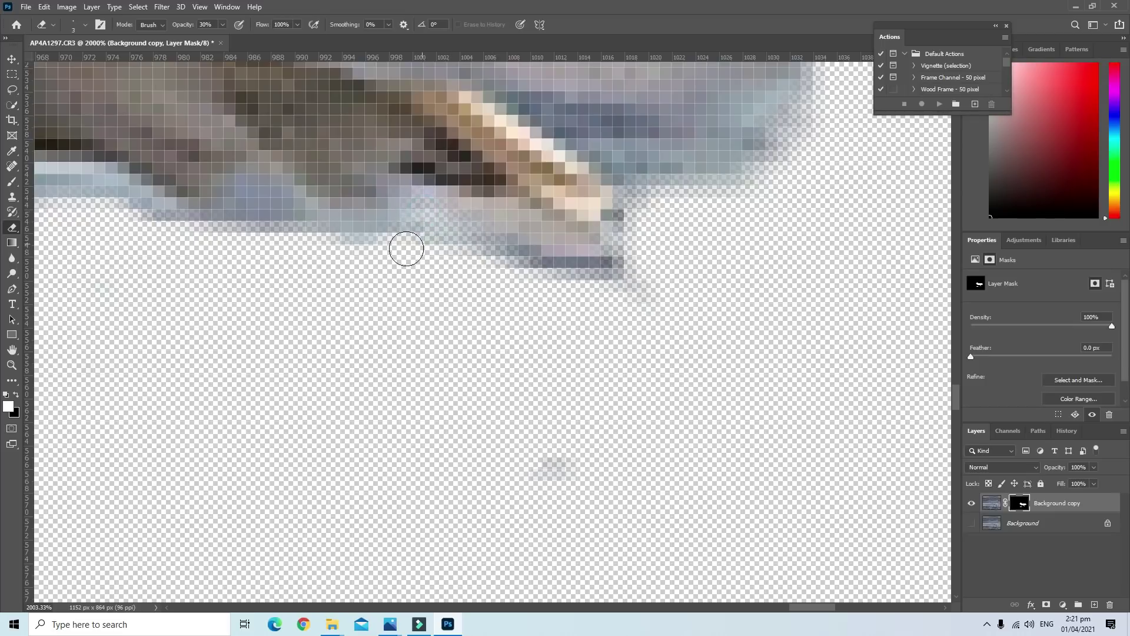
mouse_move(303, 227)
left_mouse_down()
mouse_move(265, 197)
mouse_move(272, 227)
mouse_move(253, 221)
left_mouse_up()
left_click_drag(303, 252, 260, 207)
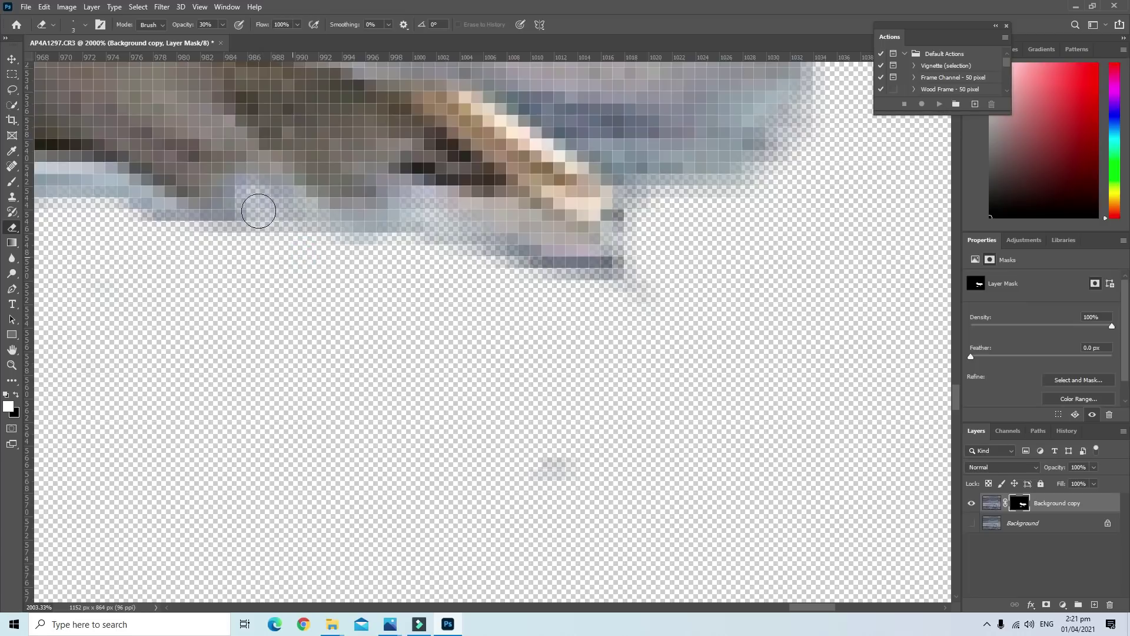
left_click_drag(442, 279, 471, 256)
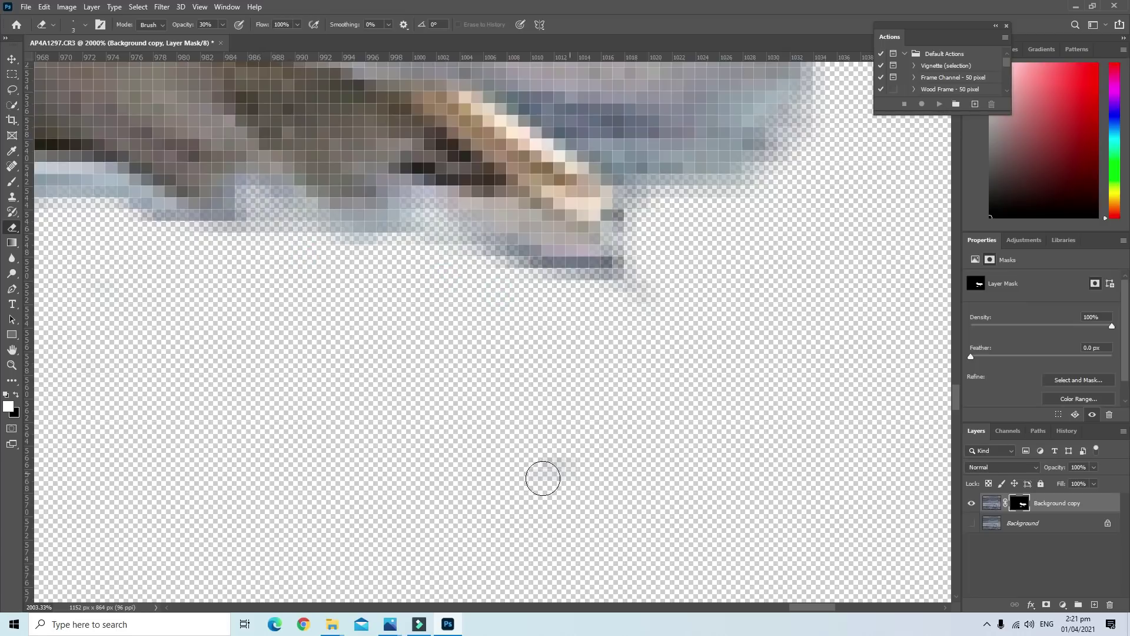
Soften the feather edges at the tail end and along the upper tail
scroll(710, 353, "up", 1)
scroll(715, 401, "up", 2)
scroll(722, 422, "up", 1)
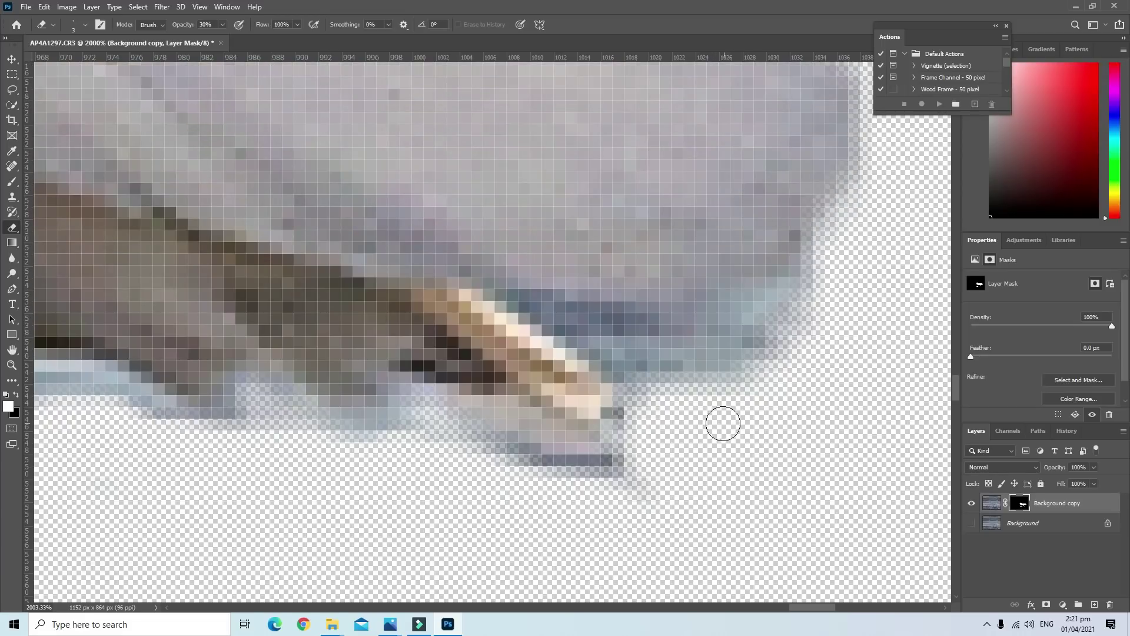
scroll(719, 424, "up", 1)
scroll(720, 421, "down", 3)
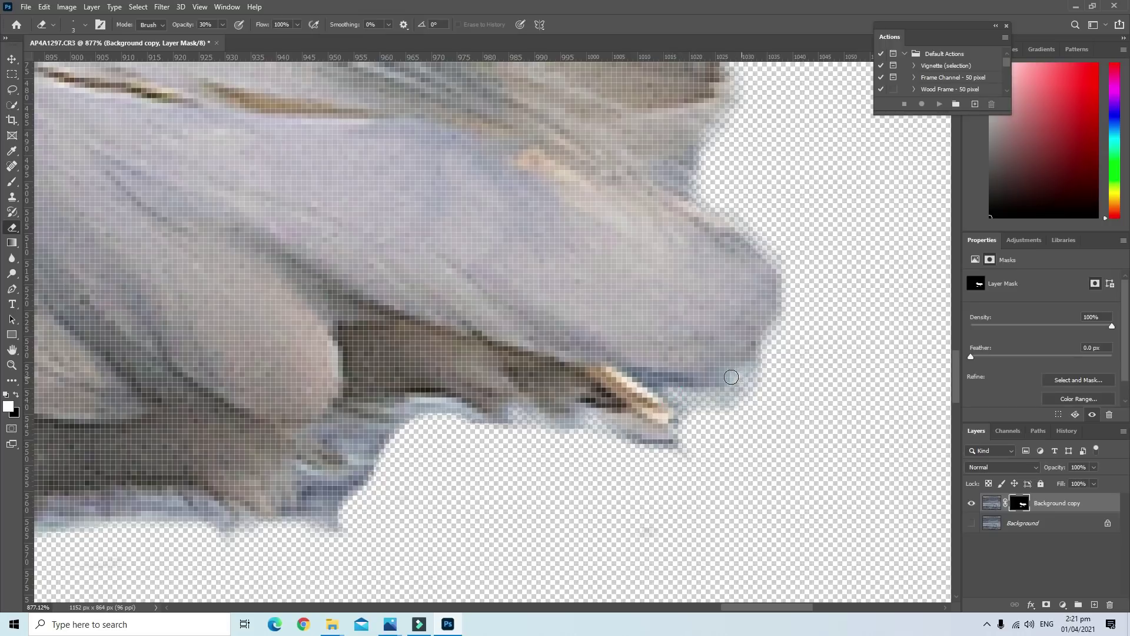
left_click(758, 380)
left_click(723, 406)
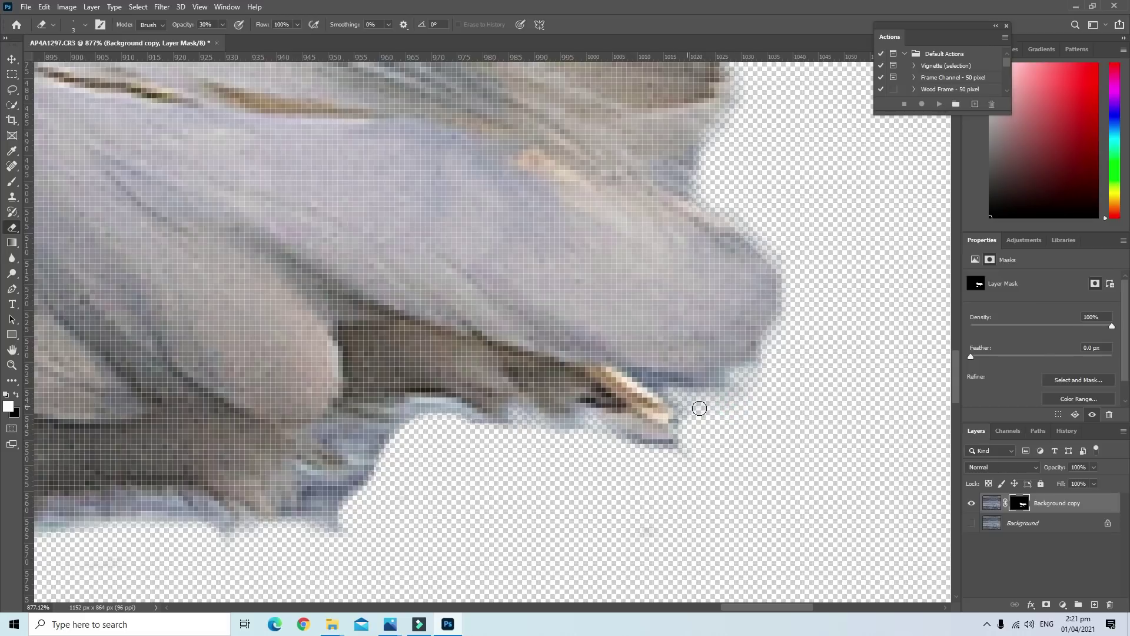
scroll(733, 224, "up", 1)
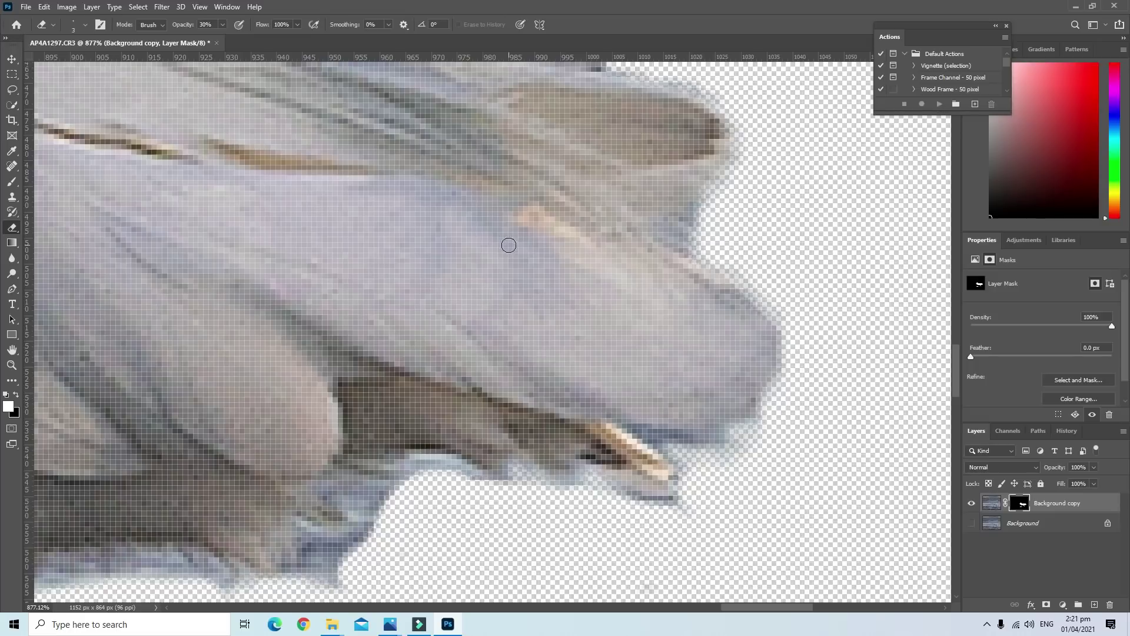
scroll(505, 245, "up", 2)
mouse_move(555, 156)
left_mouse_down()
mouse_move(486, 159)
mouse_move(585, 136)
left_mouse_up()
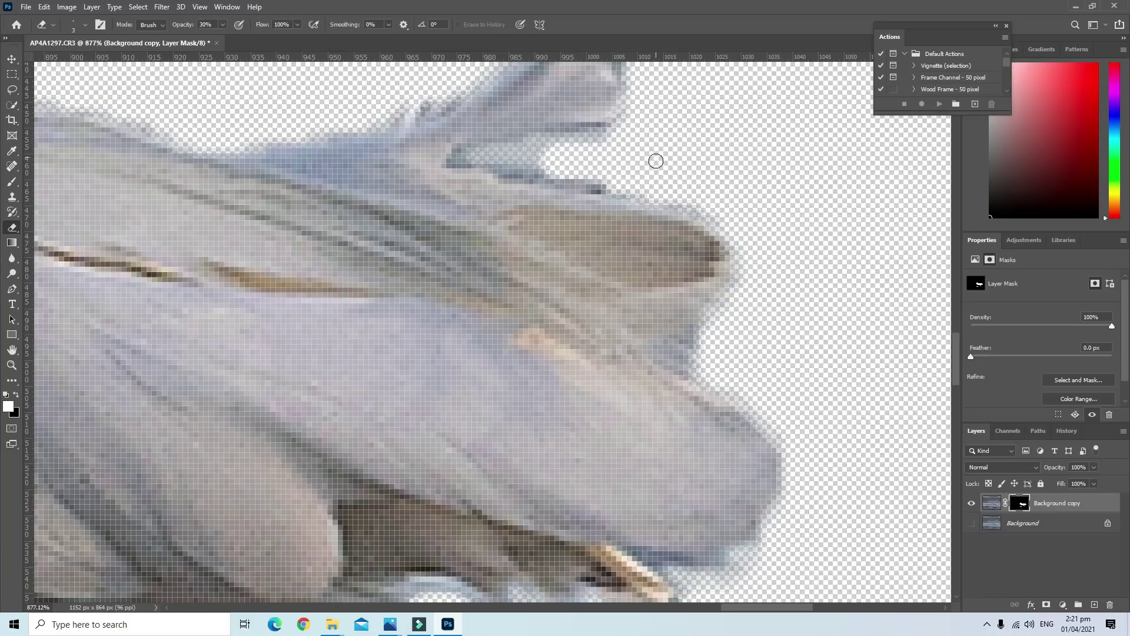
scroll(620, 157, "down", 2)
scroll(591, 71, "up", 2)
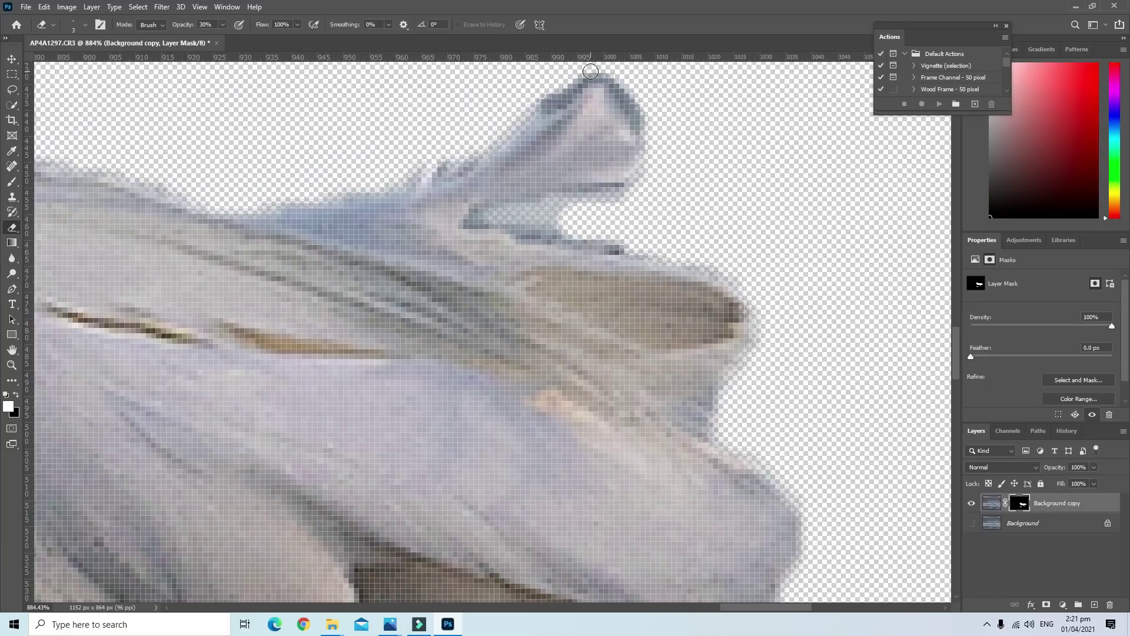
scroll(591, 71, "up", 3)
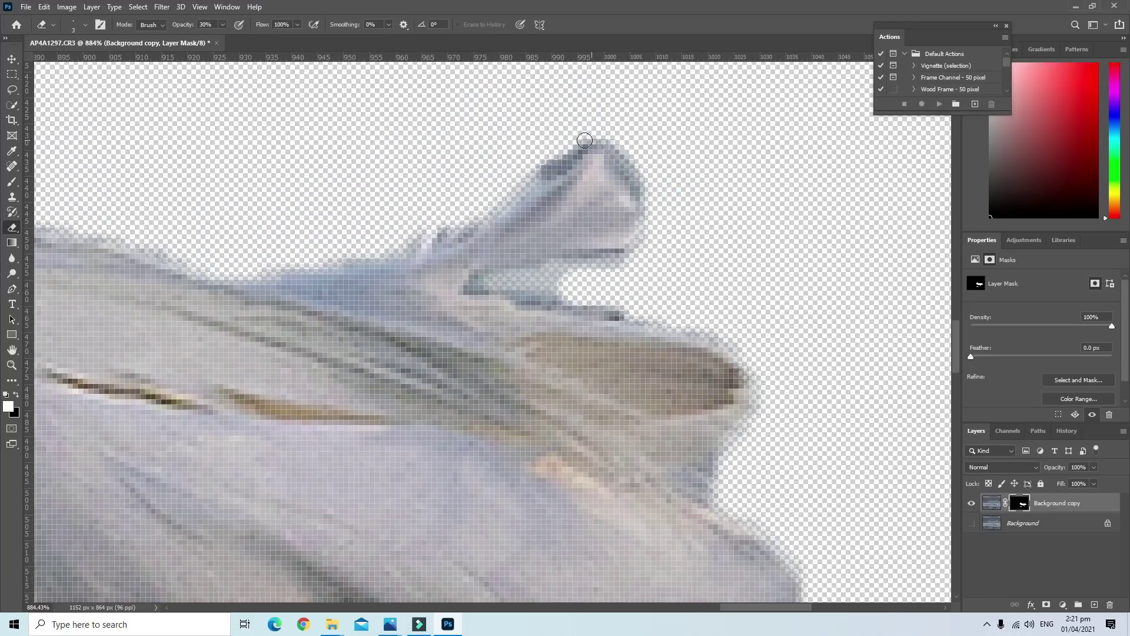
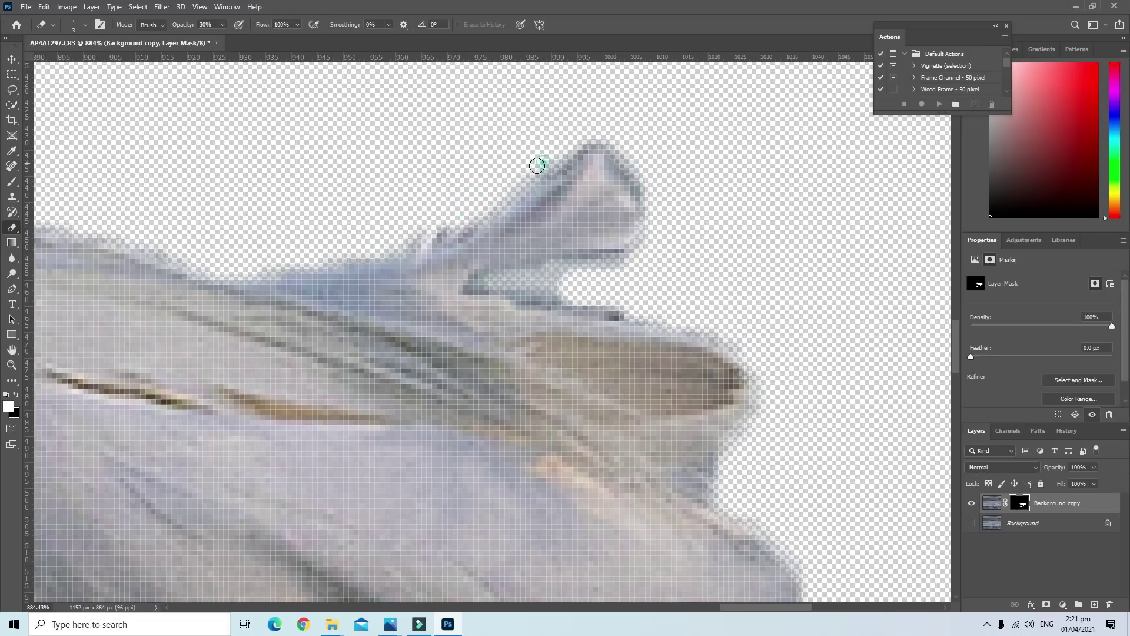
Zoom in on the heron's back edge where the stray feather spike sticks up
left_click(571, 286)
left_click(581, 286)
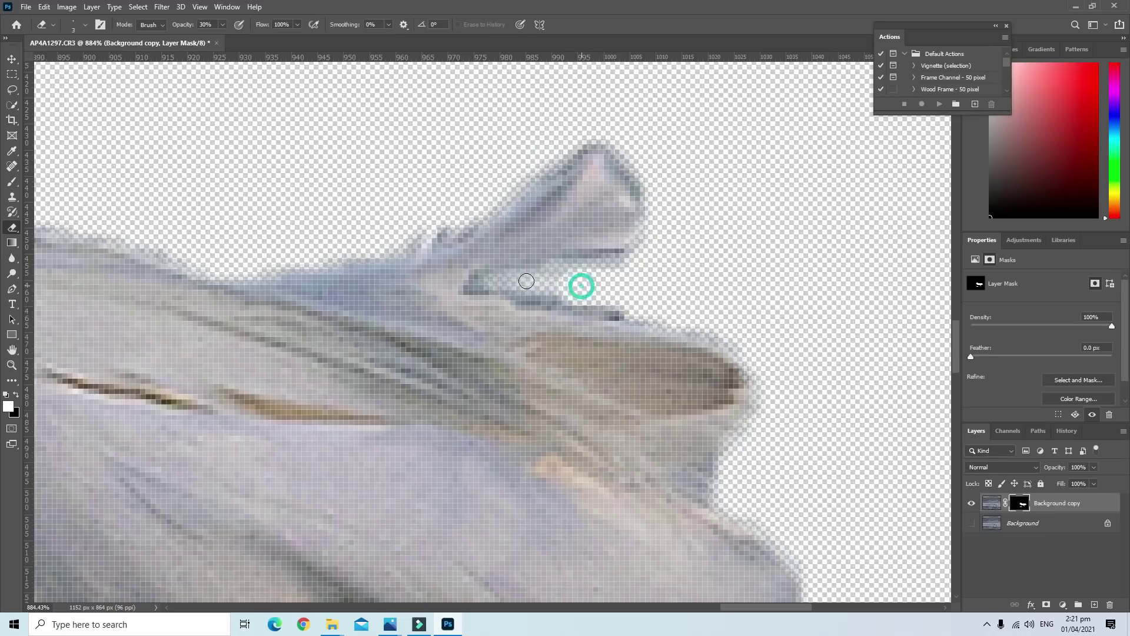
left_click(606, 275)
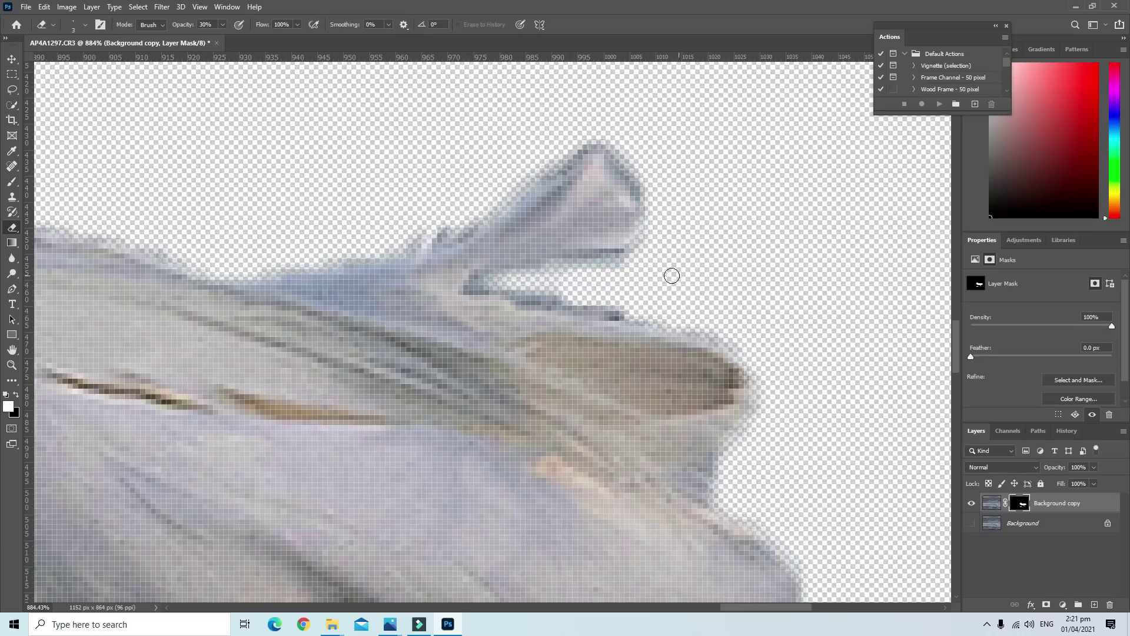
left_click(718, 466)
left_click(726, 497)
scroll(145, 325, "down", 1)
scroll(124, 311, "down", 1)
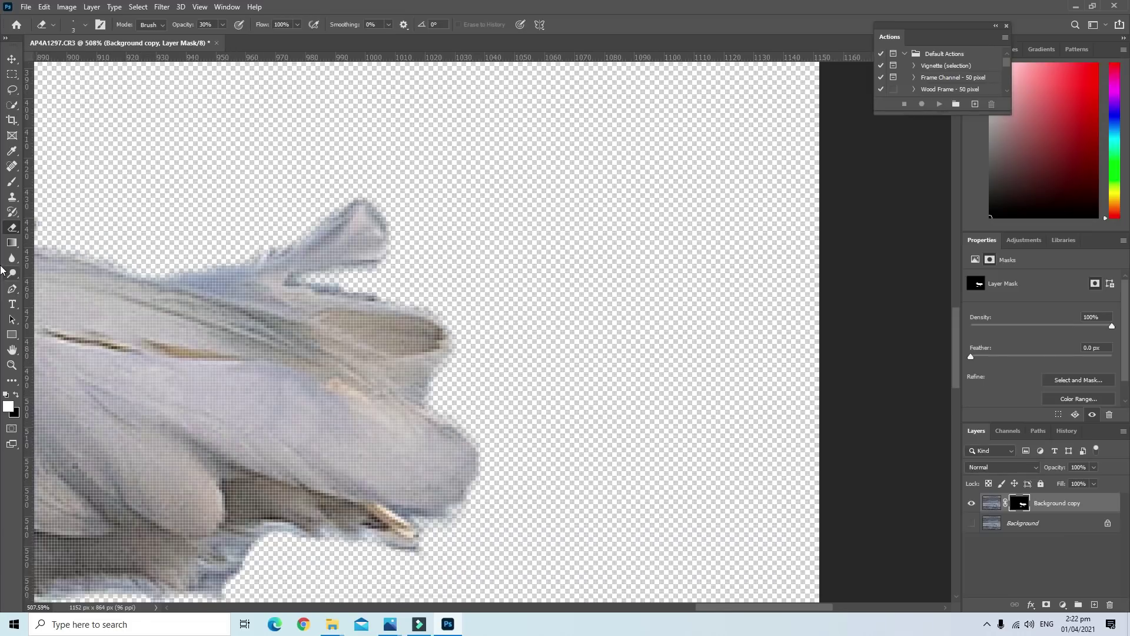
scroll(89, 294, "down", 1)
scroll(11, 276, "down", 1)
scroll(224, 236, "down", 1)
scroll(240, 282, "up", 2)
scroll(240, 283, "up", 1)
scroll(240, 283, "up", 1)
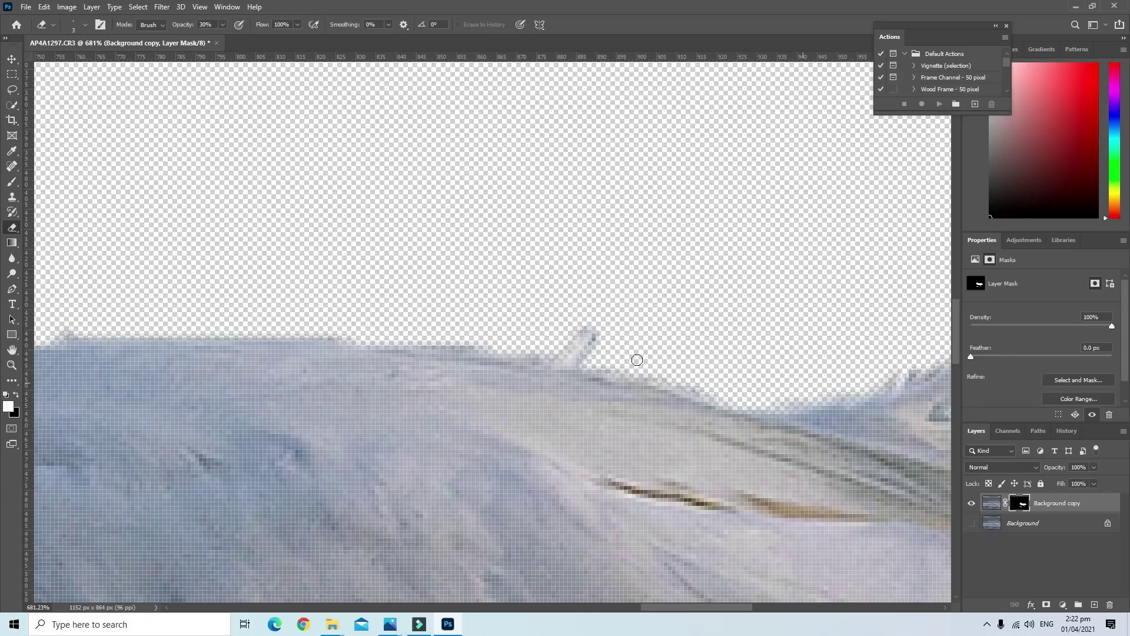
Erase the stray spike from the mask and smooth the back edge
left_click_drag(610, 348, 593, 348)
left_click(588, 322)
left_click_drag(86, 326, 70, 331)
scroll(2, 301, "down", 3)
Restore feather pixels and erase the mask along the neck edge behind the head
scroll(1, 300, "down", 3)
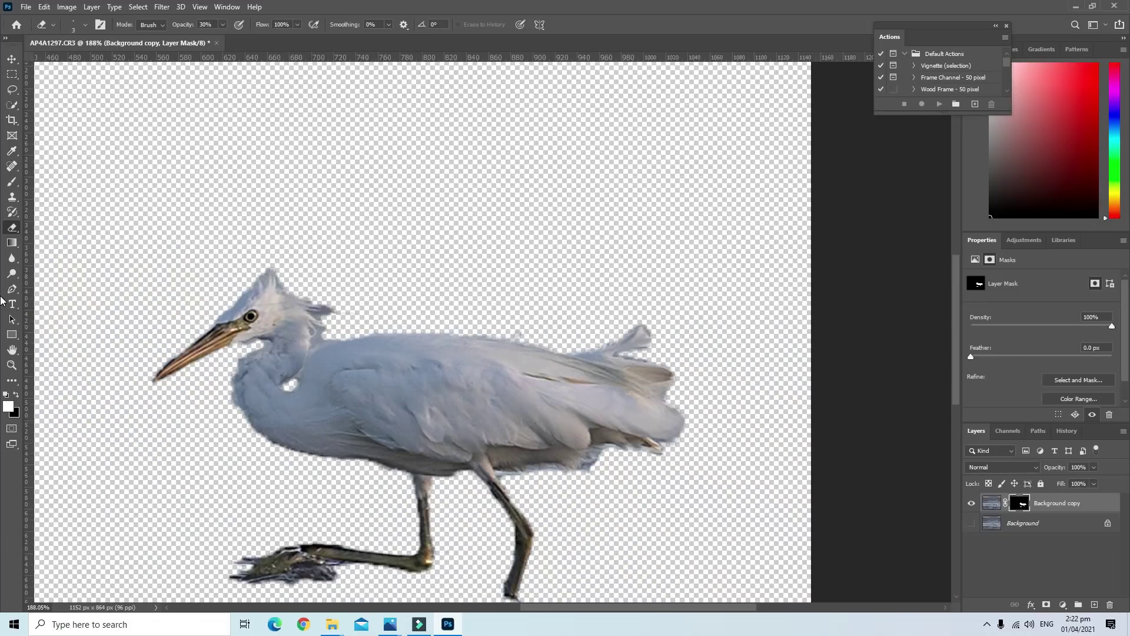
scroll(10, 287, "down", 1)
scroll(161, 323, "up", 2)
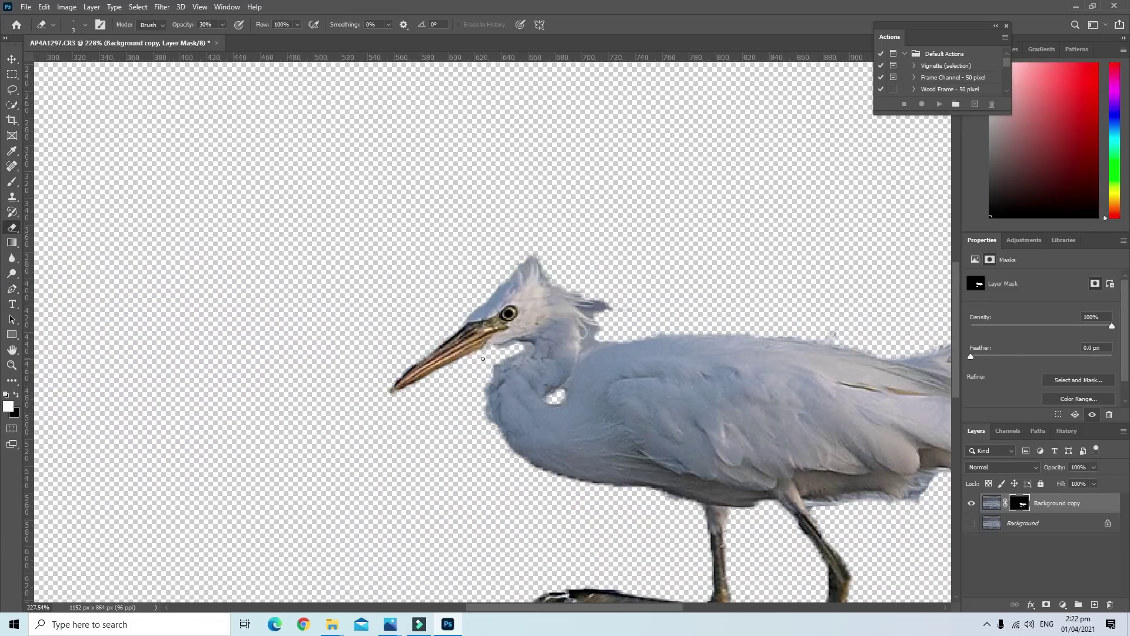
scroll(598, 353, "up", 2)
scroll(650, 318, "up", 2)
scroll(601, 325, "up", 1)
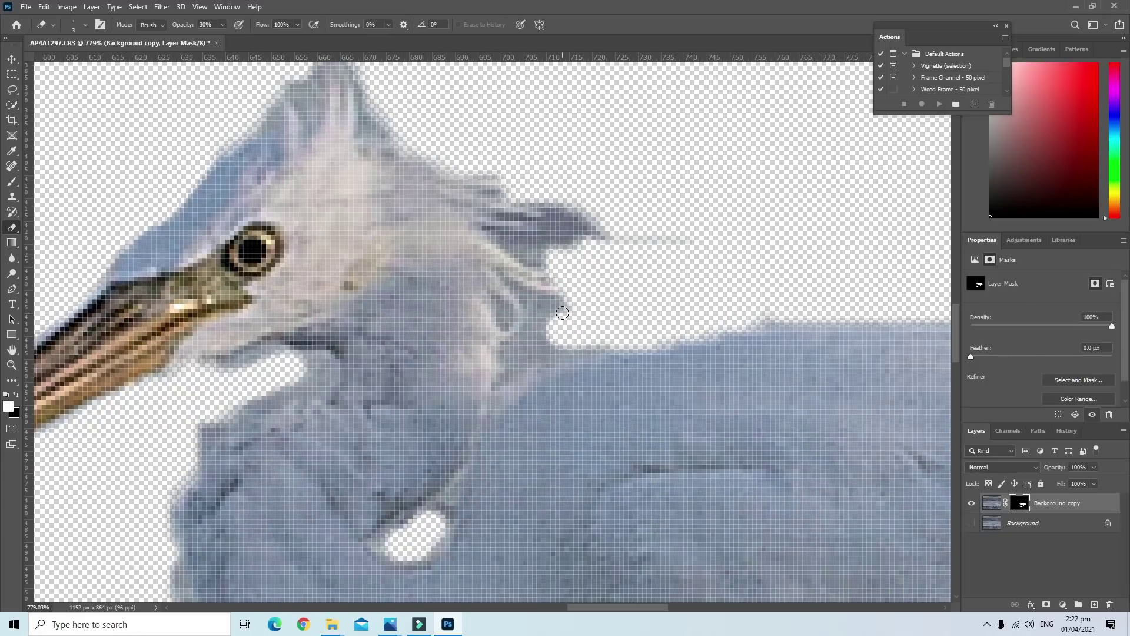
mouse_move(560, 317)
left_mouse_down()
mouse_move(564, 305)
mouse_move(497, 324)
mouse_move(497, 310)
mouse_move(566, 310)
mouse_move(544, 315)
mouse_move(509, 351)
mouse_move(603, 323)
mouse_move(565, 339)
left_mouse_up()
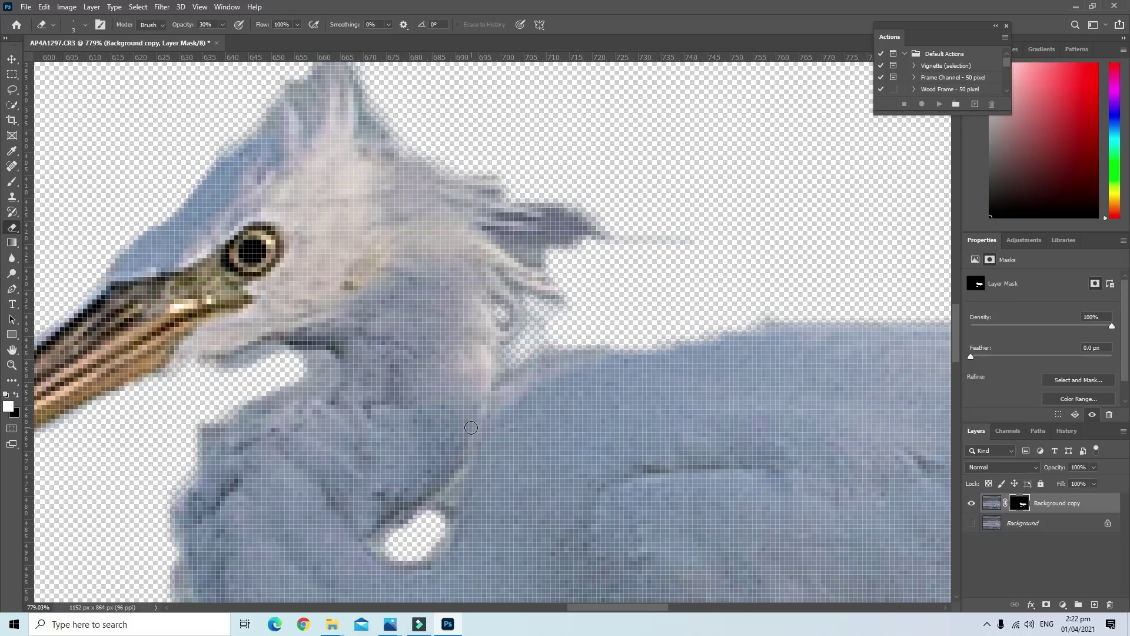
mouse_move(418, 558)
left_mouse_down()
mouse_move(428, 455)
mouse_move(390, 443)
mouse_move(451, 395)
mouse_move(430, 421)
mouse_move(448, 393)
left_mouse_up()
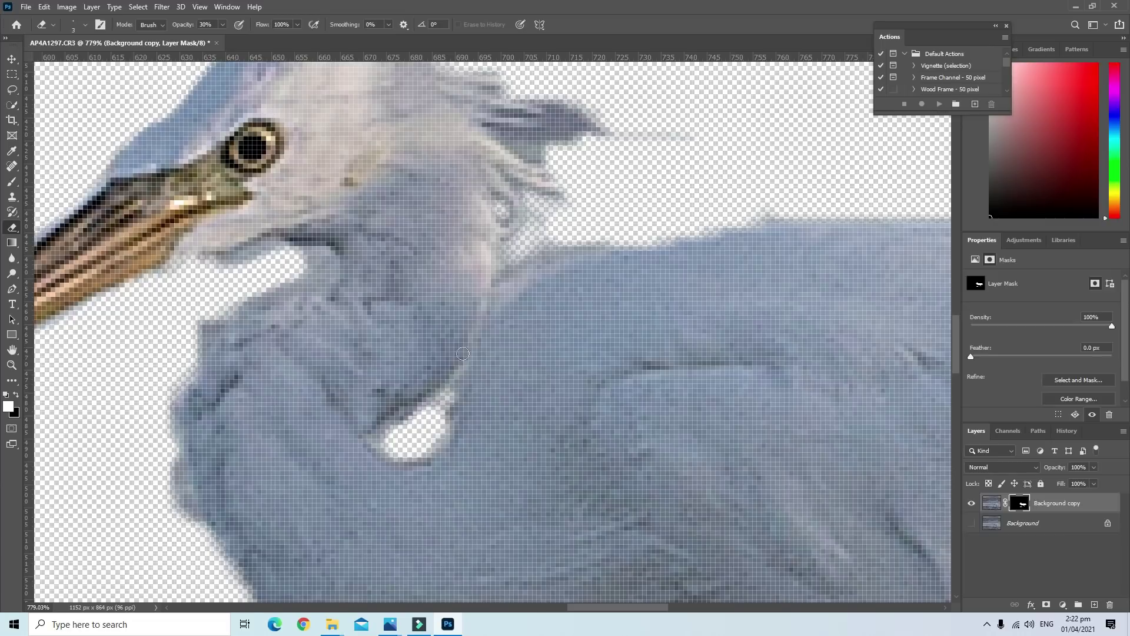
left_click_drag(506, 276, 566, 240)
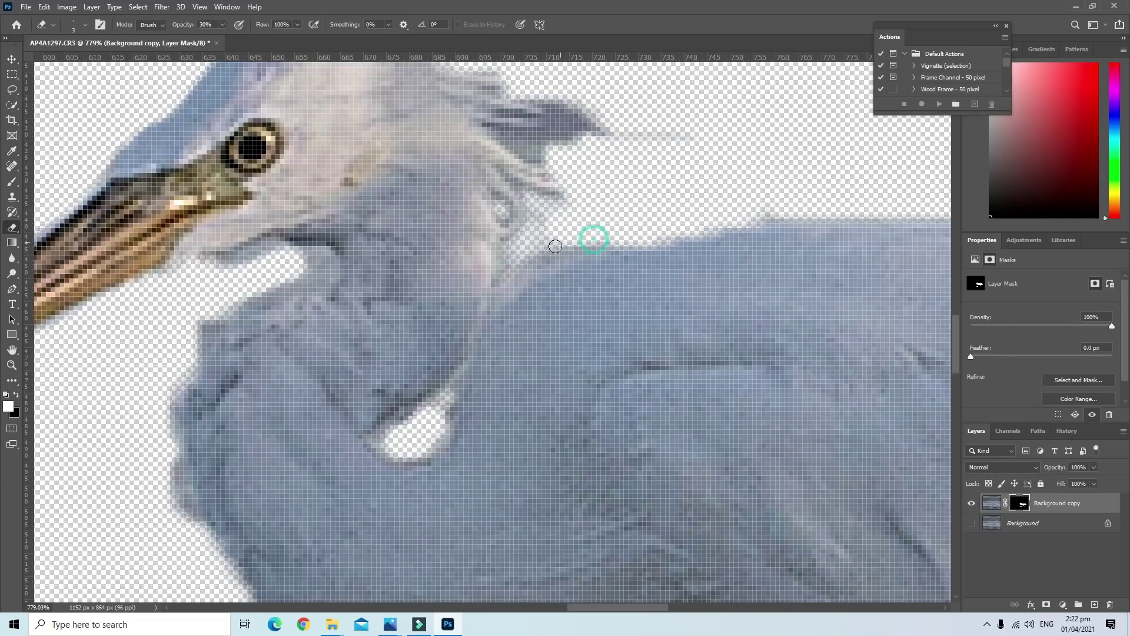
Shrink the Eraser brush to 1 px in the brush preset picker
left_click(85, 24)
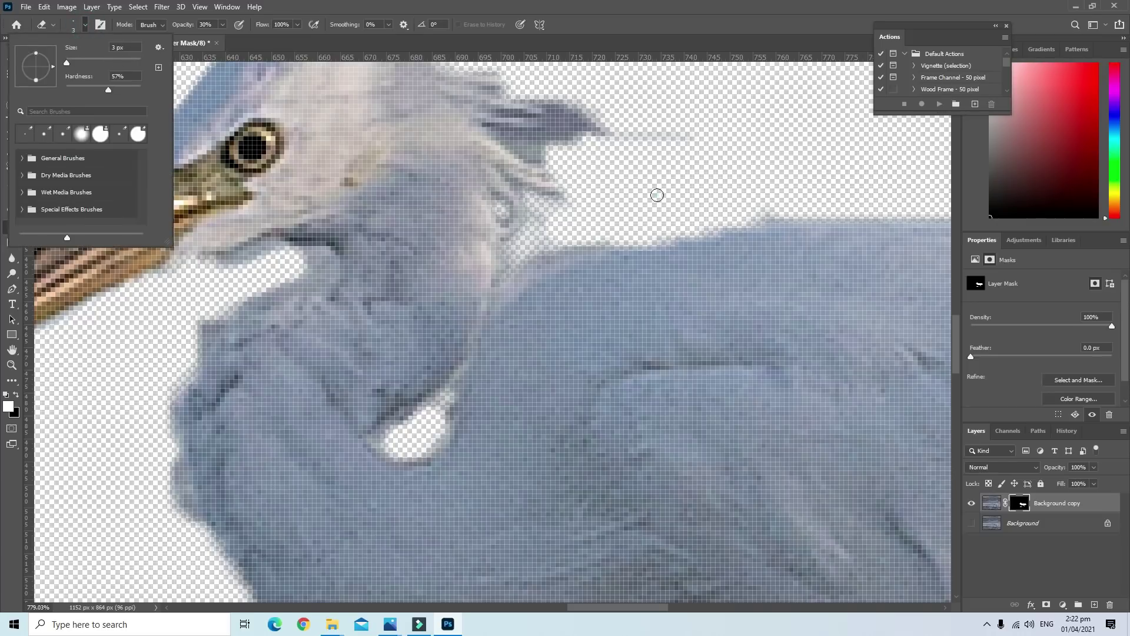
left_click(658, 194)
left_click(85, 25)
left_click_drag(66, 63, 62, 63)
left_click(623, 171)
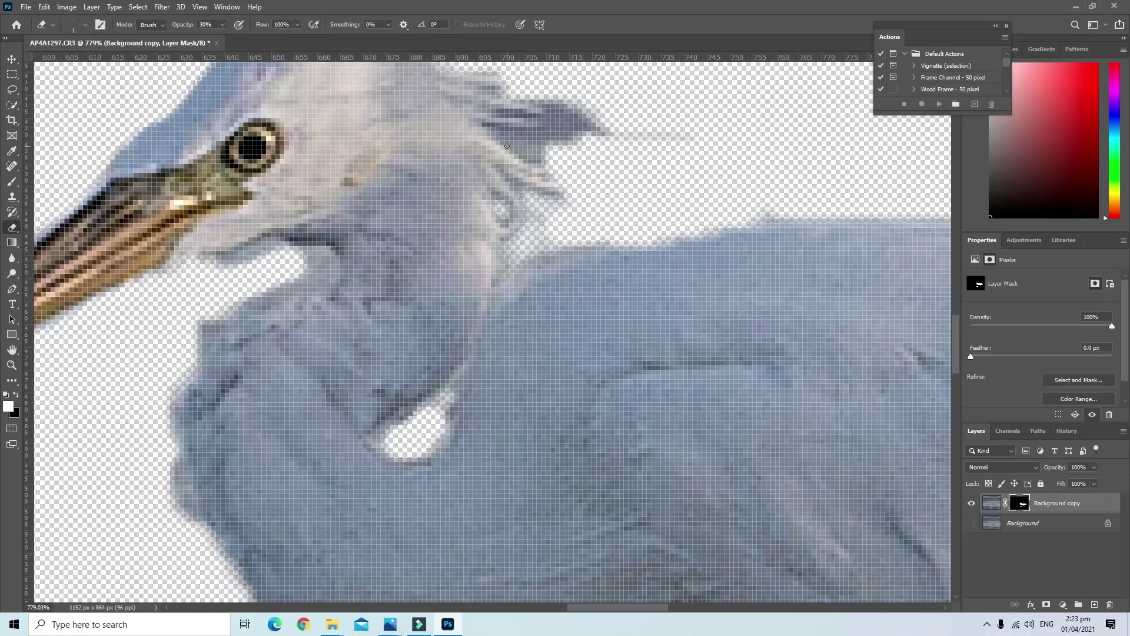
left_click(533, 147)
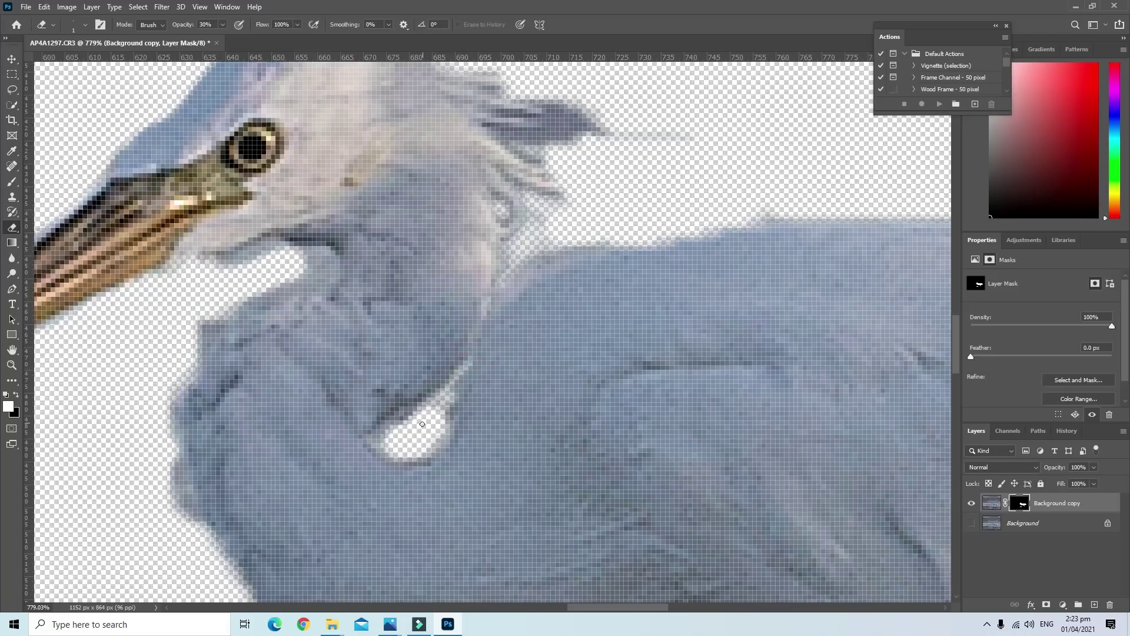
scroll(423, 424, "down", 2)
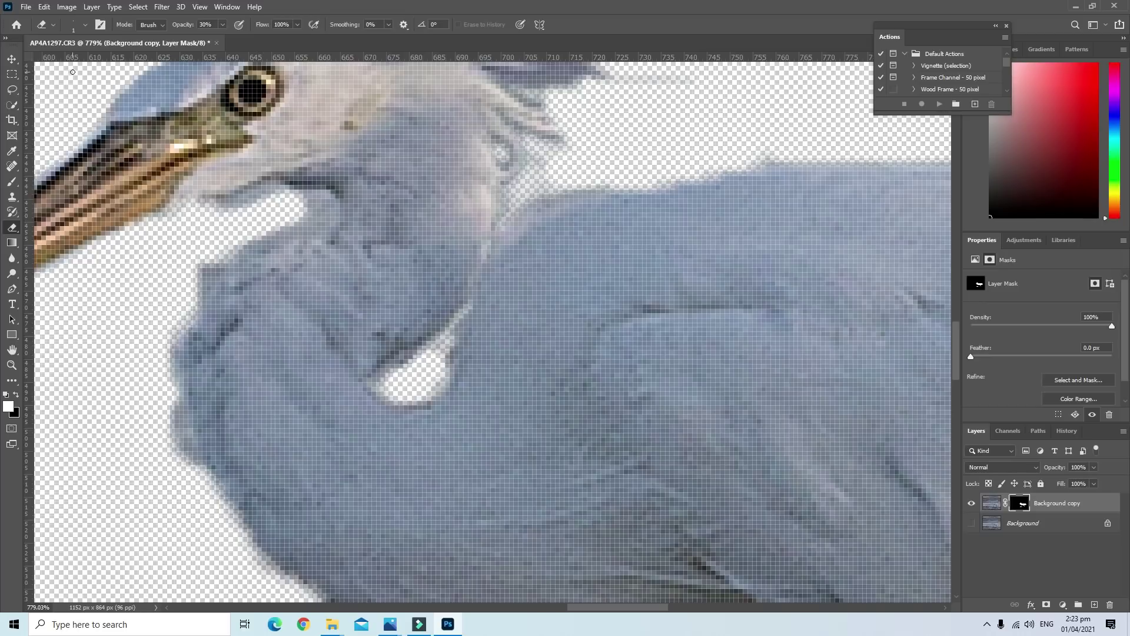
Set the Eraser to 7 px with 61% hardness and clean the gap beside the neck
left_click(83, 26)
left_click_drag(68, 59, 67, 61)
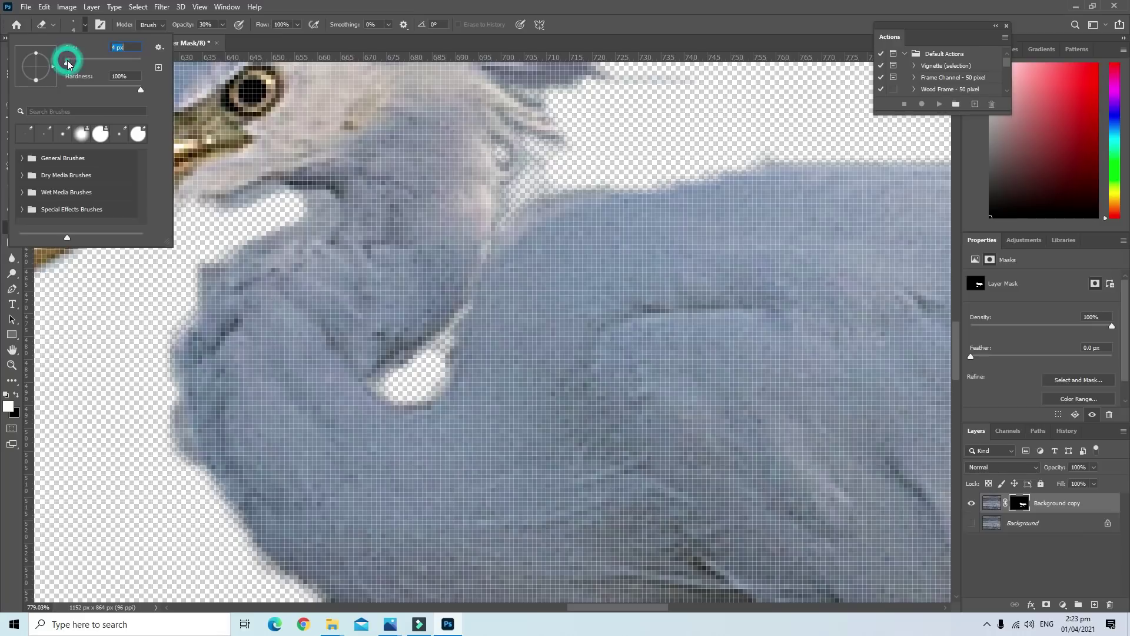
left_click(250, 215)
left_click_drag(226, 216, 314, 201)
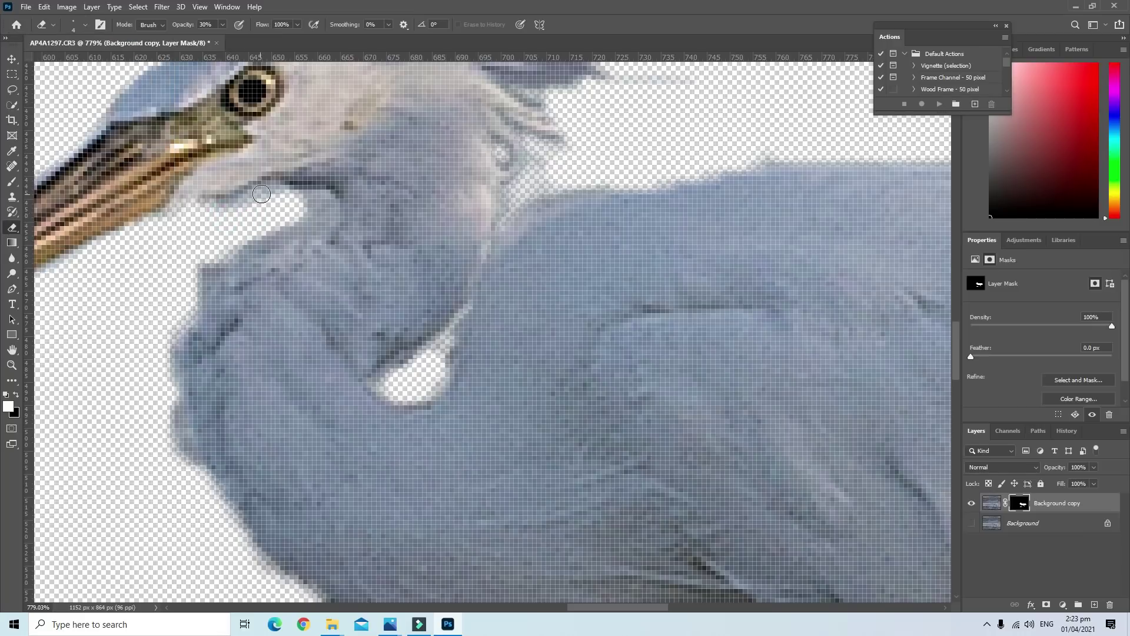
left_click_drag(313, 202, 259, 238)
left_click(85, 25)
left_click(111, 88)
left_click(276, 222)
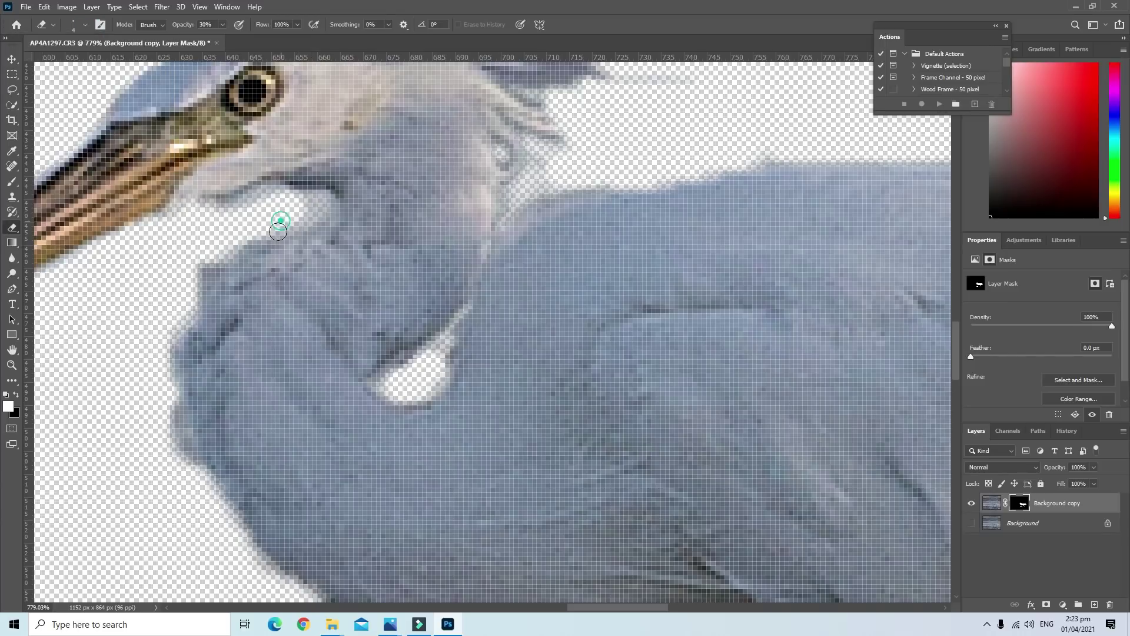
left_click_drag(321, 212, 316, 202)
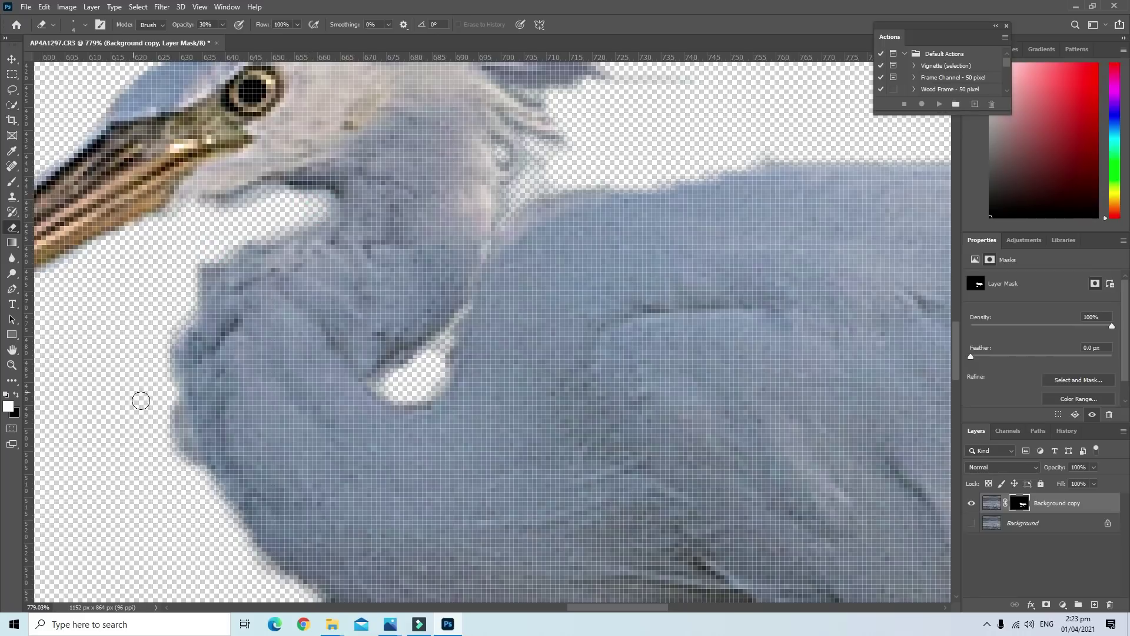
Erase along the crest's edges, including its upper-left side
scroll(63, 368, "up", 2)
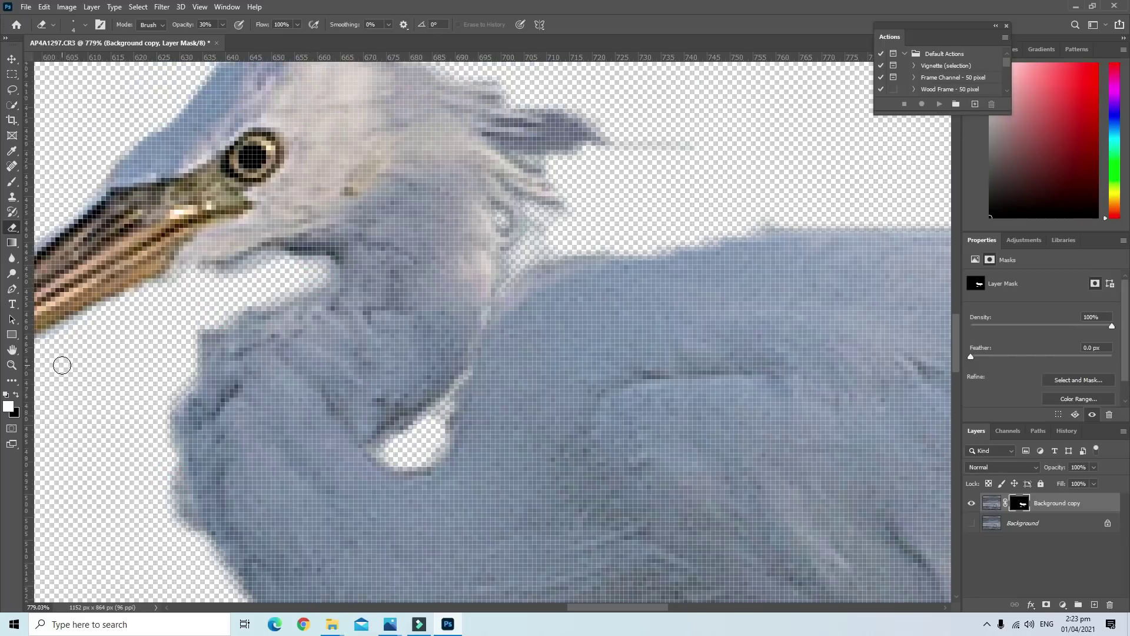
scroll(63, 368, "up", 2)
scroll(63, 368, "up", 2)
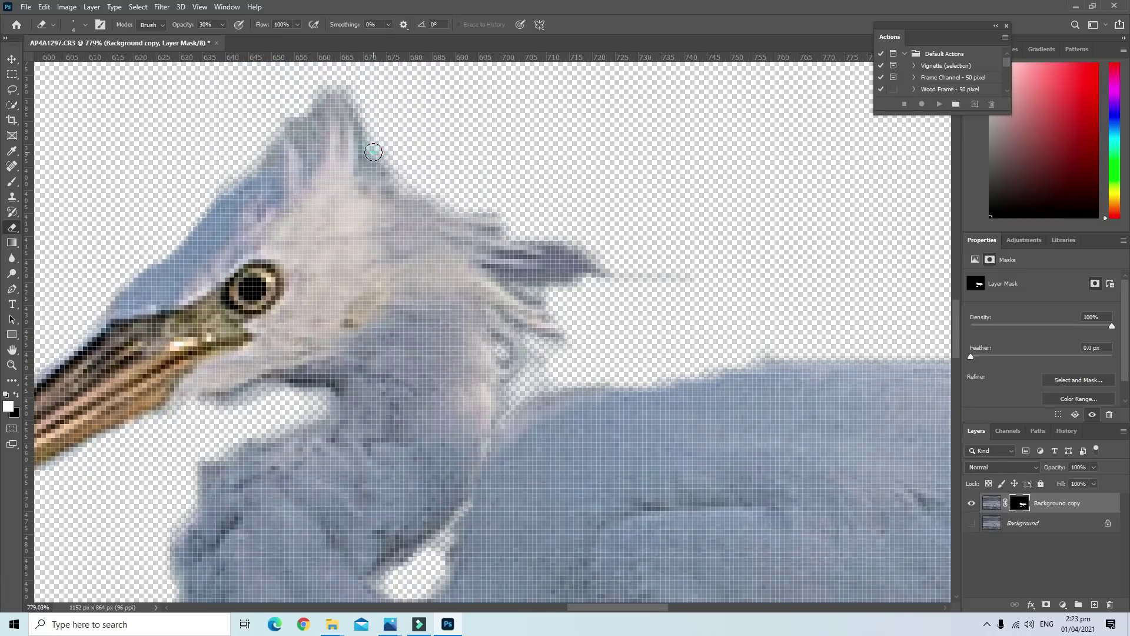
left_click_drag(380, 156, 395, 168)
left_click_drag(305, 112, 299, 108)
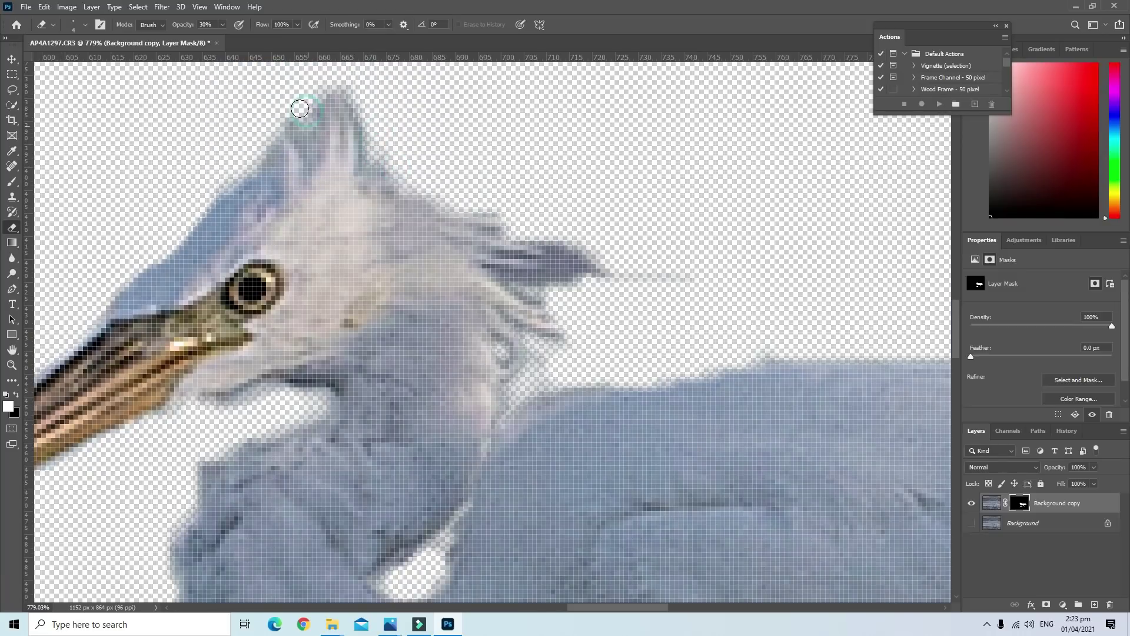
Switch the brush to 2 px and soften the head's top edge and crest tip
left_click(75, 27)
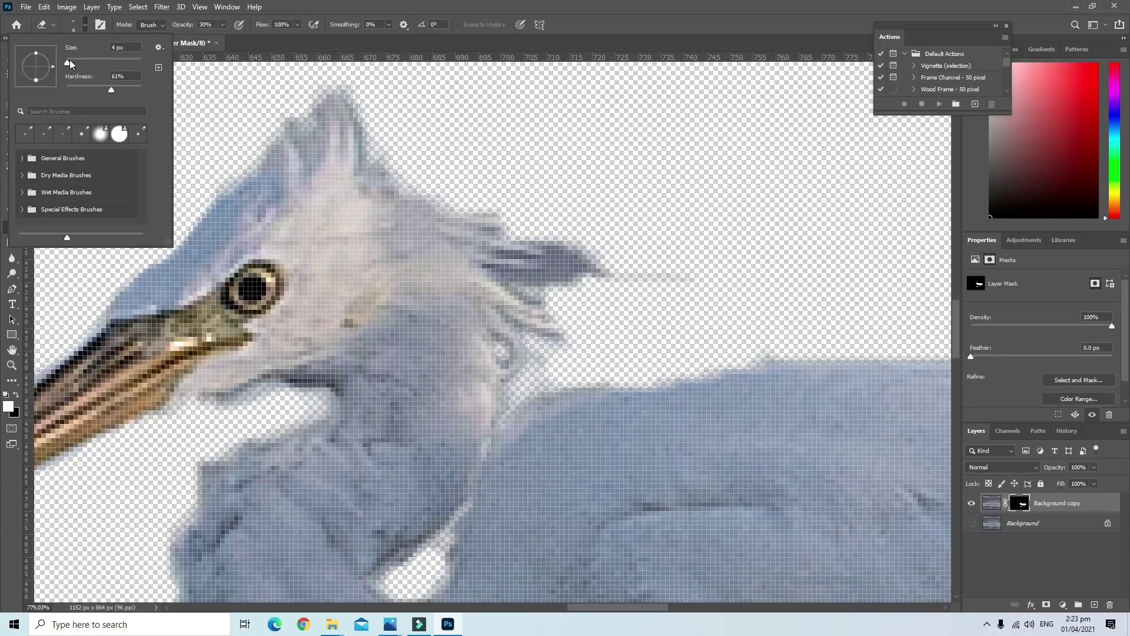
left_click_drag(68, 59, 68, 62)
type("2")
key("Return")
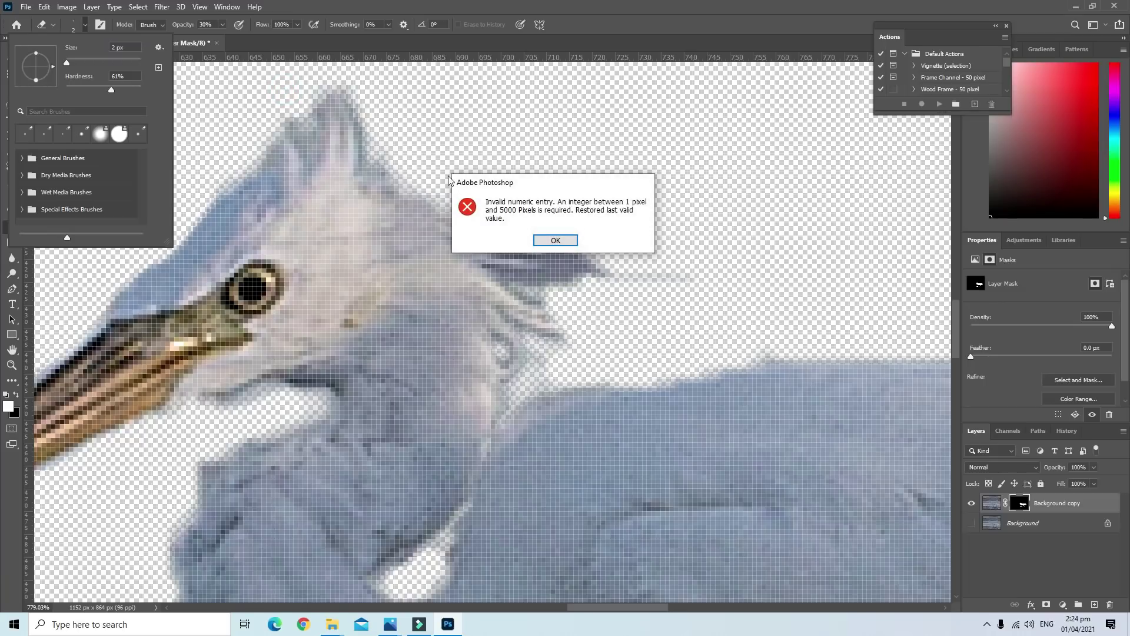
key("Return")
left_click_drag(308, 154, 268, 112)
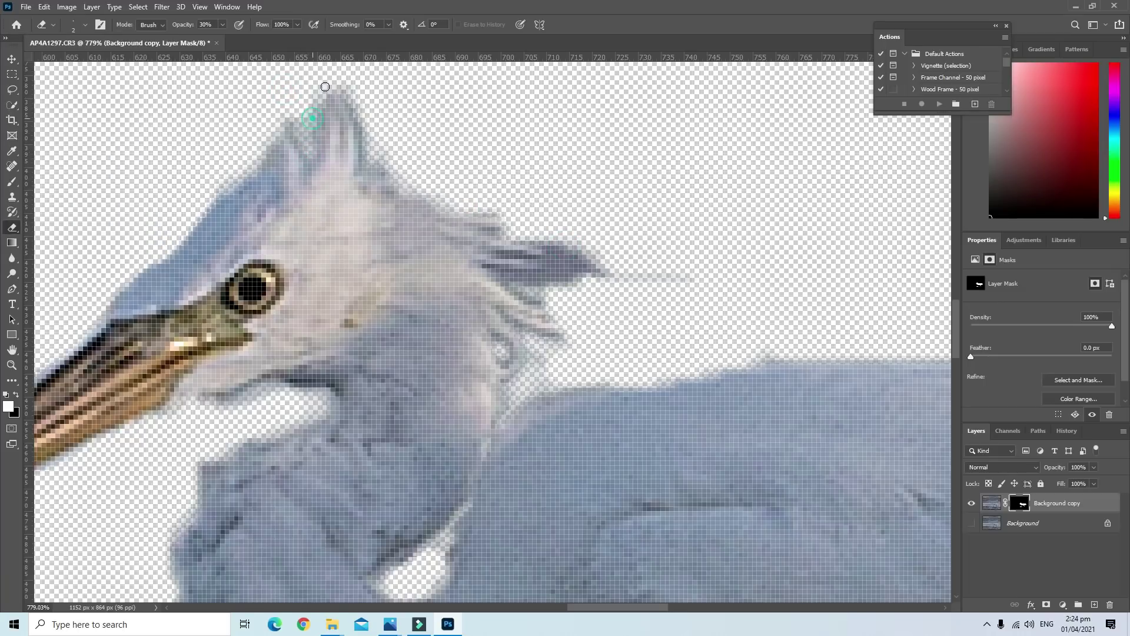
left_click_drag(363, 154, 344, 85)
scroll(103, 215, "down", 1)
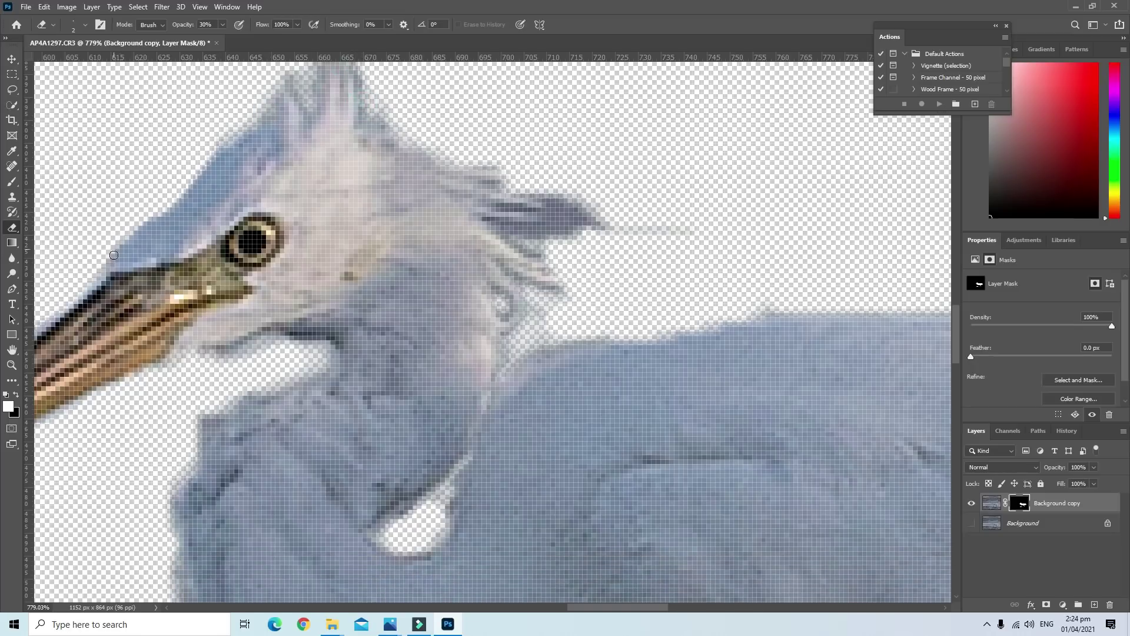
left_click_drag(102, 268, 171, 215)
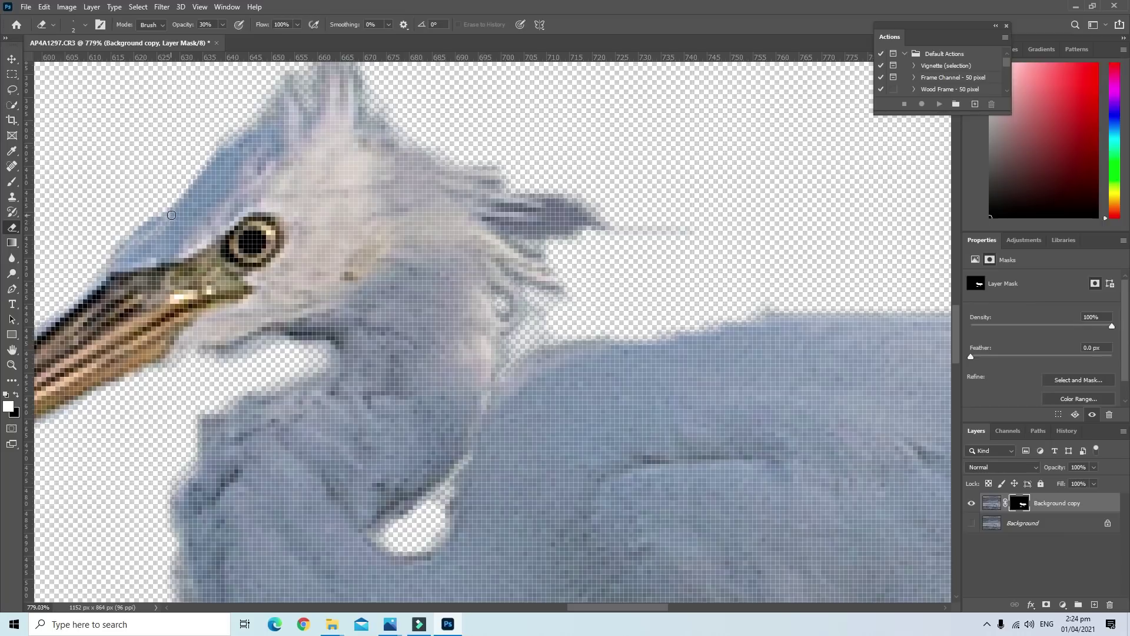
left_click_drag(115, 253, 229, 143)
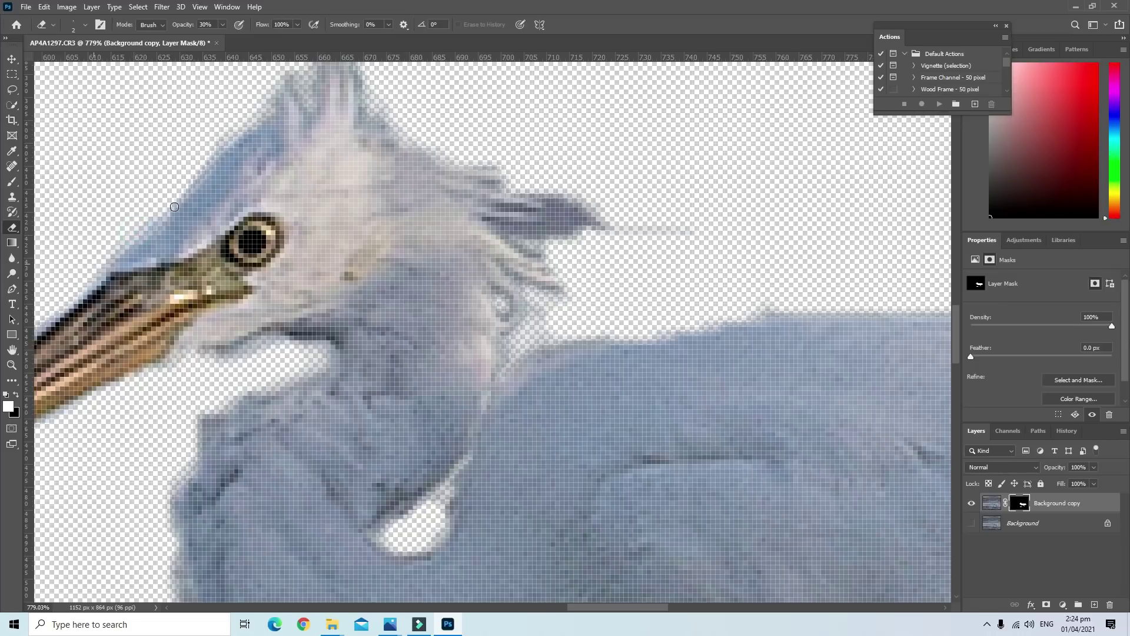
Touch up the beak's upper edge, undo the beak-tip stroke, and fit the image on screen
scroll(59, 332, "down", 3)
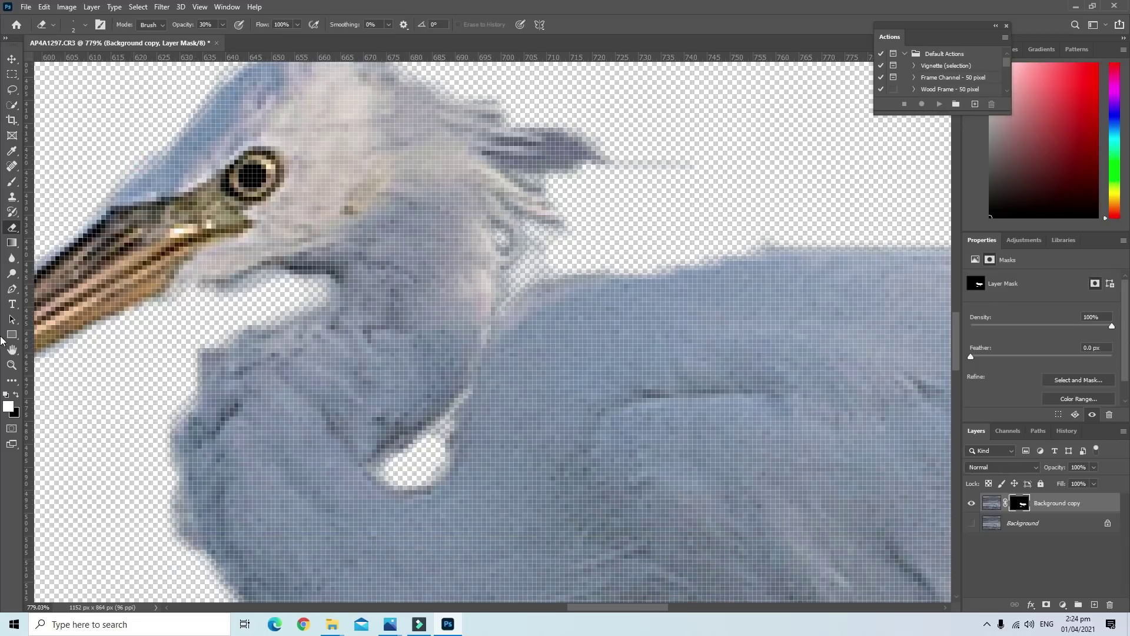
scroll(5, 341, "down", 1)
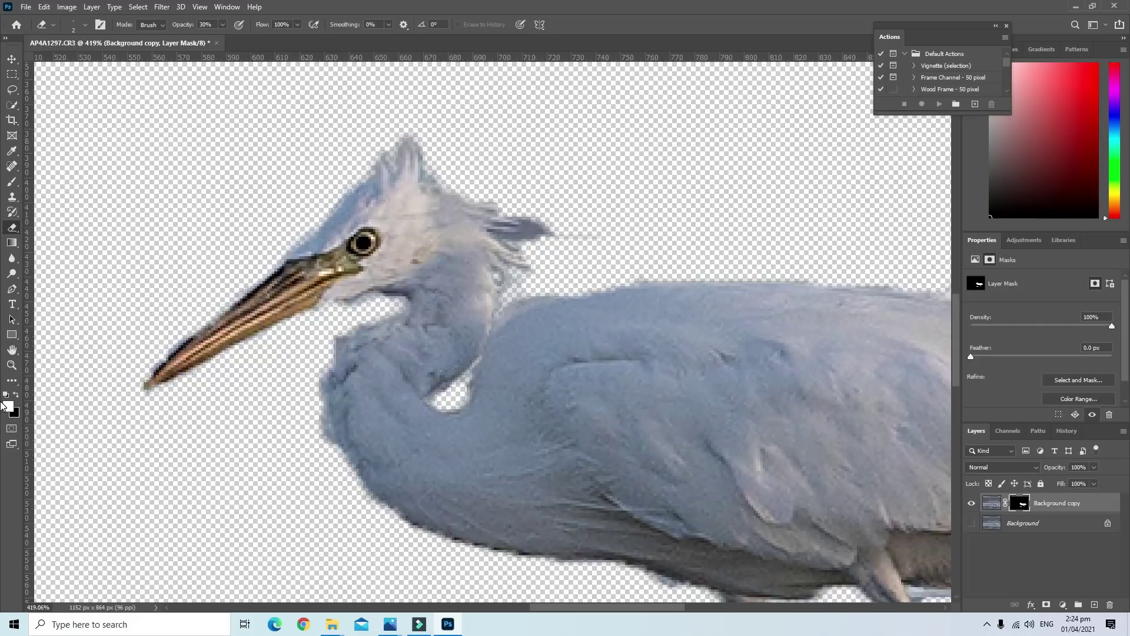
scroll(150, 461, "up", 4)
left_click_drag(619, 607, 535, 607)
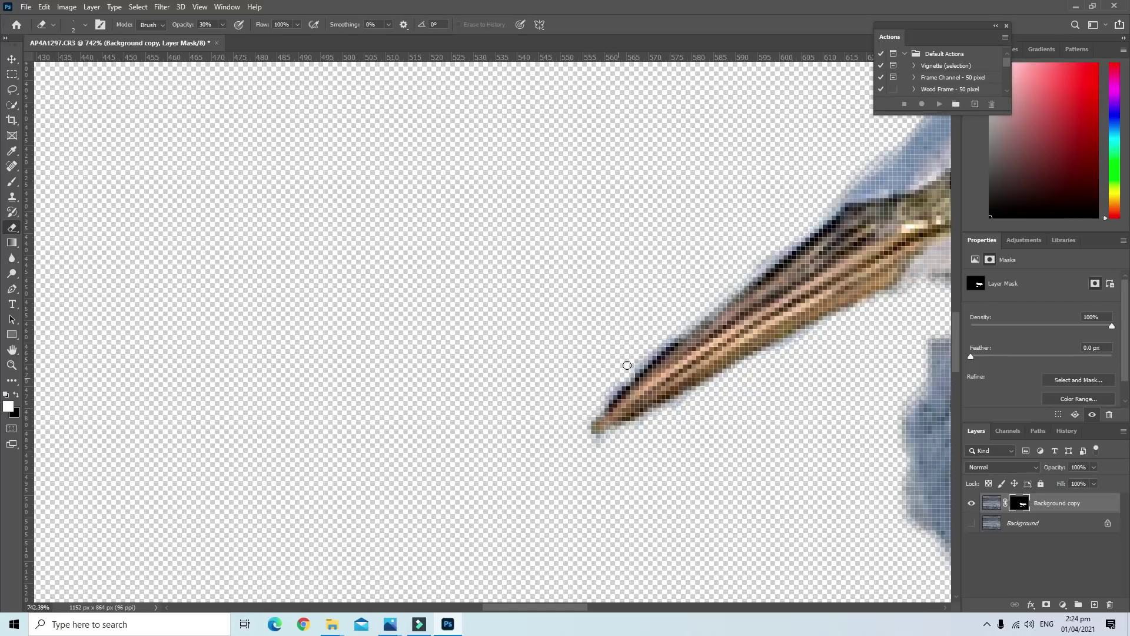
left_click(666, 331)
left_click(597, 445)
key("ctrl+z")
key("ctrl+0")
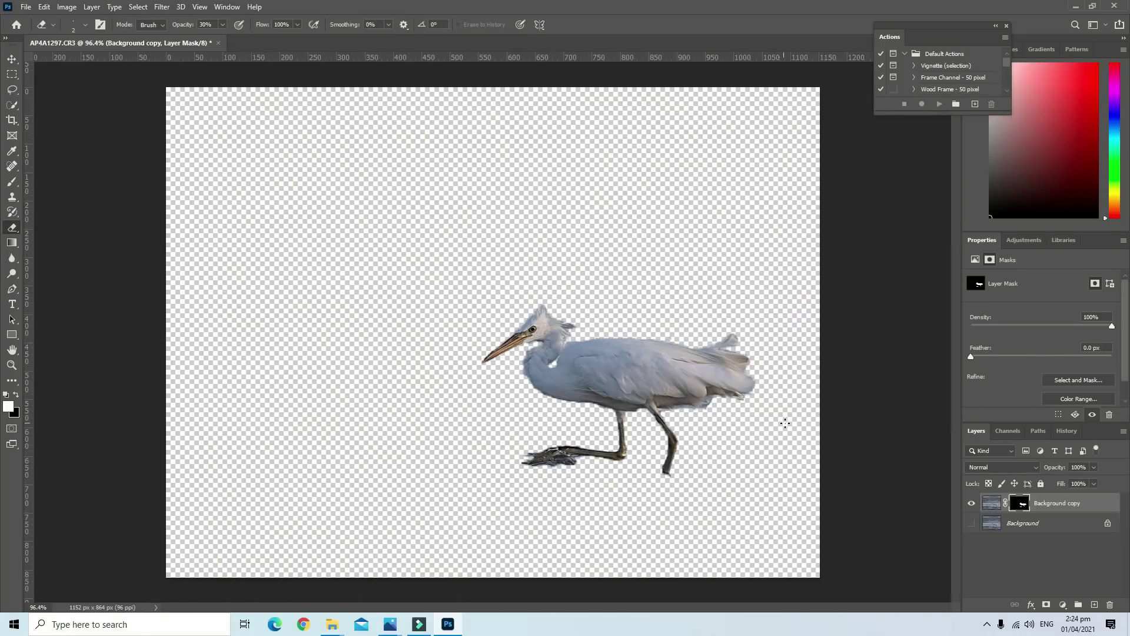
Erase the faint fringe along the heron's lower feather edge
scroll(785, 422, "up", 5)
scroll(788, 430, "up", 3)
scroll(706, 434, "up", 2)
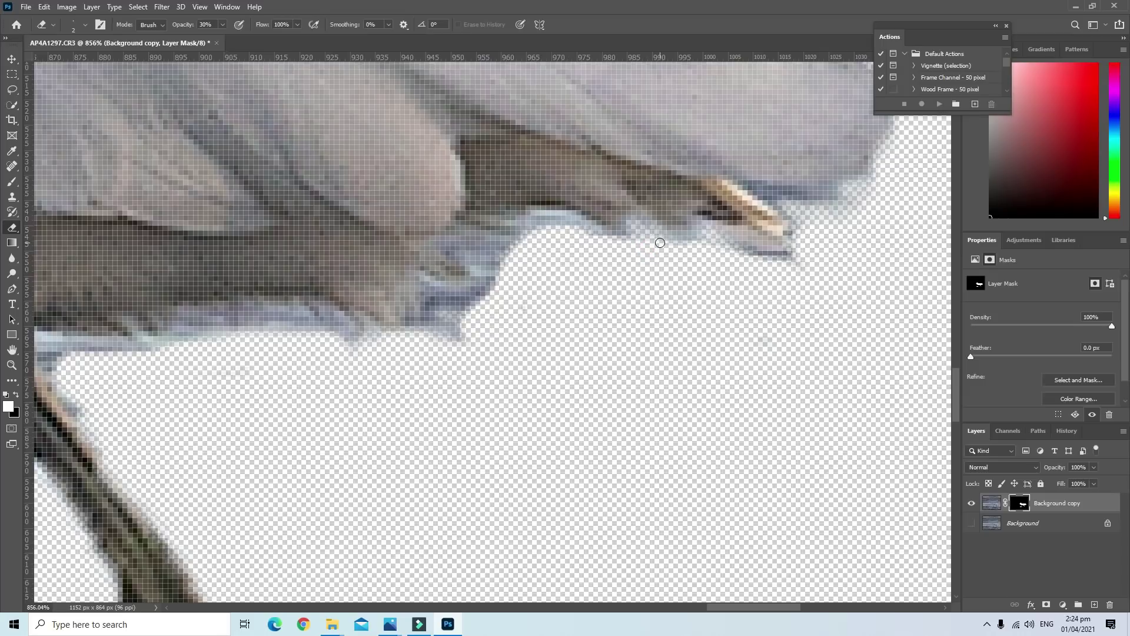
left_click(724, 262)
left_click(338, 336)
left_click(356, 336)
left_click(321, 327)
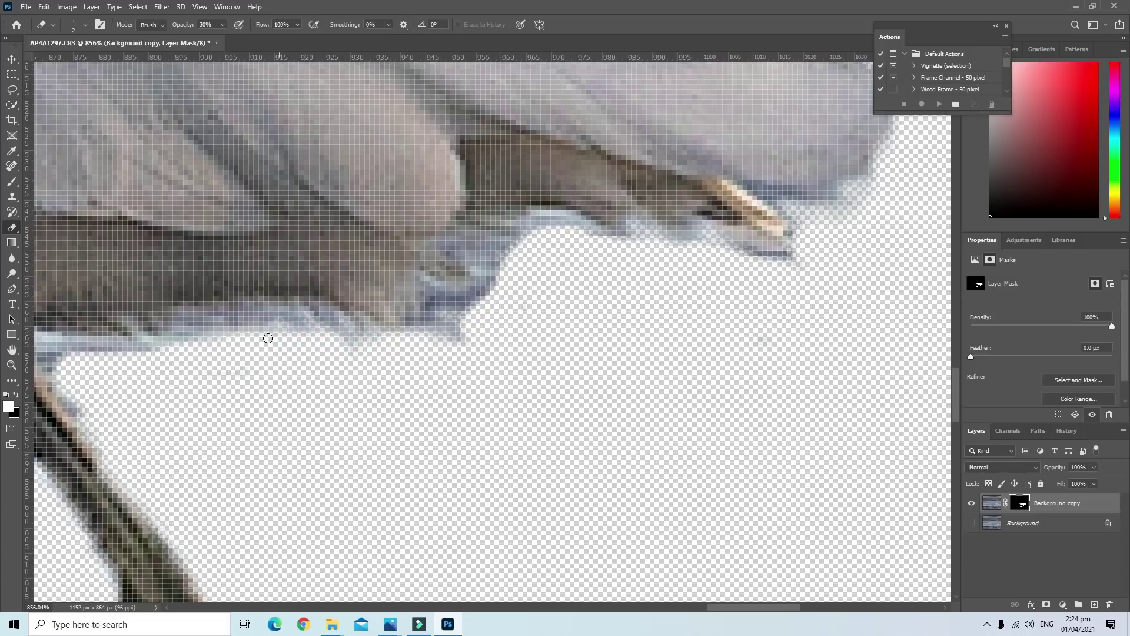
left_click(142, 347)
left_click_drag(142, 350, 77, 346)
left_click(151, 358)
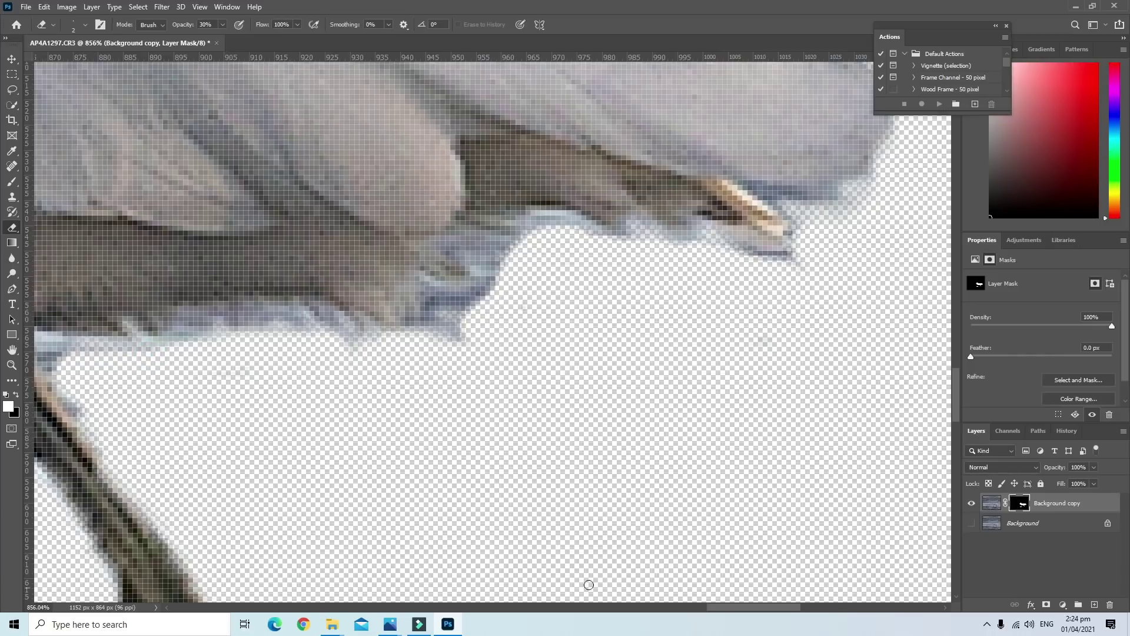
Clean the mask where the leg meets the body and under the feathers, then zoom out
left_click_drag(724, 607, 698, 607)
left_click(370, 348)
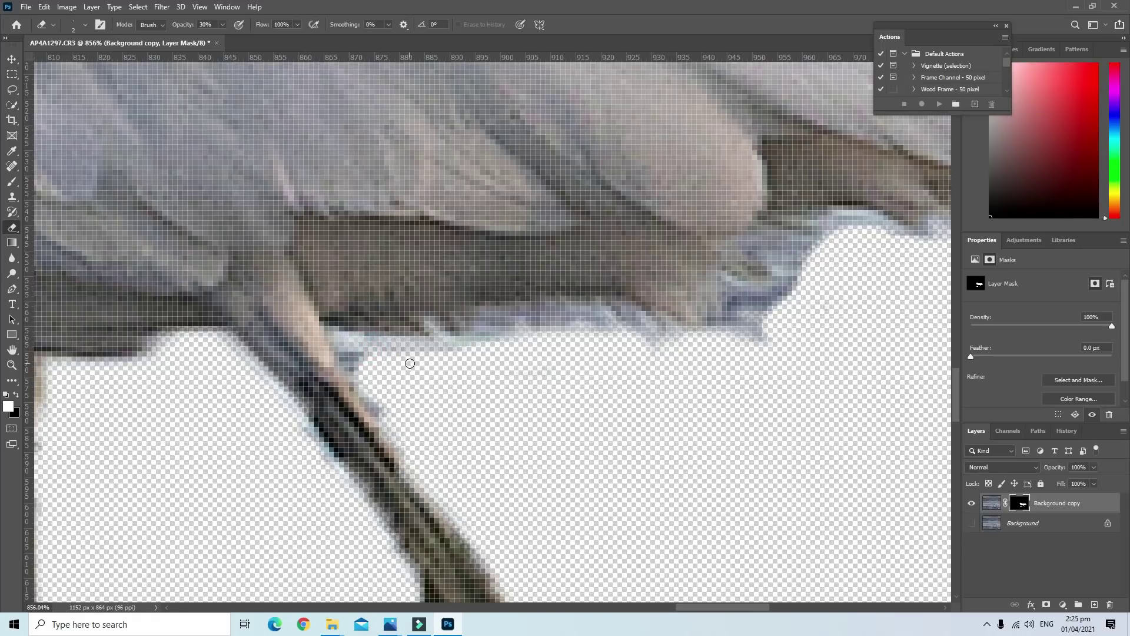
left_click(350, 343)
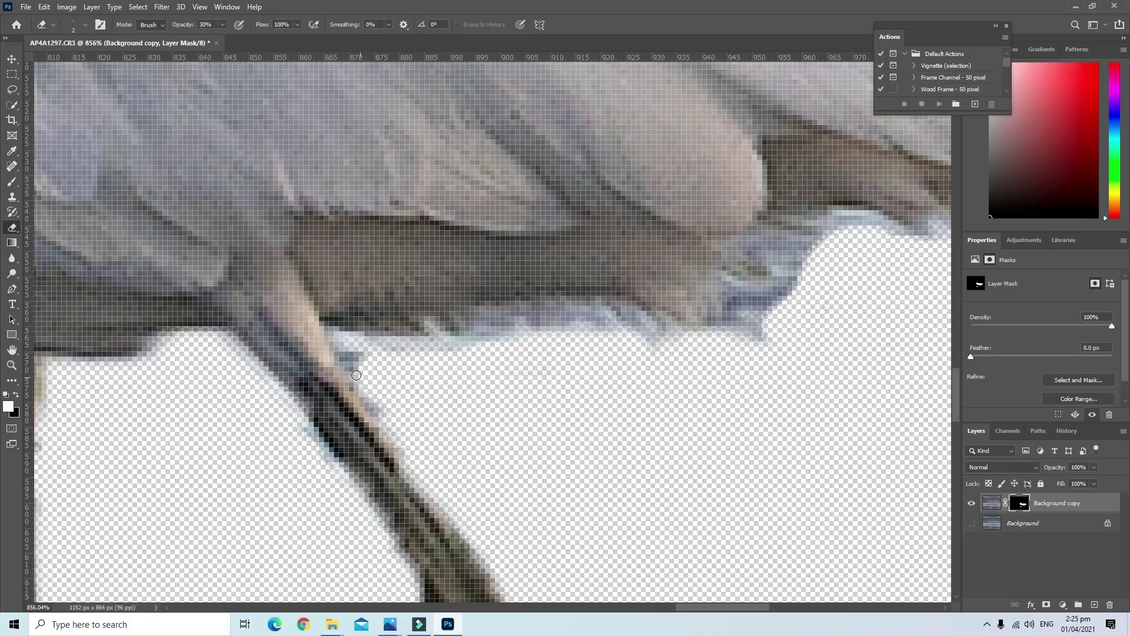
left_click(296, 431)
left_click(848, 226)
left_click(846, 229)
scroll(856, 287, "down", 2)
scroll(856, 287, "down", 2)
scroll(856, 287, "down", 1)
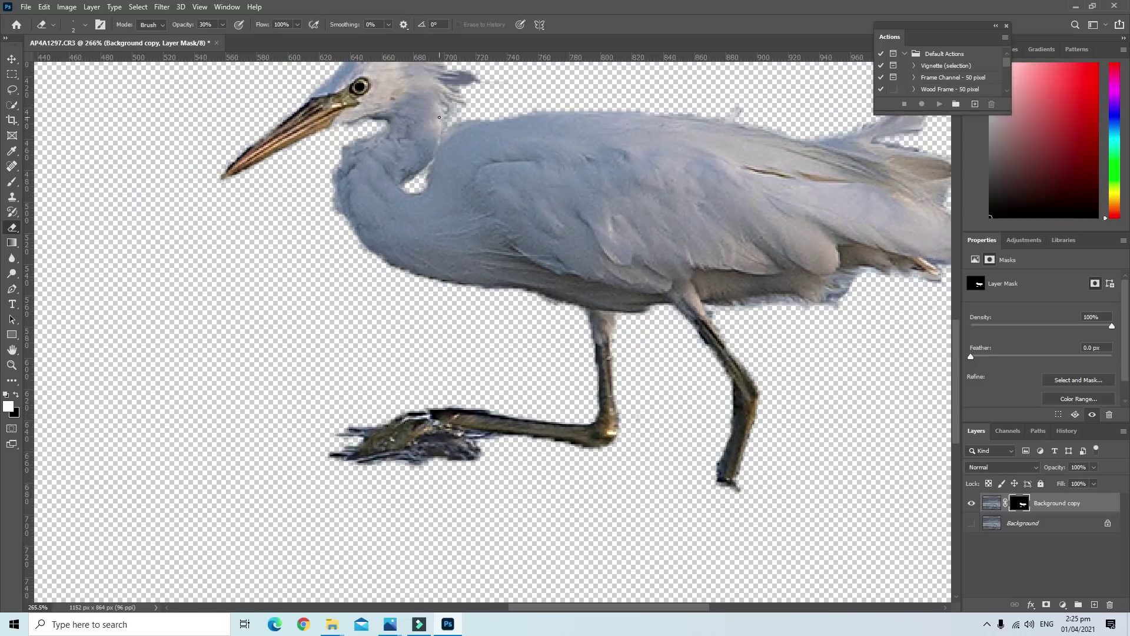
scroll(406, 124, "down", 1)
Show the Background layer, toggle Background copy off and on to compare, then reselect it
scroll(400, 141, "down", 2)
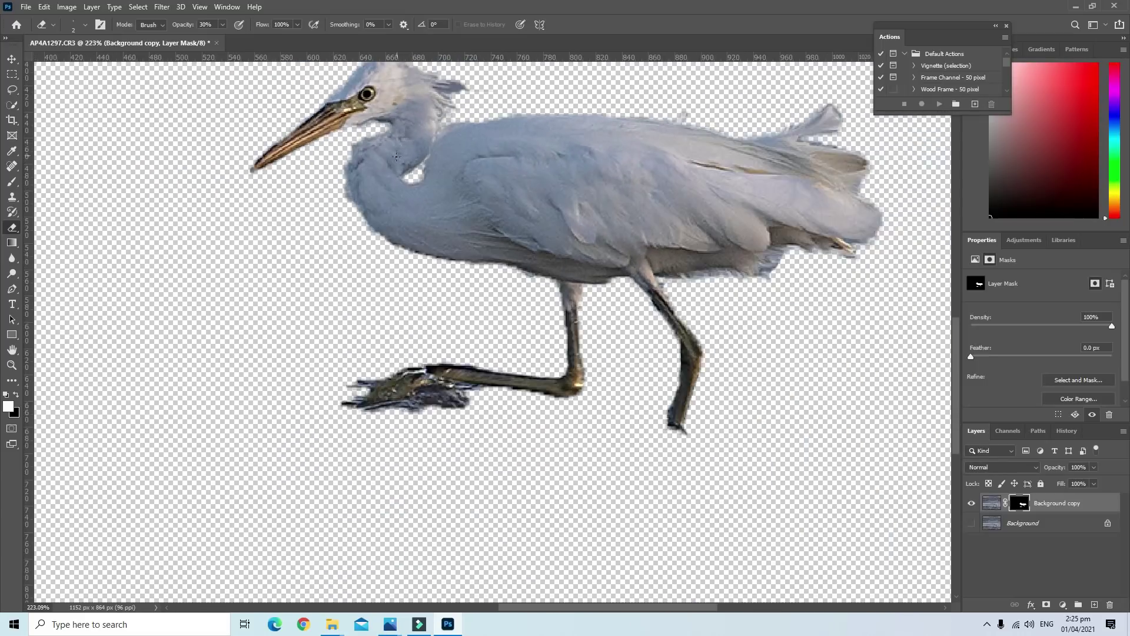
scroll(394, 162, "down", 2)
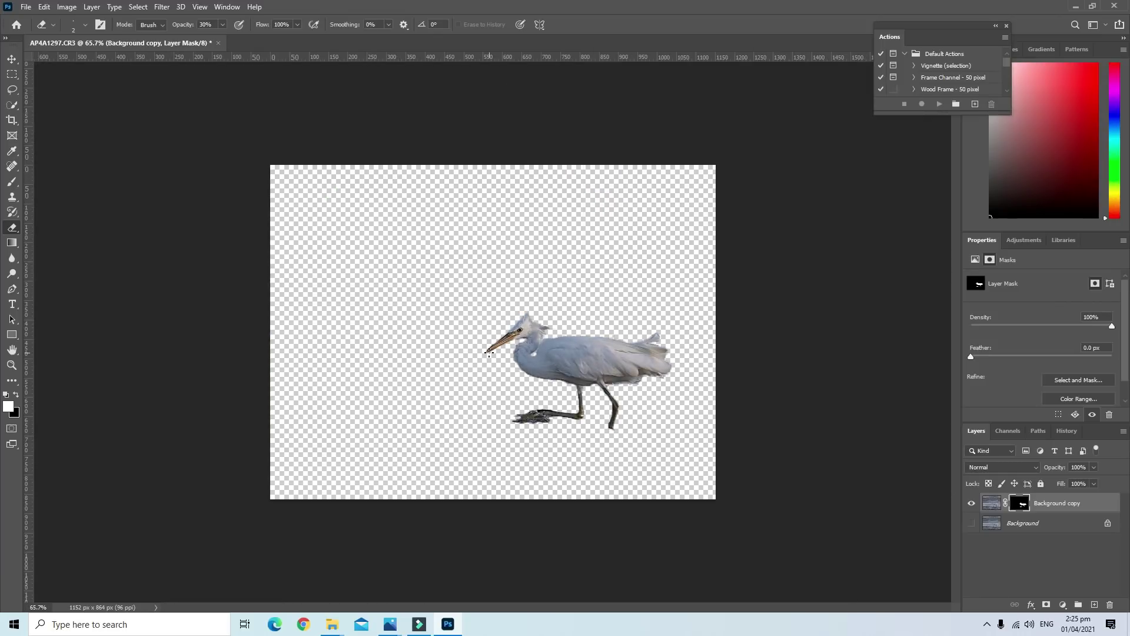
left_click(971, 523)
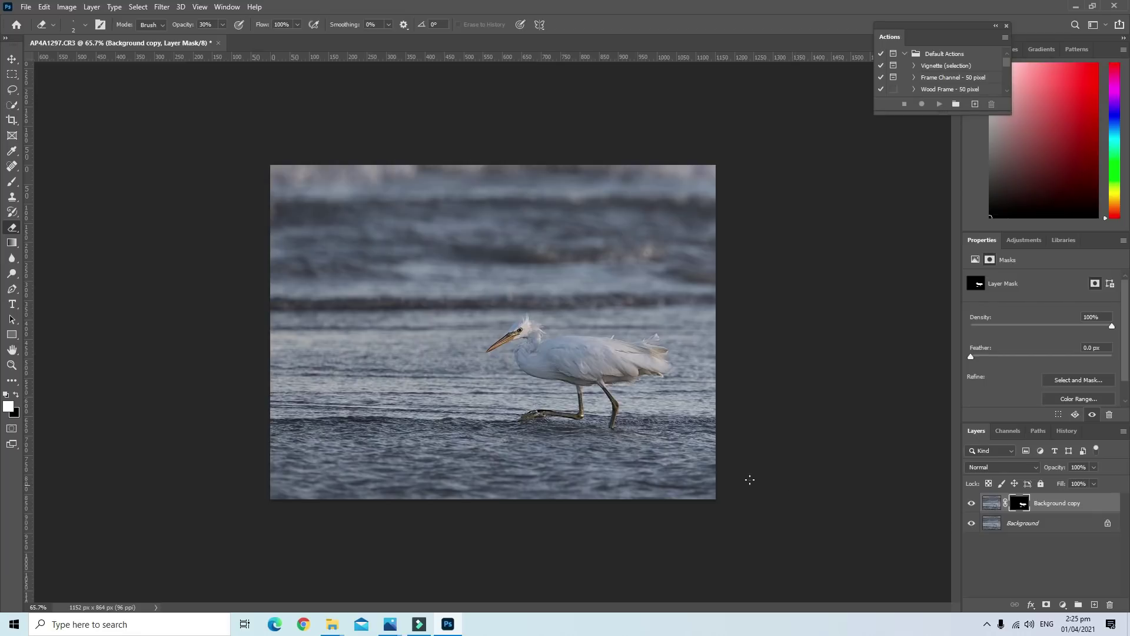
left_click(1034, 525)
left_click(972, 504)
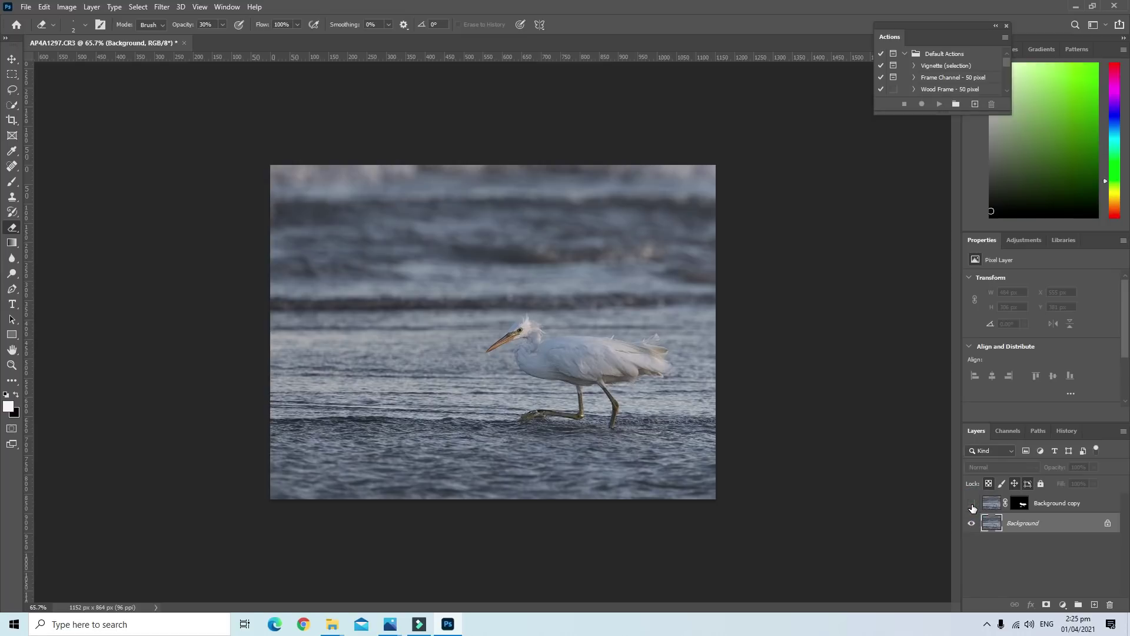
left_click(972, 506)
left_click(972, 505)
left_click(972, 505)
left_click(1053, 505)
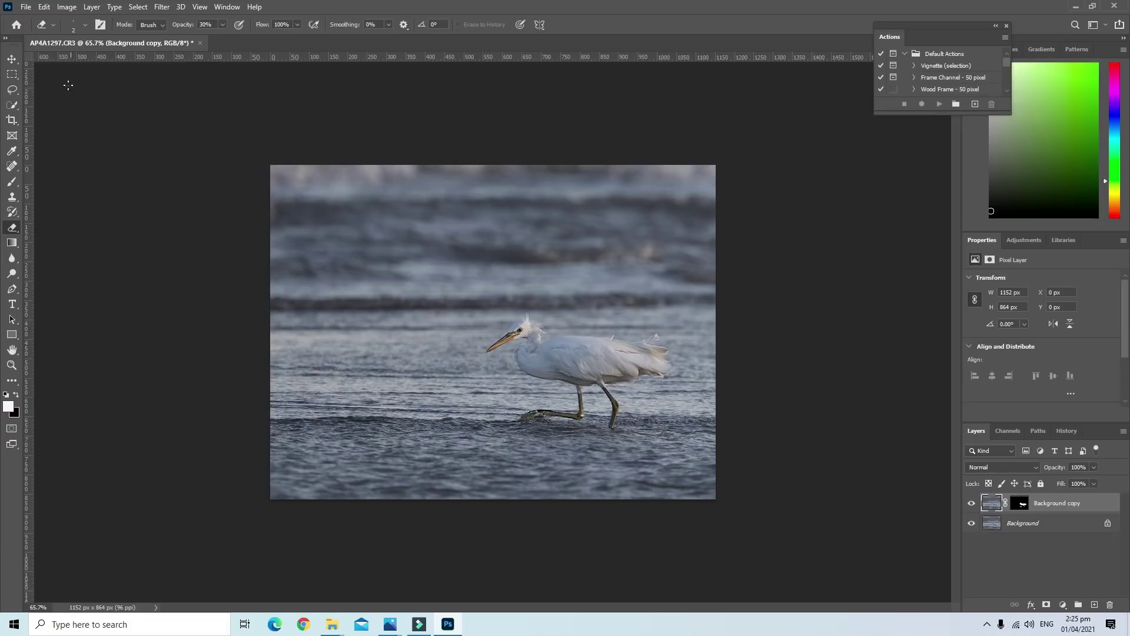
Open Brightness/Contrast and try brightness values from 150 down to 0
left_click(67, 6)
mouse_move(84, 37)
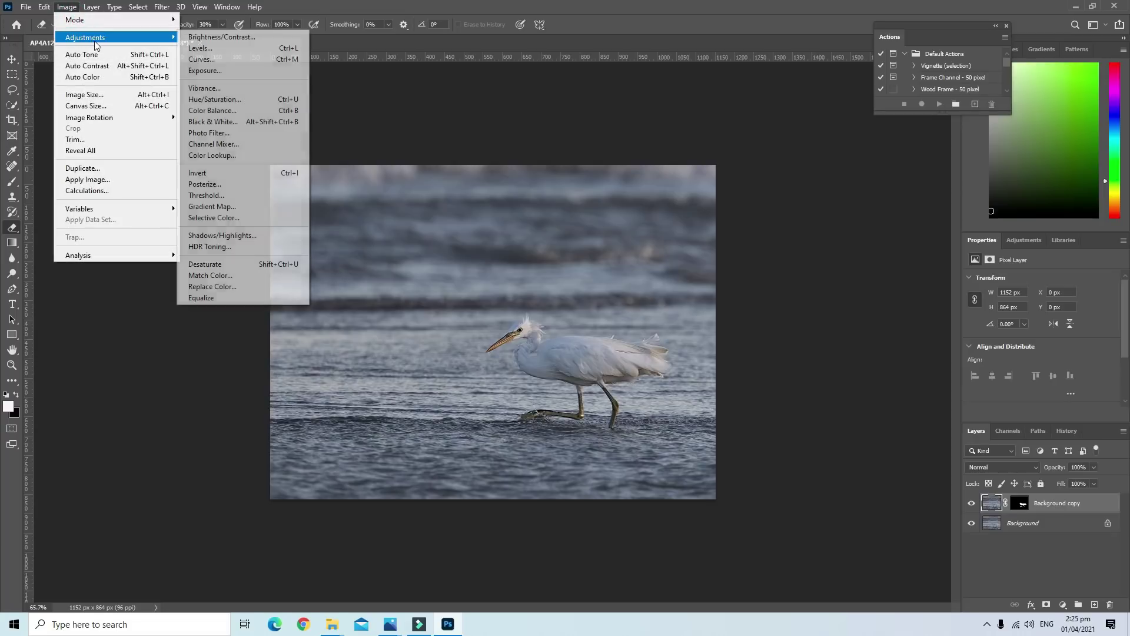
left_click(189, 38)
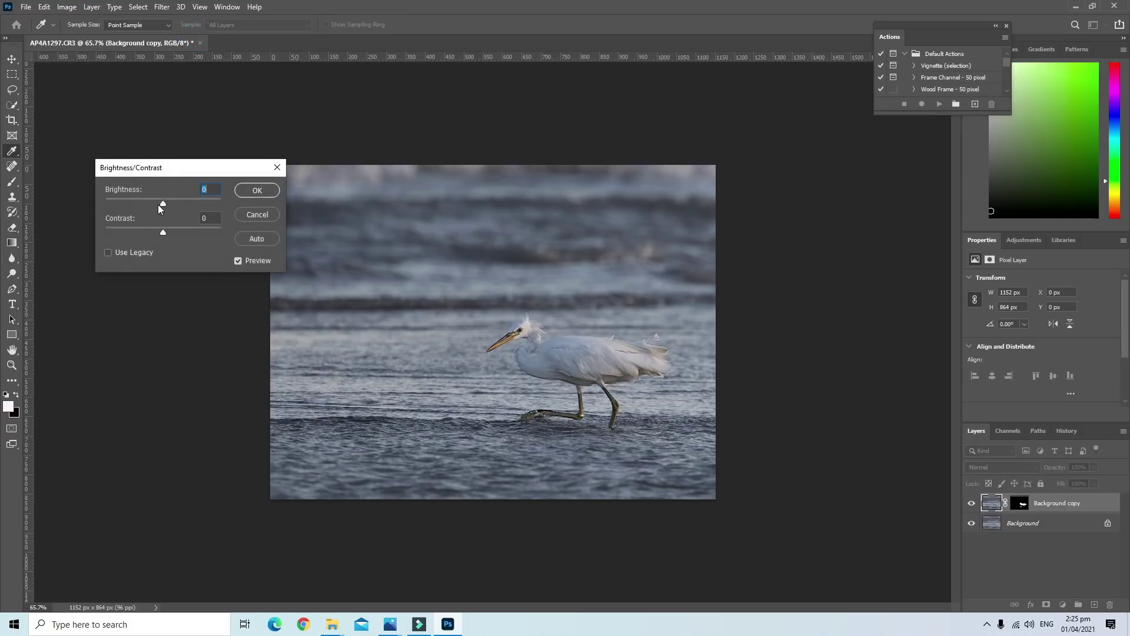
left_click_drag(162, 204, 230, 210)
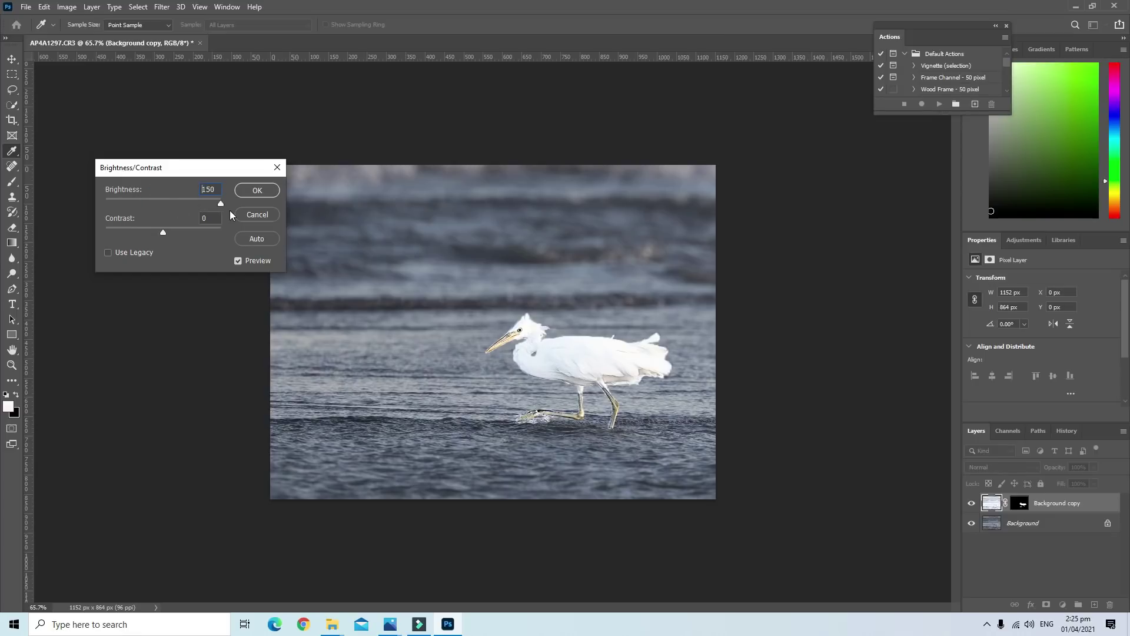
key("ctrl+z")
key("ctrl+z")
left_click_drag(221, 203, 175, 207)
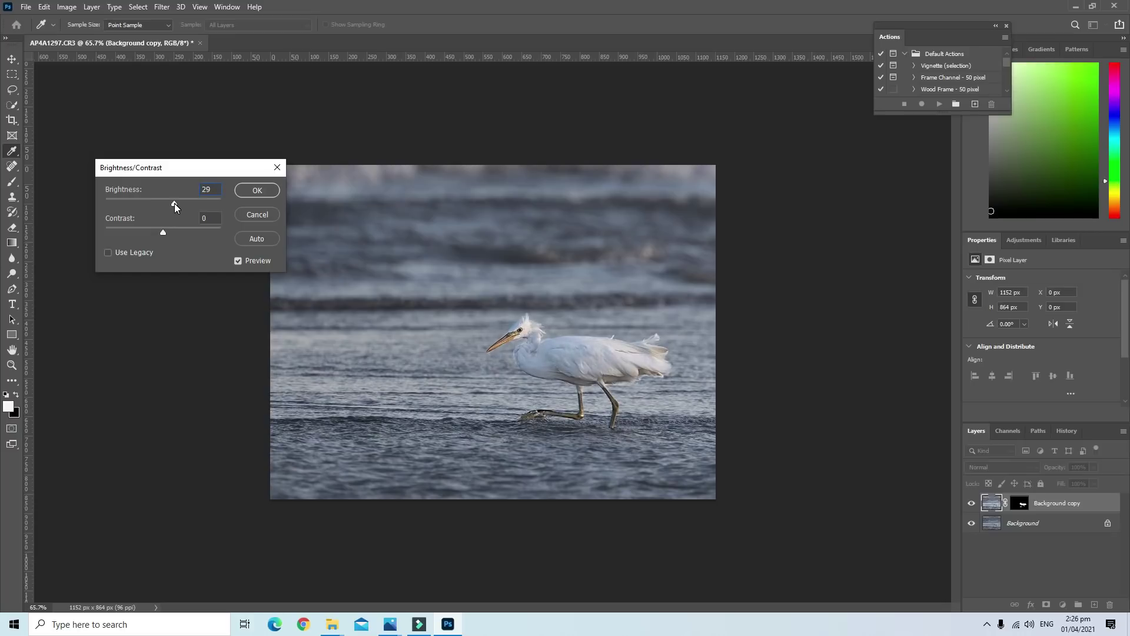
left_click_drag(175, 207, 173, 206)
left_click_drag(173, 203, 165, 204)
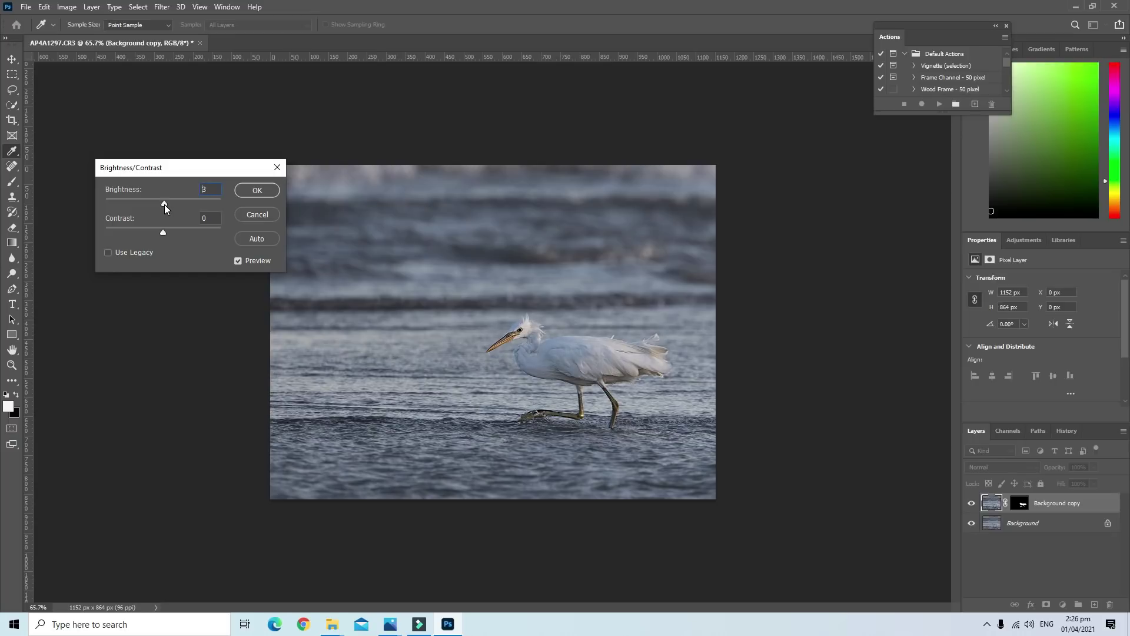
left_click(169, 204)
left_click_drag(158, 204, 167, 204)
left_click_drag(168, 205, 164, 205)
left_click(166, 206)
left_click_drag(166, 208, 166, 208)
Settle on Brightness 3 with Contrast 0 and apply it
mouse_move(161, 232)
left_mouse_down()
mouse_move(217, 230)
mouse_move(103, 225)
mouse_move(159, 227)
left_mouse_up()
key("Tab")
left_click(163, 205)
left_click_drag(164, 208, 163, 208)
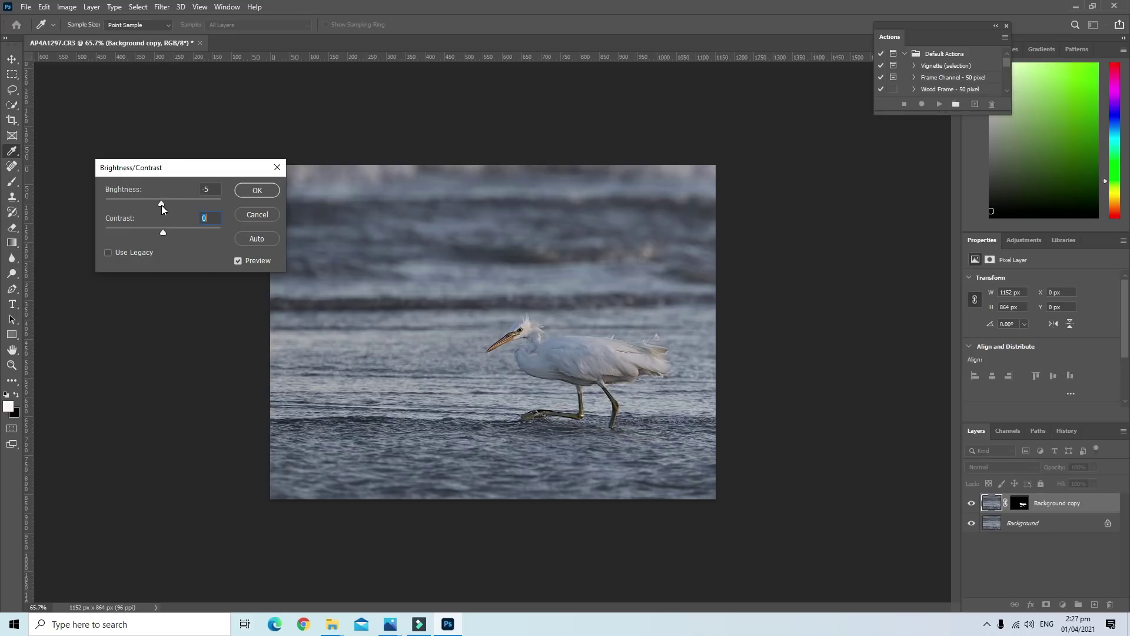
left_click_drag(161, 205, 166, 205)
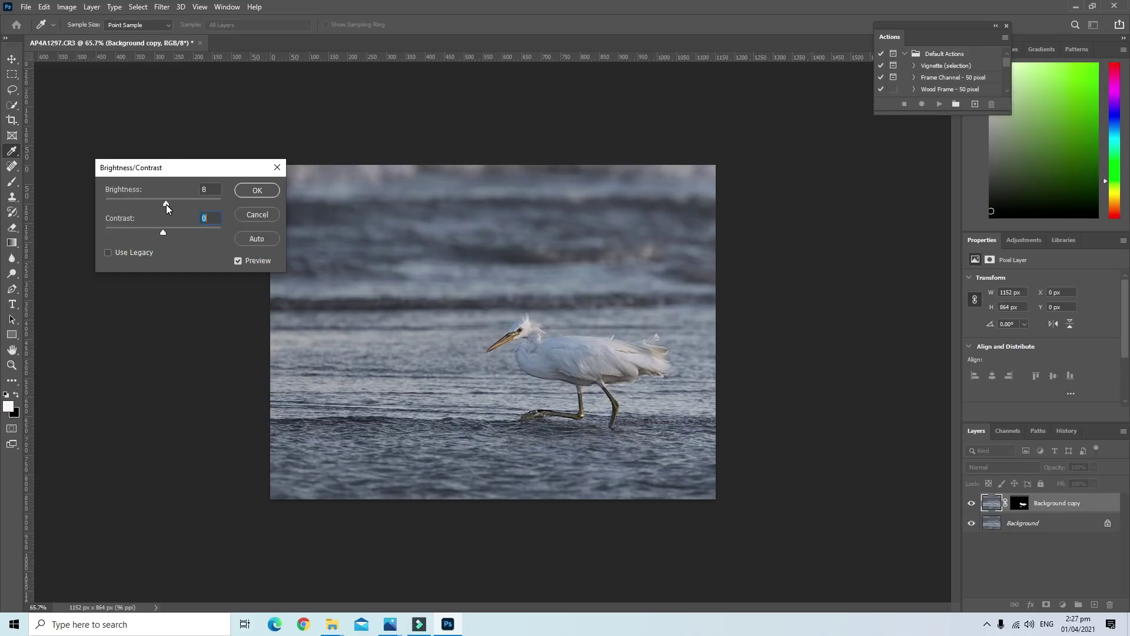
left_click_drag(166, 205, 165, 205)
key("shift+Tab")
type("3")
left_click(245, 192)
key("e")
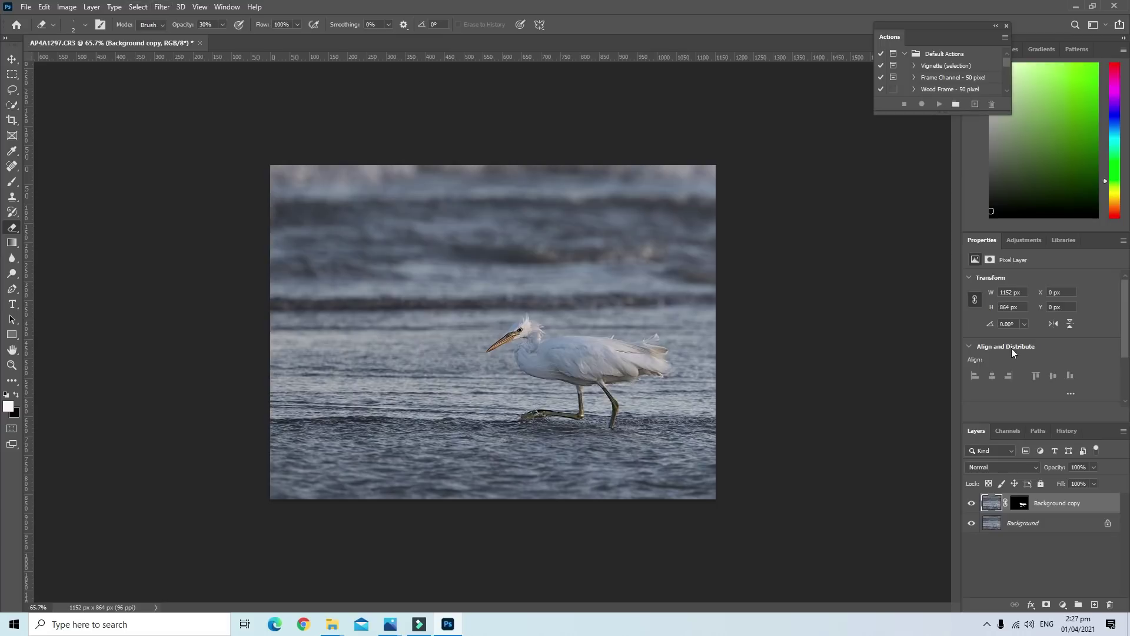
left_click(1065, 432)
scroll(999, 544, "up", 2)
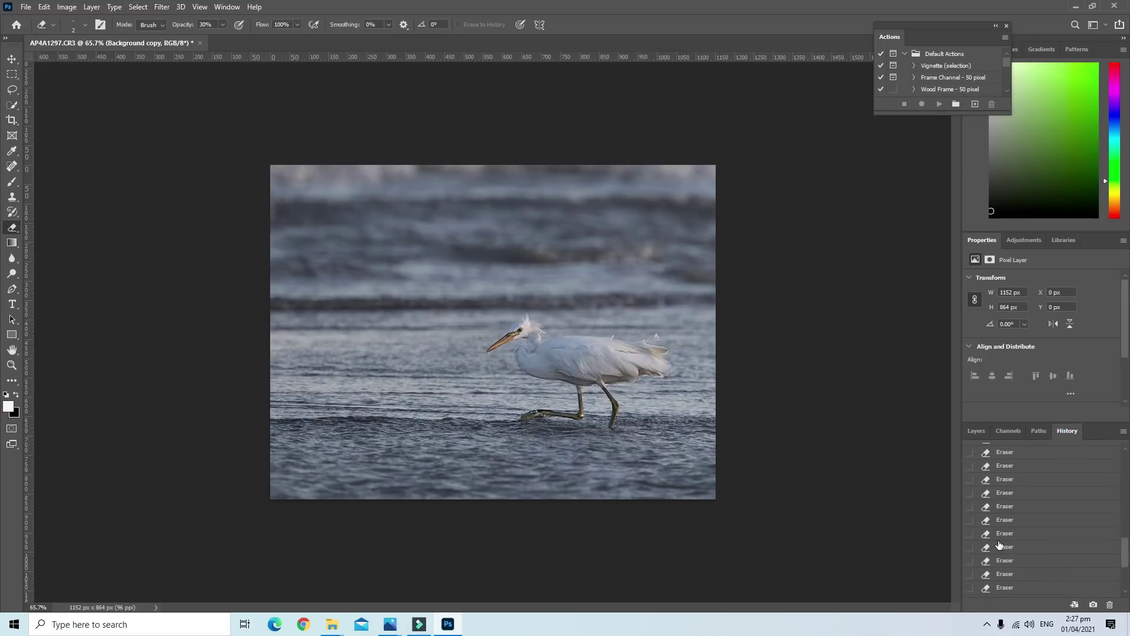
scroll(999, 544, "up", 2)
scroll(998, 543, "up", 2)
scroll(995, 539, "up", 1)
scroll(992, 536, "up", 2)
scroll(991, 536, "down", 2)
scroll(988, 537, "down", 3)
scroll(985, 537, "down", 2)
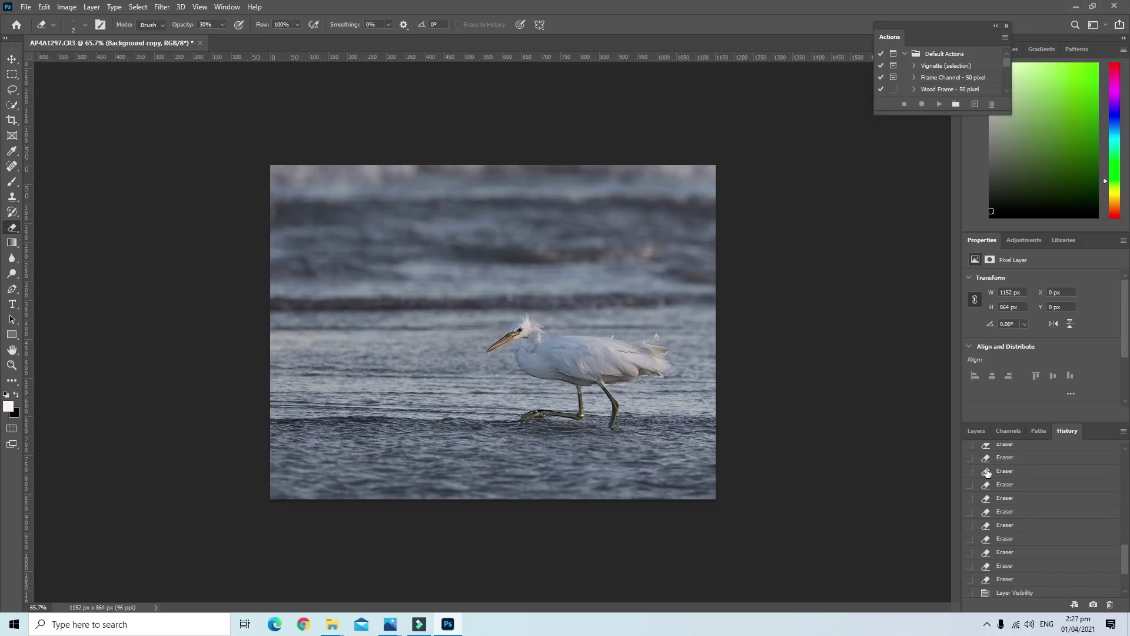
left_click(976, 431)
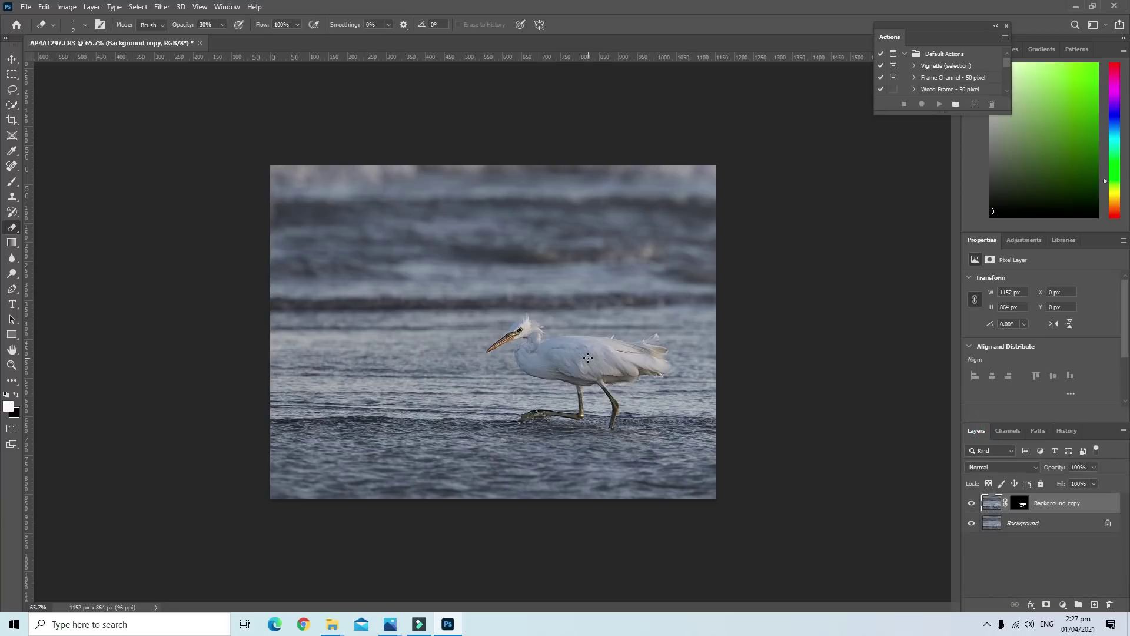
Check the image size (1152×864 px) after briefly opening Unsharp Mask
left_click(161, 7)
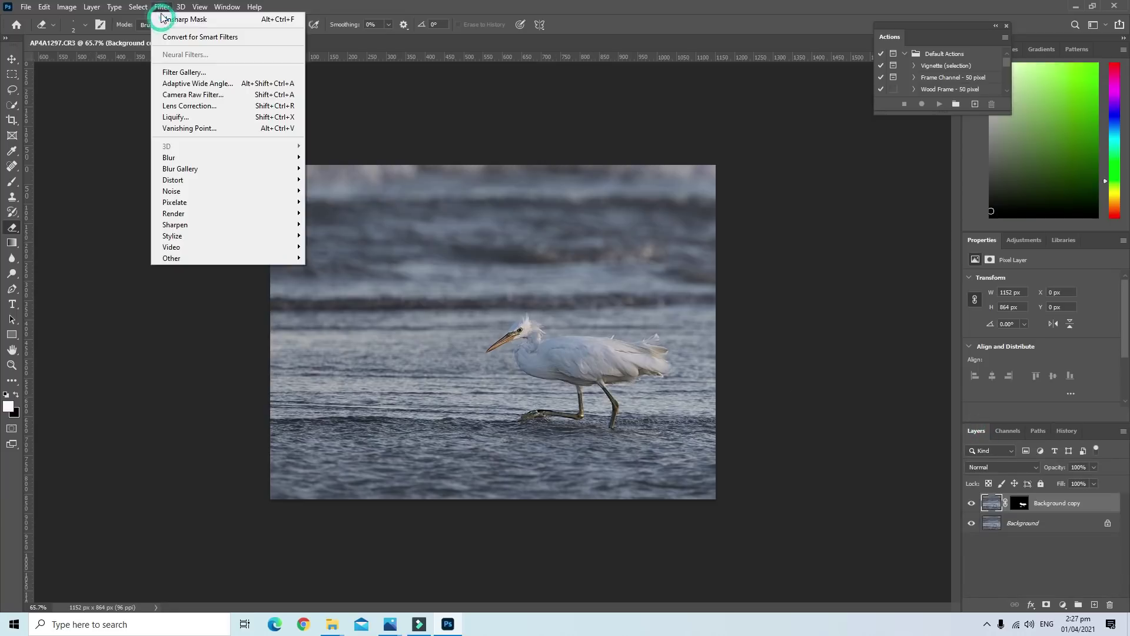
mouse_move(175, 225)
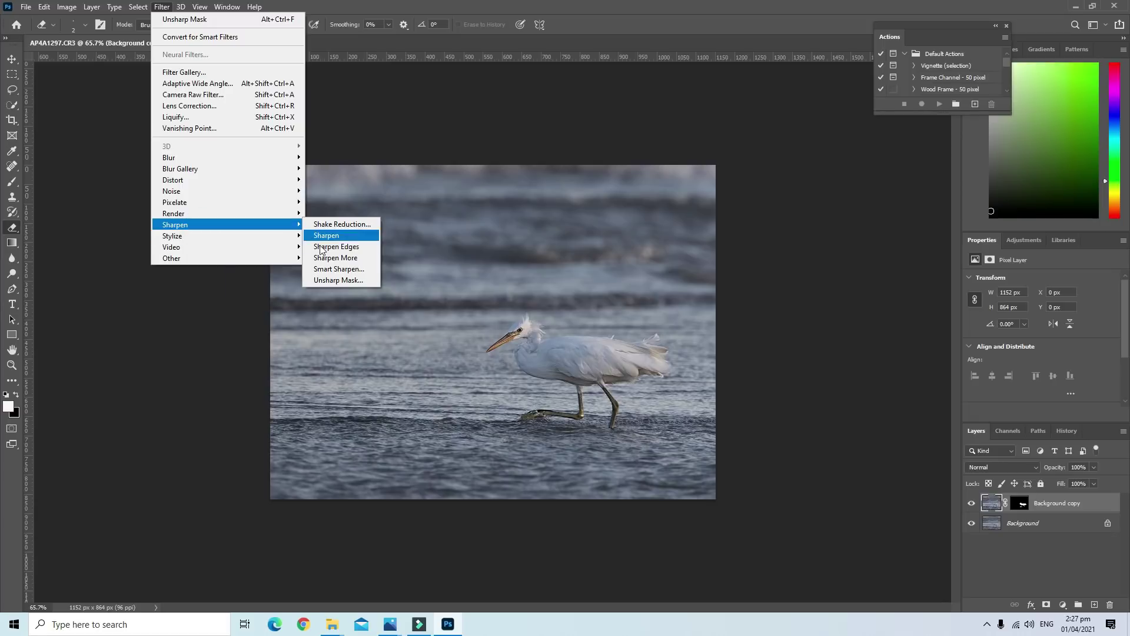
left_click(330, 280)
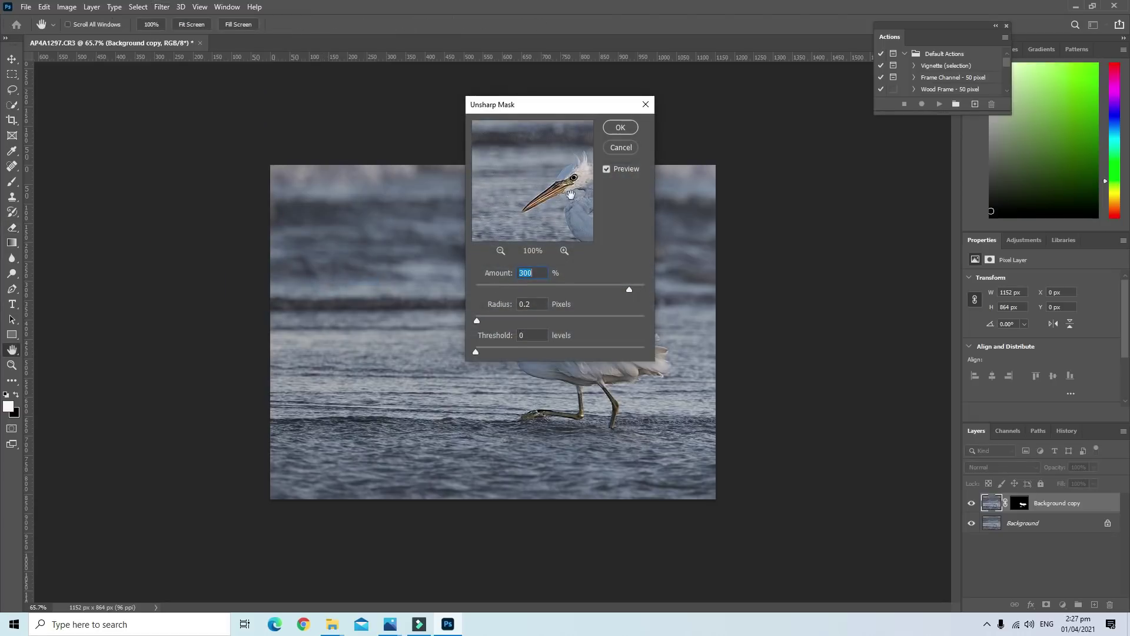
left_click(620, 144)
left_click(69, 7)
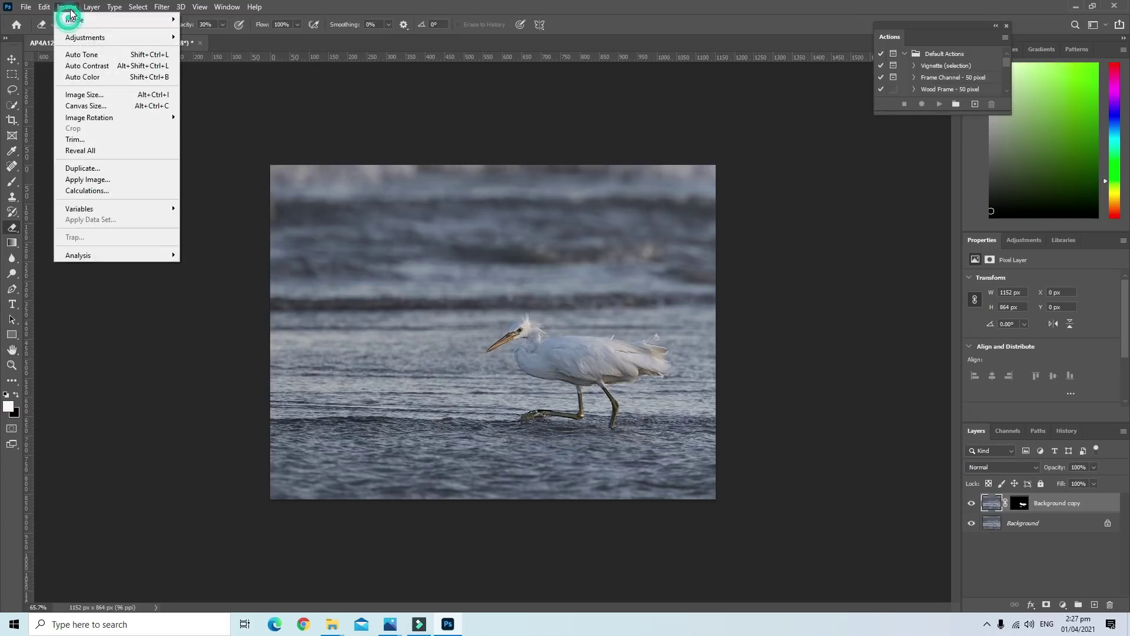
left_click(91, 95)
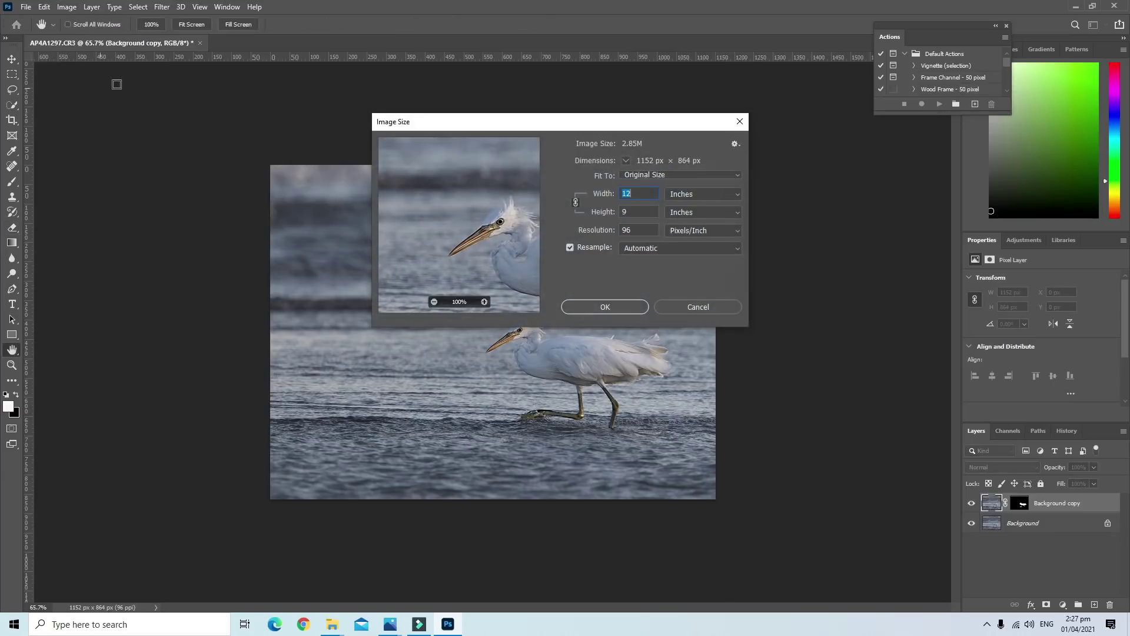
left_click(707, 307)
Apply Unsharp Mask at 300% amount, 0.2 px radius, threshold 0
left_click(162, 7)
mouse_move(174, 225)
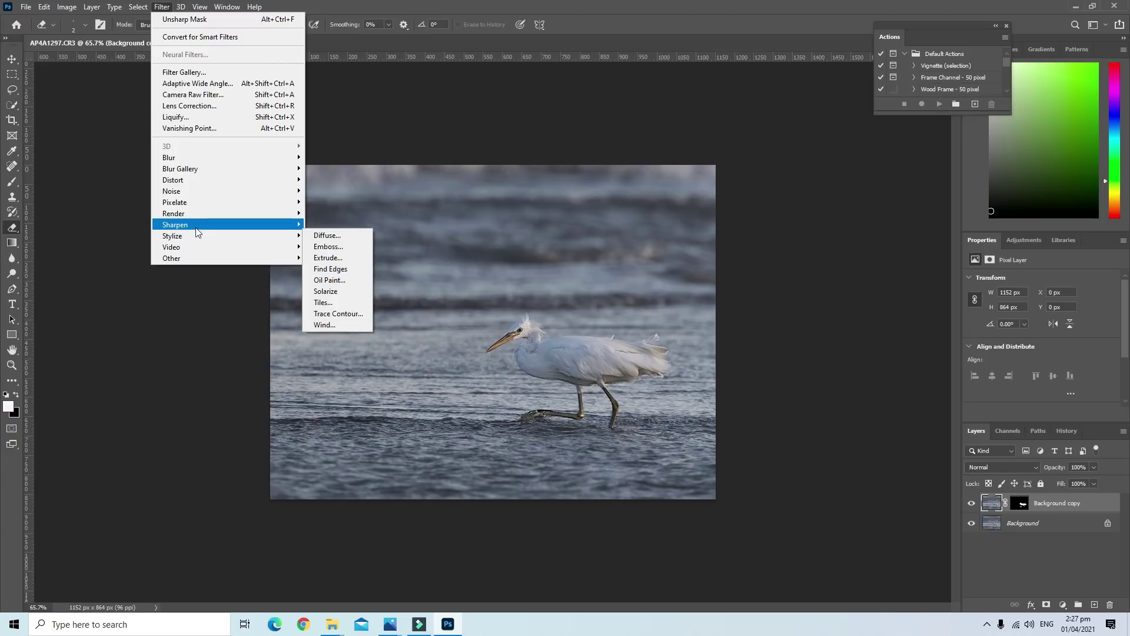
left_click(339, 280)
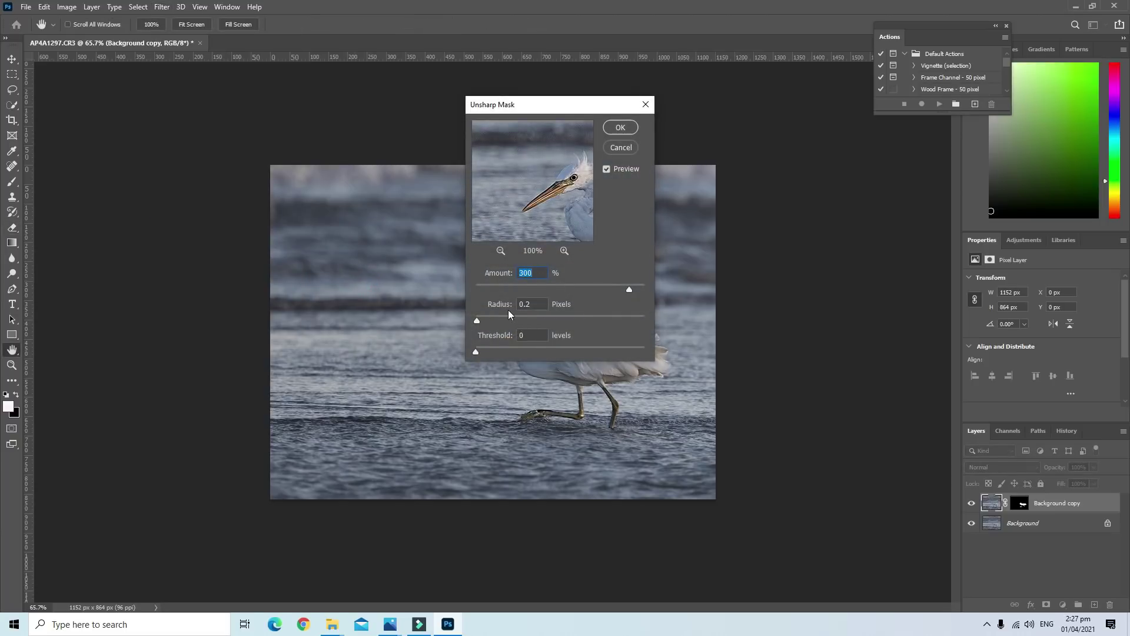
left_click(619, 129)
key("e")
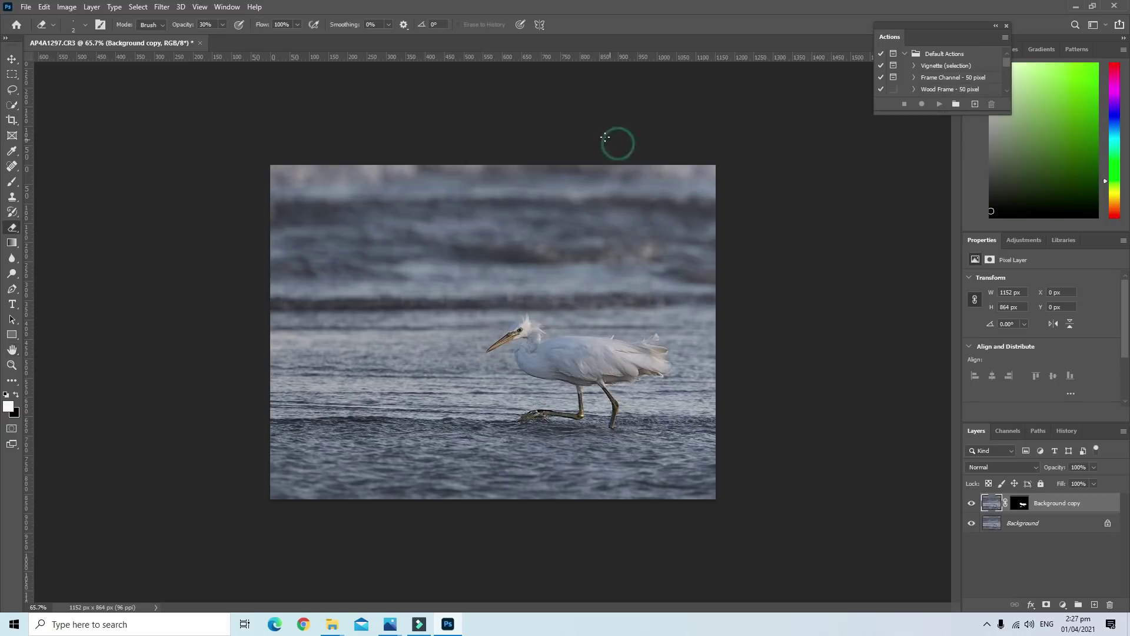
left_click(13, 105)
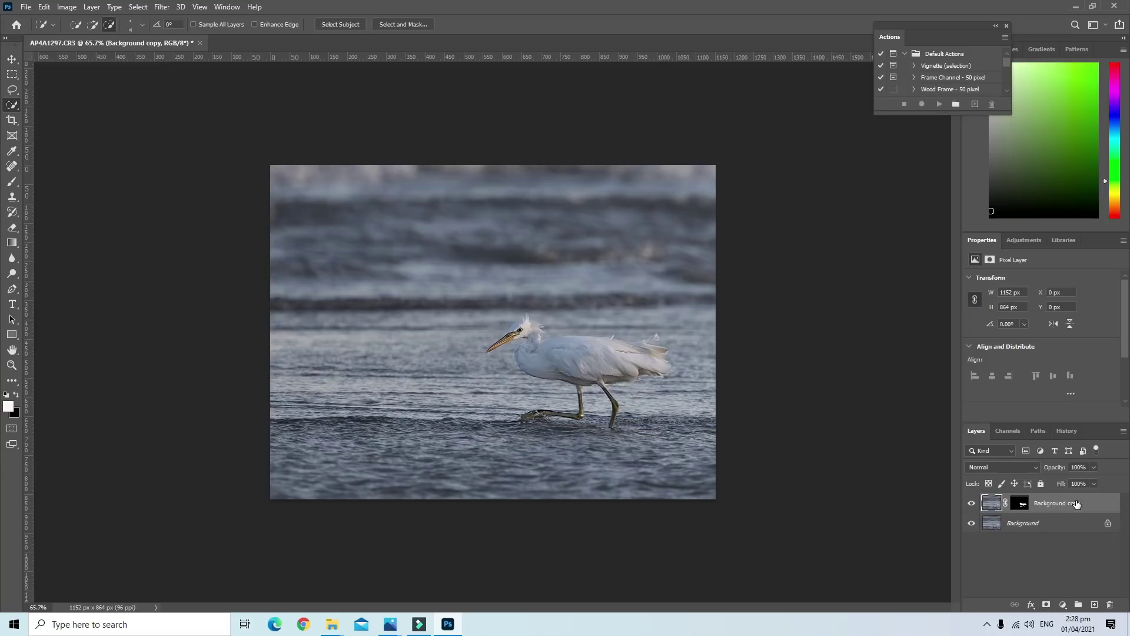
Choose Flatten Image from the Background copy layer's right-click menu
left_click(1067, 432)
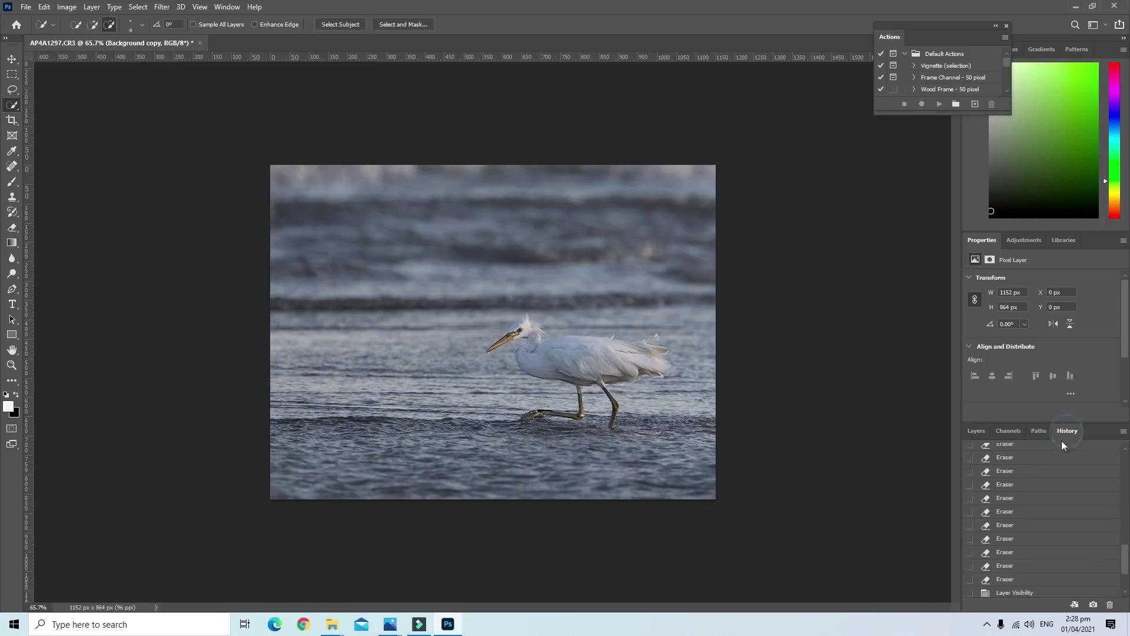
left_click(977, 430)
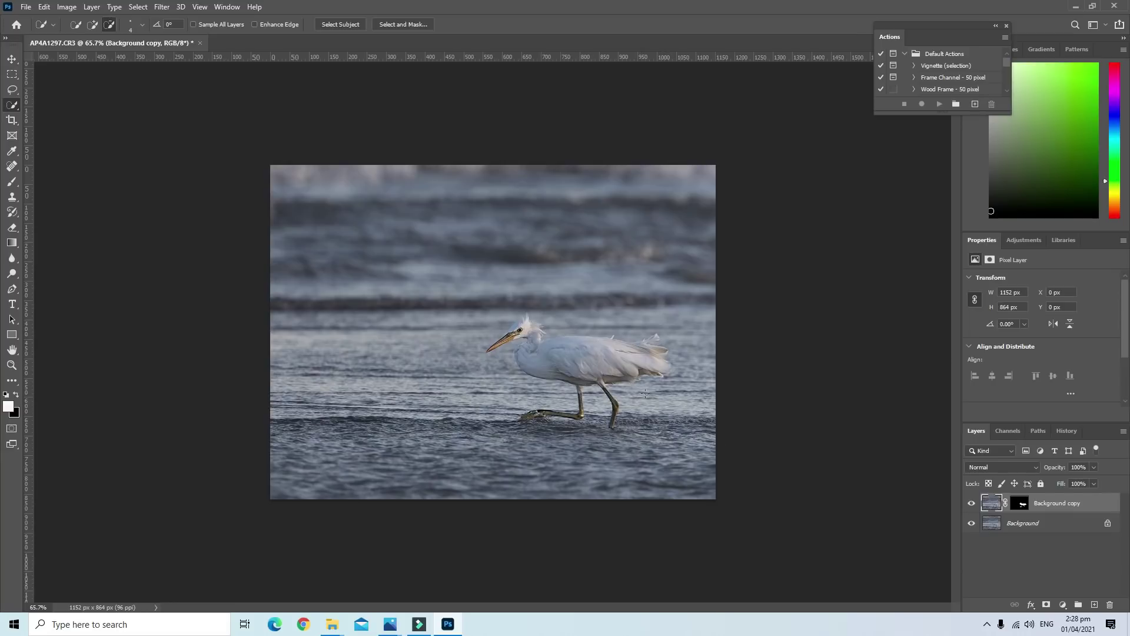
left_click(1057, 507)
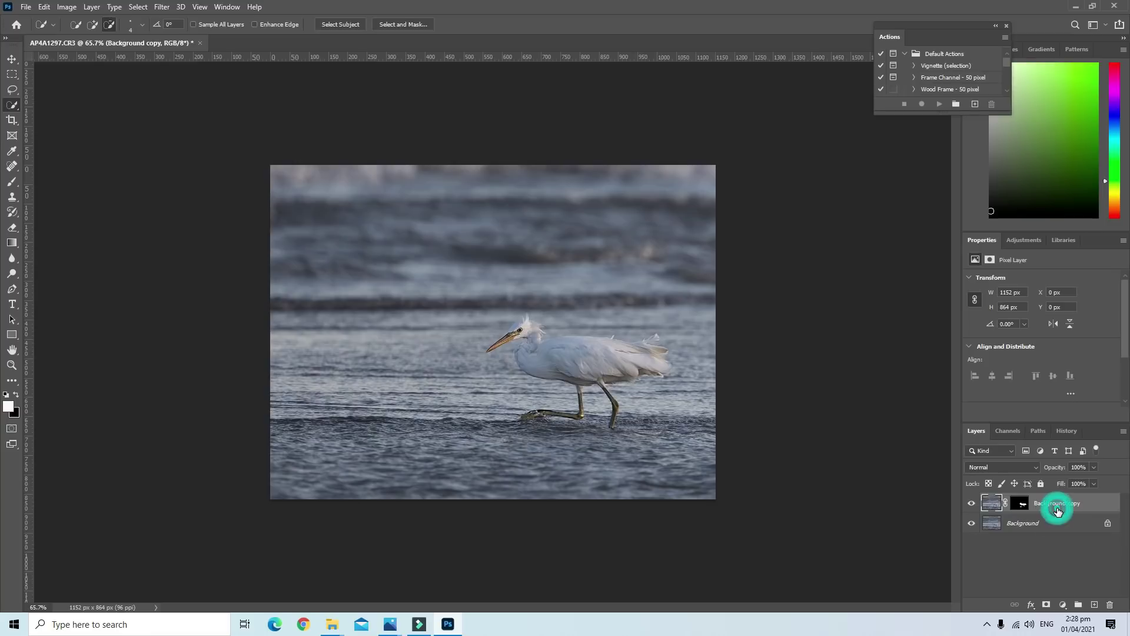
right_click(1060, 508)
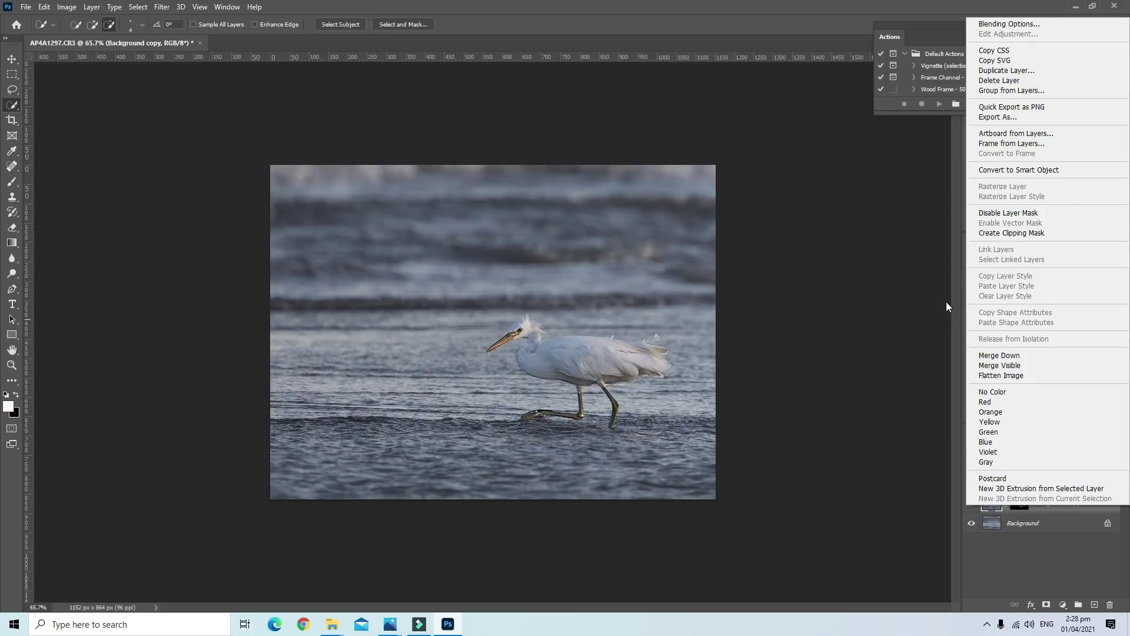
left_click(1022, 376)
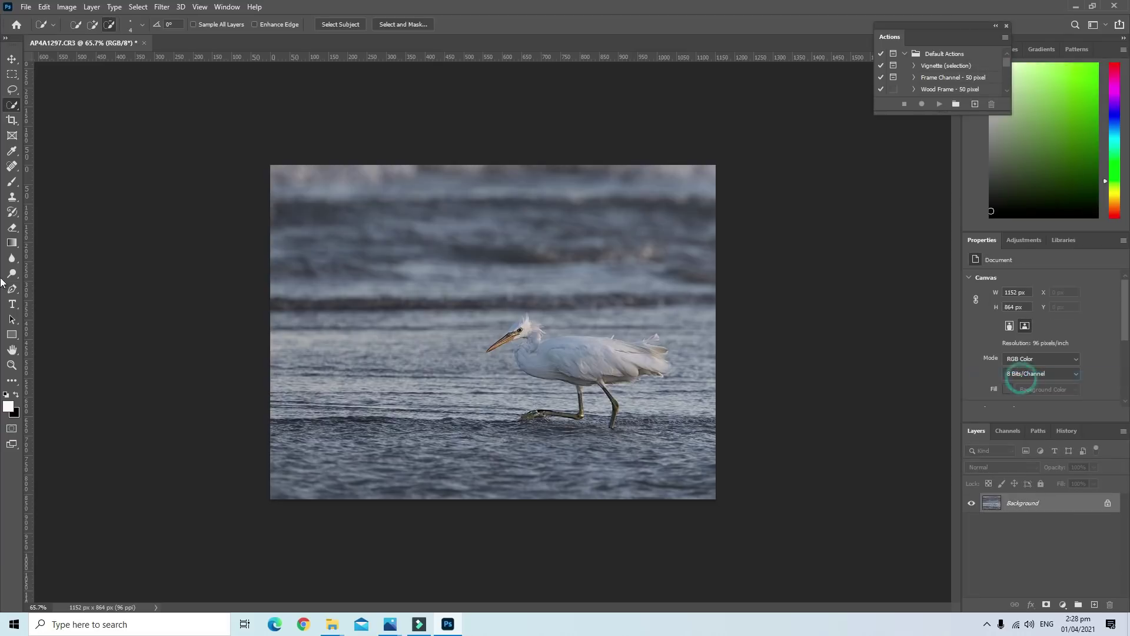
Apply Levels to the egret photo with input levels 0, 0.94 and 254
left_click(65, 8)
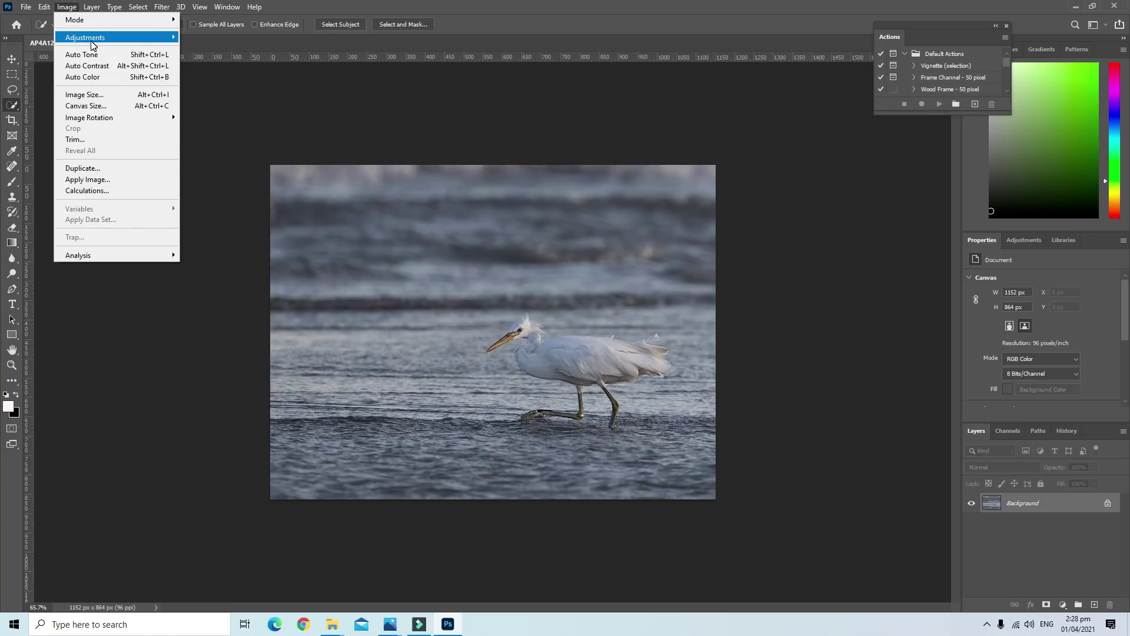
mouse_move(85, 37)
left_click(209, 48)
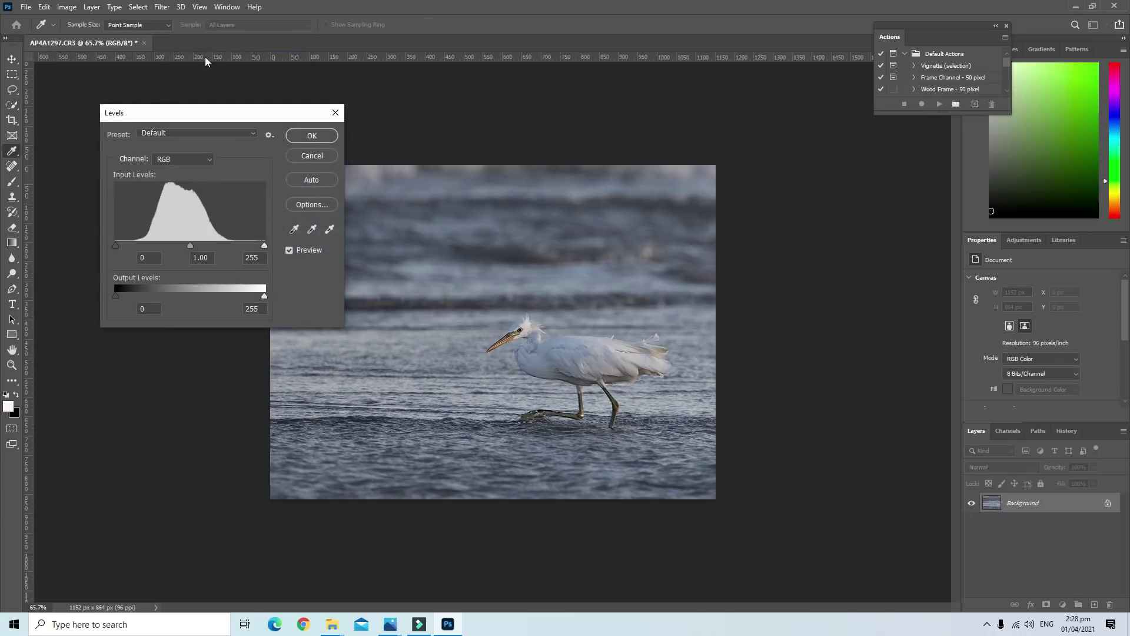
left_click_drag(119, 248, 120, 247)
left_click_drag(264, 247, 259, 247)
left_click_drag(263, 245, 263, 245)
left_click_drag(191, 246, 193, 247)
left_click(193, 246)
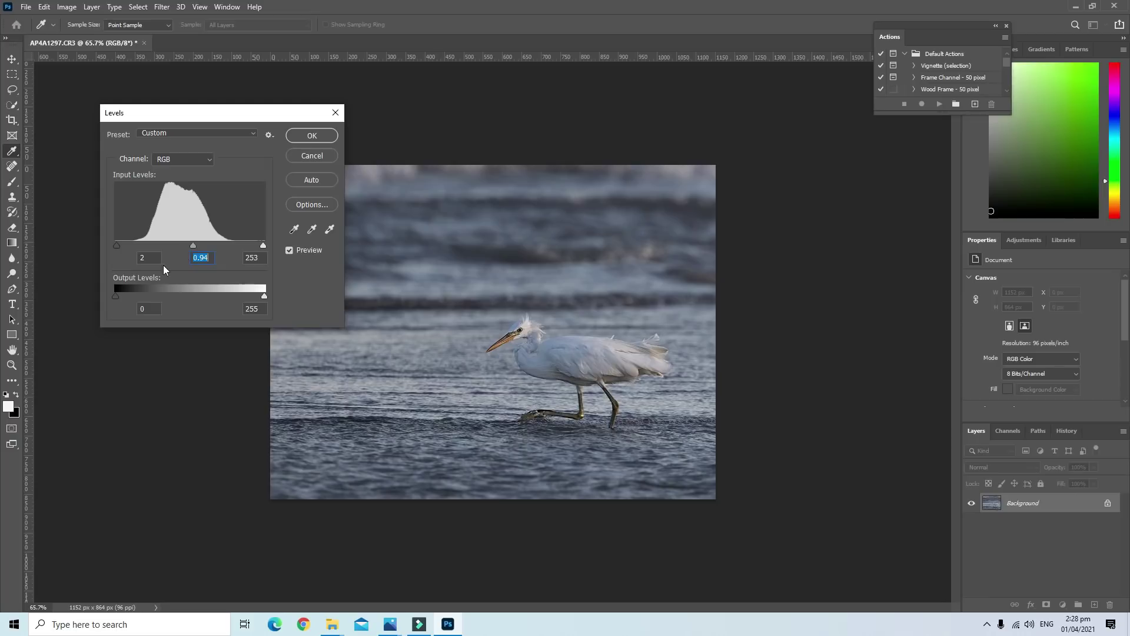
left_click(116, 246)
left_click_drag(263, 245, 261, 245)
left_click(264, 245)
left_click(305, 139)
key("w")
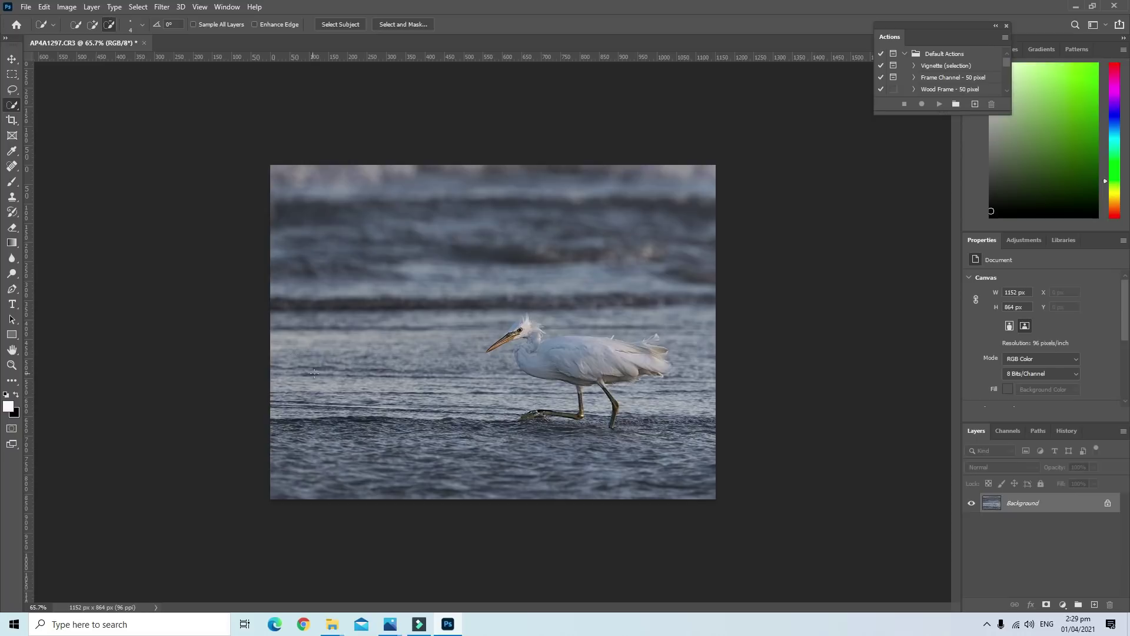
In Brightness/Contrast, try several contrast amounts and settle near 24
left_click(66, 8)
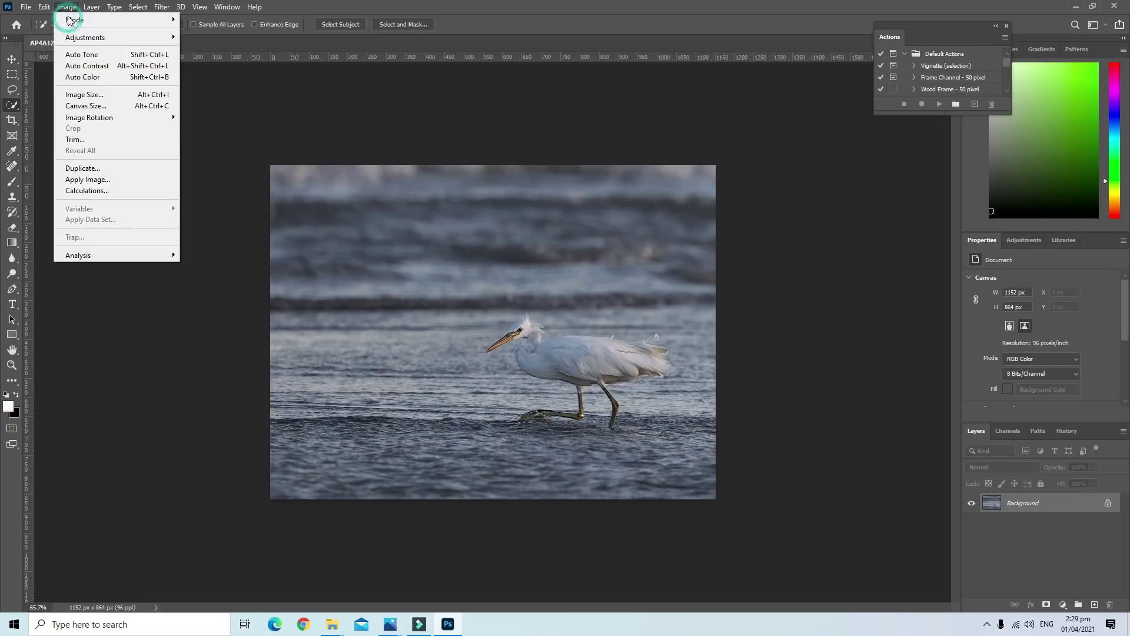
left_click(203, 39)
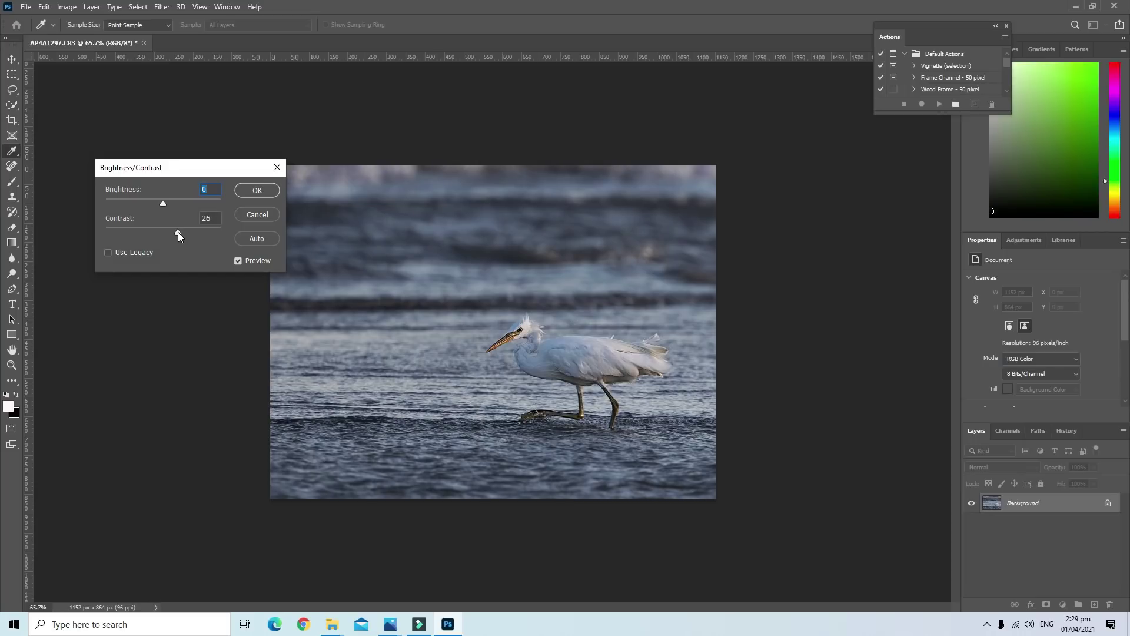
left_click_drag(177, 232, 178, 232)
left_click_drag(182, 236, 209, 233)
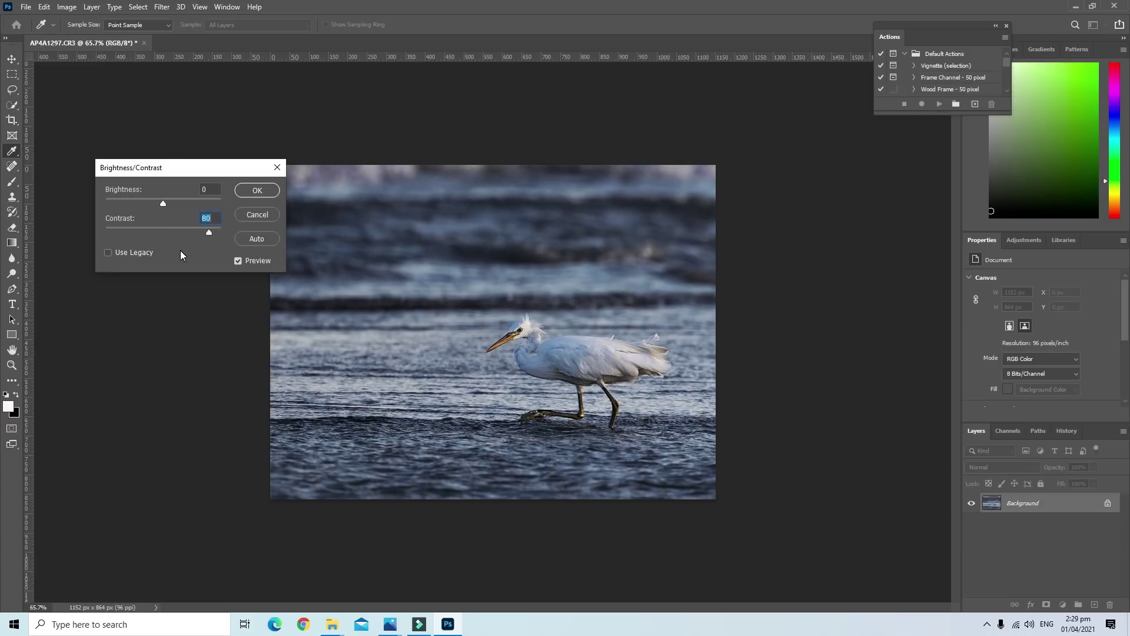
left_click_drag(207, 233, 142, 233)
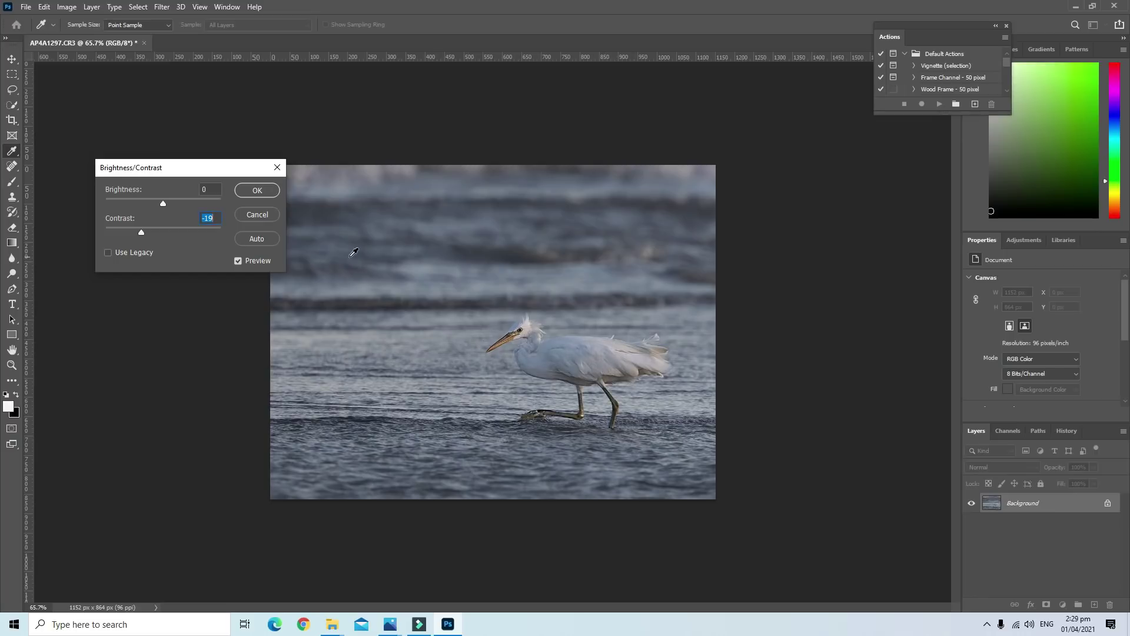
left_click_drag(141, 234, 160, 234)
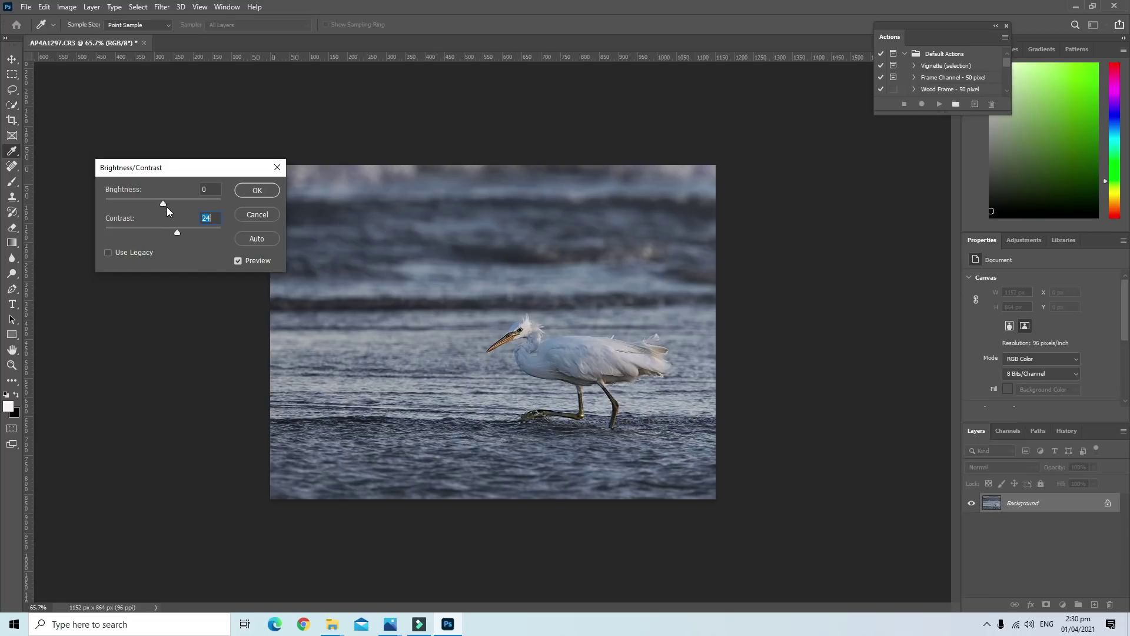
Set brightness to 23 and apply the Brightness/Contrast change
mouse_move(165, 204)
left_mouse_down()
mouse_move(248, 204)
mouse_move(184, 204)
left_mouse_up()
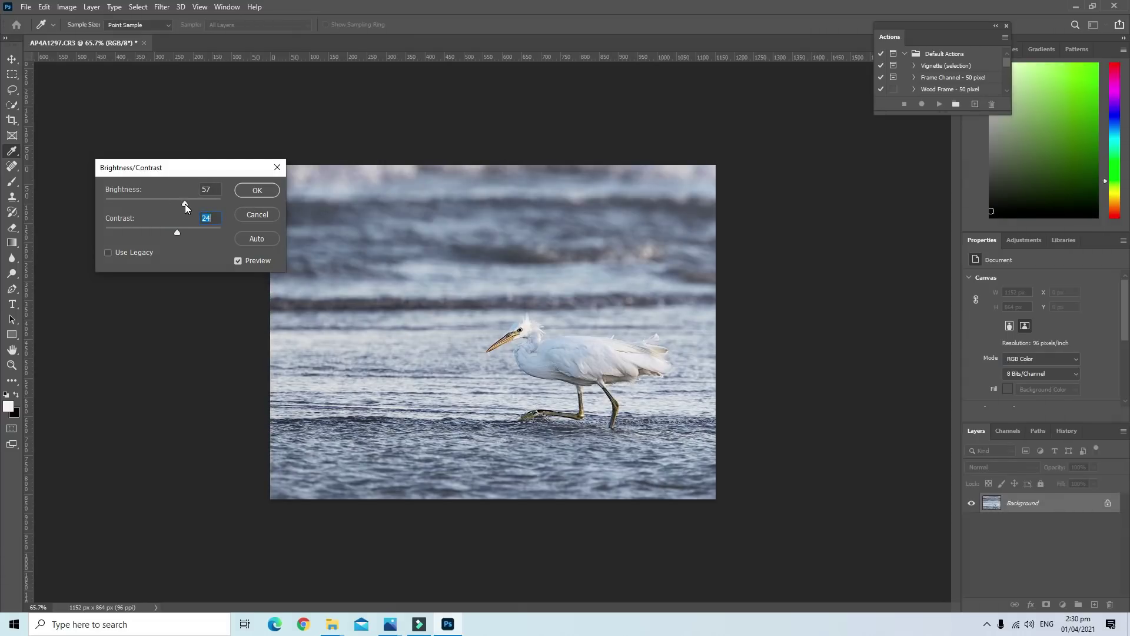
mouse_move(185, 204)
left_mouse_down()
mouse_move(159, 203)
mouse_move(214, 203)
mouse_move(181, 204)
left_mouse_up()
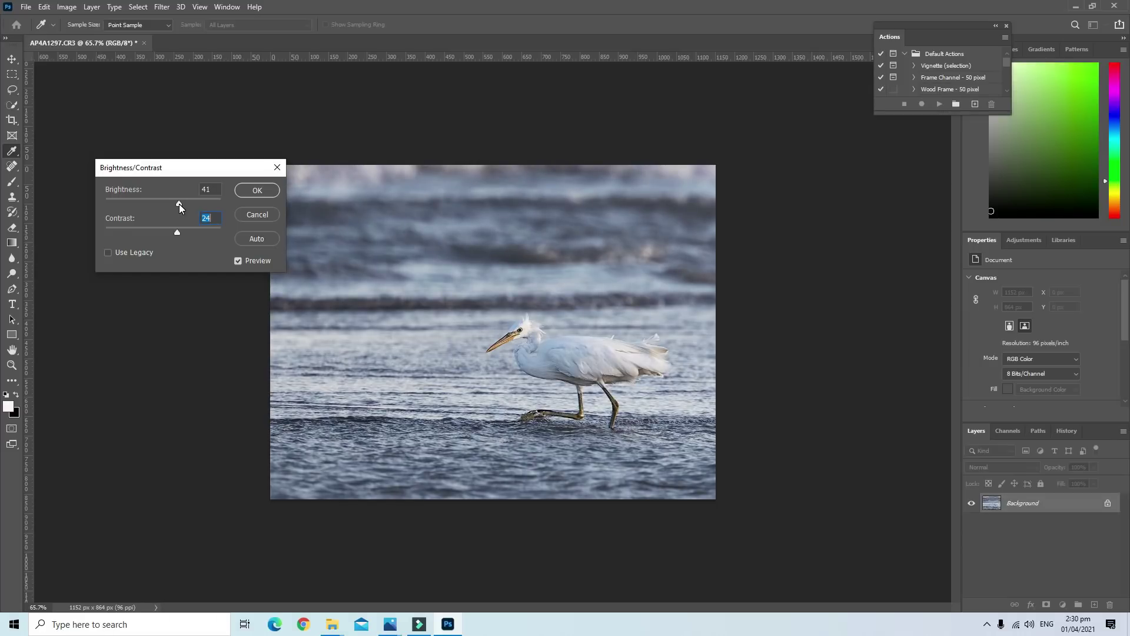
left_click_drag(179, 204, 171, 206)
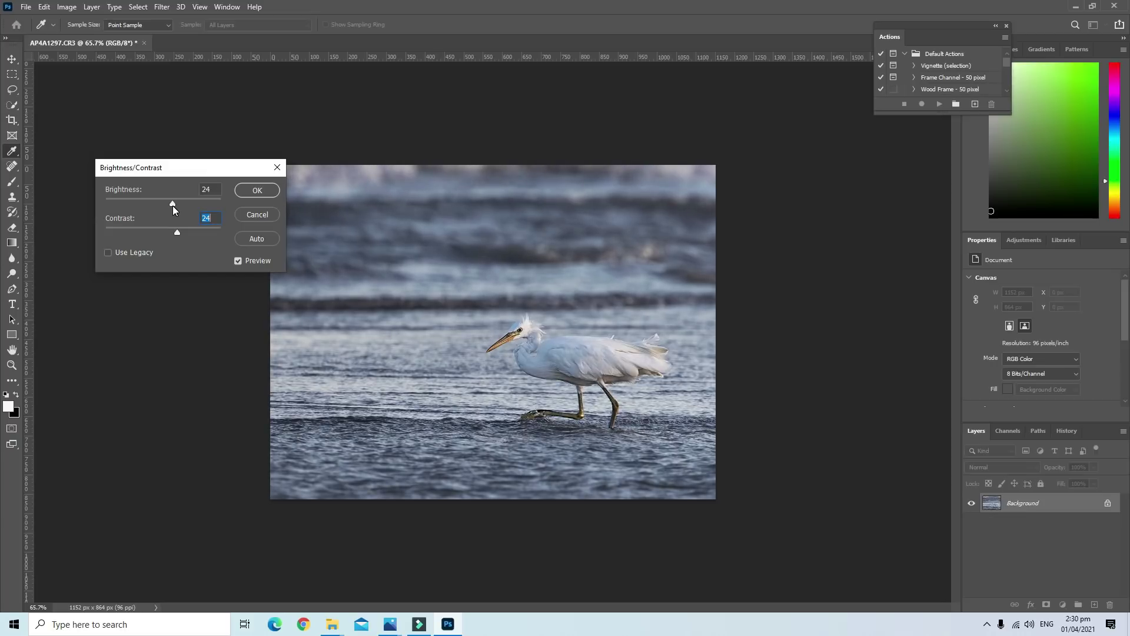
left_click_drag(175, 206, 173, 206)
left_click(172, 206)
left_click(254, 190)
key("w")
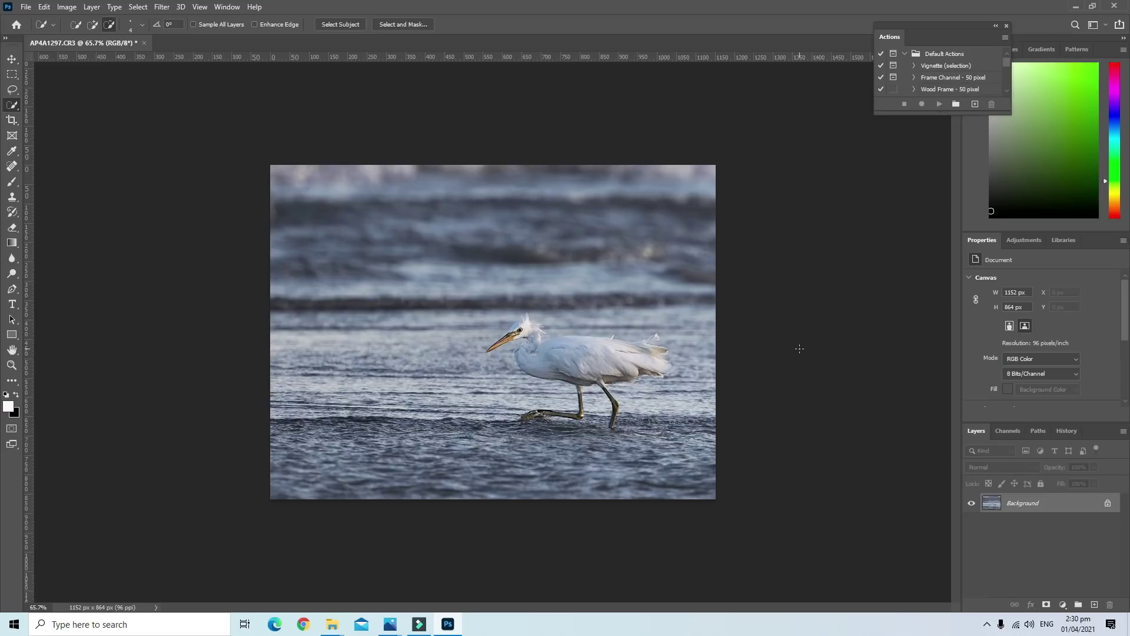
key("alt")
scroll(742, 414, "up", 1)
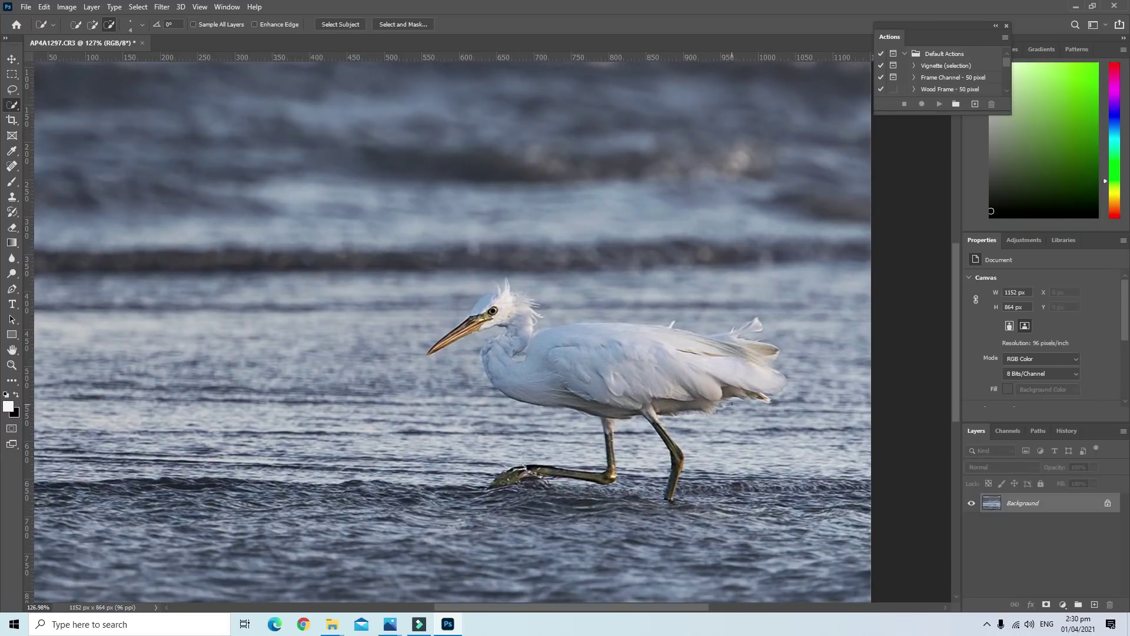
scroll(727, 403, "down", 2)
scroll(716, 399, "down", 2)
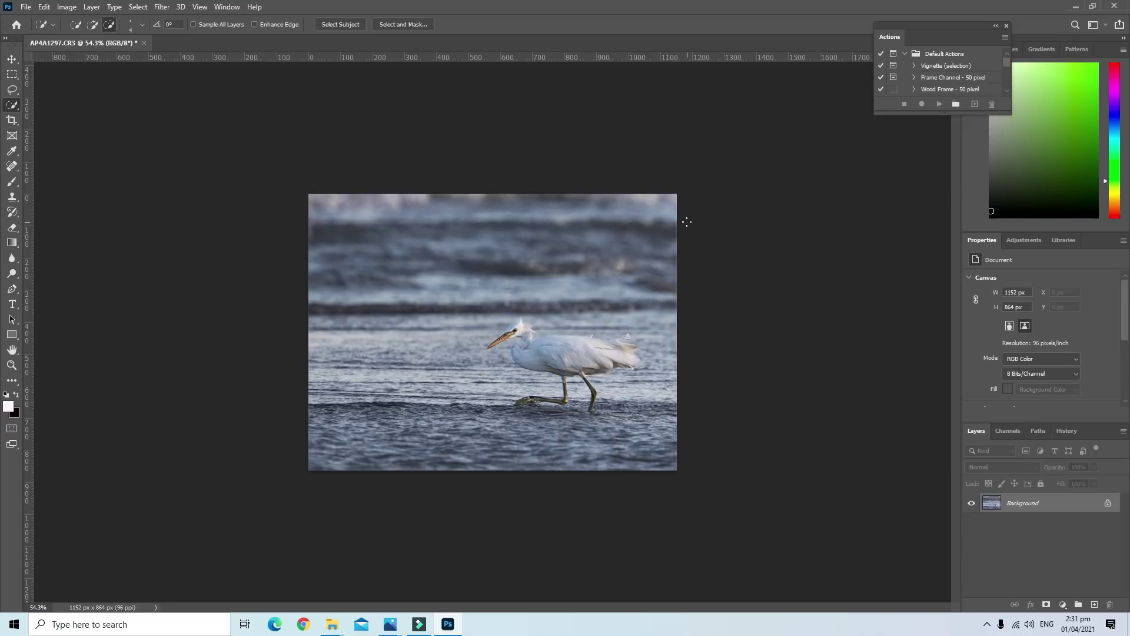
scroll(745, 385, "up", 2)
scroll(741, 386, "up", 2)
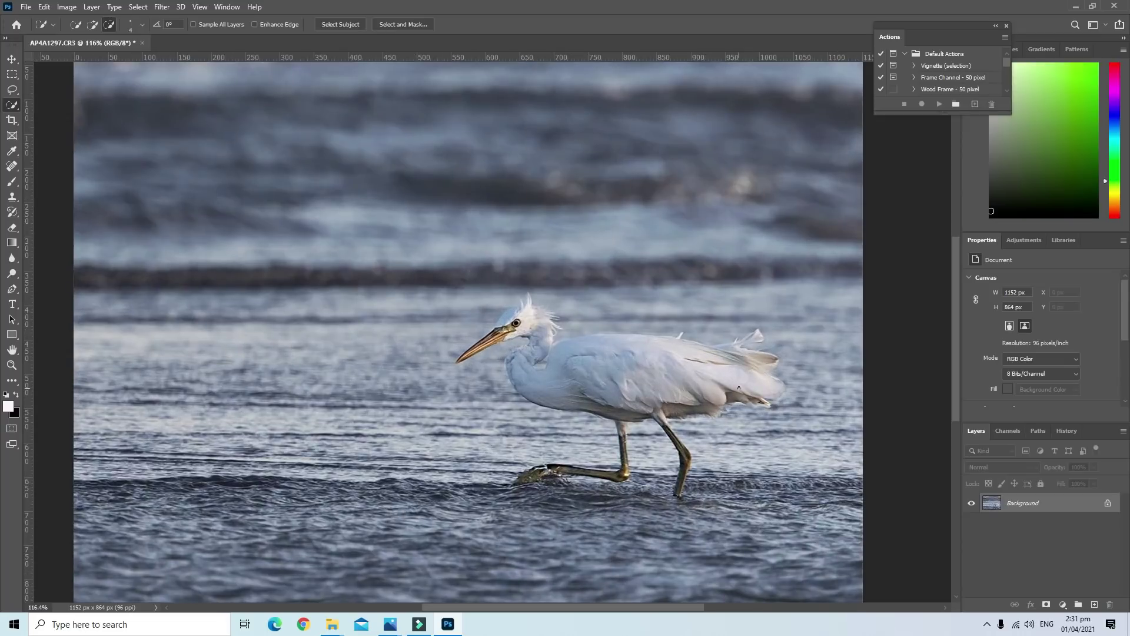
scroll(739, 386, "up", 1)
scroll(738, 385, "up", 1)
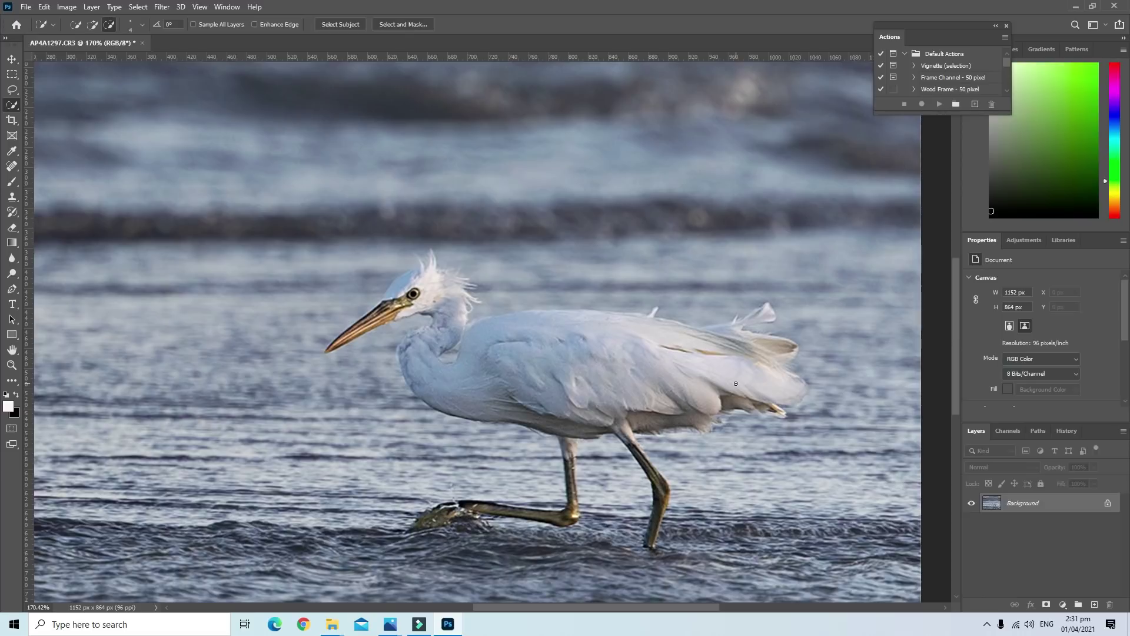
scroll(736, 384, "down", 1)
scroll(736, 384, "down", 1)
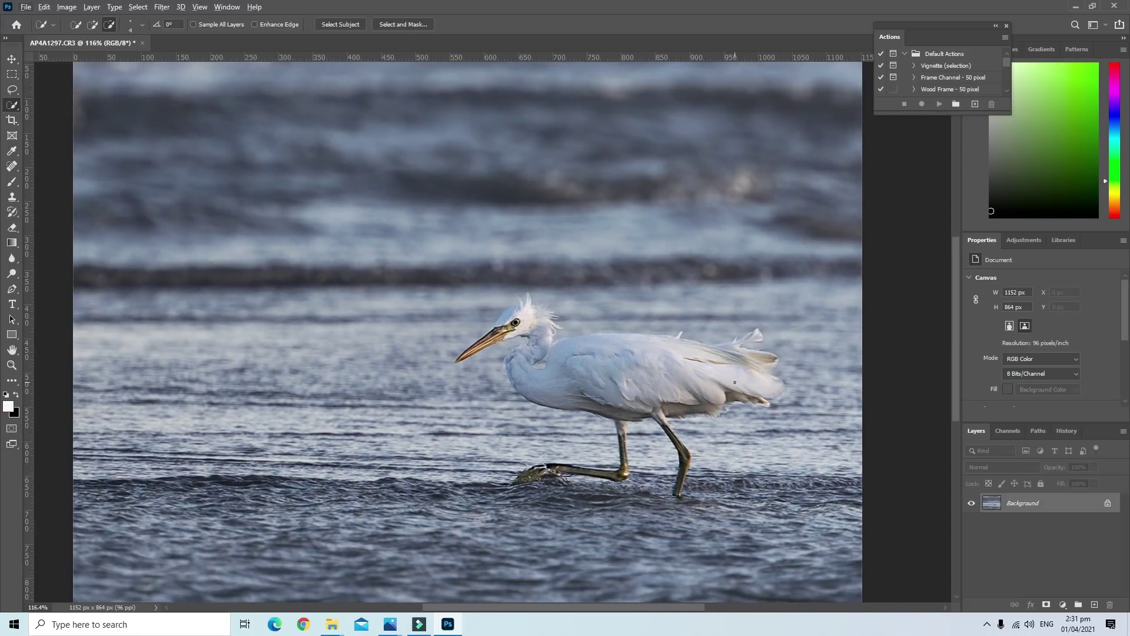
scroll(735, 383, "down", 1)
scroll(730, 380, "down", 2)
scroll(716, 376, "down", 1)
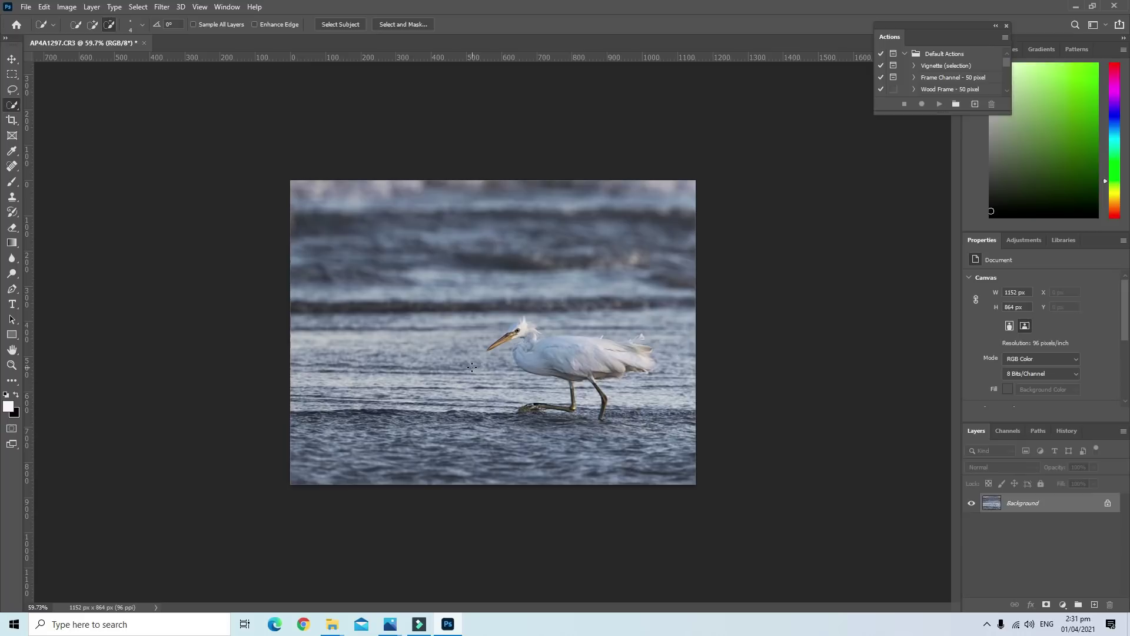
With the Type tool set to white, type the photographer's name at the bottom-left
key("t")
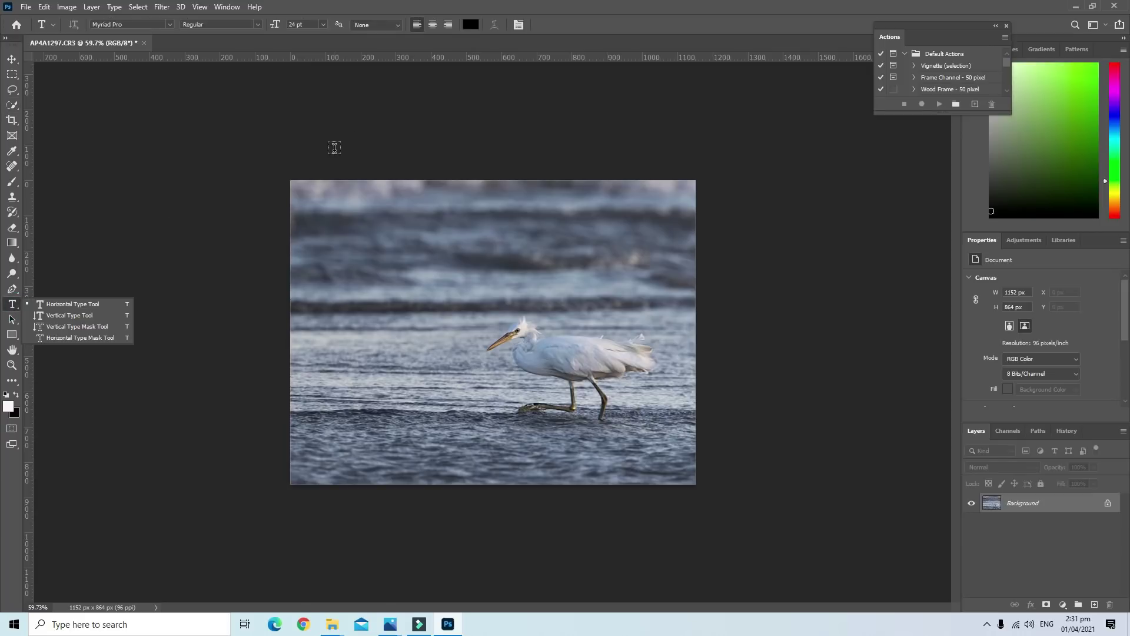
left_click(470, 25)
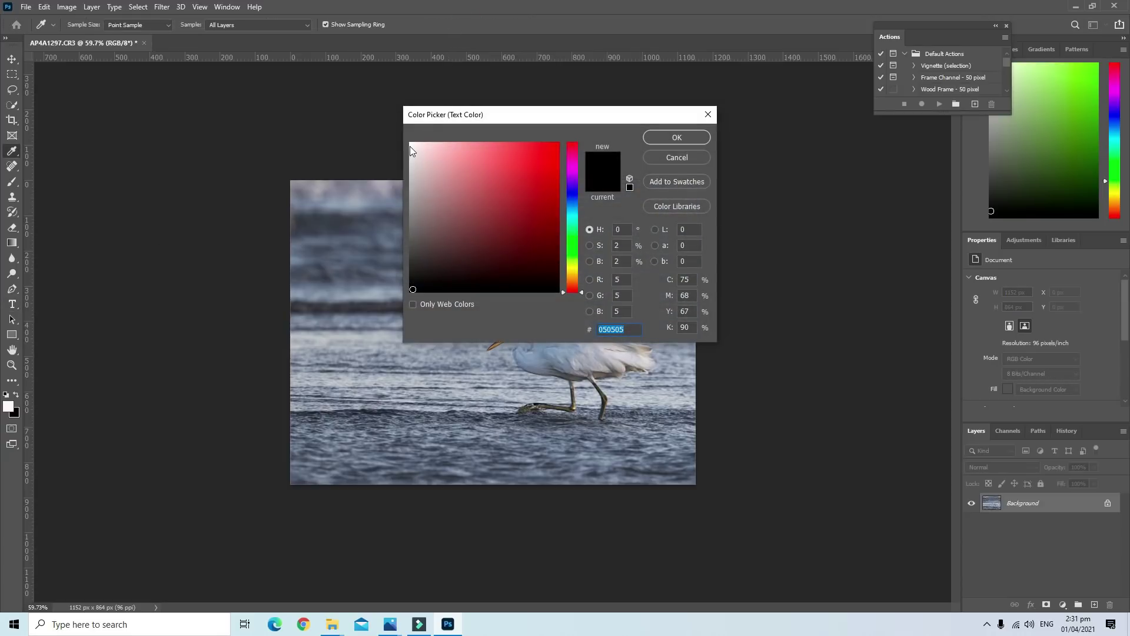
left_click(411, 147)
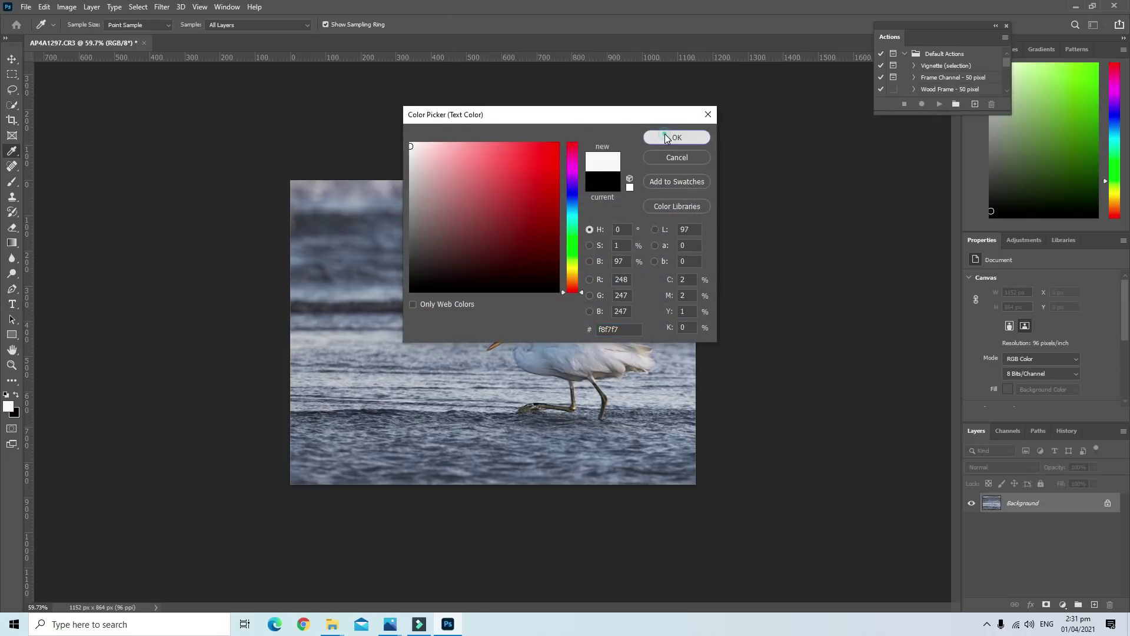
left_click(668, 138)
left_click(300, 475)
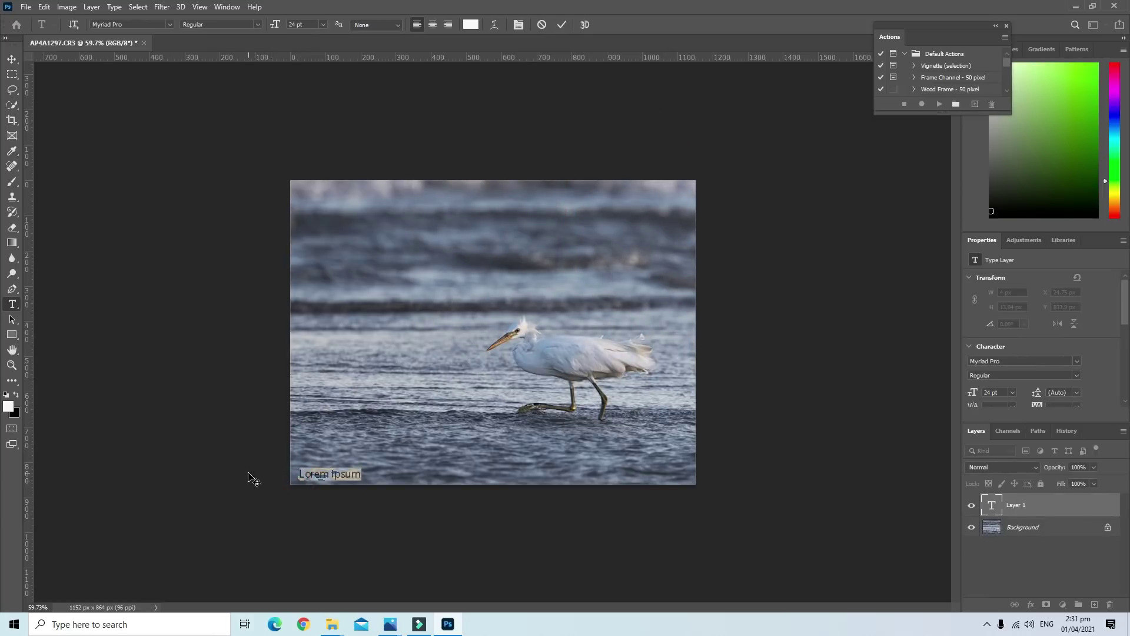
type("Martin Y. Pineda")
Select the caption, try 72, 8, 18 and 30 pt, settle on 24 pt and commit
left_click_drag(380, 475, 290, 475)
left_click(322, 25)
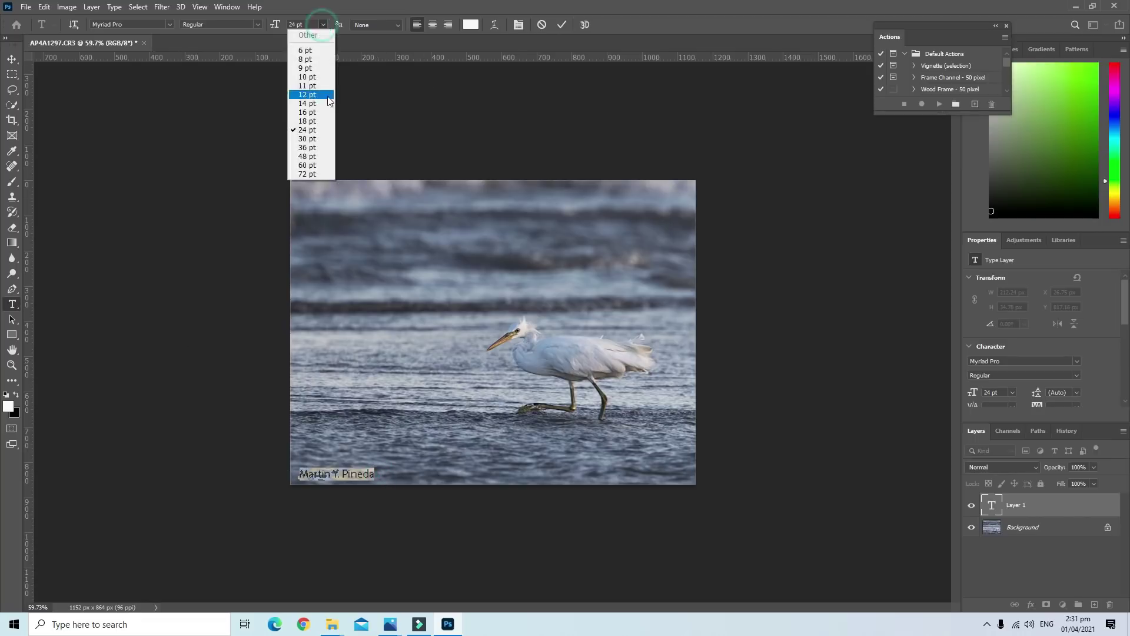
left_click(317, 170)
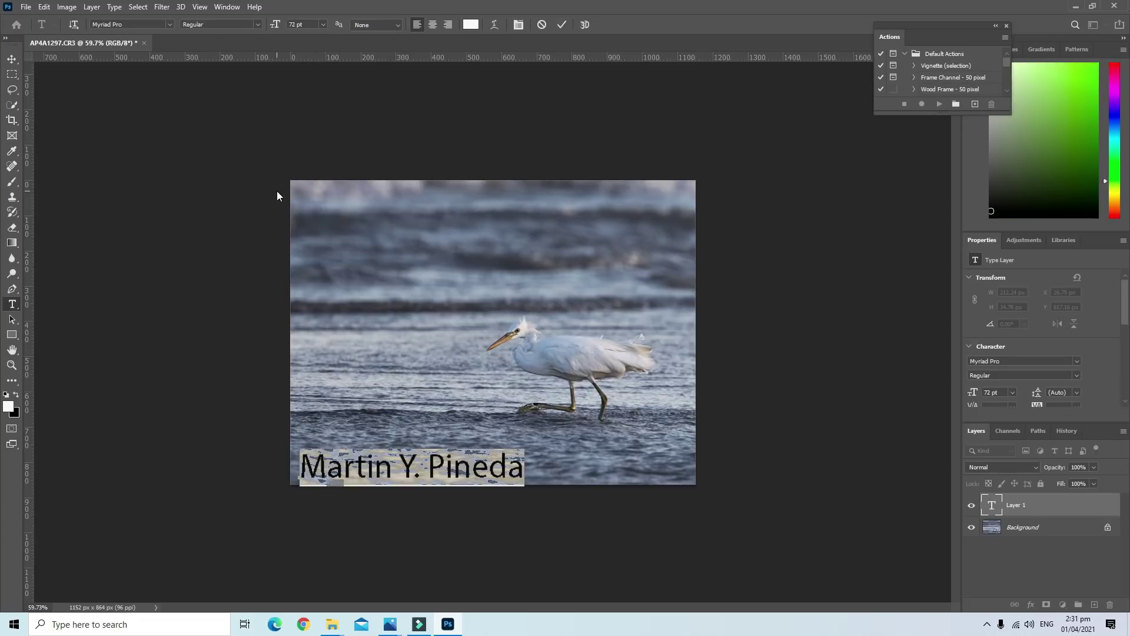
left_click(323, 25)
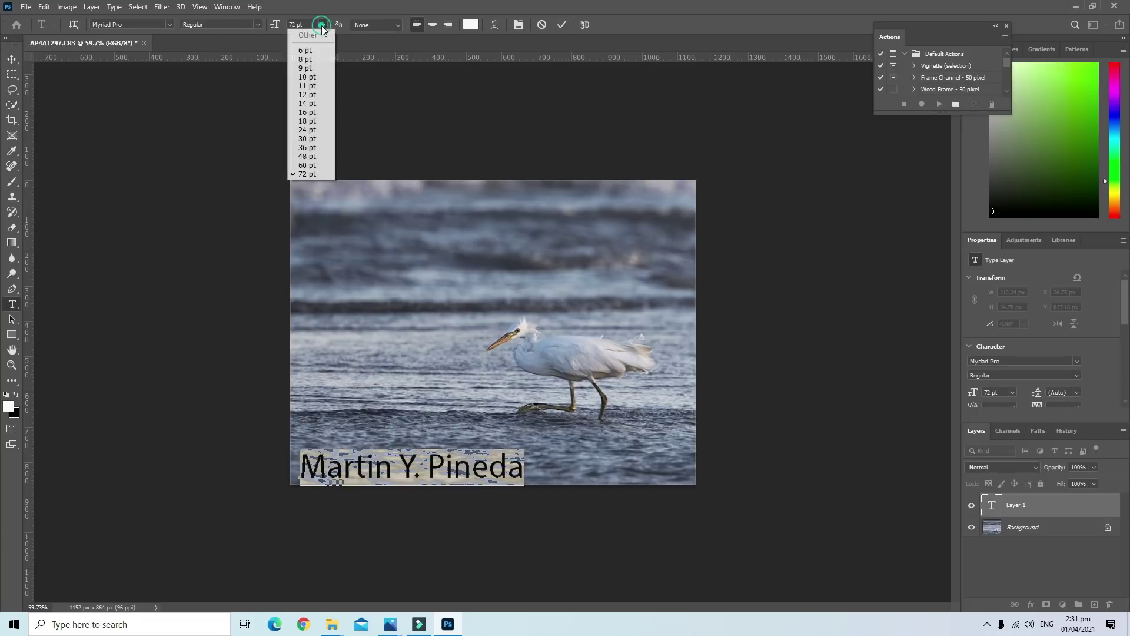
left_click(302, 56)
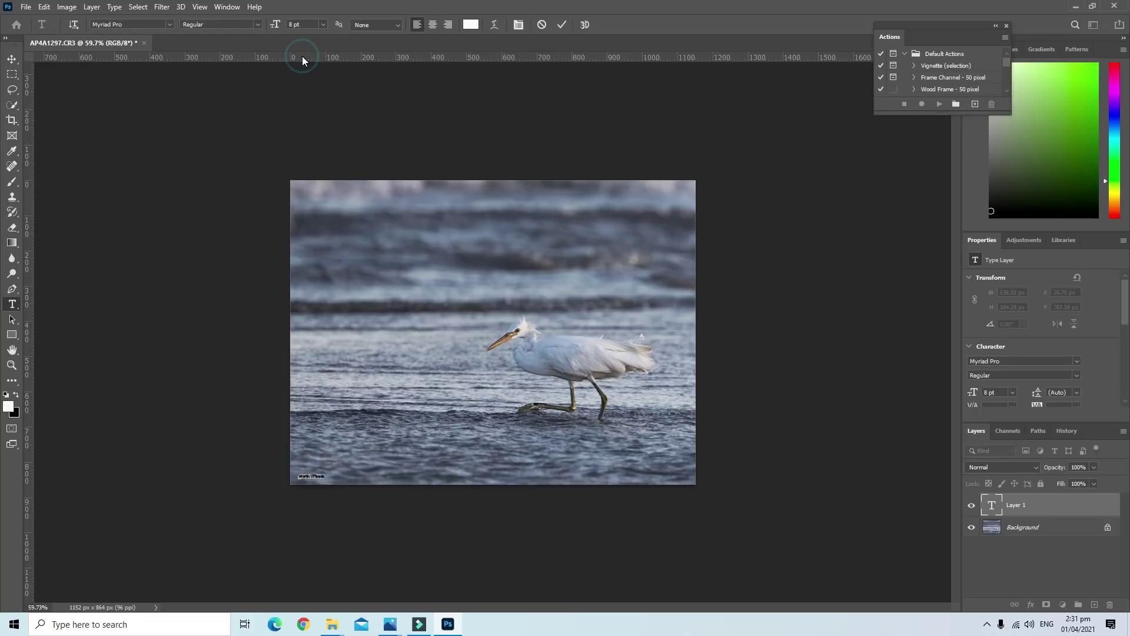
left_click(321, 25)
left_click(301, 116)
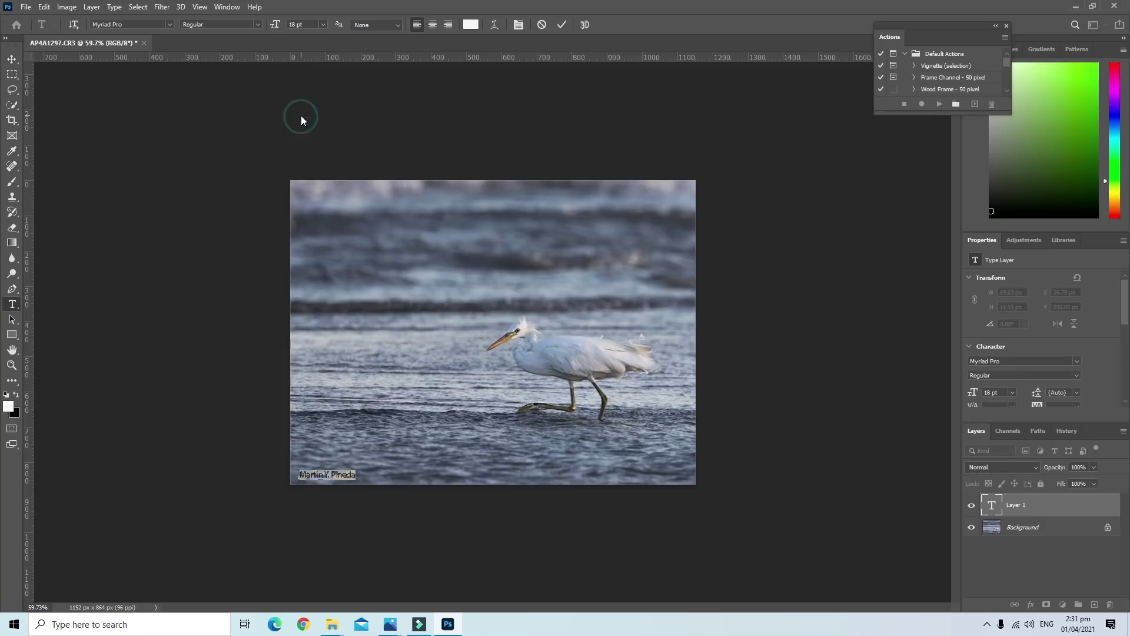
left_click(323, 25)
left_click(305, 137)
left_click(323, 25)
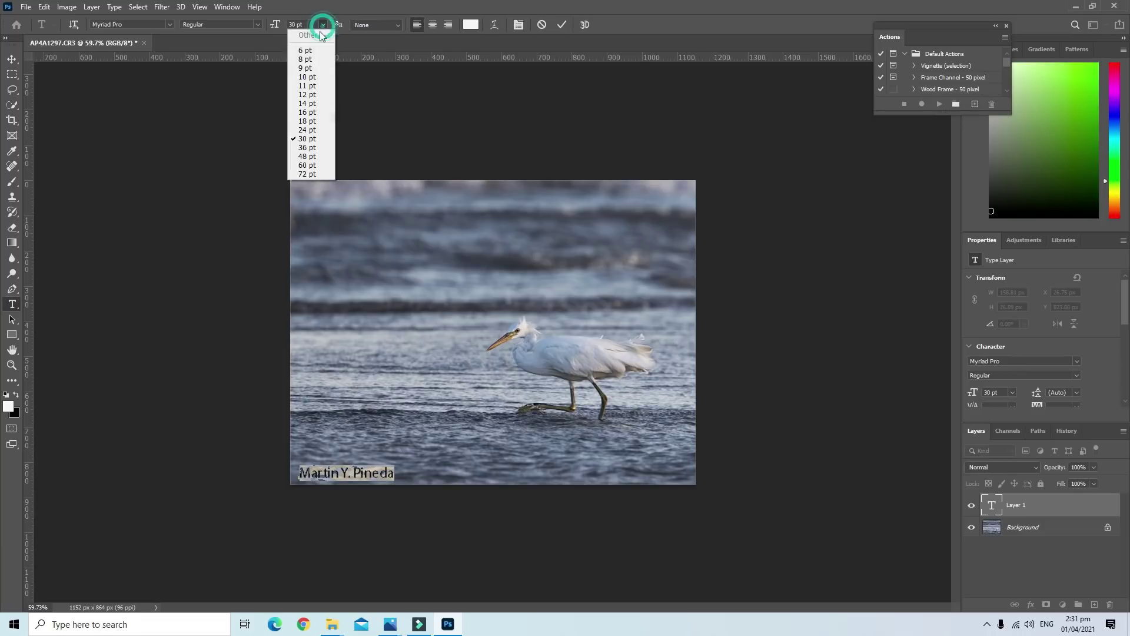
left_click(318, 132)
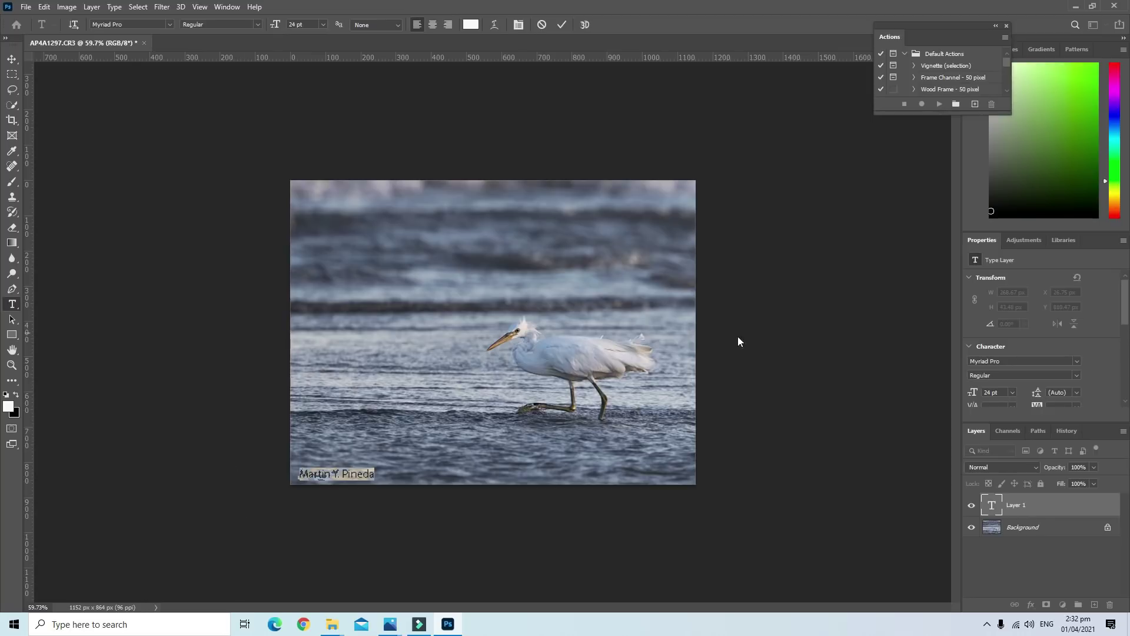
left_click(812, 347)
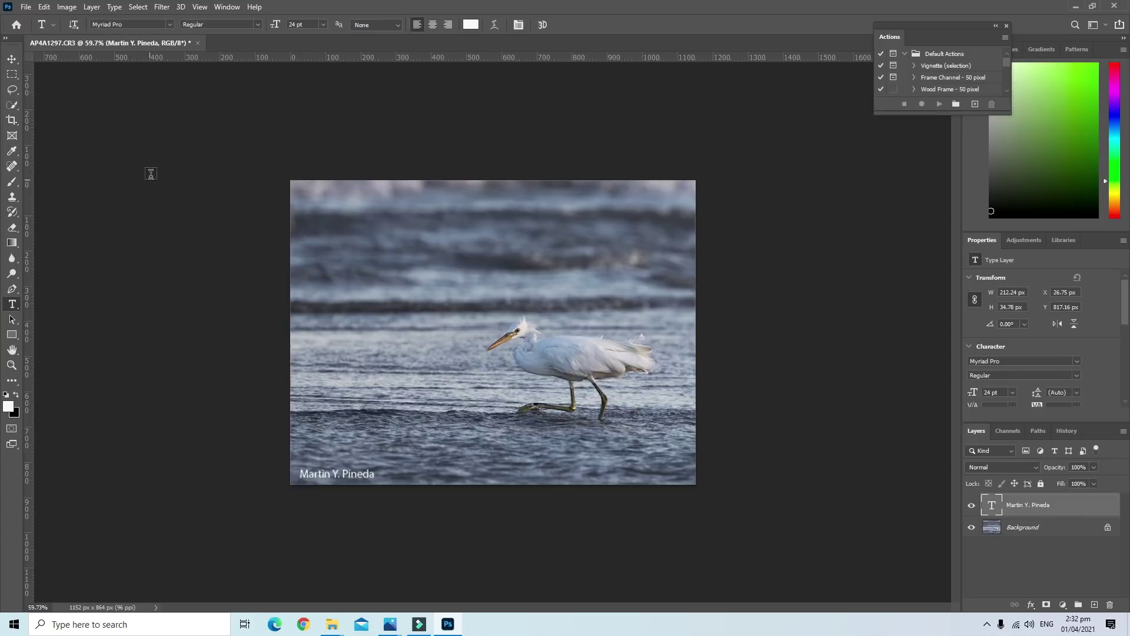
Select the Background layer and apply Brightness/Contrast with brightness 15
left_click(67, 7)
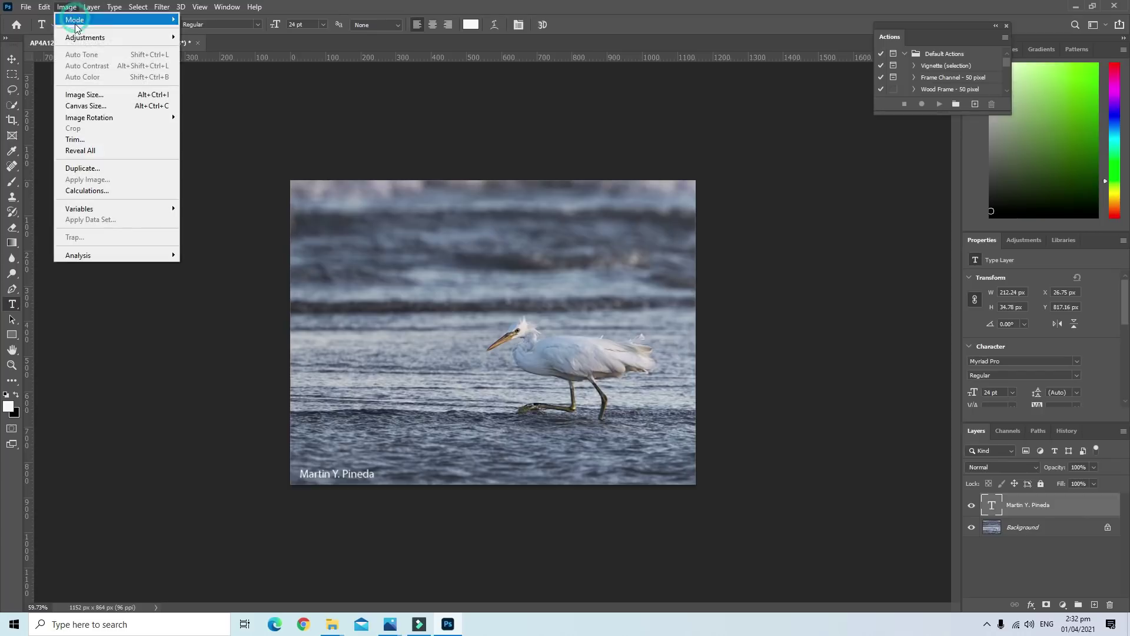
left_click(205, 37)
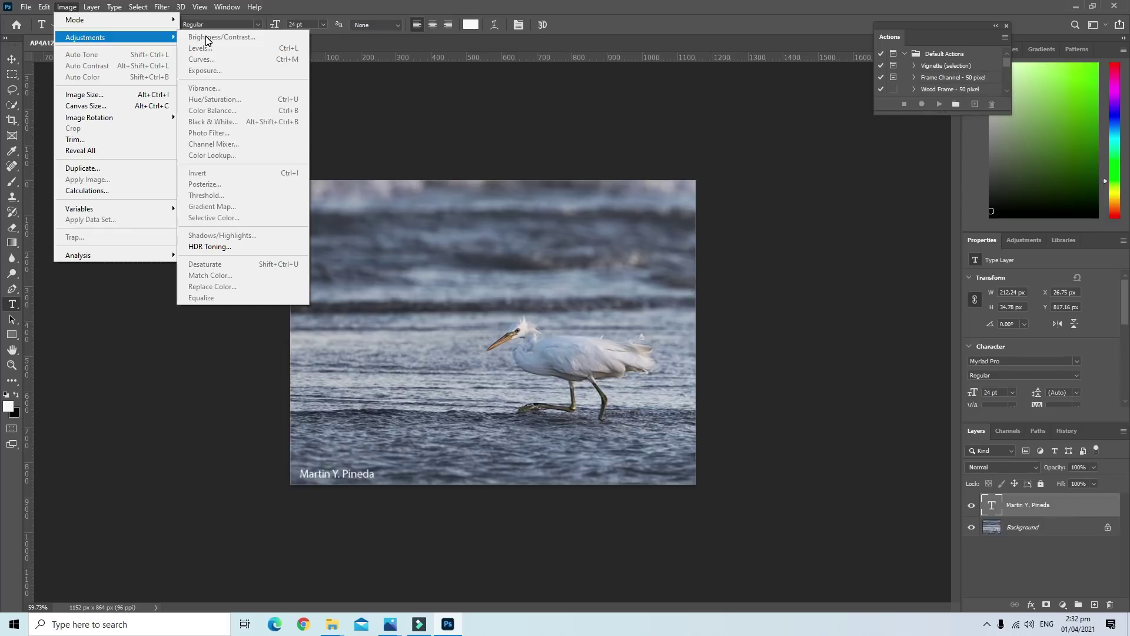
left_click(938, 556)
left_click(1018, 527)
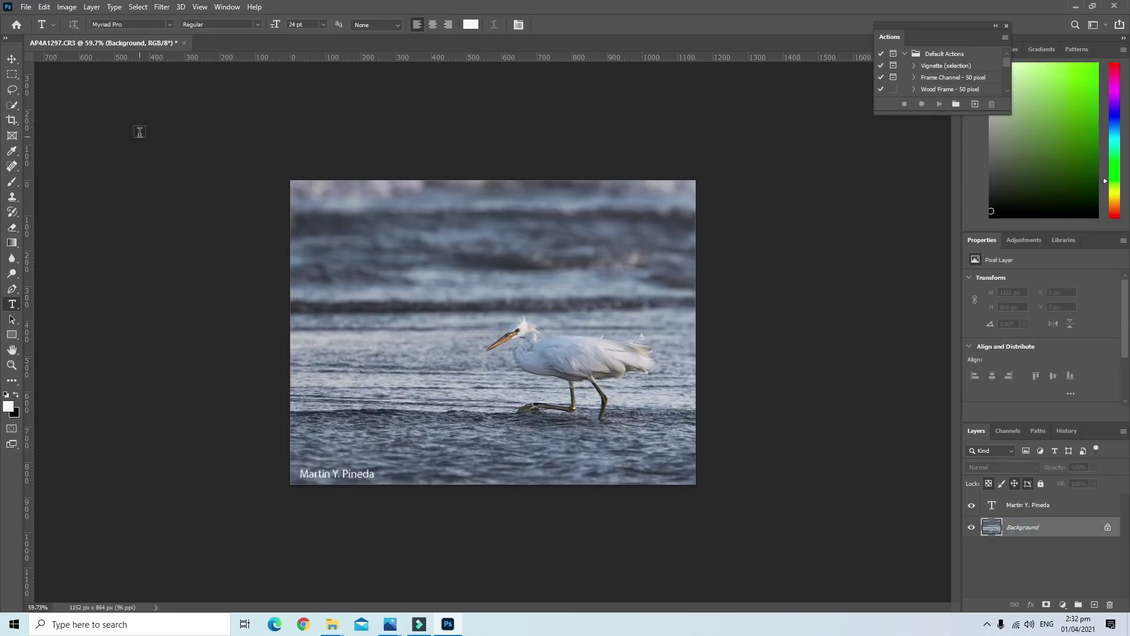
left_click(66, 7)
mouse_move(84, 37)
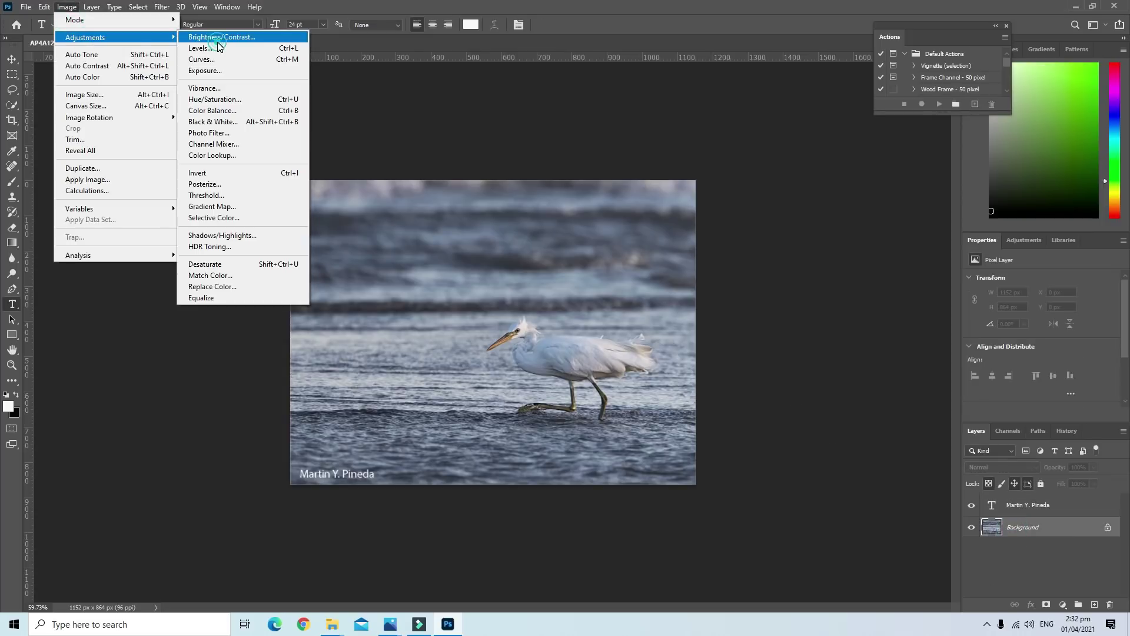
left_click(217, 38)
left_click_drag(160, 204, 169, 203)
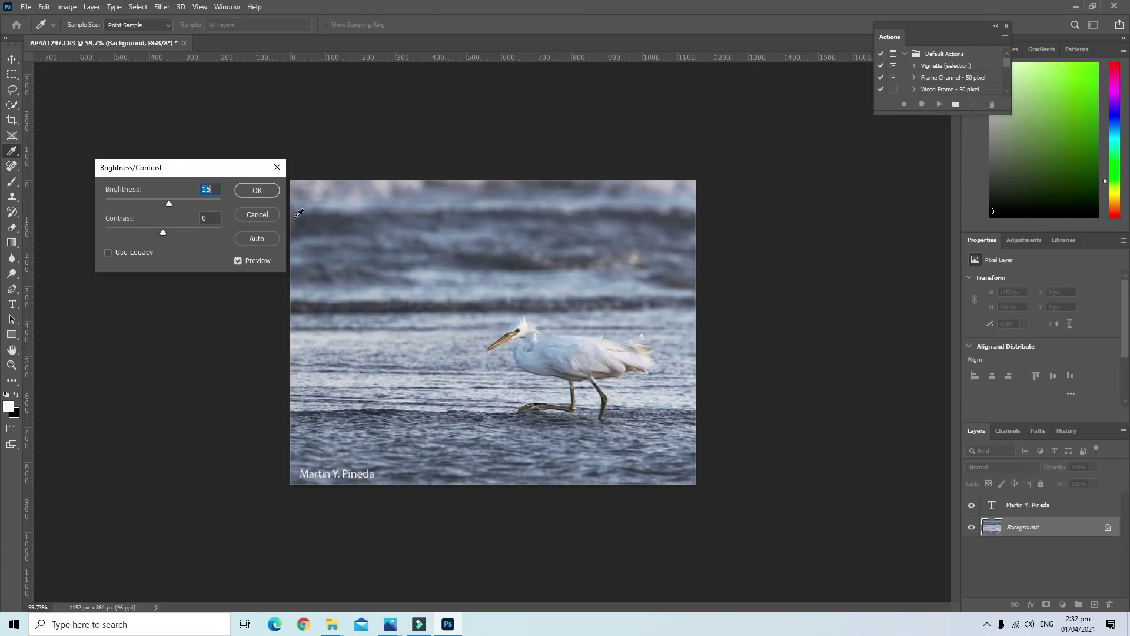
left_click(266, 194)
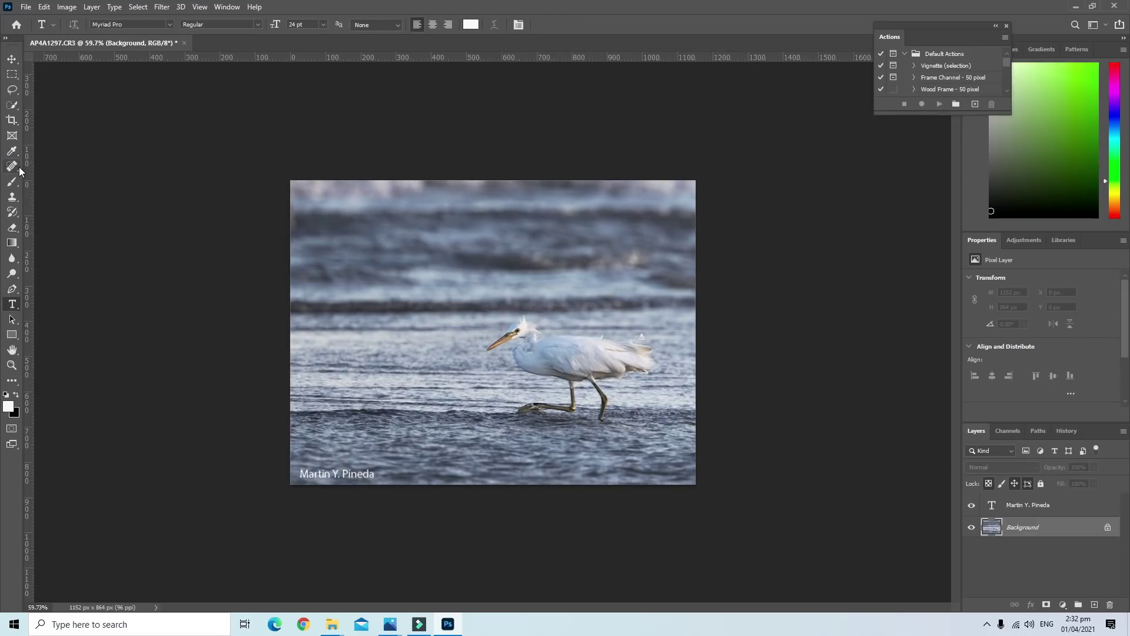
Check the Image menu to confirm the photo is still RGB, 8 bits per channel
left_click(66, 6)
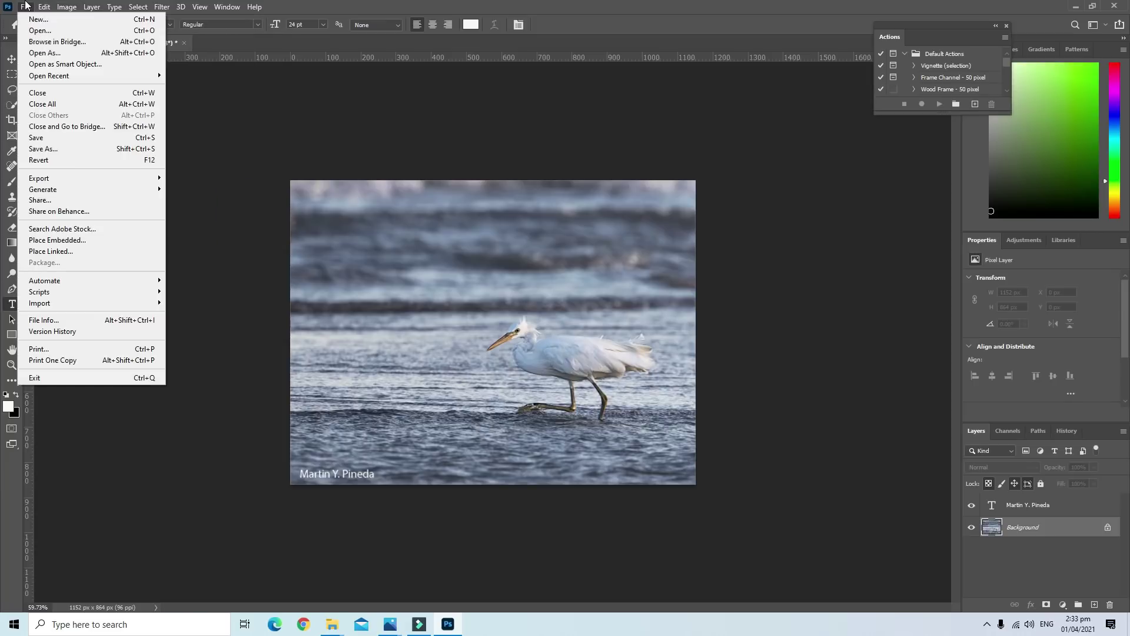
Save the photo as a Quality 12 JPEG, replacing the existing AP4A1297 file
left_click(43, 149)
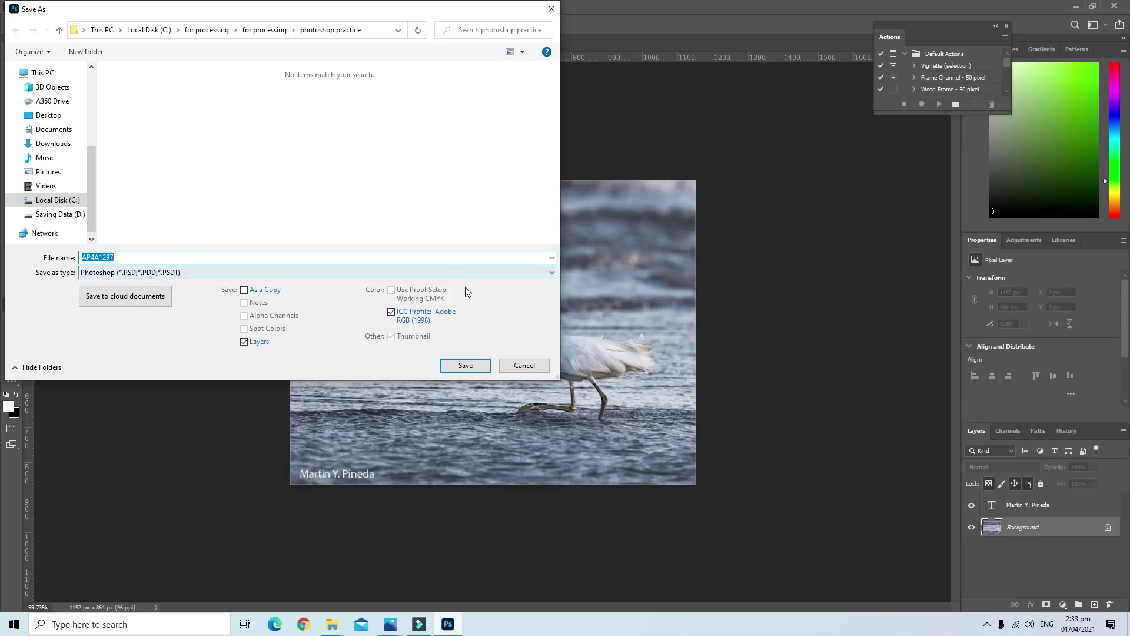
left_click(553, 274)
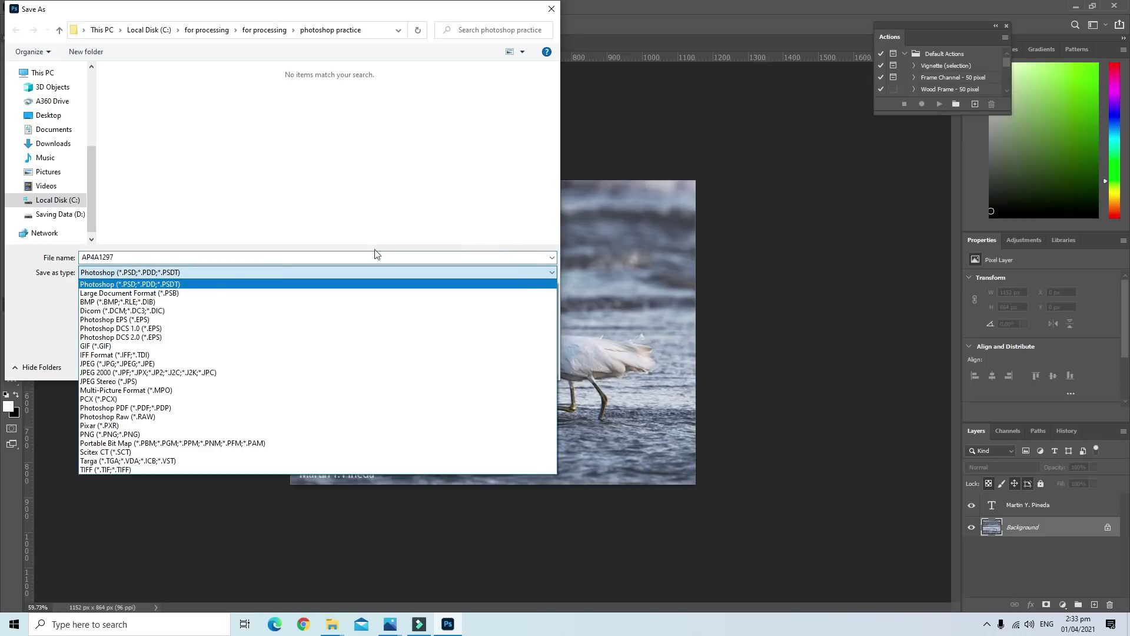
left_click(163, 364)
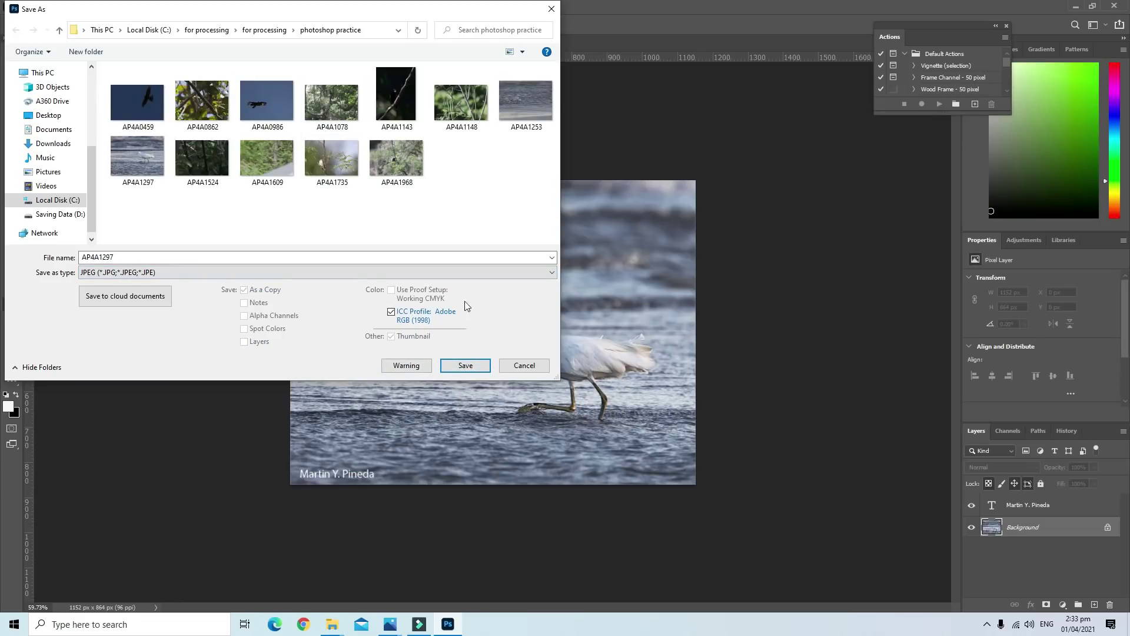
left_click(465, 366)
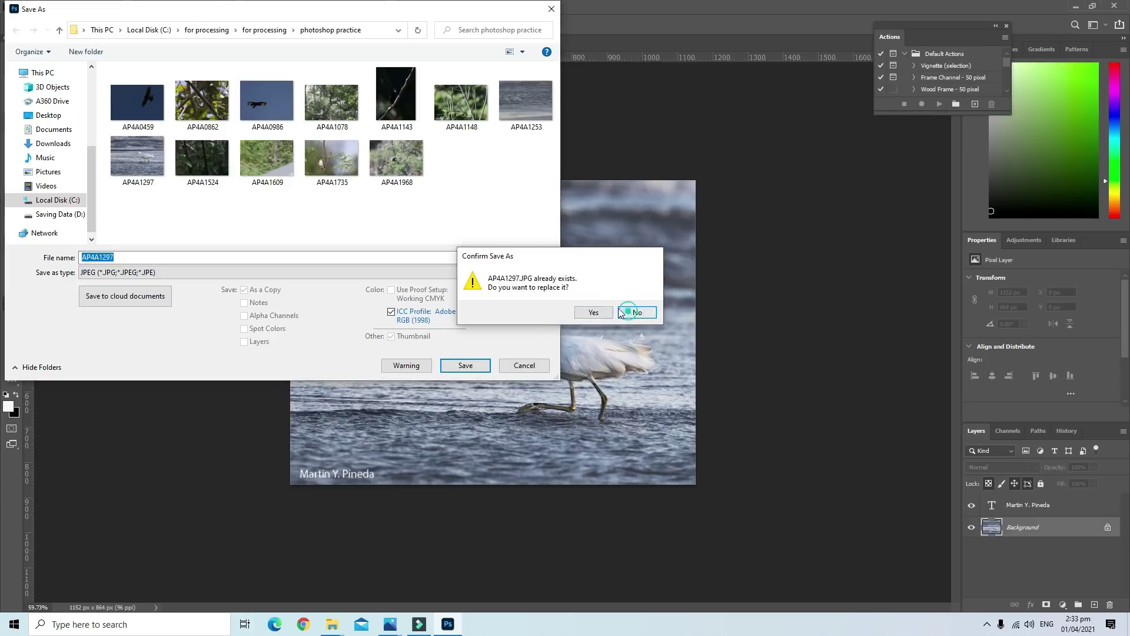
left_click(637, 313)
left_click(554, 274)
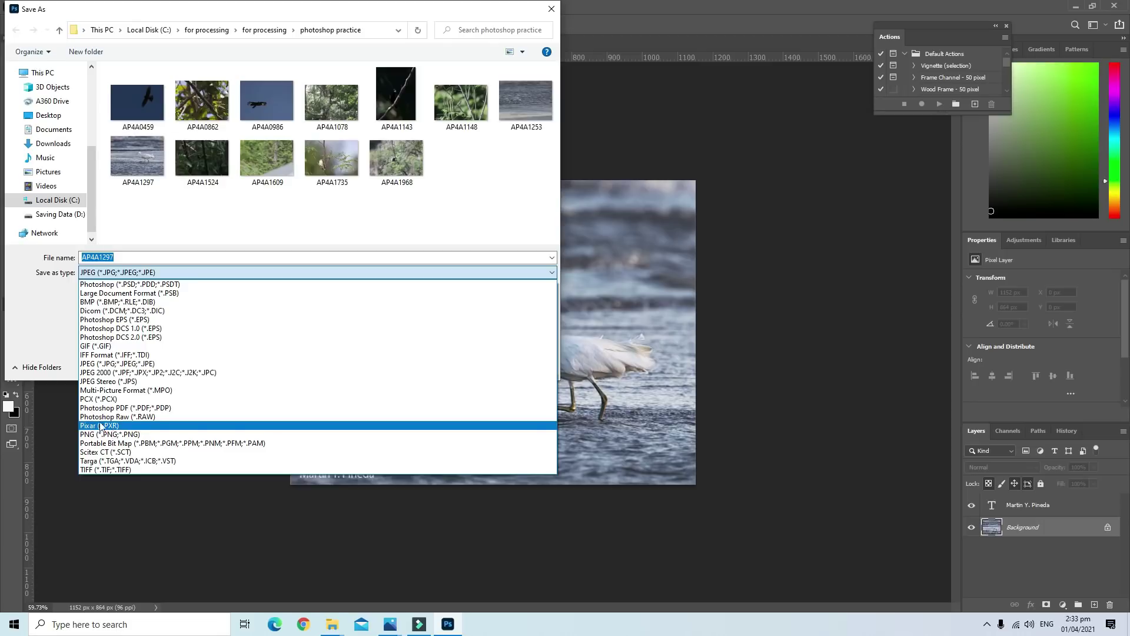
left_click(100, 364)
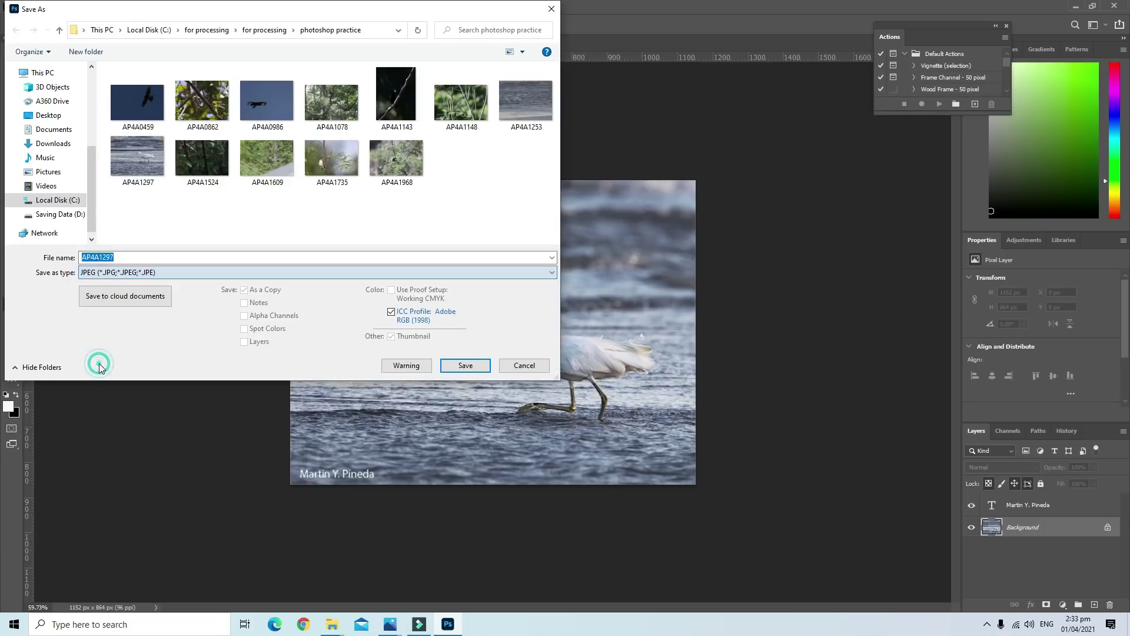
left_click(463, 365)
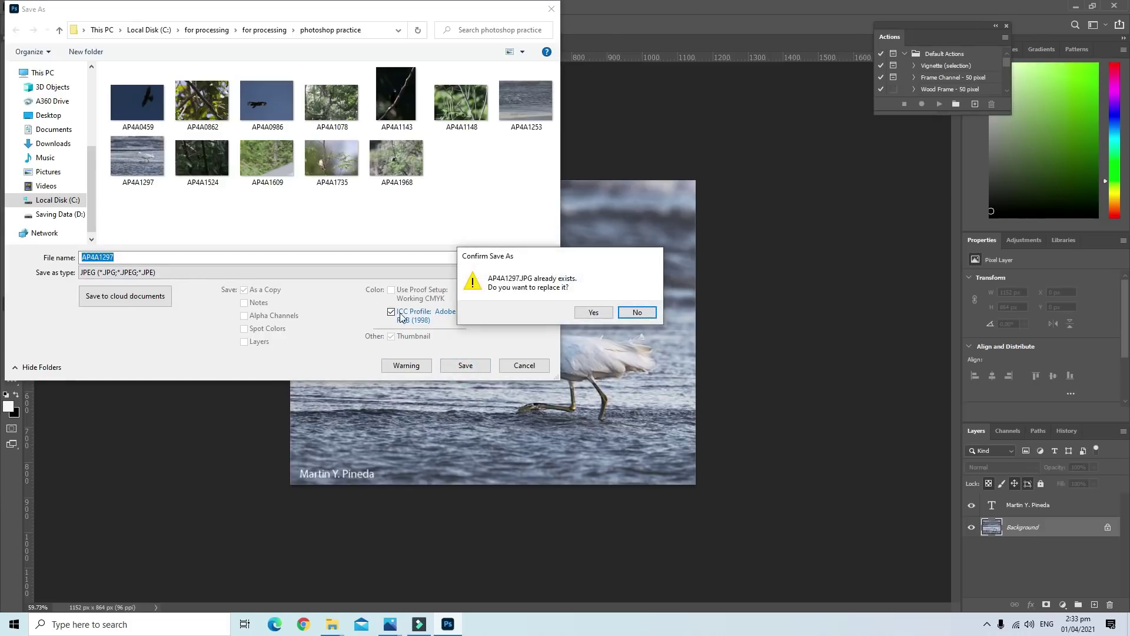
left_click(593, 310)
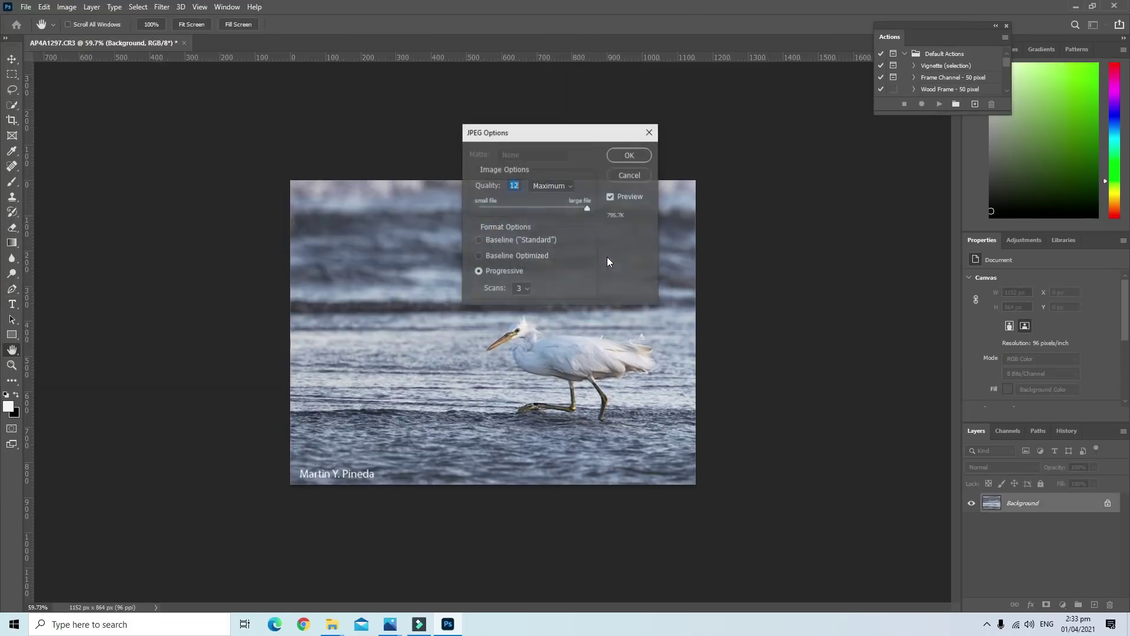
left_click(642, 158)
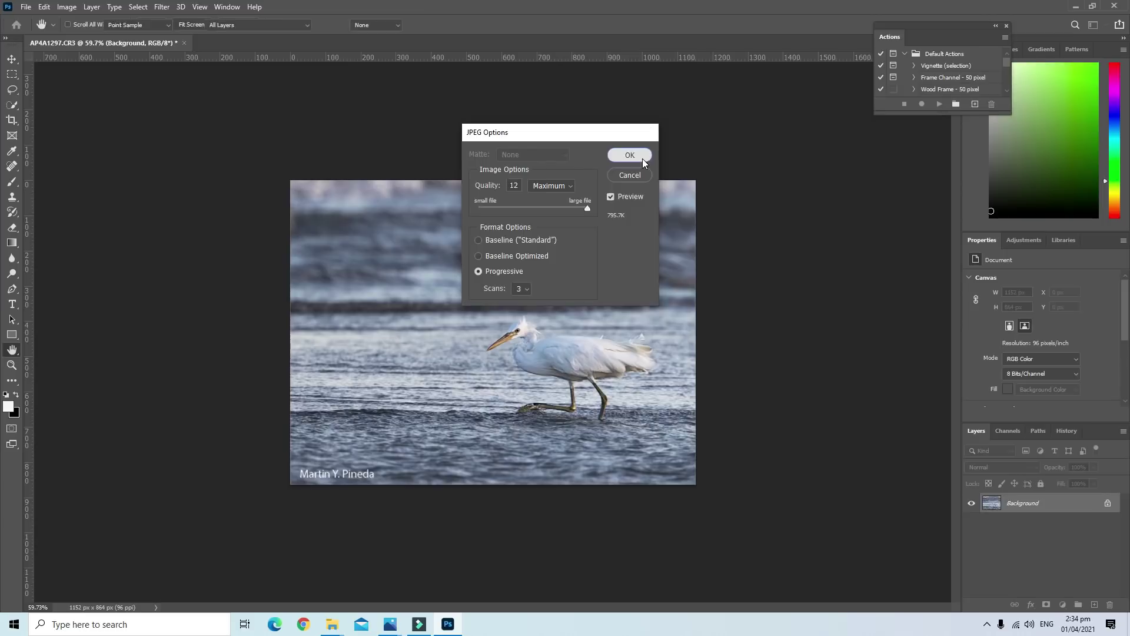
left_click(25, 7)
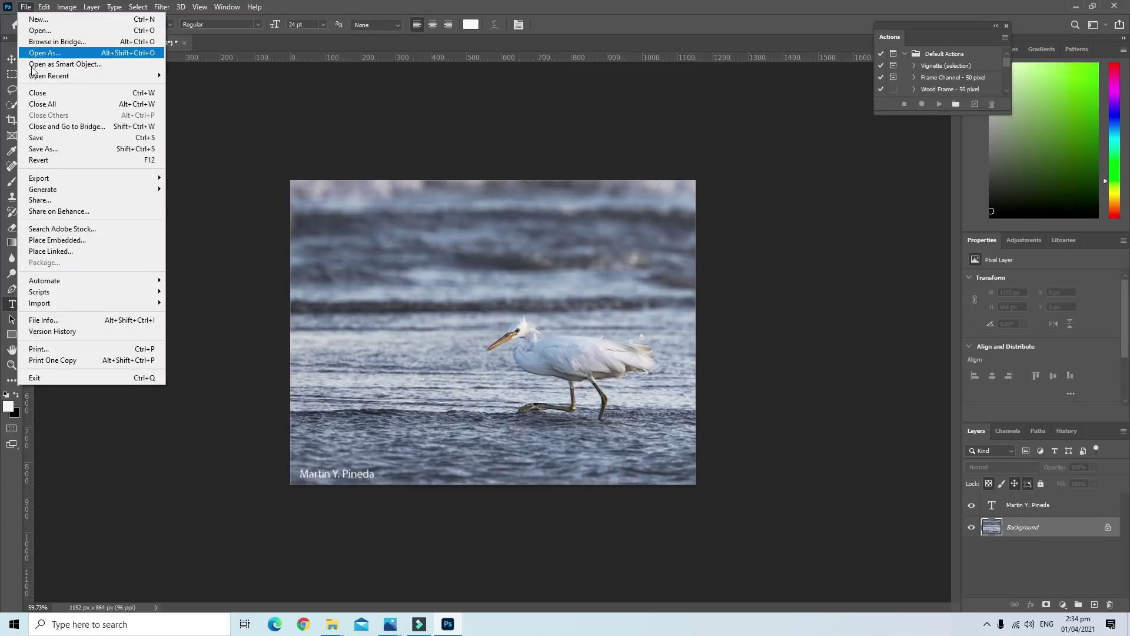
Cancel the extra Save As, close the egret document unsaved, and minimise Photoshop
left_click(46, 148)
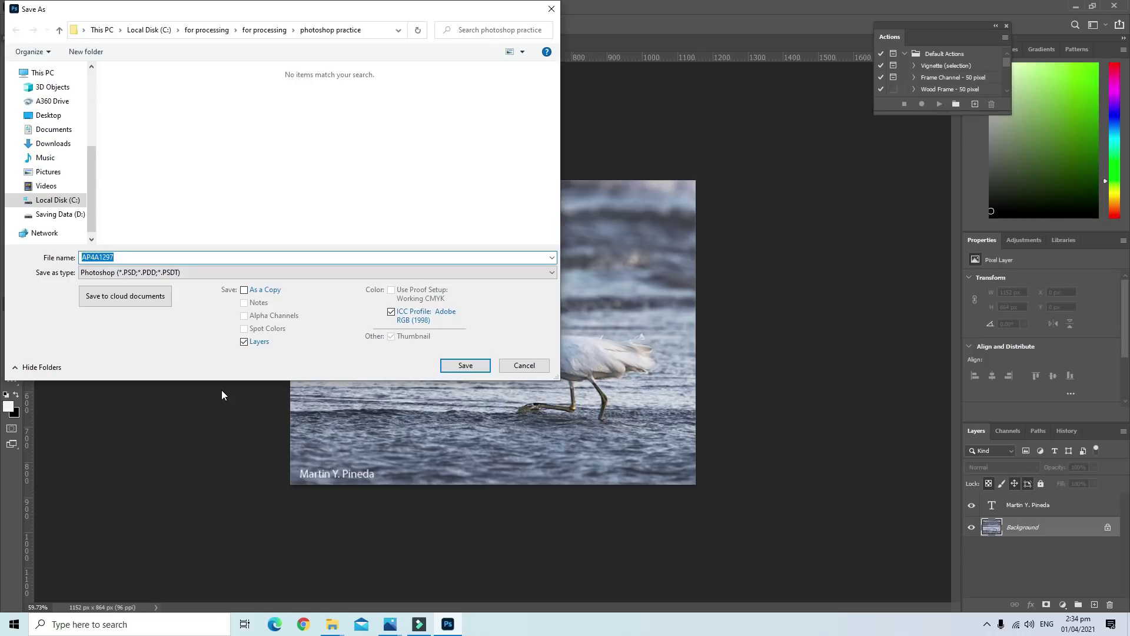
left_click(533, 361)
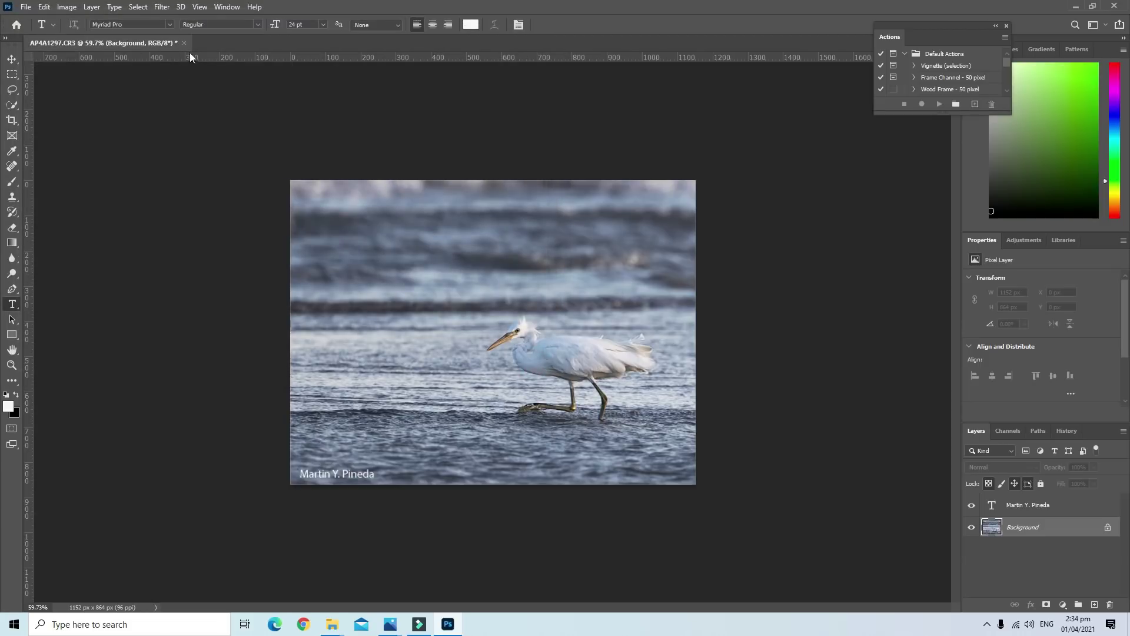
left_click(183, 43)
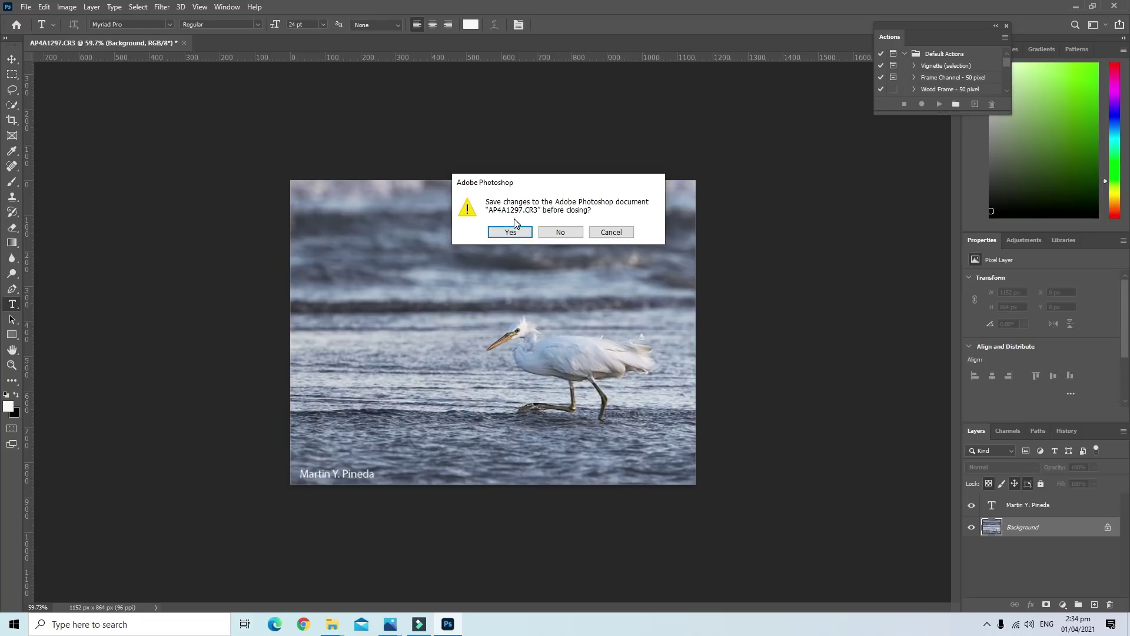
left_click(559, 232)
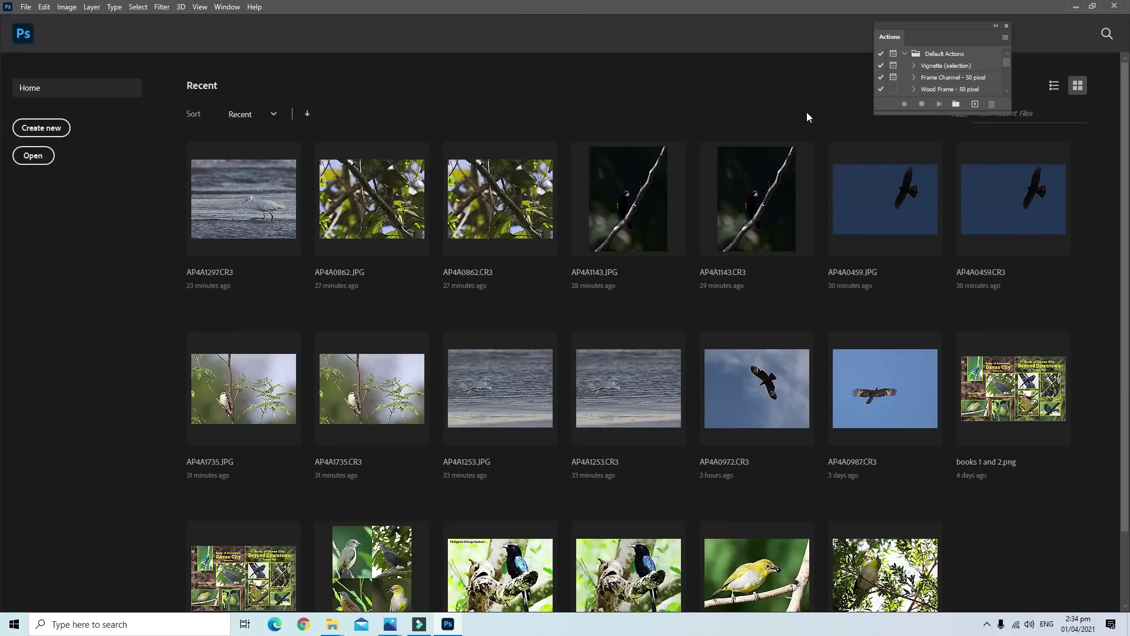
left_click(1076, 7)
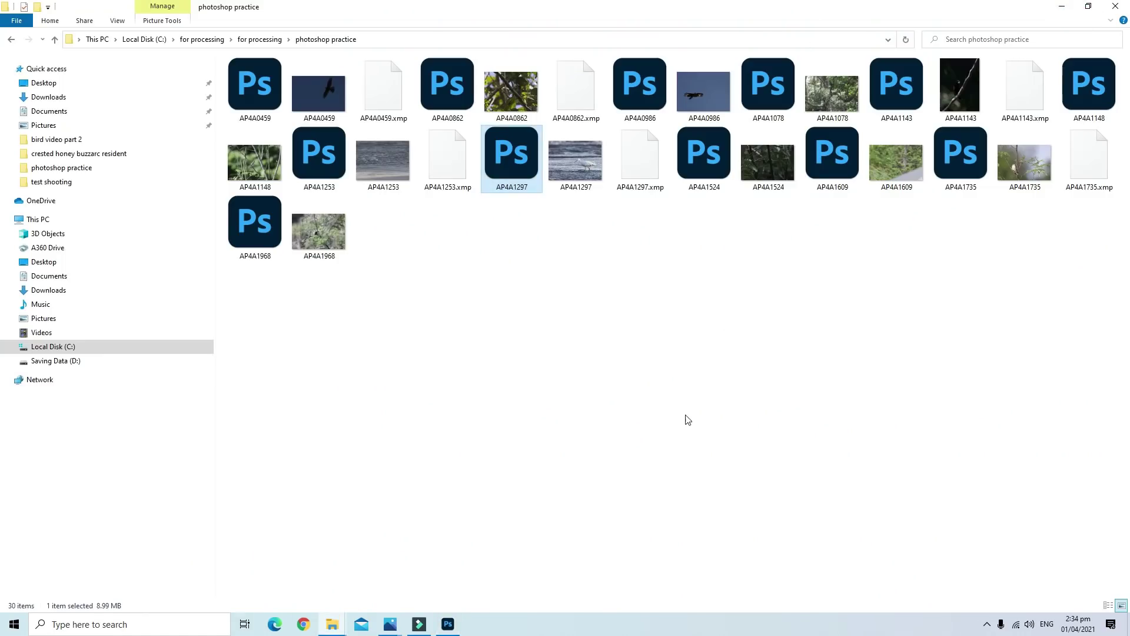
double_click(579, 186)
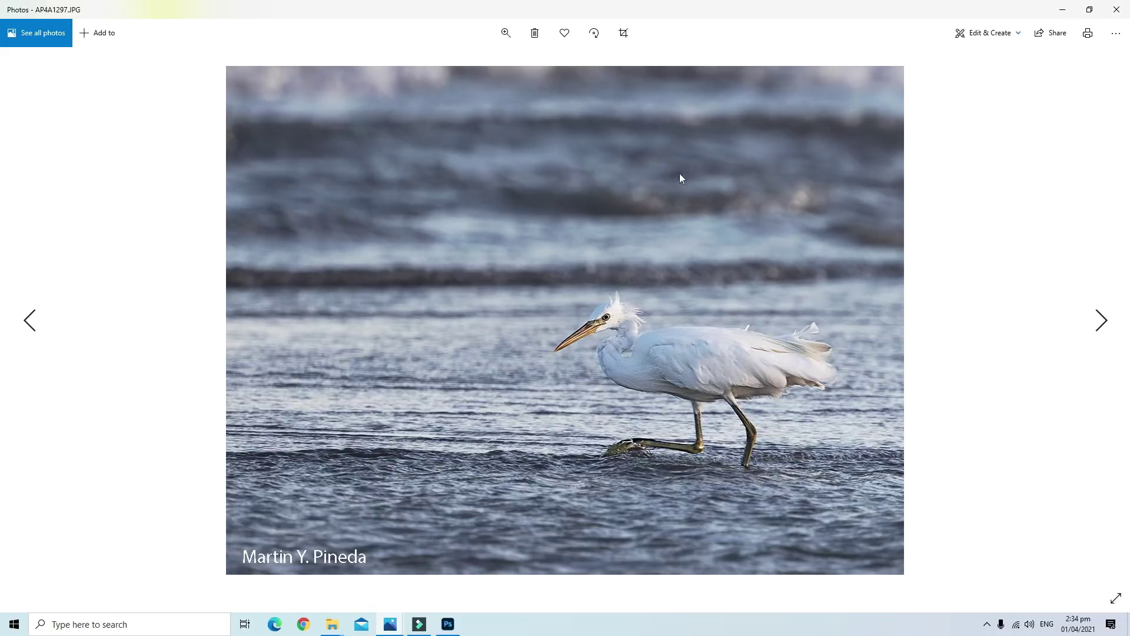
left_click(1089, 9)
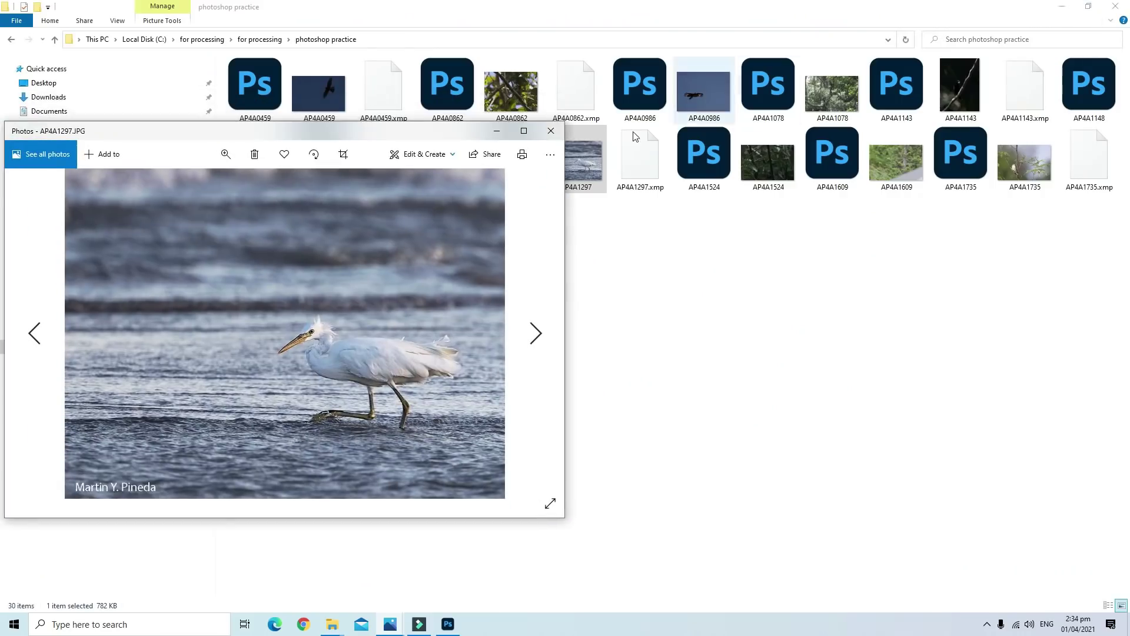
left_click_drag(426, 131, 1026, 147)
double_click(369, 162)
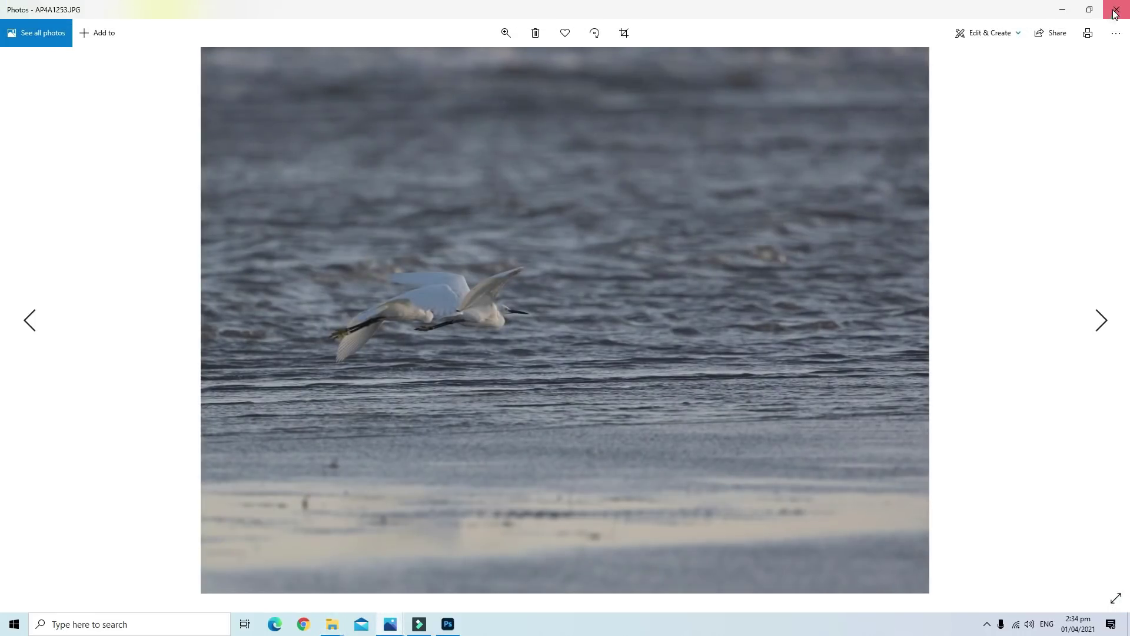
left_click(1115, 10)
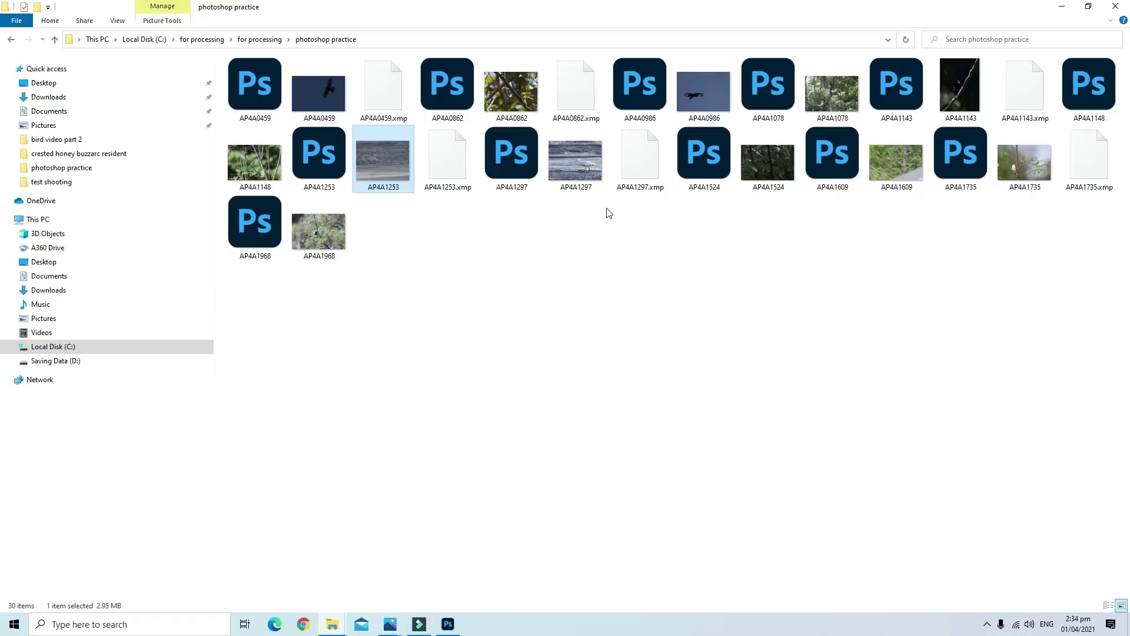
key("Right")
key("Right")
key("Right")
key("Return")
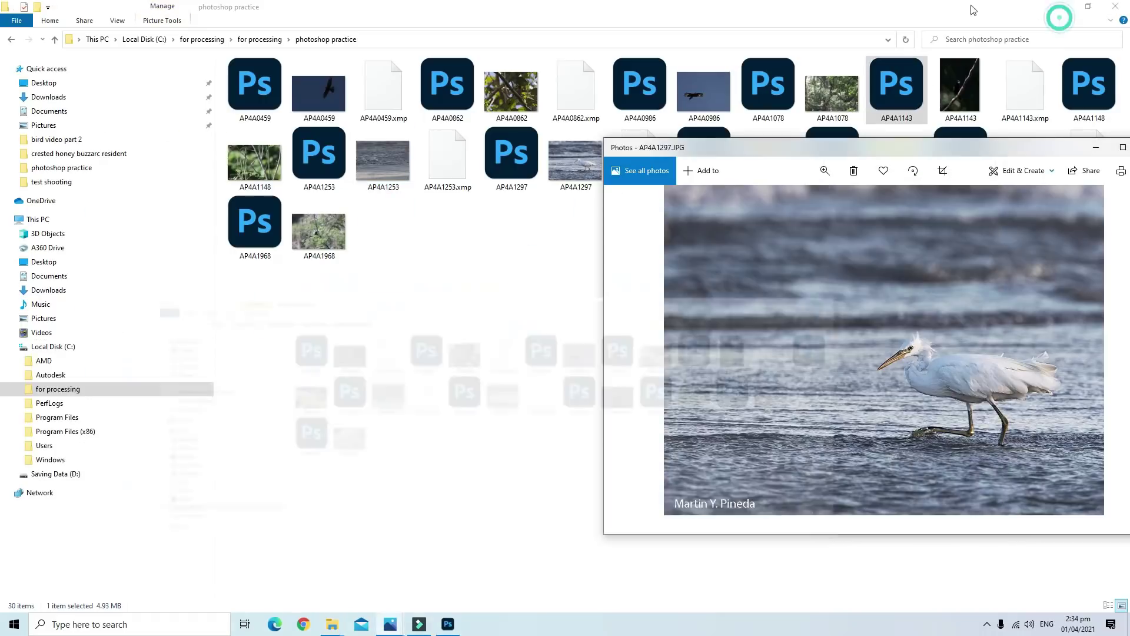
left_click_drag(862, 151, 655, 110)
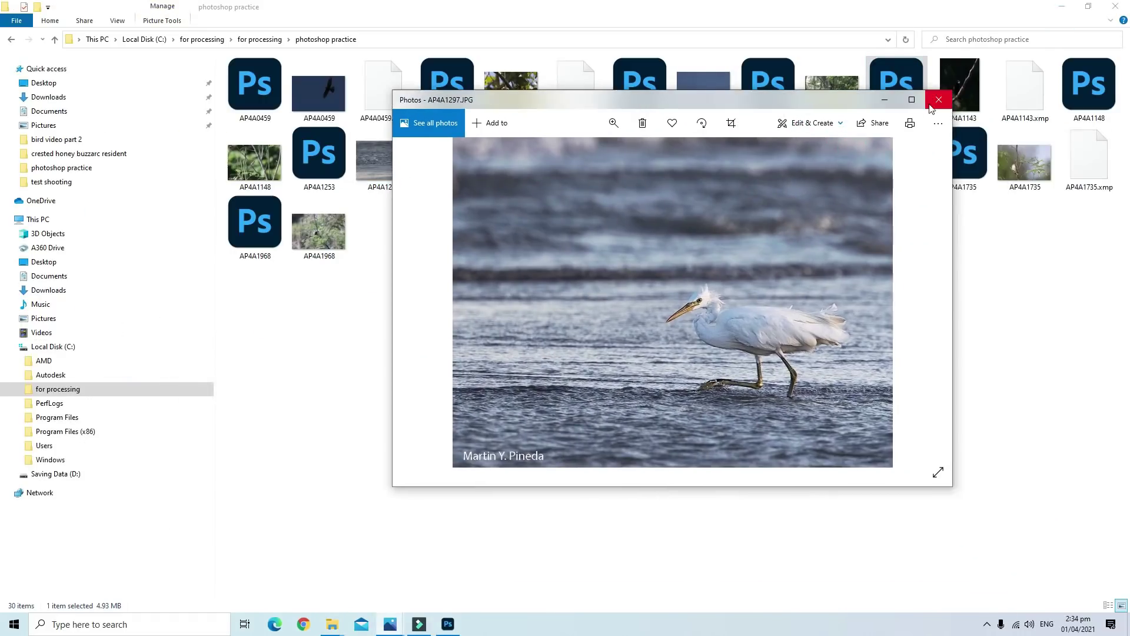
left_click(910, 103)
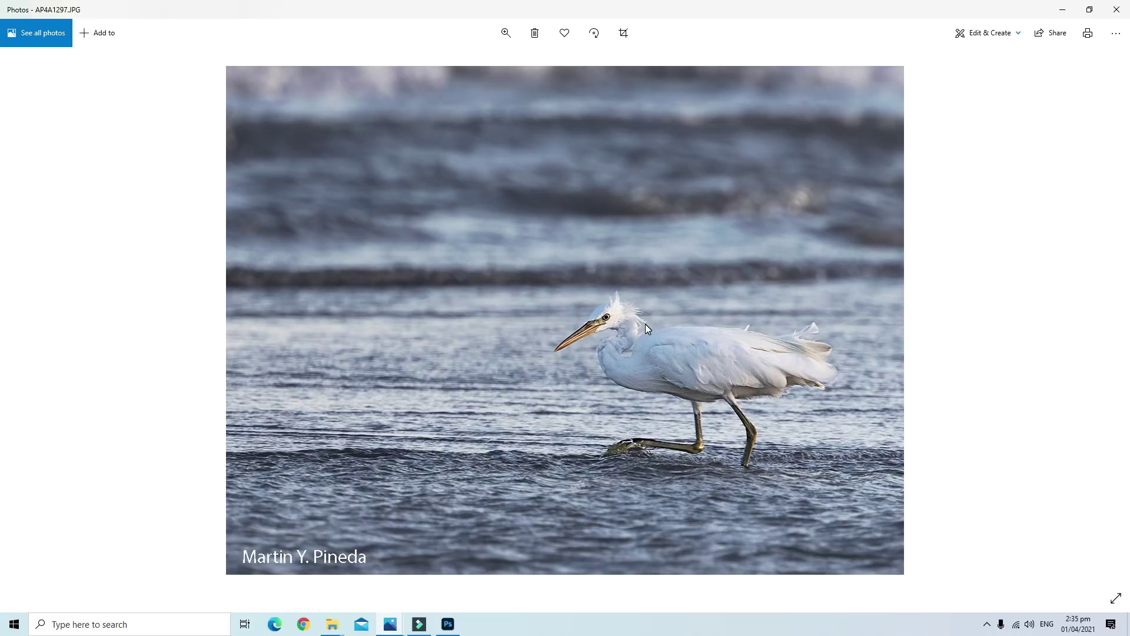
left_click(1116, 8)
left_click(888, 472)
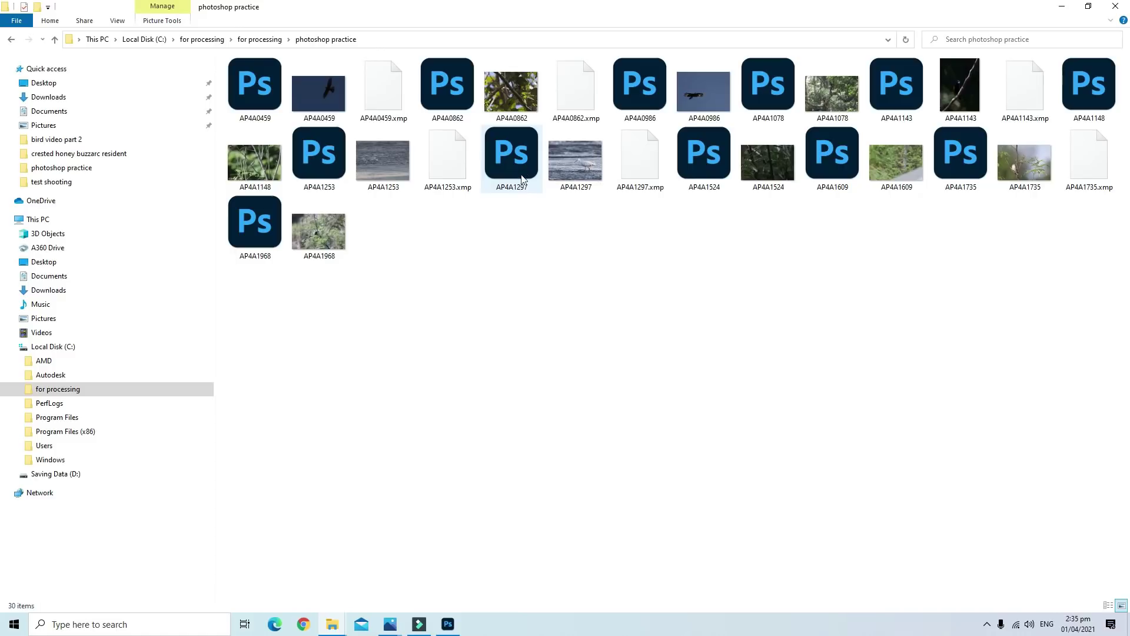
Open AP4A0862.CR3 from Explorer through Camera Raw into Photoshop
double_click(467, 105)
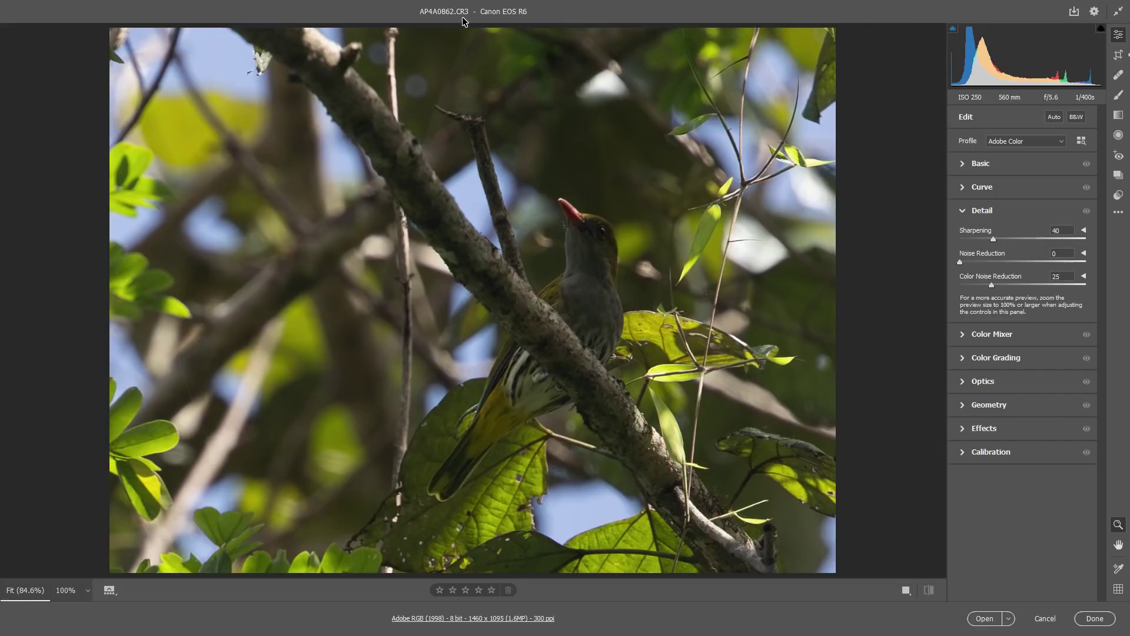
left_click(984, 619)
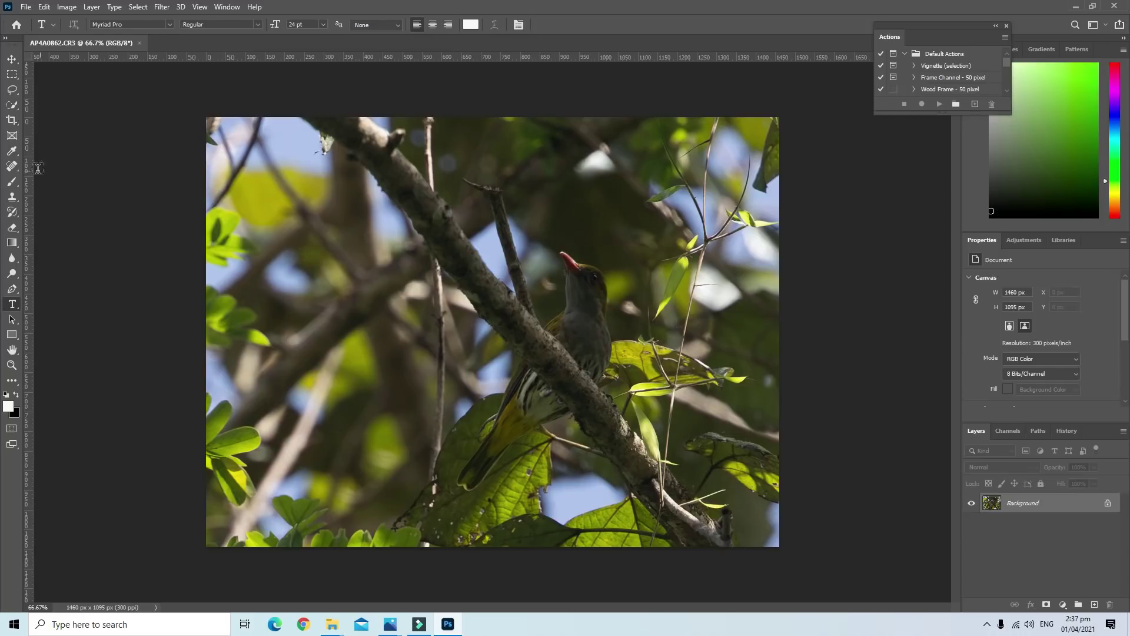
Try a Brightness/Contrast increase on the bird photo, then cancel it
left_click(67, 7)
mouse_move(85, 37)
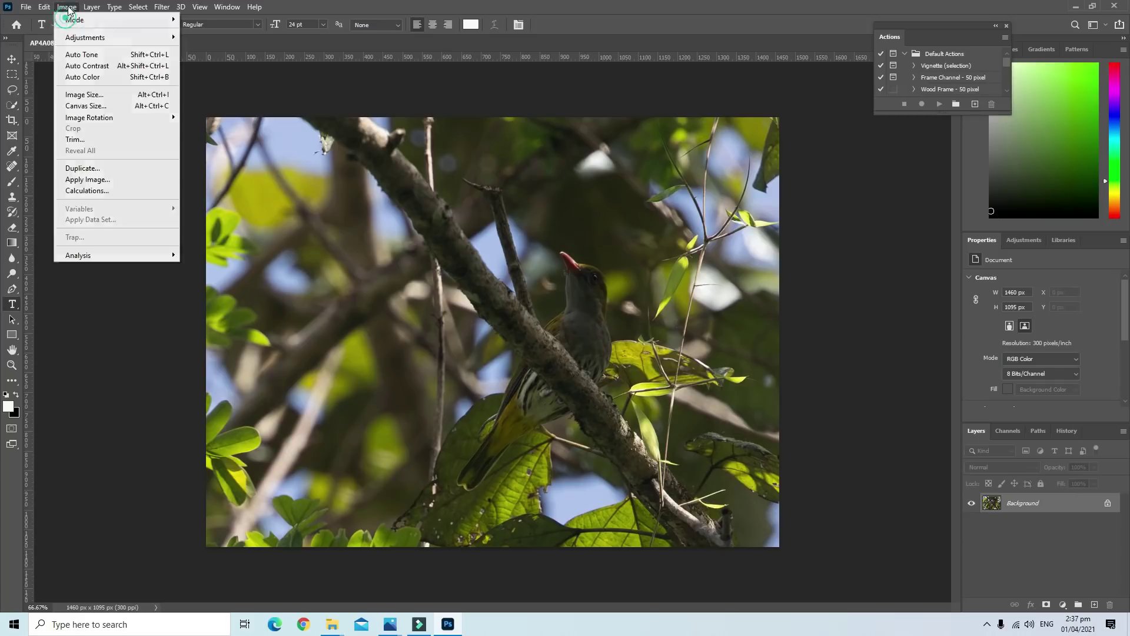
left_click(218, 38)
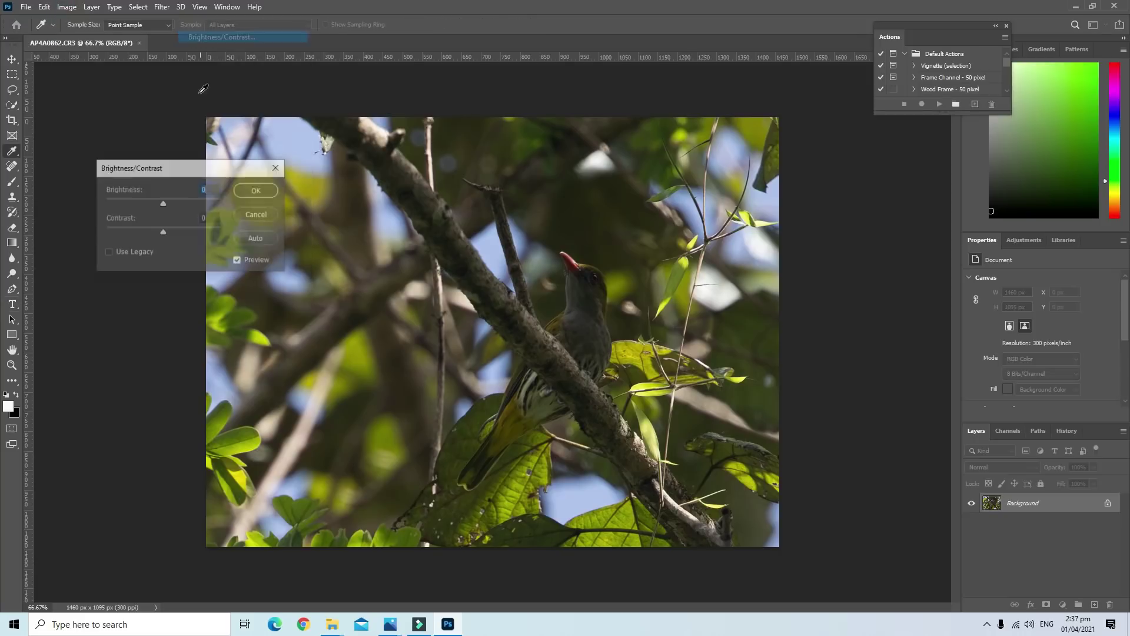
mouse_move(164, 203)
left_mouse_down()
mouse_move(195, 211)
mouse_move(178, 206)
left_mouse_up()
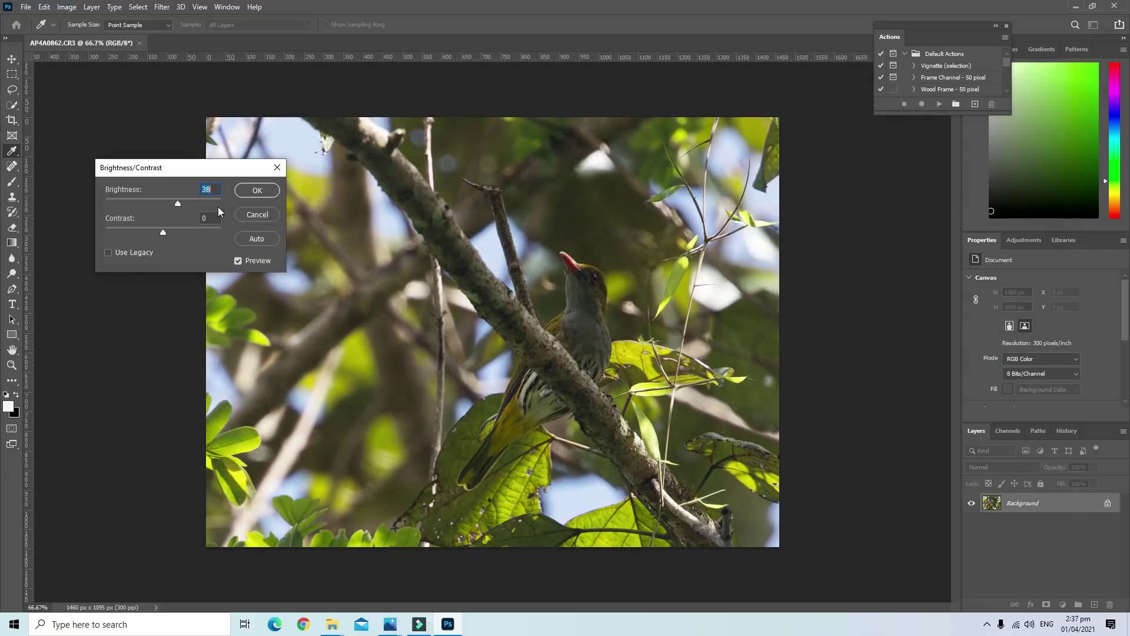
left_click(239, 214)
key("t")
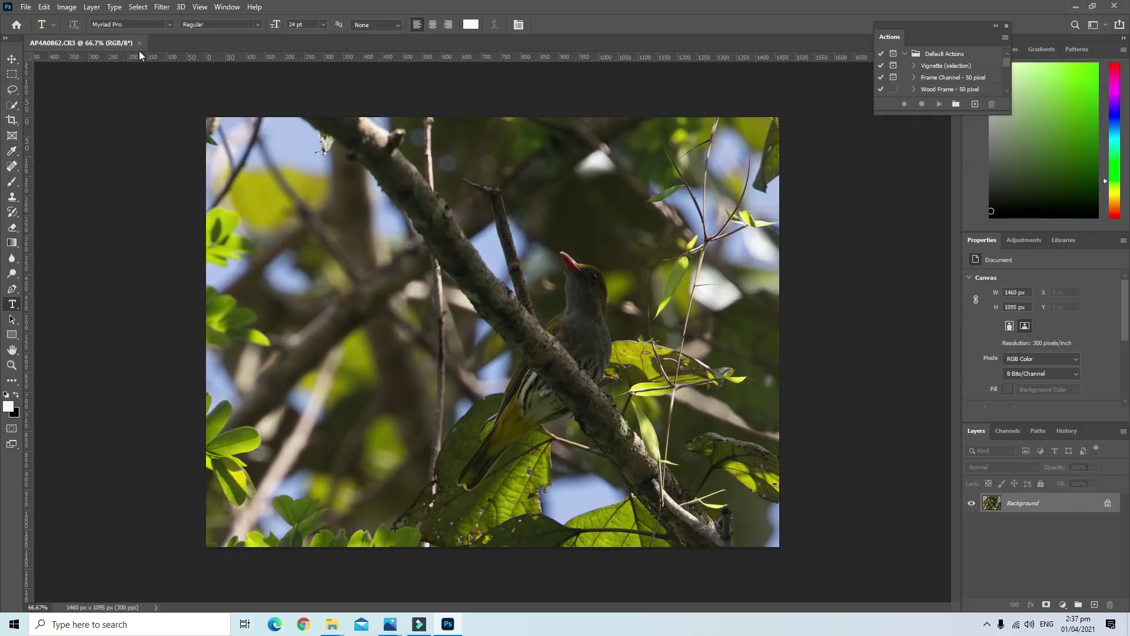
Experiment with Shadows/Highlights shadow and highlight amounts, then cancel
left_click(66, 6)
mouse_move(86, 37)
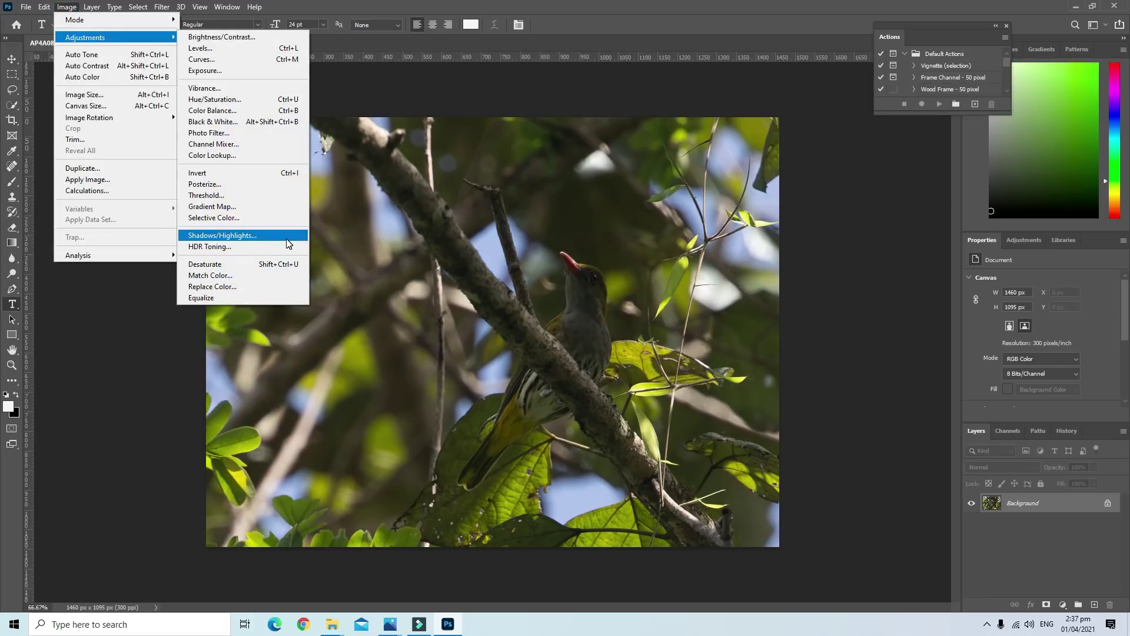
left_click(286, 238)
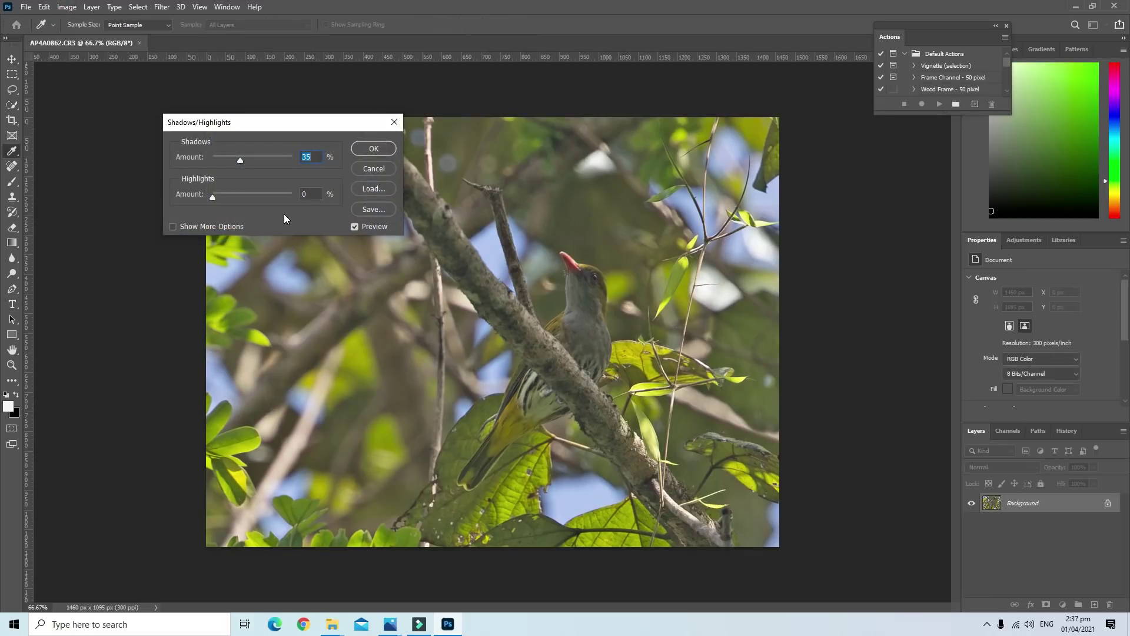
left_click_drag(242, 162, 237, 163)
left_click_drag(213, 197, 235, 202)
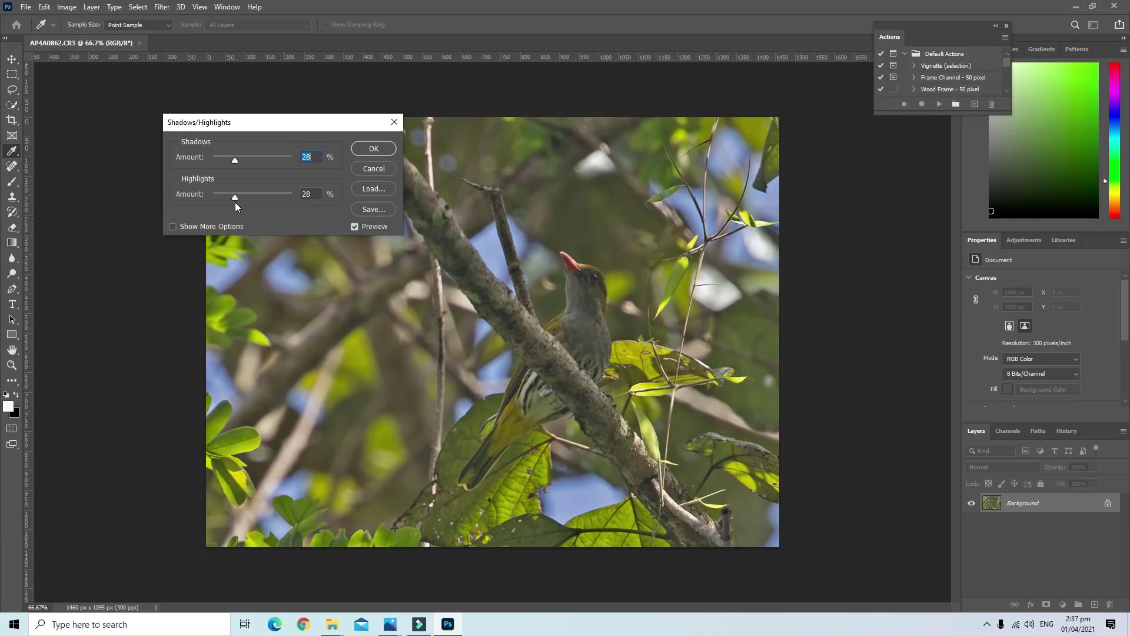
left_click_drag(234, 161, 227, 198)
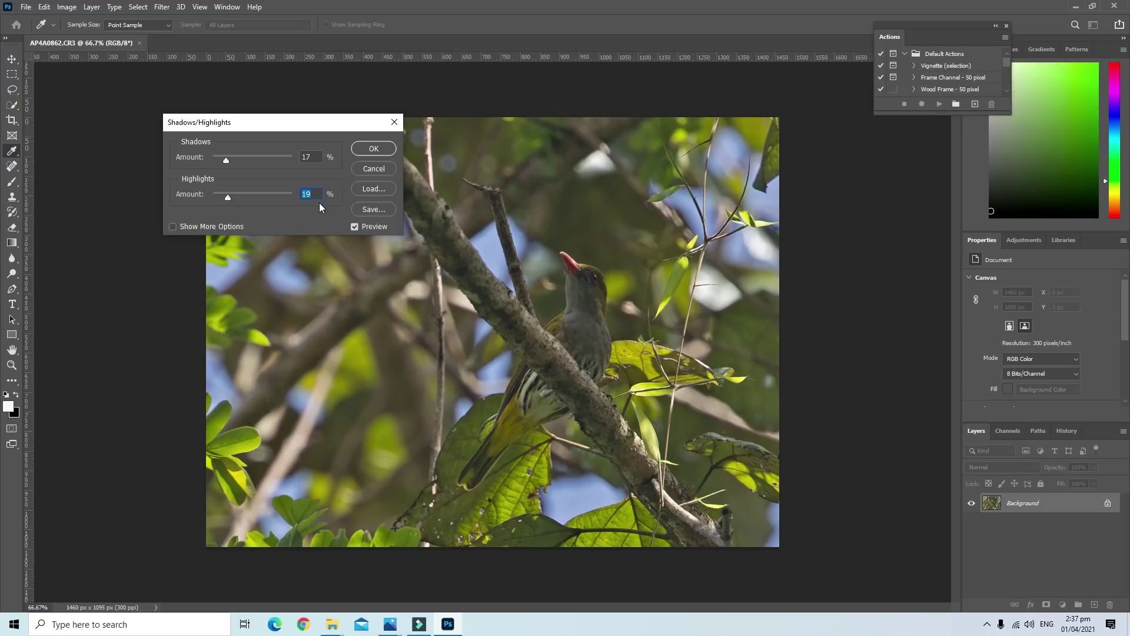
left_click(373, 169)
key("t")
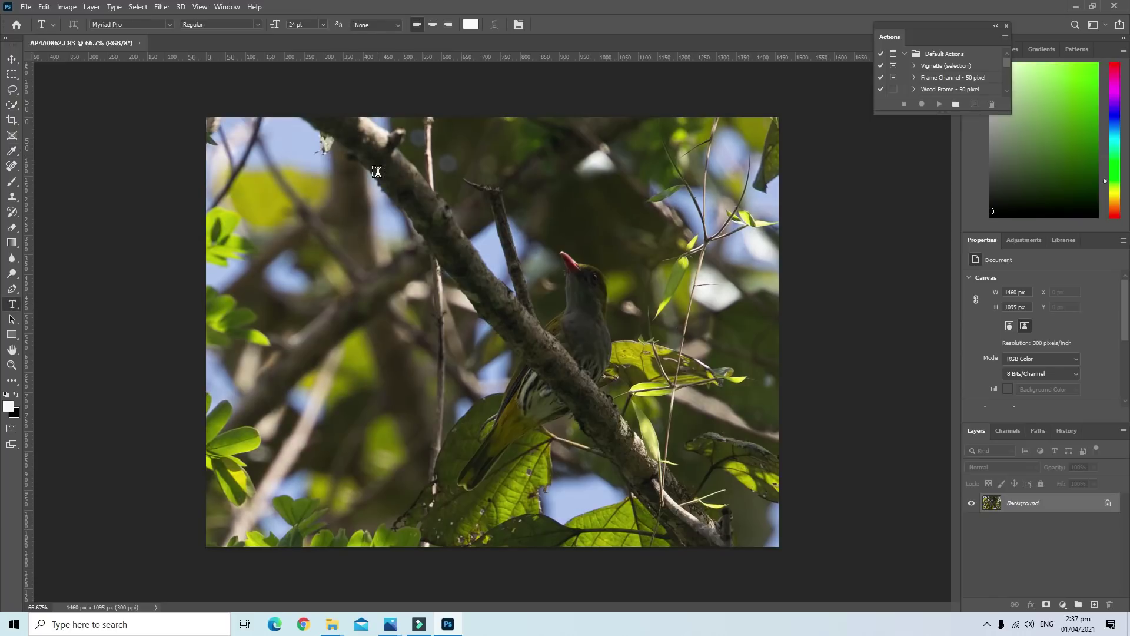
Reapply Shadows/Highlights with shadows at 17% and highlights at 19%
left_click(69, 9)
mouse_move(85, 37)
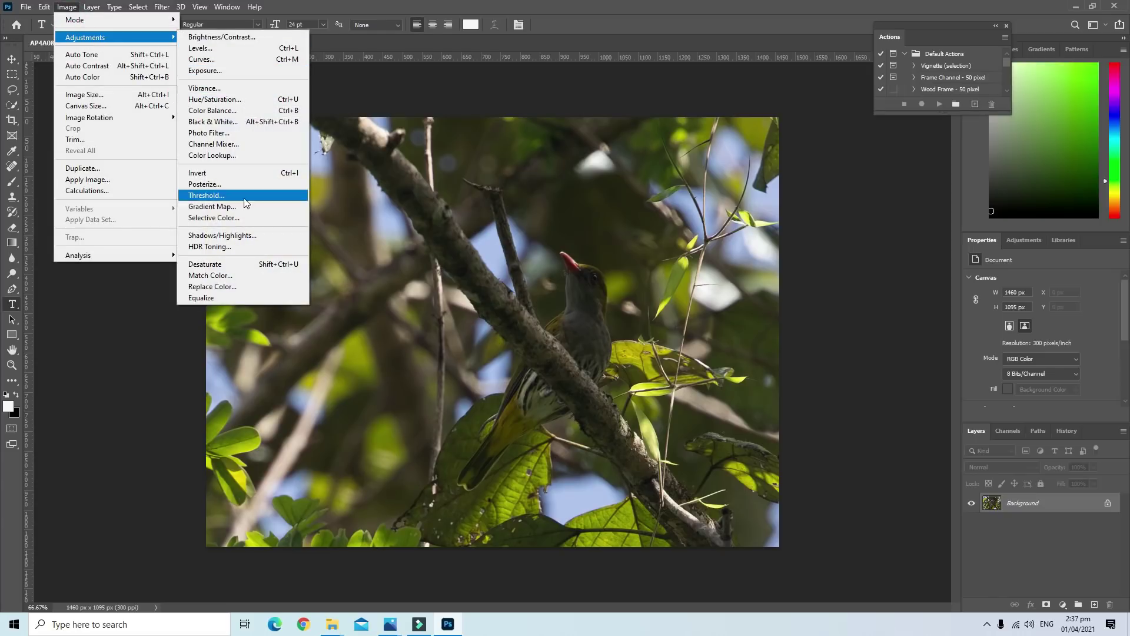
left_click(245, 235)
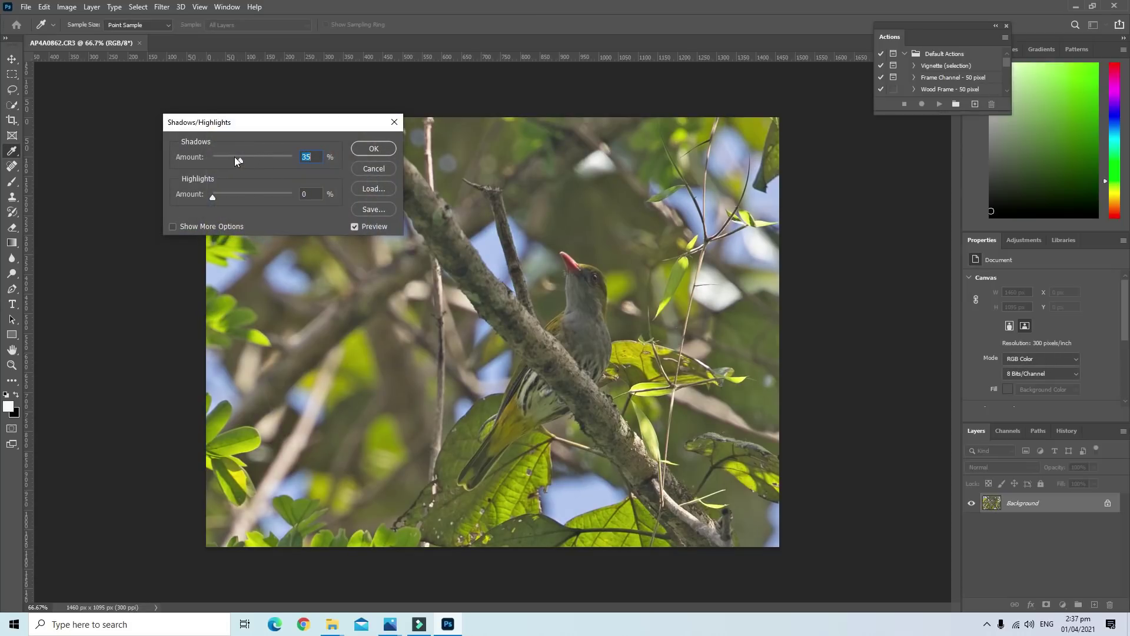
mouse_move(240, 159)
left_mouse_down()
mouse_move(225, 165)
mouse_move(228, 197)
left_mouse_up()
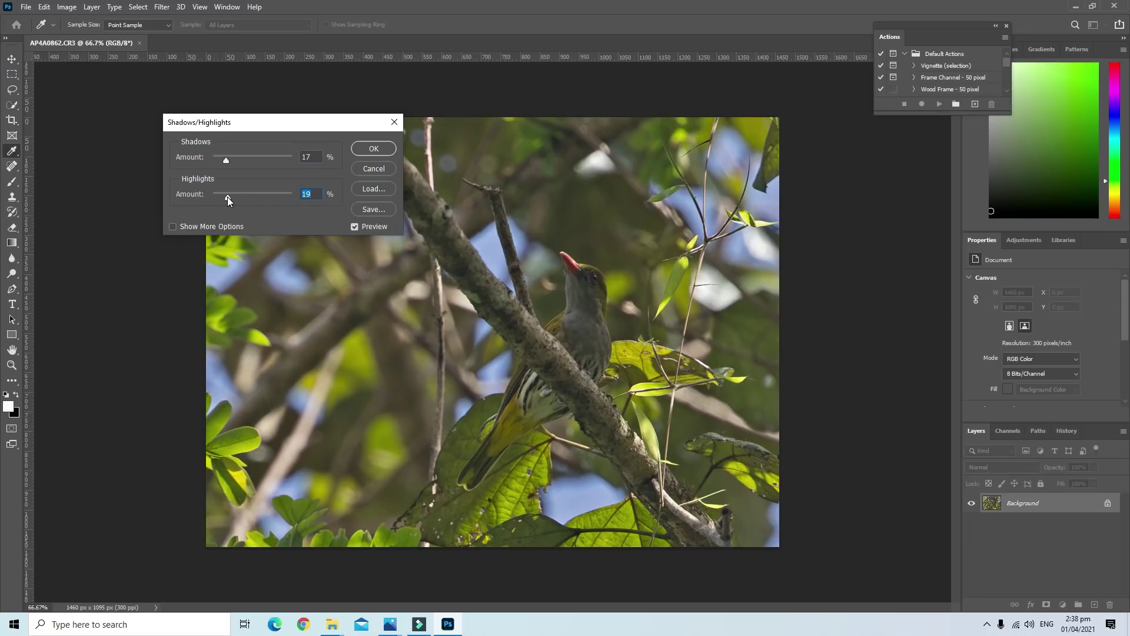
left_click(382, 154)
key("t")
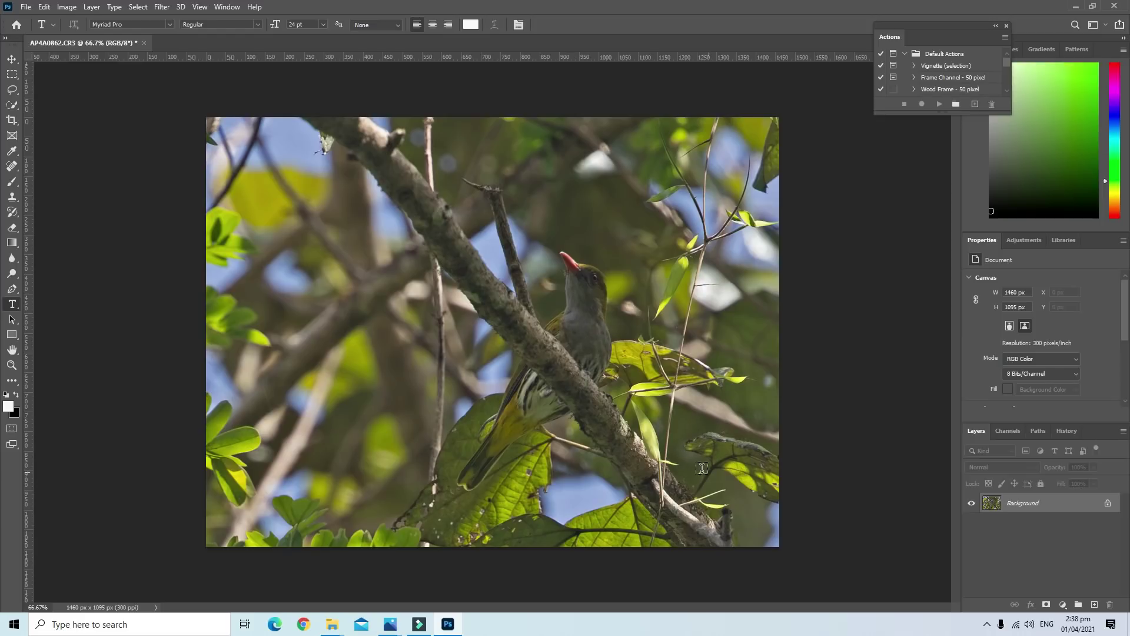
Duplicate the Background layer twice to create Background copy and Background copy 2
right_click(1041, 508)
left_click(1038, 385)
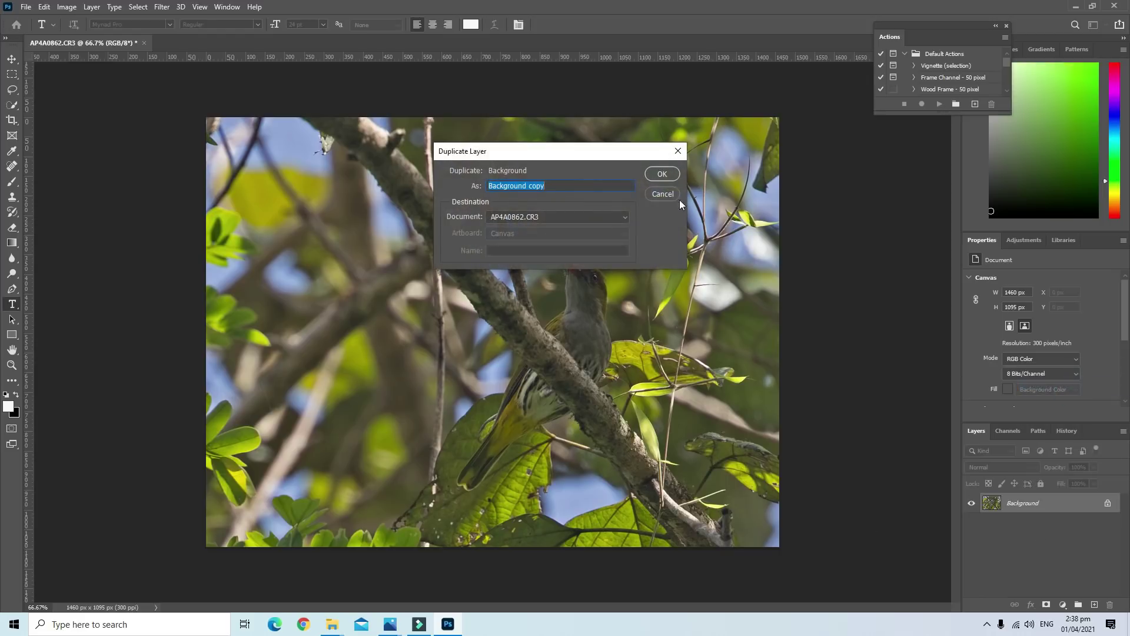
left_click(661, 173)
right_click(1017, 507)
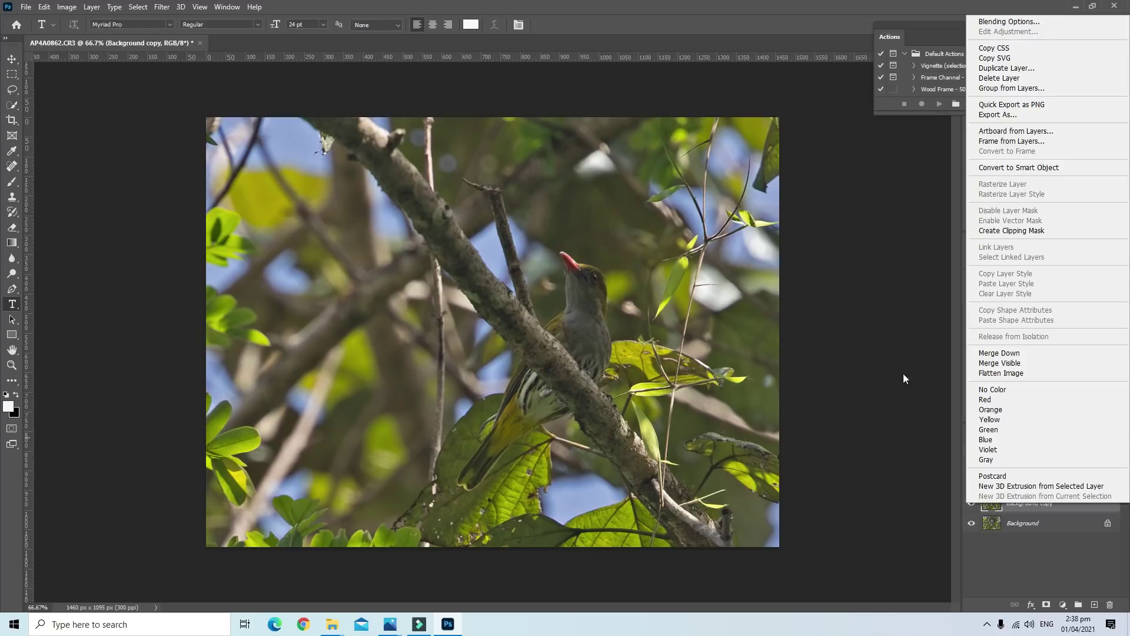
left_click(1004, 68)
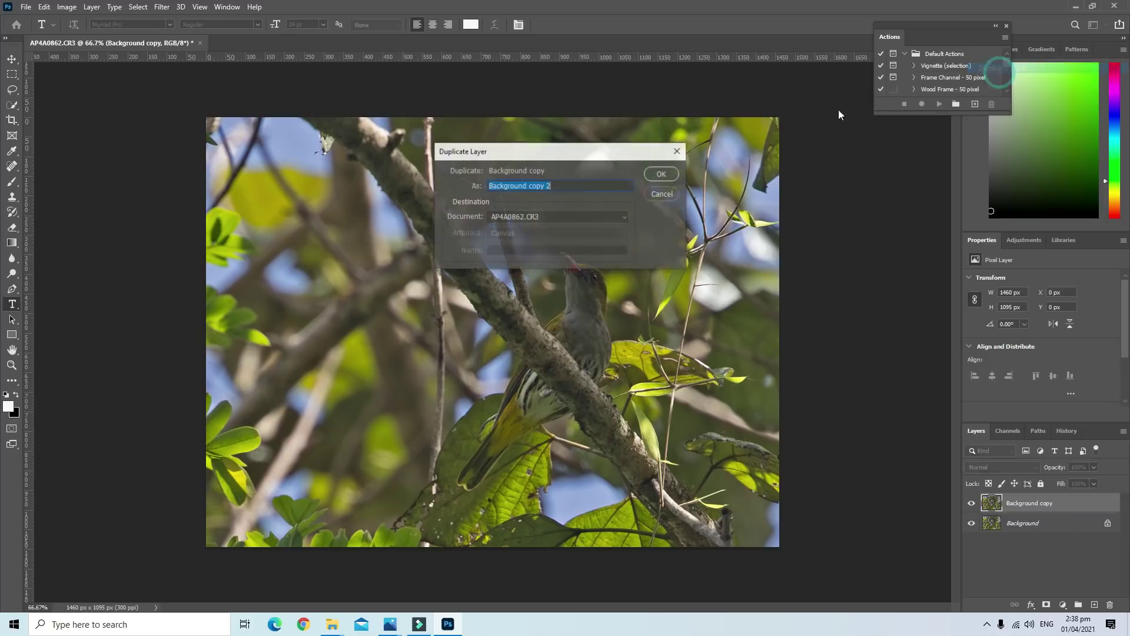
left_click(662, 173)
Add Background copy 3 on top and make it the active layer
right_click(1034, 506)
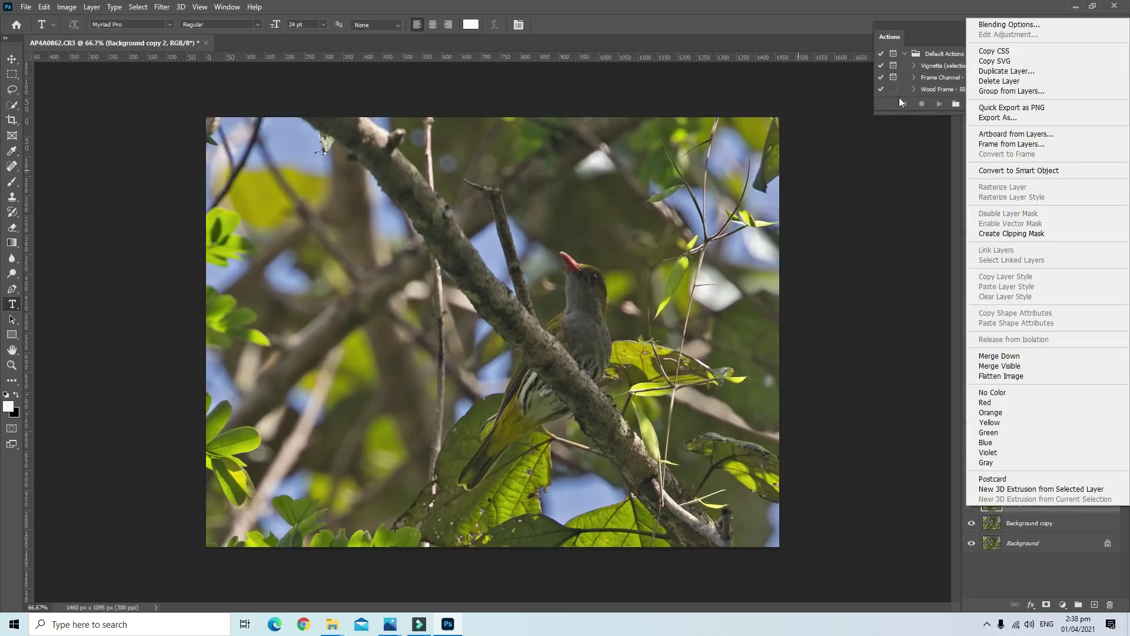
left_click(1007, 70)
left_click(662, 173)
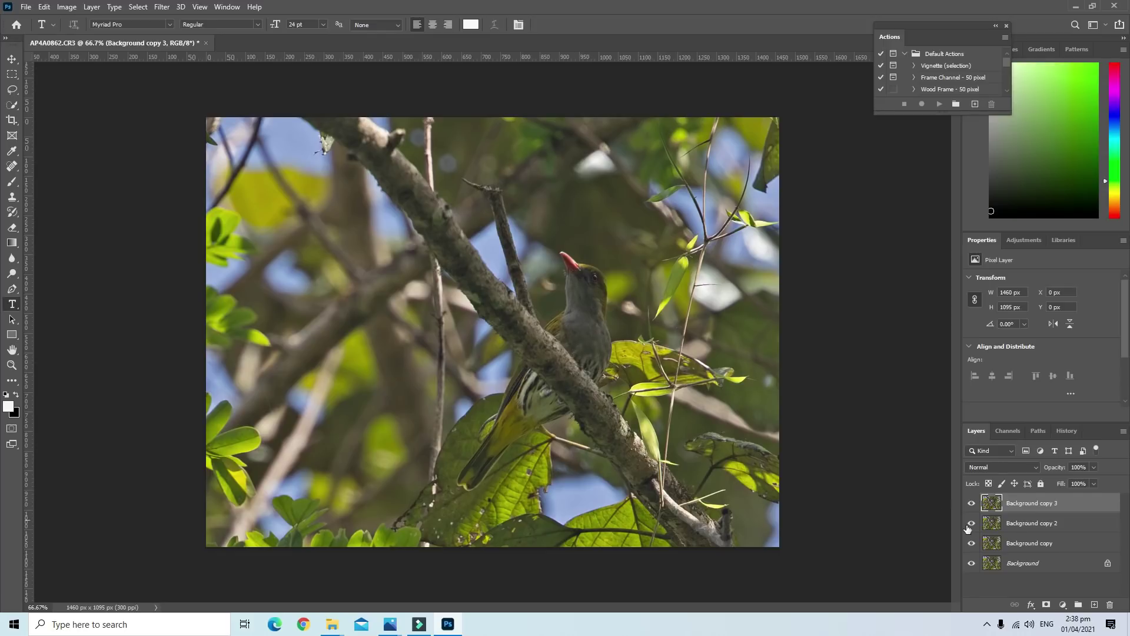
left_click(1018, 528)
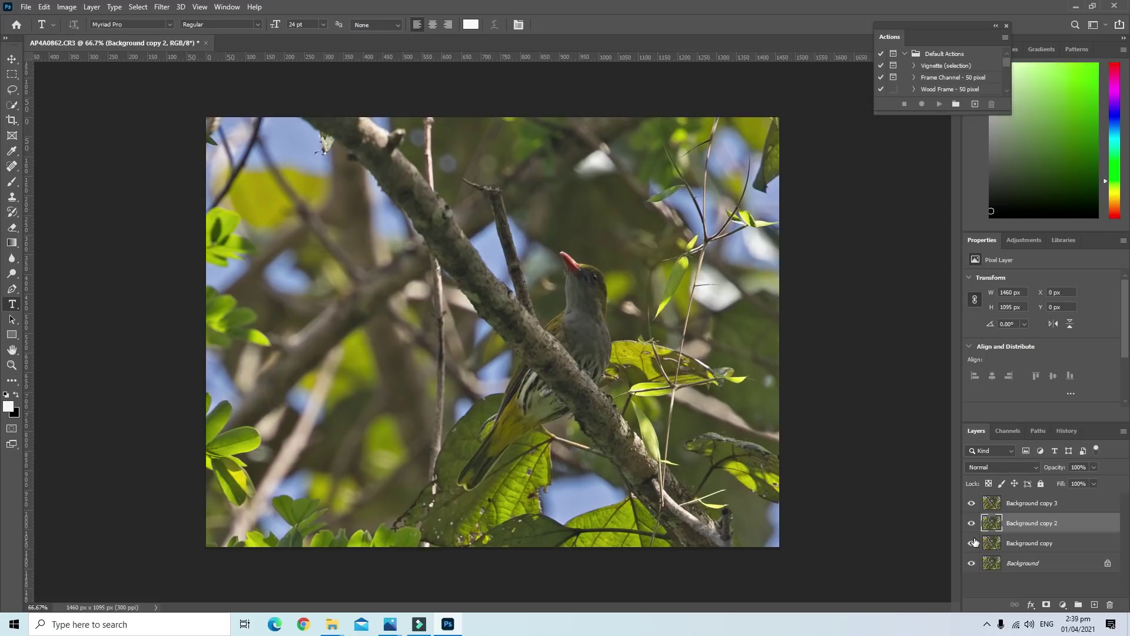
left_click(1015, 509)
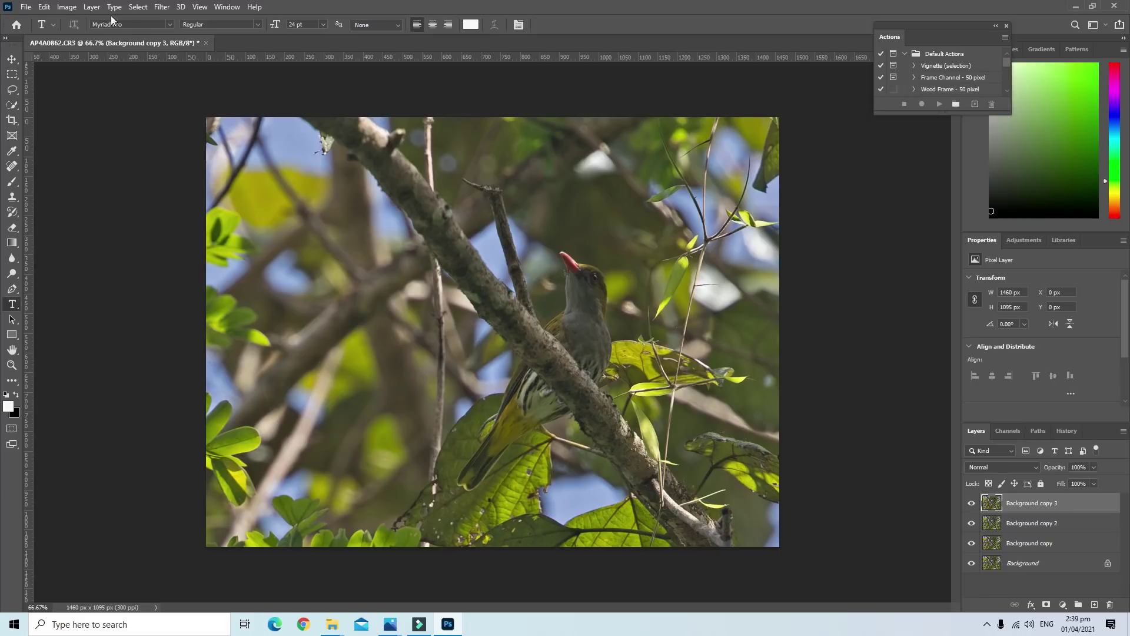
Apply a trial Unsharp Mask with amount 5 and radius 5
left_click(162, 6)
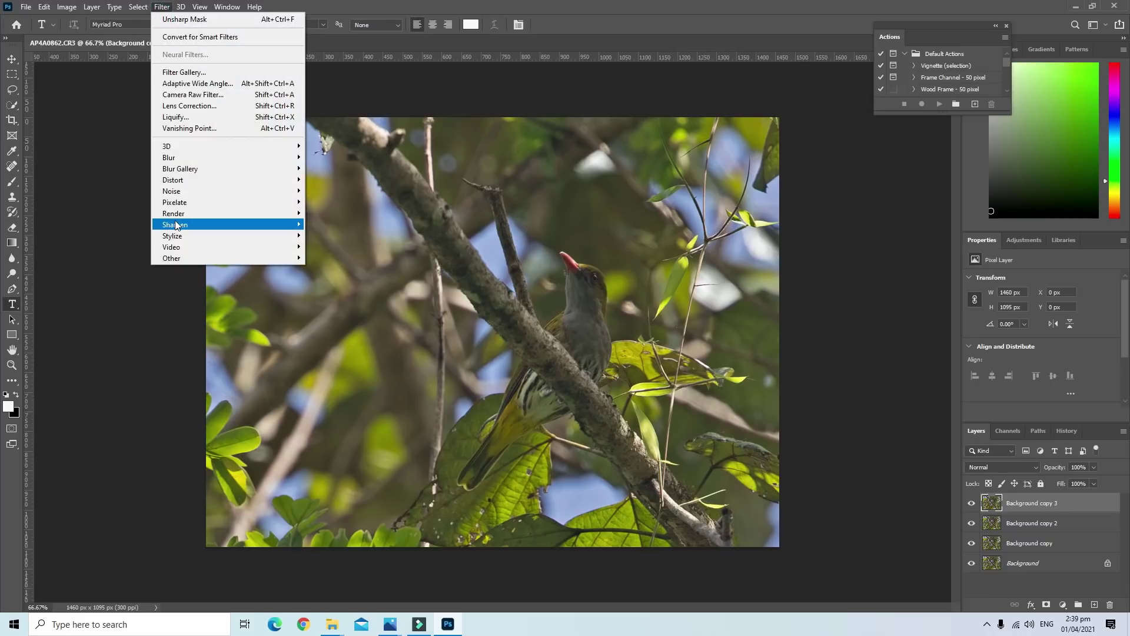
mouse_move(174, 224)
left_click(351, 282)
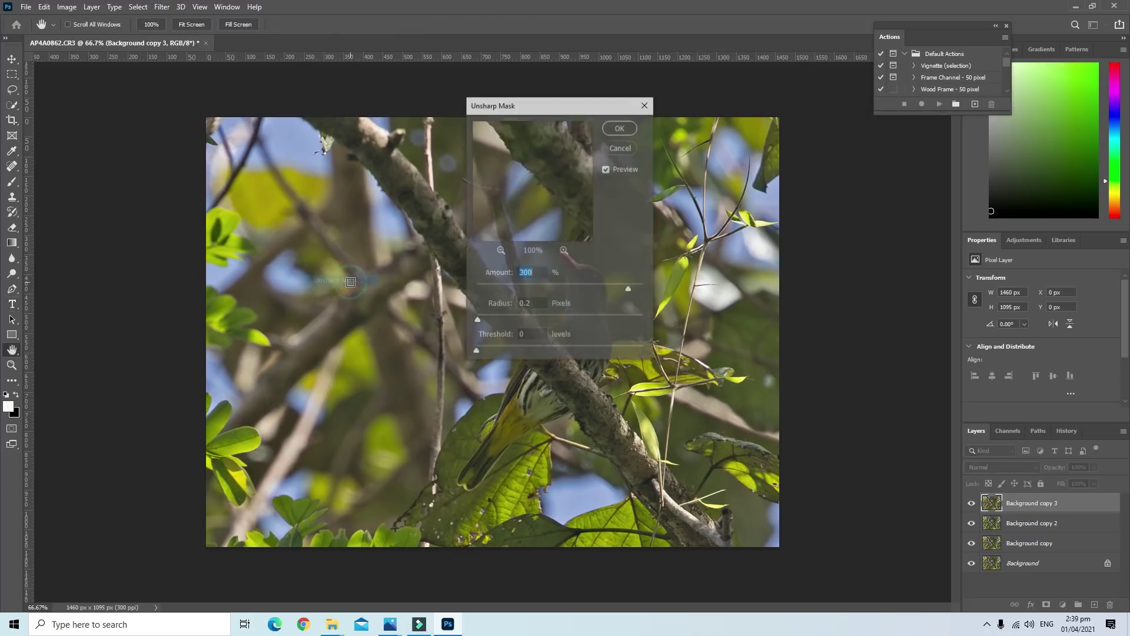
left_click_drag(535, 106, 133, 88)
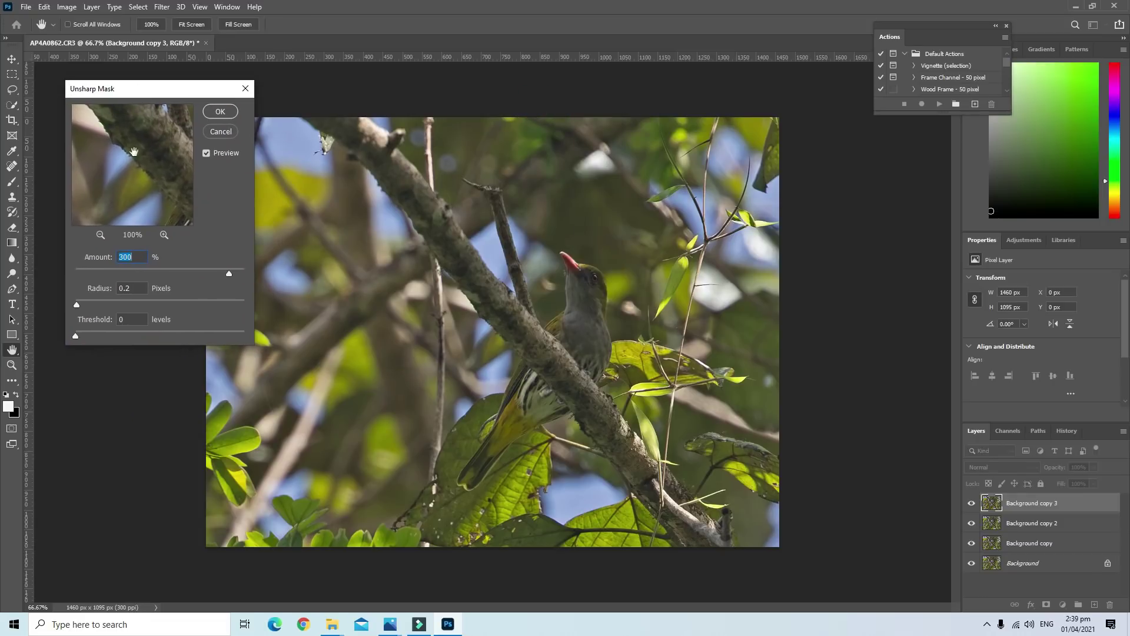
type("50")
key("Tab")
type("5")
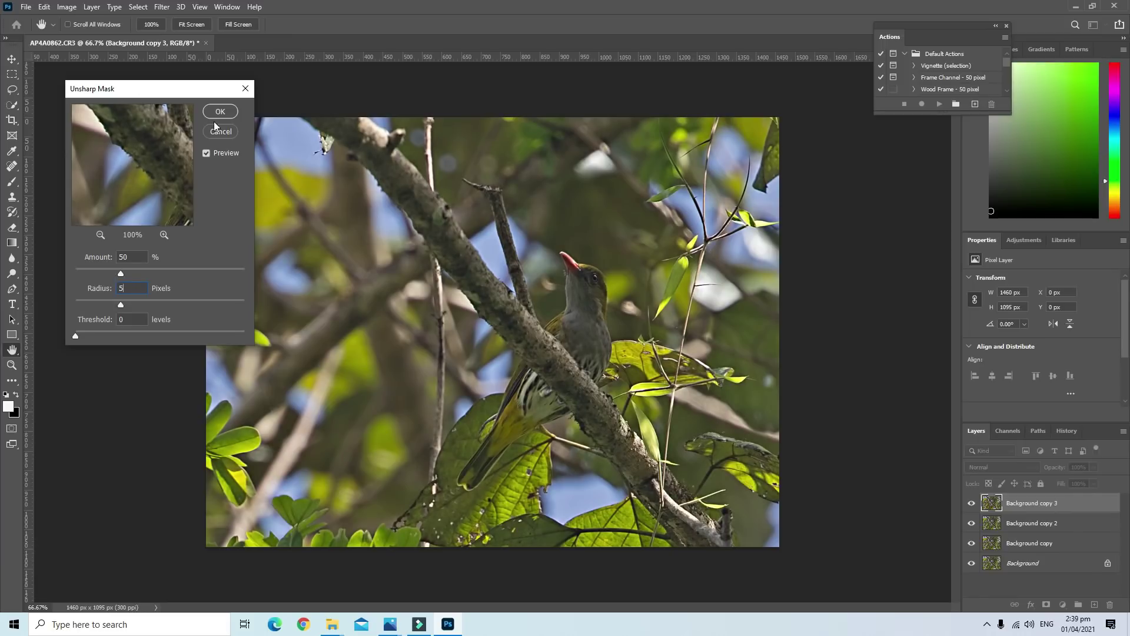
left_click(220, 111)
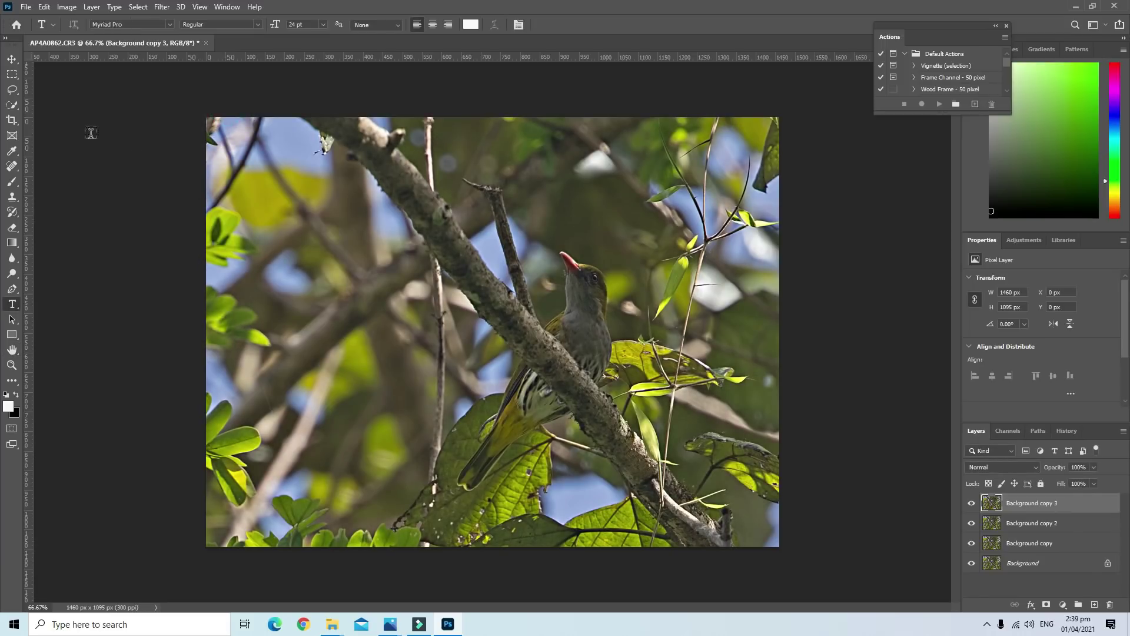
Resize the image to 12 inches wide at 96 ppi (1152×864 px)
left_click(67, 7)
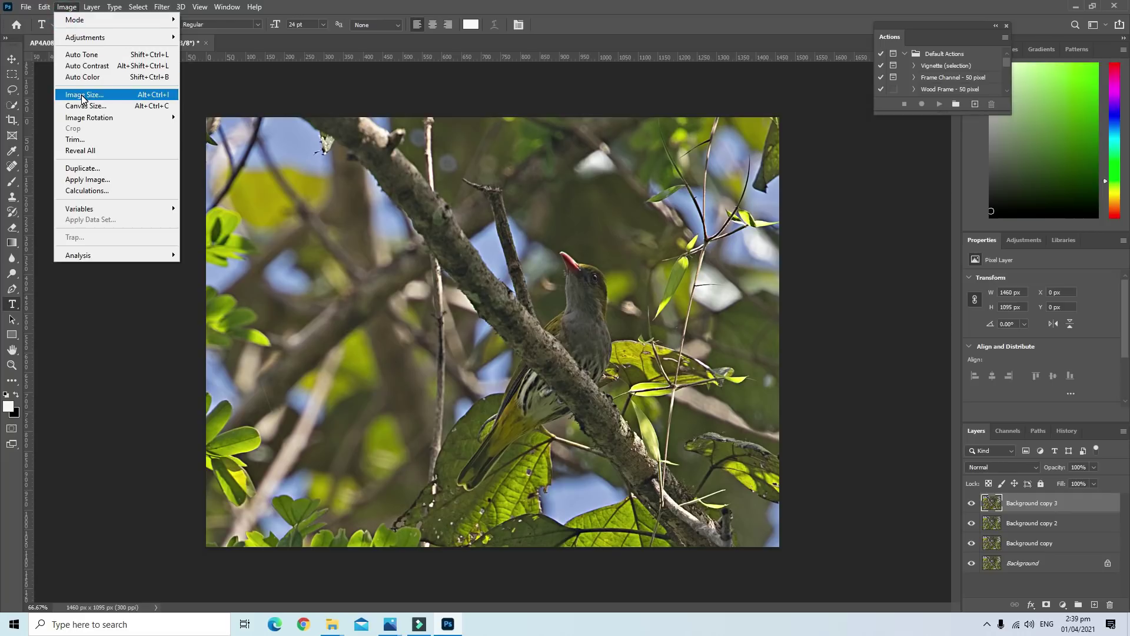
left_click(80, 94)
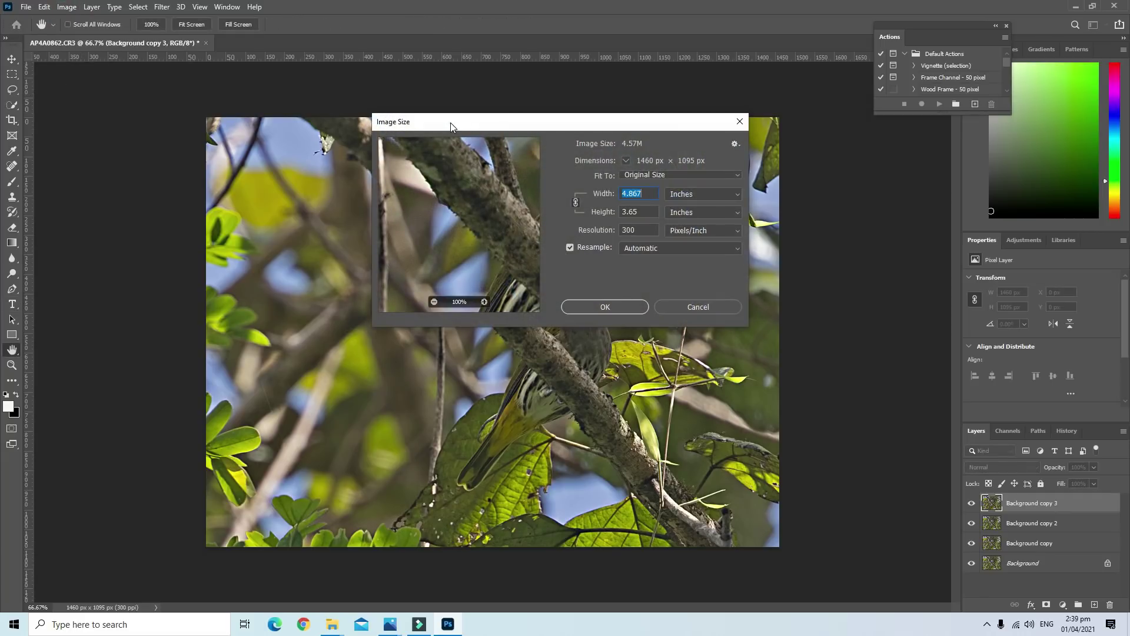
left_click_drag(450, 122, 90, 143)
type("12")
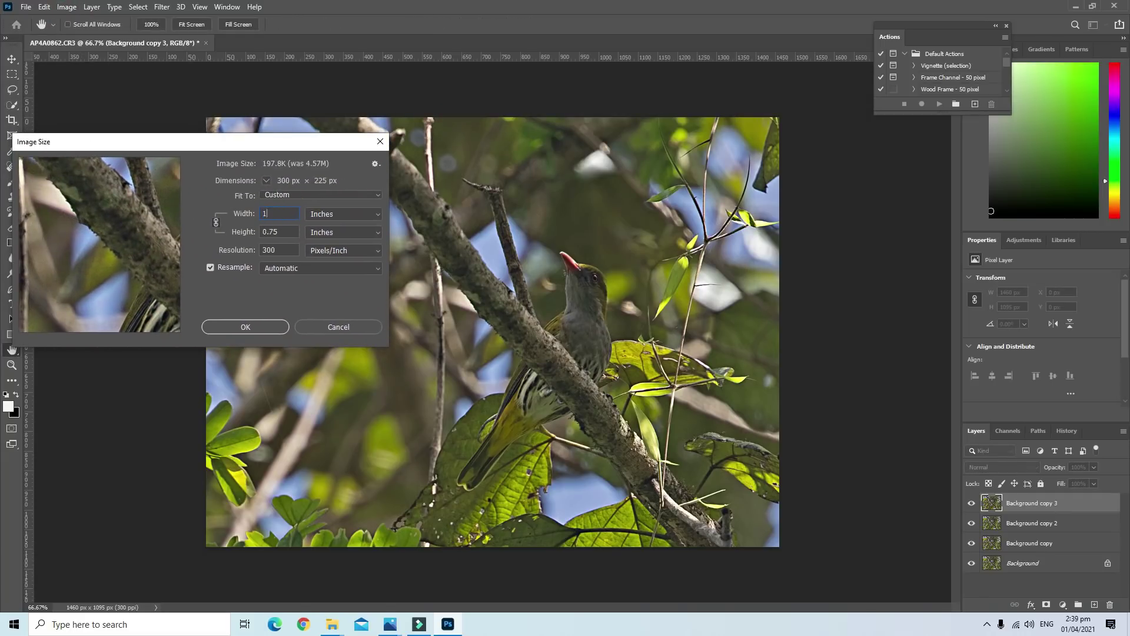
double_click(280, 250)
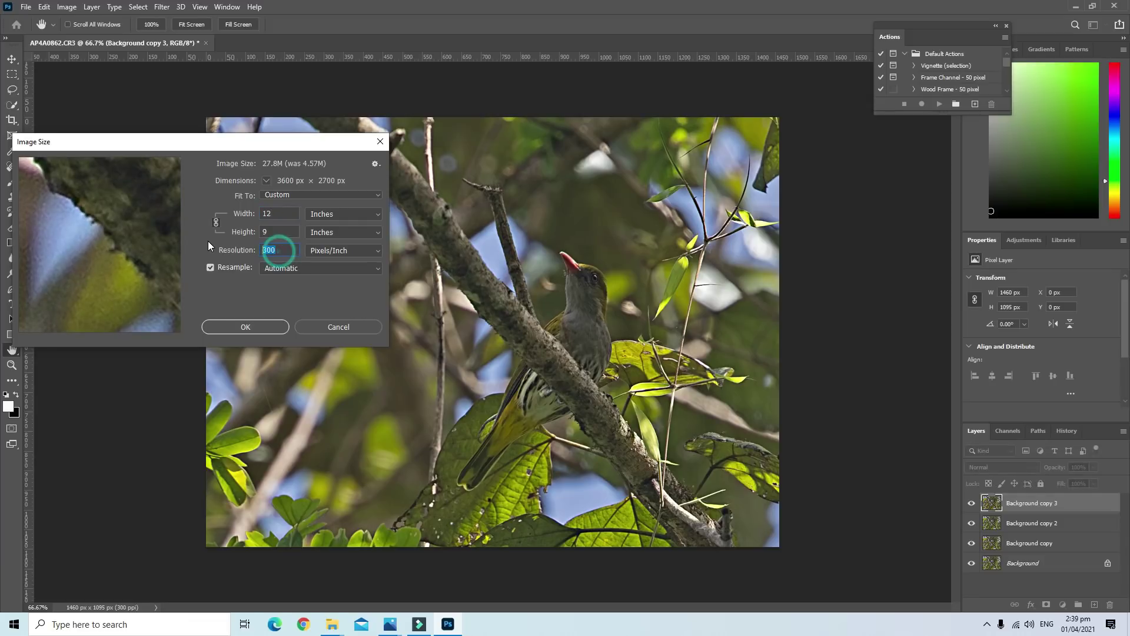
type("96")
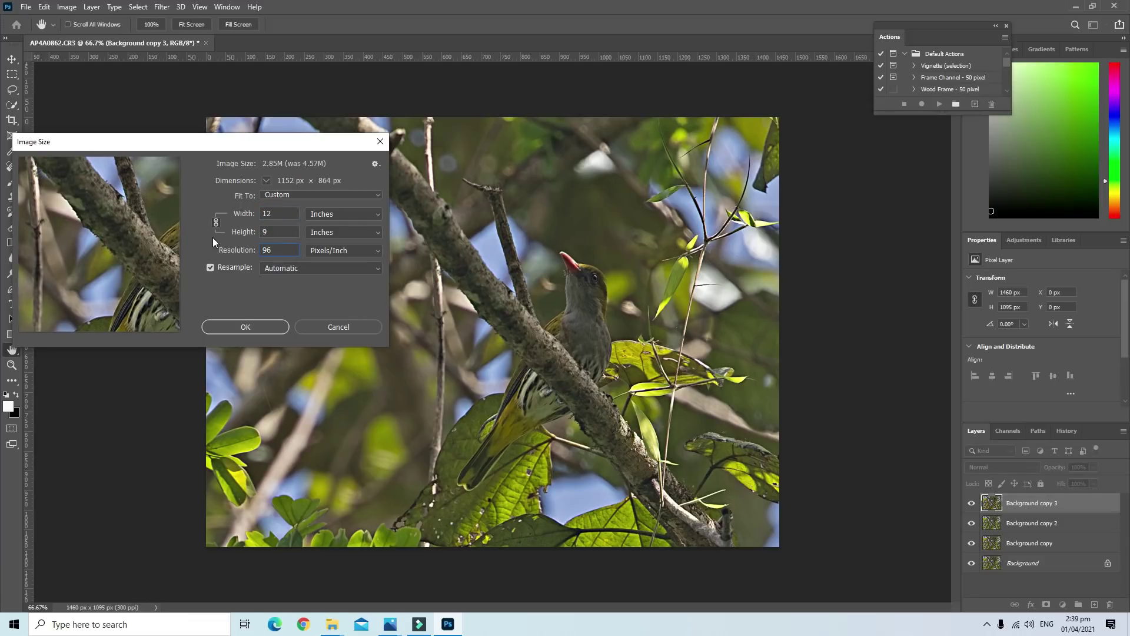
left_click(248, 329)
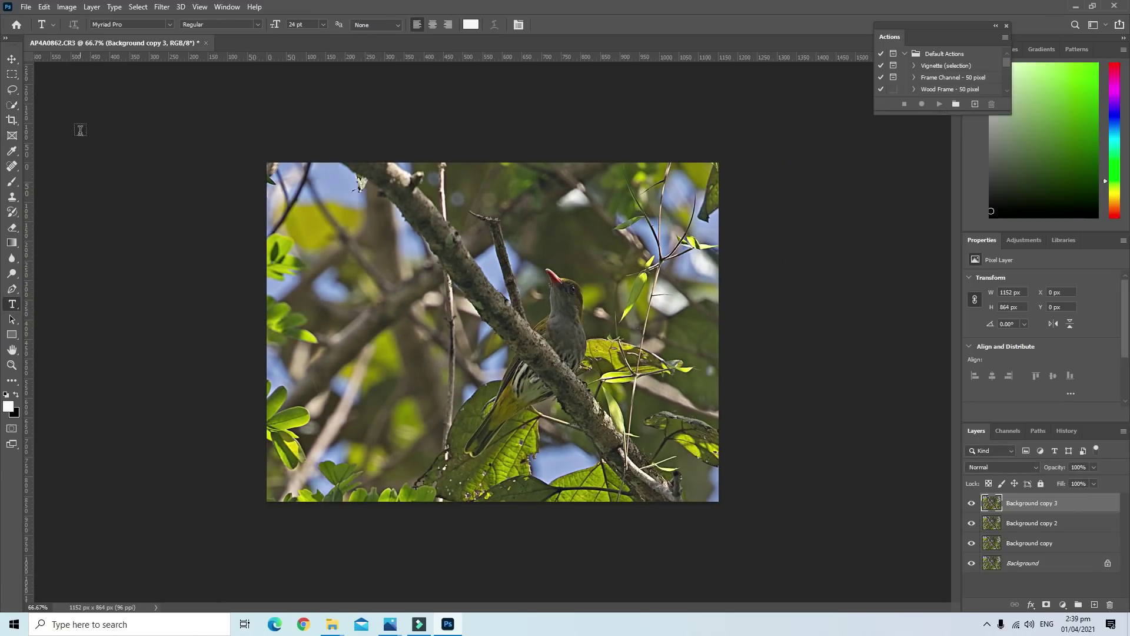
Sharpen the resized photo with Unsharp Mask amount 300, radius 0.2
left_click(161, 7)
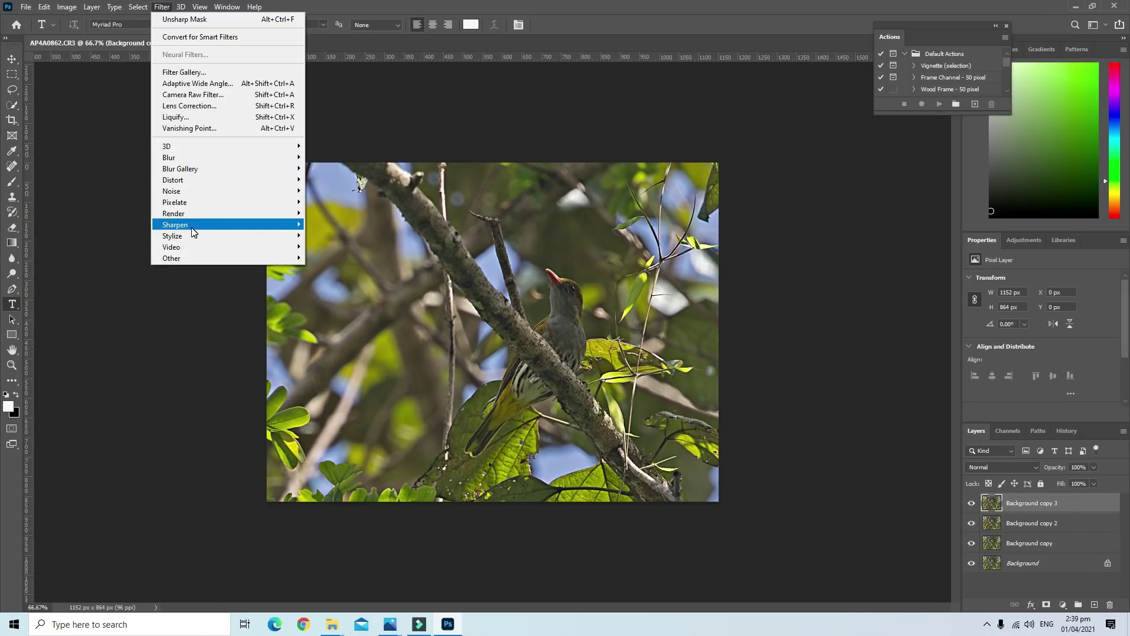
left_click(330, 280)
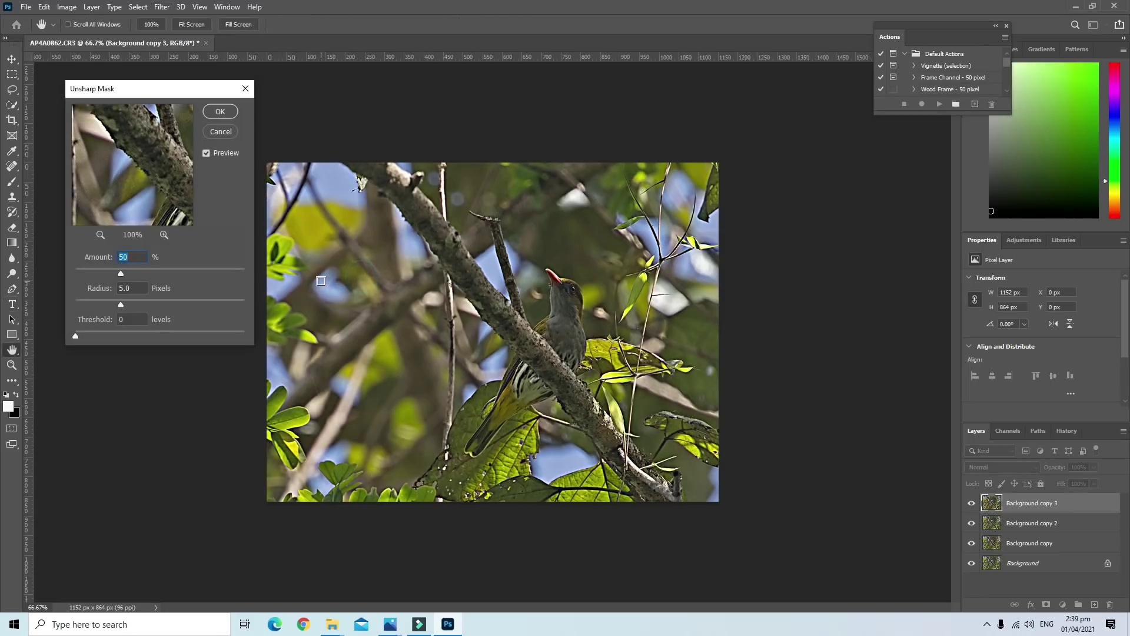
type("300")
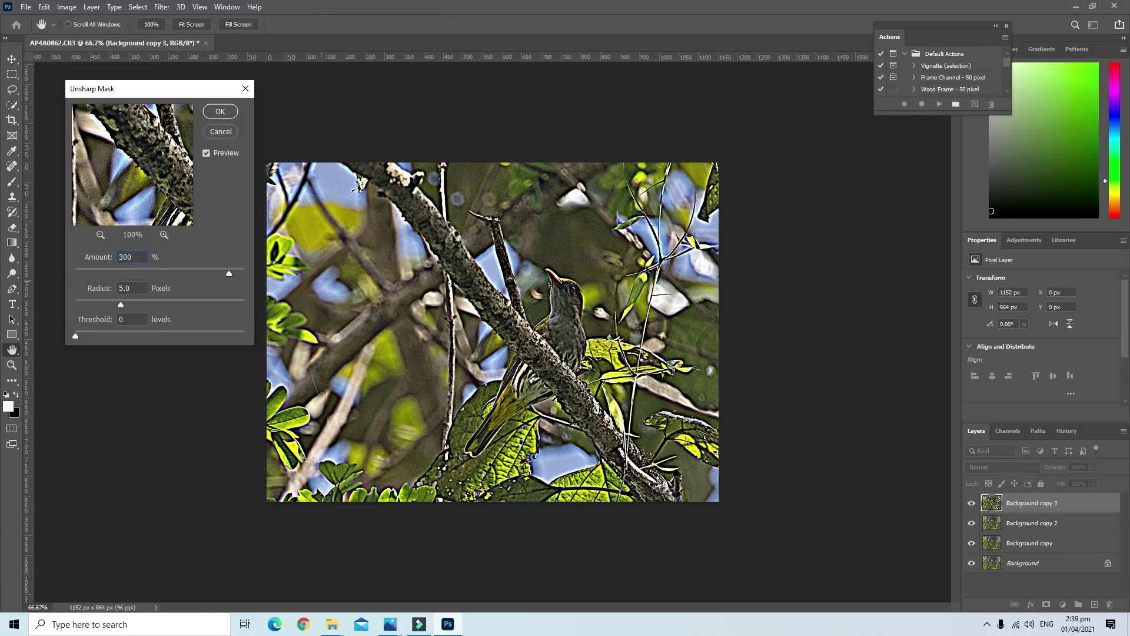
key("Tab")
type(".2")
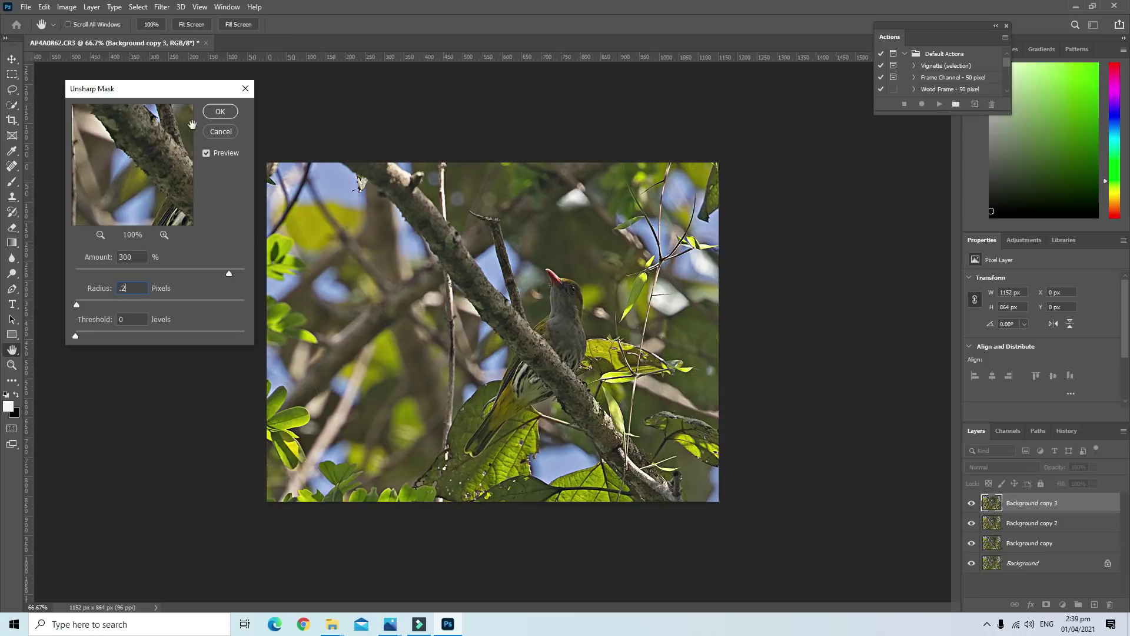
left_click(235, 110)
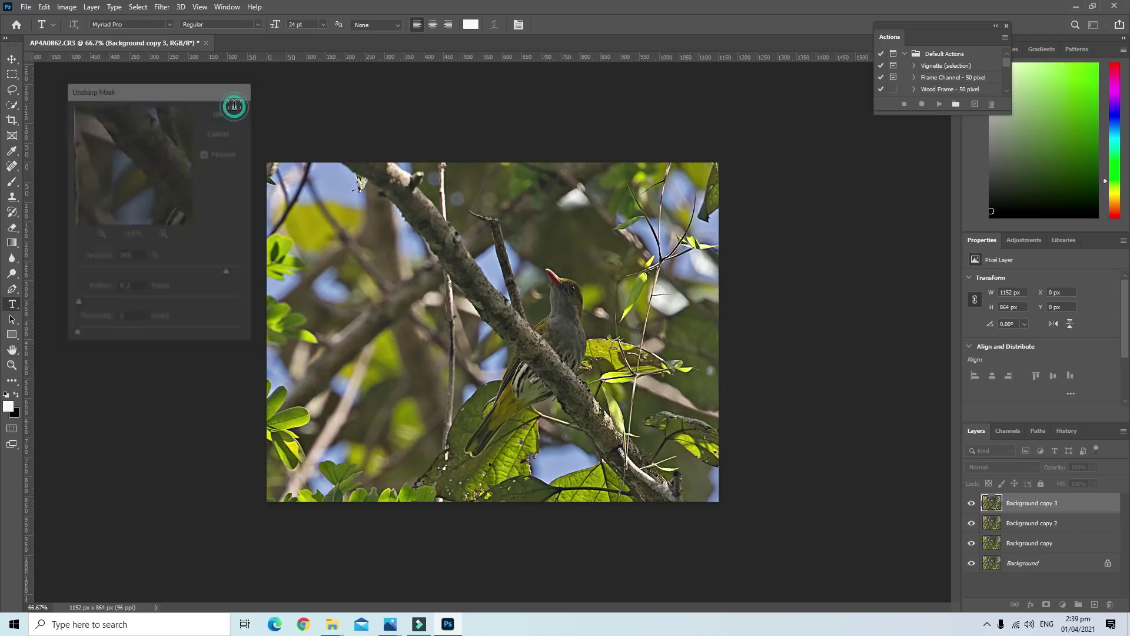
Set up the Quick Selection tool in Add mode with a 16 px brush
left_click(14, 107)
left_click(92, 24)
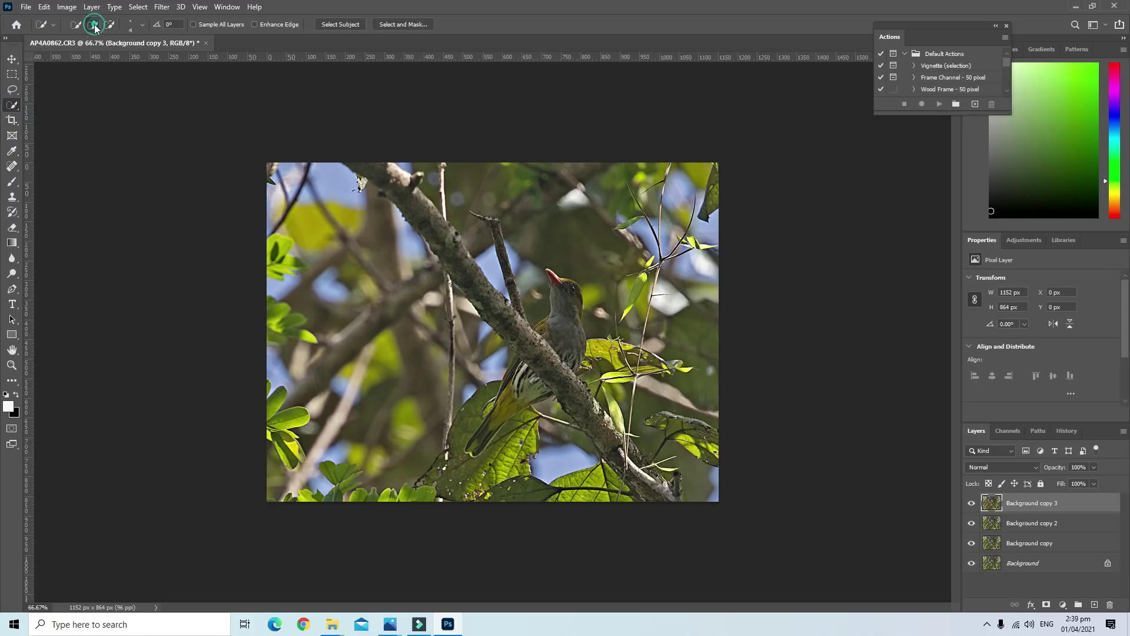
left_click(140, 26)
left_click_drag(78, 59, 86, 58)
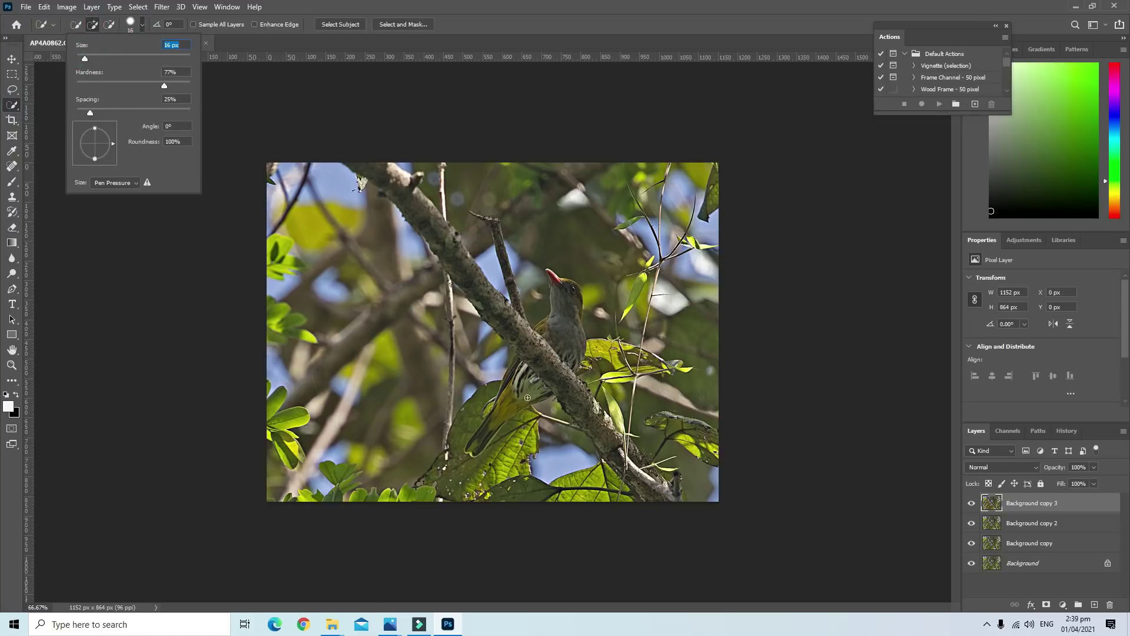
left_click(549, 335)
Select the bird's head, body, wing and tail
left_click_drag(550, 335, 544, 326)
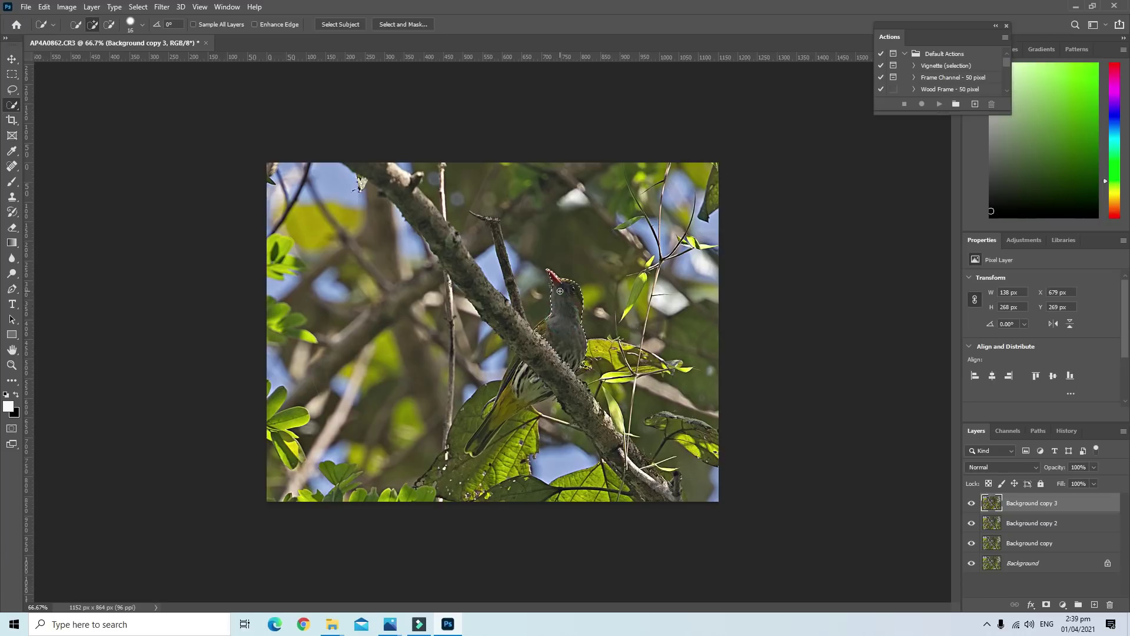
left_click(537, 328)
left_click(520, 387)
left_click_drag(520, 386, 480, 440)
scroll(489, 336, "up", 1)
scroll(435, 377, "up", 1)
scroll(381, 410, "up", 2)
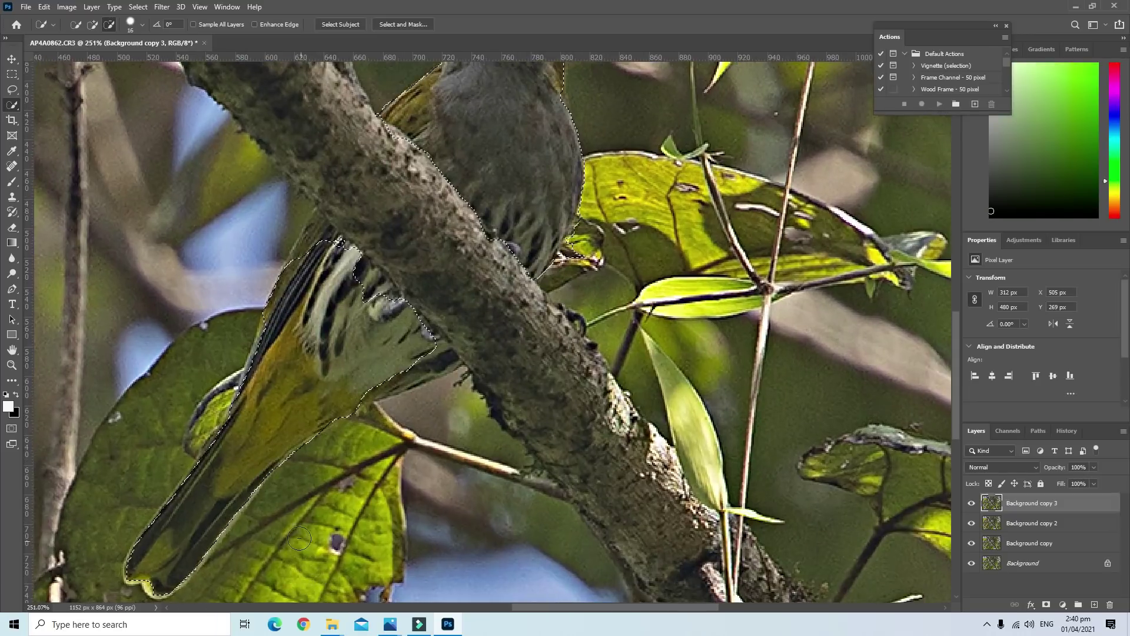
left_click_drag(416, 361, 378, 293)
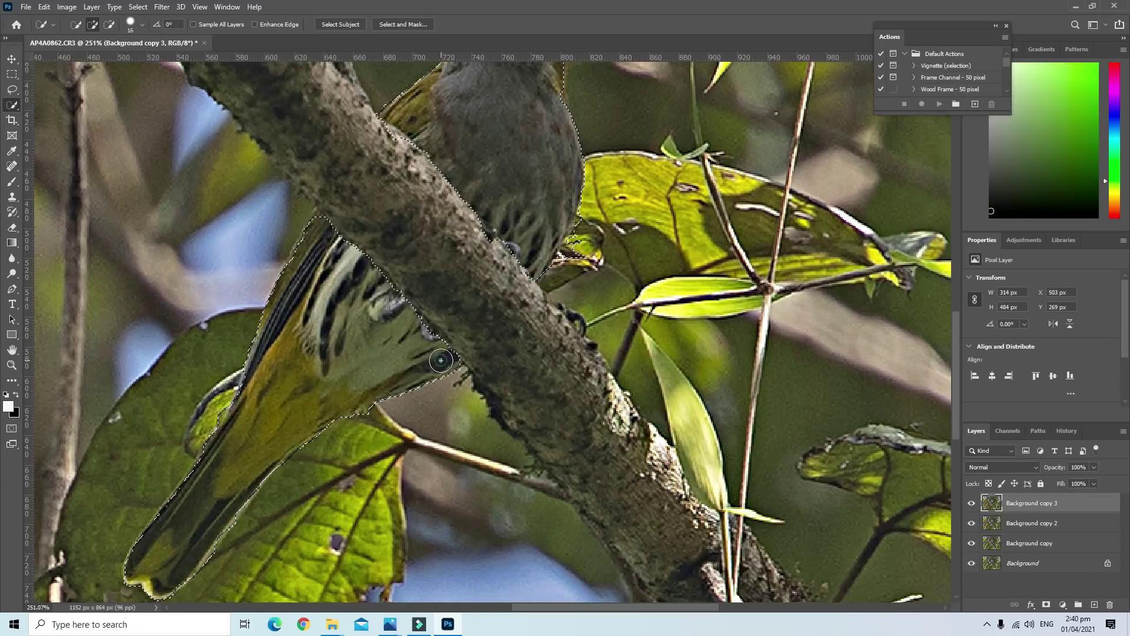
Zoom in and touch up the selection at the bird's throat and beak base
scroll(512, 142, "up", 2)
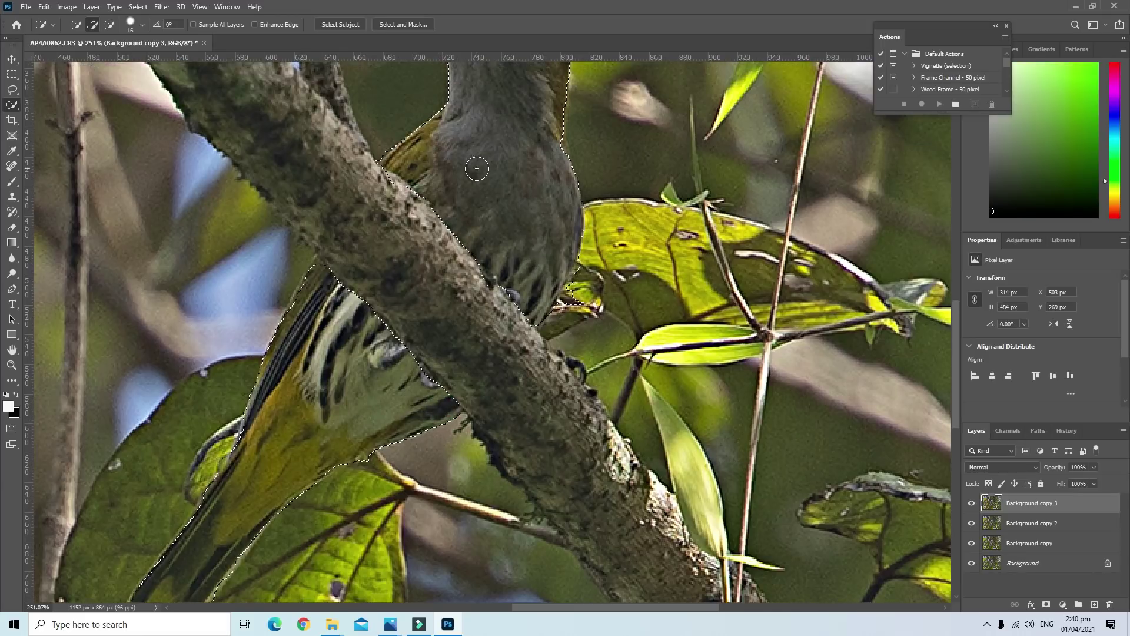
scroll(477, 169, "up", 3)
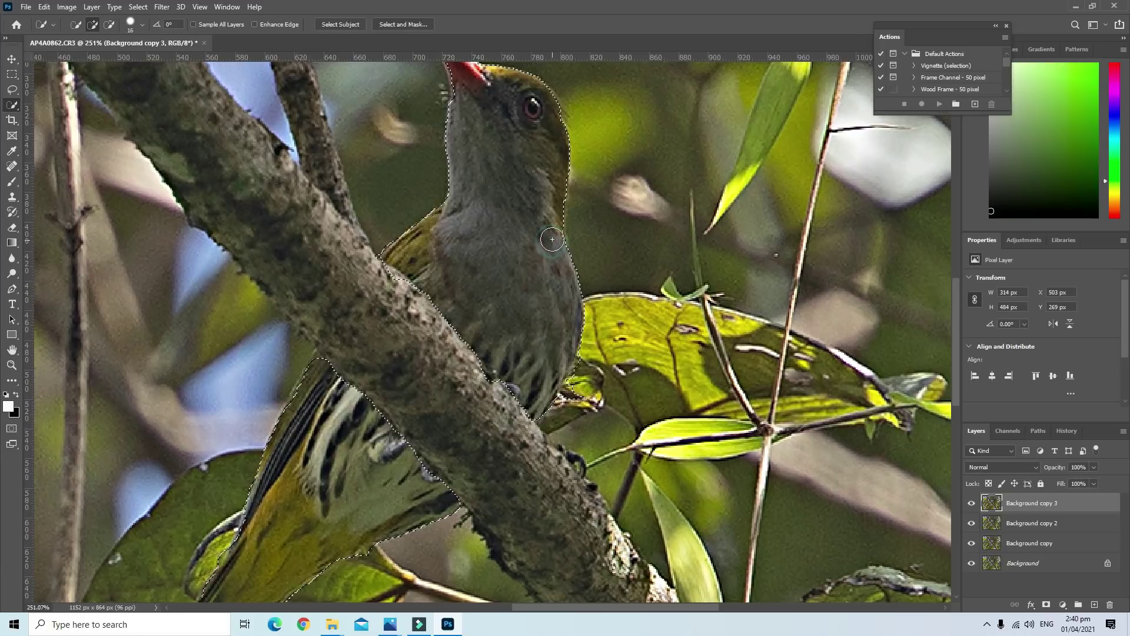
scroll(548, 200, "up", 1)
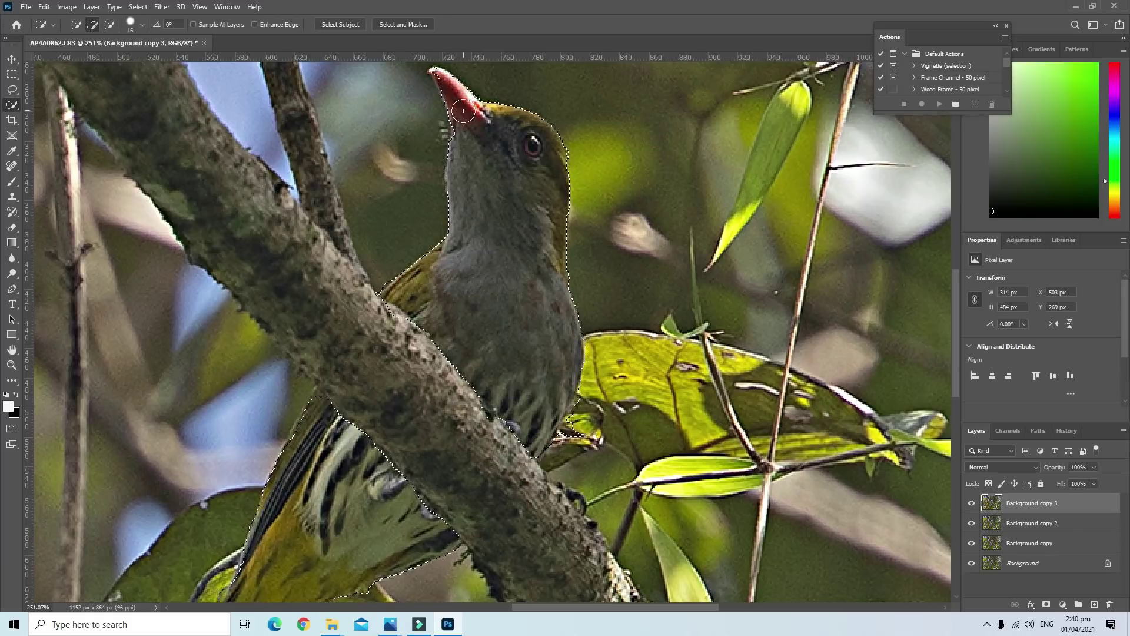
left_click(461, 132)
left_click(463, 128)
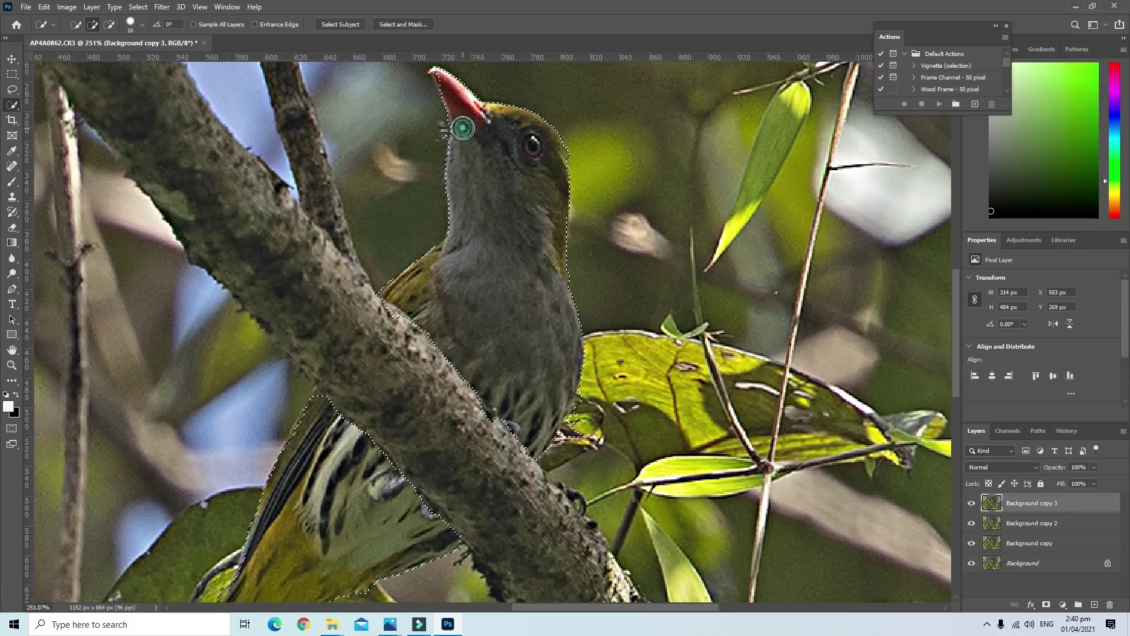
Use a 6 px brush to extend the selection right of the branch, then show History
left_click(136, 24)
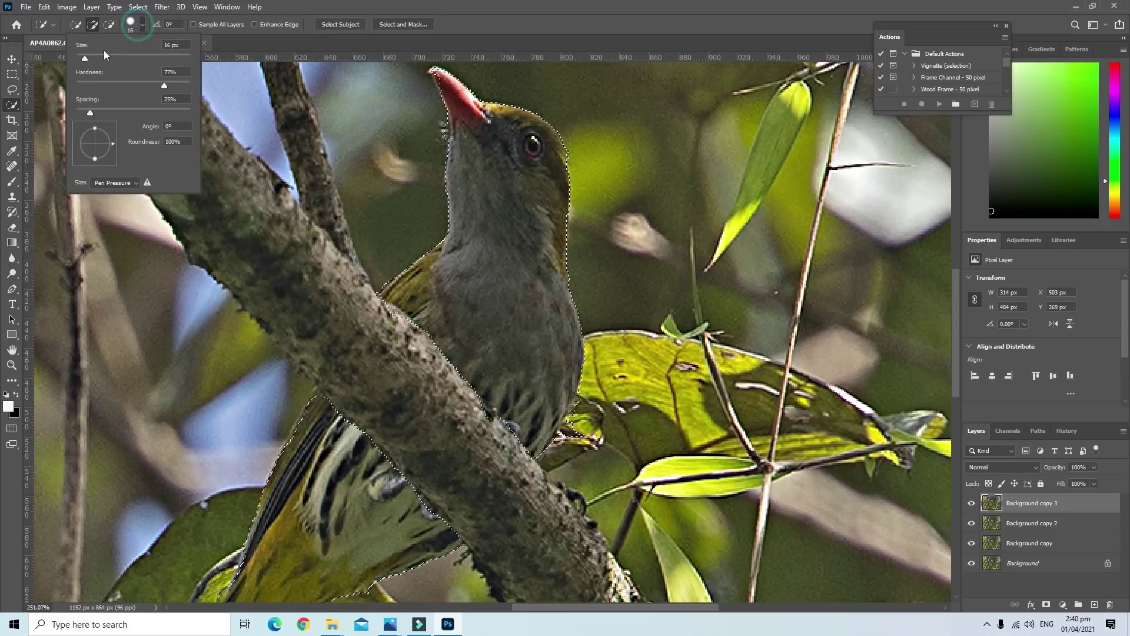
left_click(80, 55)
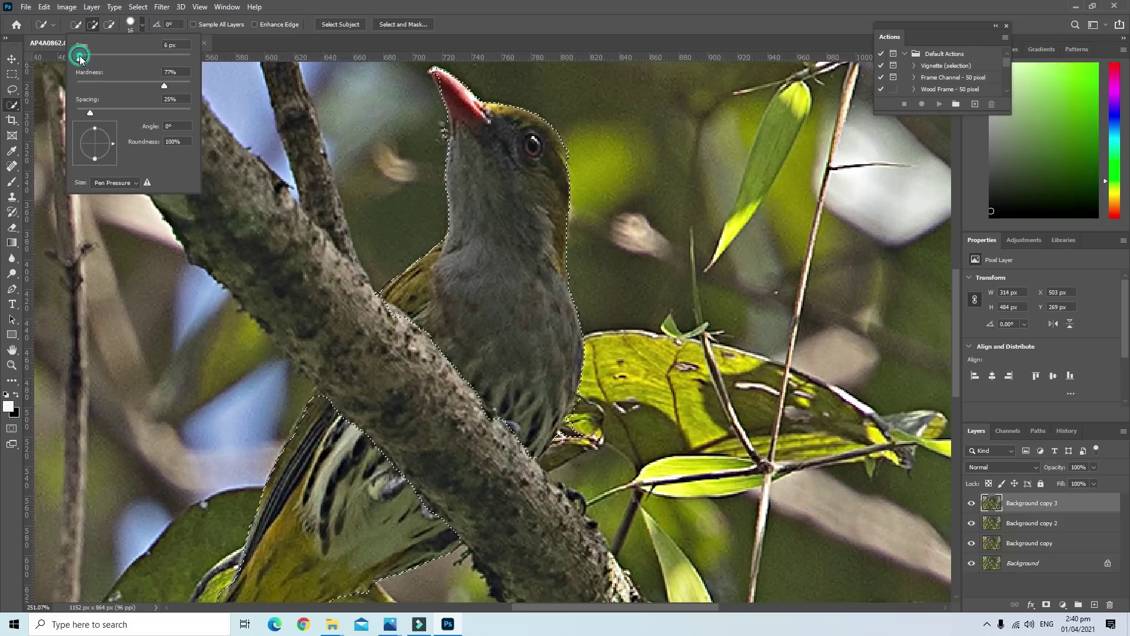
left_click(441, 81)
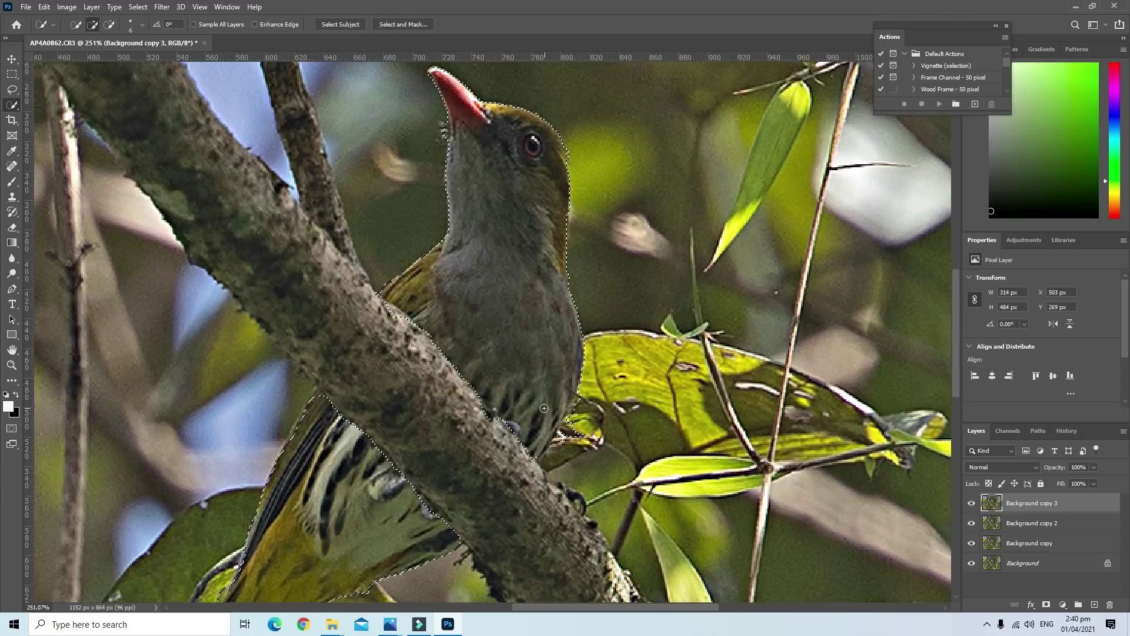
scroll(544, 408, "down", 1)
scroll(545, 408, "down", 2)
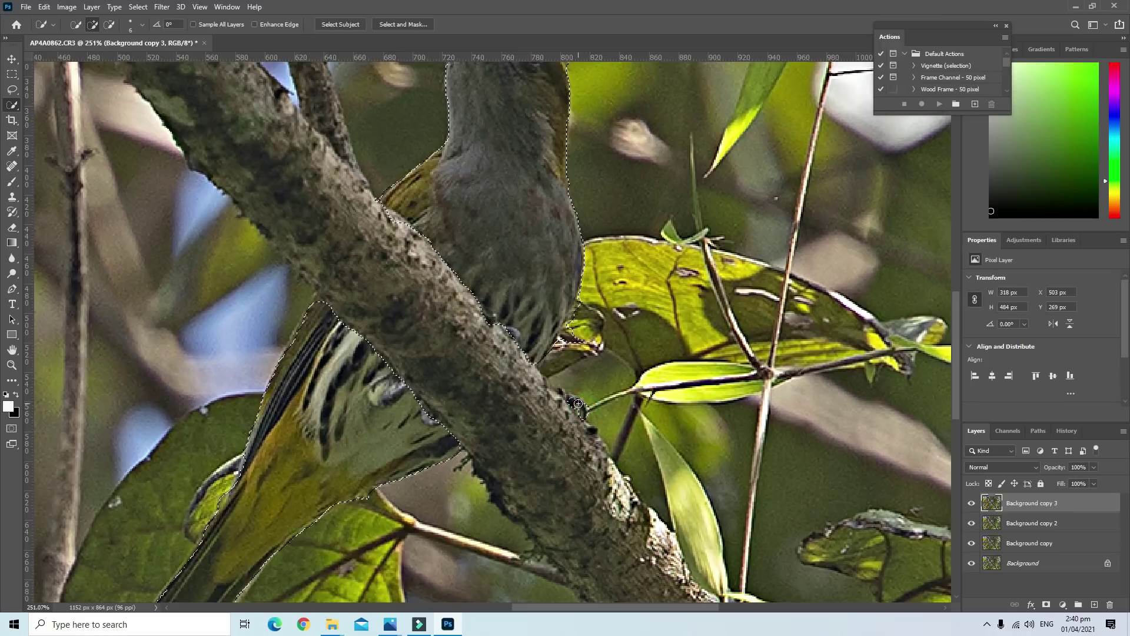
left_click(565, 394)
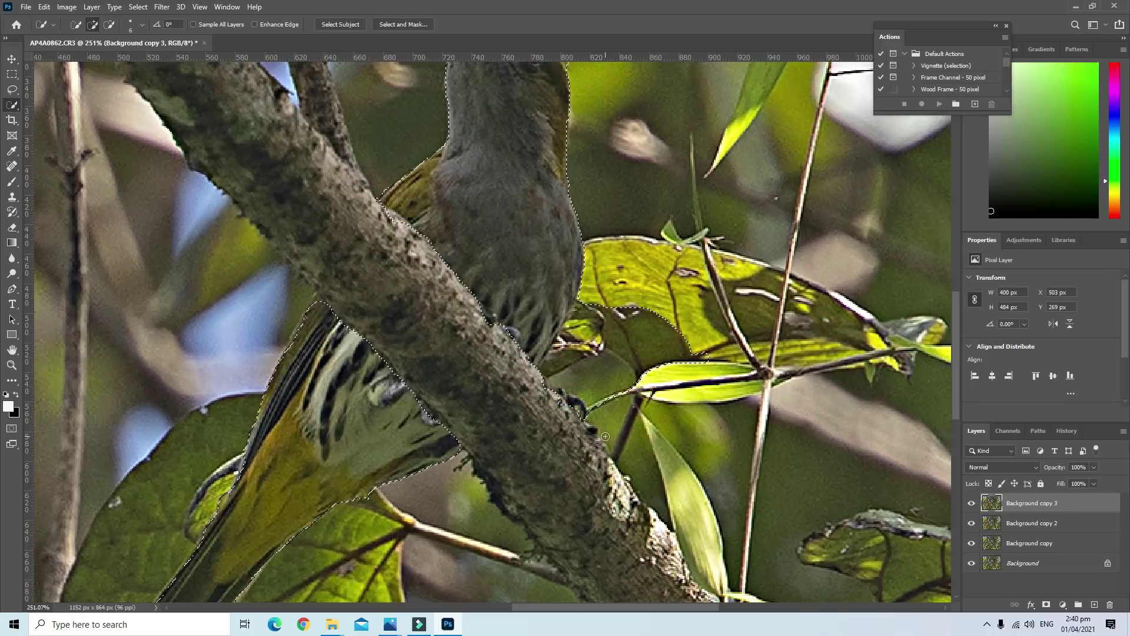
left_click(1072, 433)
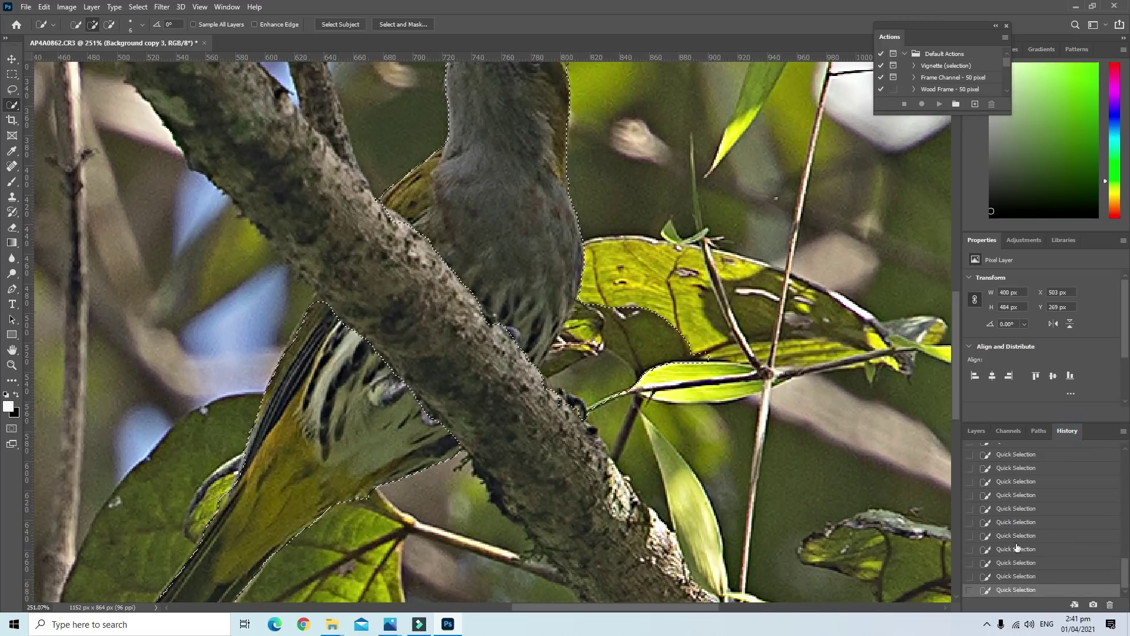
Undo the stray leaf addition and subtract the bulge above the wing
key("ctrl+z")
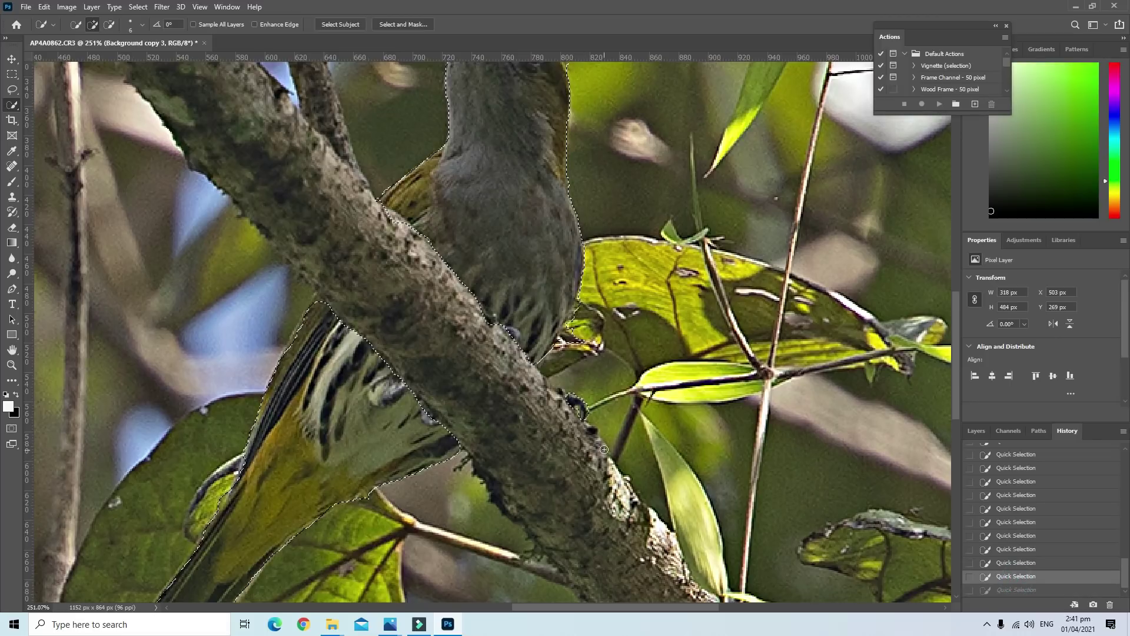
scroll(312, 492, "down", 1)
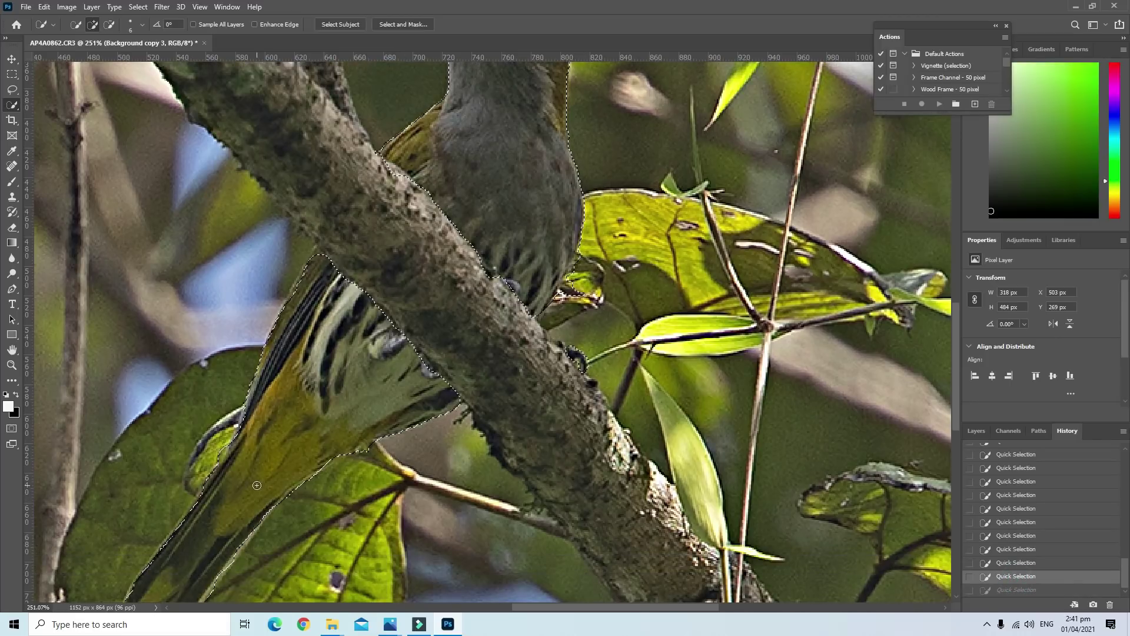
scroll(253, 487, "down", 2)
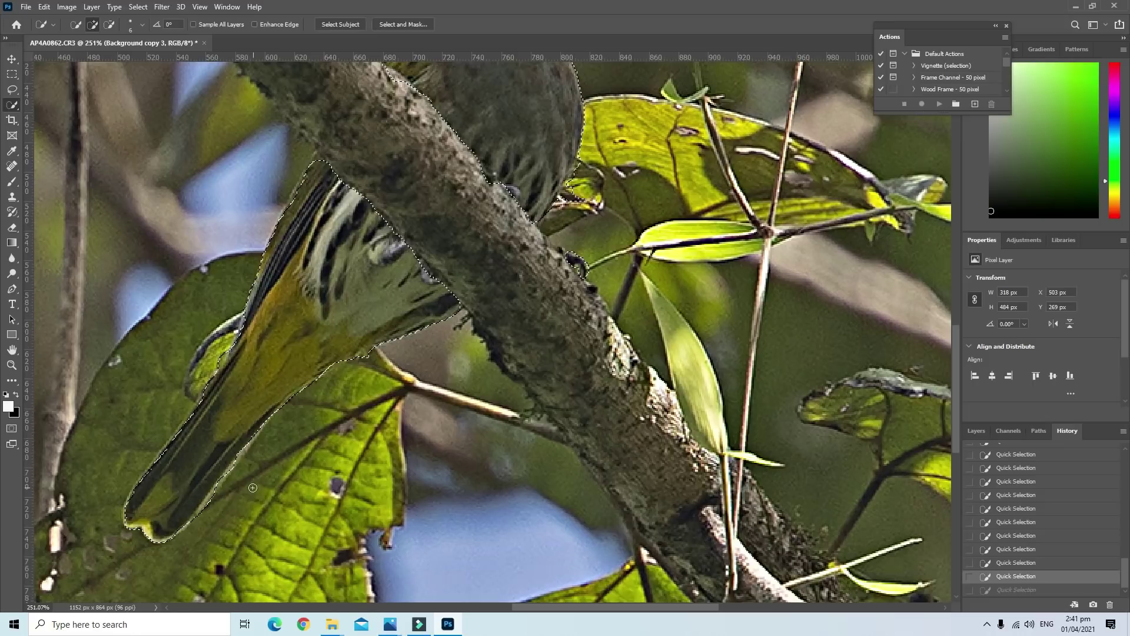
left_click(202, 408)
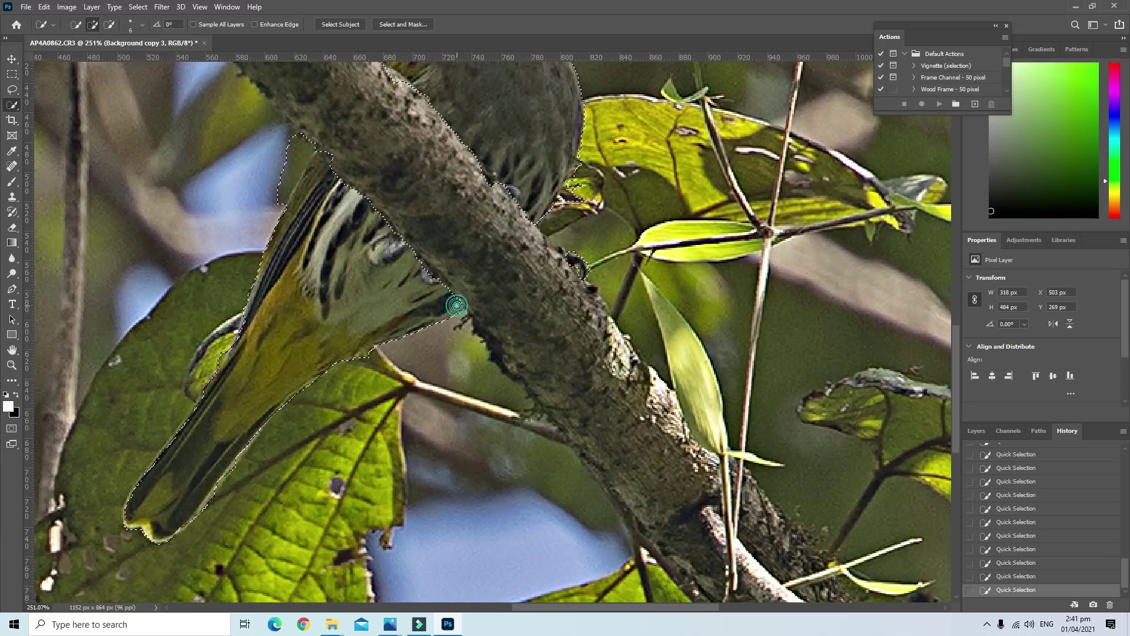
left_click(109, 24)
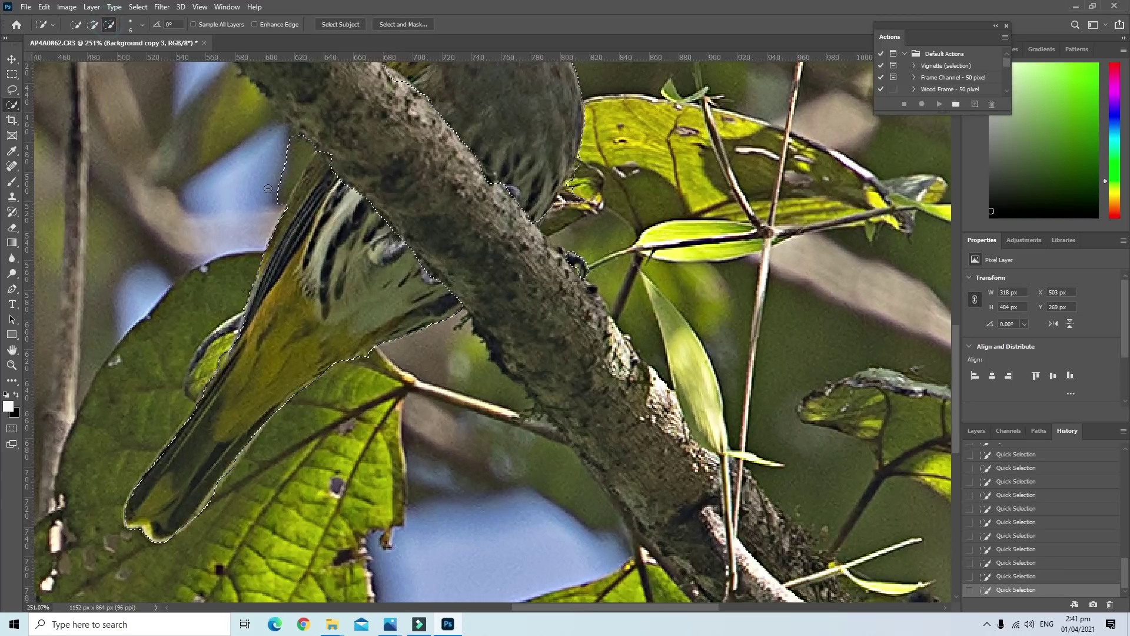
left_click_drag(277, 197, 308, 146)
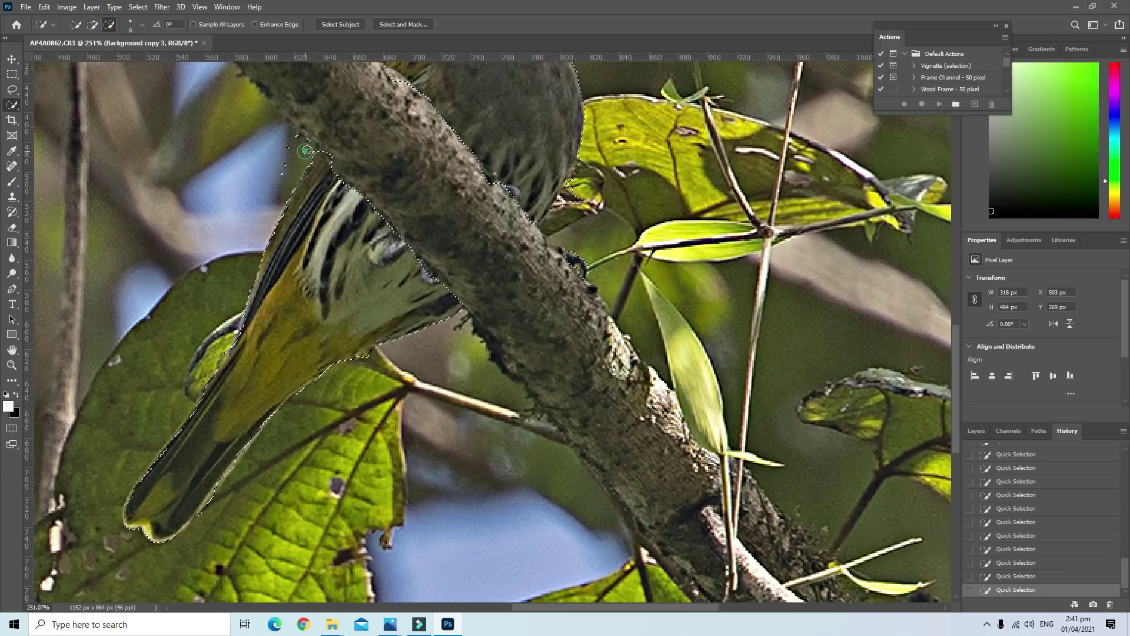
left_click(333, 153)
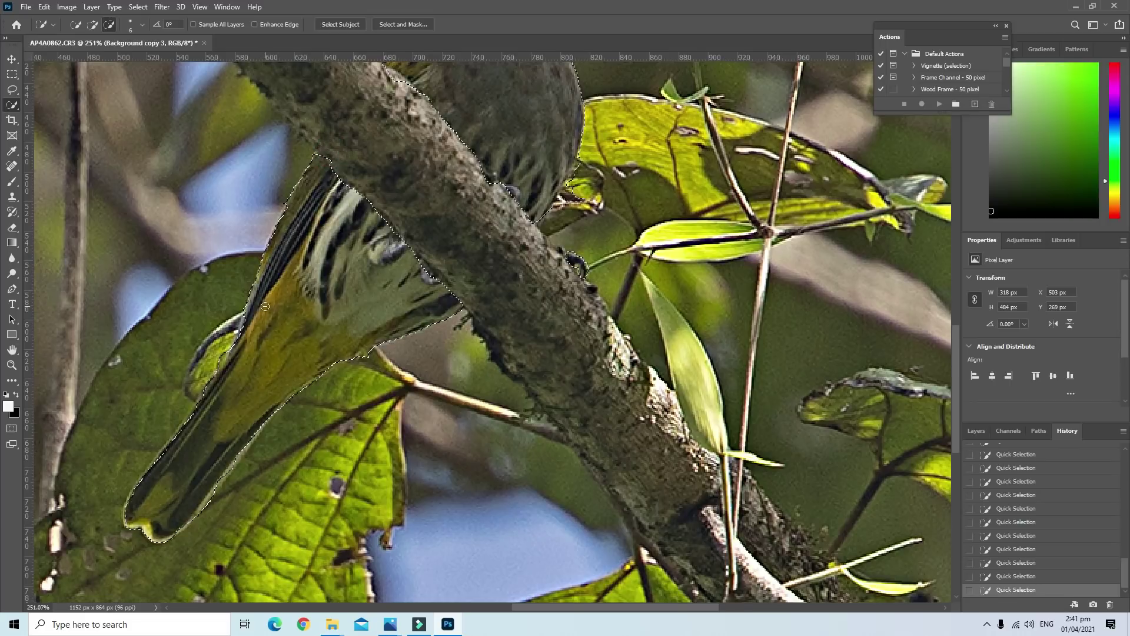
Refine the selection around the twig tip, removing then adding the dark areas above it
left_click_drag(248, 307, 457, 230)
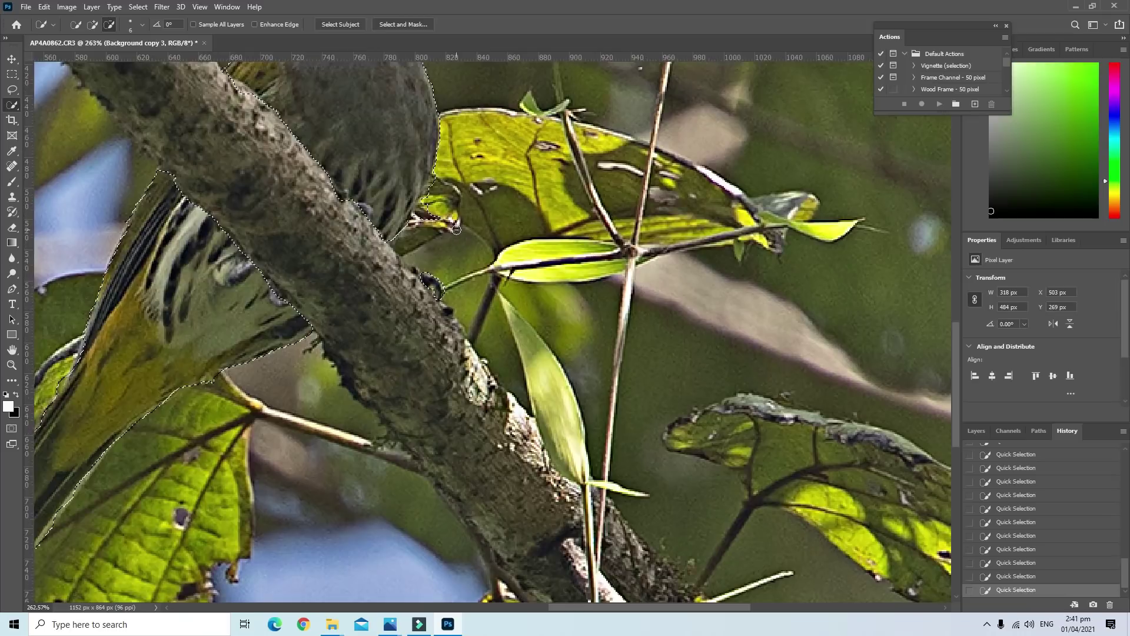
scroll(457, 230, "up", 3)
scroll(457, 230, "up", 3)
left_click(368, 196)
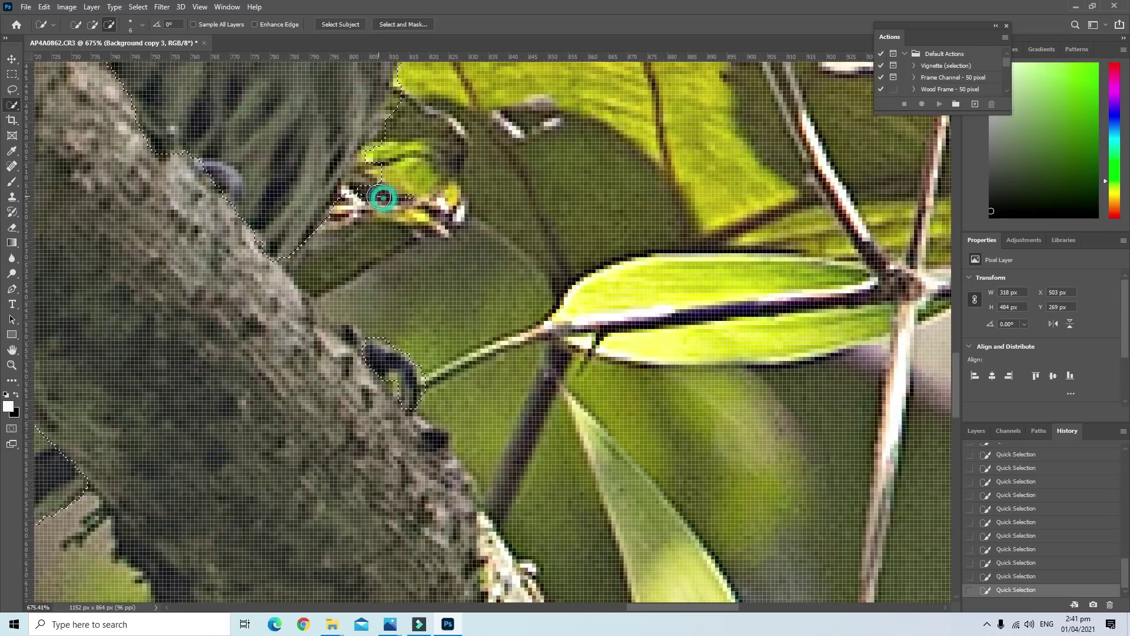
left_click(360, 174)
left_click(376, 139, "alt")
left_click(408, 84, "alt")
left_click(93, 22)
left_click(369, 107)
left_click(338, 157)
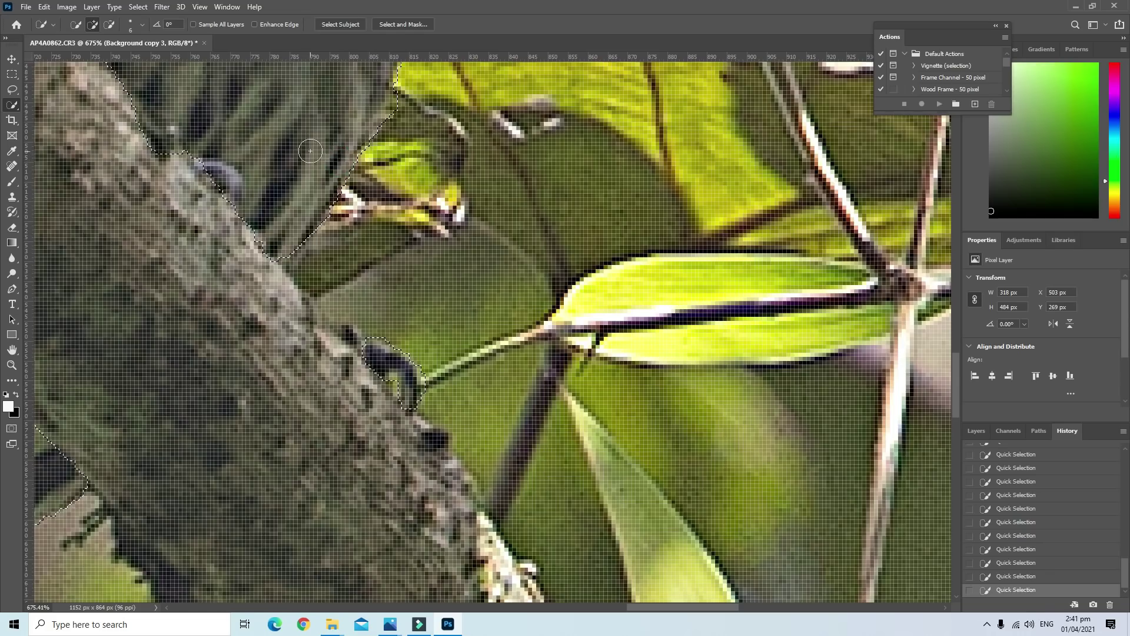
Add the small areas beside the beak to the selection and zoom out
scroll(297, 152, "down", 2)
scroll(298, 152, "down", 3)
scroll(265, 154, "down", 2)
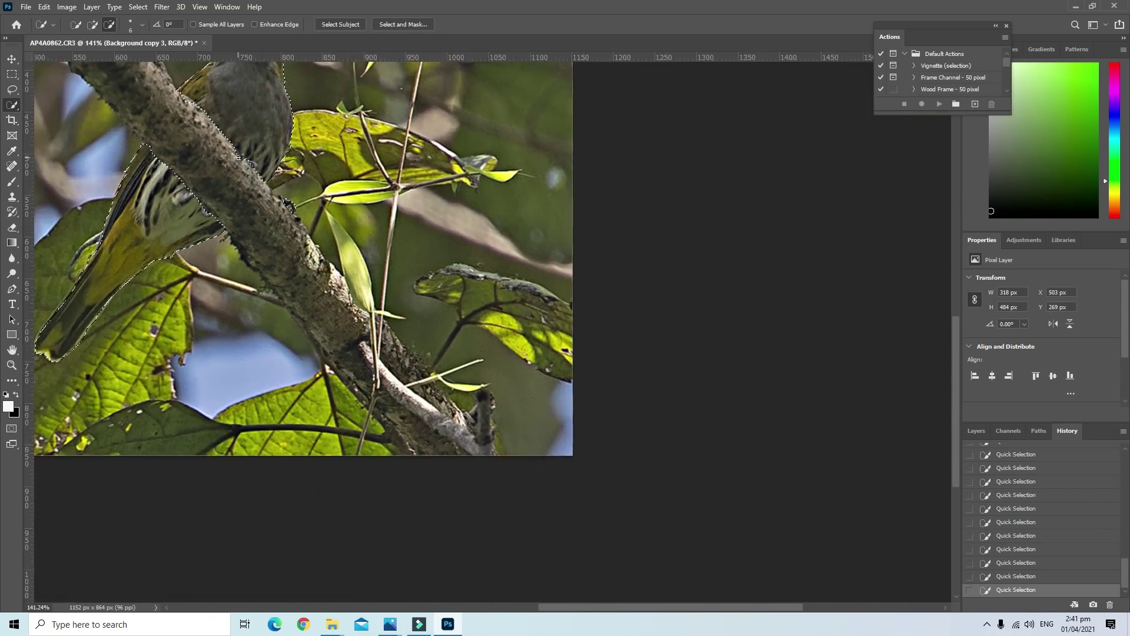
scroll(237, 158, "down", 2)
scroll(567, 262, "up", 2)
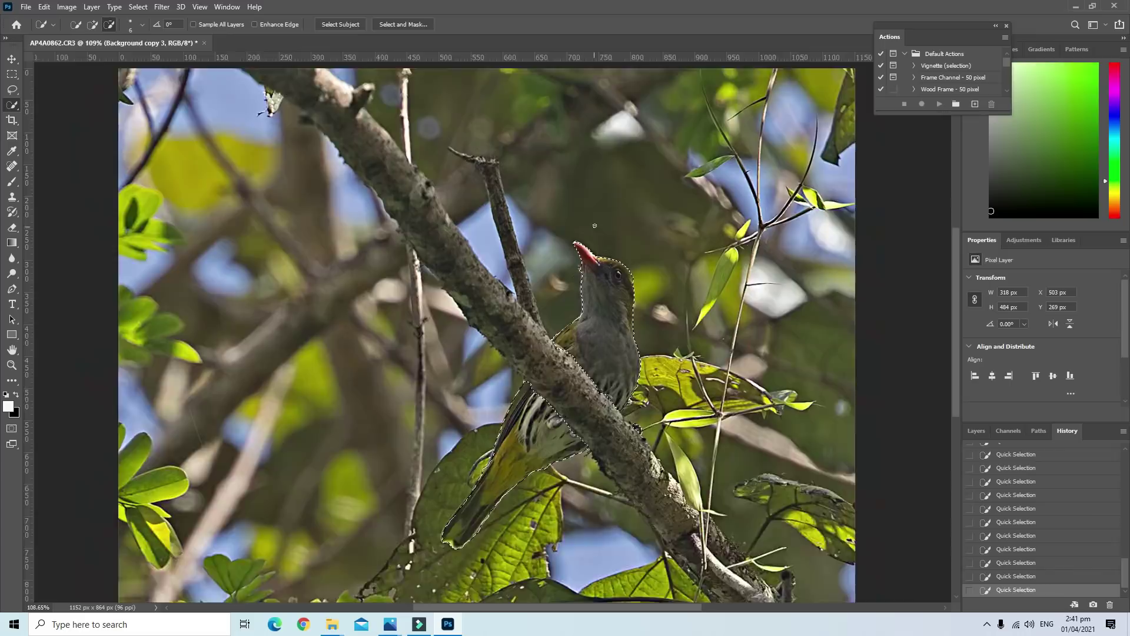
scroll(567, 262, "up", 3)
scroll(603, 250, "up", 2)
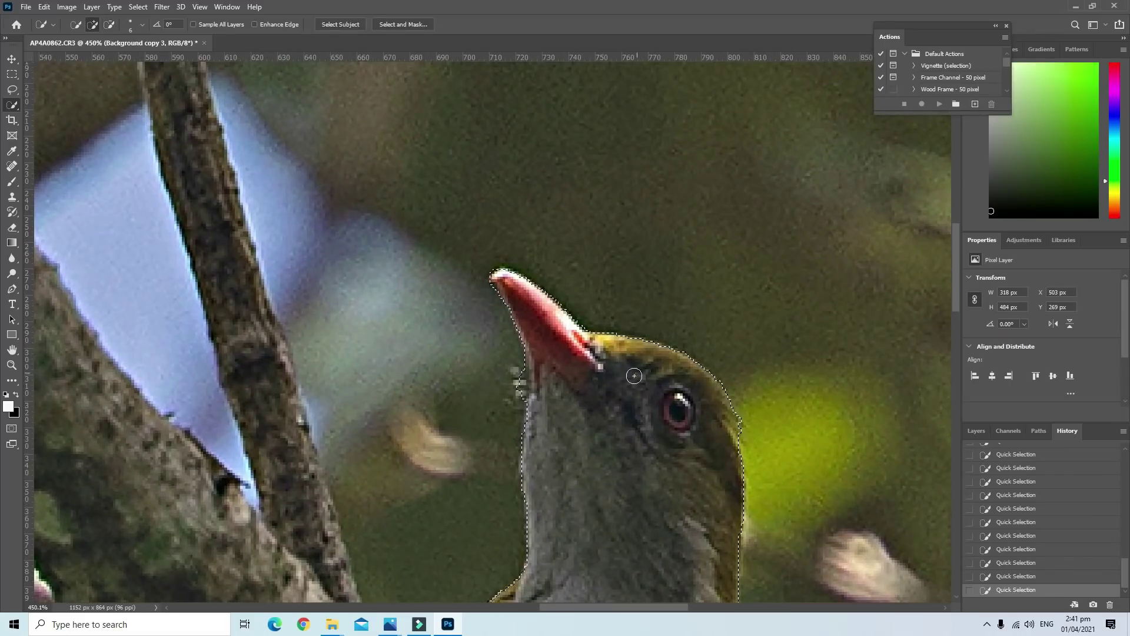
scroll(586, 397, "down", 1)
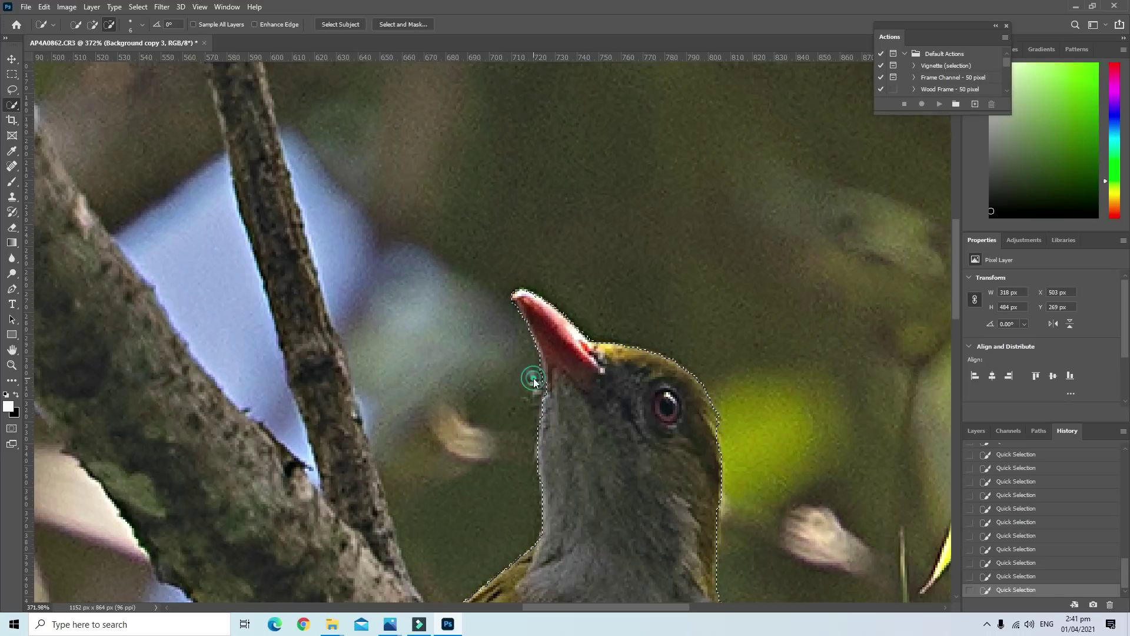
left_click(534, 380, "alt")
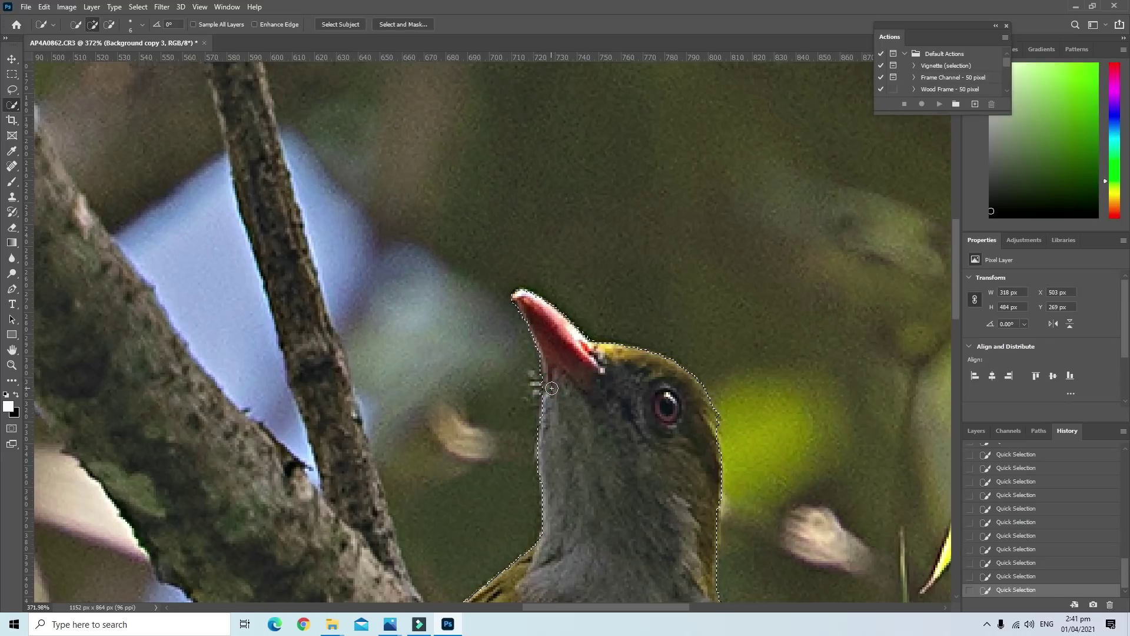
scroll(589, 395, "down", 1)
scroll(577, 395, "down", 1)
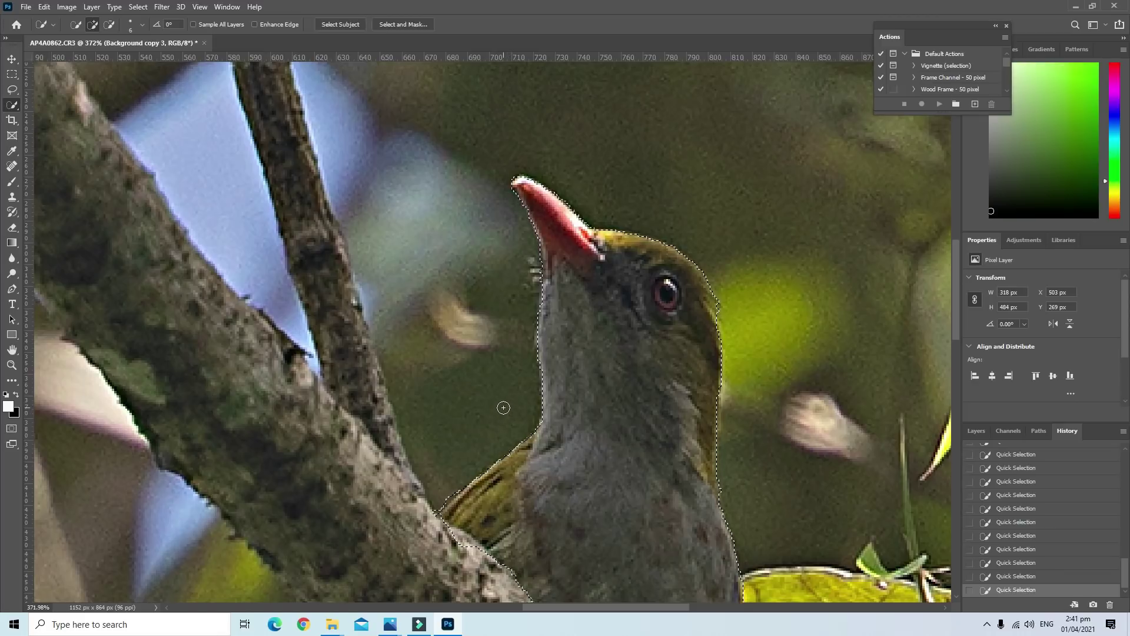
scroll(503, 407, "down", 5)
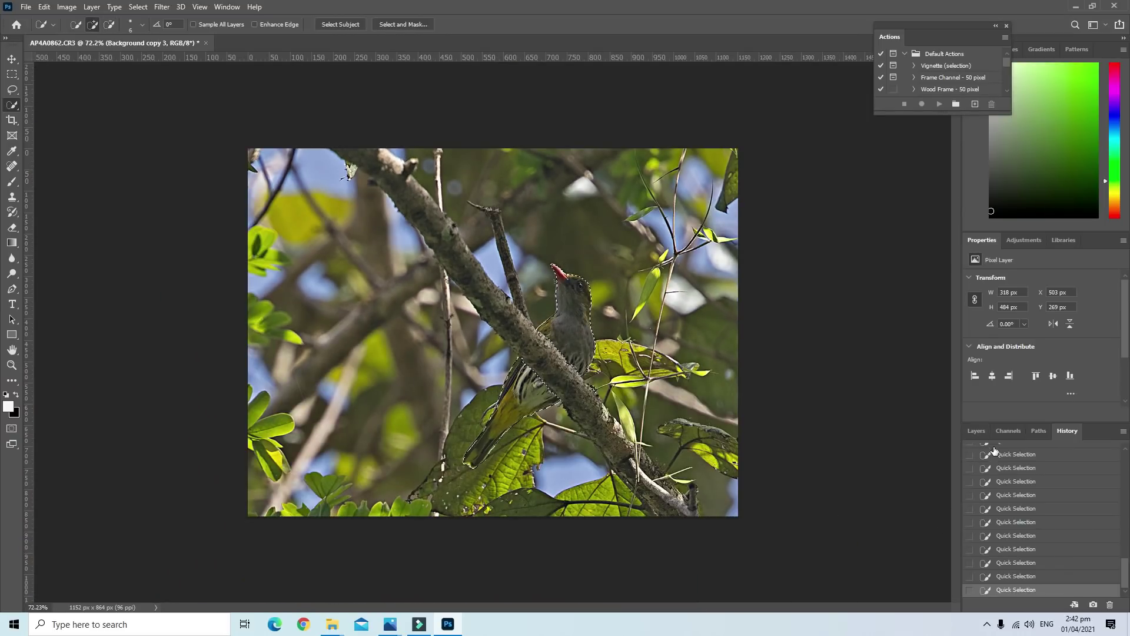
Add a layer mask to Background copy 3 and hide the three layers beneath it
left_click(977, 431)
left_click(1048, 605)
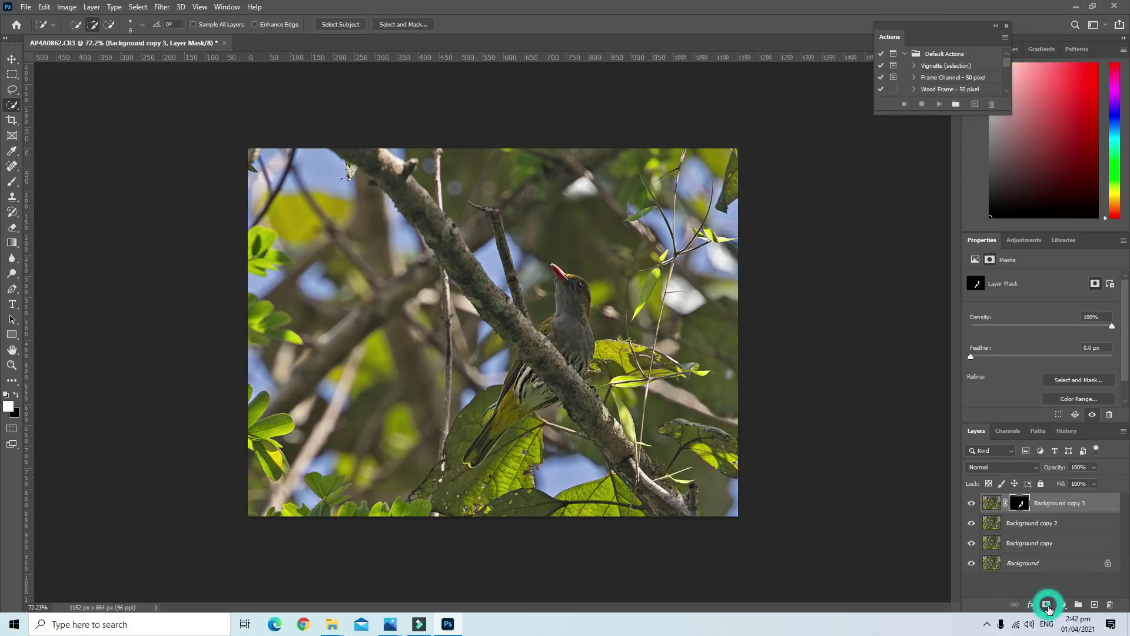
left_click(972, 523)
left_click(972, 543)
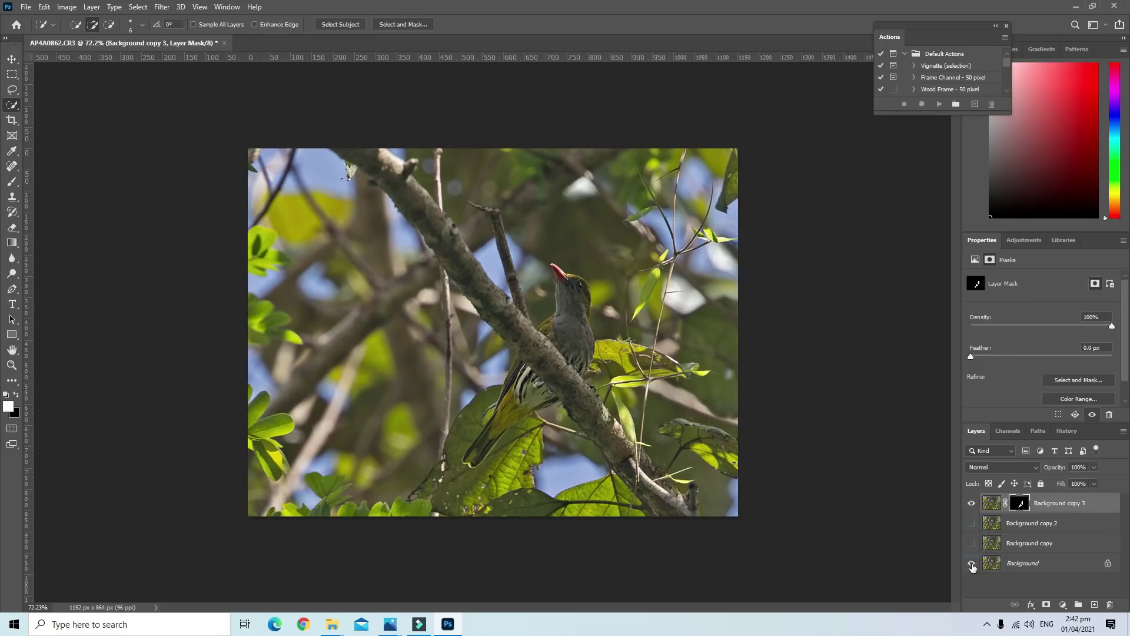
left_click(971, 563)
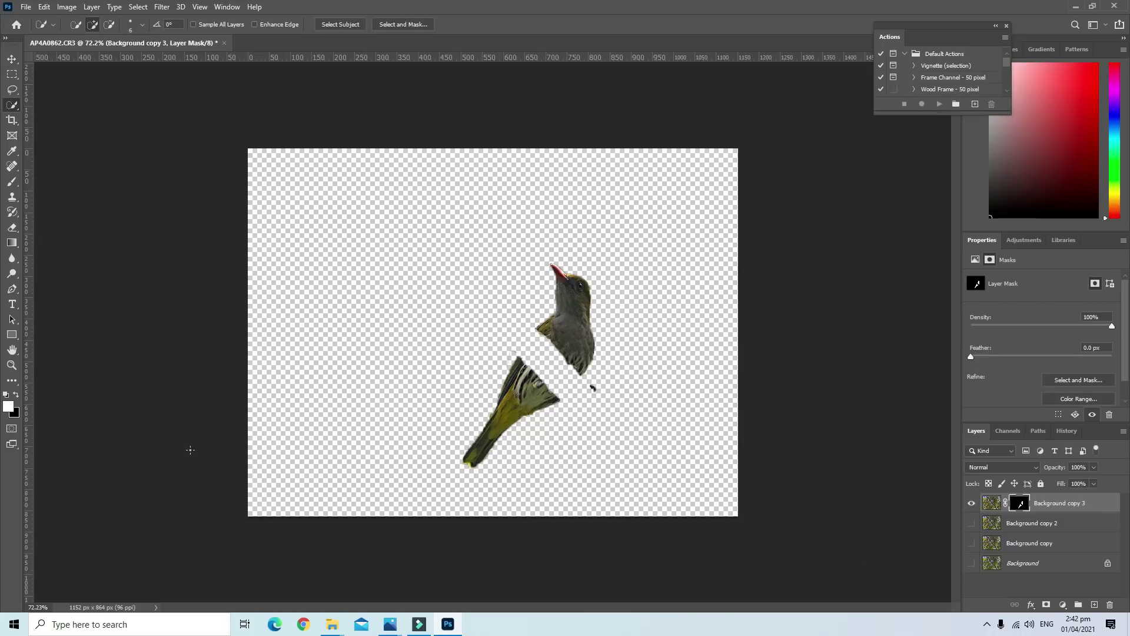
scroll(516, 421, "up", 3)
scroll(515, 420, "up", 3)
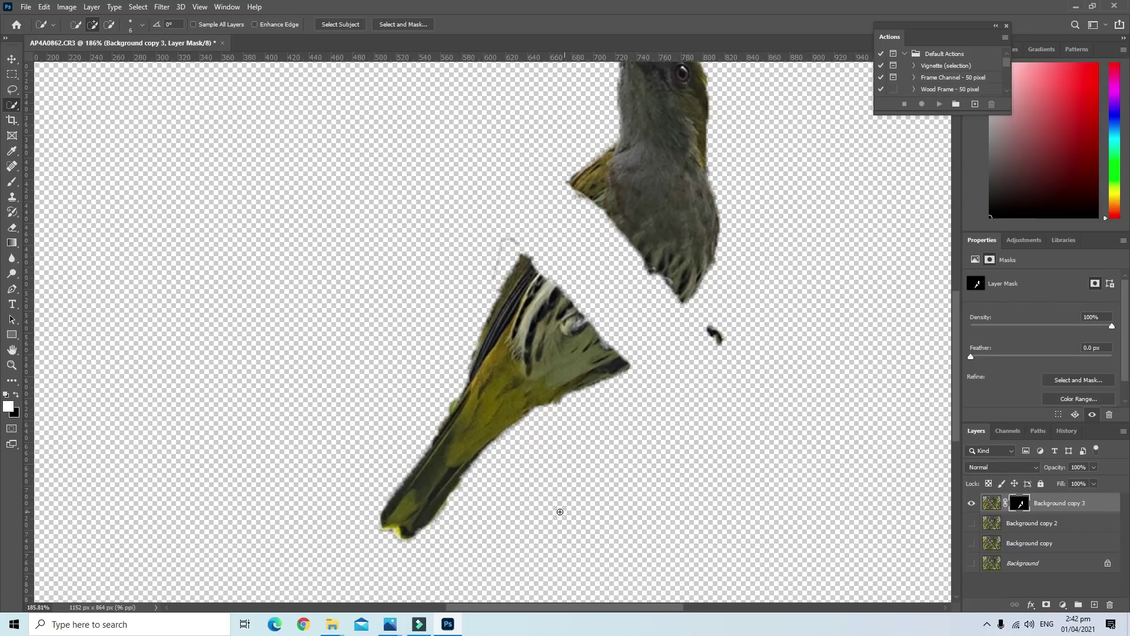
scroll(529, 510, "up", 1)
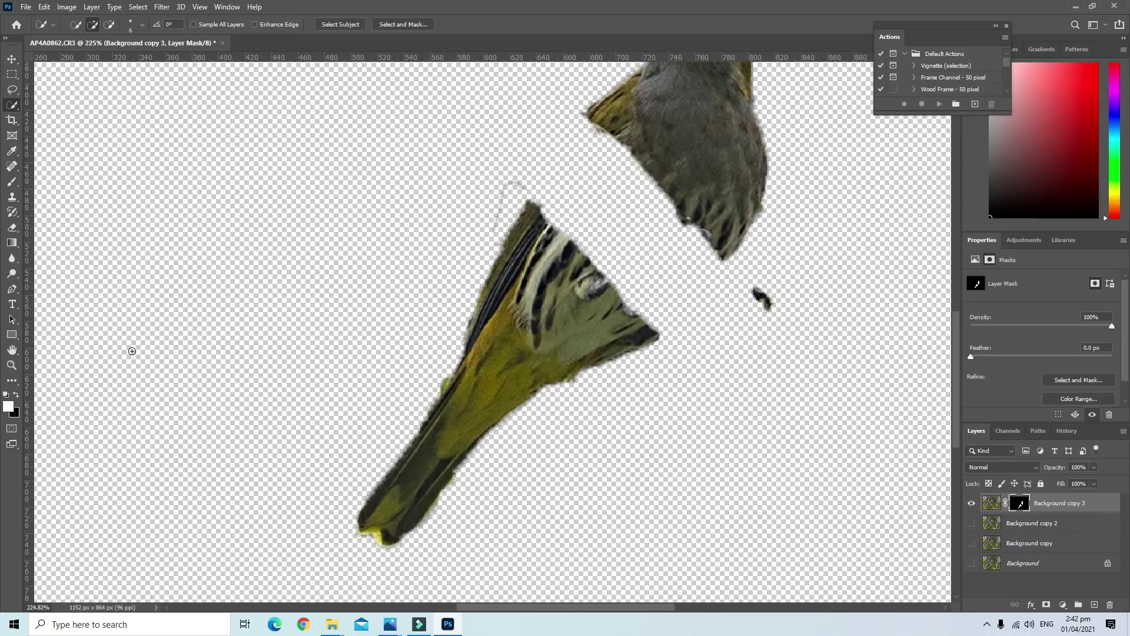
Set up the Eraser with a 37 px brush at 100% opacity
left_click(11, 227)
left_click(82, 26)
left_click_drag(67, 63, 150, 79)
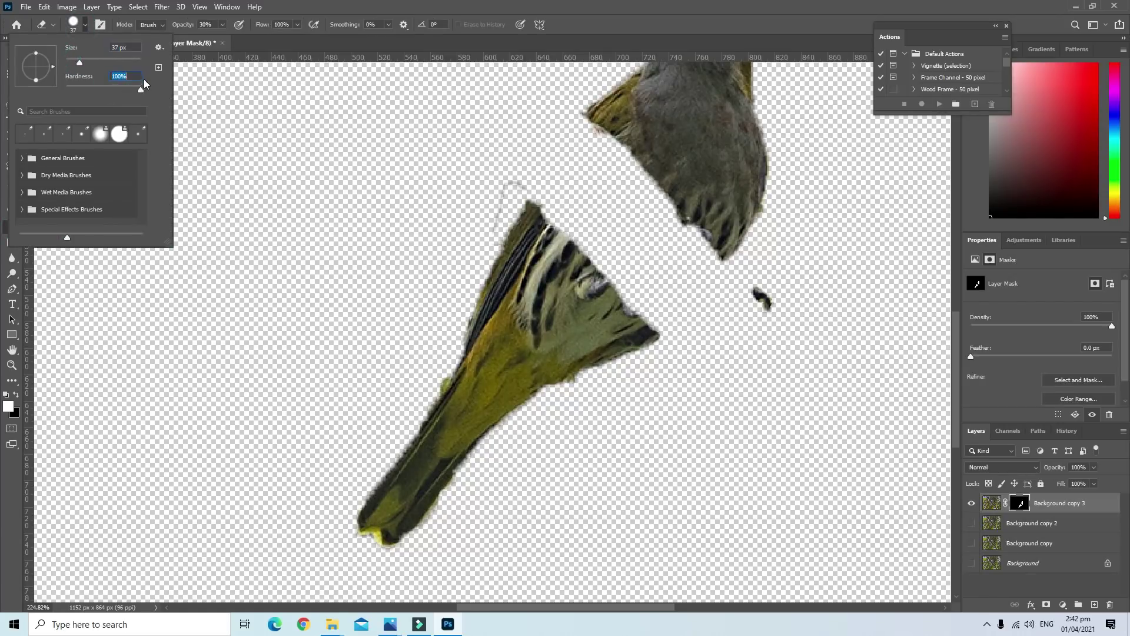
left_click(221, 26)
left_click_drag(216, 38, 270, 38)
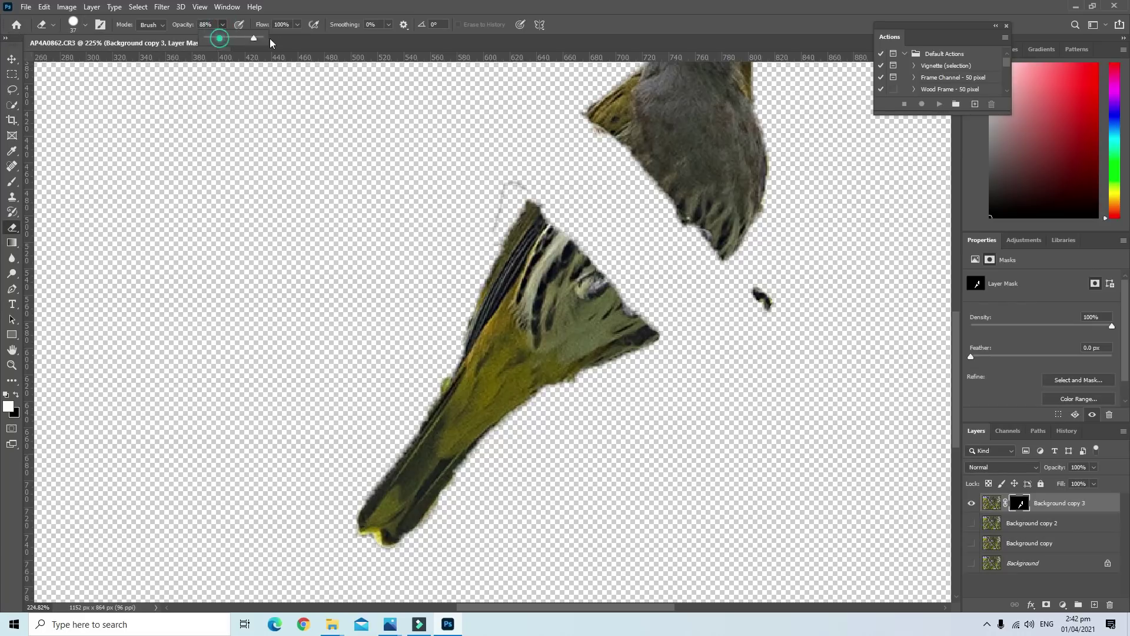
left_click(504, 167)
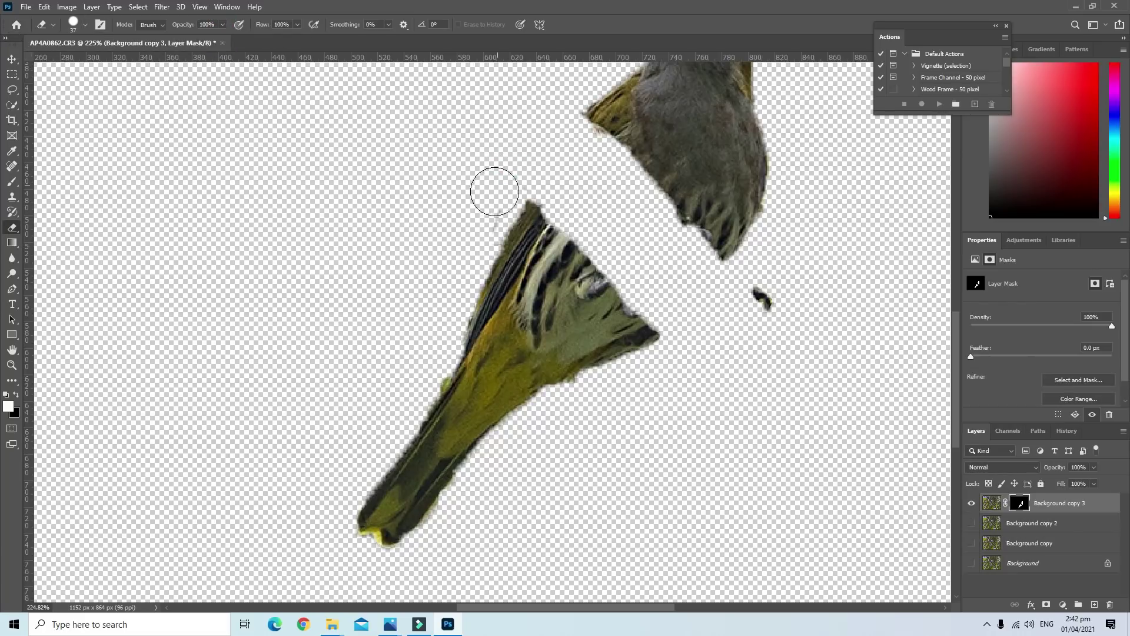
Erase a stray mask area, then reduce the eraser to 14 px
left_click(423, 372)
left_click(85, 25)
left_click_drag(73, 62, 71, 62)
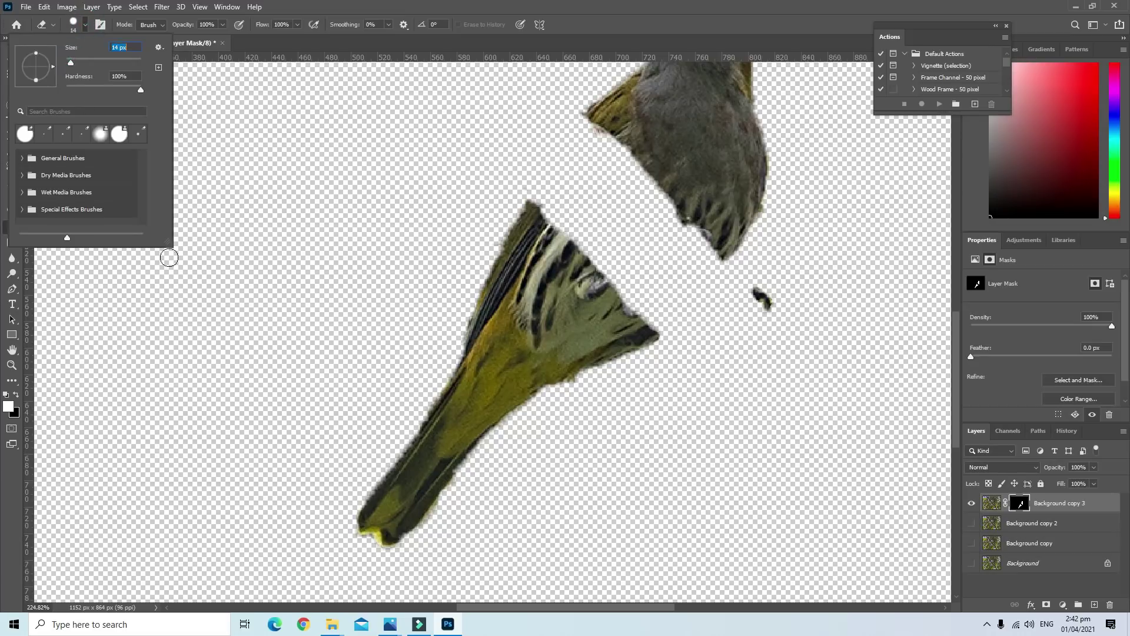
left_click(368, 544)
With a 3 px eraser, touch up the mask edges along the beak and wing tip
scroll(731, 500, "up", 3)
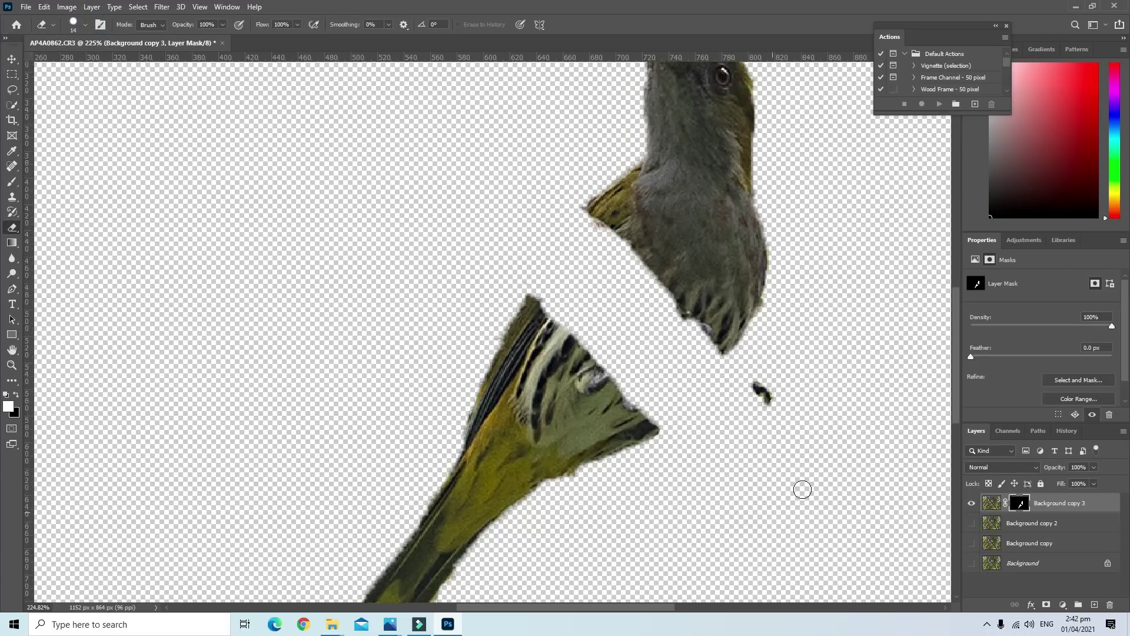
scroll(733, 448, "up", 1)
left_click(86, 25)
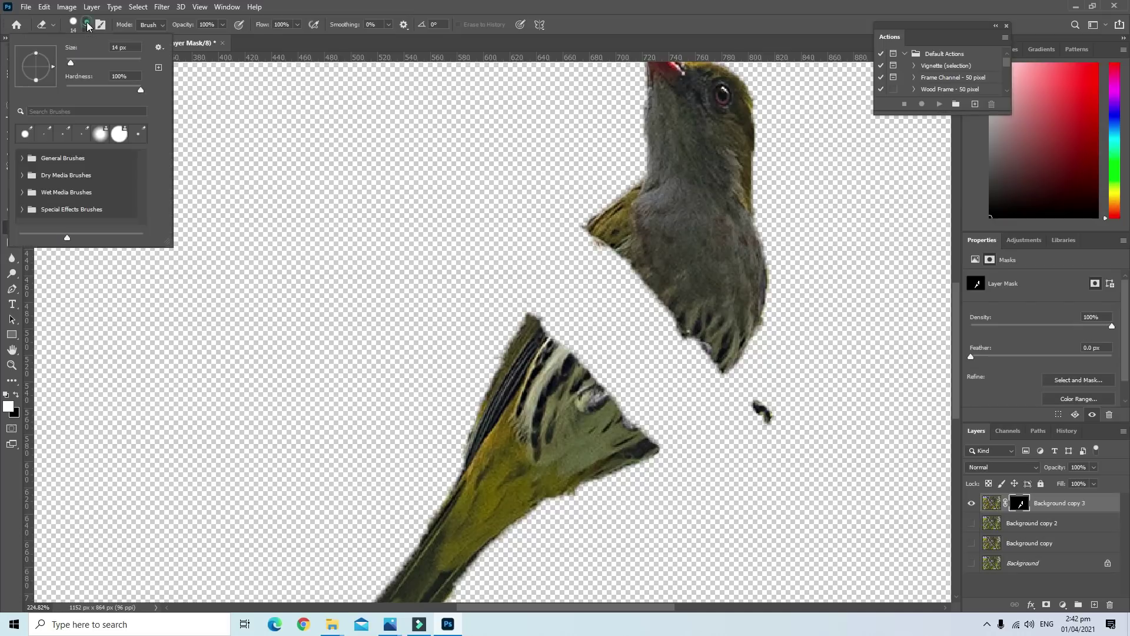
left_click(67, 60)
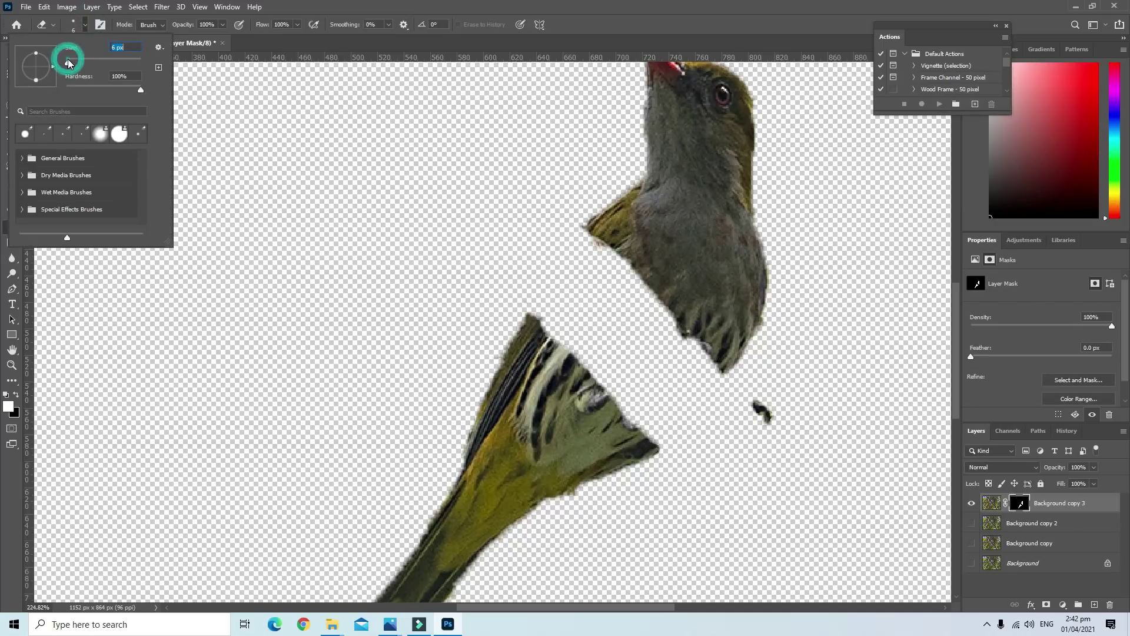
left_click(68, 61)
left_click(760, 418)
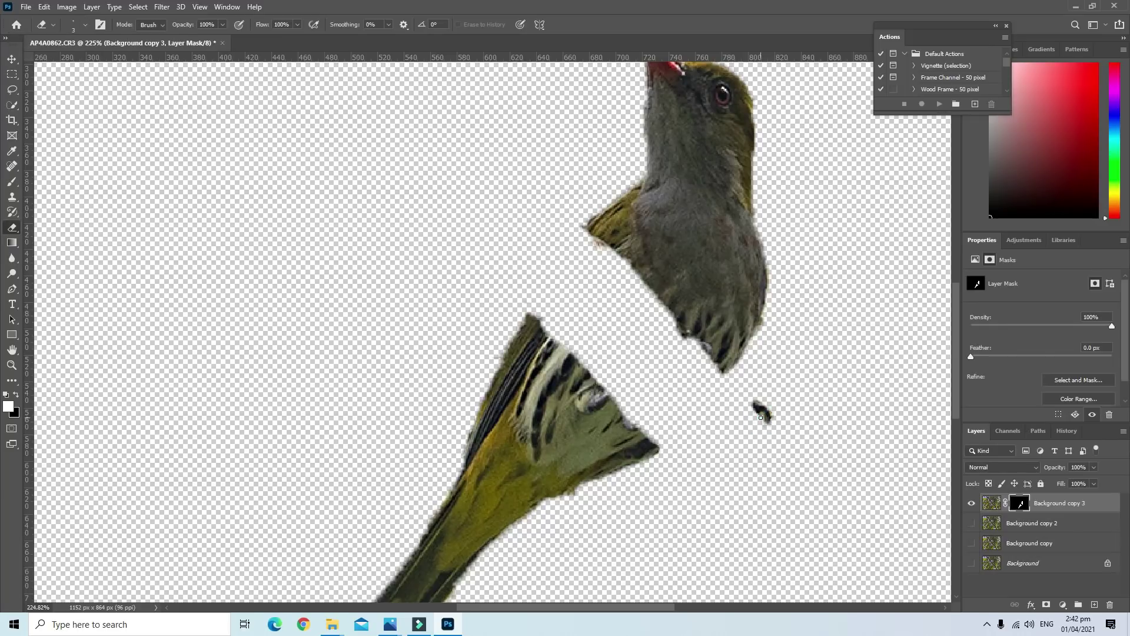
left_click(759, 404)
left_click(760, 329)
Zoom in and out to review the whole cut-out bird on transparency
scroll(471, 317, "up", 1)
scroll(483, 283, "up", 1)
scroll(506, 212, "up", 1)
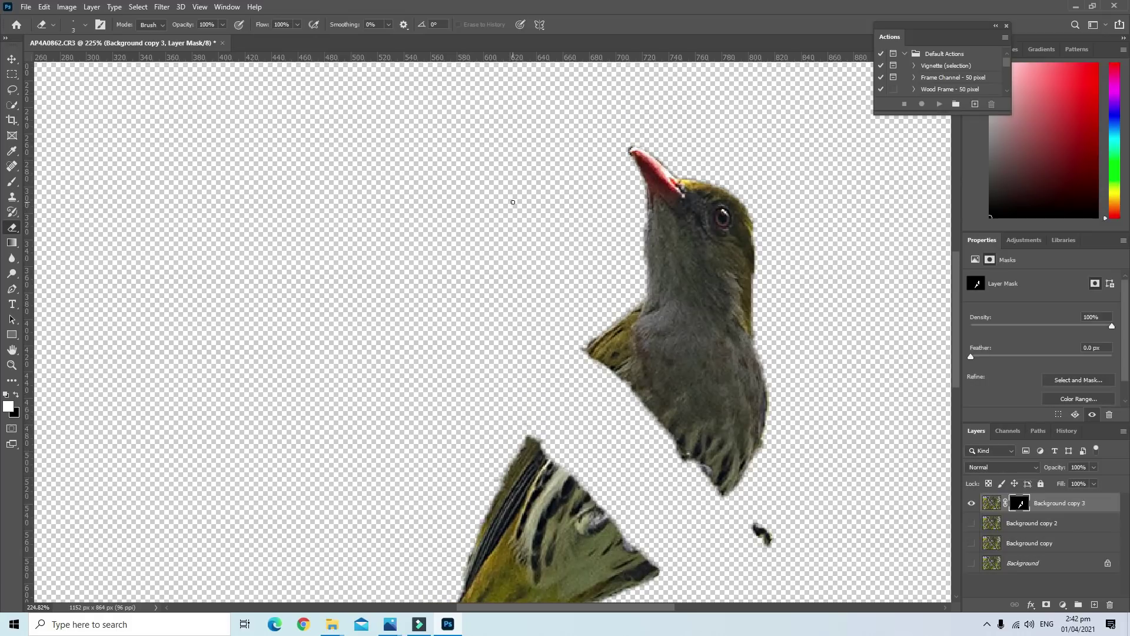
scroll(542, 165, "up", 1)
scroll(647, 129, "up", 1)
scroll(736, 118, "up", 2)
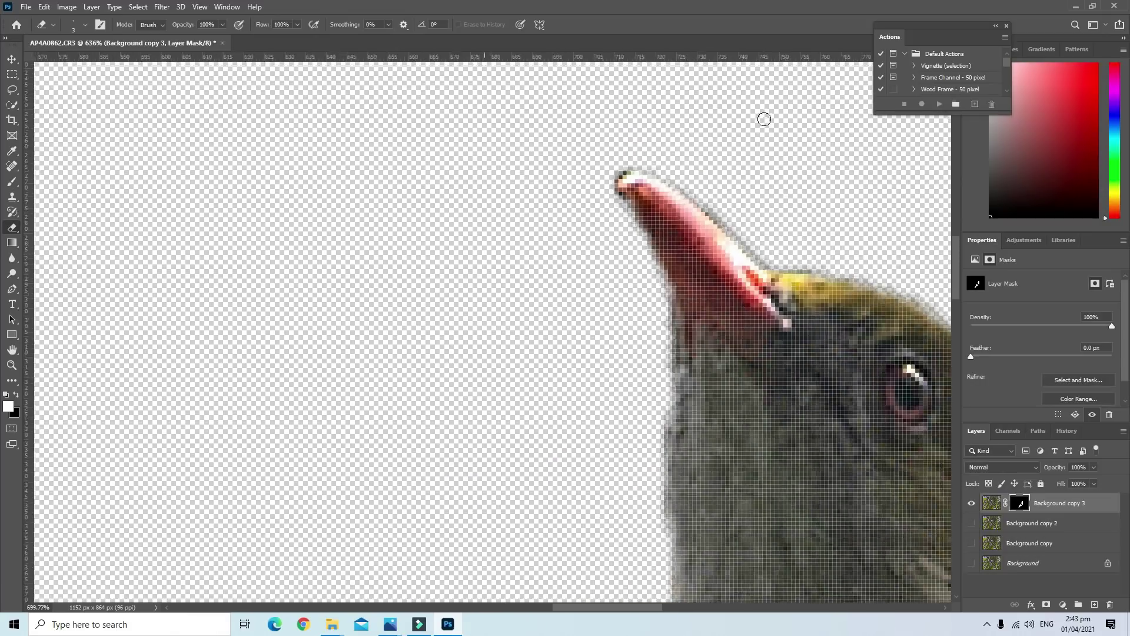
scroll(647, 153, "up", 1)
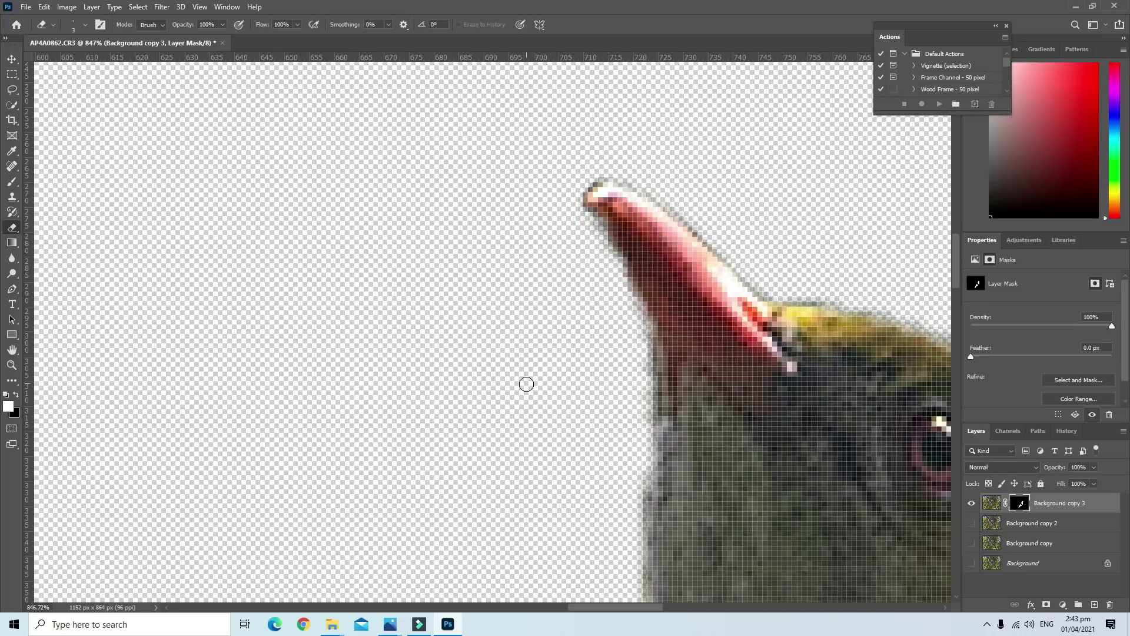
scroll(527, 385, "down", 2)
scroll(531, 396, "down", 2)
scroll(530, 396, "down", 4)
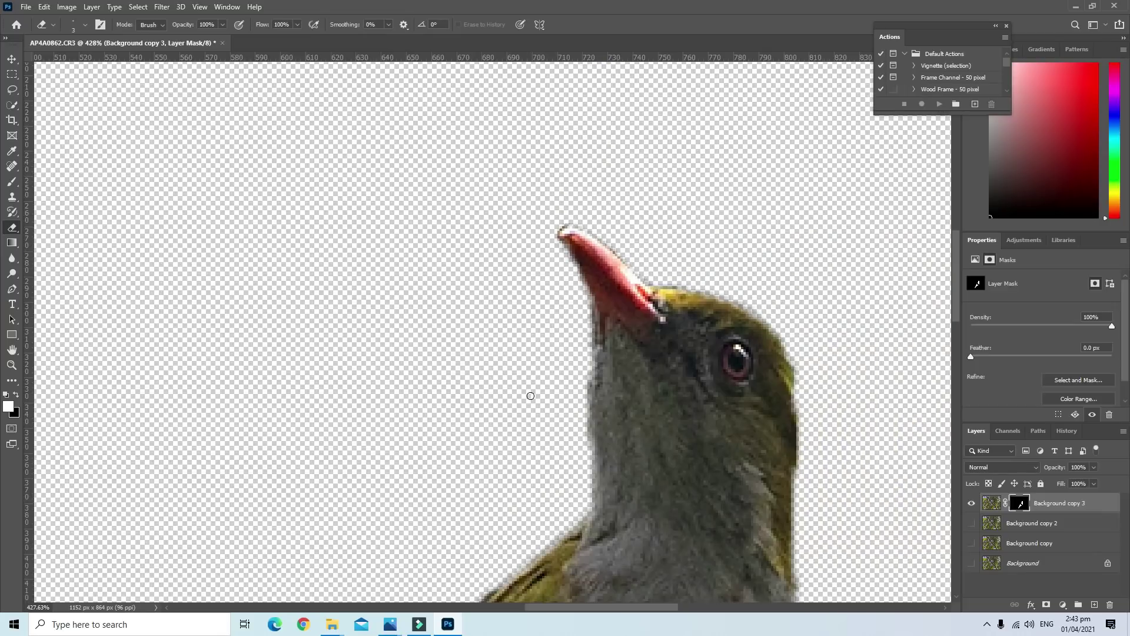
scroll(531, 396, "down", 2)
scroll(531, 412, "down", 2)
scroll(534, 471, "up", 3)
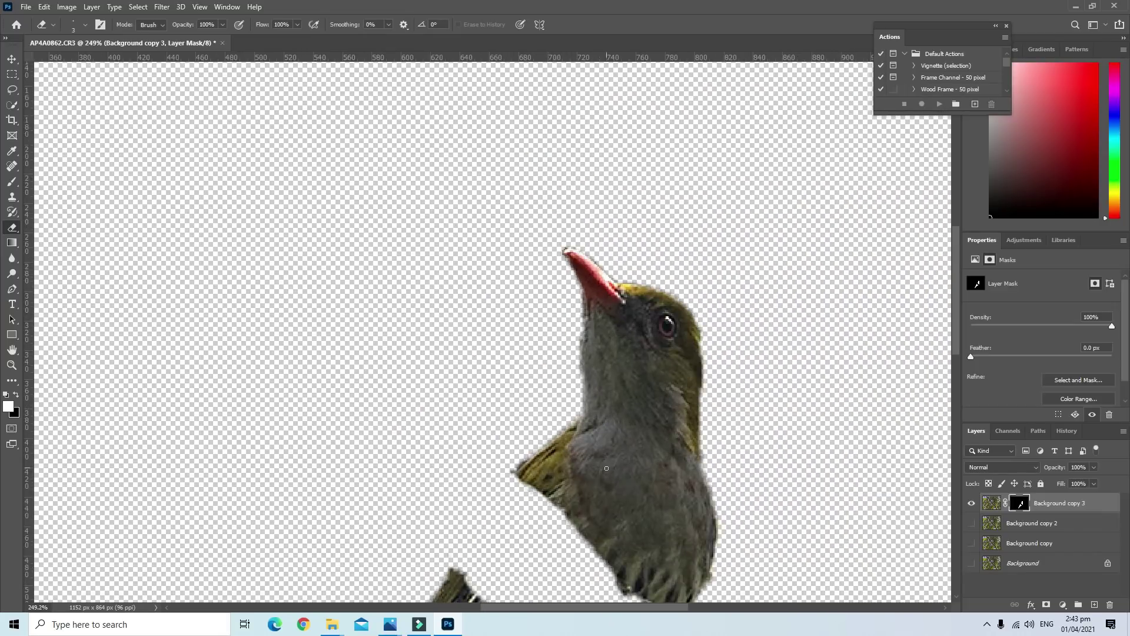
scroll(536, 508, "up", 2)
scroll(536, 508, "up", 3)
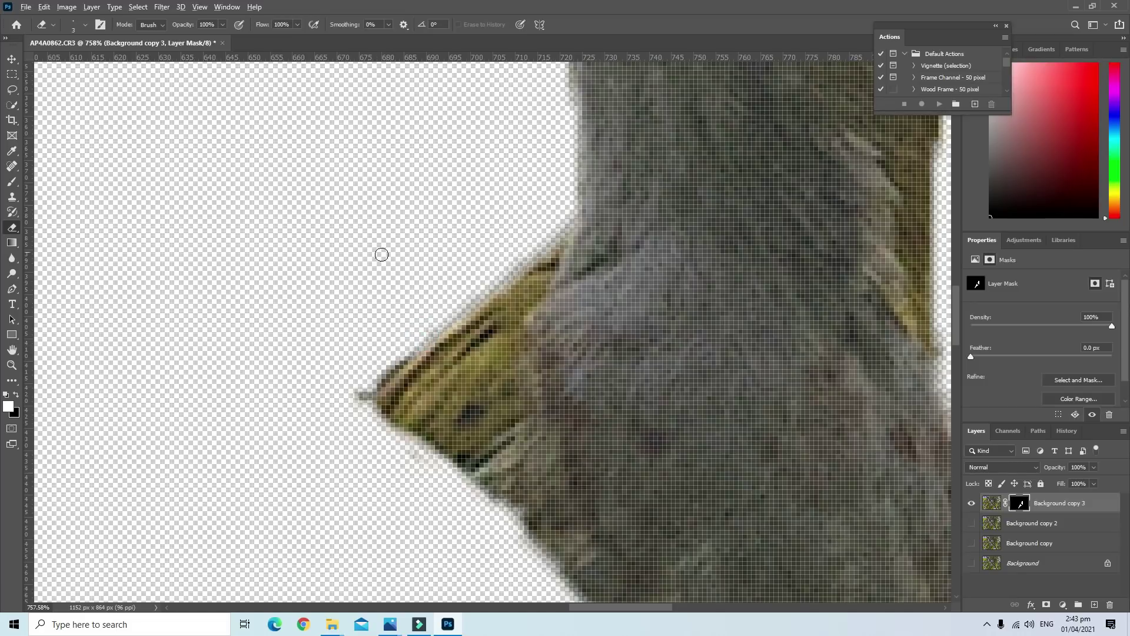
scroll(206, 416, "down", 3)
scroll(197, 429, "down", 3)
scroll(187, 434, "down", 3)
scroll(187, 435, "down", 1)
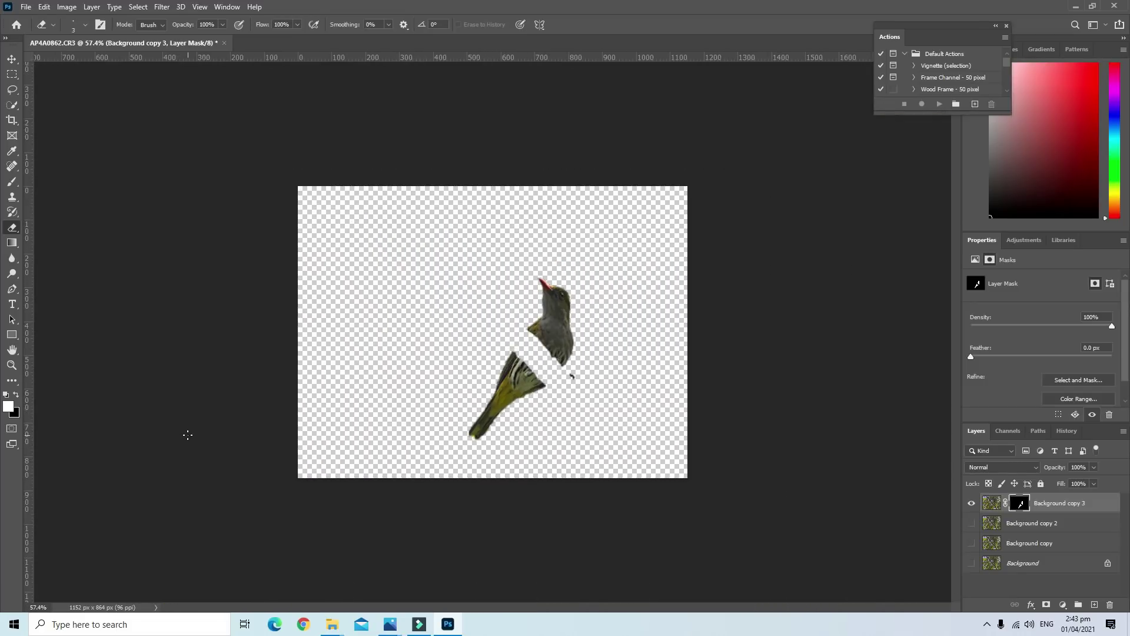
Show the three lower photo layers again and make Background copy 2 the active layer
left_click(972, 523)
left_click(971, 543)
left_click(971, 563)
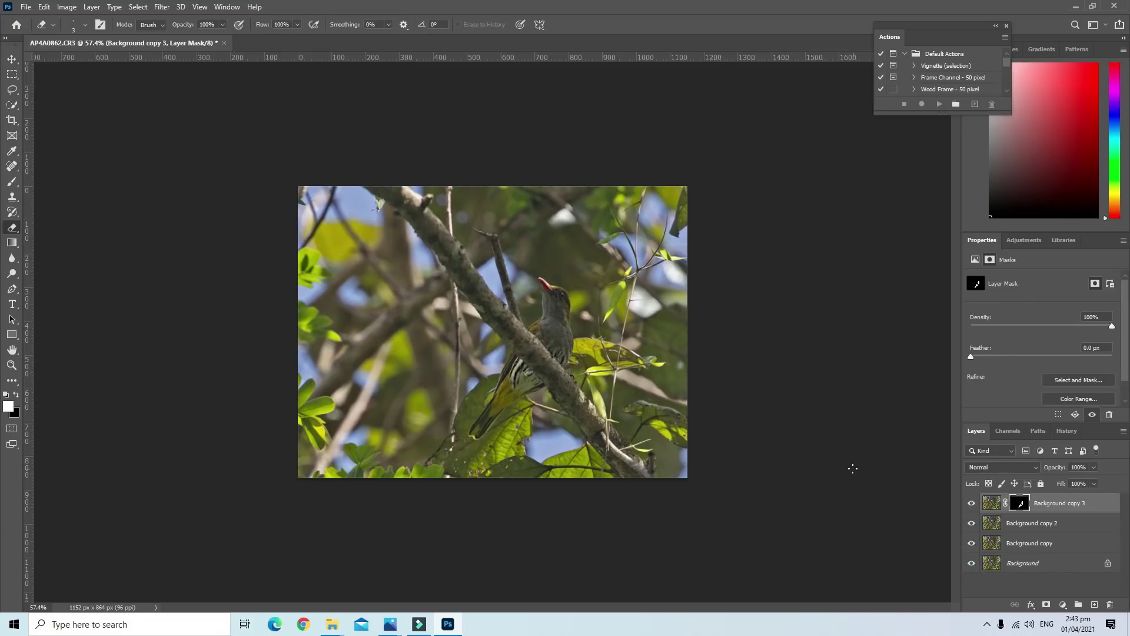
left_click(1017, 527)
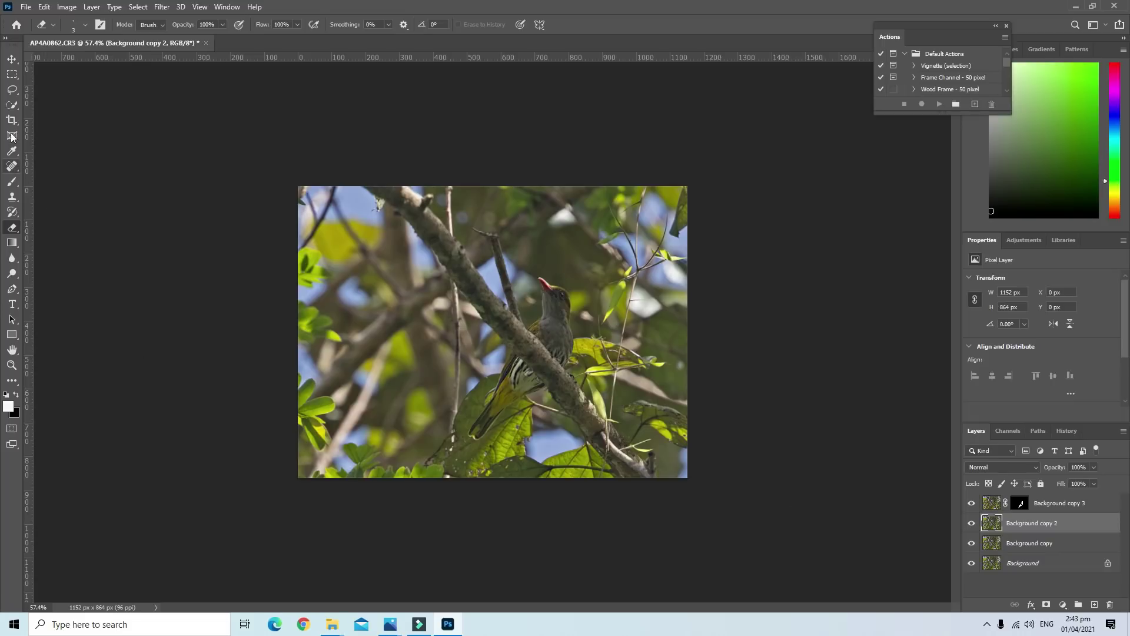
Pick the Quick Selection tool and set its brush size to 25 px
left_click(12, 105)
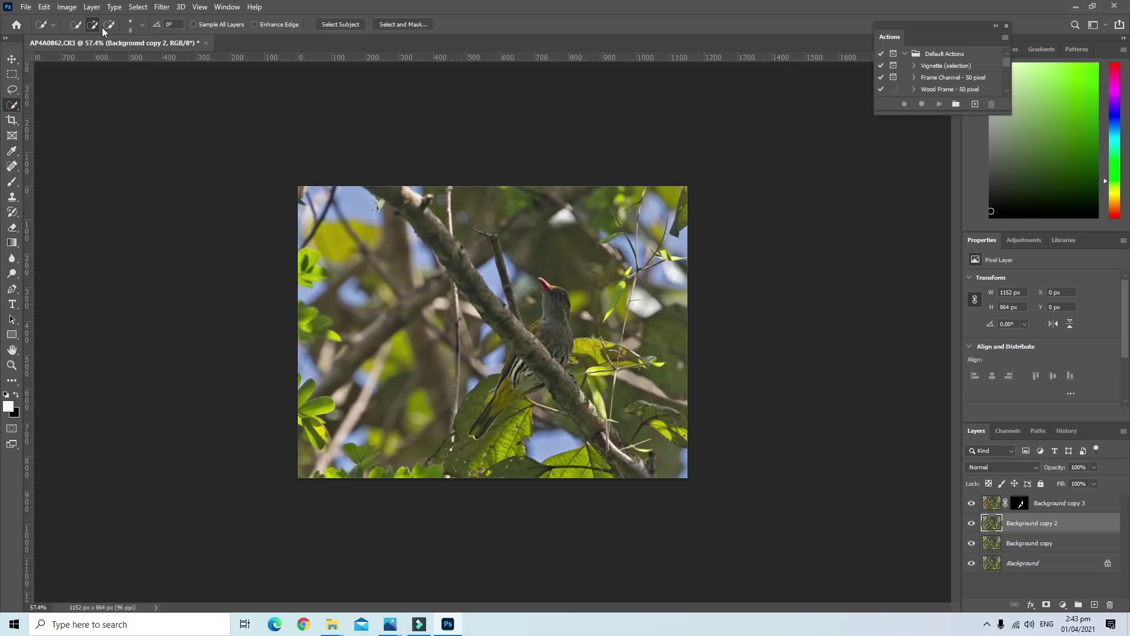
left_click(141, 25)
left_click(85, 54)
left_click_drag(85, 55, 90, 54)
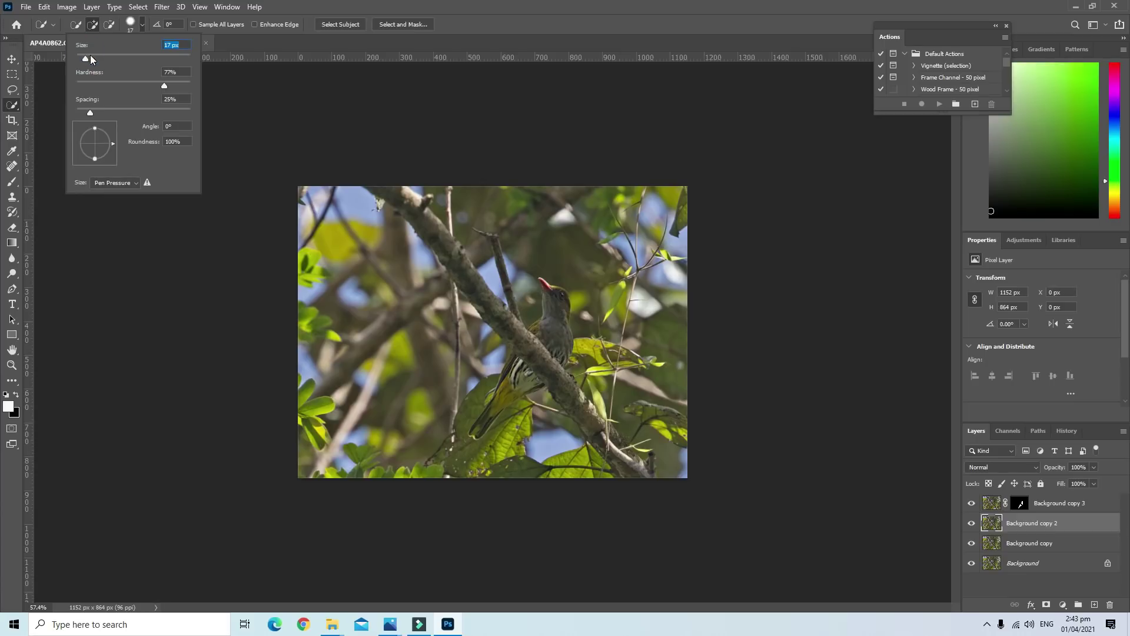
Select the branch below the bird plus the bottom and right-side leaves
left_click(509, 319)
mouse_move(509, 319)
left_mouse_down()
mouse_move(600, 441)
mouse_move(648, 469)
mouse_move(681, 422)
mouse_move(598, 365)
mouse_move(648, 363)
left_mouse_up()
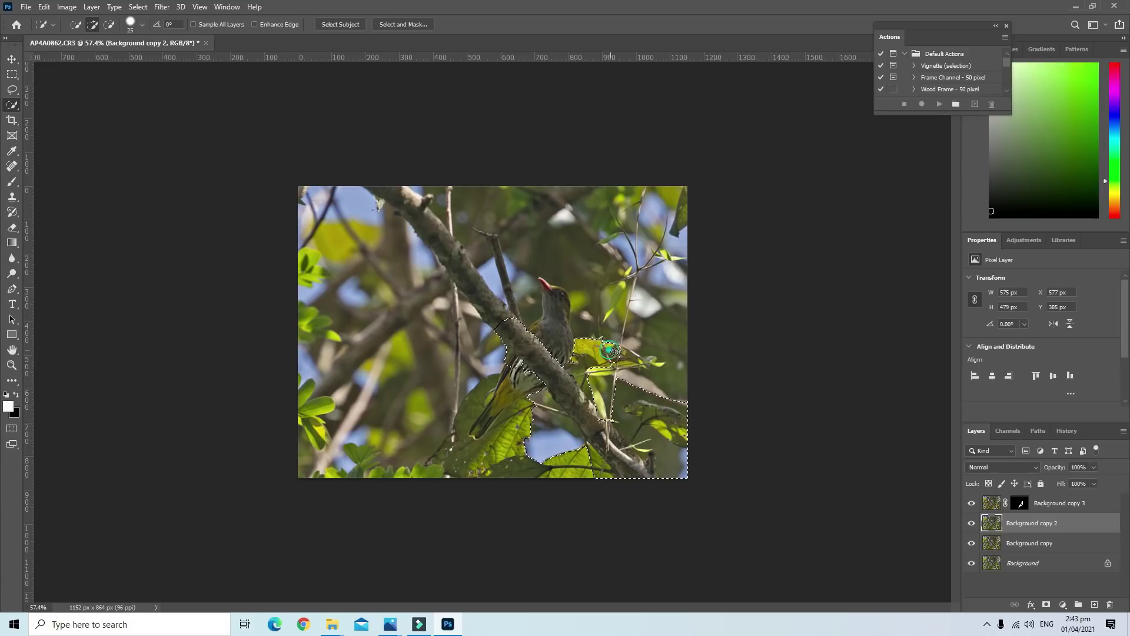
left_click_drag(650, 362, 589, 368)
left_click_drag(598, 402, 602, 408)
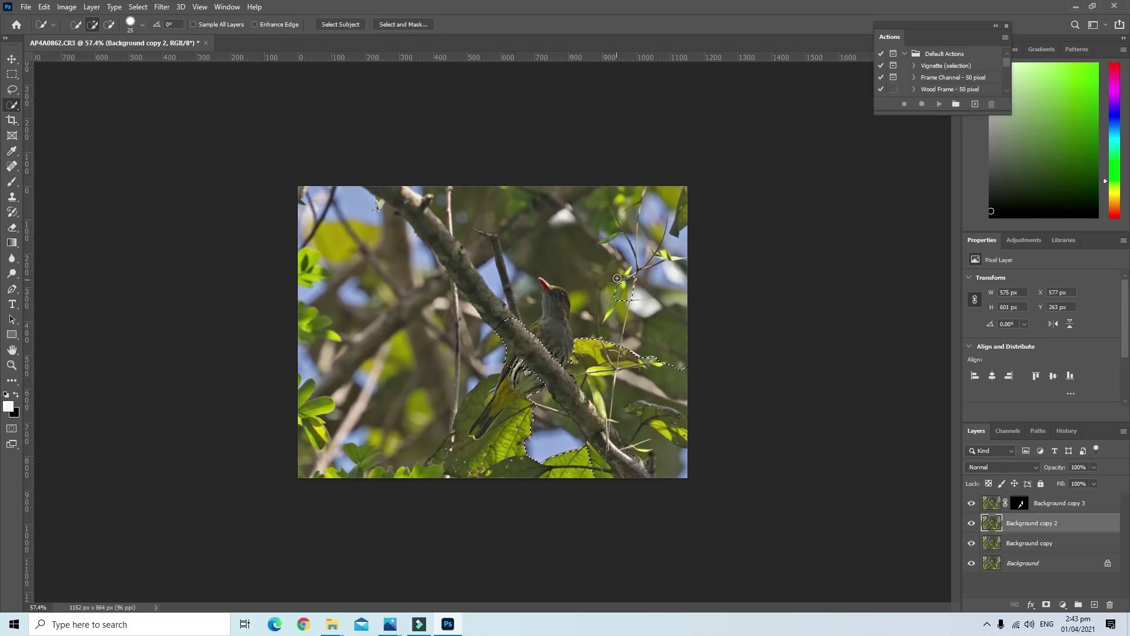
left_click_drag(433, 478, 364, 463)
left_click(320, 475)
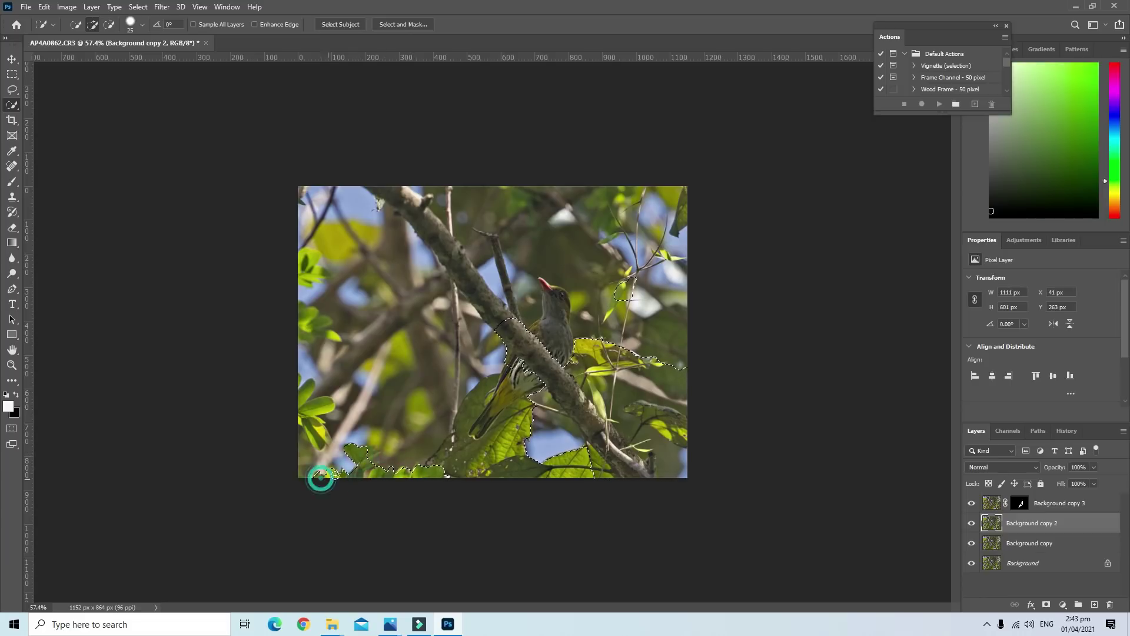
mouse_move(315, 406)
left_mouse_down()
mouse_move(304, 394)
mouse_move(315, 431)
left_mouse_up()
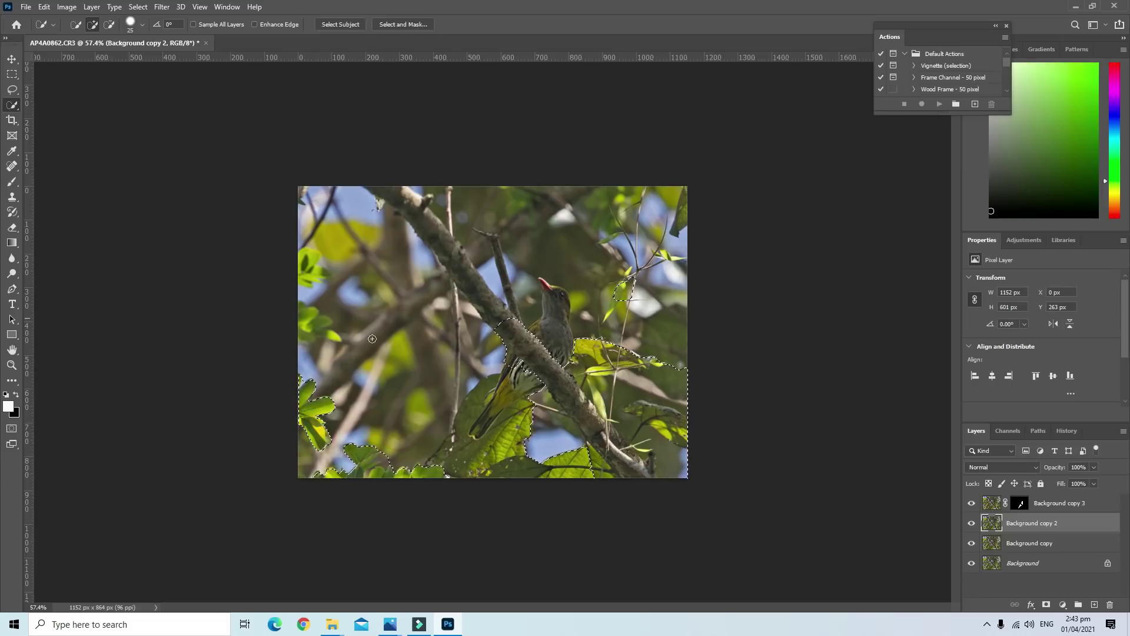
left_click_drag(469, 410, 442, 461)
left_click_drag(462, 289, 457, 260)
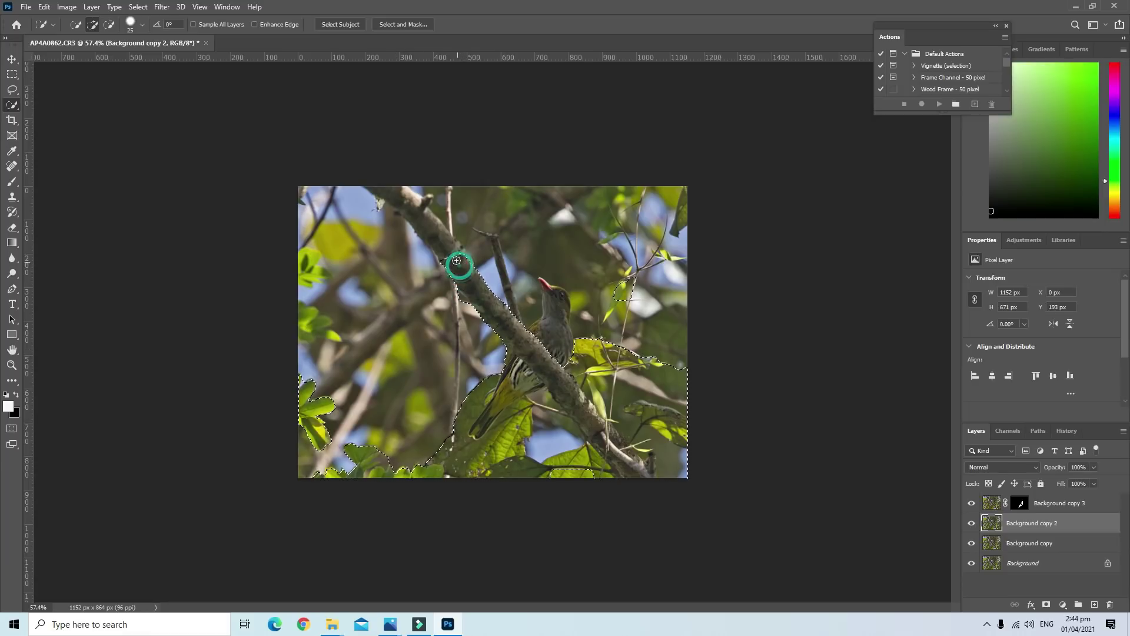
Shrink the Quick Selection brush to 8 px and add the thin twig above the bird
left_click(132, 23)
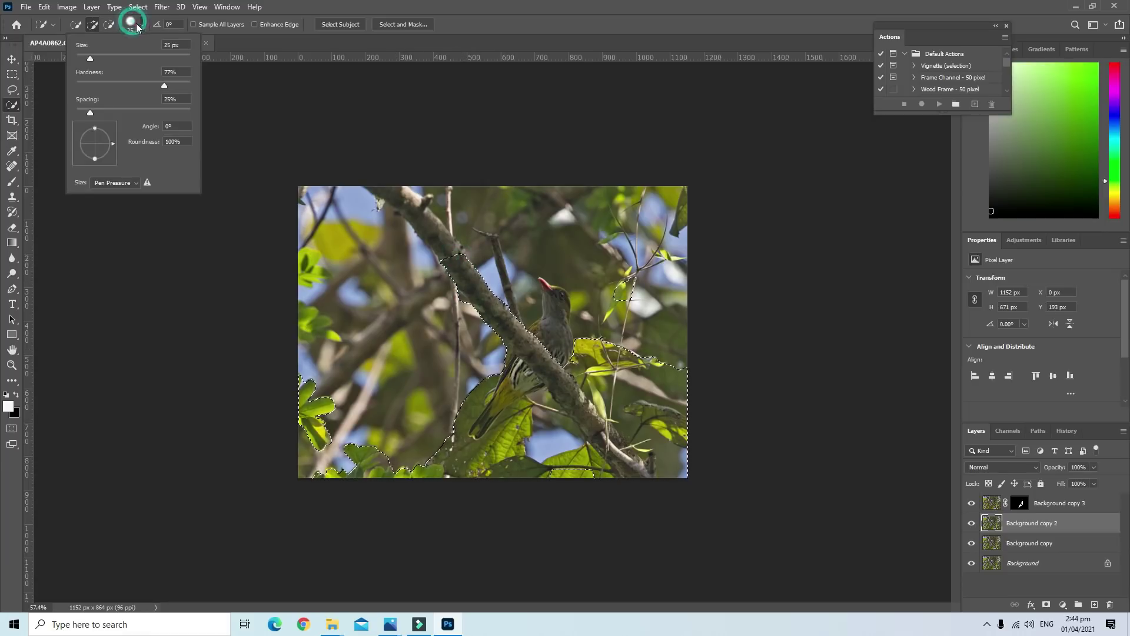
left_click_drag(91, 56, 80, 57)
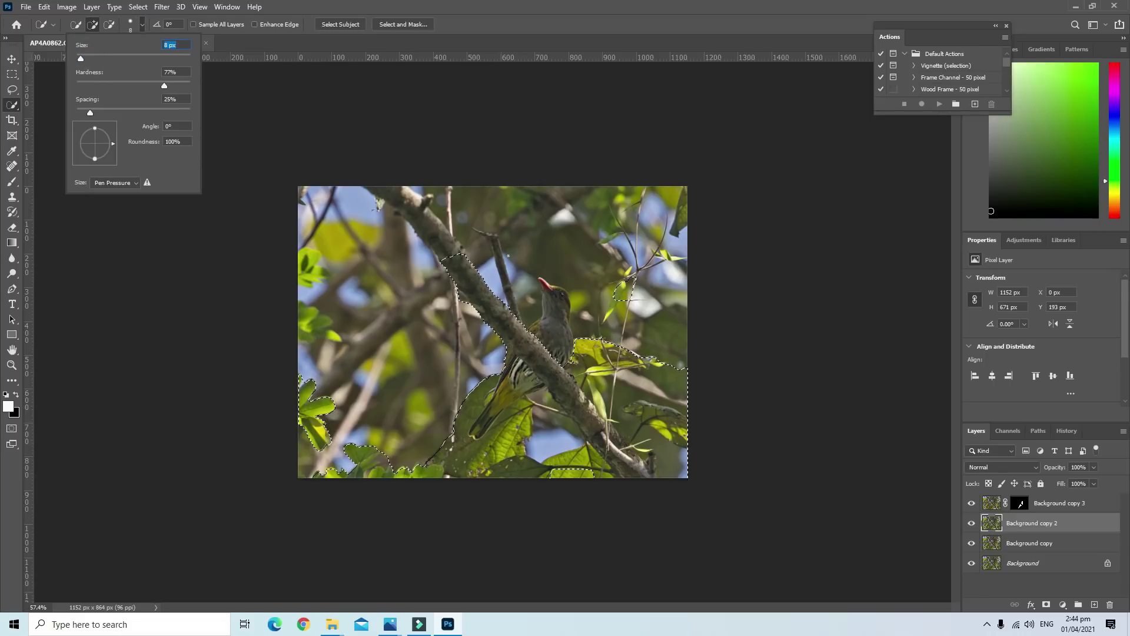
key("Return")
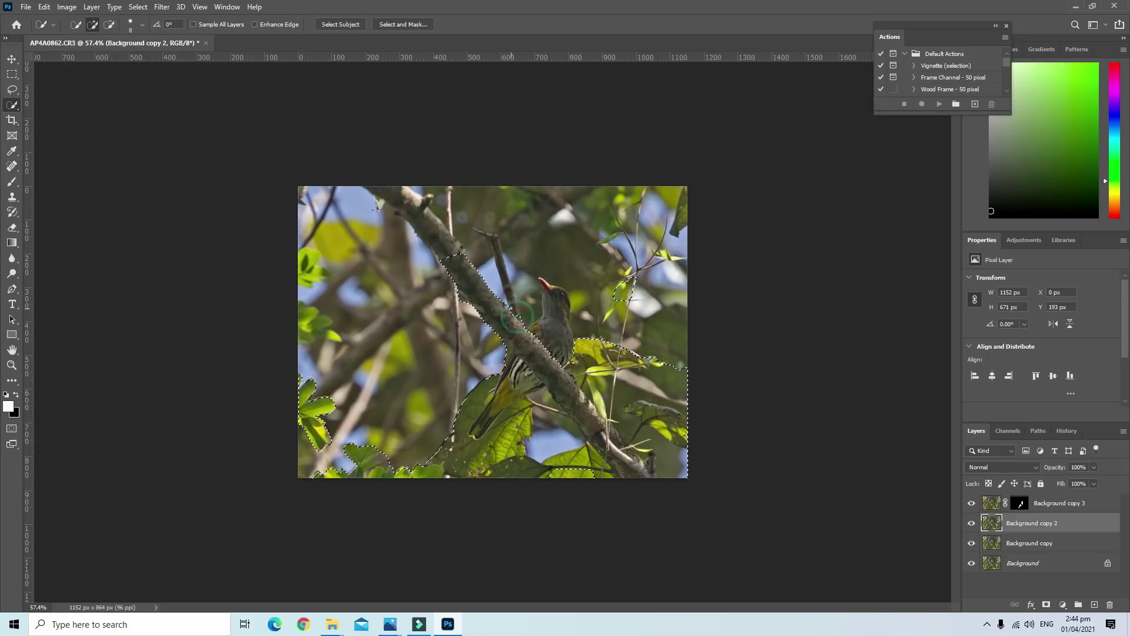
left_click_drag(511, 303, 497, 243)
left_click_drag(493, 237, 479, 232)
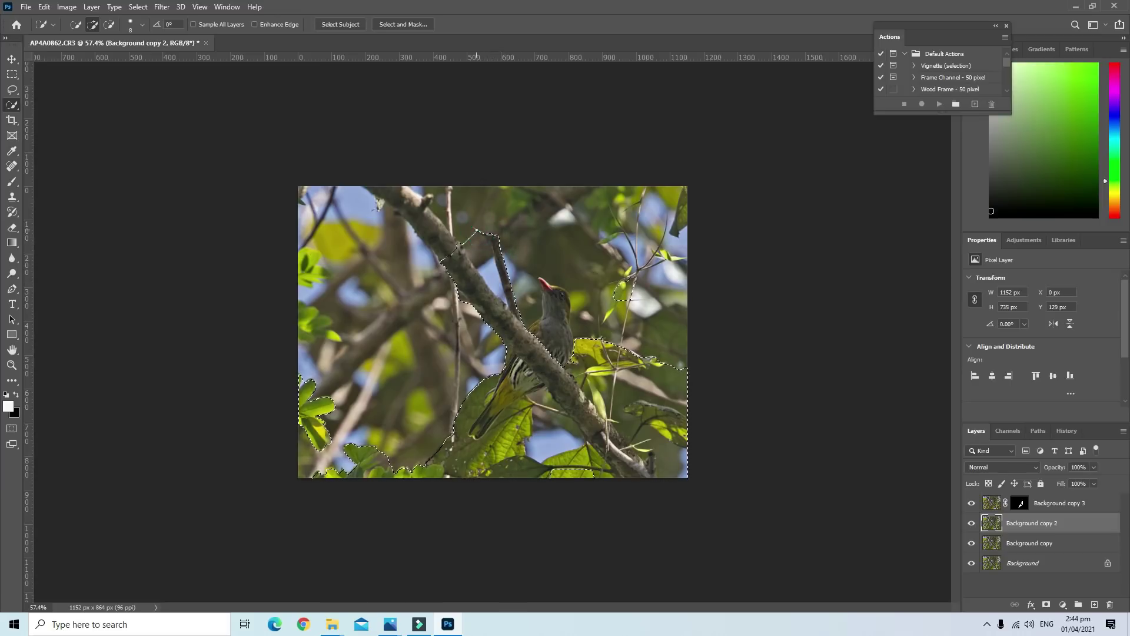
left_click_drag(472, 230, 473, 238)
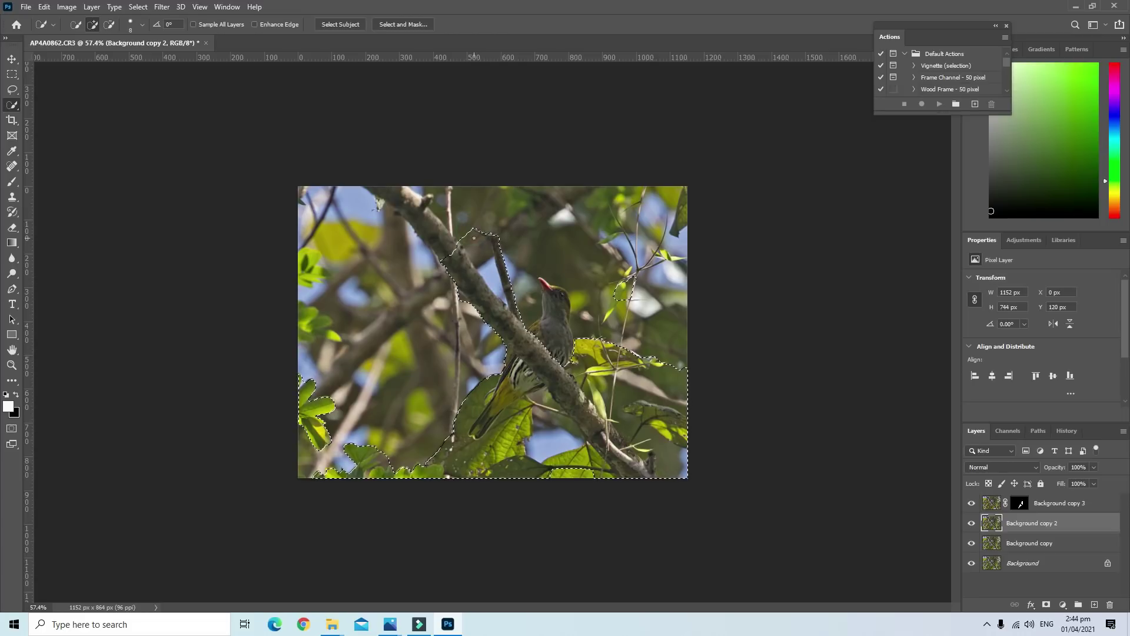
Zoom in and add the right leaf and thin stem up to the top edge
scroll(647, 306, "up", 2)
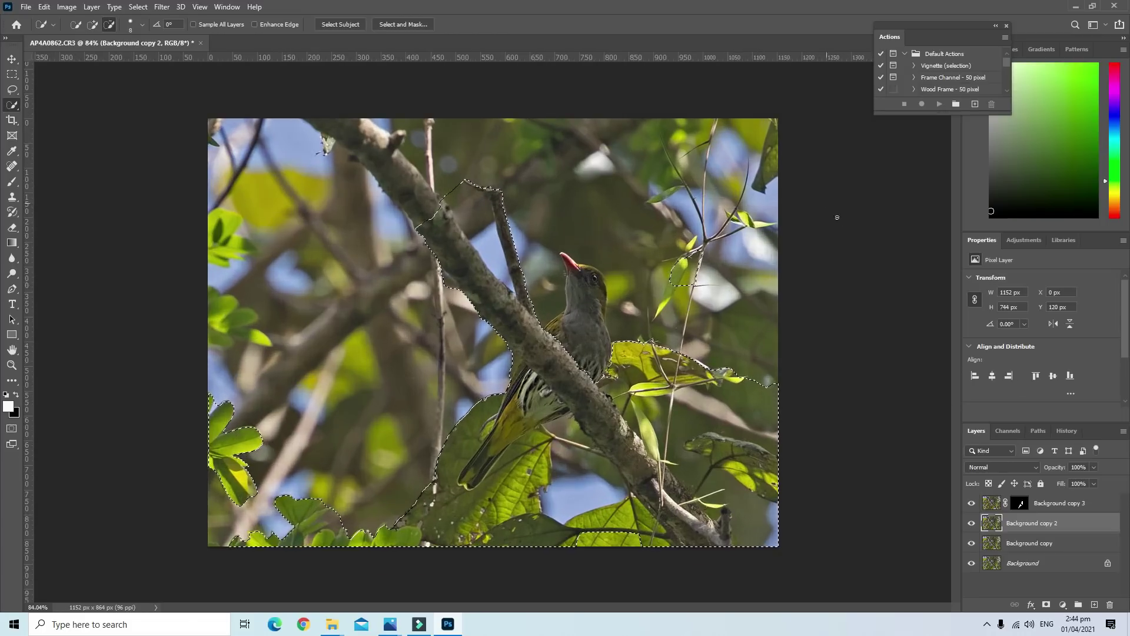
scroll(647, 306, "up", 3)
left_click_drag(680, 299, 643, 353)
left_click_drag(663, 252, 823, 186)
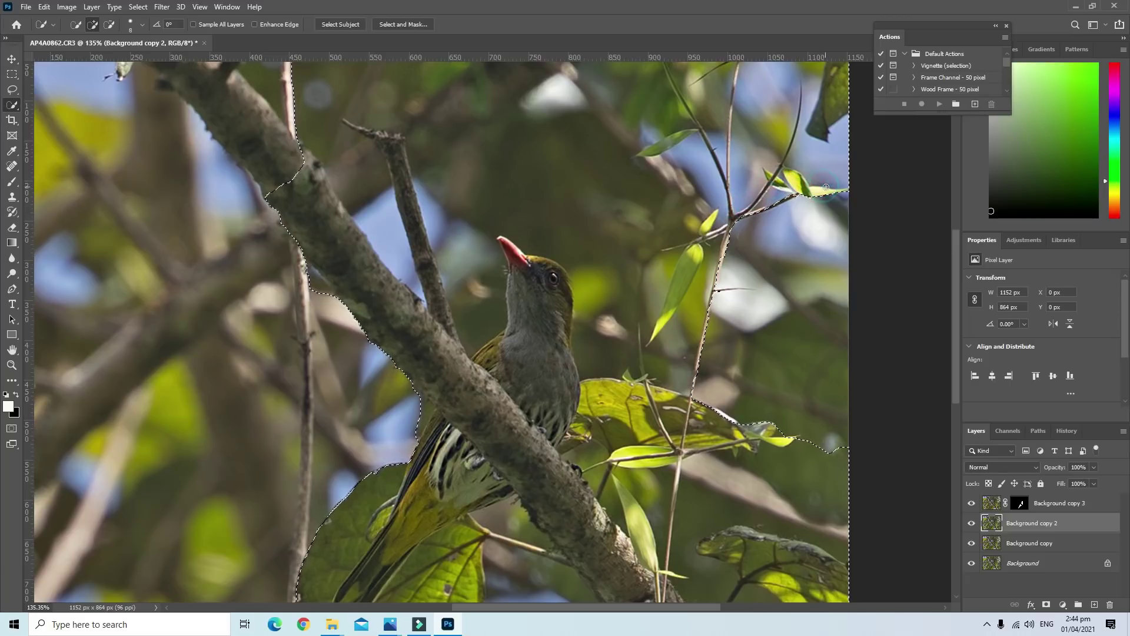
Using Subtract from Selection, remove the sky beside the upper branch and above the bird
scroll(710, 217, "up", 1)
scroll(697, 221, "up", 5)
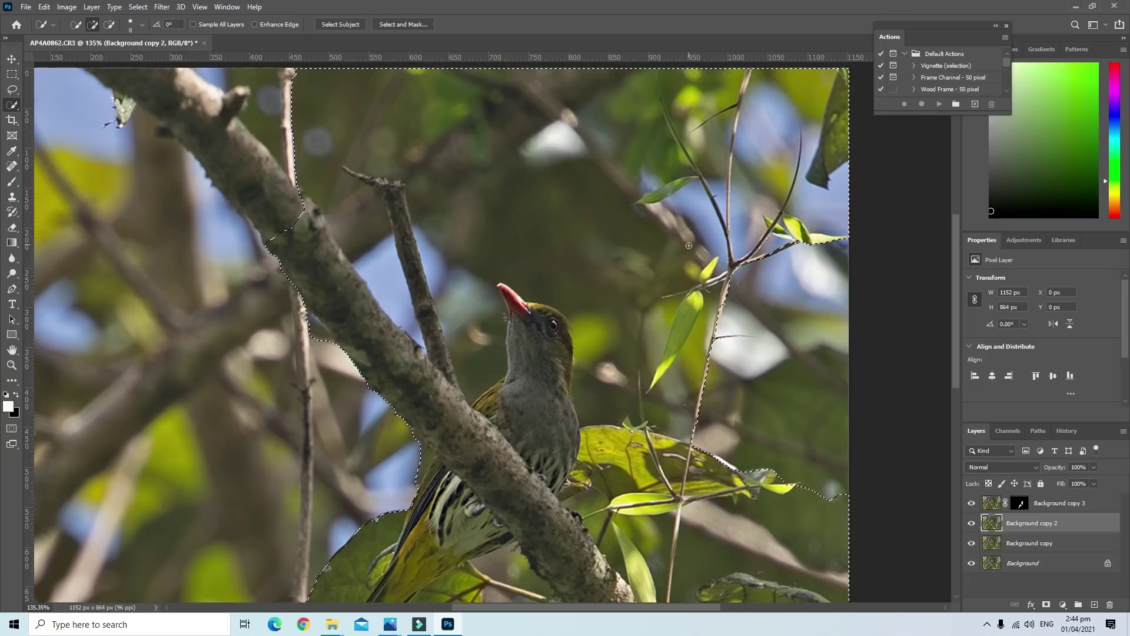
scroll(648, 236, "up", 5)
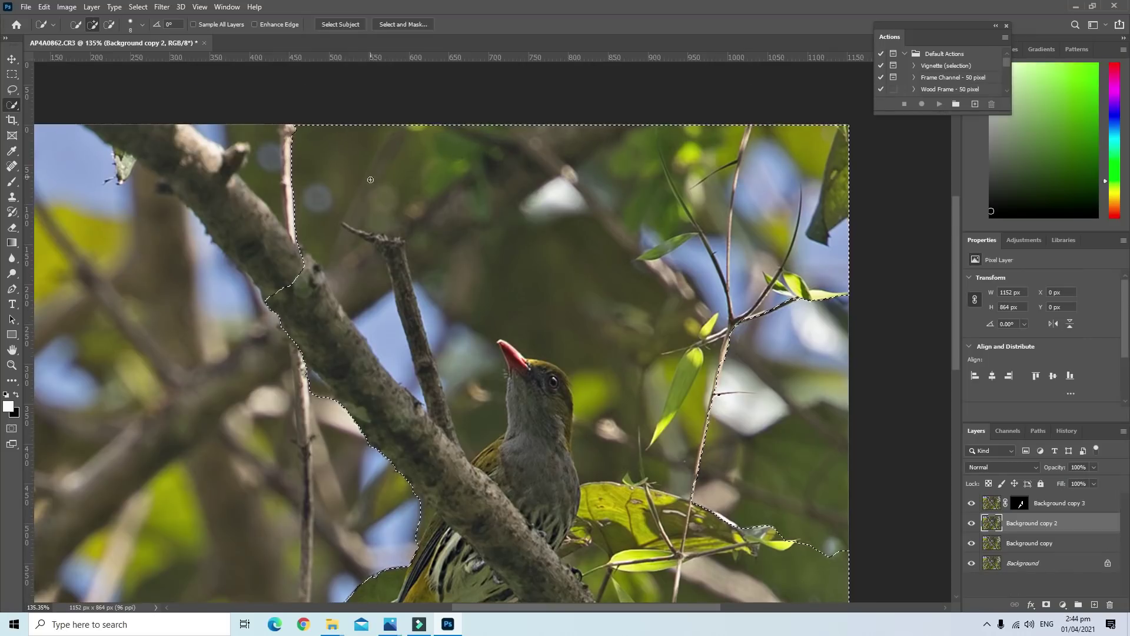
left_click(114, 23)
left_click_drag(310, 217, 319, 254)
left_click_drag(370, 324, 349, 202)
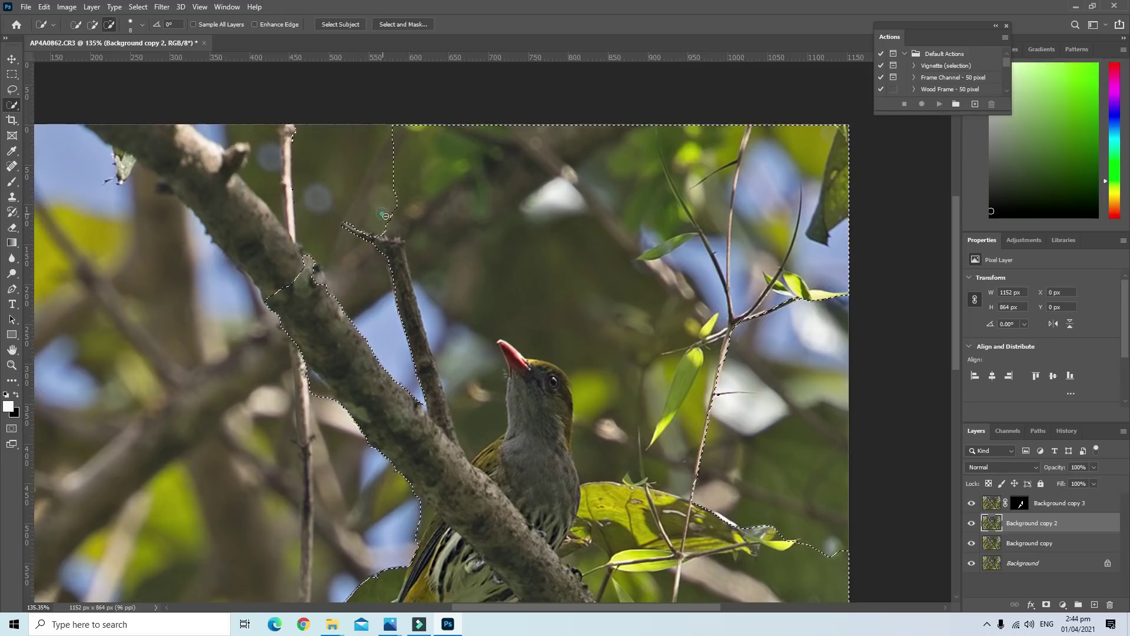
left_click_drag(440, 265, 470, 391)
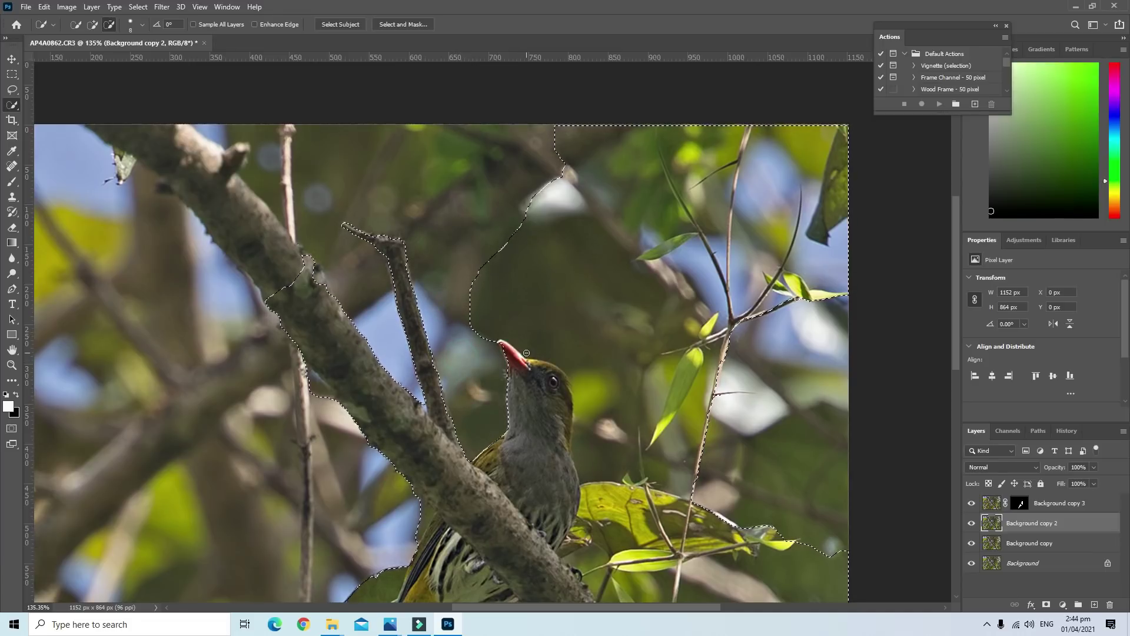
Subtract the sky between beak and branch, the neck-leaf gap, and the upper-right patches
left_click_drag(583, 330, 677, 195)
mouse_move(633, 412)
left_mouse_down()
mouse_move(615, 417)
mouse_move(692, 403)
left_mouse_up()
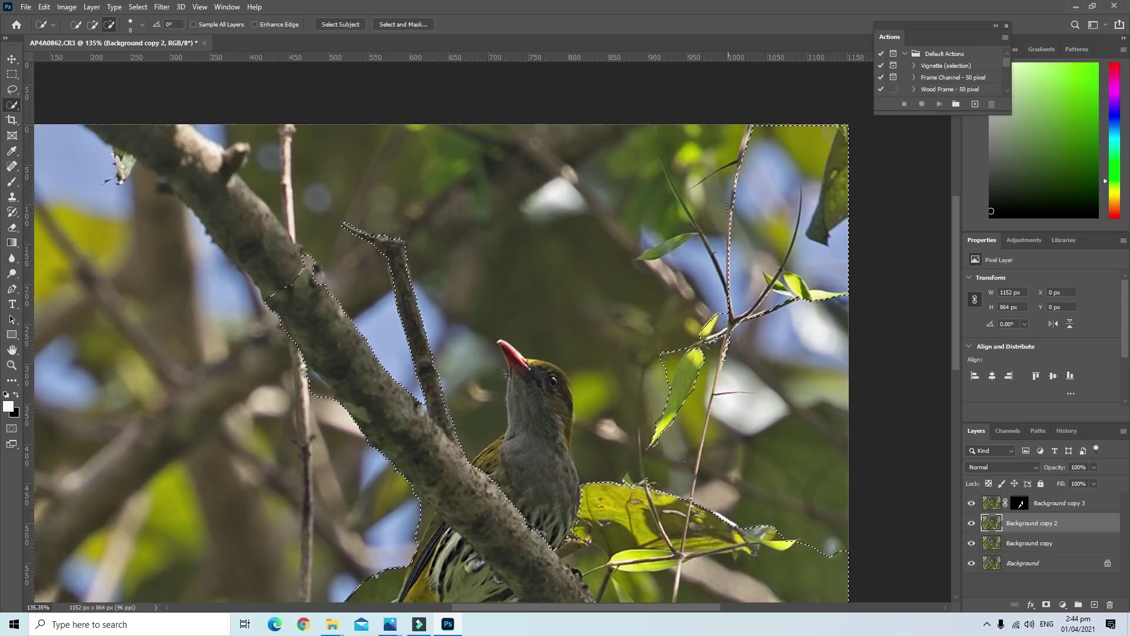
left_click(795, 158)
left_click_drag(781, 166, 768, 211)
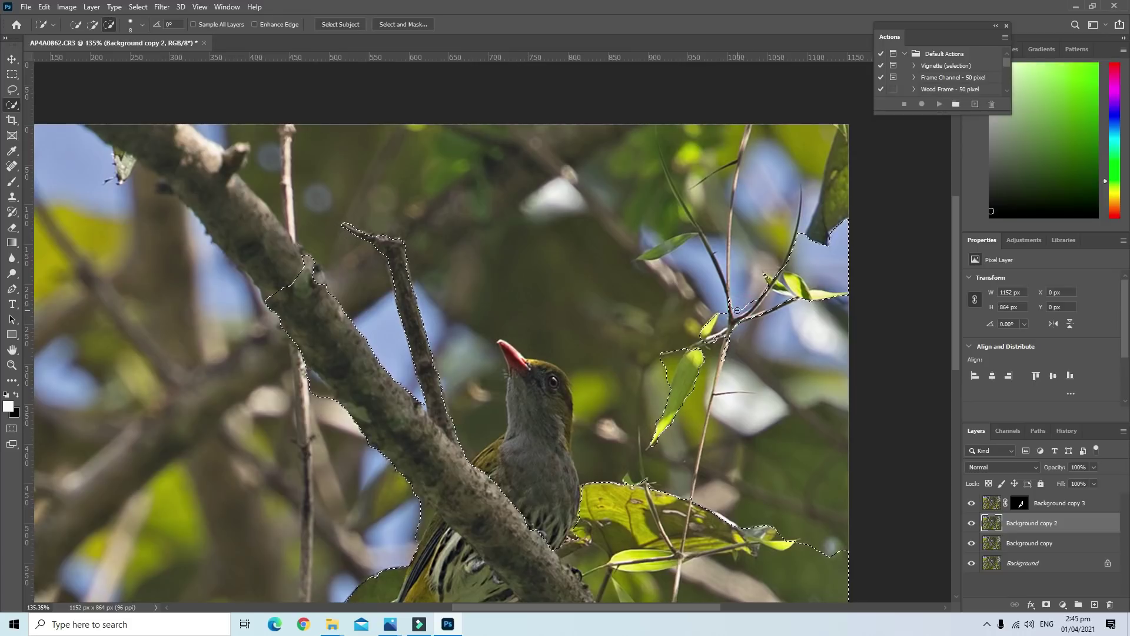
Hide and then reshow the three lower layers to check the cut-out against the selection
left_click(972, 523)
left_click(972, 543)
left_click(972, 562)
left_click(971, 563)
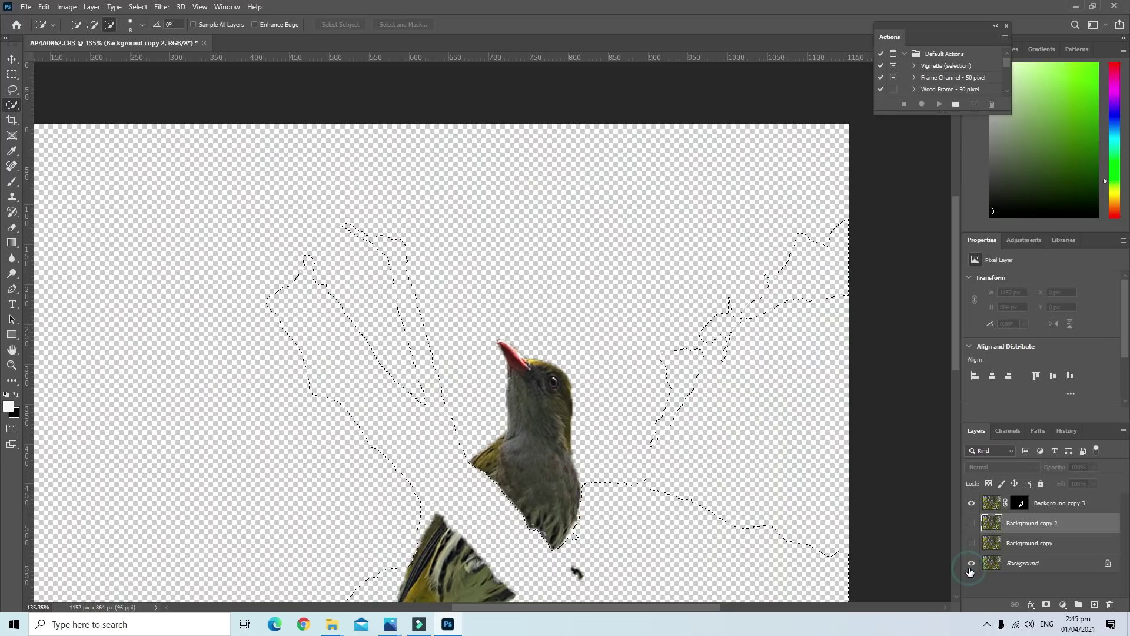
left_click(971, 543)
left_click(972, 523)
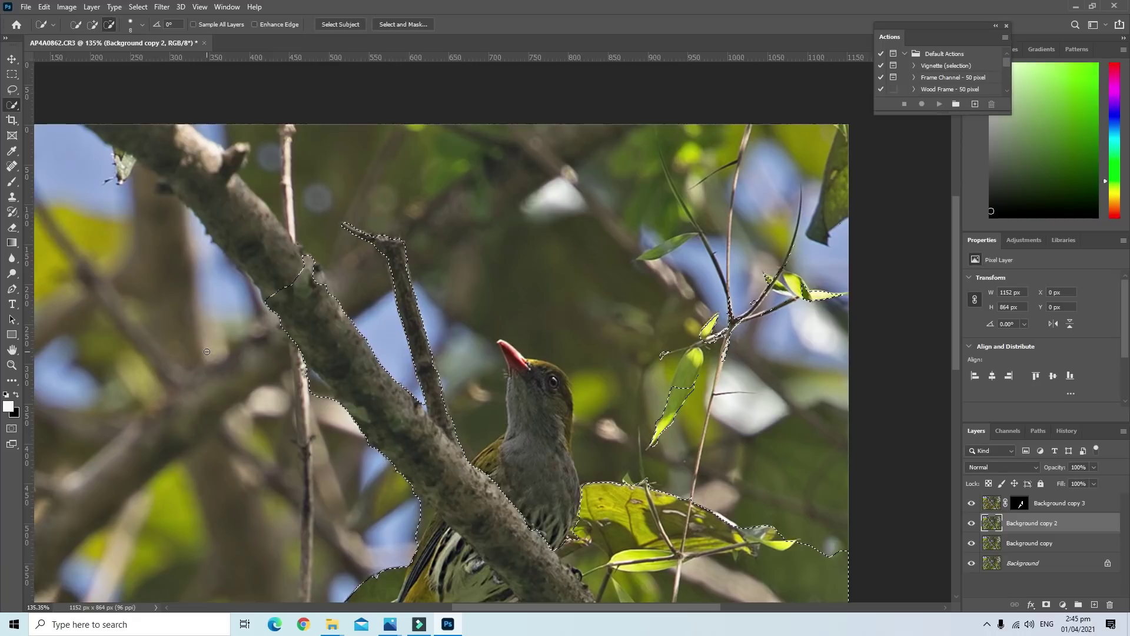
Subtract the sky between the leaf and branch from the bird-and-branch selection
scroll(207, 352, "down", 1)
scroll(295, 389, "down", 2)
scroll(441, 447, "down", 1)
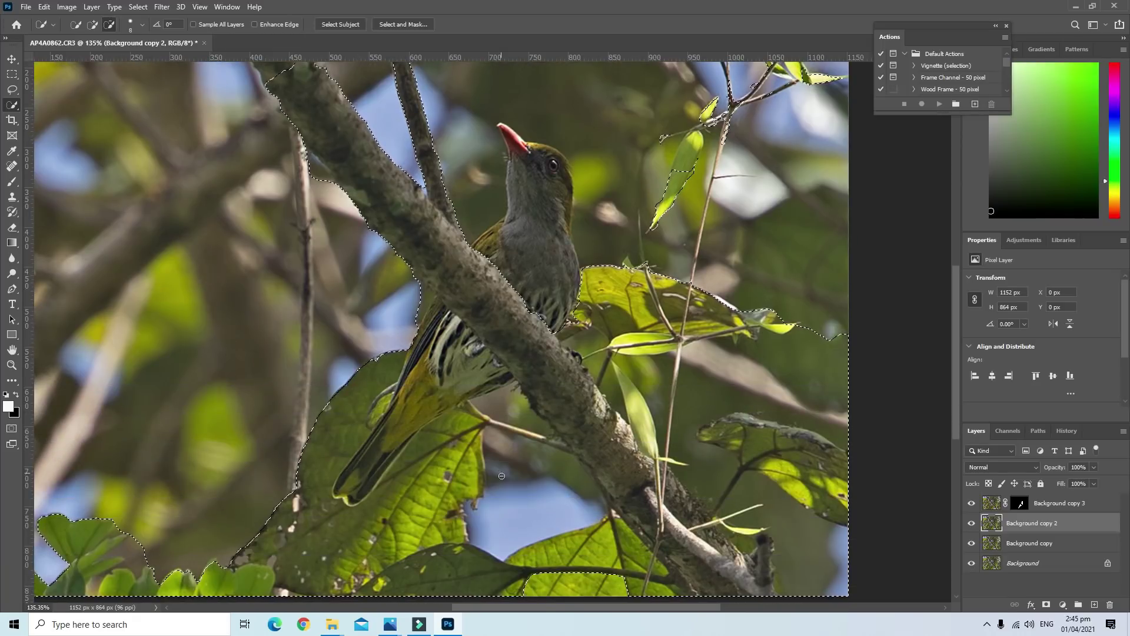
left_click_drag(502, 482, 500, 405)
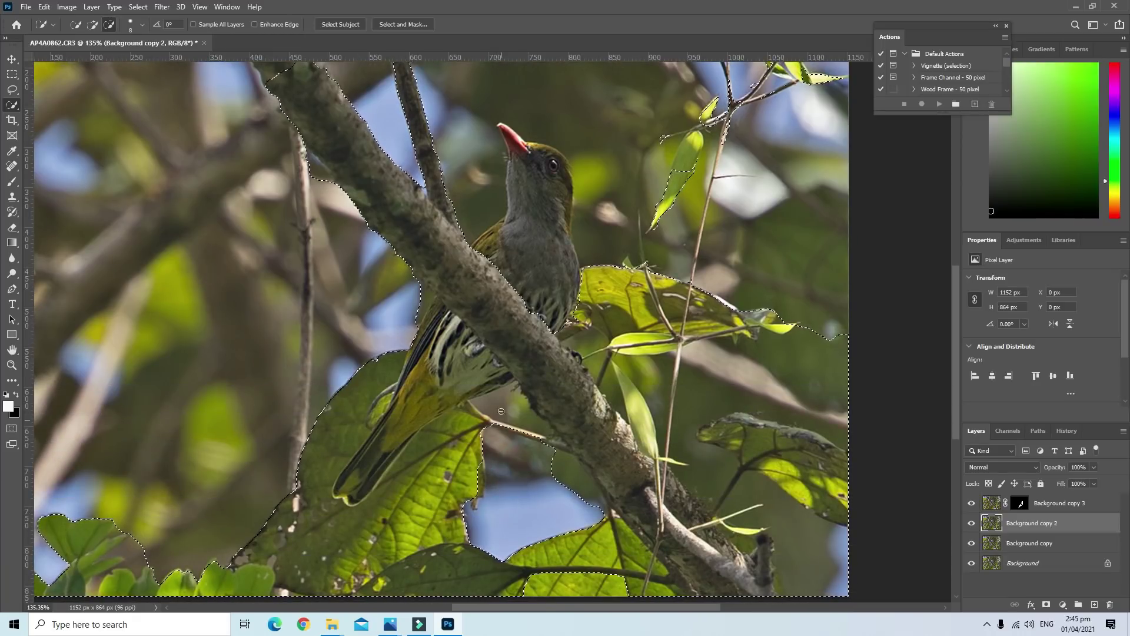
mouse_move(592, 363)
left_mouse_down()
mouse_move(597, 327)
mouse_move(659, 381)
left_mouse_up()
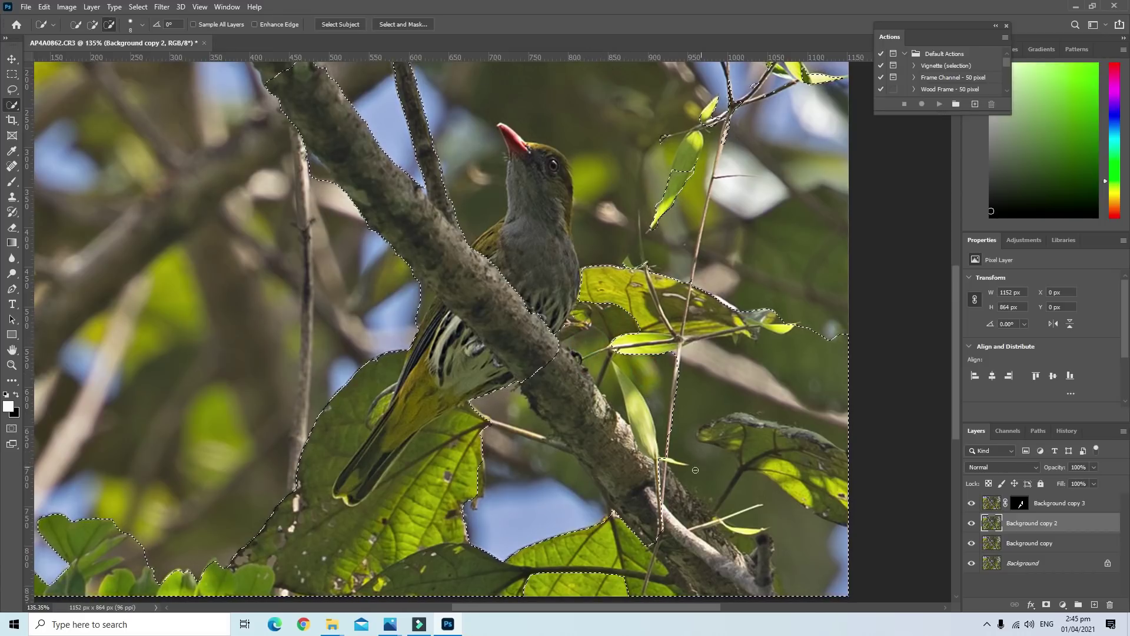
Remove the bottom-right leaf area and the thin right-side sliver from the selection
scroll(545, 564, "down", 1)
scroll(545, 563, "down", 1)
mouse_move(795, 501)
left_mouse_down()
mouse_move(767, 449)
mouse_move(697, 419)
mouse_move(684, 396)
mouse_move(707, 333)
left_mouse_up()
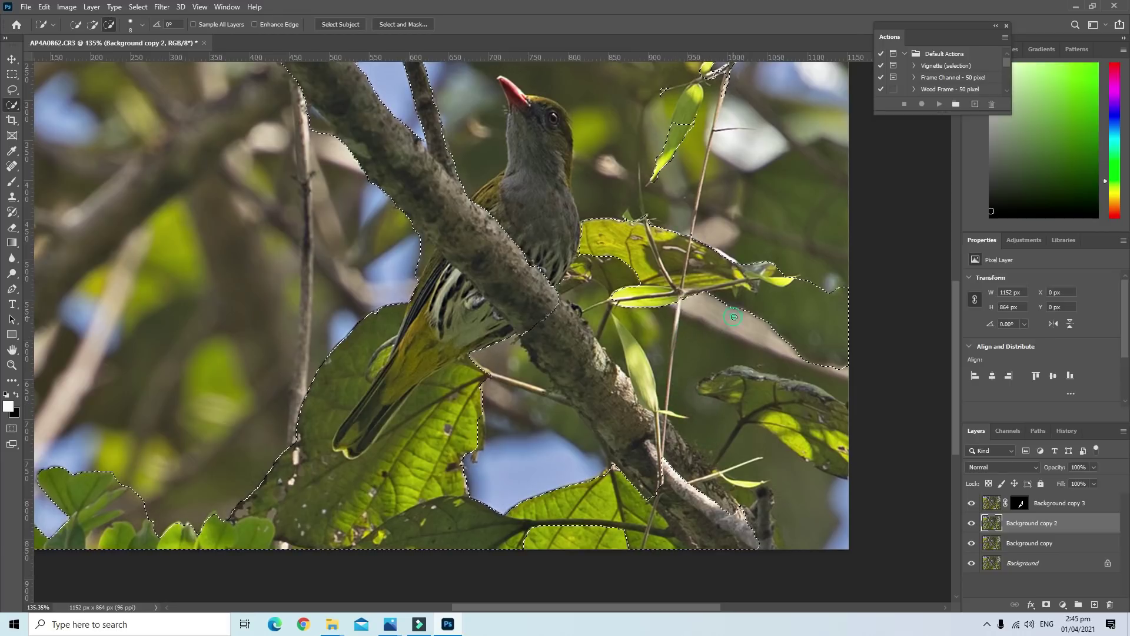
left_click_drag(784, 311, 834, 290)
scroll(191, 537, "down", 2)
mouse_move(148, 461)
left_mouse_down()
mouse_move(116, 454)
mouse_move(116, 474)
left_mouse_up()
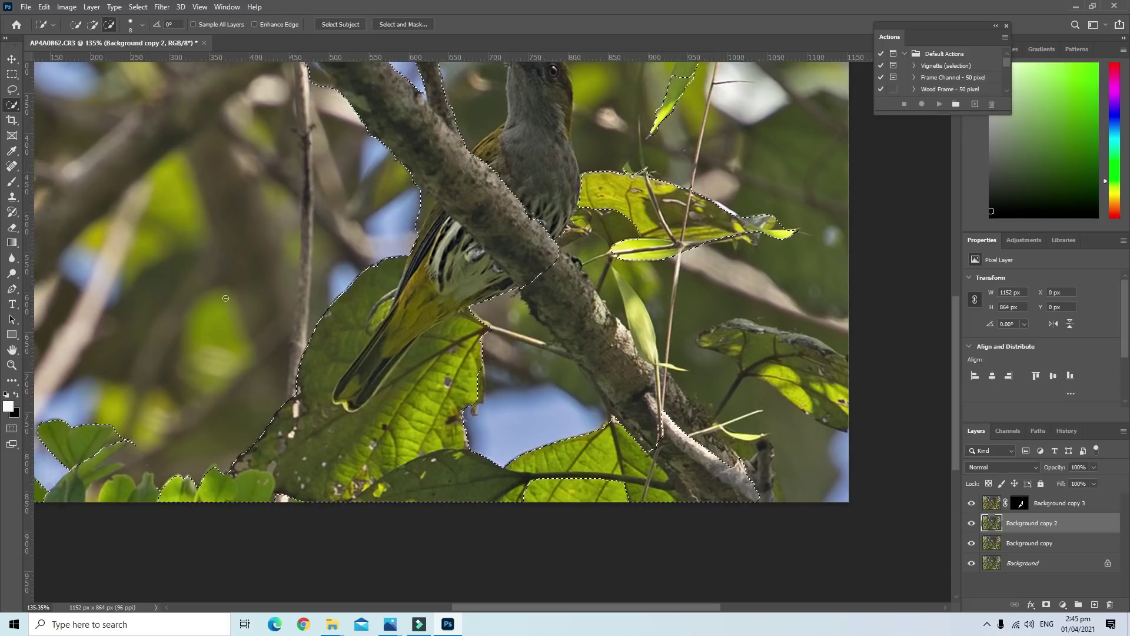
Trim the selection along the branch and lower-left leaf edges, removing a small hole and stray tail
left_click(424, 202)
scroll(416, 189, "up", 5)
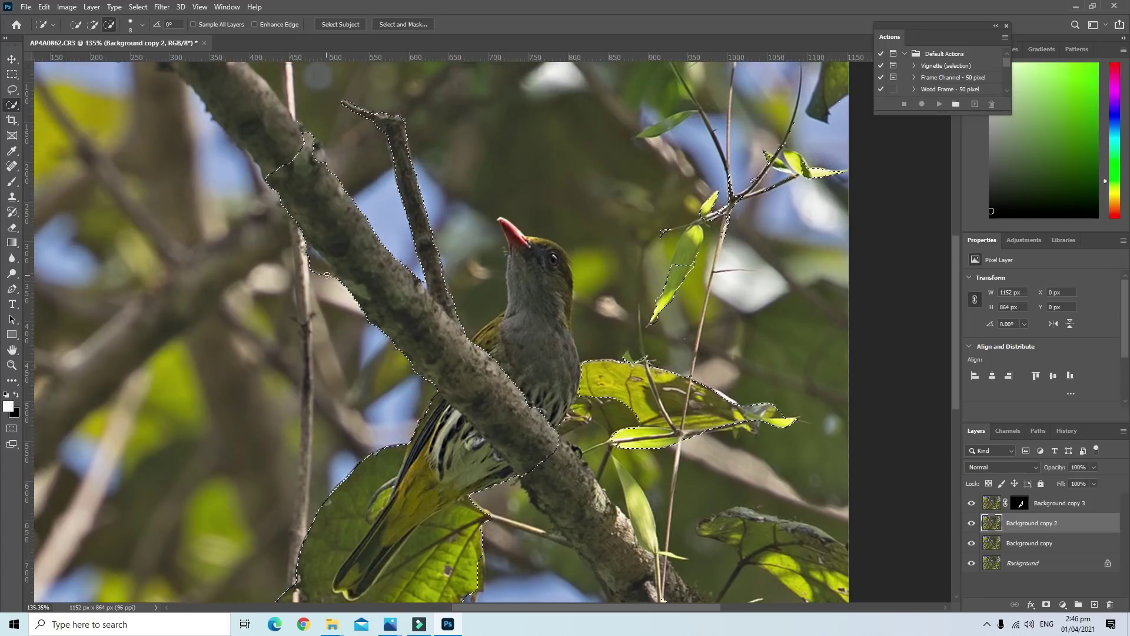
left_click(323, 273)
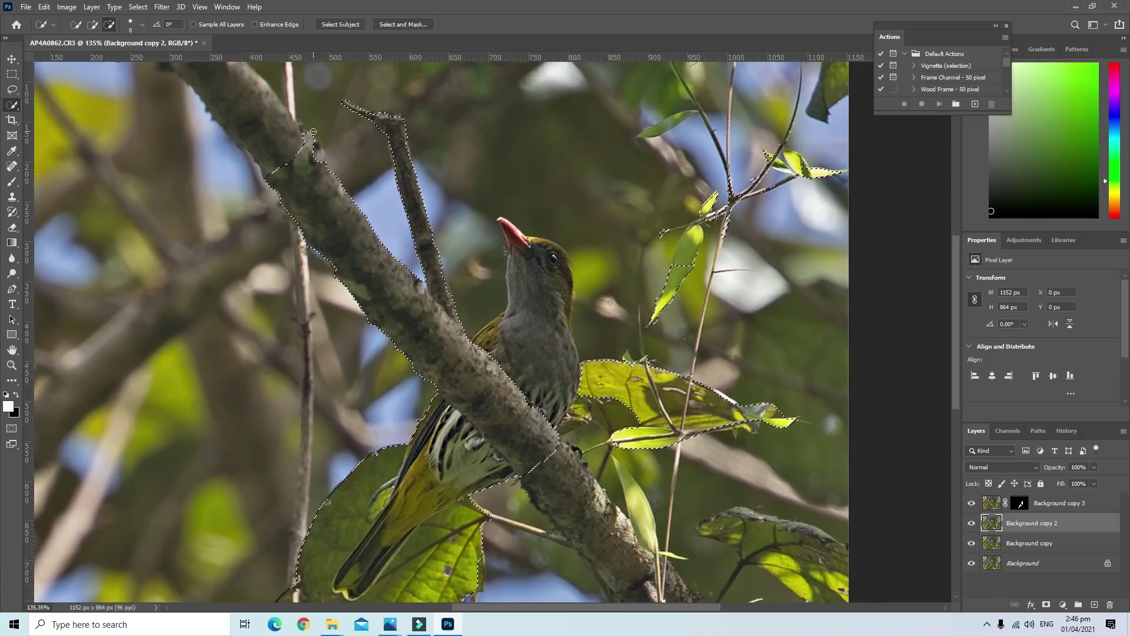
scroll(451, 373, "down", 1)
scroll(354, 424, "down", 2)
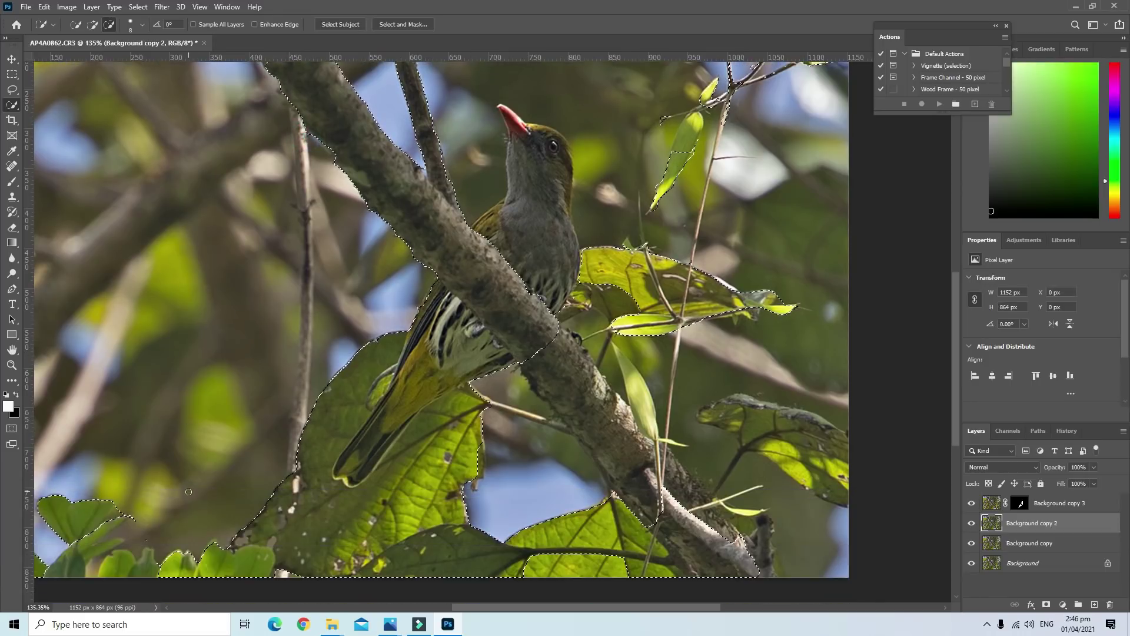
scroll(182, 502, "down", 2)
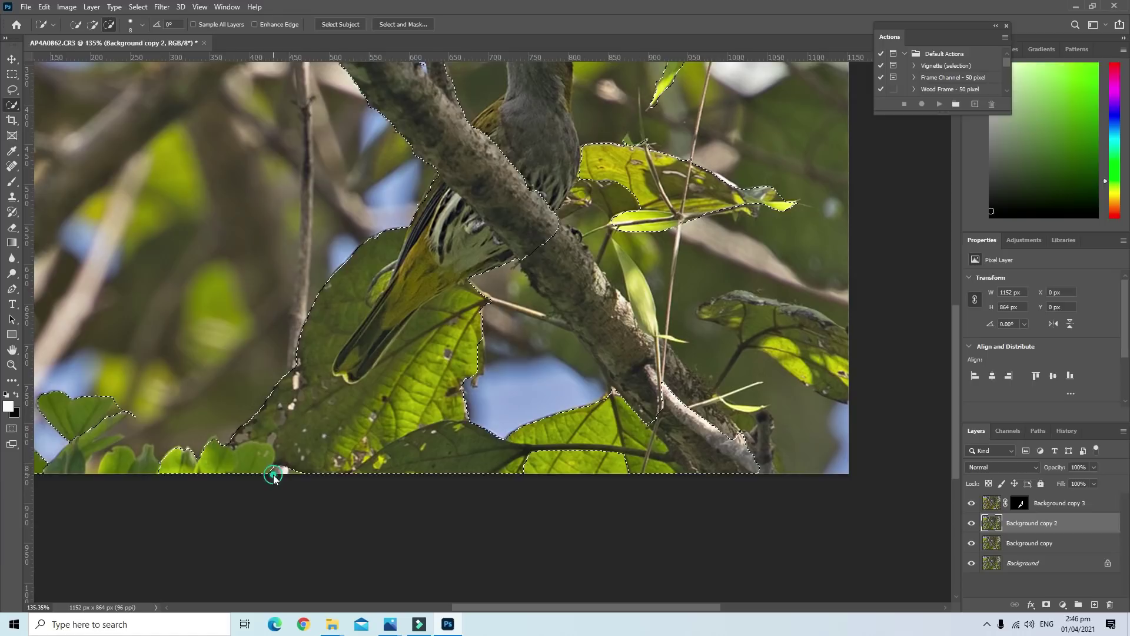
left_click_drag(245, 434, 295, 383)
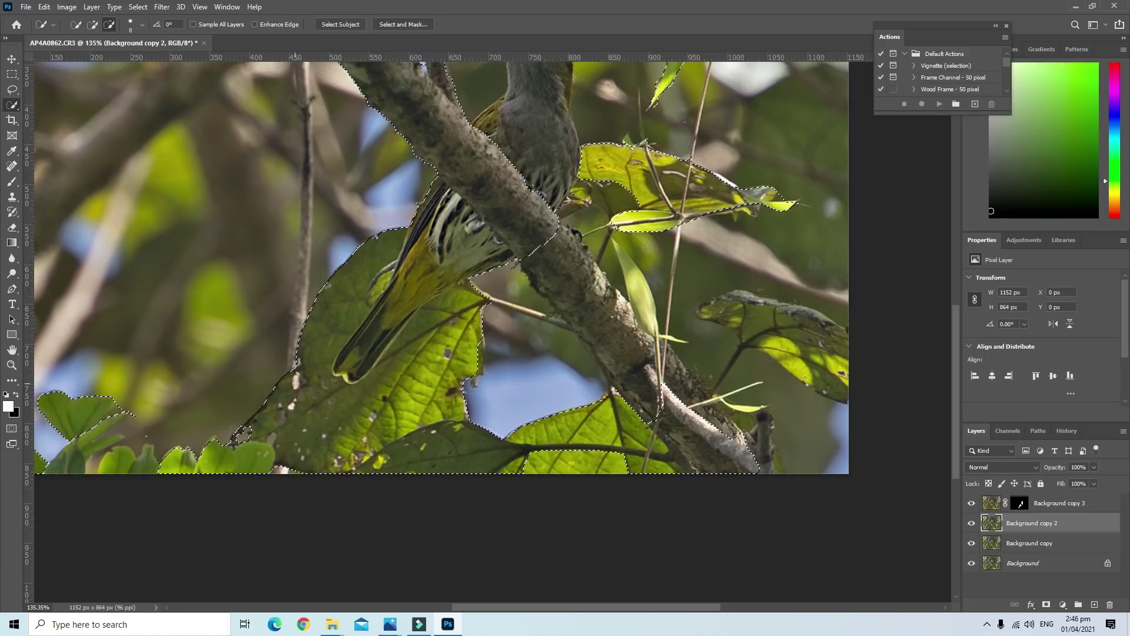
left_click(281, 418, "alt")
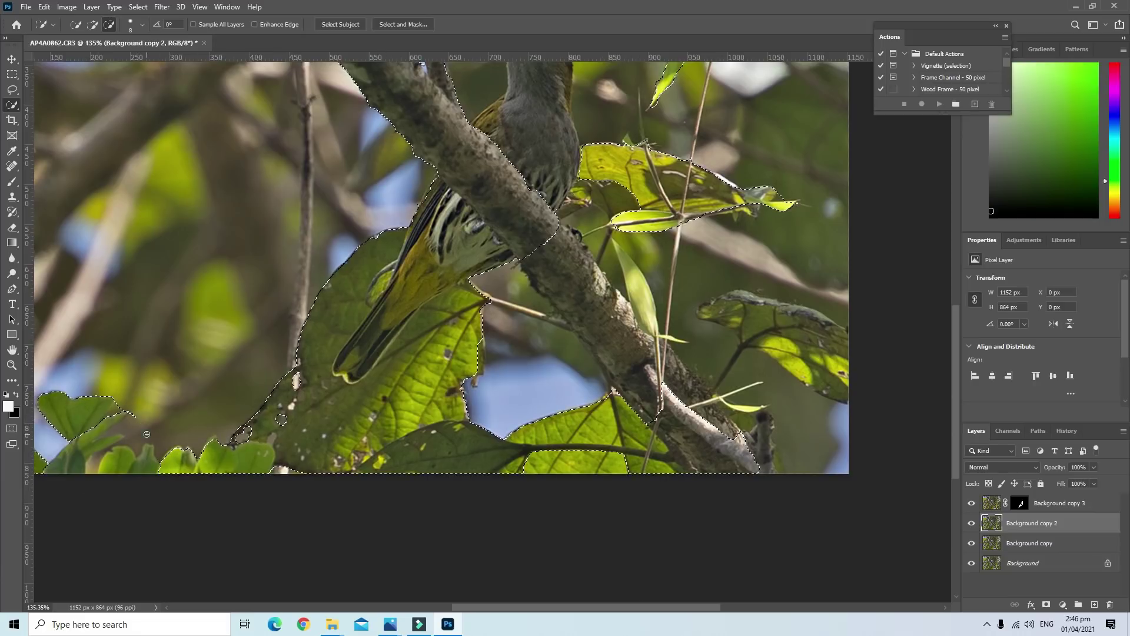
left_click(133, 413, "alt")
left_click_drag(465, 607, 397, 601)
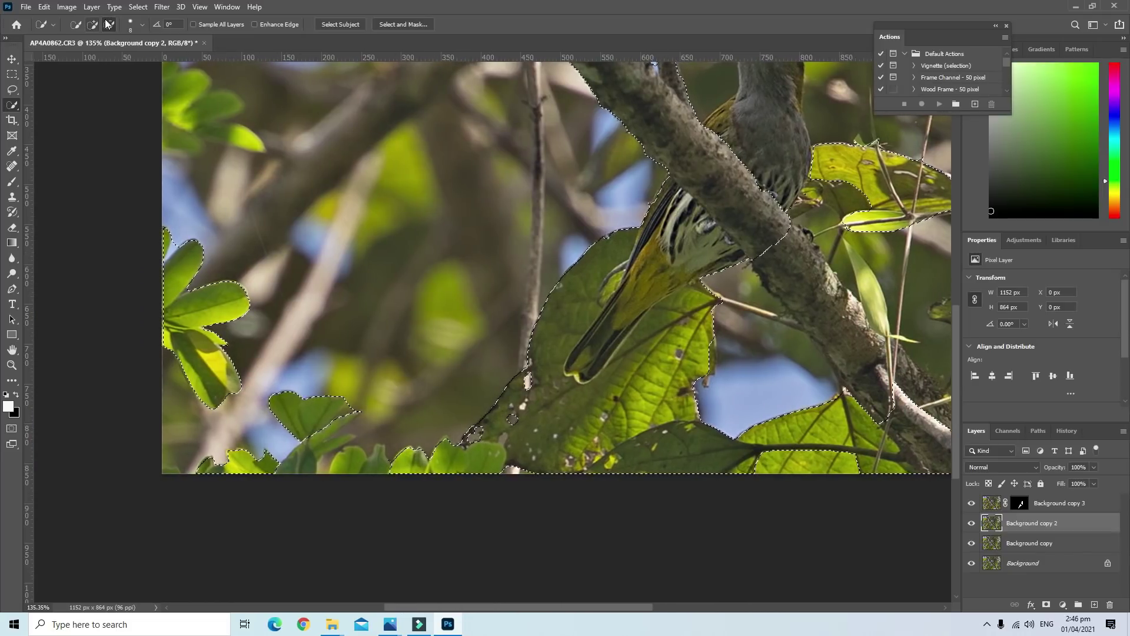
Set the Quick Selection brush to 5 px and subtract the small lower-left leaf
left_click(141, 27)
left_click(79, 56)
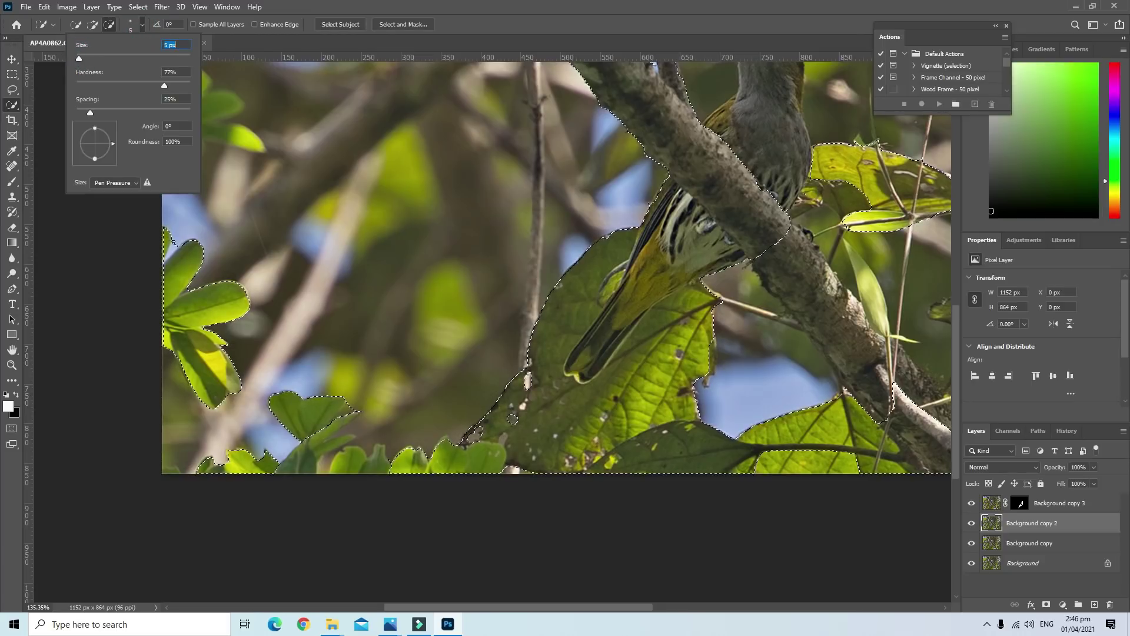
key("Return")
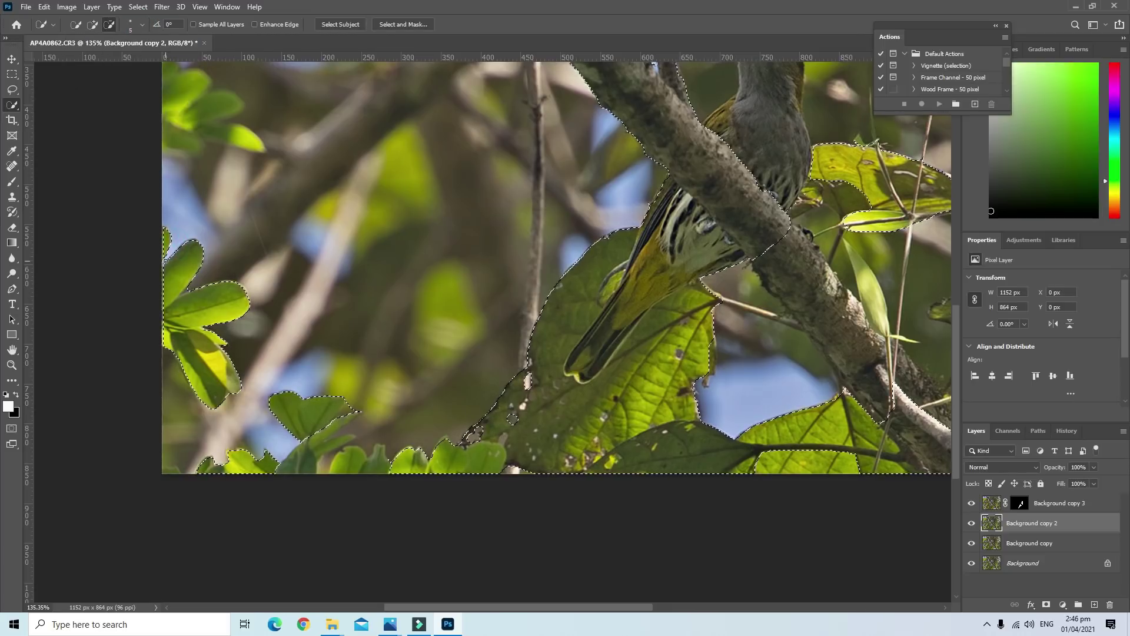
scroll(266, 334, "down", 1)
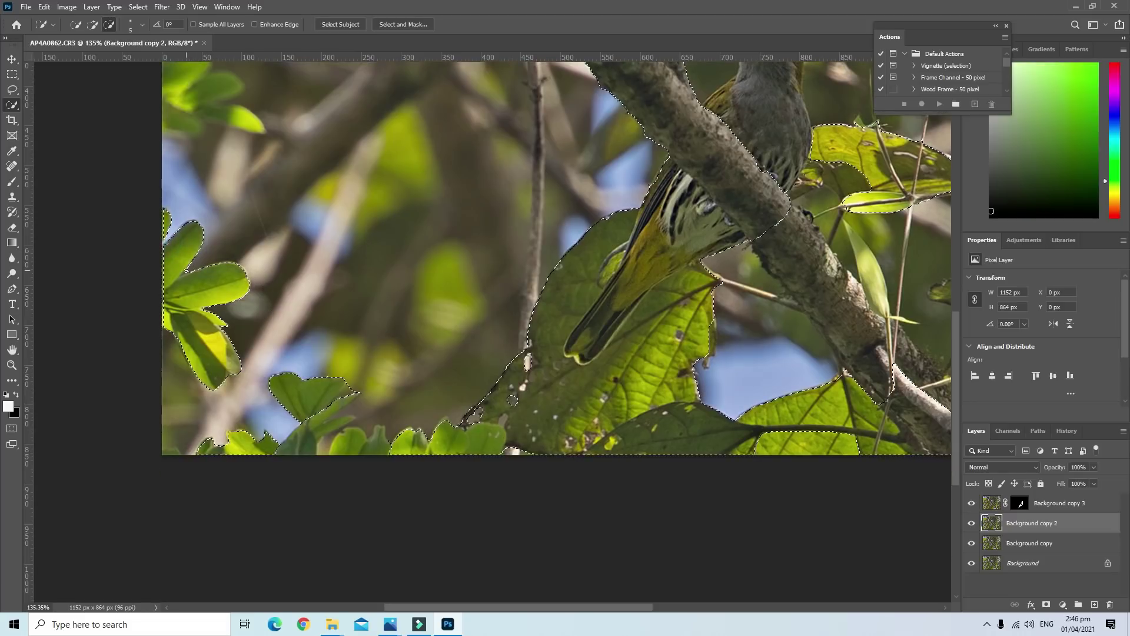
scroll(187, 272, "down", 3)
scroll(194, 312, "down", 3)
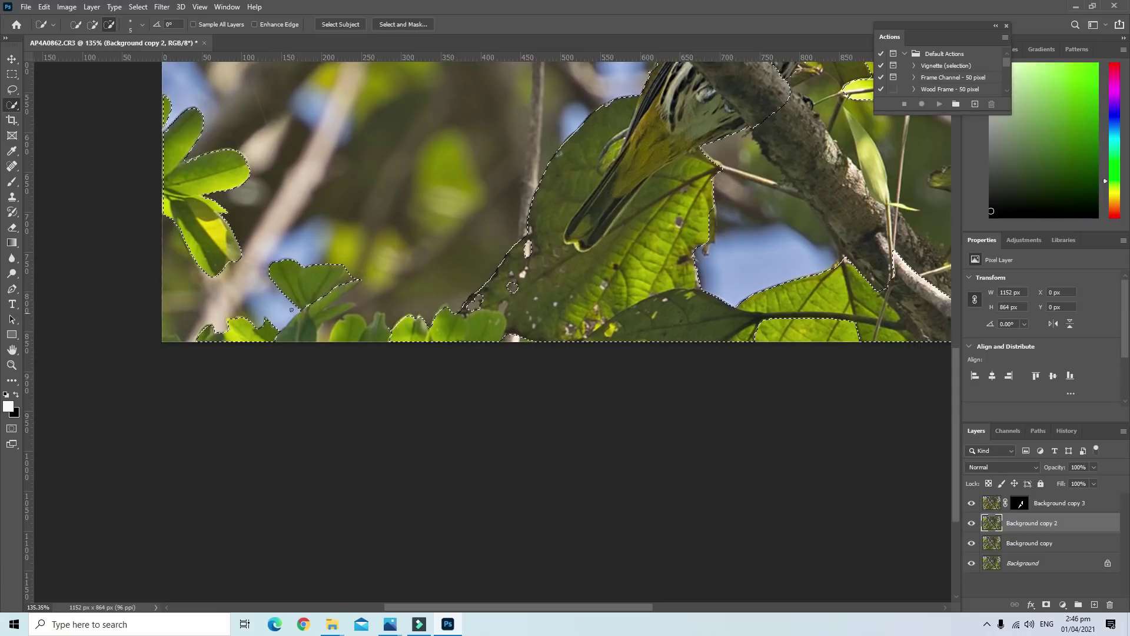
left_click(352, 276)
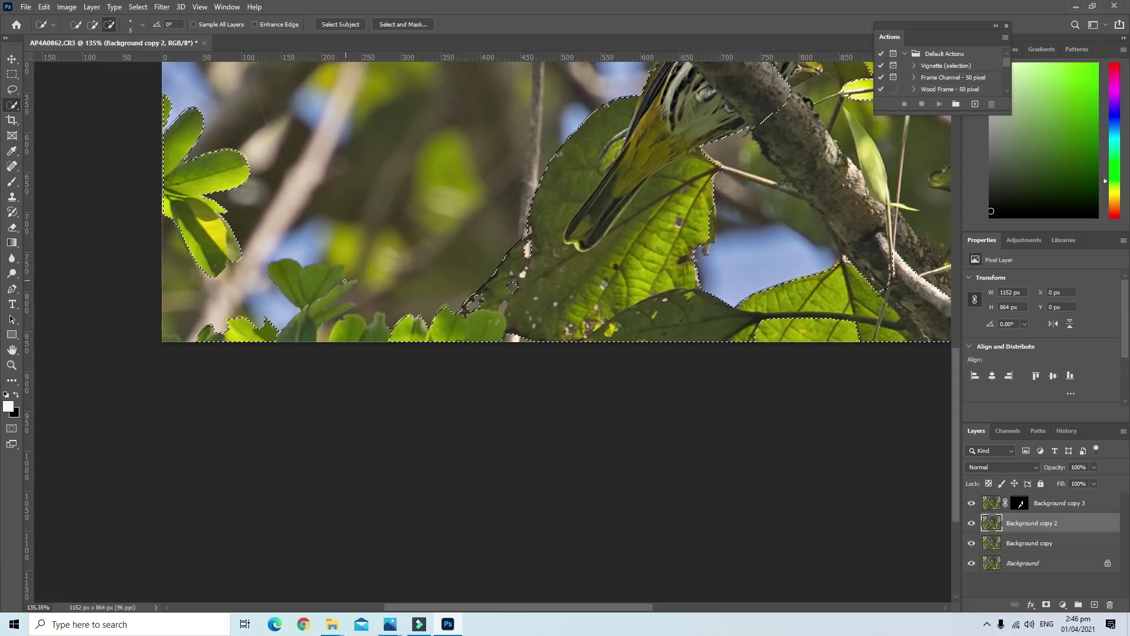
Step back to the earlier selection state in the History panel
left_click(1079, 431)
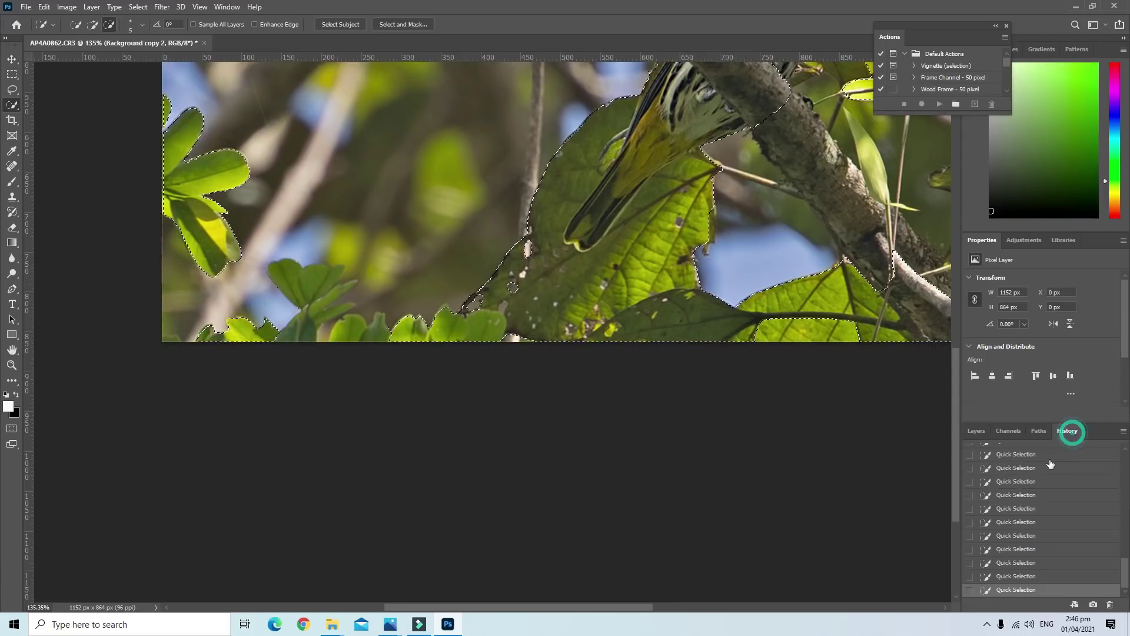
left_click(1028, 575)
left_click(92, 24)
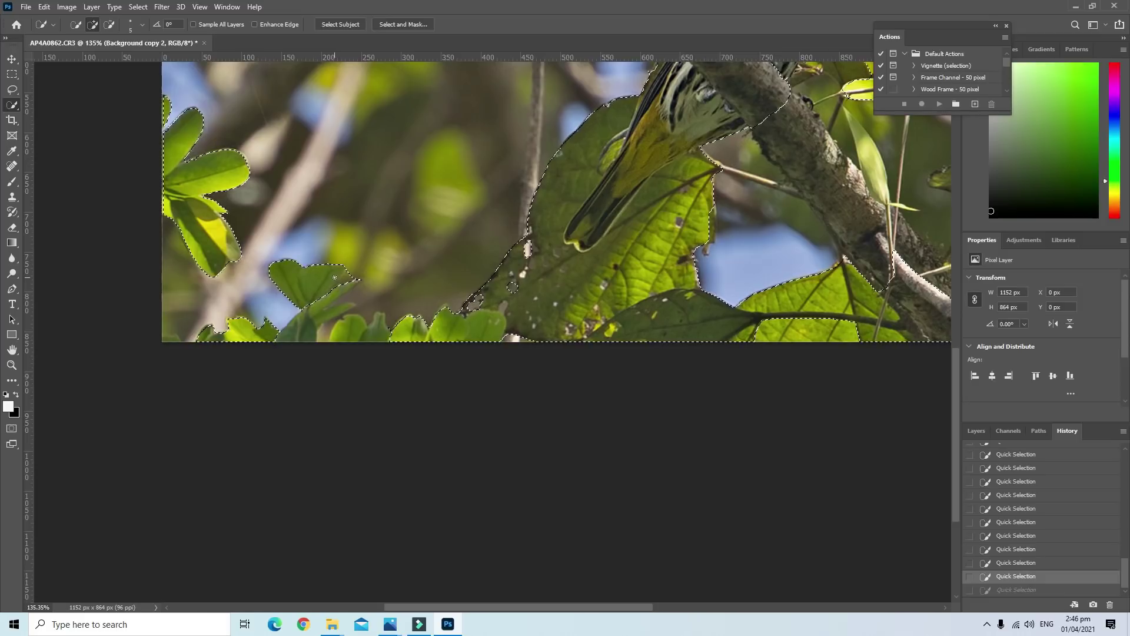
Subtract the small lower-left leaf and a spot on the large leaf's left edge from the selection
left_click(109, 24)
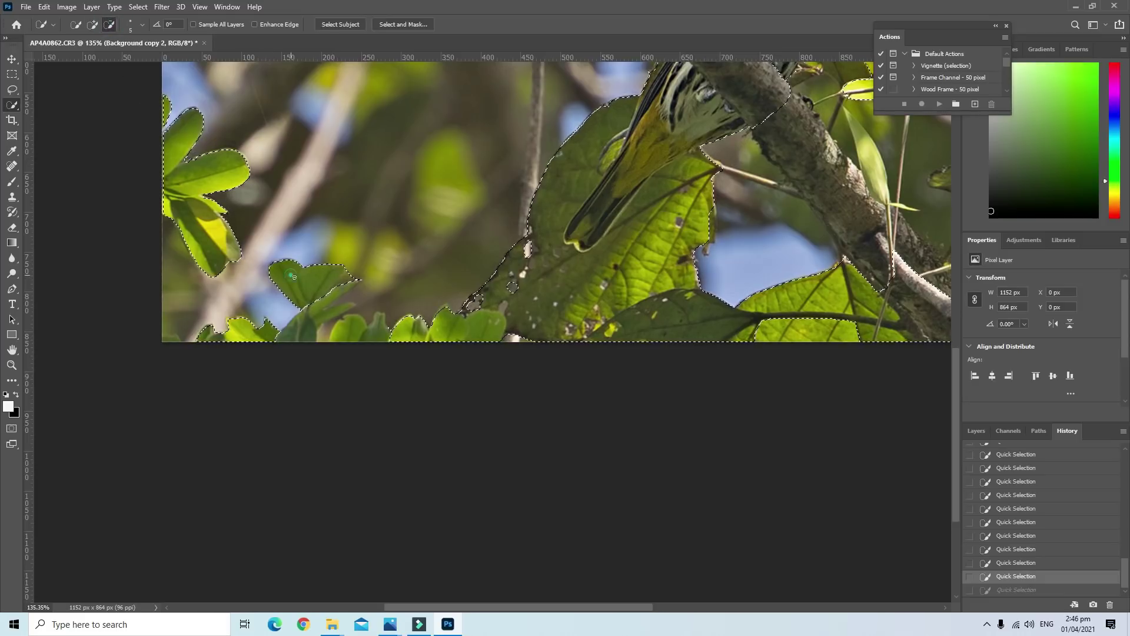
left_click(320, 288)
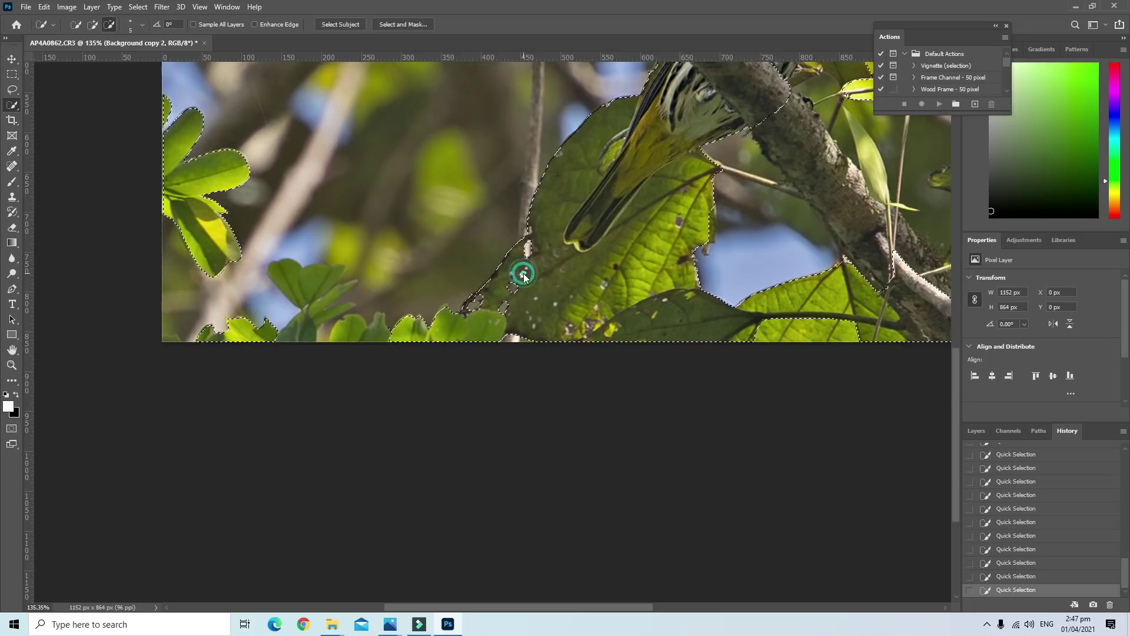
left_click(679, 221)
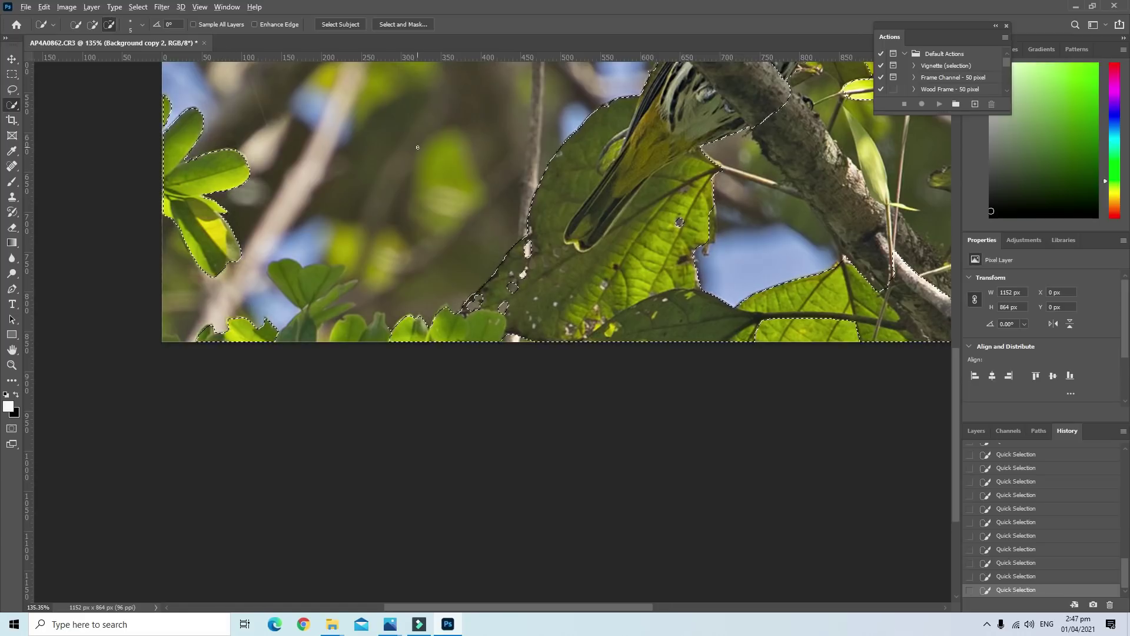
key("ctrl+0")
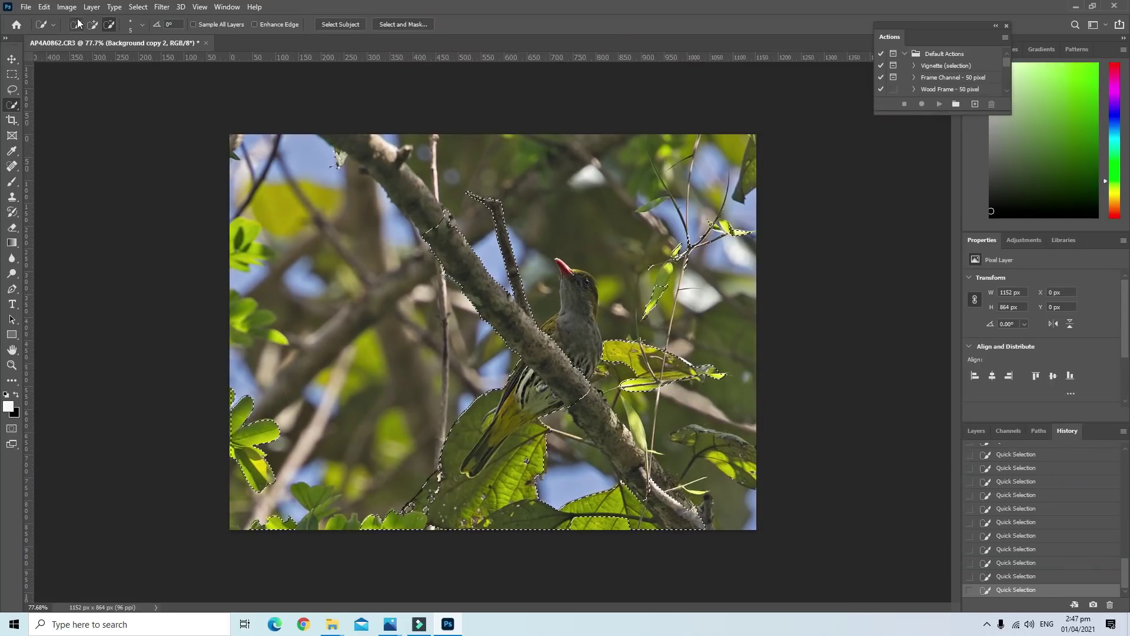
Zoom in on the branch and subtract the background gap beneath it beside the thin twig
key("ctrl+minus")
scroll(567, 465, "up", 5)
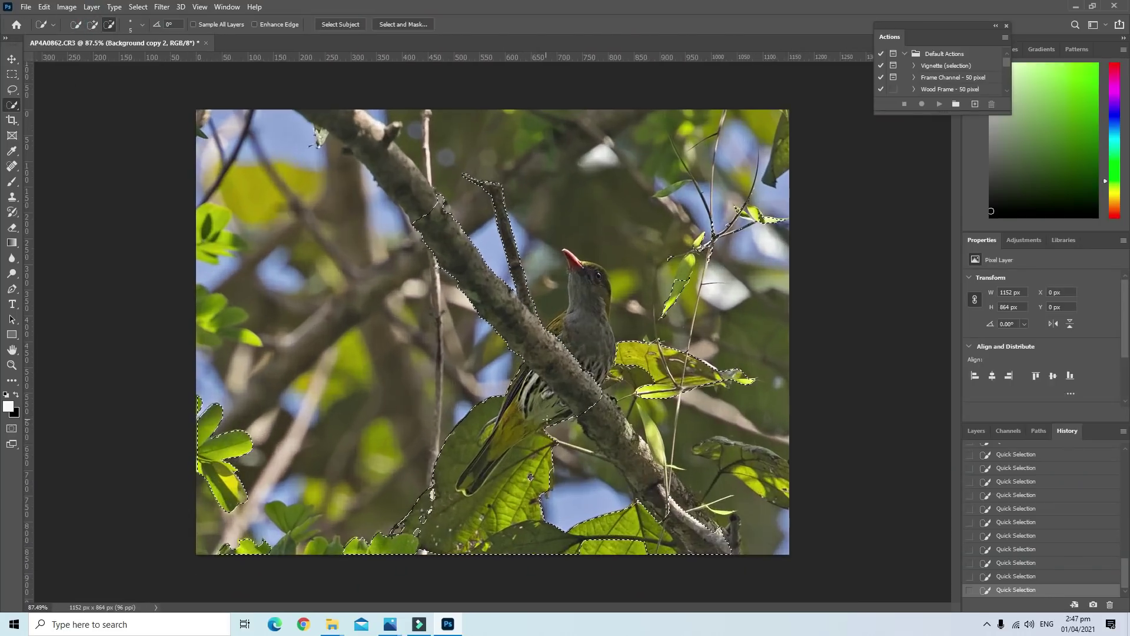
scroll(567, 465, "up", 5)
scroll(567, 465, "up", 5)
scroll(566, 465, "up", 5)
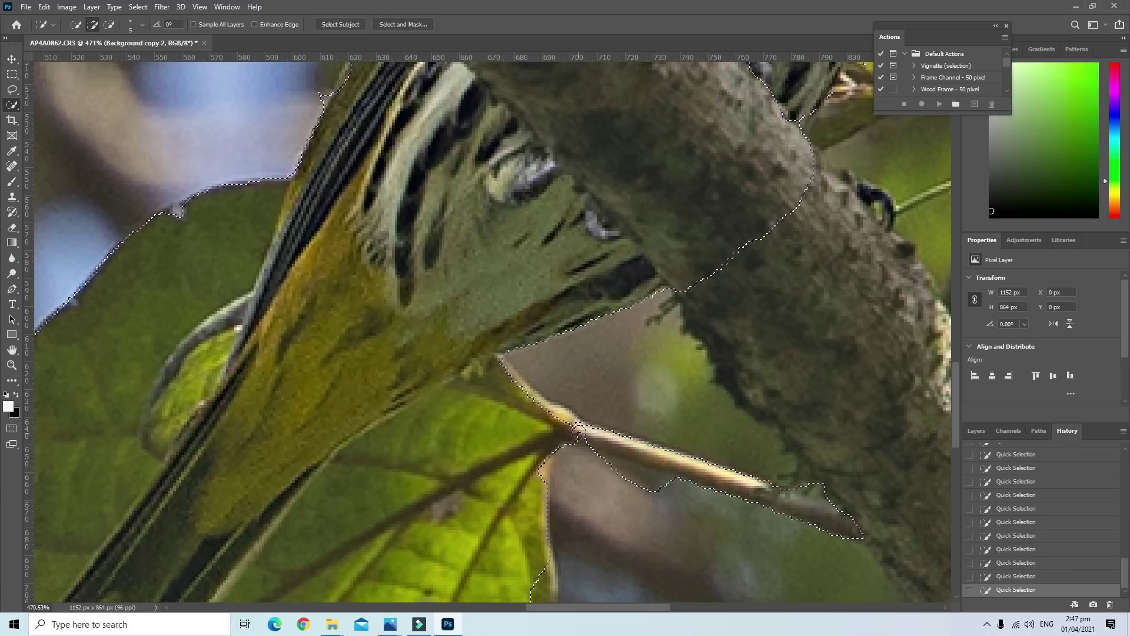
left_click_drag(531, 401, 517, 386)
left_click_drag(650, 486, 613, 468)
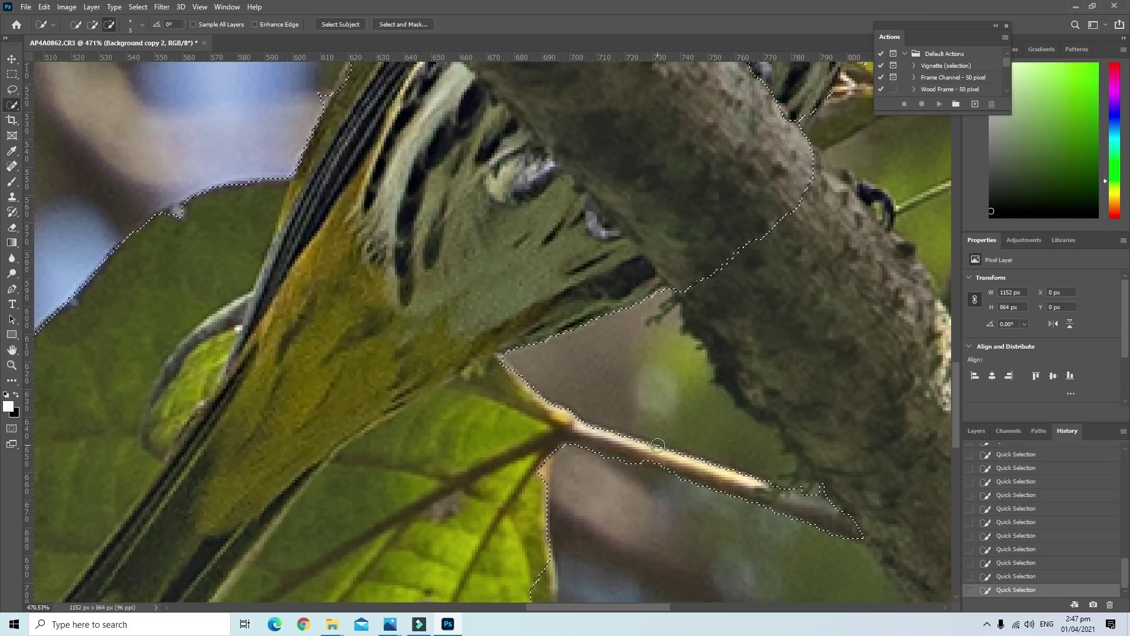
scroll(658, 445, "down", 5)
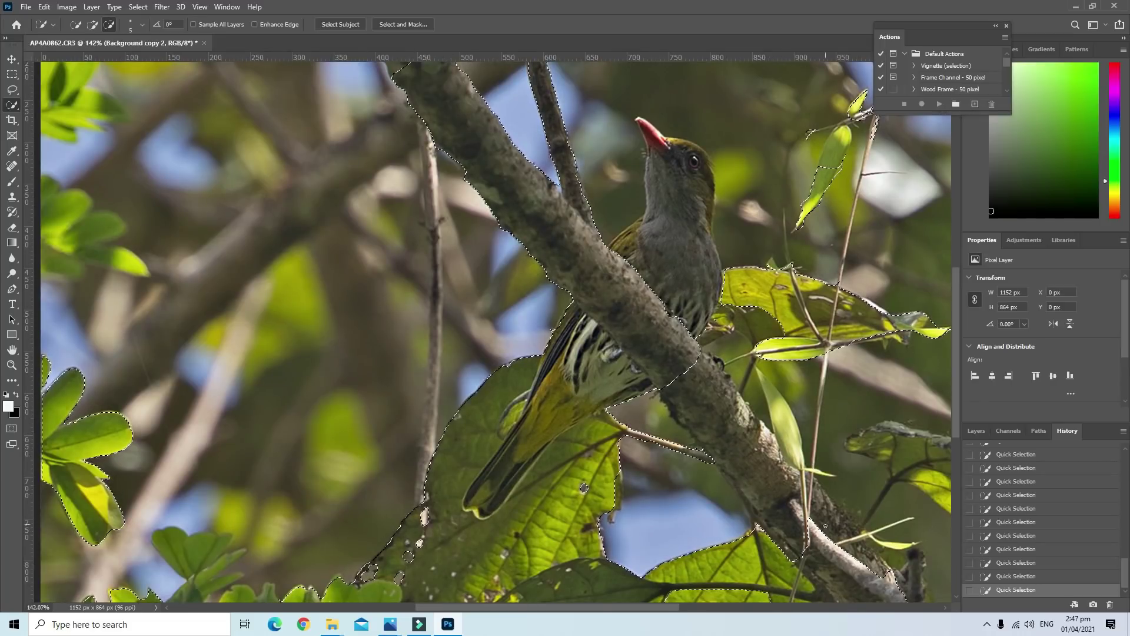
scroll(860, 562, "up", 3, "alt")
scroll(865, 566, "up", 3, "alt")
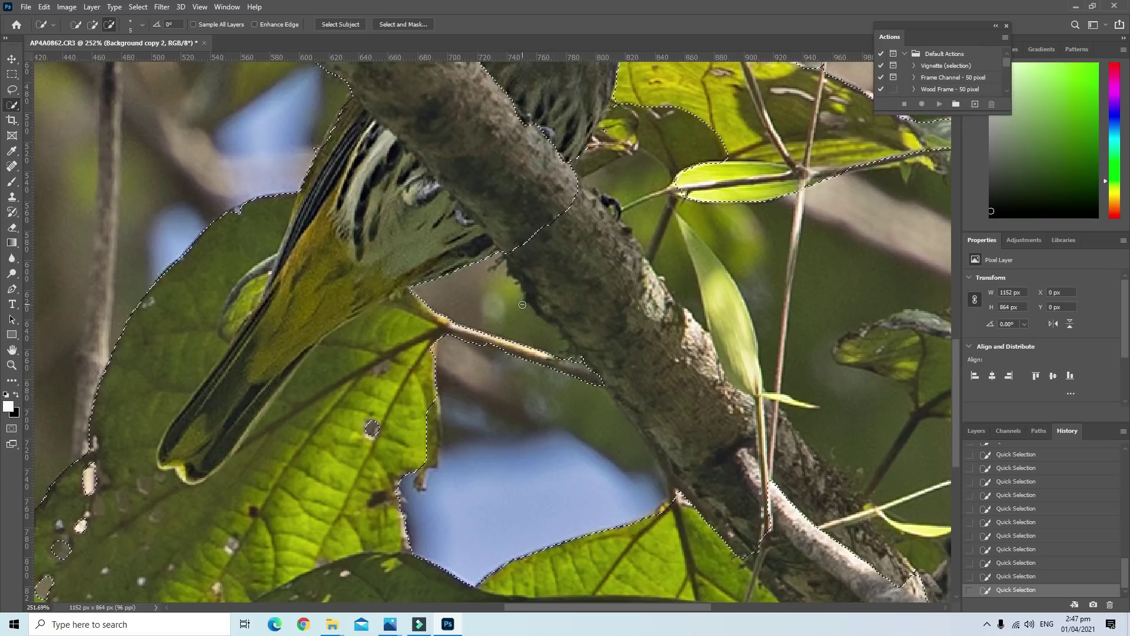
Add the lower branch and the long leaf beside it to the selection
left_click(529, 334)
key("alt")
mouse_move(575, 306)
left_mouse_down()
mouse_move(525, 253)
mouse_move(583, 186)
left_mouse_up()
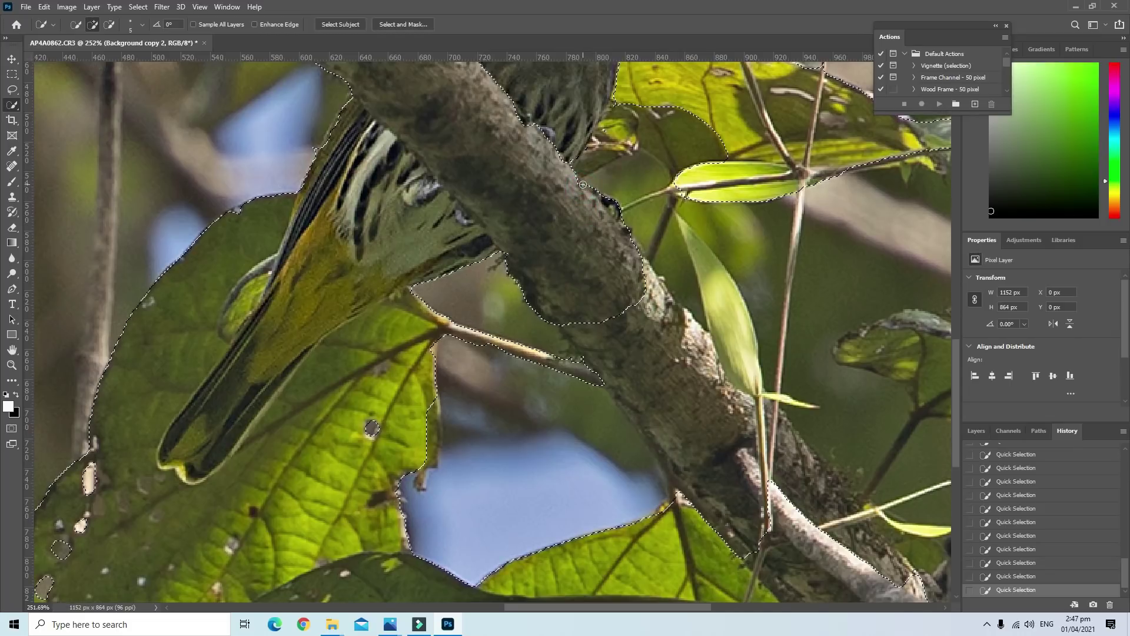
mouse_move(639, 265)
left_mouse_down()
mouse_move(658, 296)
mouse_move(689, 442)
left_mouse_up()
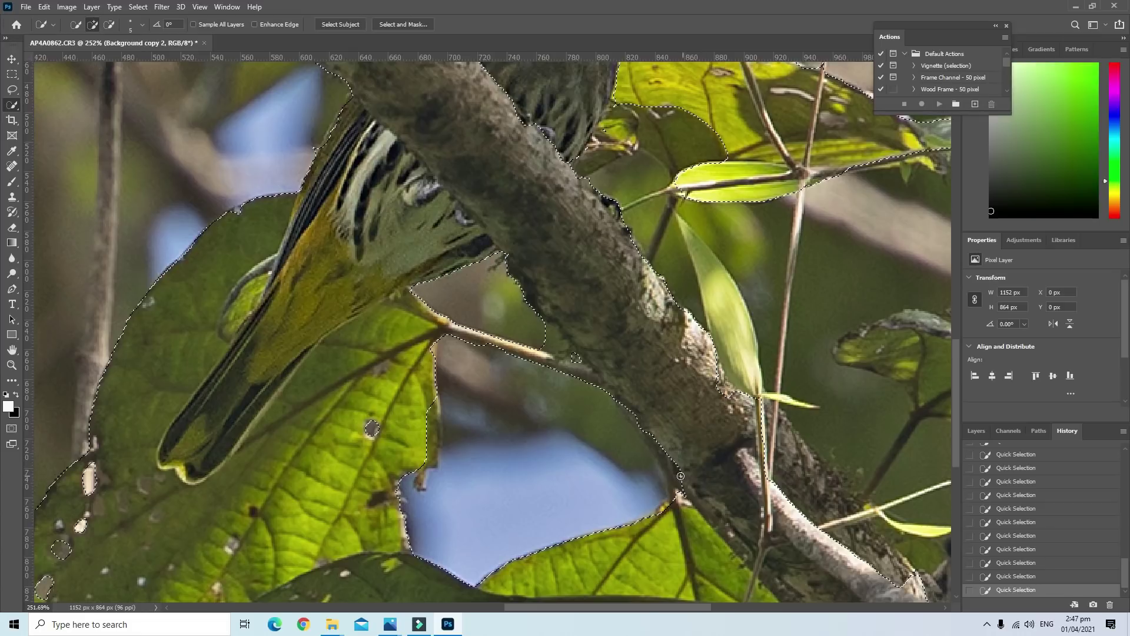
left_click_drag(650, 438, 630, 412)
left_click_drag(737, 369, 692, 240)
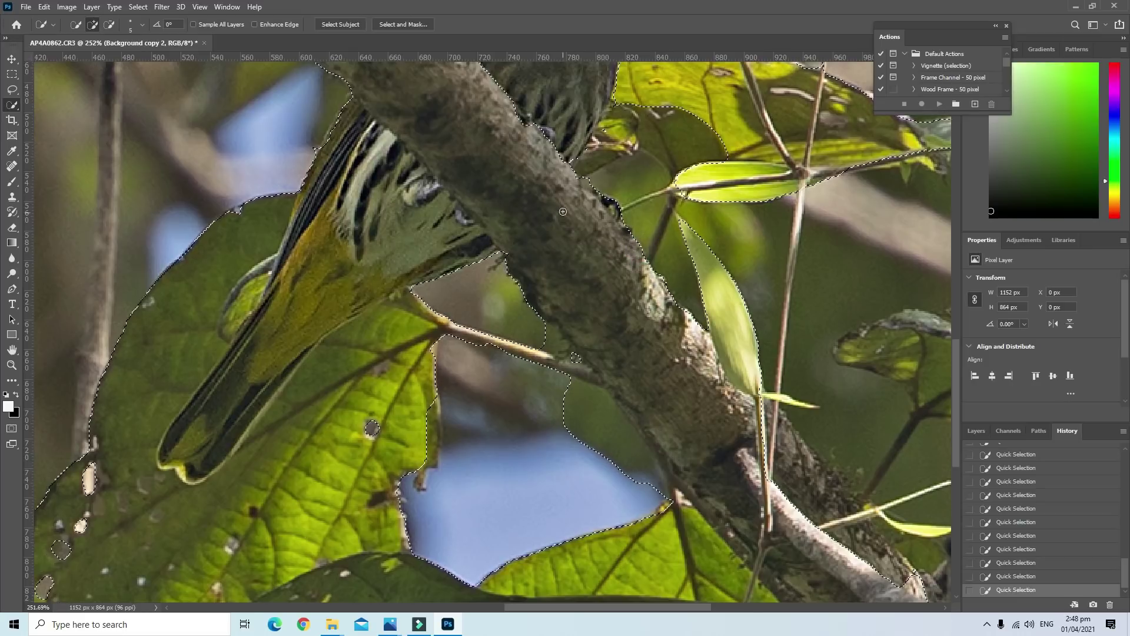
scroll(332, 192, "down", 1)
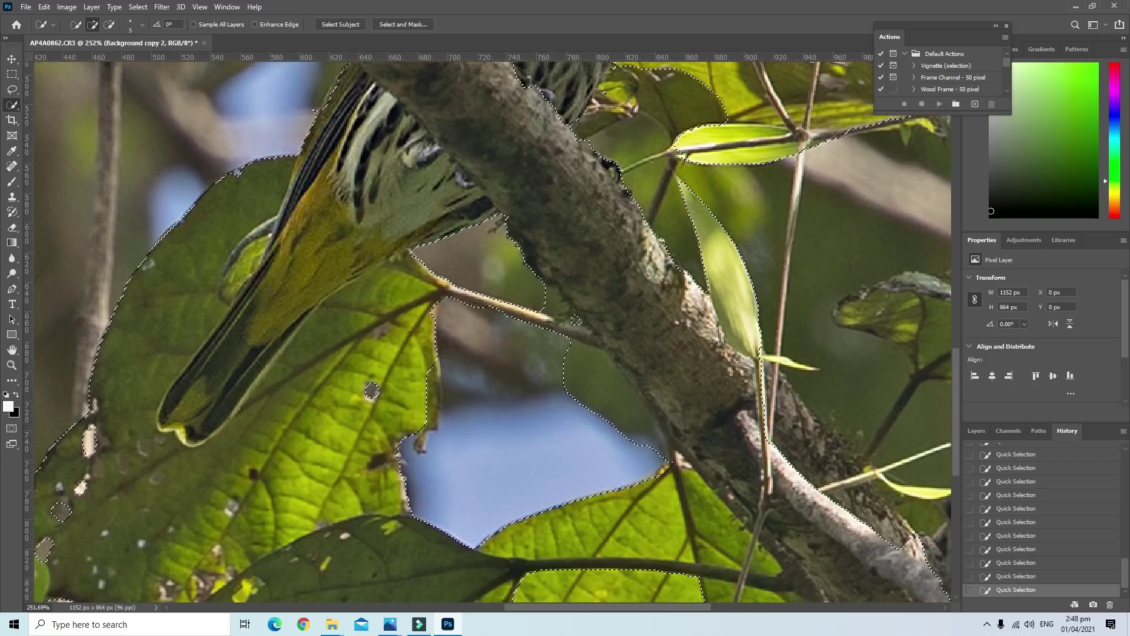
Subtract background near the twig and along the branch edge from the selection
left_click(111, 25)
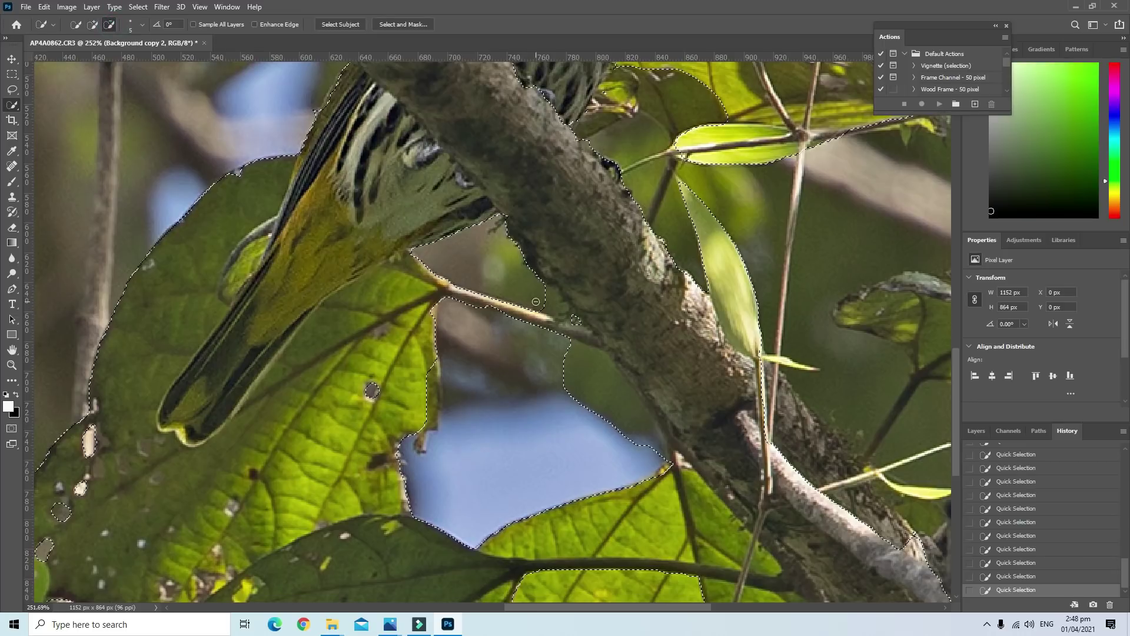
left_click(546, 304)
left_click_drag(579, 359, 628, 434)
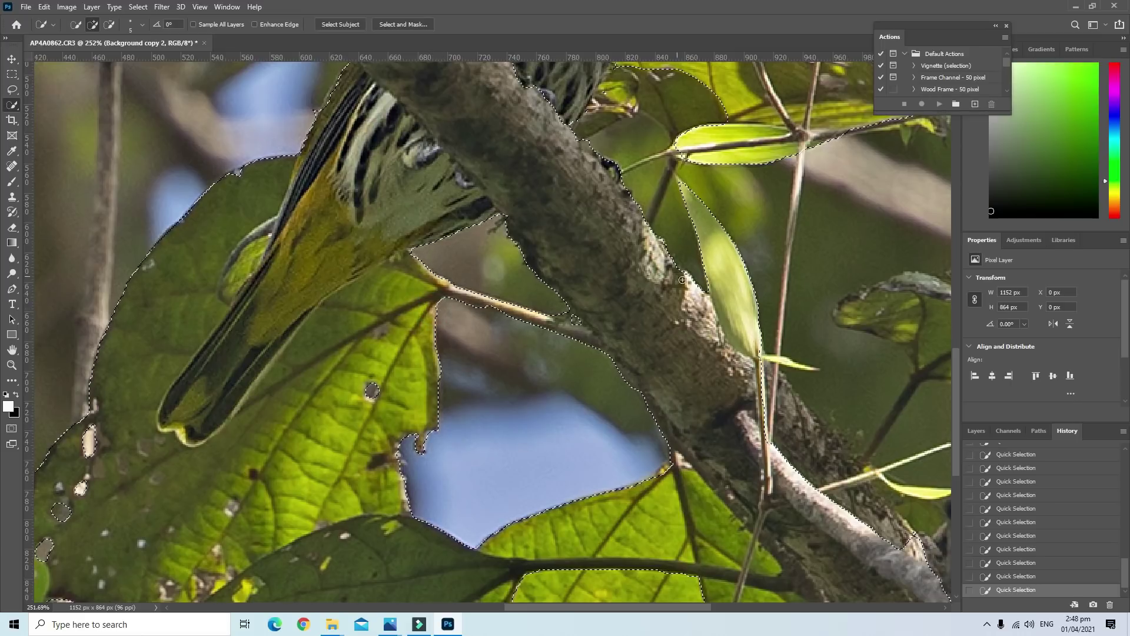
scroll(729, 384, "up", 2)
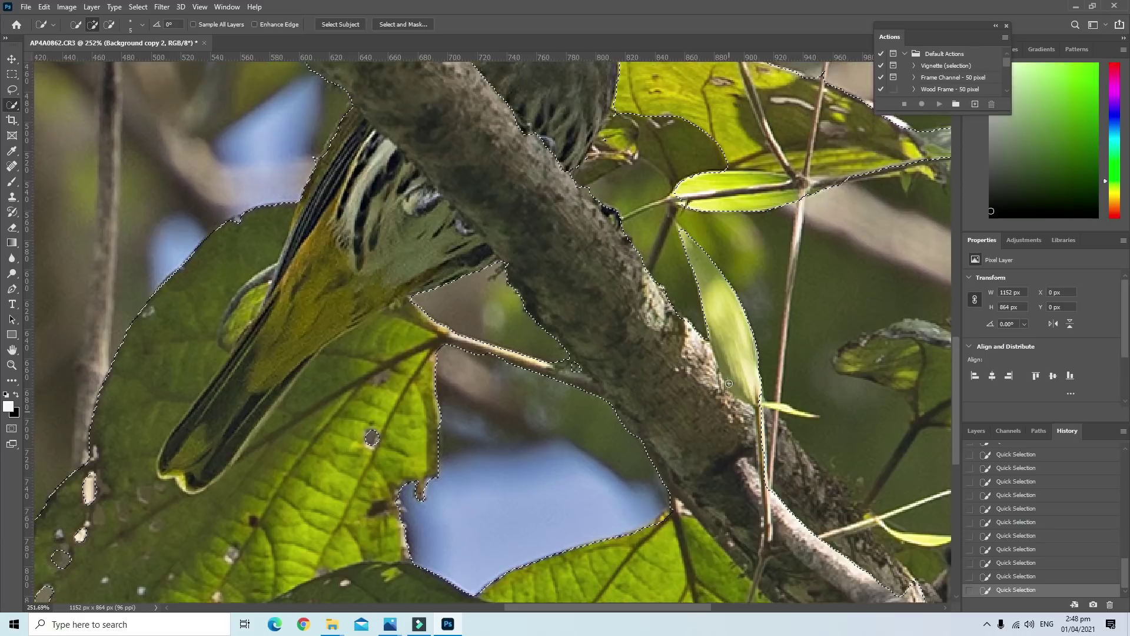
scroll(671, 373, "up", 1)
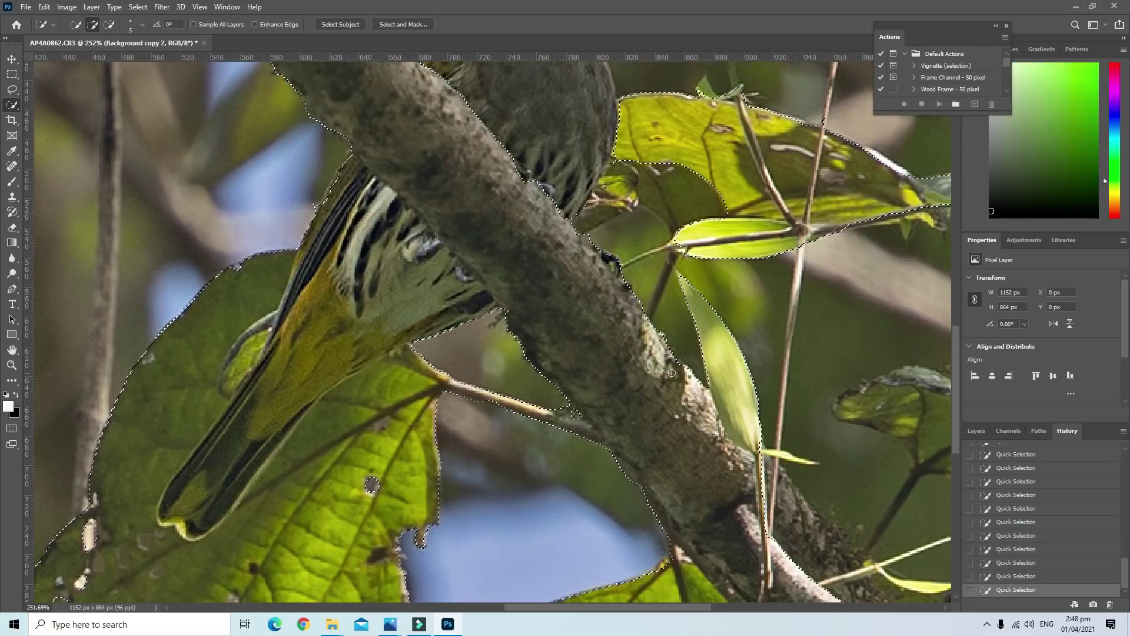
Add the branch section and the right-side leaf to the selection
left_click(779, 510)
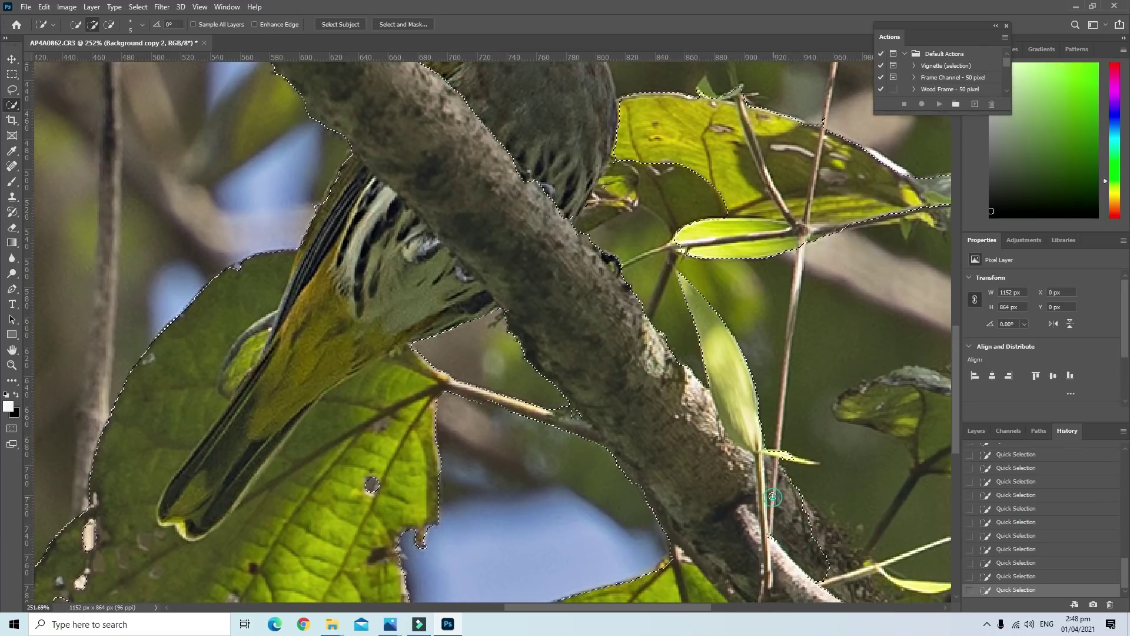
scroll(779, 518, "down", 5)
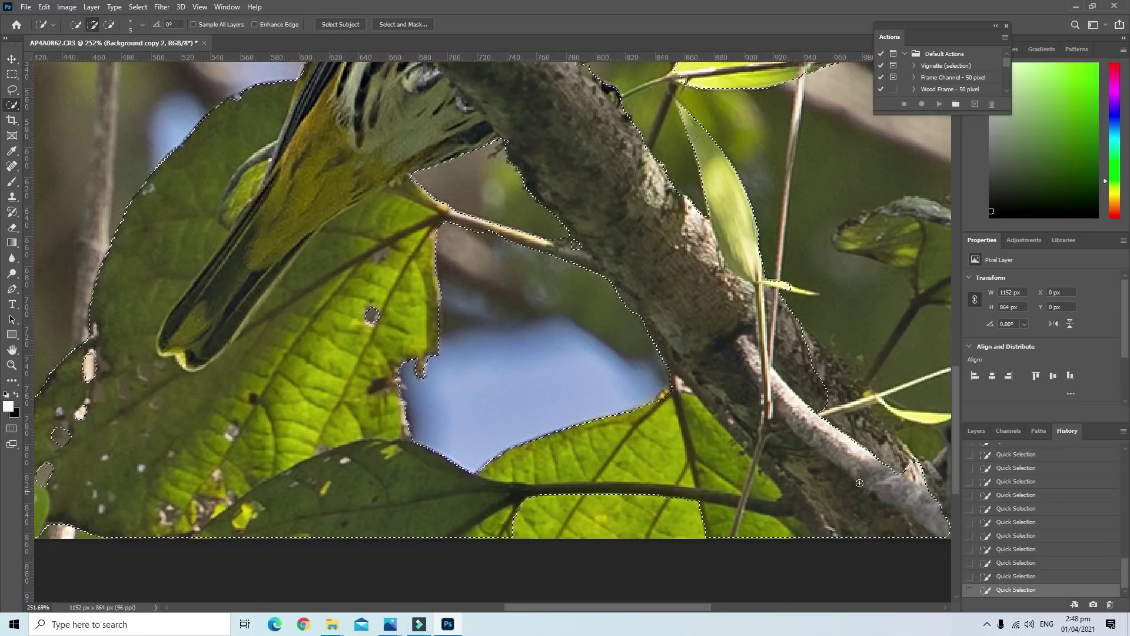
left_click_drag(888, 467, 825, 361)
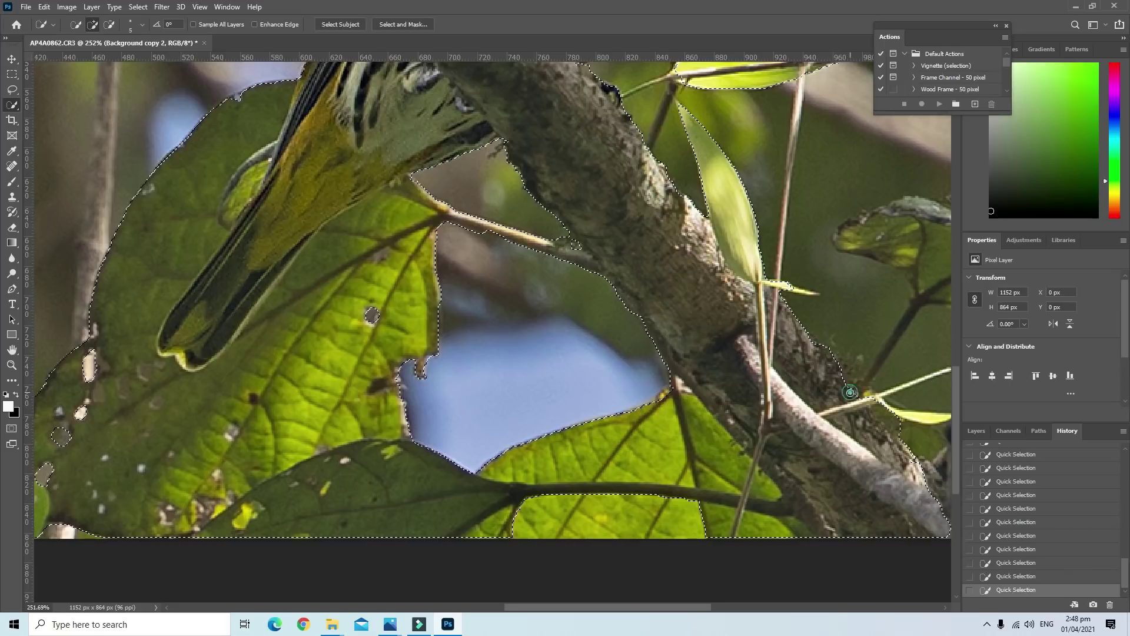
mouse_move(931, 486)
left_mouse_down()
mouse_move(950, 473)
mouse_move(943, 420)
left_mouse_up()
Remove excess right-leaf area, then add the missed notch of the bottom leaf
left_click(109, 24)
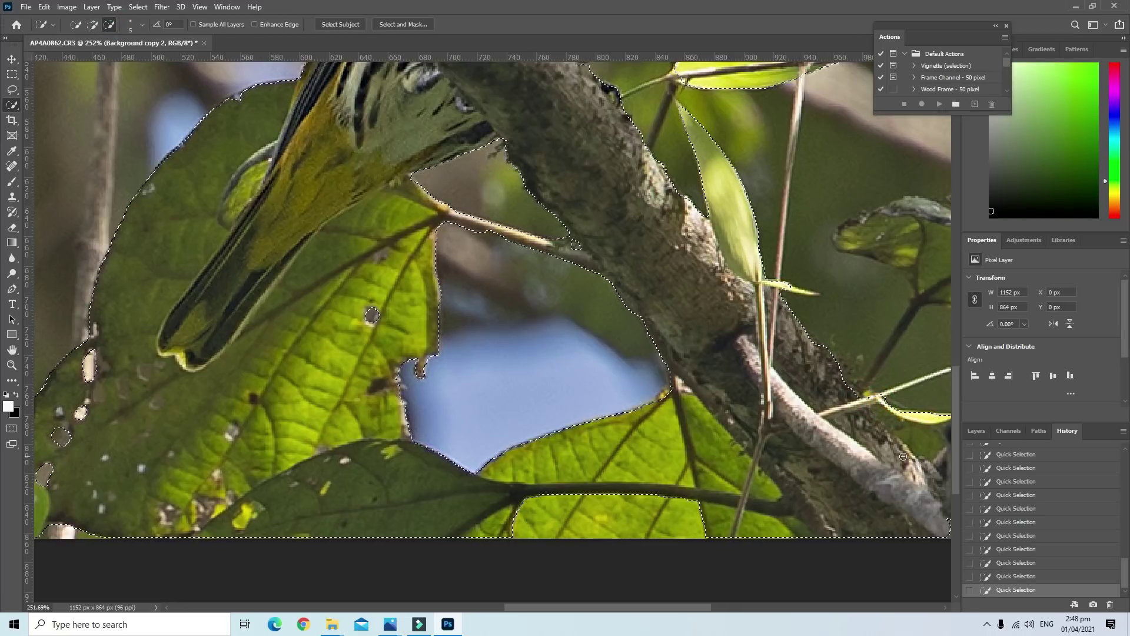
left_click_drag(916, 442, 878, 404)
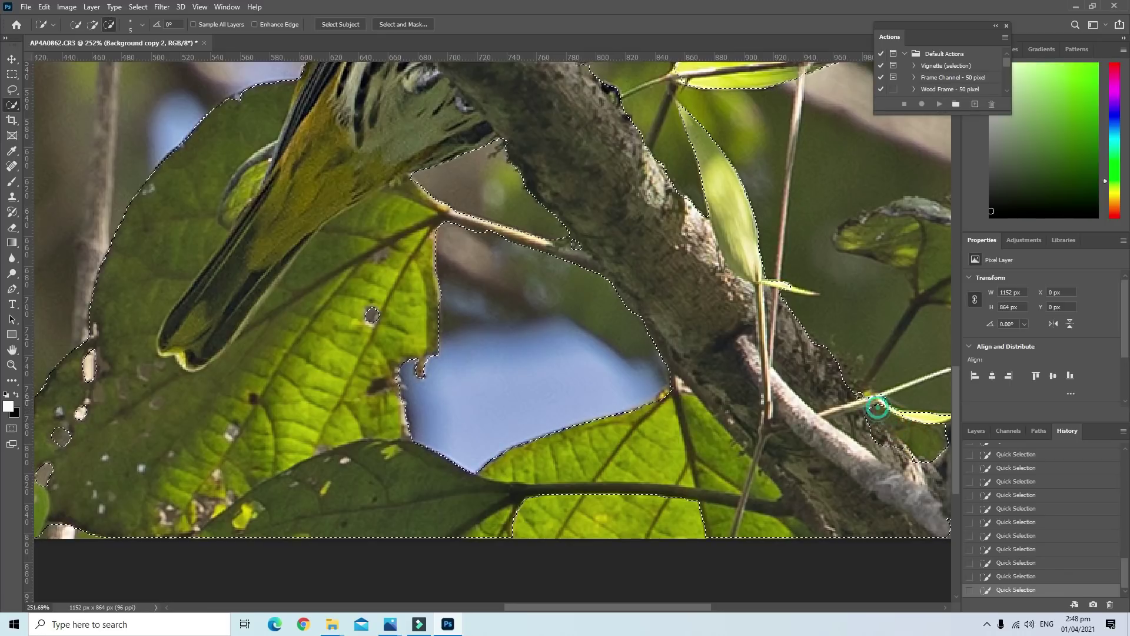
left_click(92, 24)
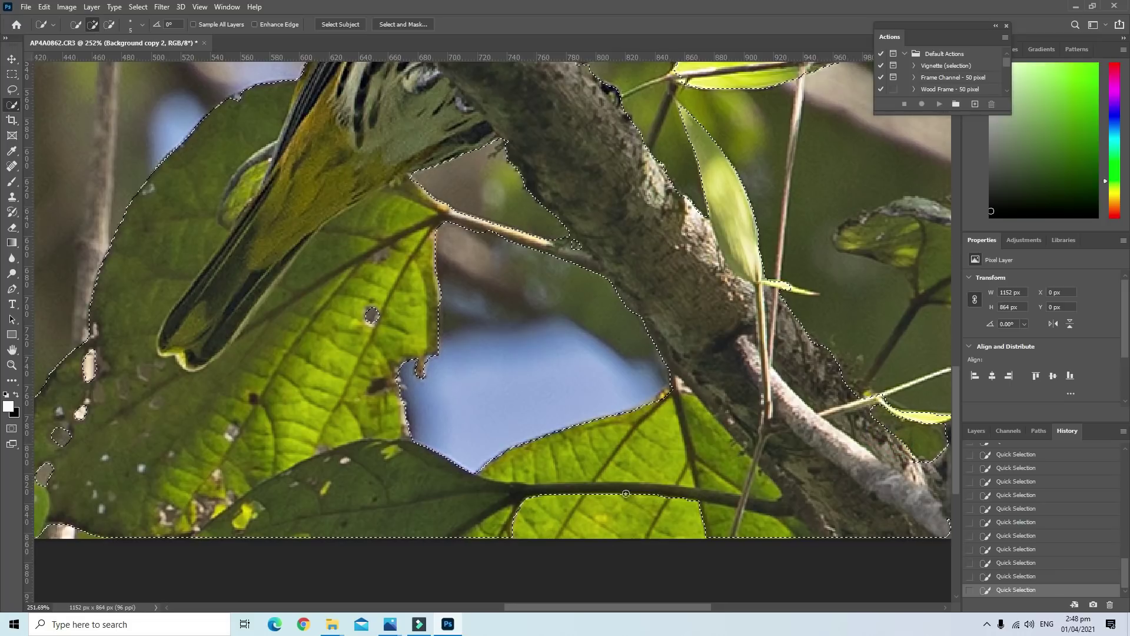
scroll(517, 530, "down", 2)
left_click_drag(592, 470, 741, 385)
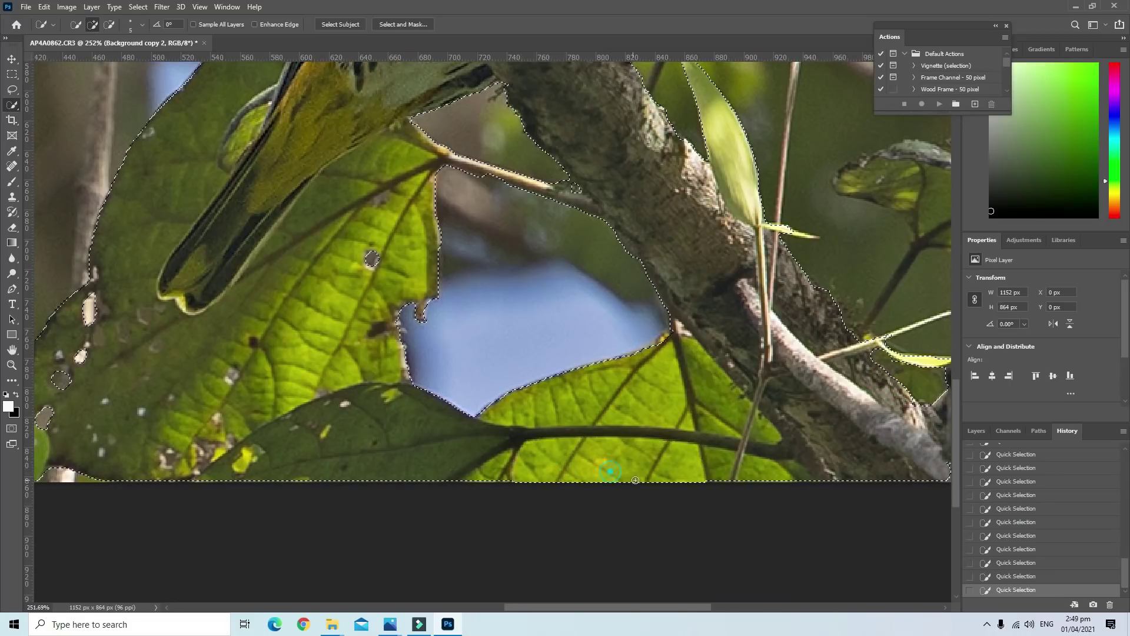
Zoom in and add all lobes of the upper-right leaf to the selection
scroll(742, 386, "down", 5)
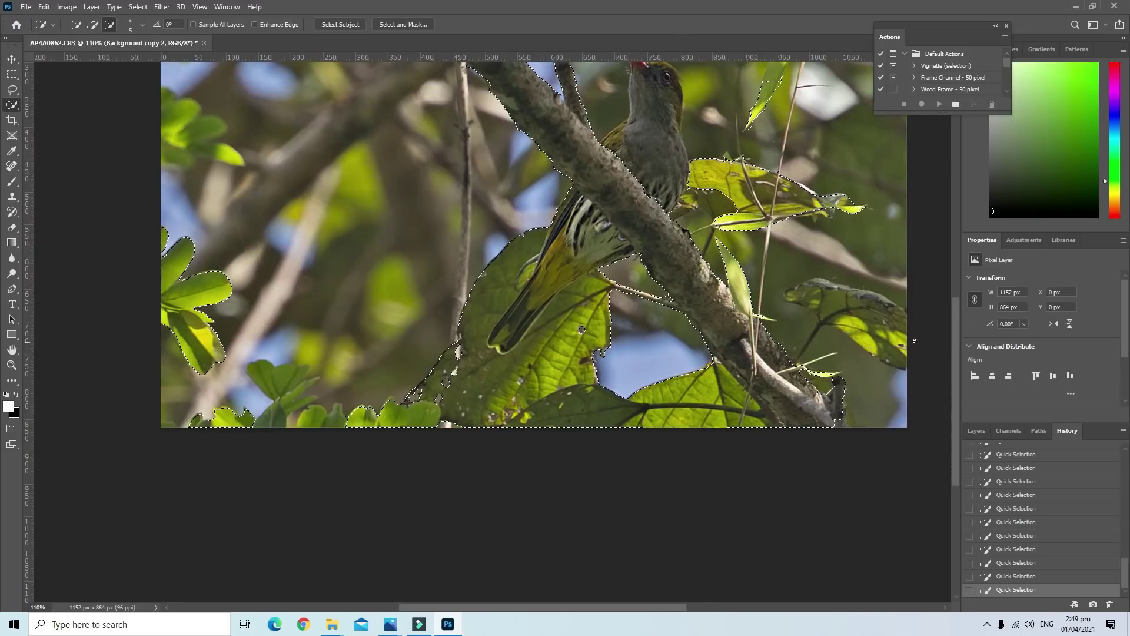
scroll(944, 368, "up", 1)
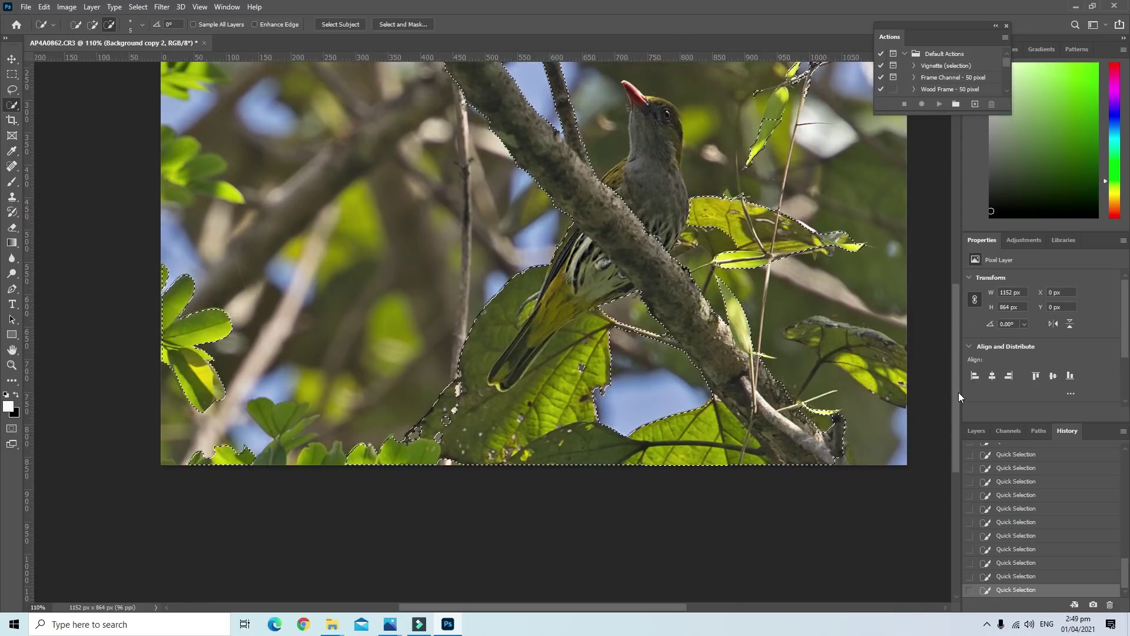
scroll(958, 392, "up", 2)
scroll(957, 462, "up", 2)
scroll(905, 511, "up", 3)
scroll(905, 511, "up", 2)
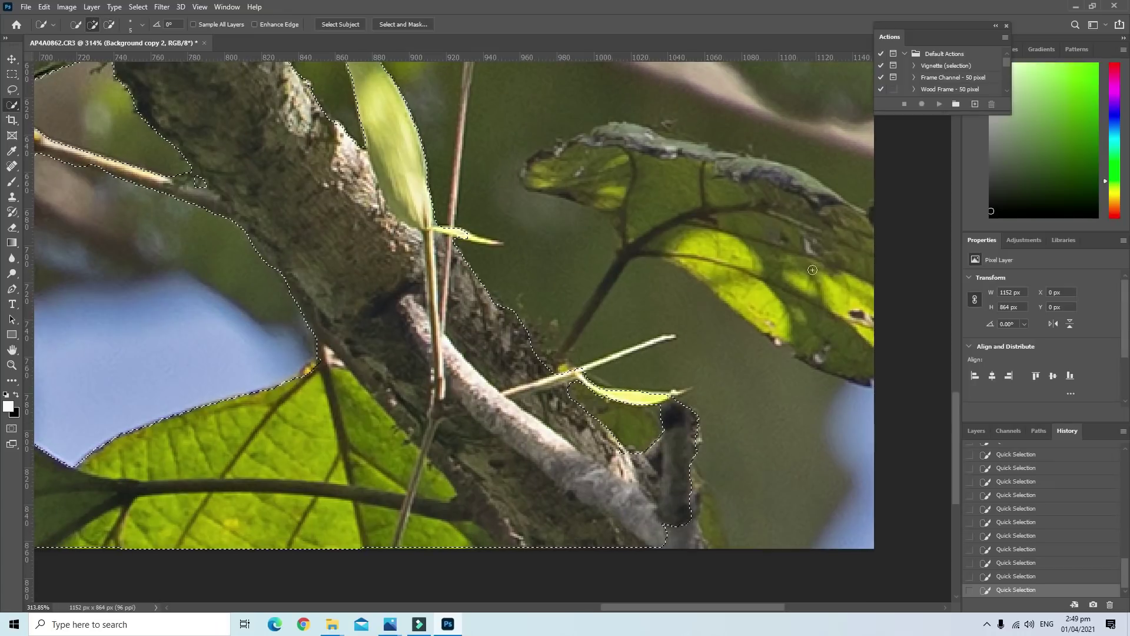
left_click_drag(753, 176, 631, 137)
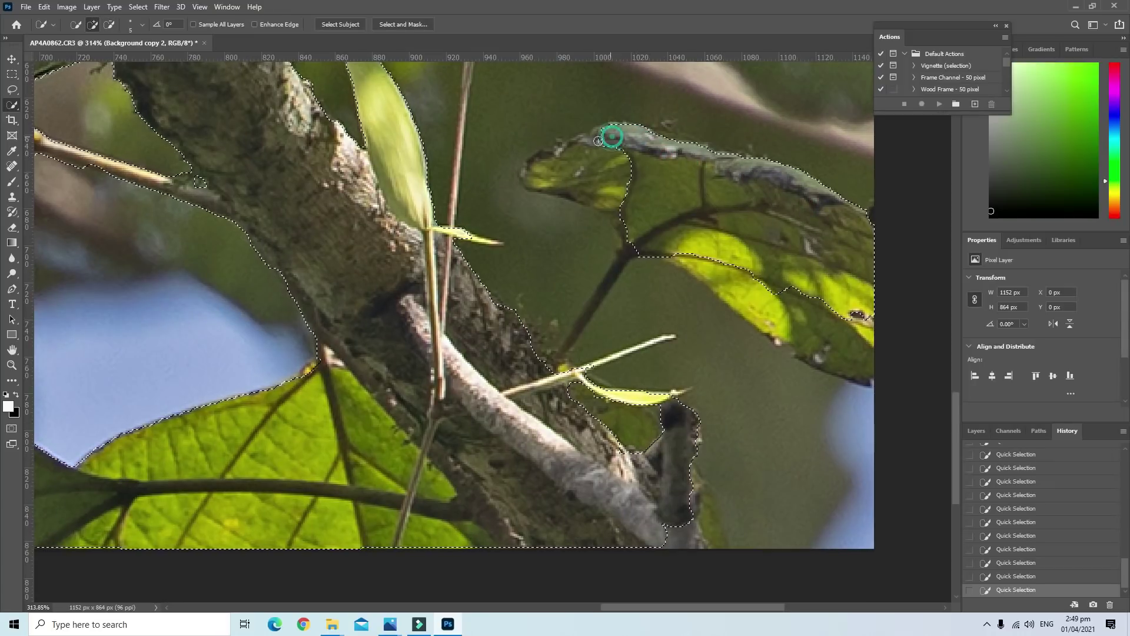
left_click_drag(631, 138, 525, 180)
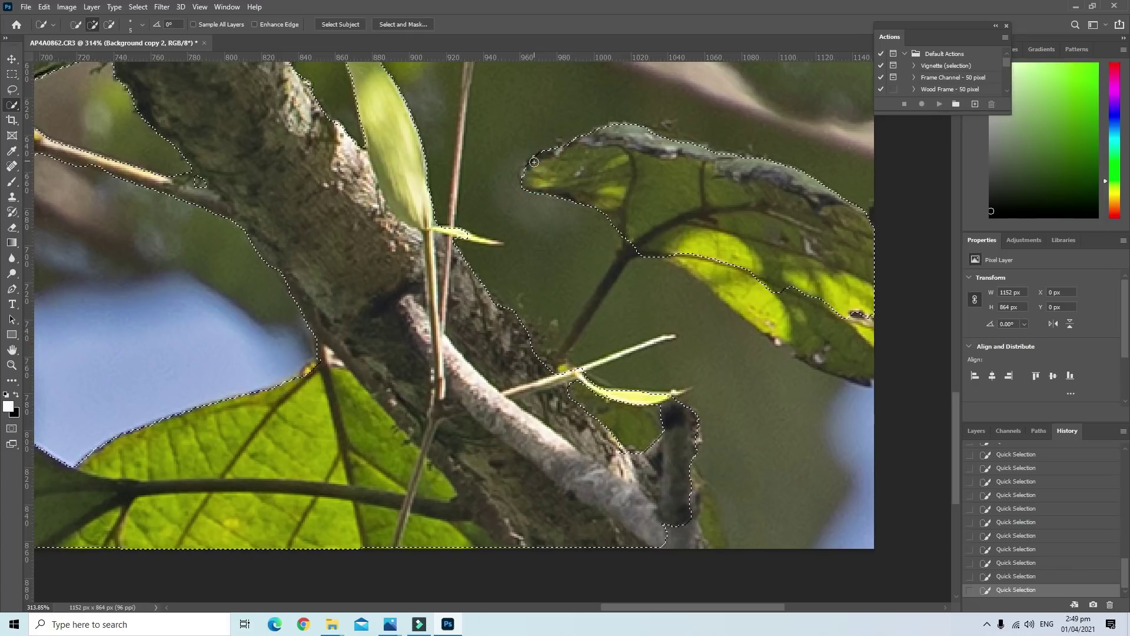
left_click_drag(760, 277, 700, 261)
left_click_drag(833, 349, 836, 323)
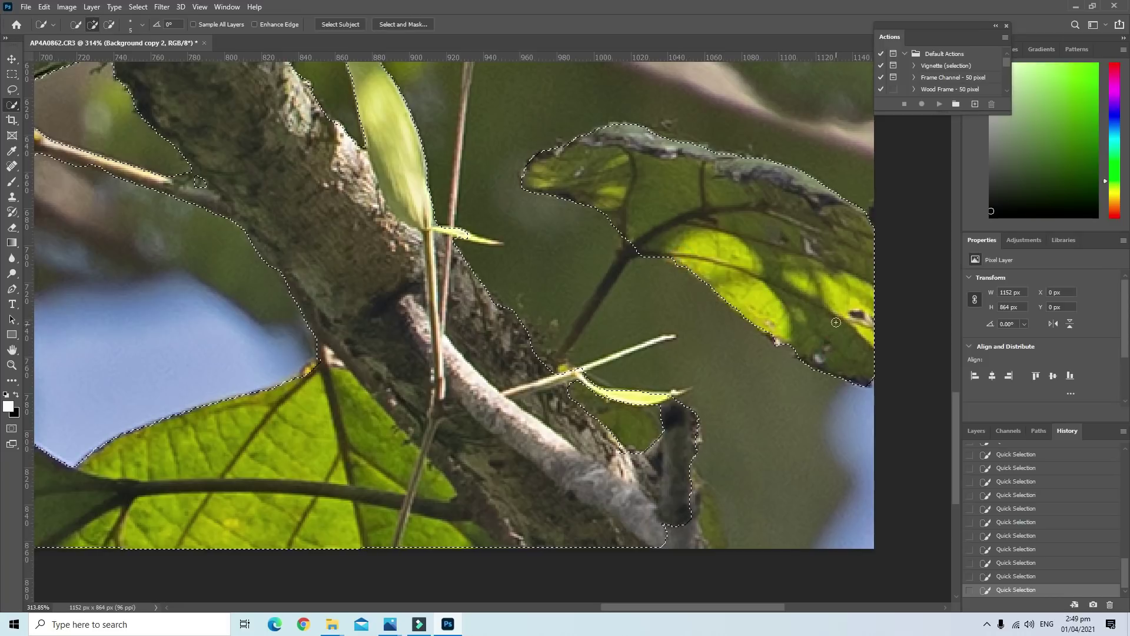
Add the leaf's thin stem to the selection, trimming background beside it
left_click(623, 255)
left_click(605, 286)
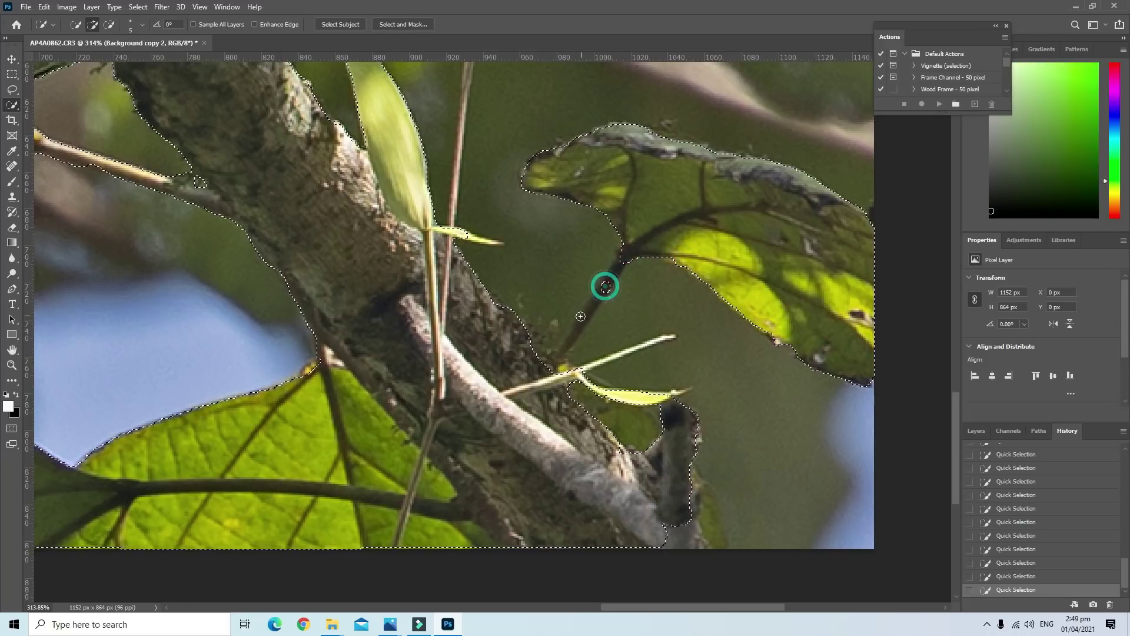
left_click(584, 316)
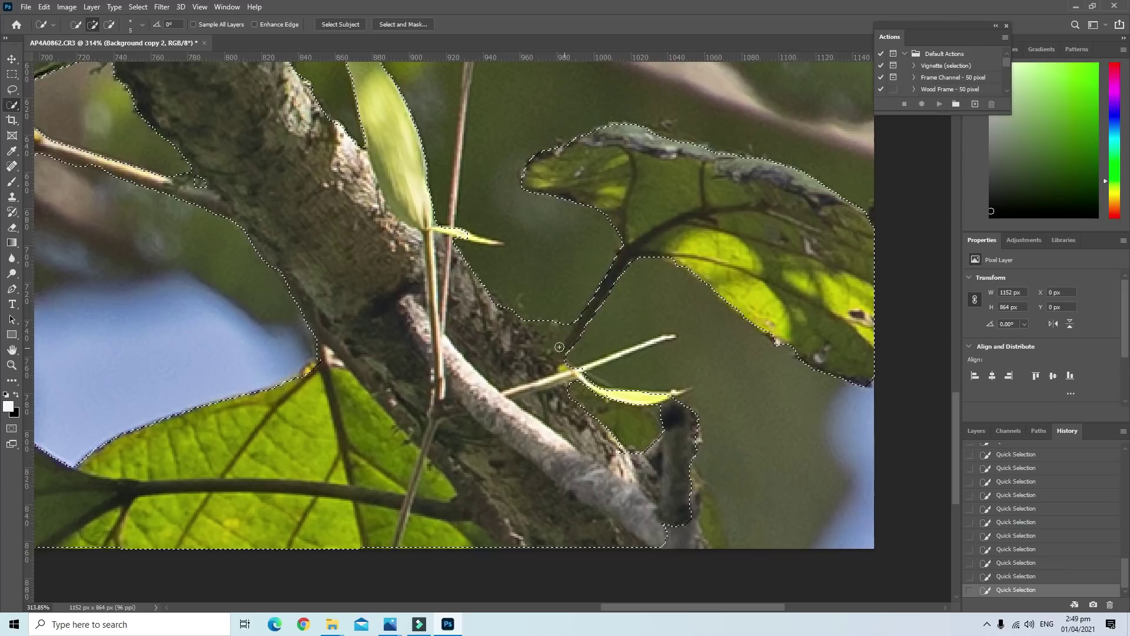
left_click(109, 24)
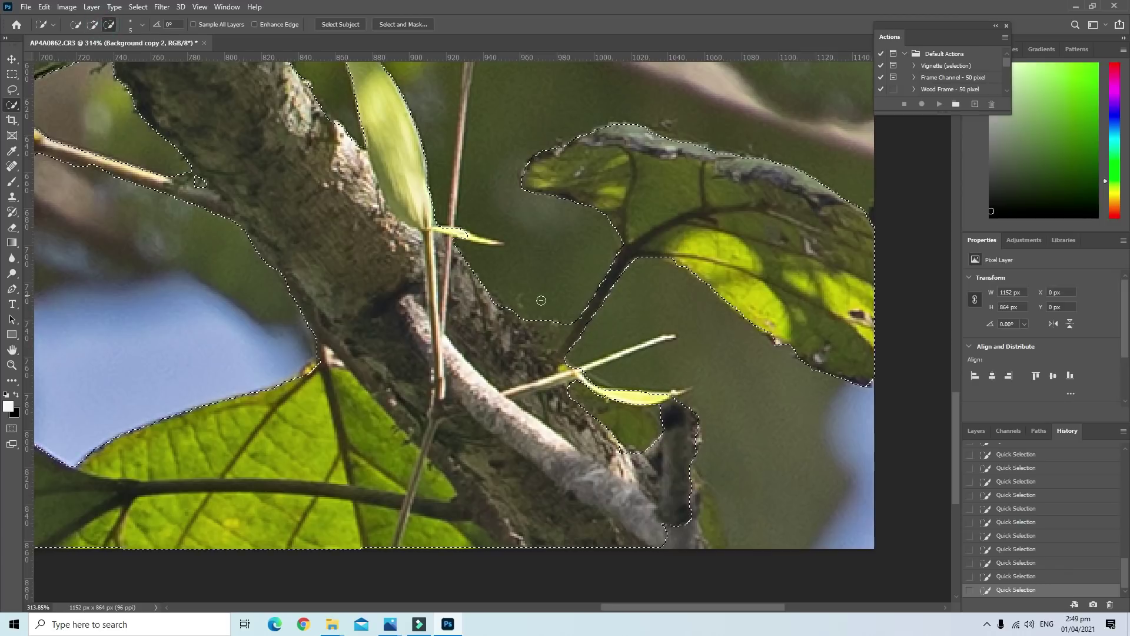
left_click(558, 321)
left_click(555, 331)
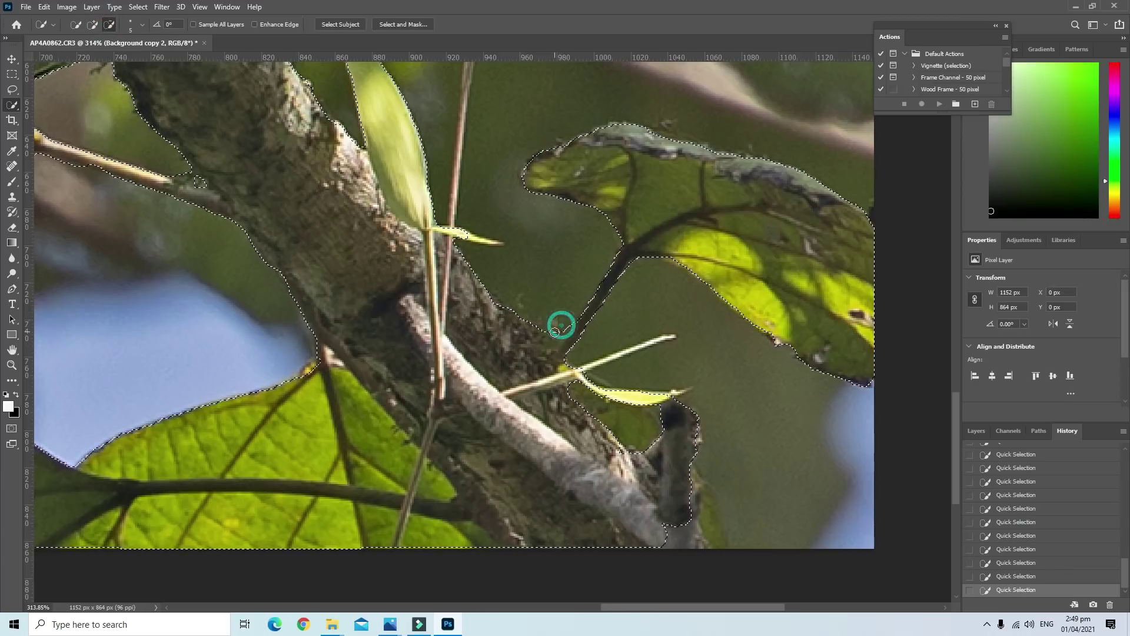
left_click(92, 24)
left_click(573, 337)
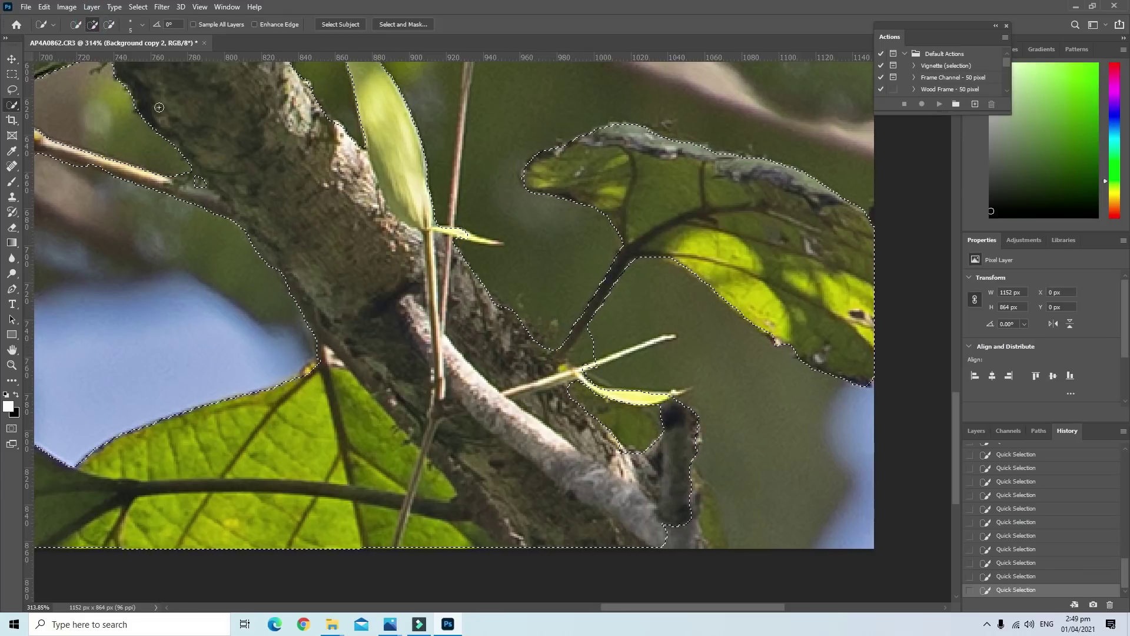
left_click(109, 24)
left_click(596, 339)
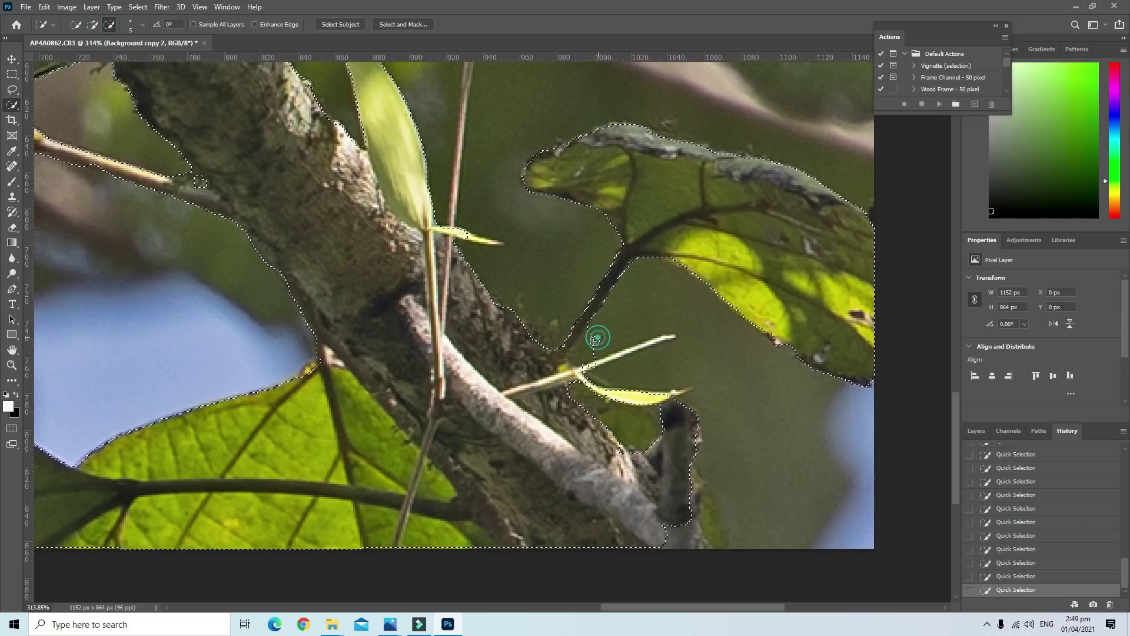
Return to Add mode and lower the Quick Selection brush size
left_click(91, 25)
left_click(142, 25)
left_click(79, 57)
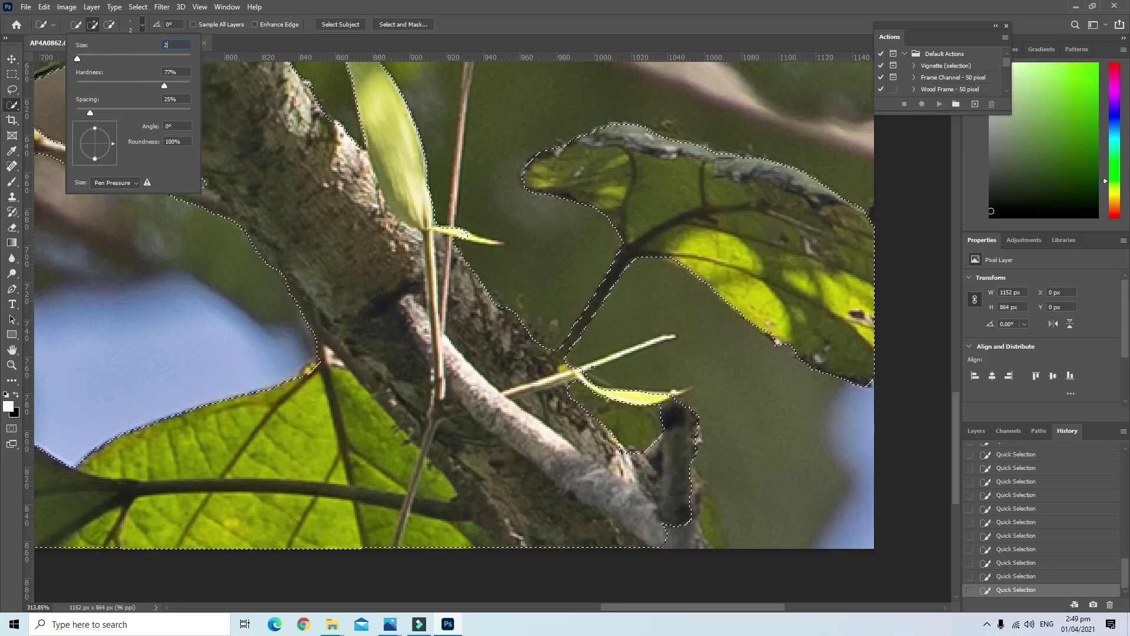
key("Return")
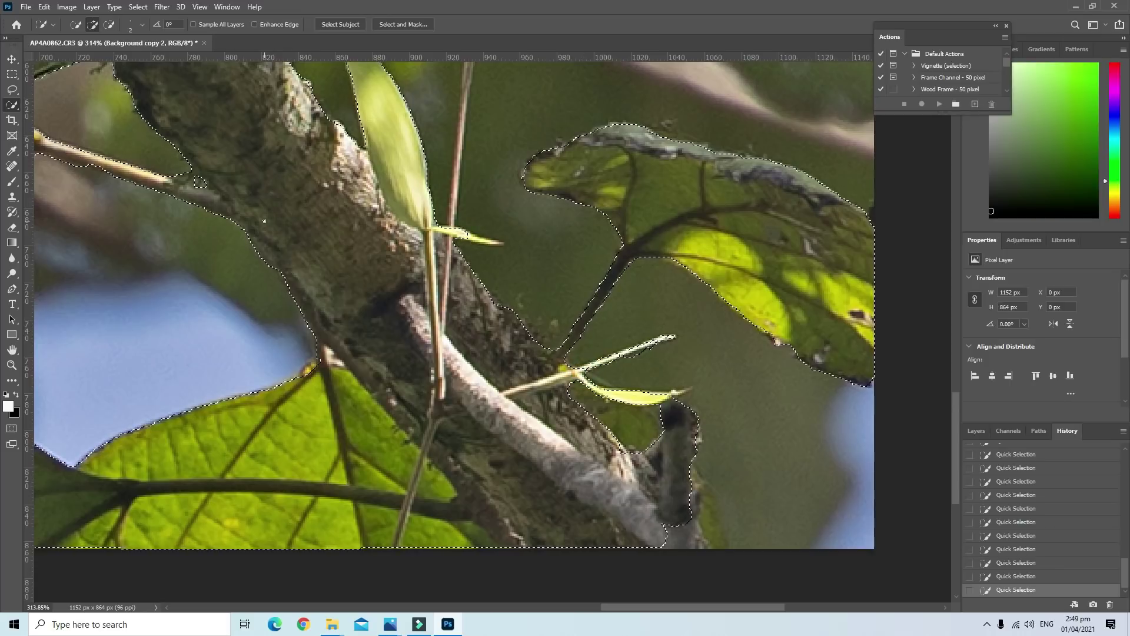
Zoom in and subtract the stray selected bits beside the upper-right leaf
scroll(483, 283, "up", 1)
scroll(483, 283, "up", 2)
scroll(498, 171, "down", 3)
scroll(498, 171, "up", 2)
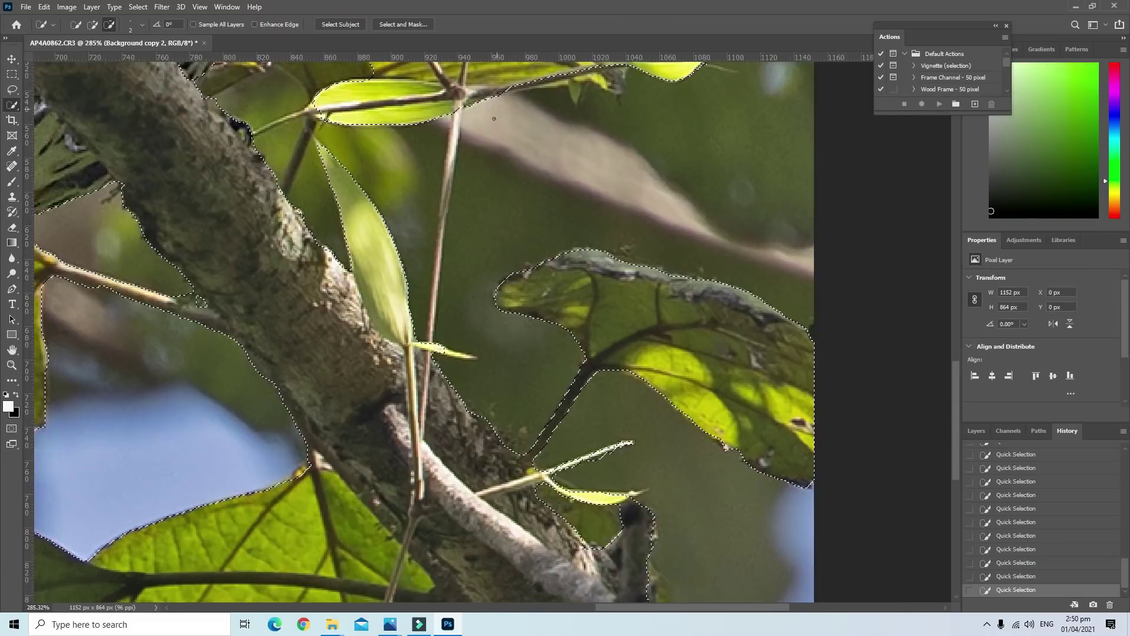
scroll(421, 150, "up", 3)
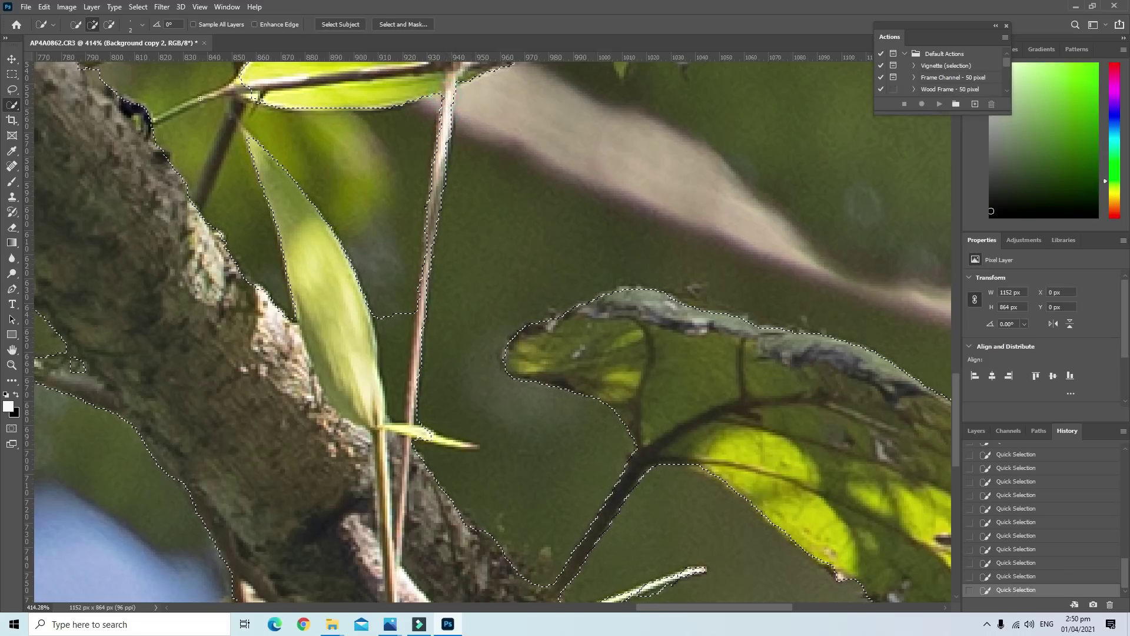
left_click(109, 24)
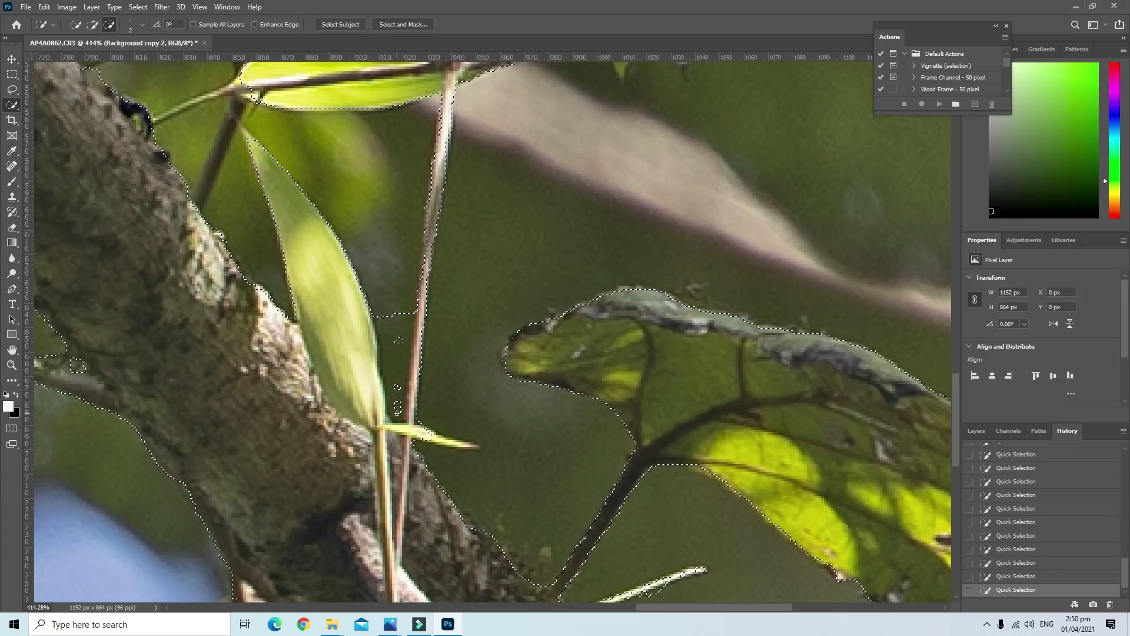
left_click_drag(394, 376, 385, 334)
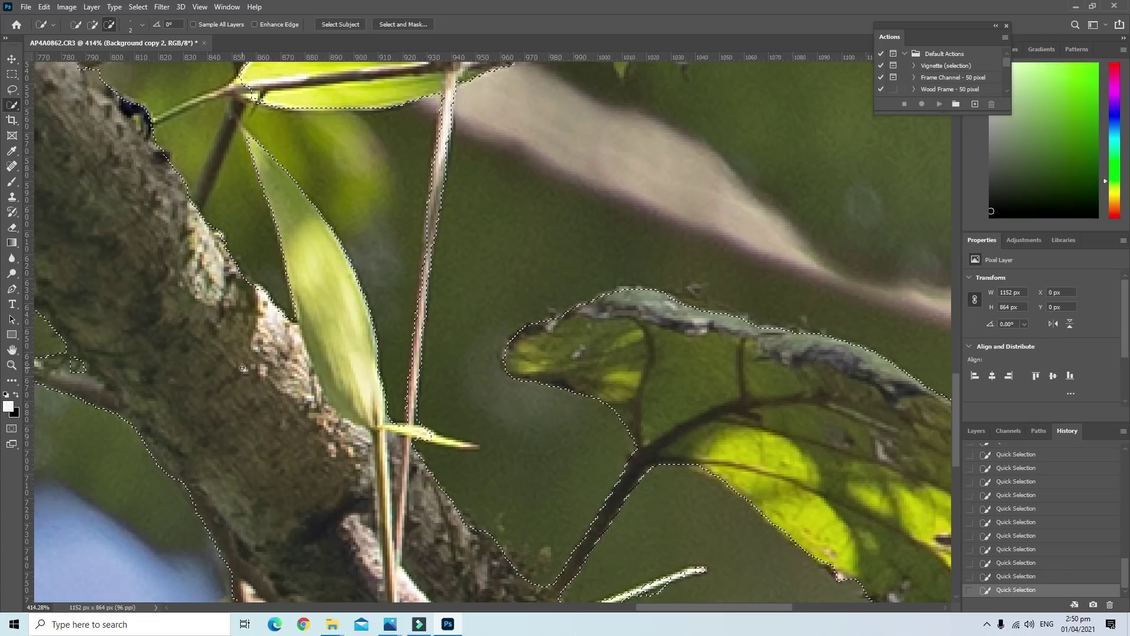
Add the leaf-tip area and trim stray background and the bump off its edge
scroll(165, 342, "down", 3)
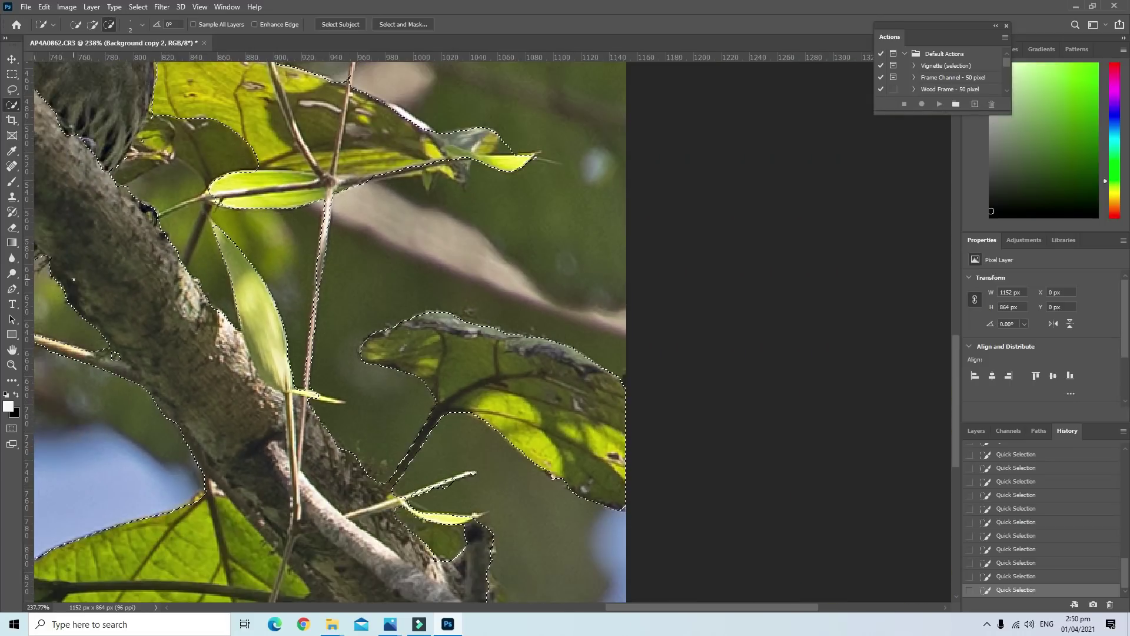
scroll(165, 342, "down", 3)
scroll(366, 196, "up", 2)
scroll(367, 196, "up", 1)
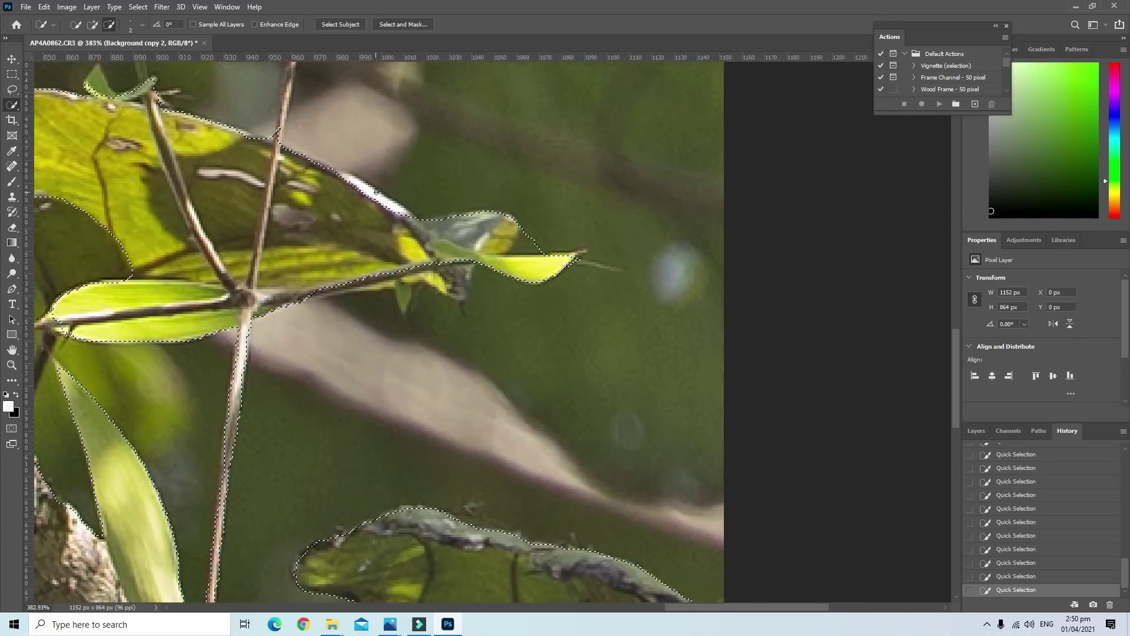
scroll(367, 197, "up", 1)
scroll(367, 196, "up", 1)
left_click(93, 24)
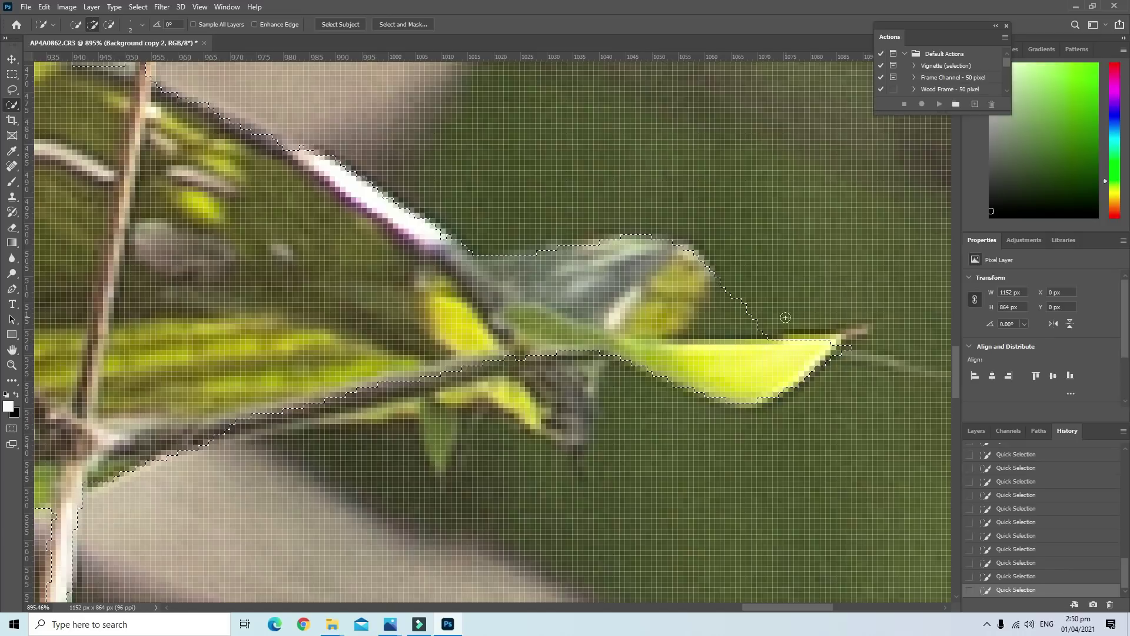
left_click_drag(858, 330, 828, 342)
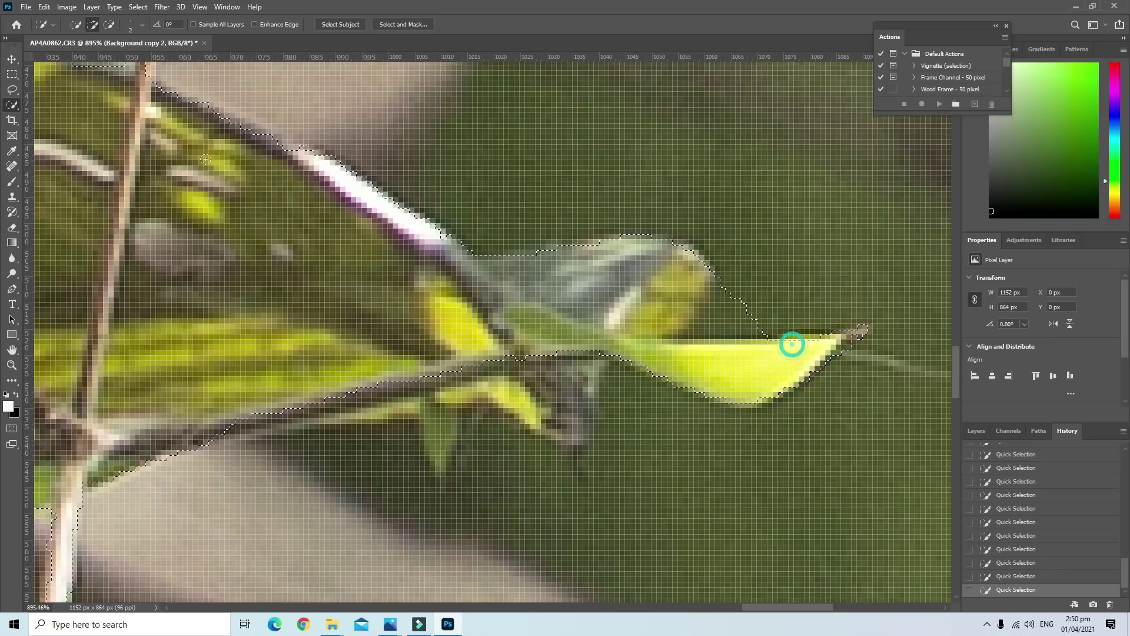
left_click(109, 24)
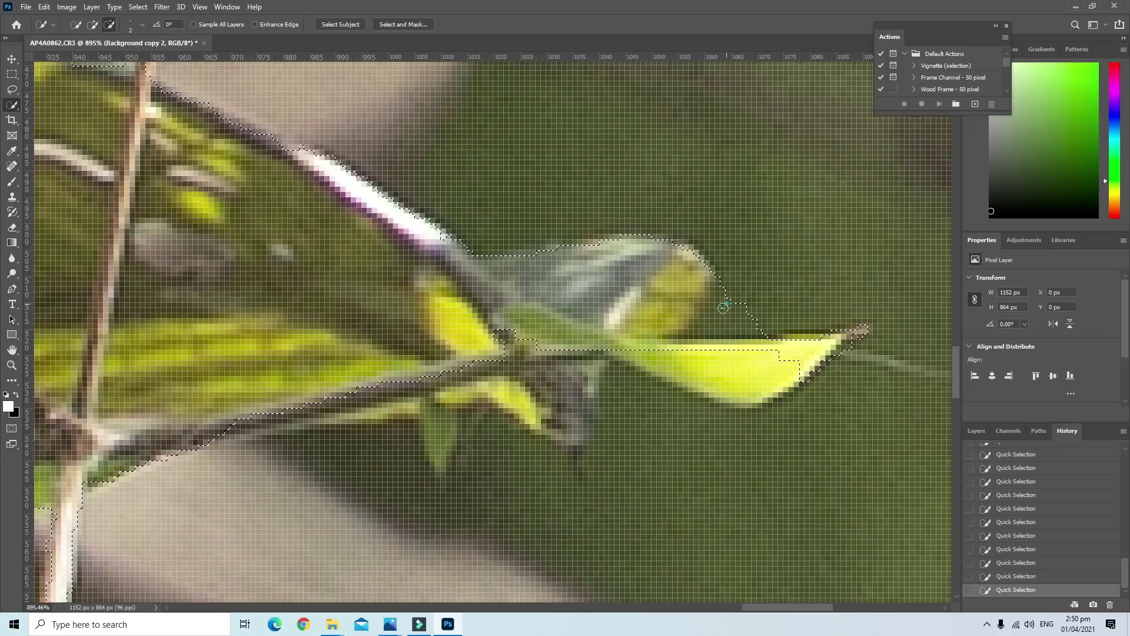
left_click_drag(716, 319, 706, 328)
left_click_drag(733, 323, 765, 331)
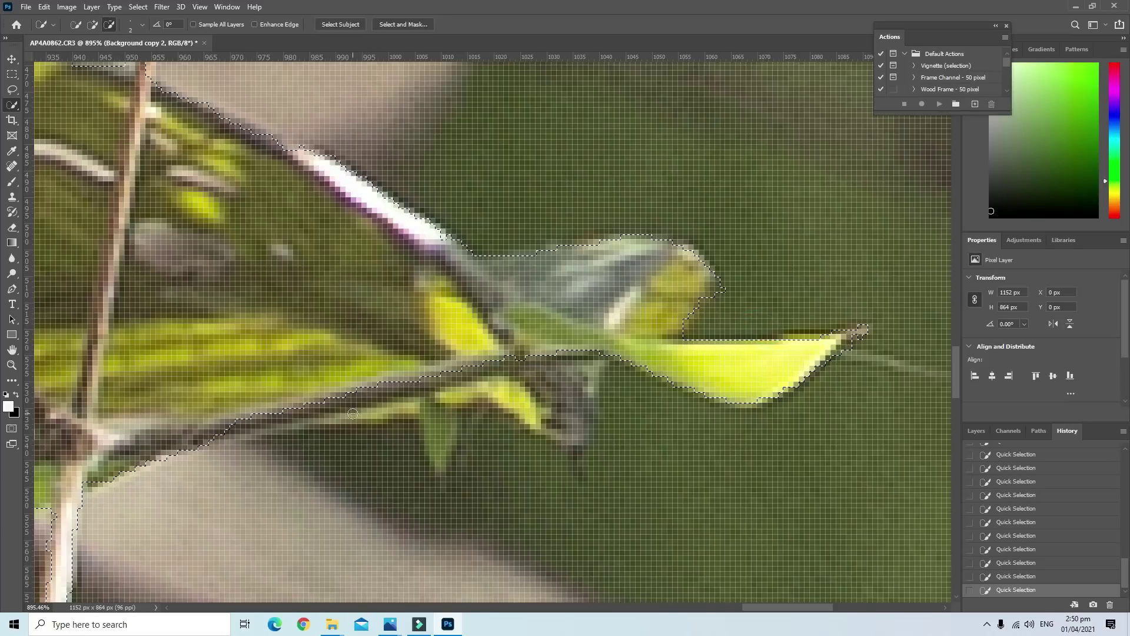
Add the stem and the small hanging leaf below it to the selection
left_click(93, 24)
left_click_drag(420, 380, 311, 407)
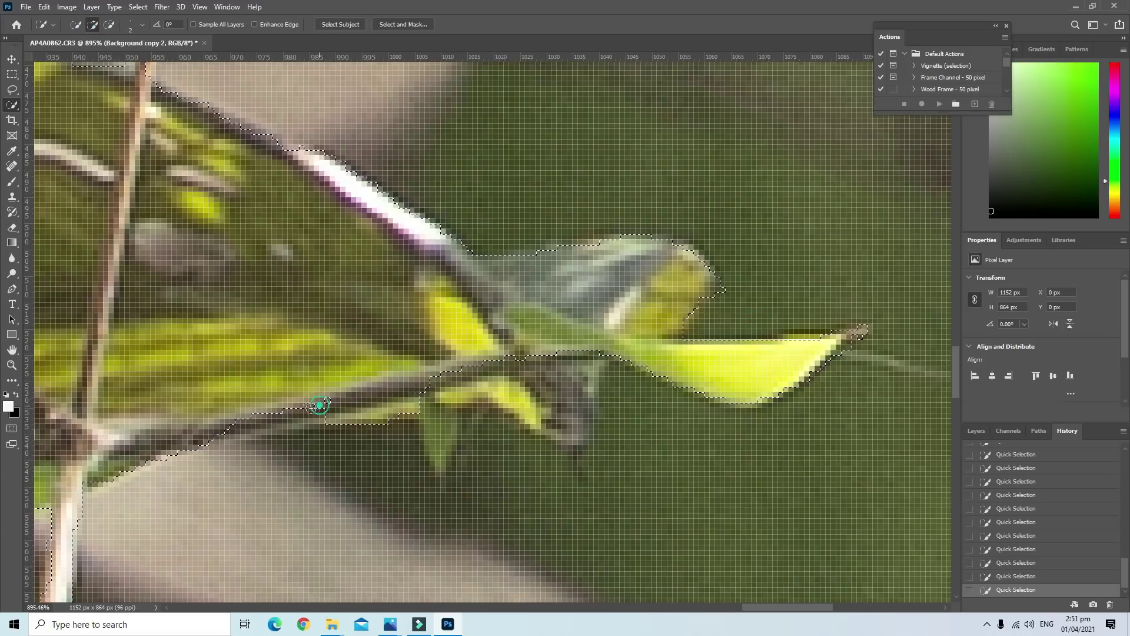
left_click(270, 423)
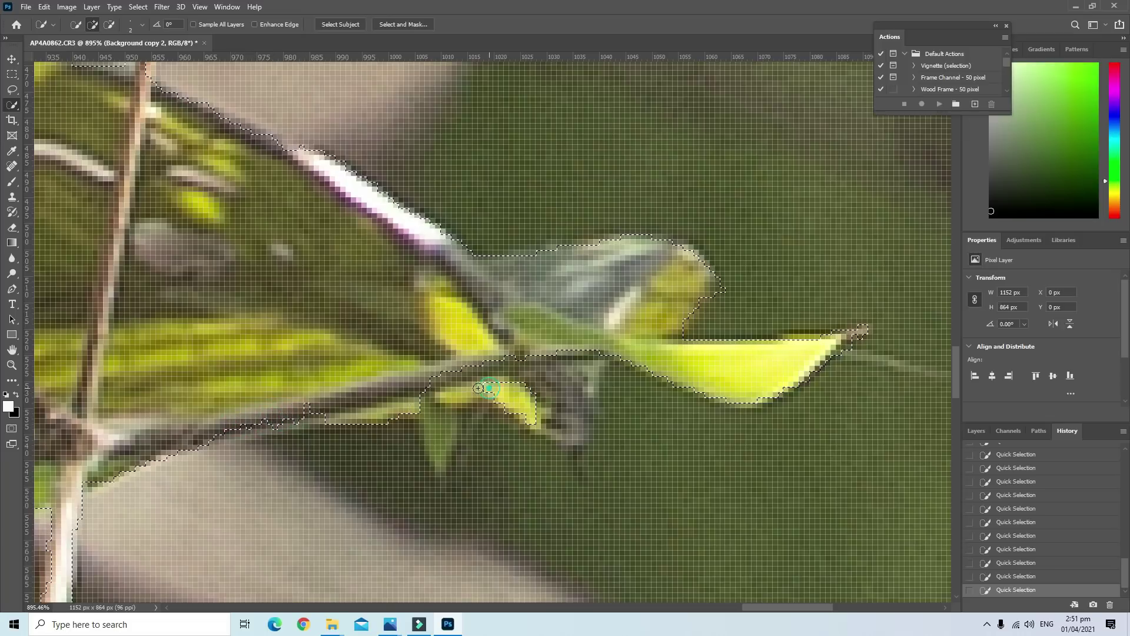
mouse_move(527, 383)
left_mouse_down()
mouse_move(570, 416)
mouse_move(573, 436)
left_mouse_up()
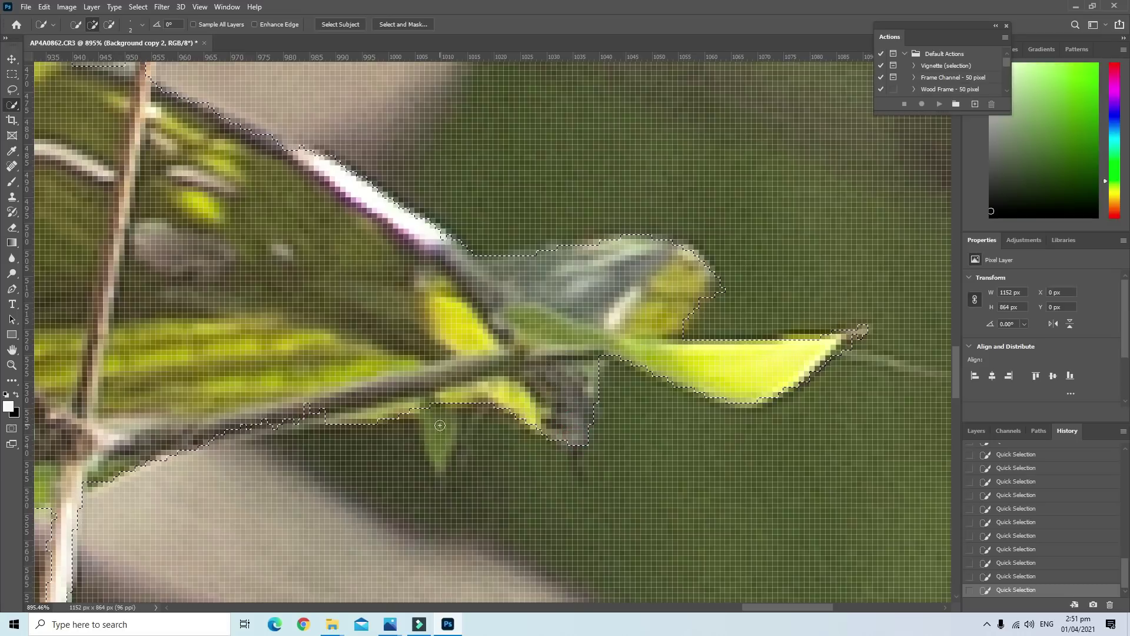
left_click_drag(439, 424, 433, 443)
Extend the selection slightly along the leaf's top edge
scroll(534, 247, "down", 2)
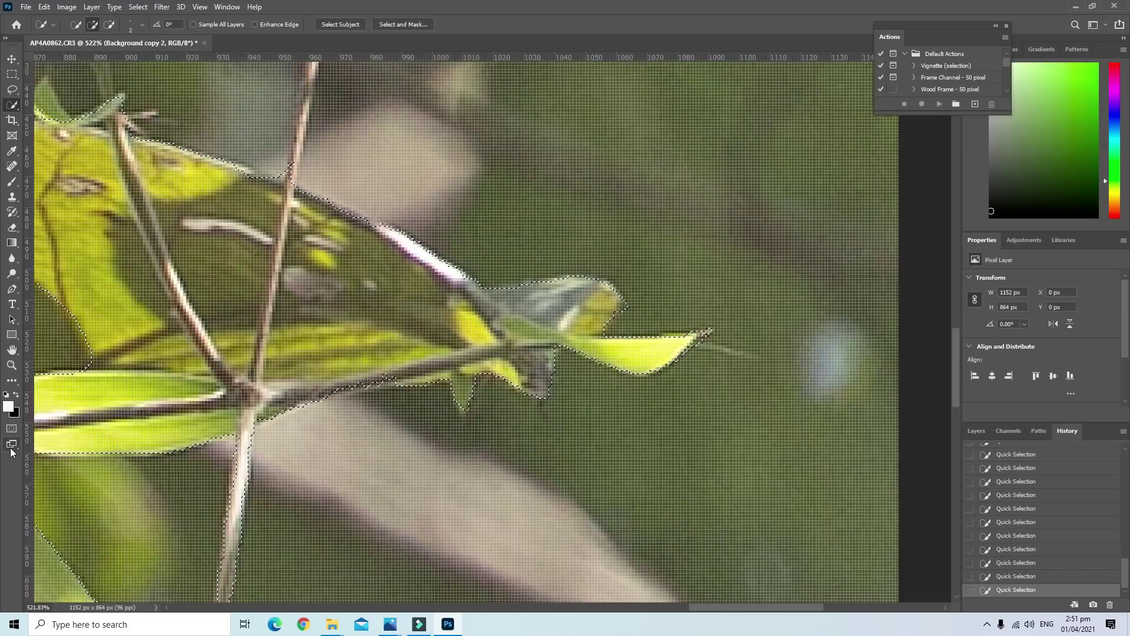
scroll(534, 248, "down", 1)
scroll(535, 248, "up", 2)
scroll(534, 247, "up", 2)
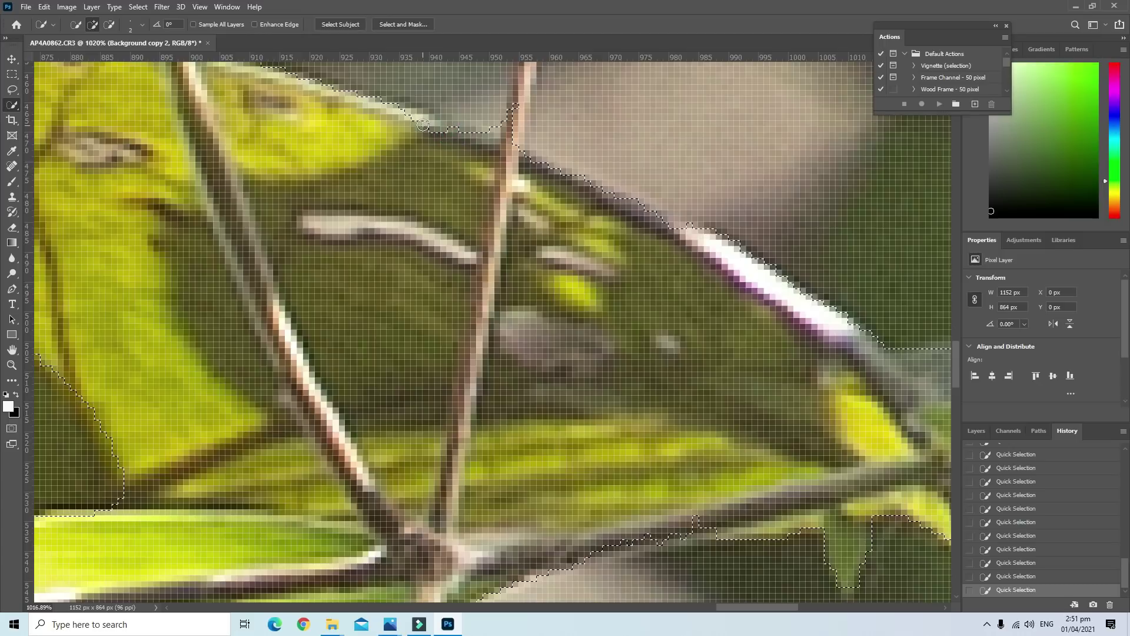
left_click_drag(442, 131, 413, 123)
Zoom into the upper-right twigs and add the leaf tip and pale stem
scroll(412, 123, "down", 2)
scroll(397, 120, "down", 2)
scroll(397, 120, "down", 2)
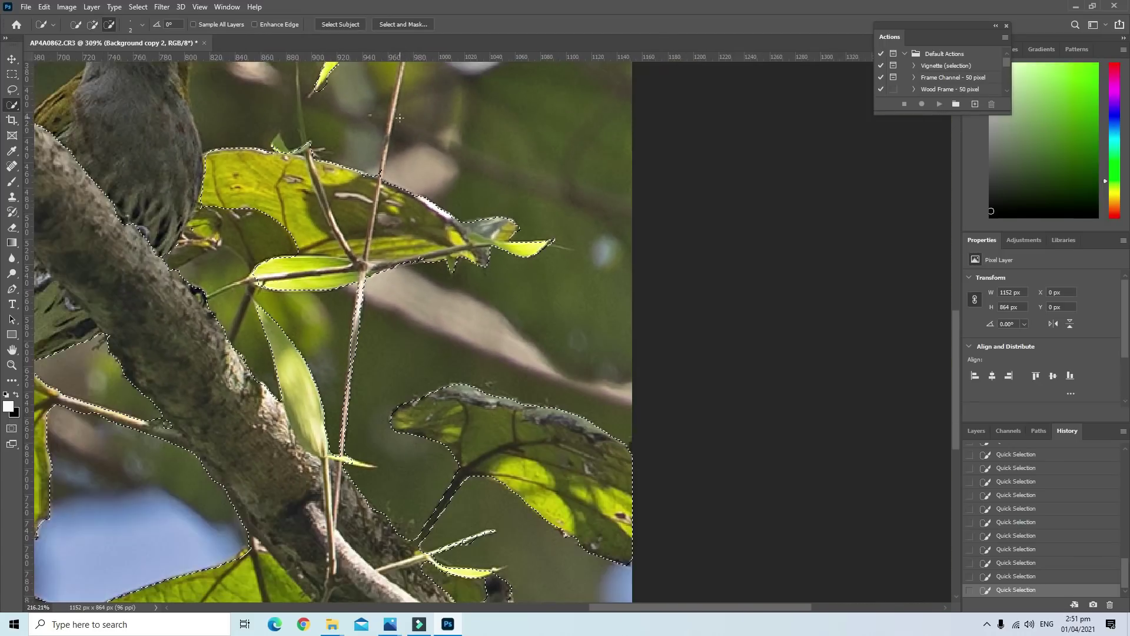
scroll(397, 121, "down", 1)
scroll(739, 153, "down", 2)
scroll(739, 153, "up", 2)
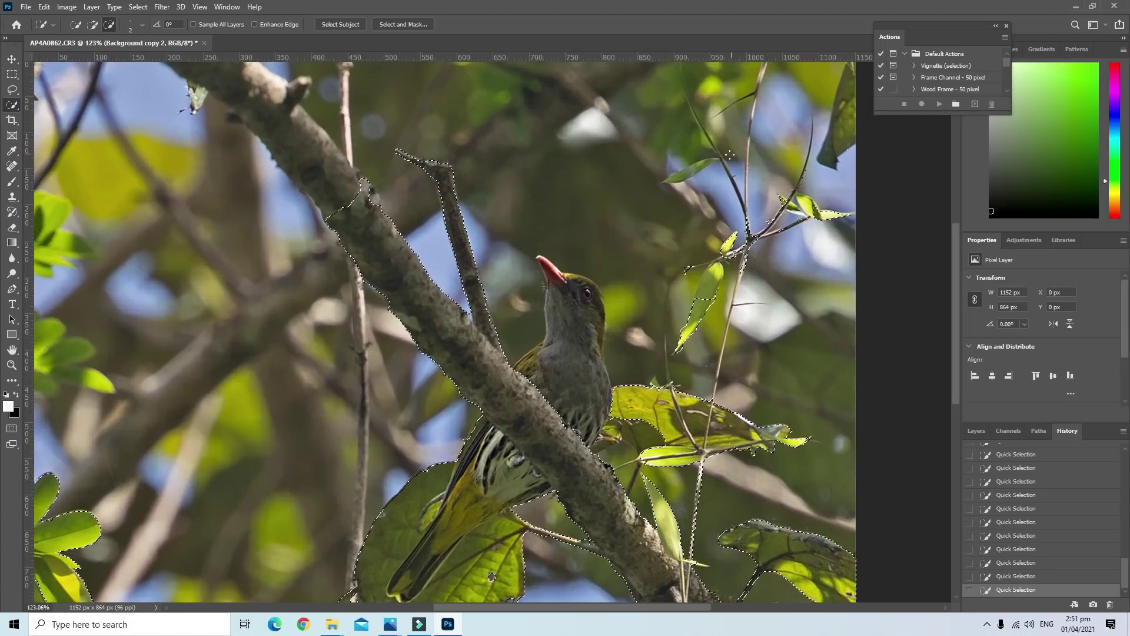
scroll(748, 170, "up", 1)
scroll(765, 200, "up", 1)
scroll(777, 220, "up", 1)
key("alt")
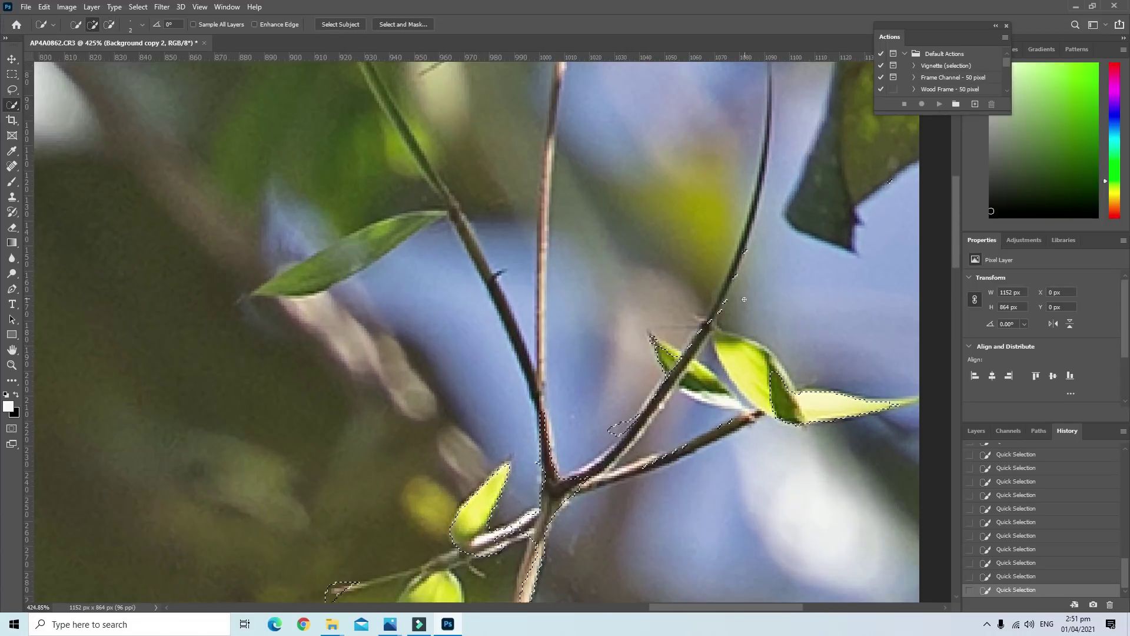
left_click(718, 330)
Extend the leaf selection to the image's right edge and refine along the lower stem
left_click(911, 401)
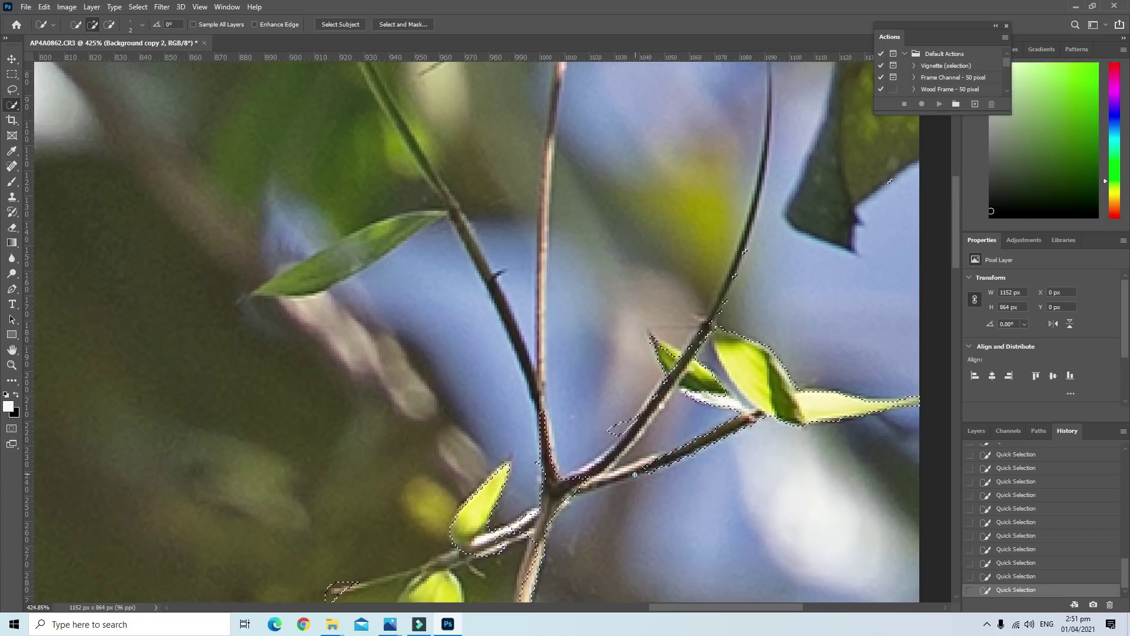
left_click(588, 484)
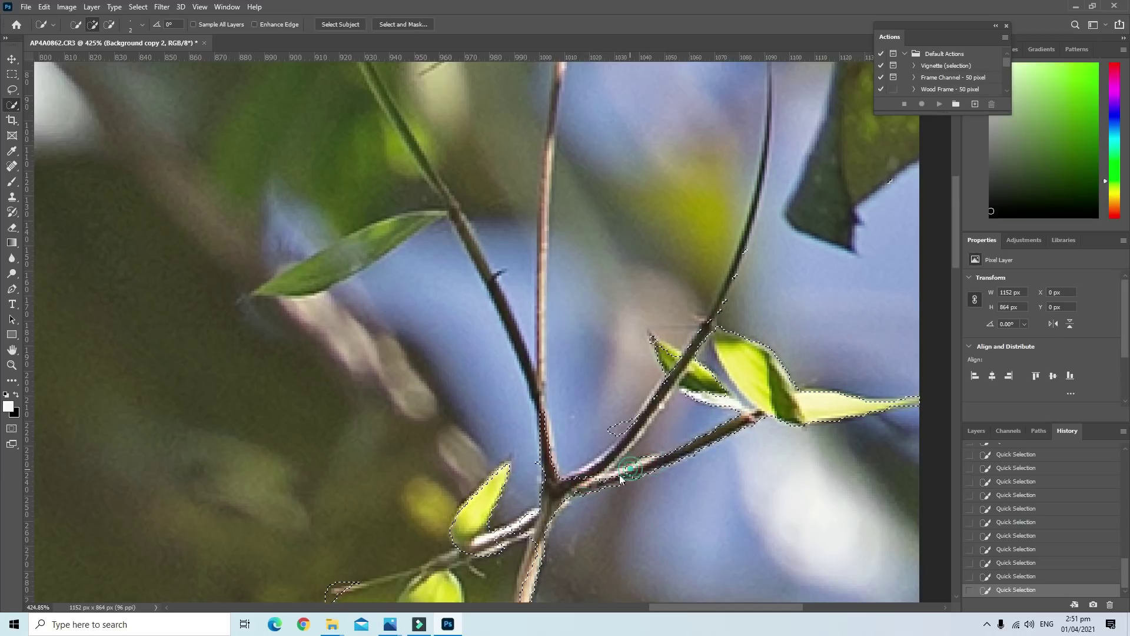
left_click(627, 473)
left_click_drag(520, 595, 531, 533)
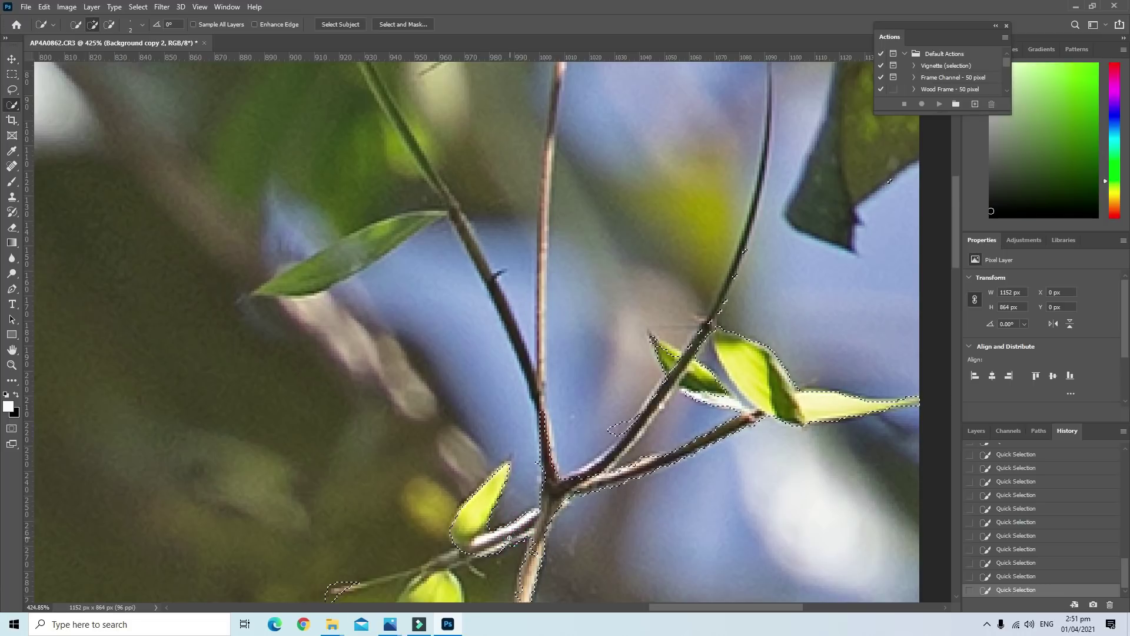
Add the slanted left leaf and the stem up to its top to the selection
scroll(426, 348, "up", 5)
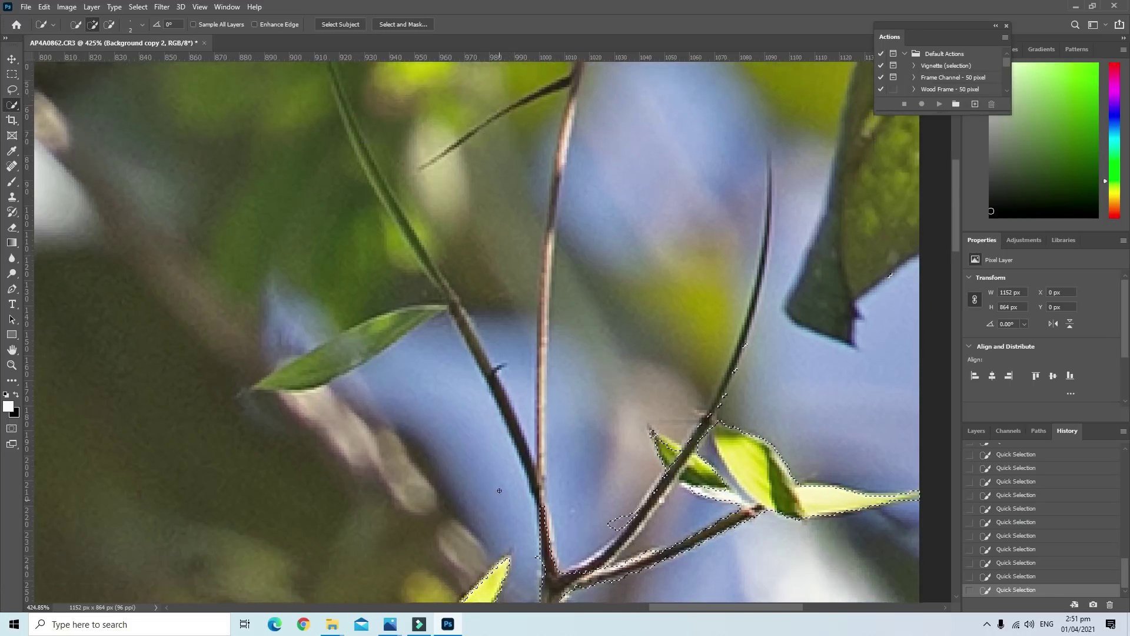
left_click_drag(419, 343, 394, 352)
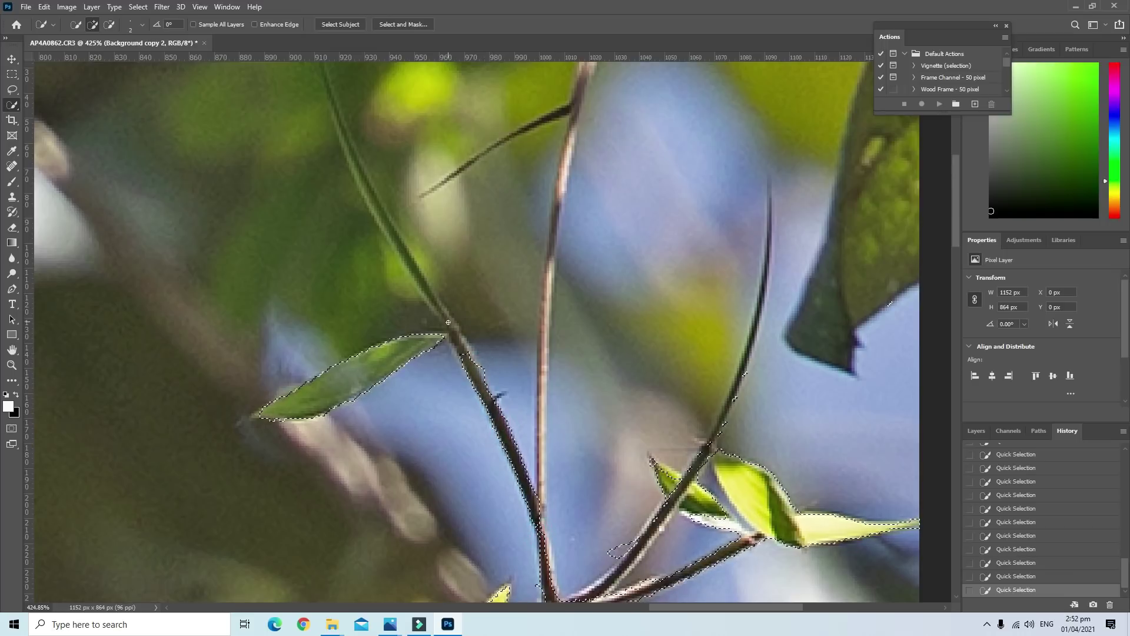
left_click_drag(457, 340, 403, 250)
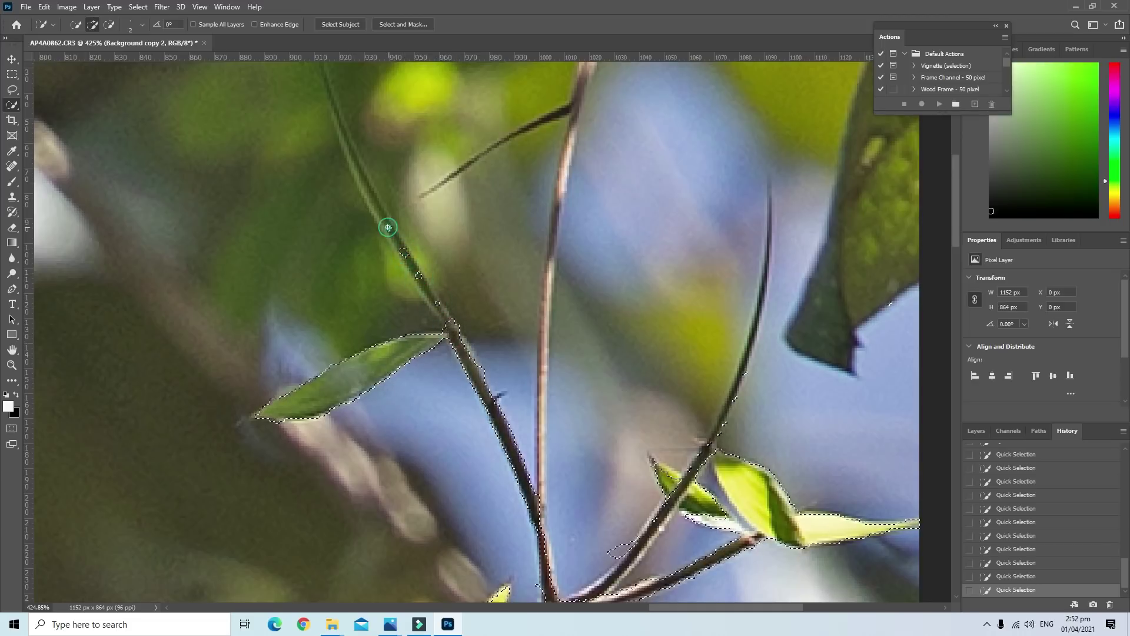
left_click(378, 209)
left_click_drag(365, 184, 356, 171)
left_click(345, 130)
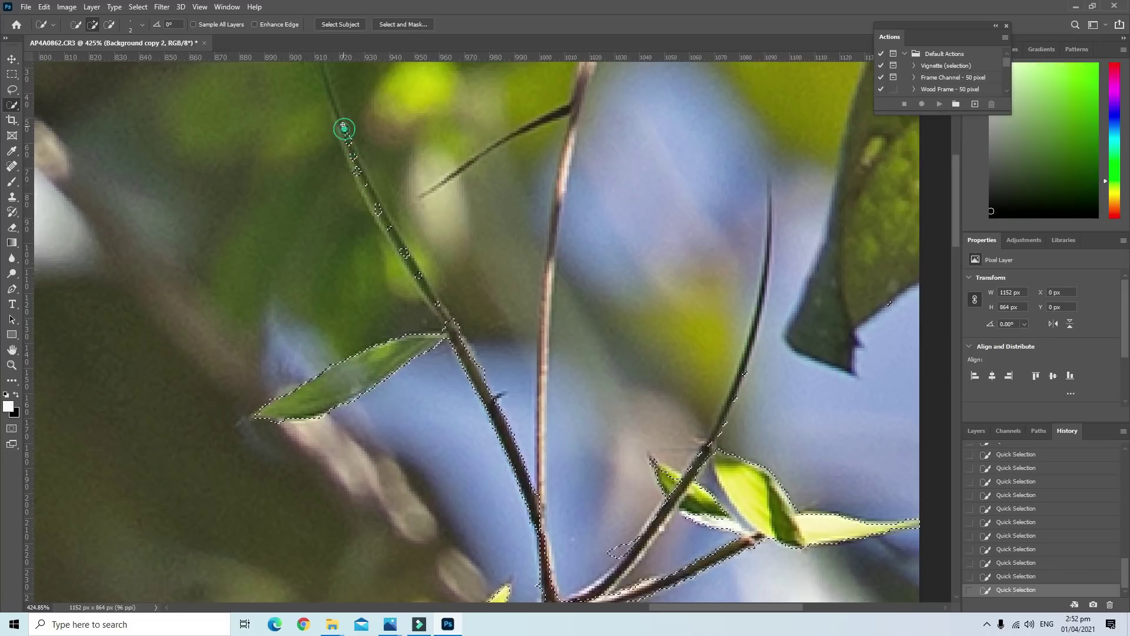
left_click(335, 101)
left_click(330, 86)
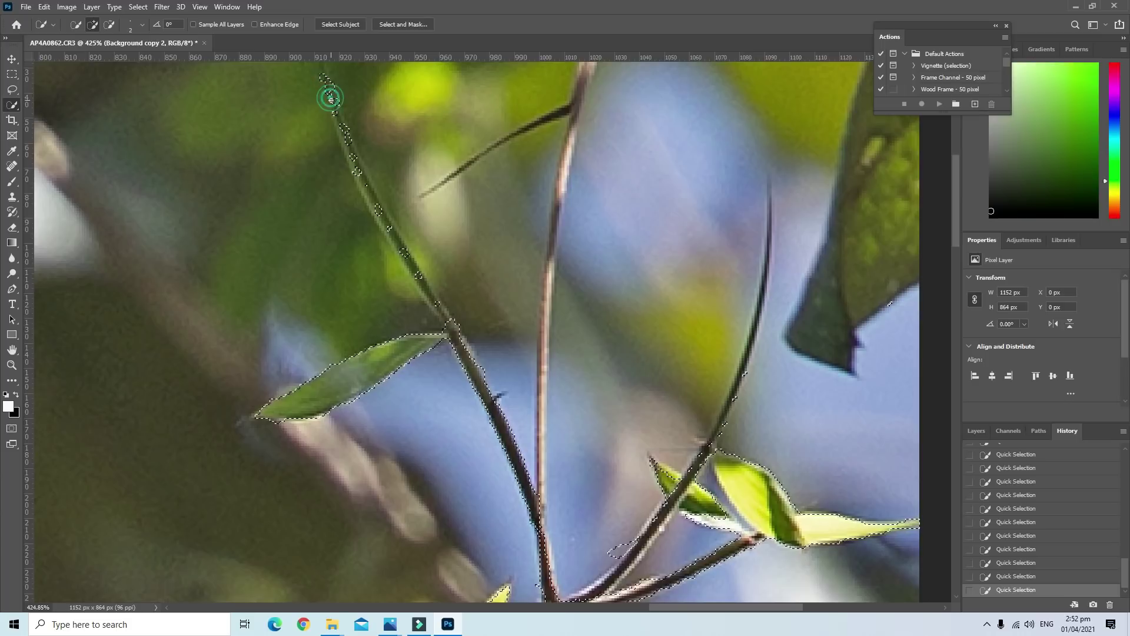
left_click_drag(334, 104, 336, 119)
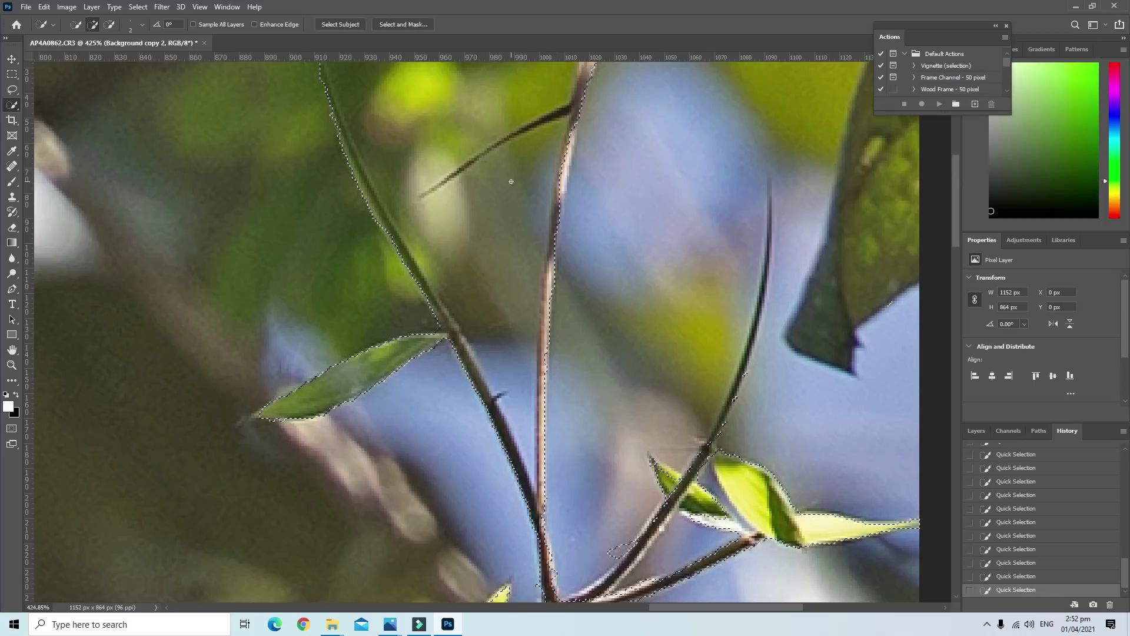
Subtract the green background beside the stem from the selection
scroll(421, 330, "up", 2)
scroll(421, 330, "up", 2)
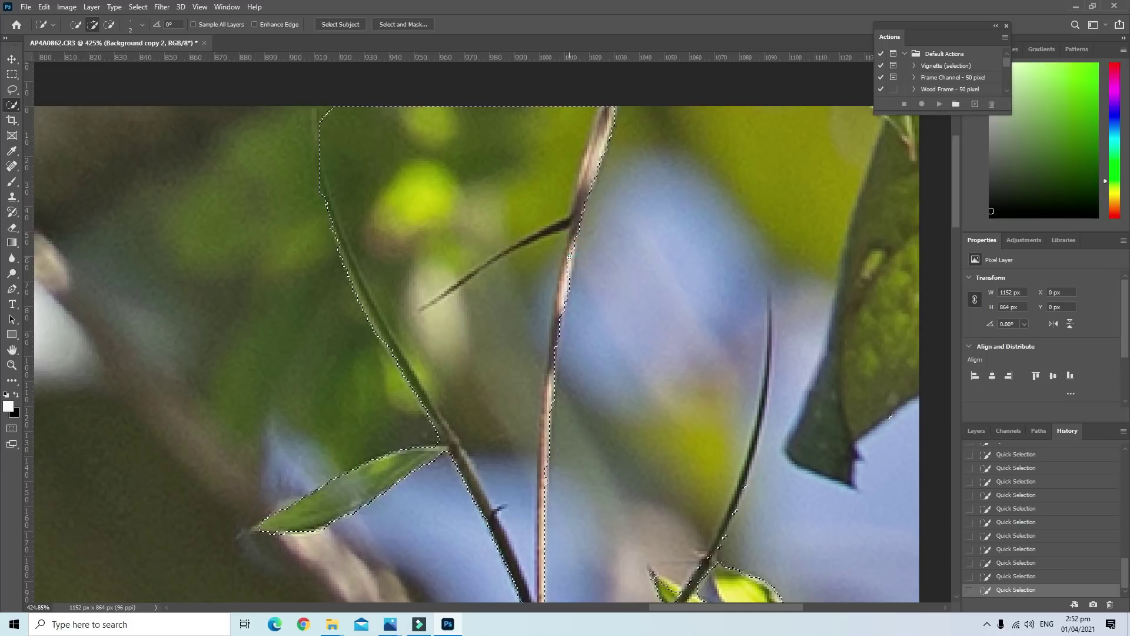
key("alt")
mouse_move(343, 192)
left_mouse_down()
mouse_move(523, 164)
mouse_move(351, 213)
mouse_move(425, 359)
mouse_move(474, 404)
left_mouse_up()
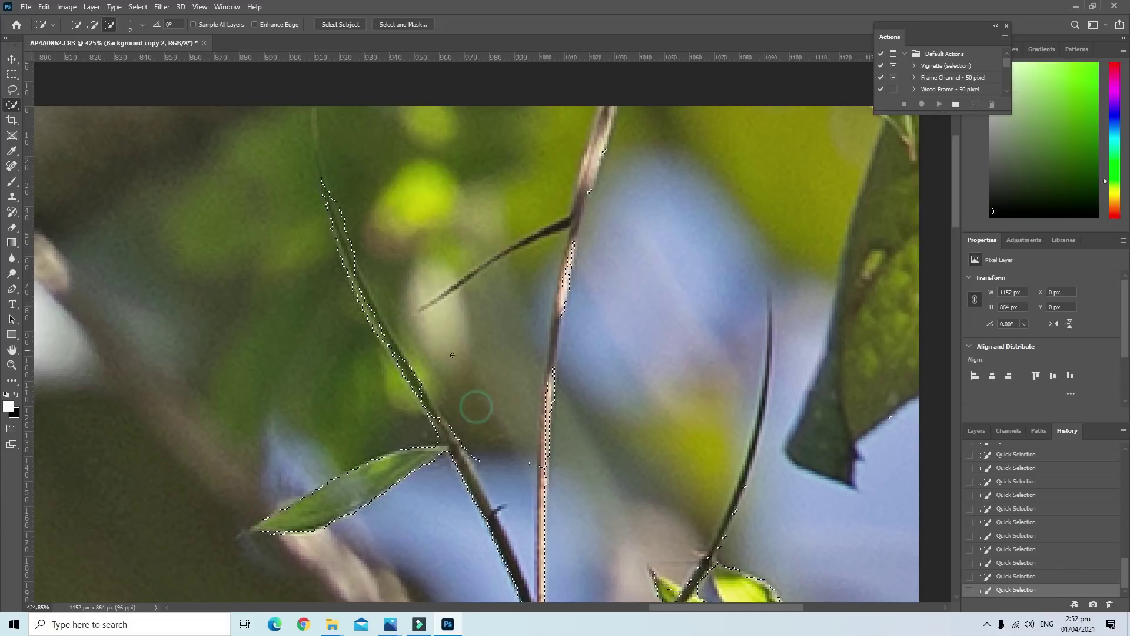
scroll(474, 404, "down", 2)
scroll(354, 265, "up", 2)
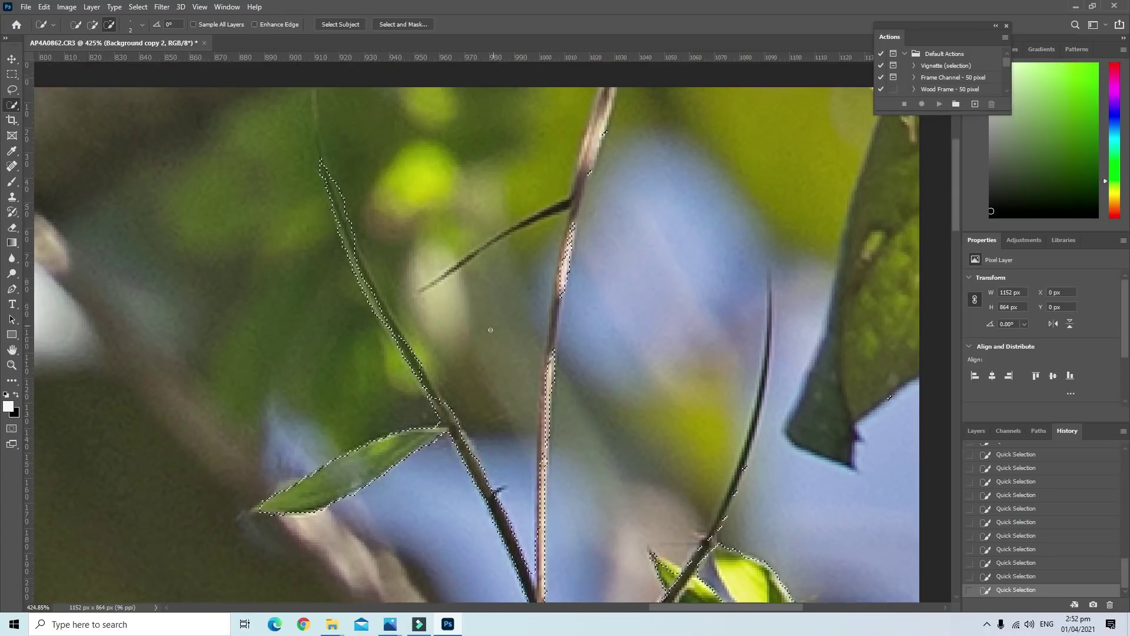
Add the upper stem, its junction and the thin right twig to the selection
left_click(92, 26)
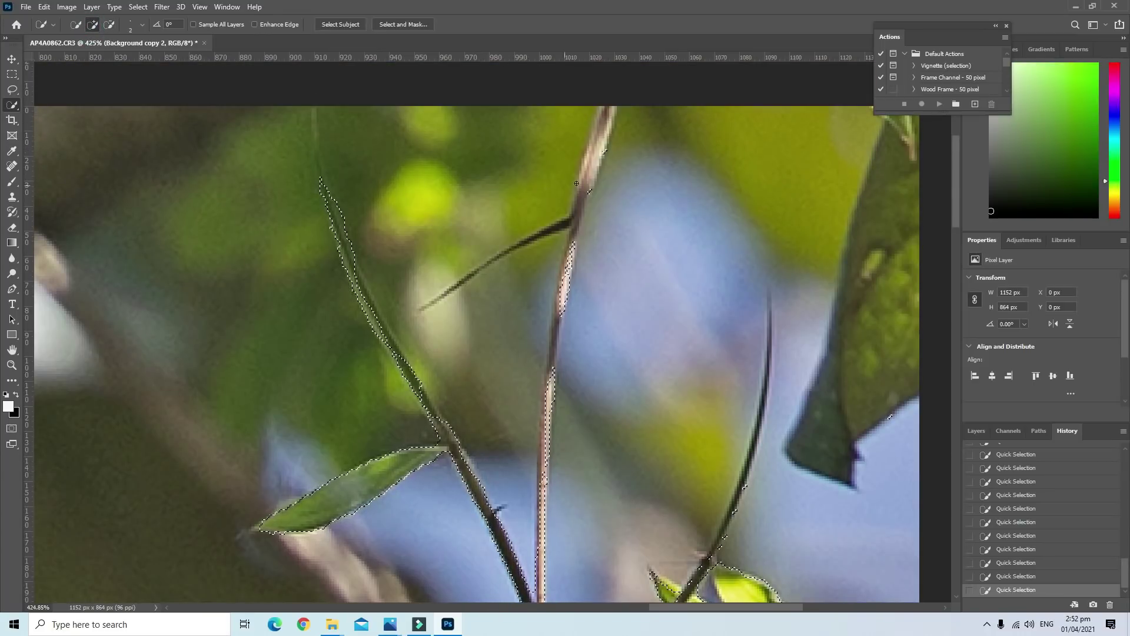
left_click_drag(590, 174, 610, 111)
left_click_drag(598, 119, 597, 132)
left_click_drag(575, 203, 574, 238)
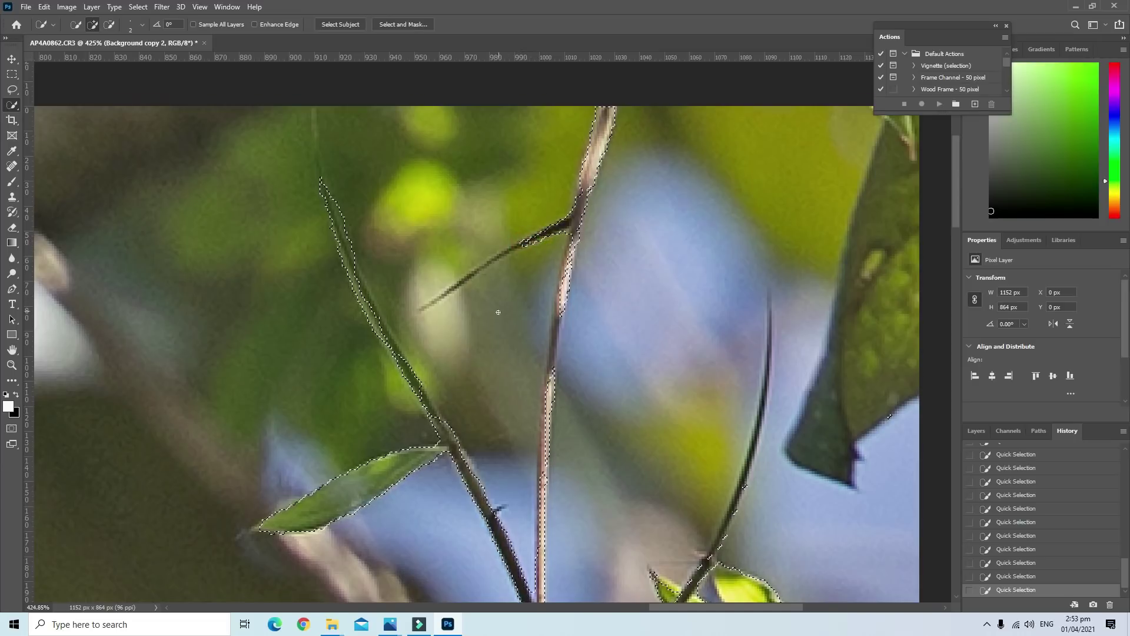
scroll(497, 311, "down", 2)
left_click_drag(553, 299, 554, 254)
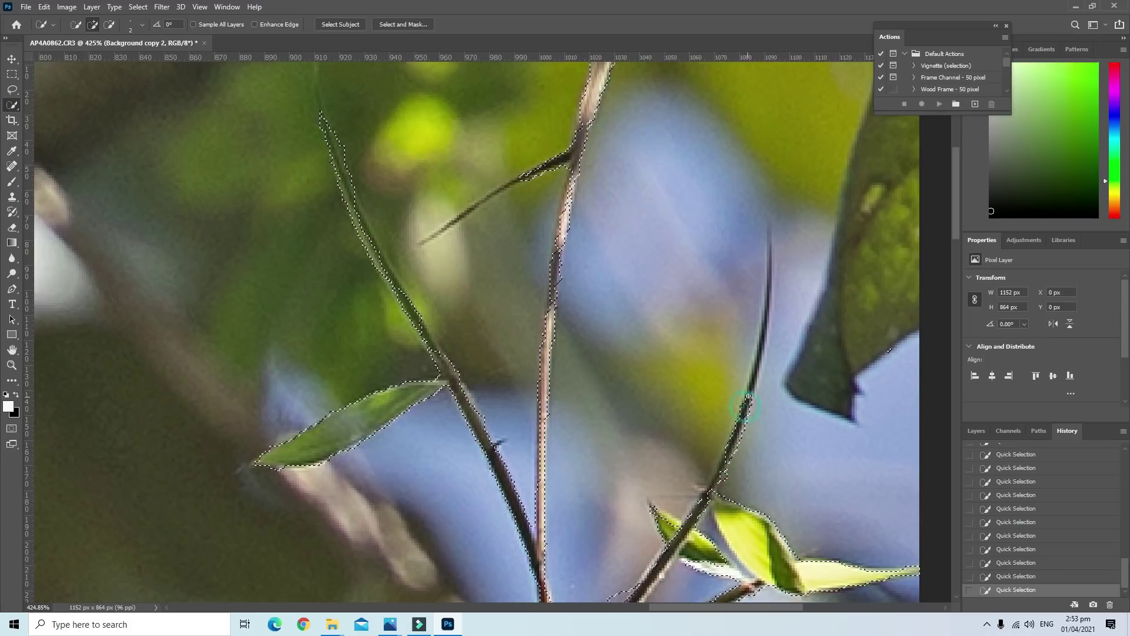
left_click_drag(756, 362, 770, 224)
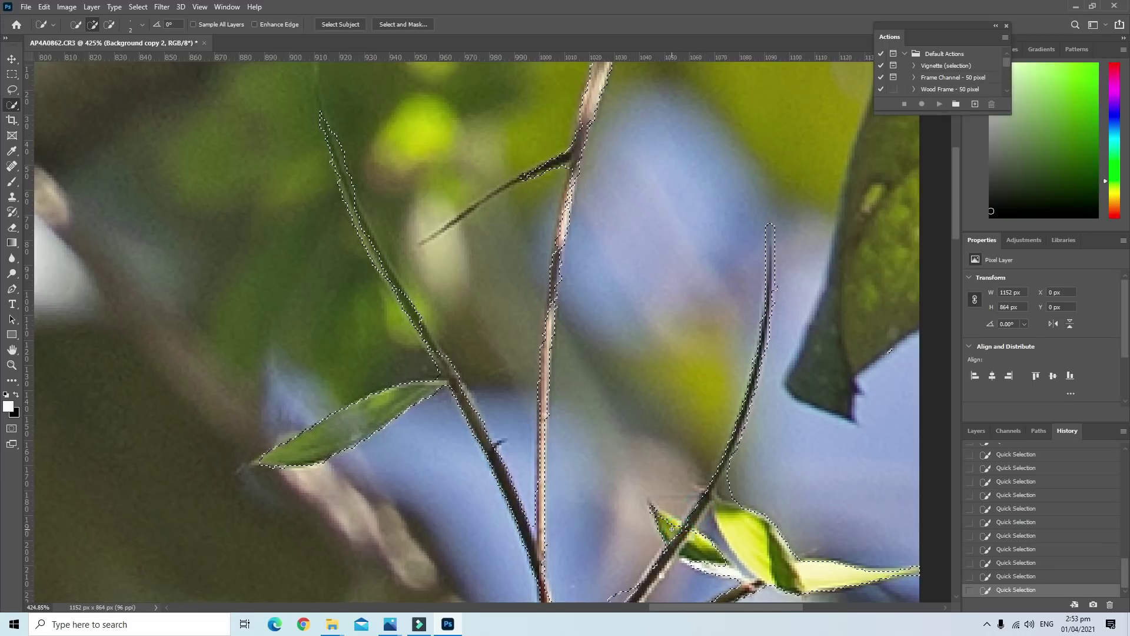
left_click_drag(806, 448, 836, 495)
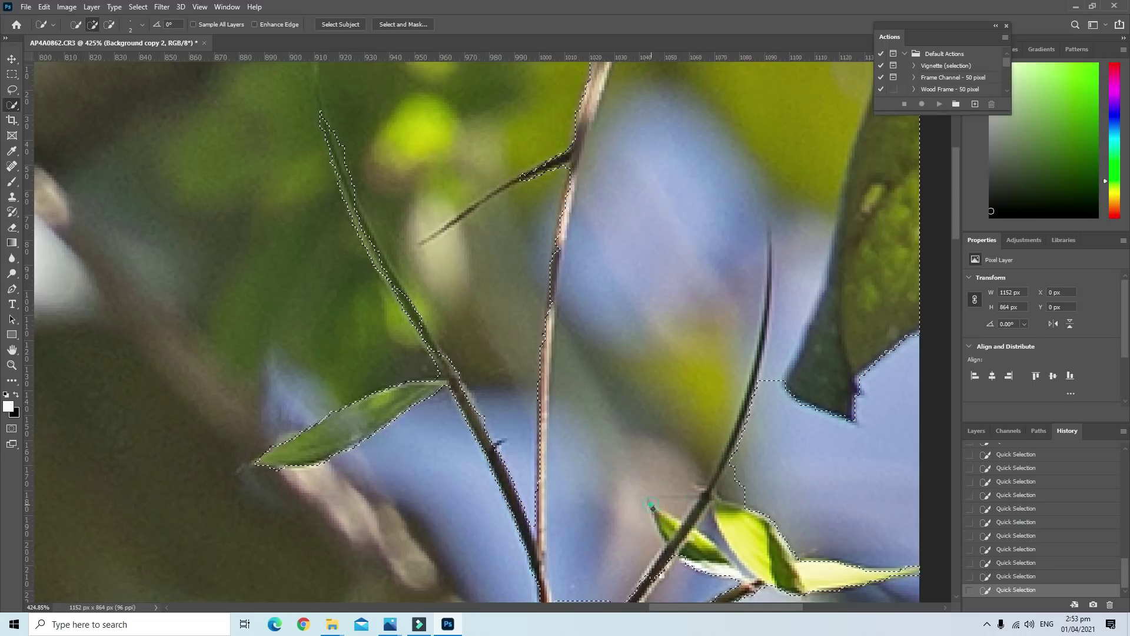
Undo the stray blue background and subtract the stray patch beside the twig junction
left_click(1029, 576)
left_click(1024, 564)
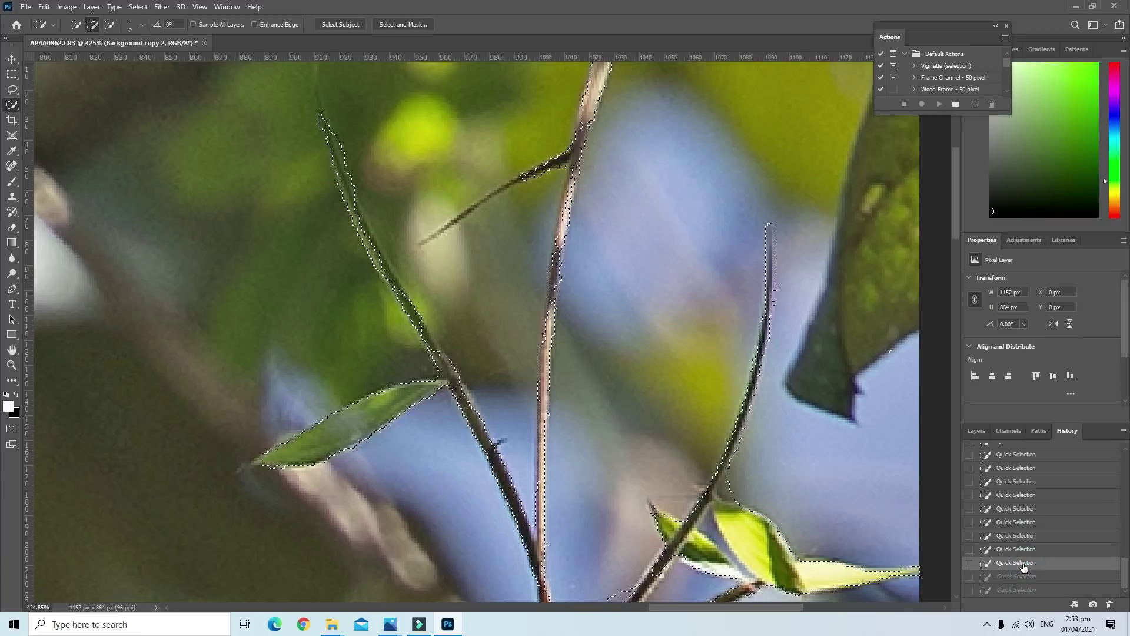
scroll(616, 504, "down", 1)
scroll(615, 503, "down", 1)
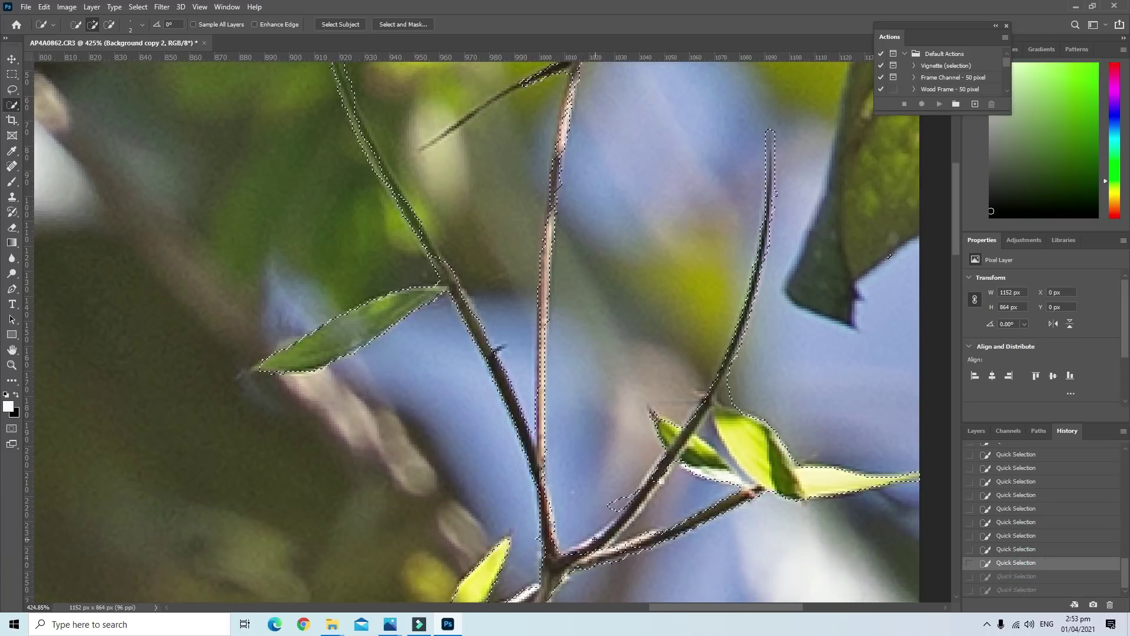
left_click(593, 540)
left_click(592, 542)
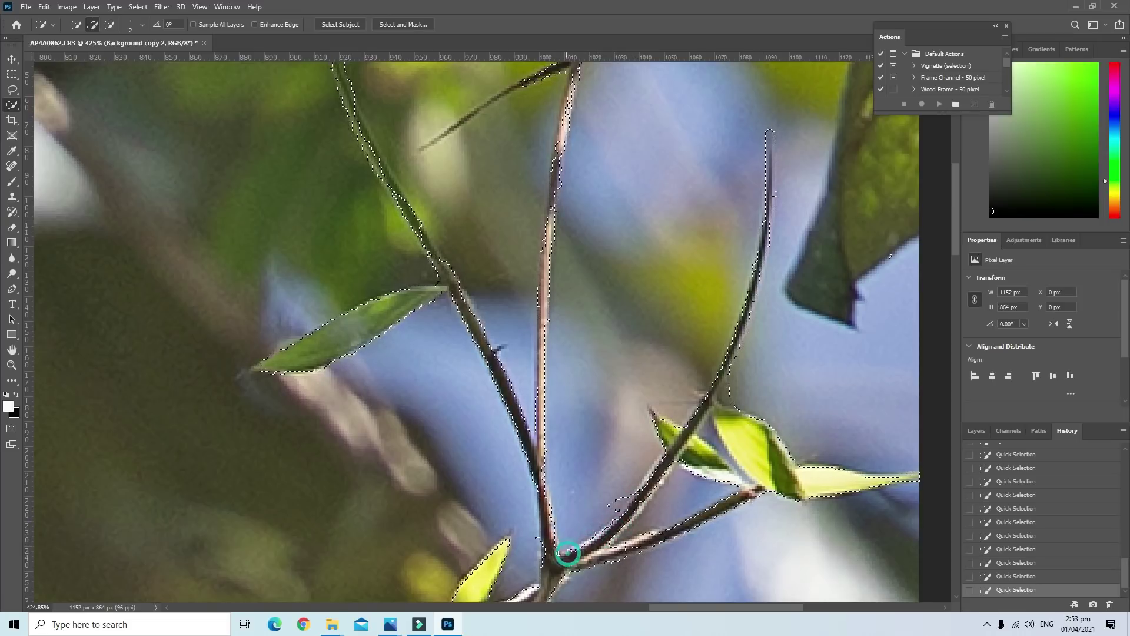
left_click(109, 24)
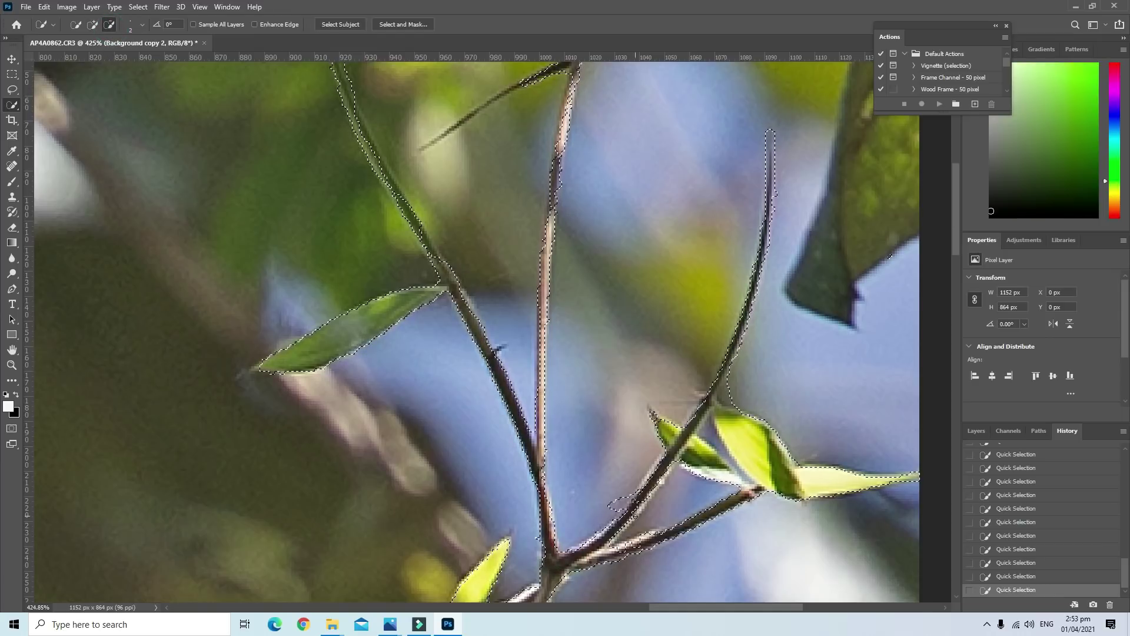
left_click(618, 499)
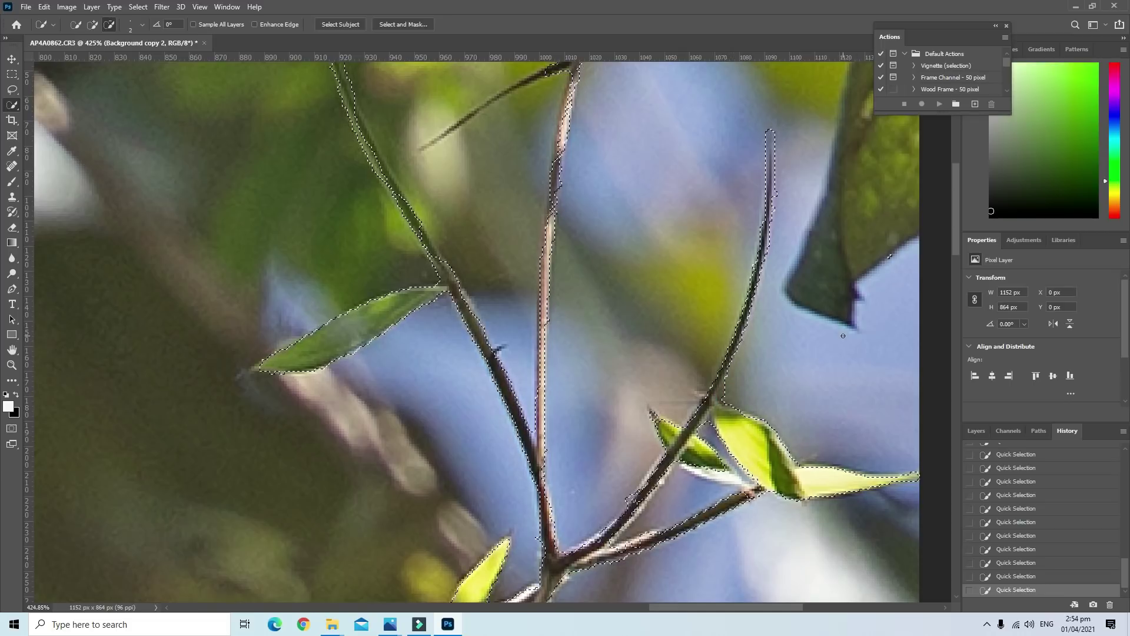
scroll(843, 337, "down", 2)
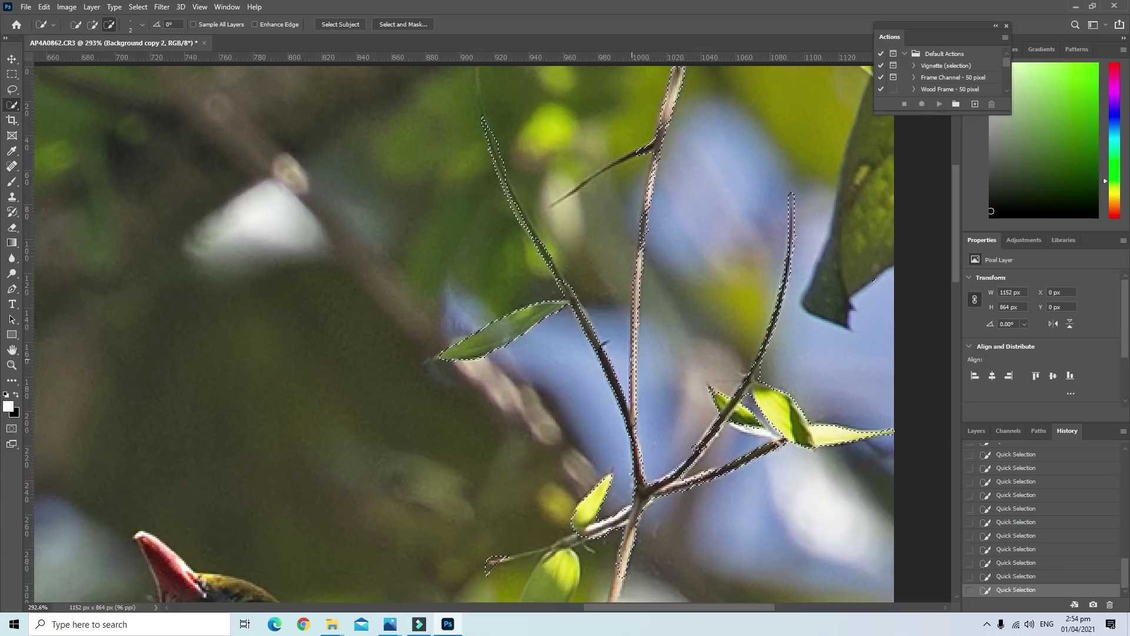
With a tiny brush, paint the selection along the dark stem and the thin twig tip
scroll(651, 52, "up", 2)
scroll(652, 52, "up", 2)
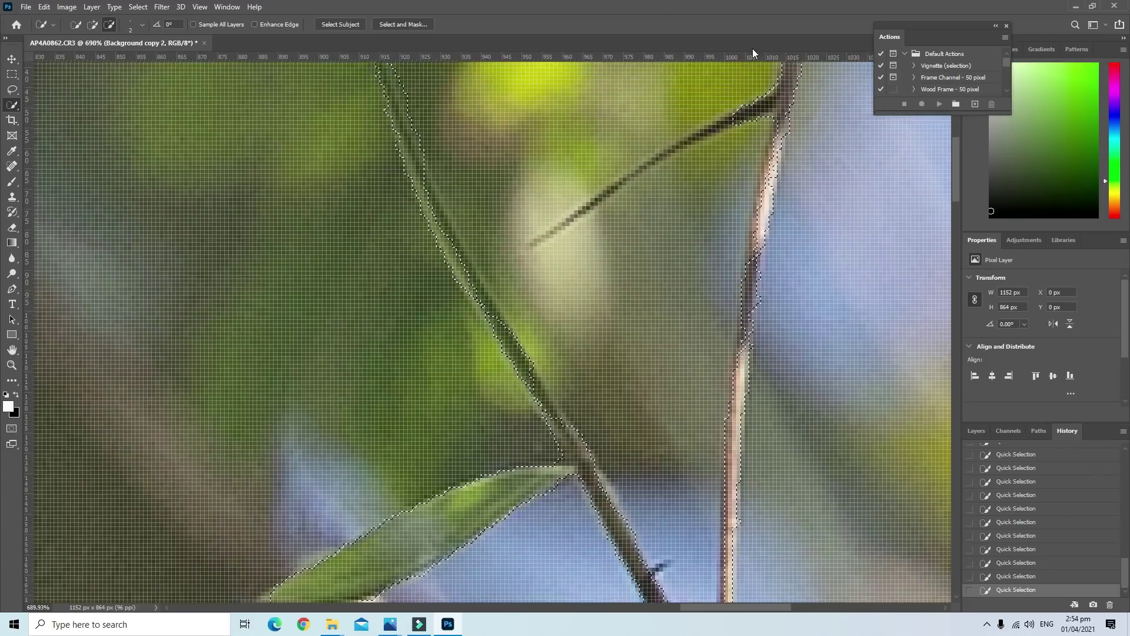
scroll(753, 48, "up", 1)
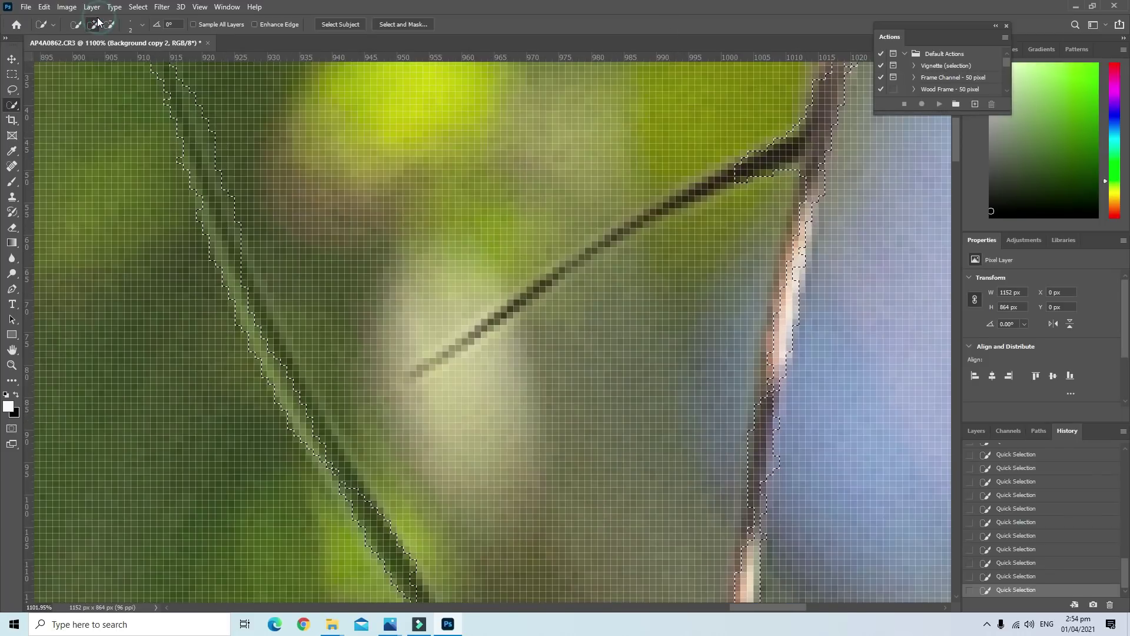
left_click_drag(709, 187, 667, 205)
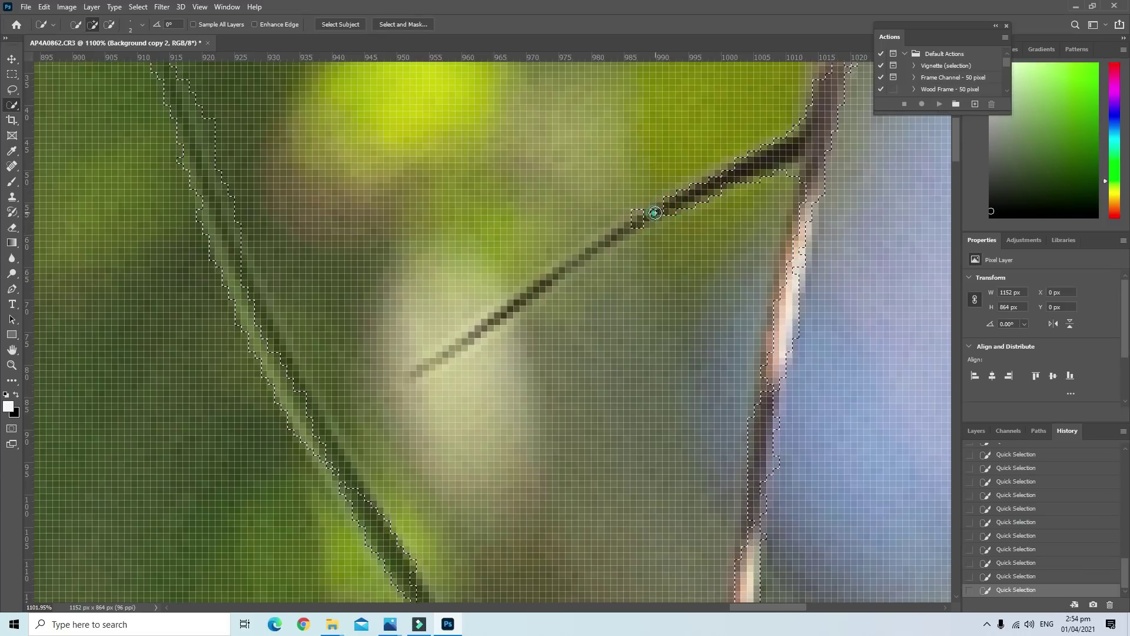
left_click(135, 29)
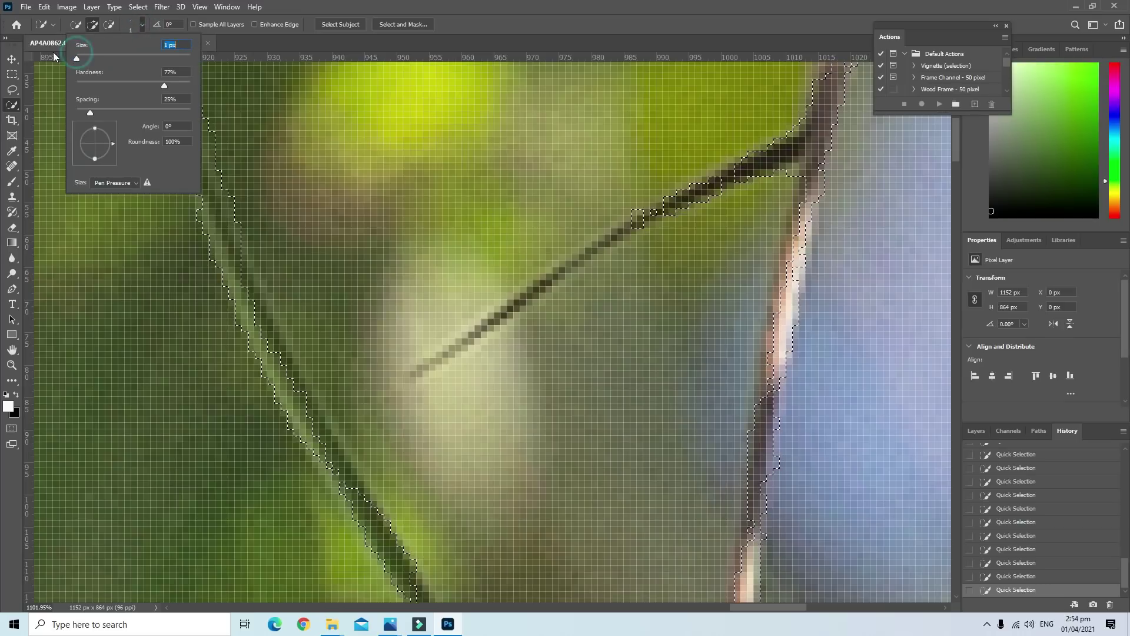
left_click_drag(425, 365, 438, 362)
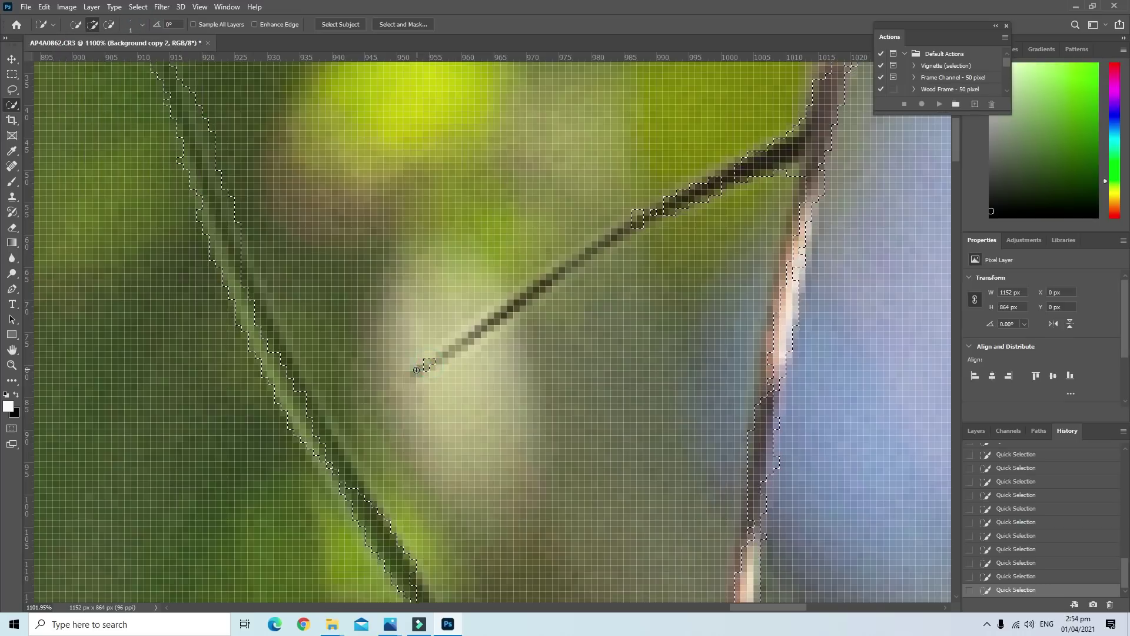
left_click(459, 348)
left_click_drag(467, 340, 489, 325)
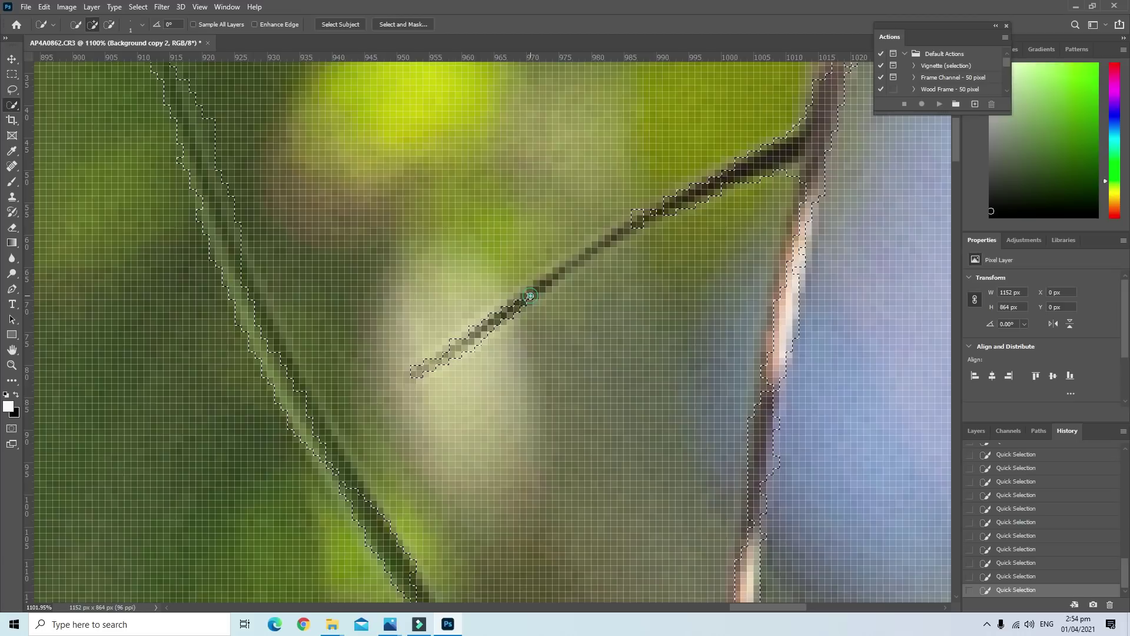
mouse_move(538, 291)
left_mouse_down()
mouse_move(565, 276)
mouse_move(550, 283)
left_mouse_up()
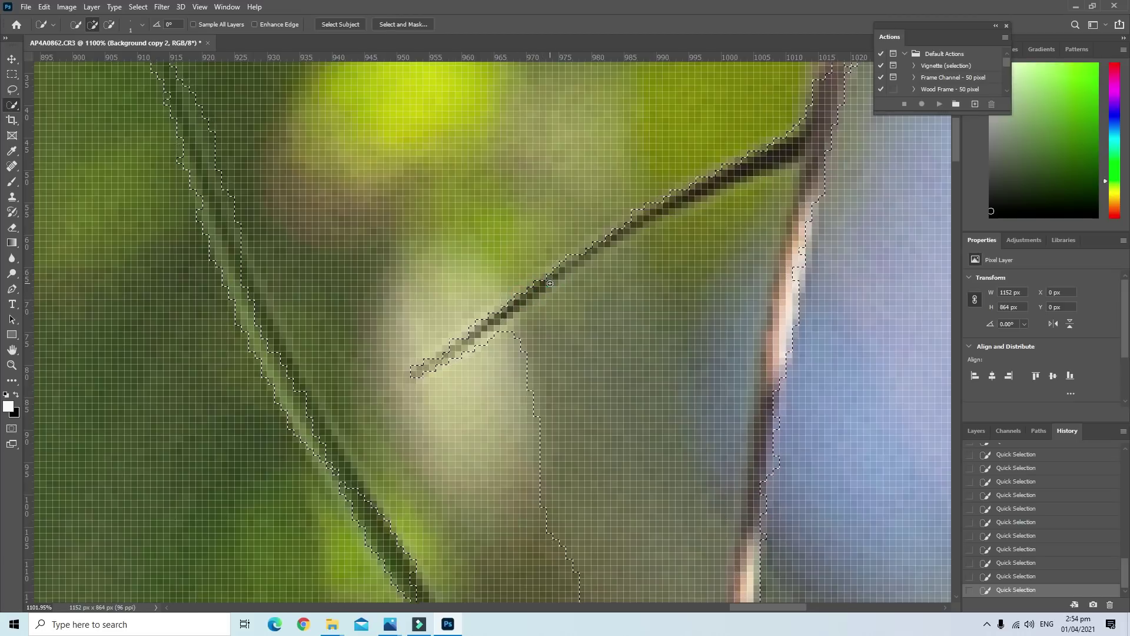
Step back in History and re-trace the remaining twig segment cleanly into the selection
left_click(1021, 575)
left_click(1030, 564)
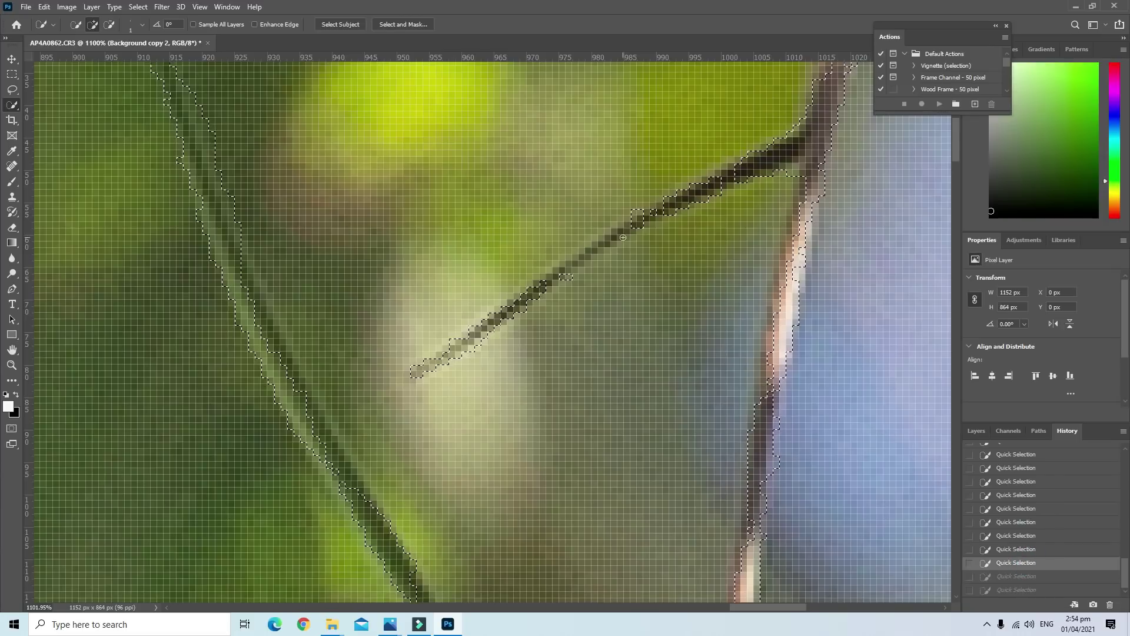
left_click_drag(618, 232, 584, 255)
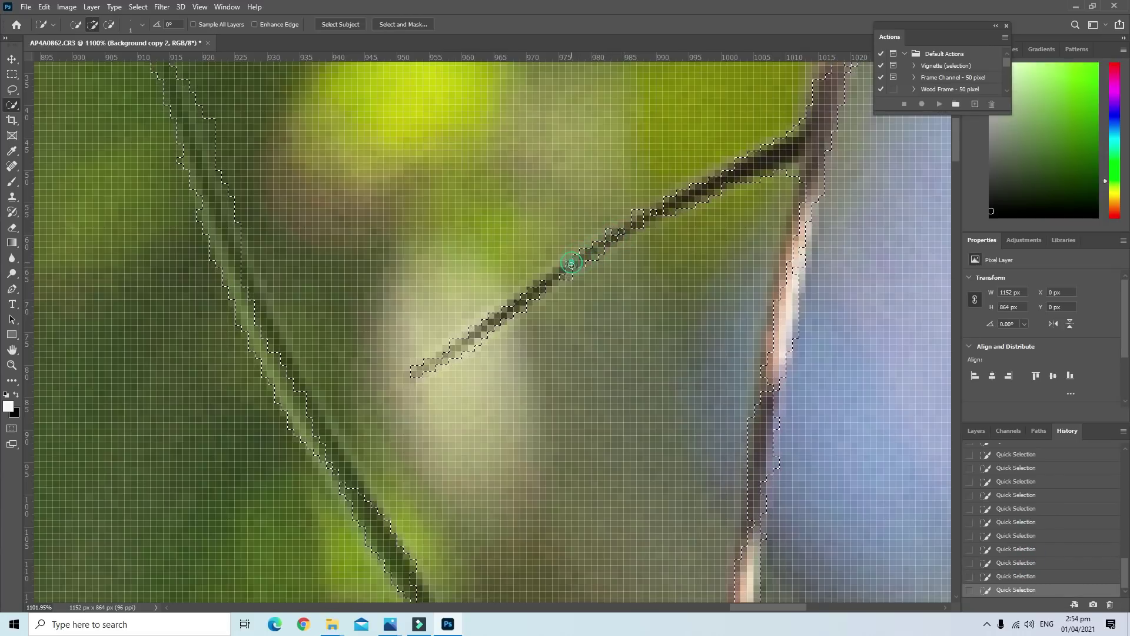
left_click(1054, 579)
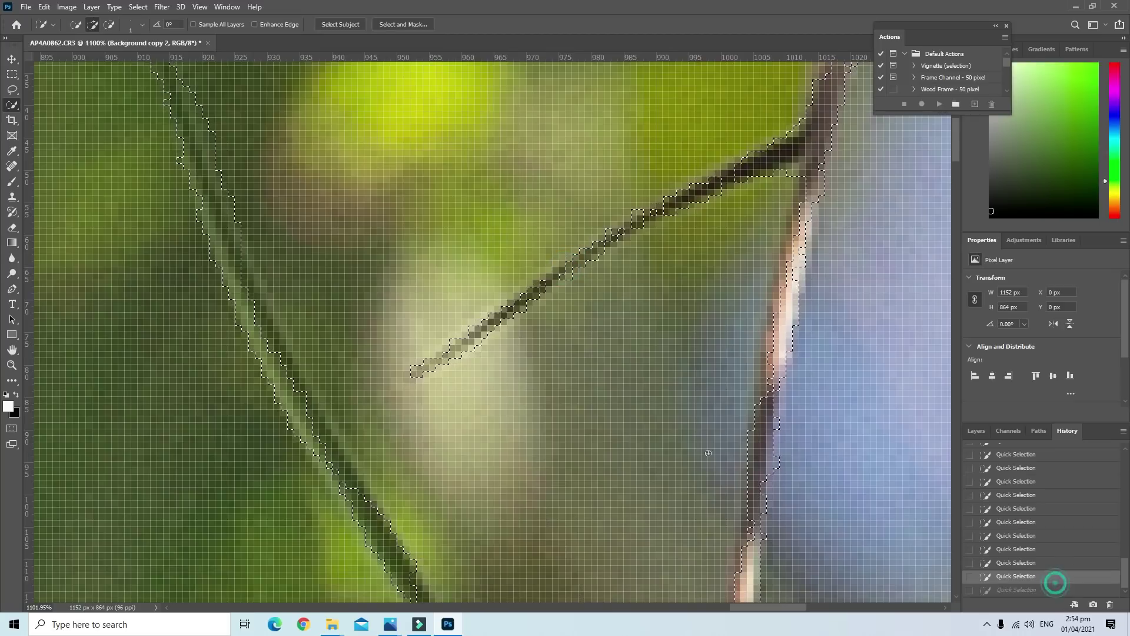
left_click(550, 280)
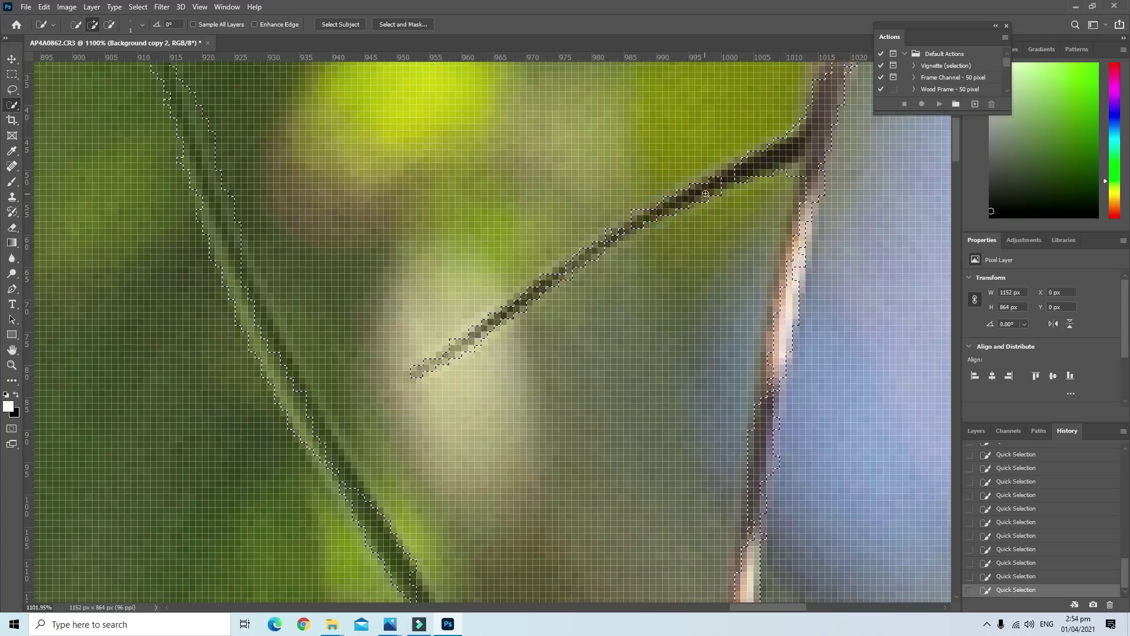
left_click(627, 231)
scroll(475, 361, "down", 3)
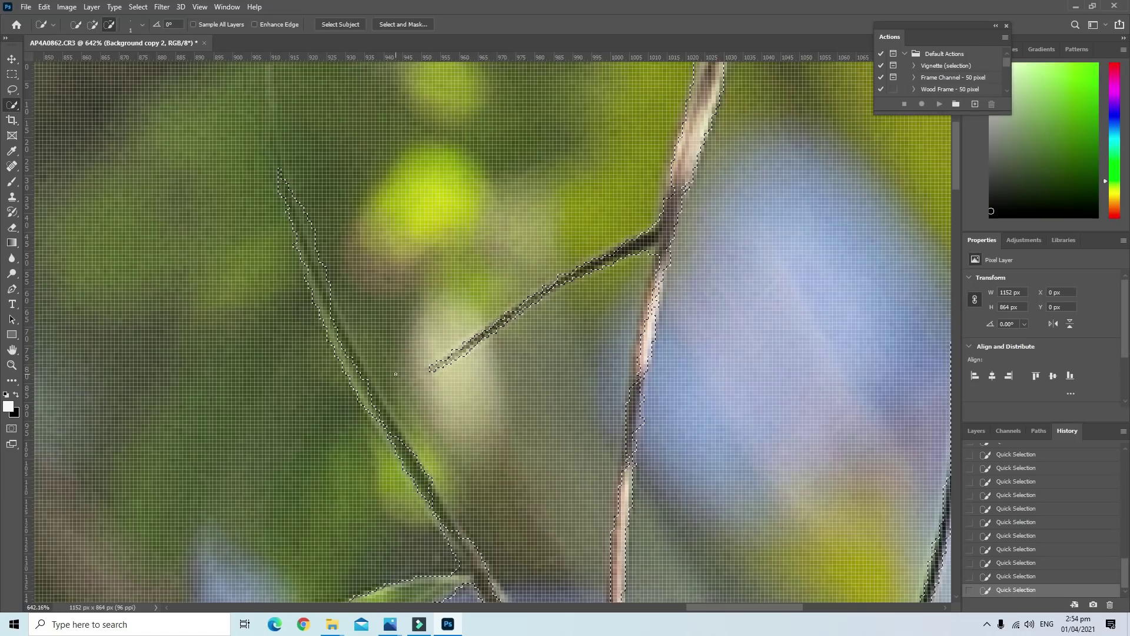
scroll(394, 375, "down", 2)
scroll(395, 374, "down", 2)
scroll(382, 376, "down", 1)
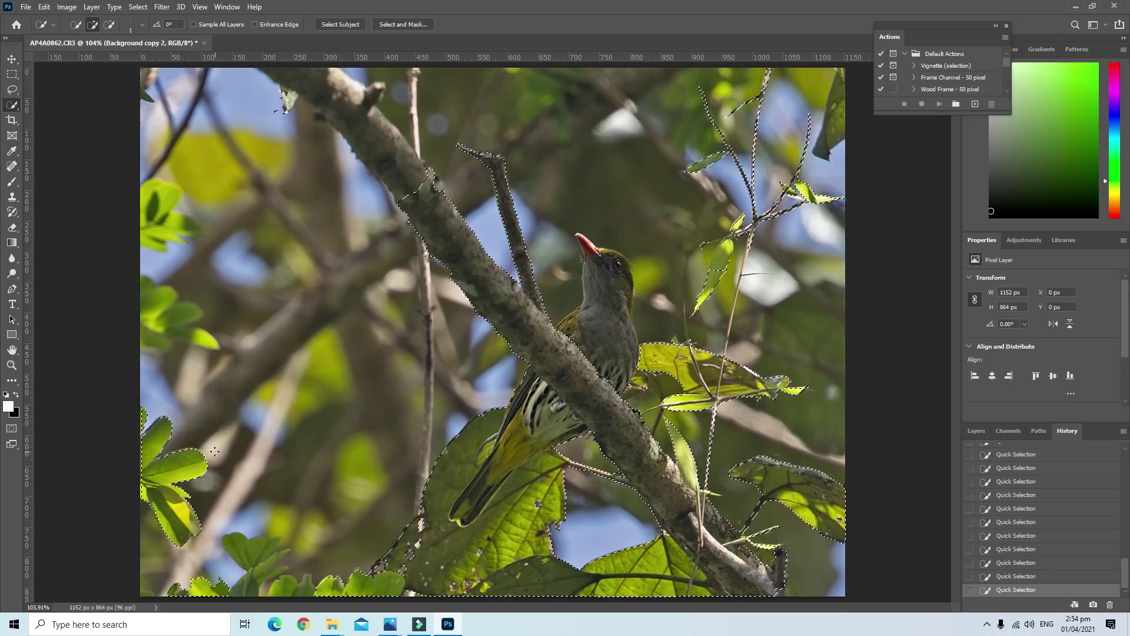
Invert the selection and cut the background out of Background copy 2
left_click(993, 429)
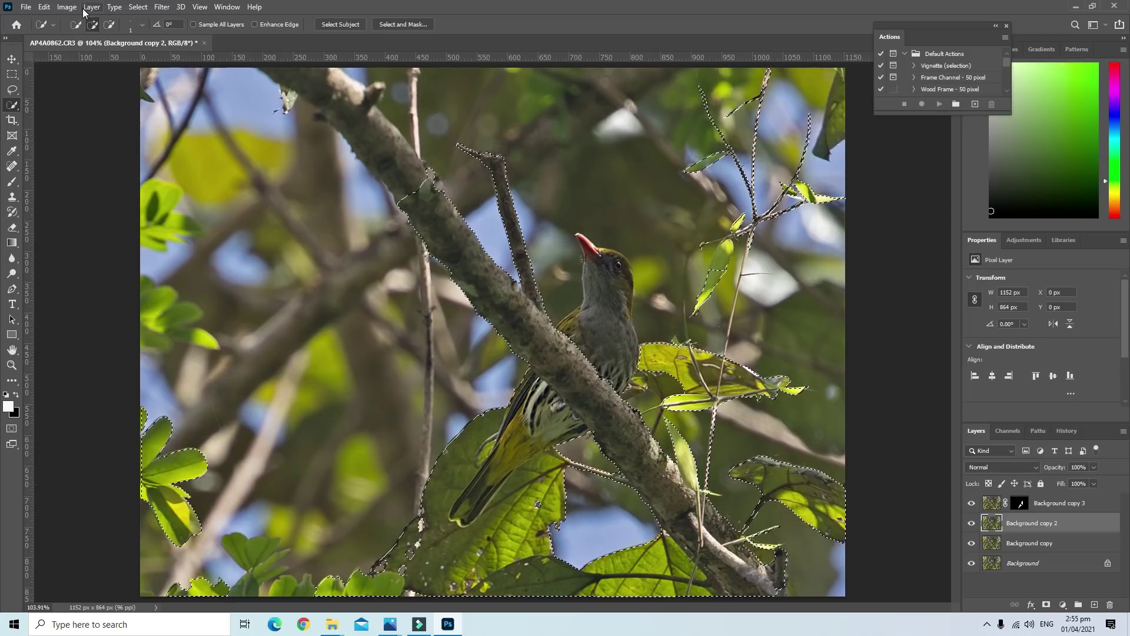
left_click(138, 7)
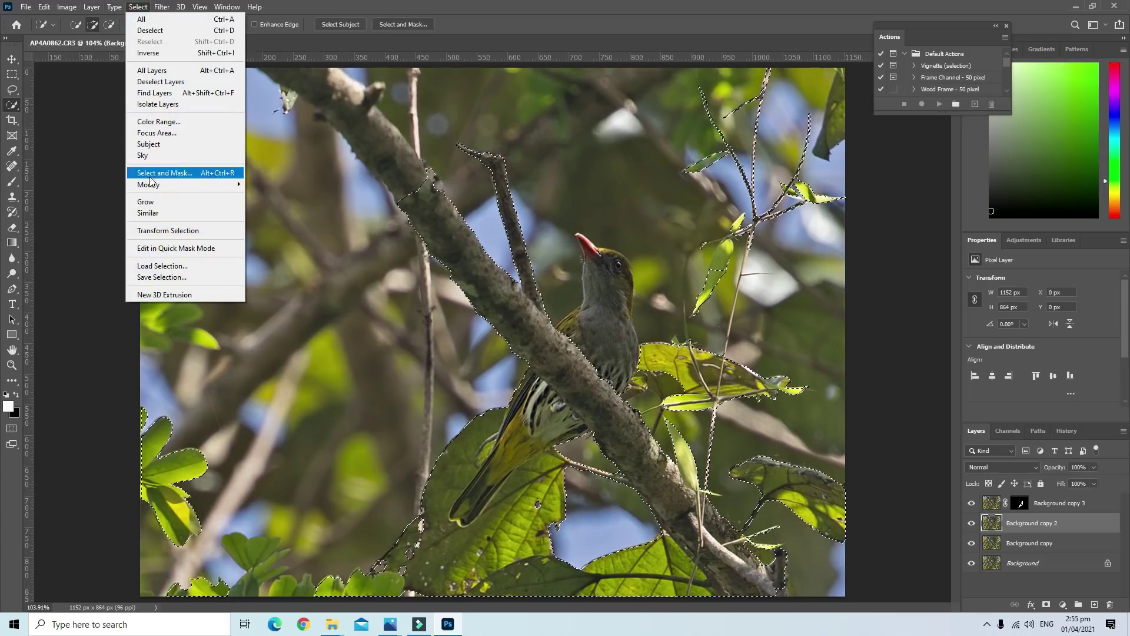
left_click(145, 53)
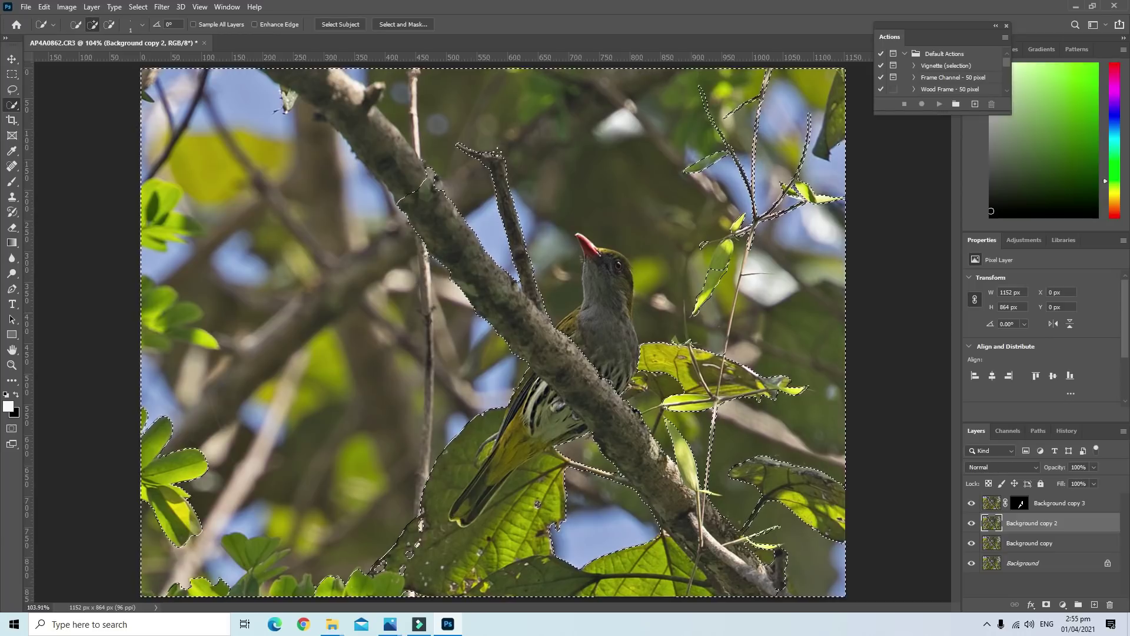
left_click(44, 7)
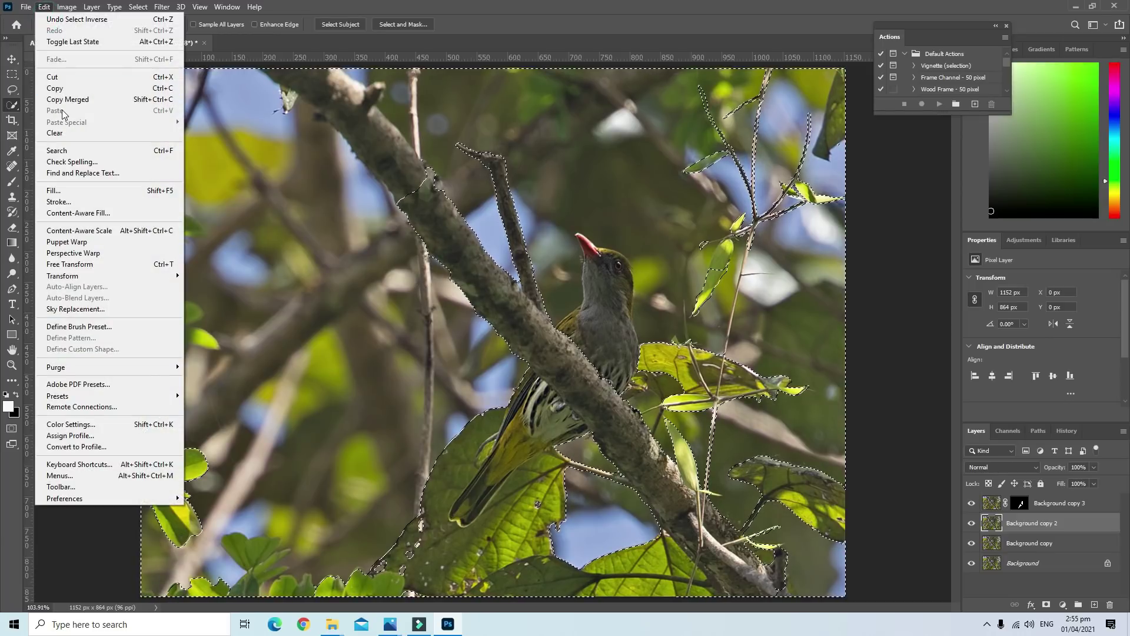
left_click(54, 77)
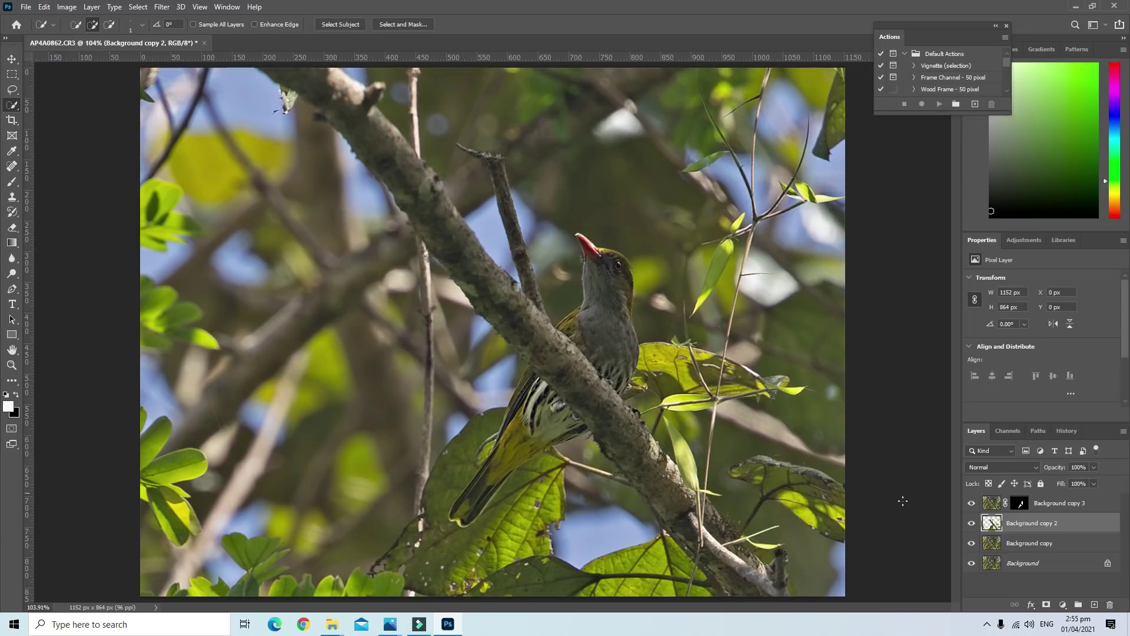
Hide the Background copy and Background layers to show the cut-out over transparency
left_click(972, 502)
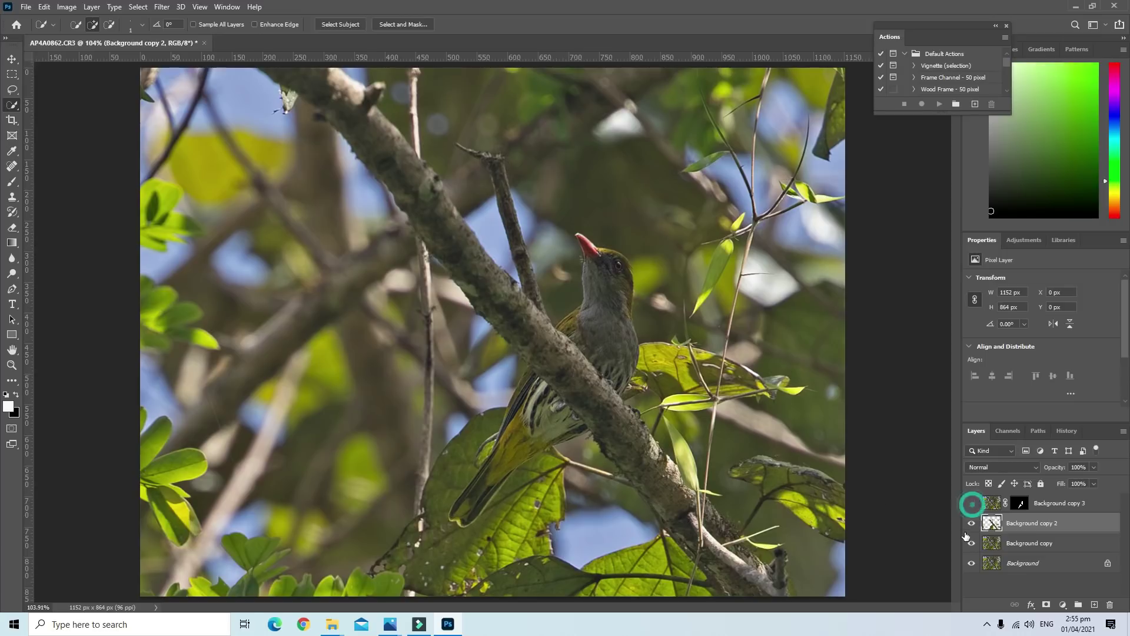
left_click(972, 542)
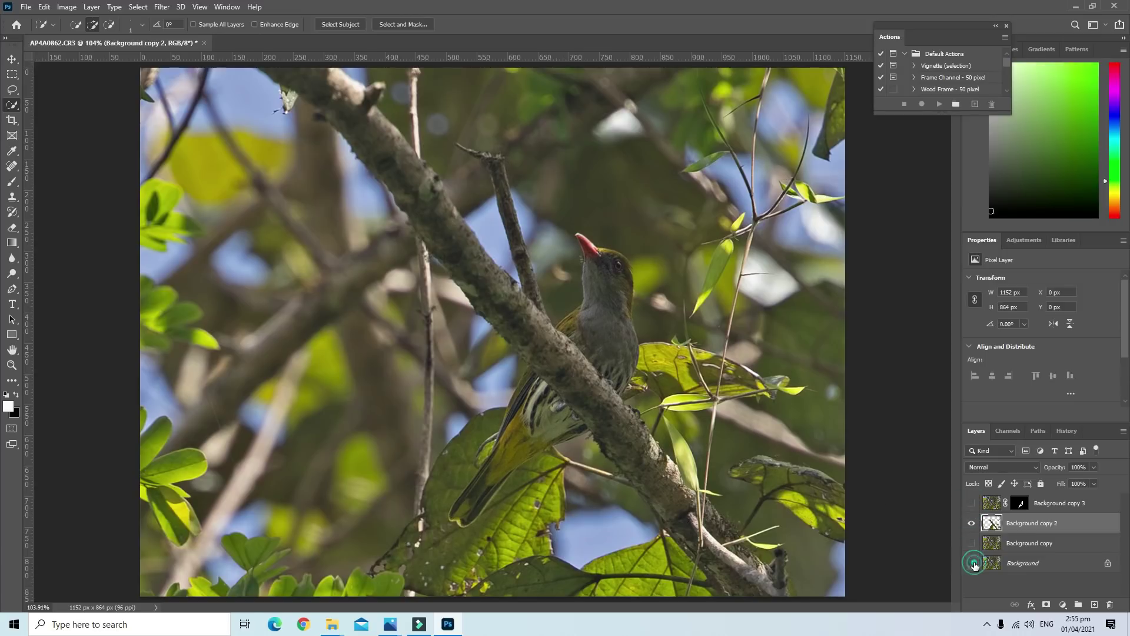
left_click(972, 563)
left_click(972, 503)
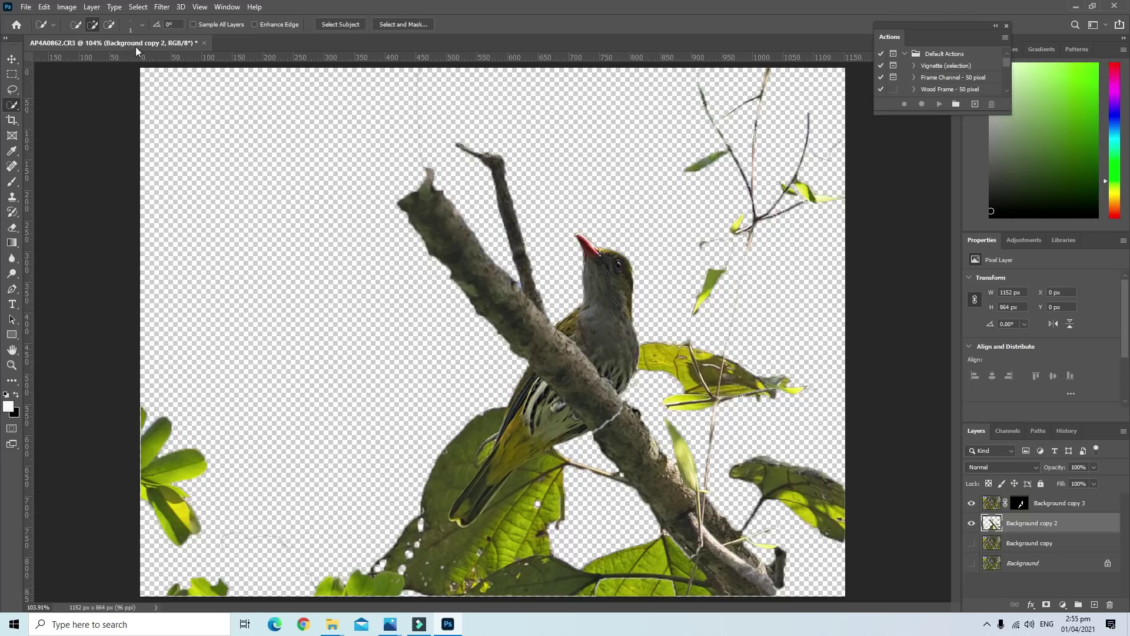
left_click(12, 227)
left_click(85, 24)
Resize the eraser, settling on a 4 px brush
left_click_drag(89, 50, 109, 50)
left_click(412, 140)
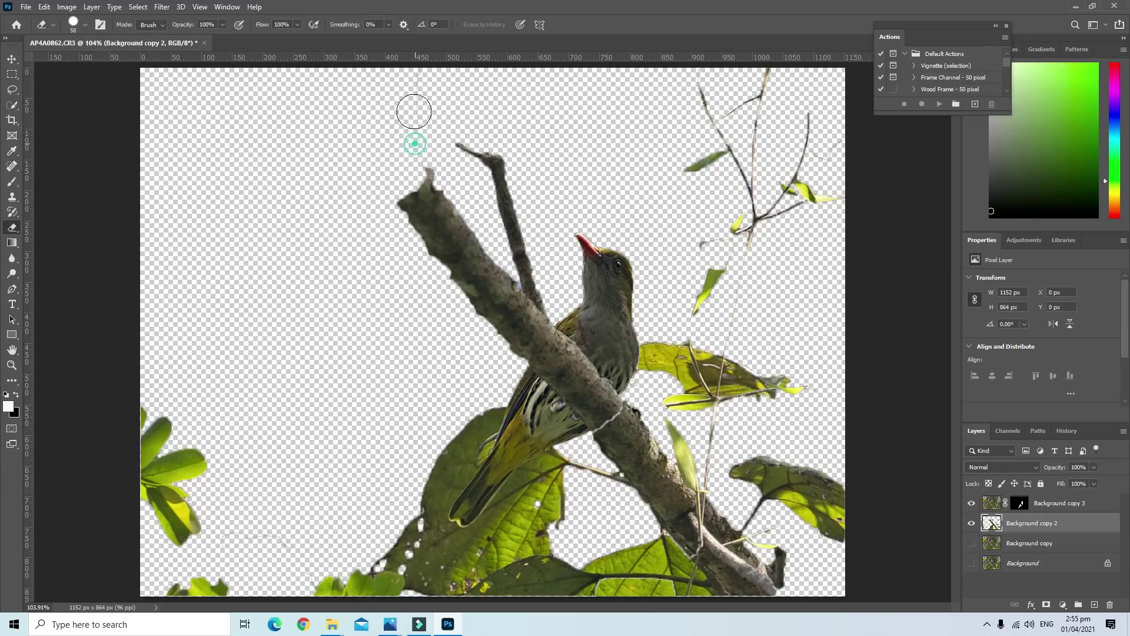
left_click_drag(294, 526, 235, 542)
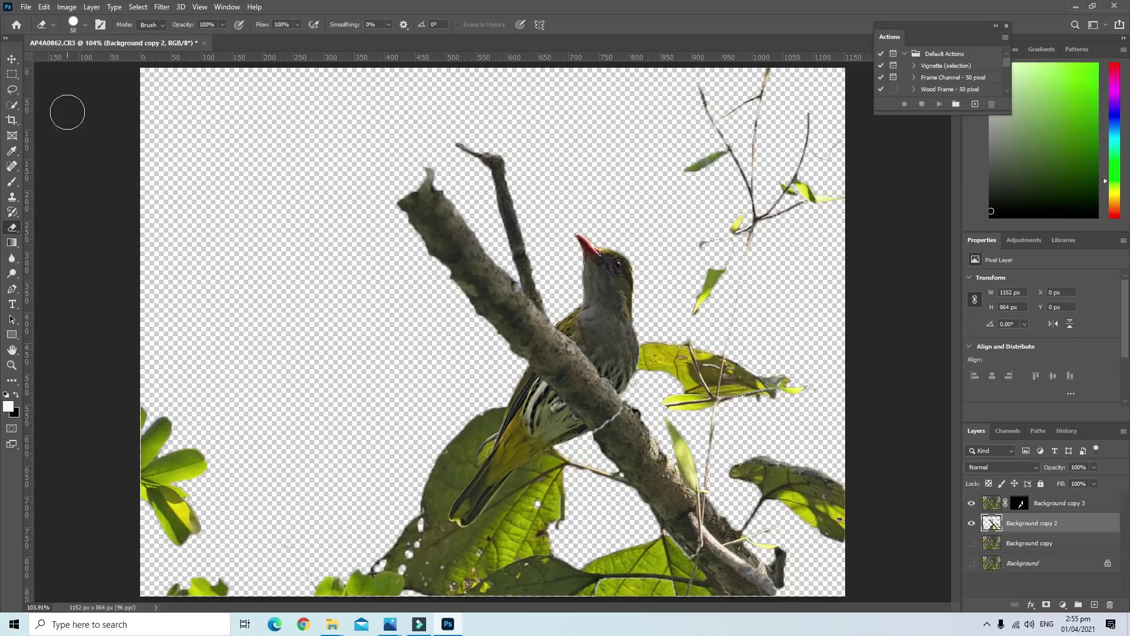
left_click(83, 25)
left_click(70, 58)
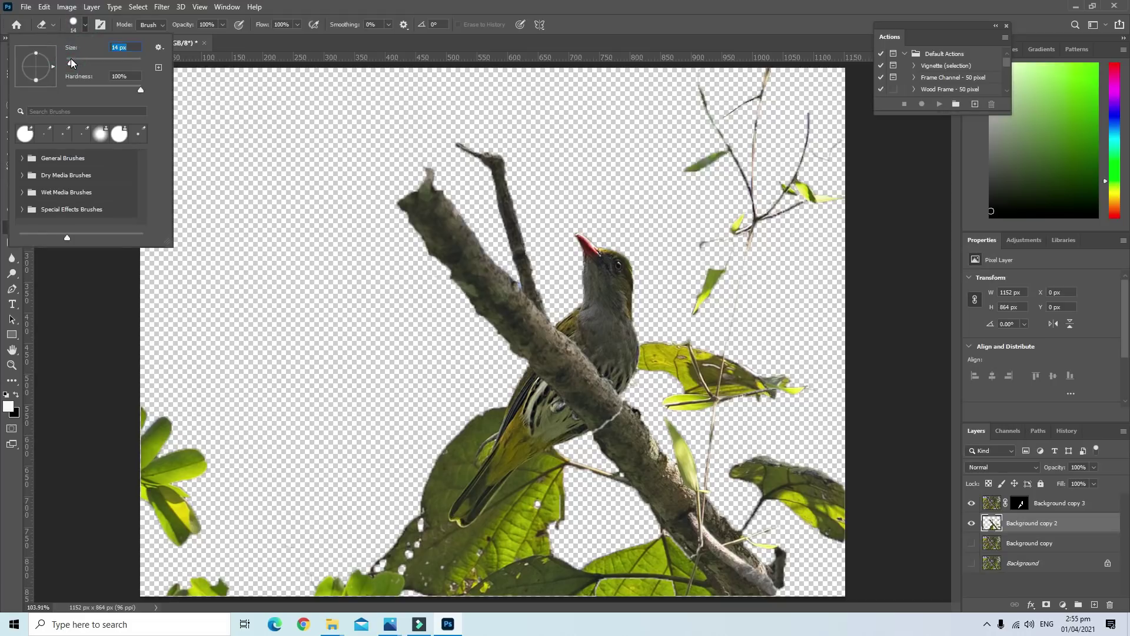
left_click(69, 58)
left_click(67, 63)
left_click(435, 301)
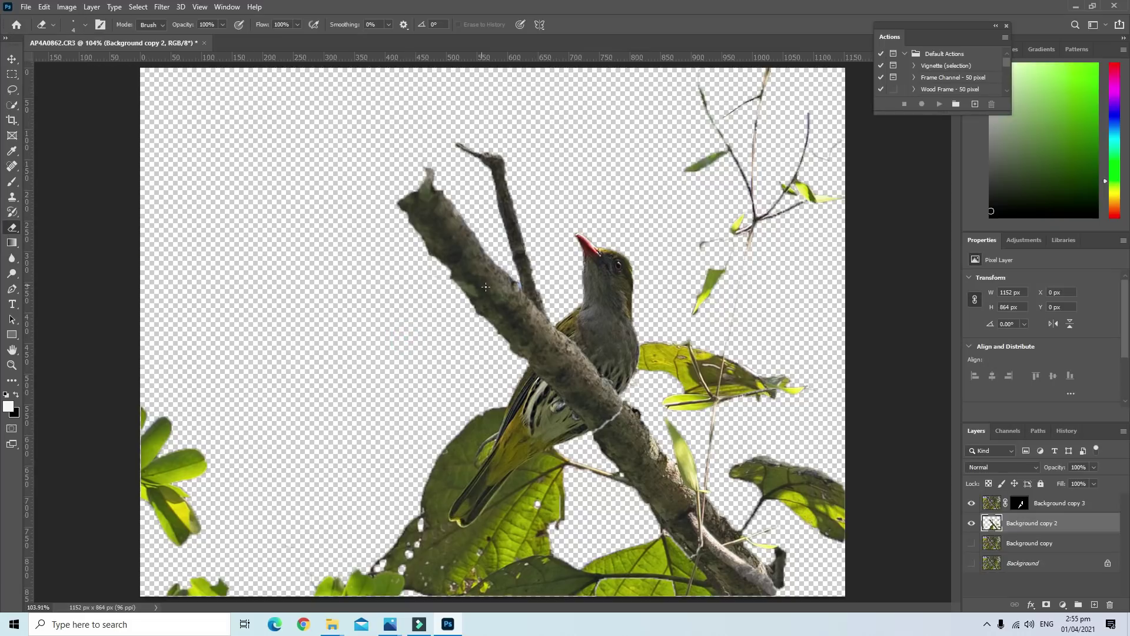
Erase the blue fringe at the branch edge and the dark fringe along the leaf outline and tip
scroll(548, 289, "up", 3)
scroll(536, 297, "up", 3)
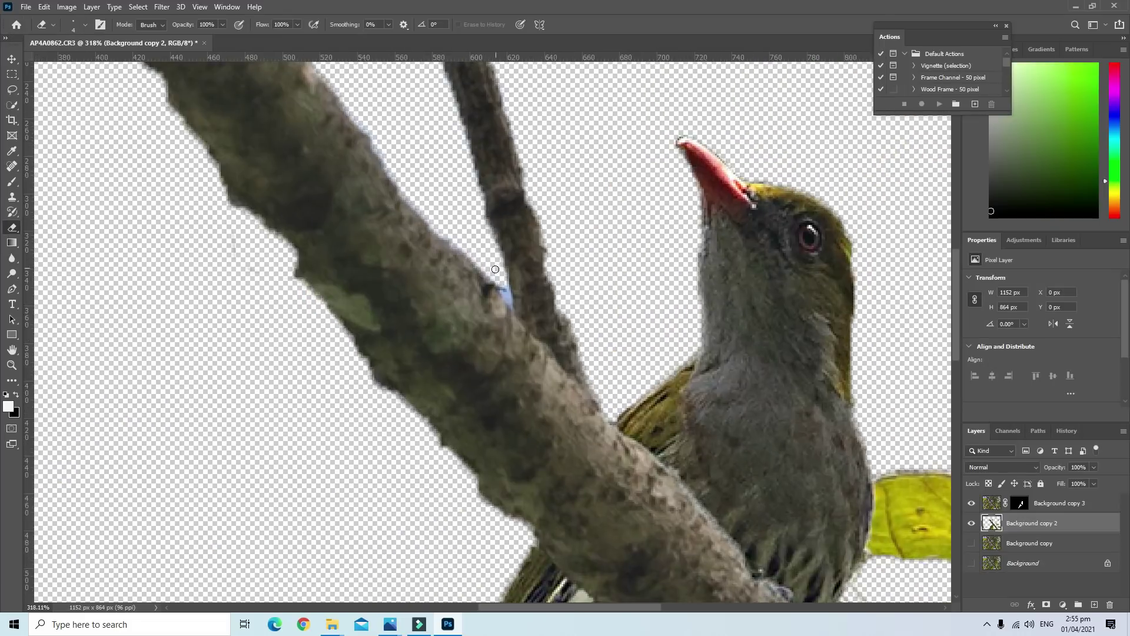
scroll(524, 310, "up", 3)
left_click(516, 318)
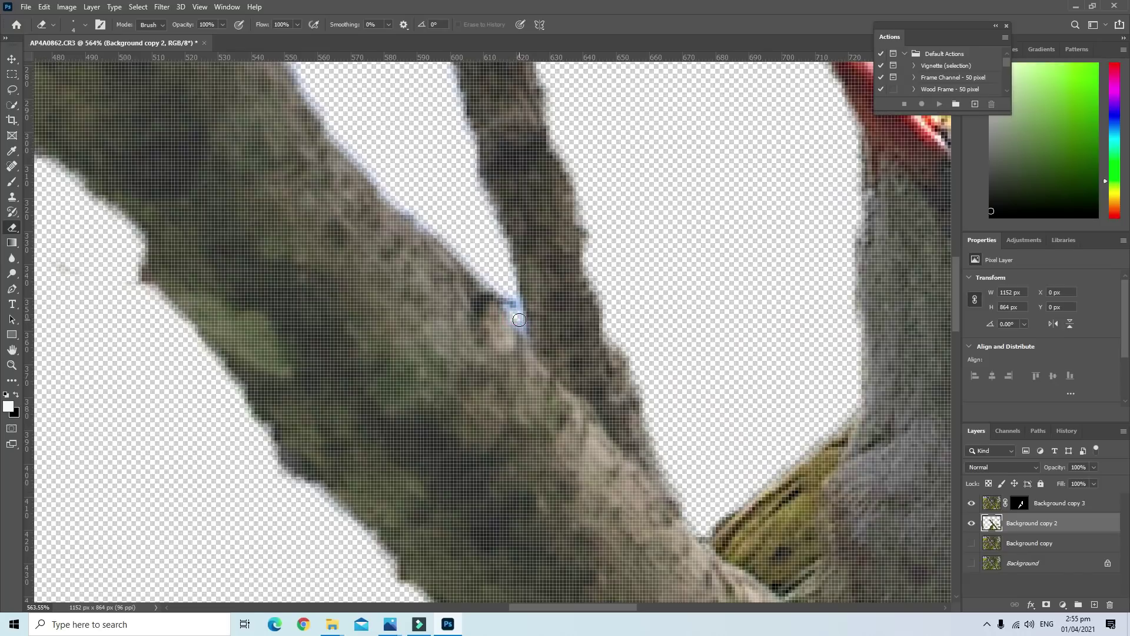
scroll(445, 315, "down", 3)
scroll(297, 357, "down", 2)
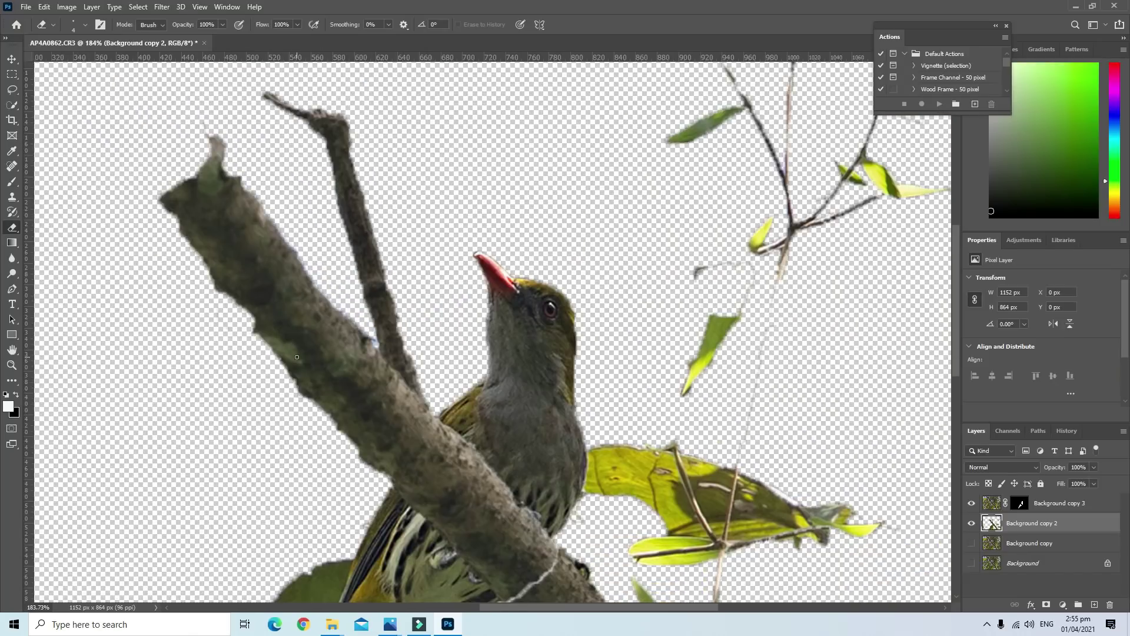
scroll(766, 265, "up", 2)
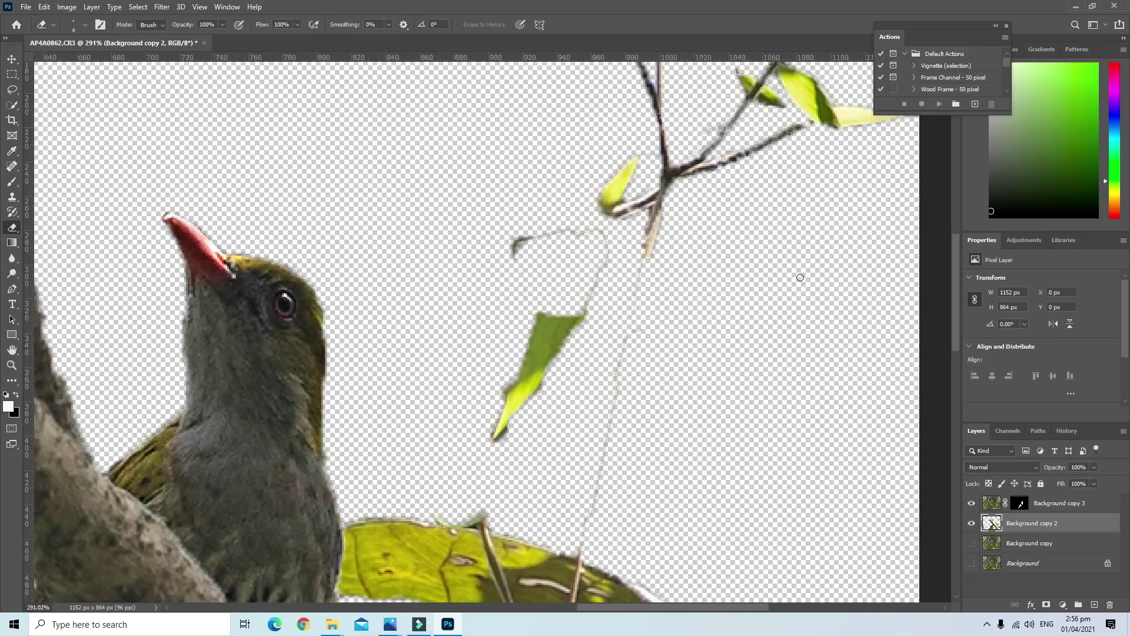
scroll(588, 247, "up", 3)
left_click_drag(467, 213, 443, 233)
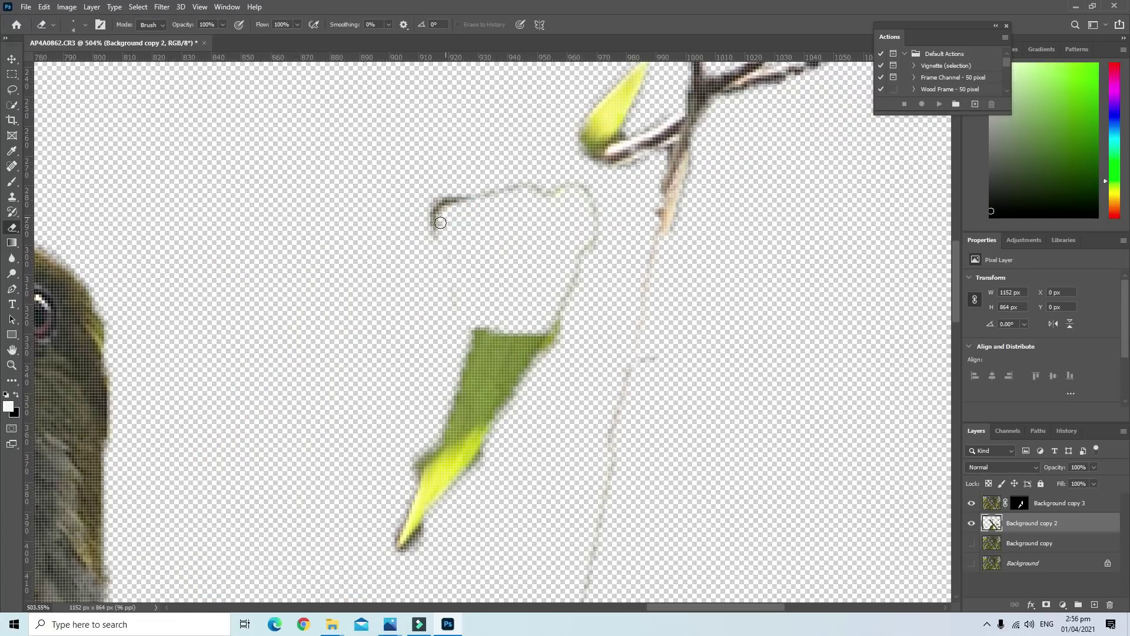
scroll(394, 316, "down", 1)
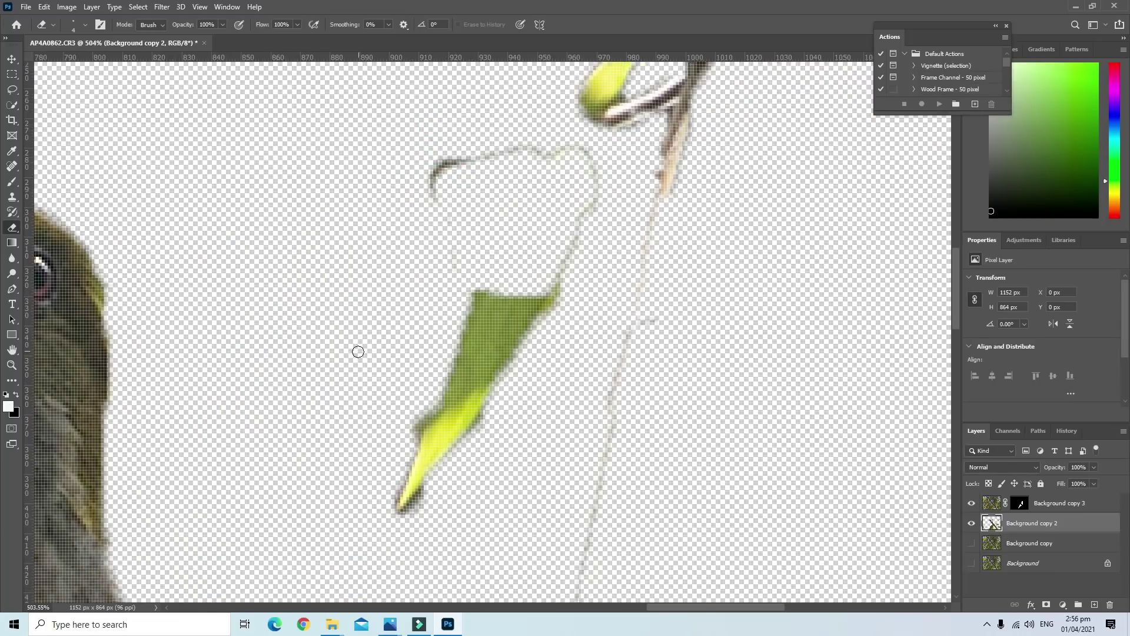
scroll(356, 353, "down", 3)
left_click_drag(443, 376, 394, 443)
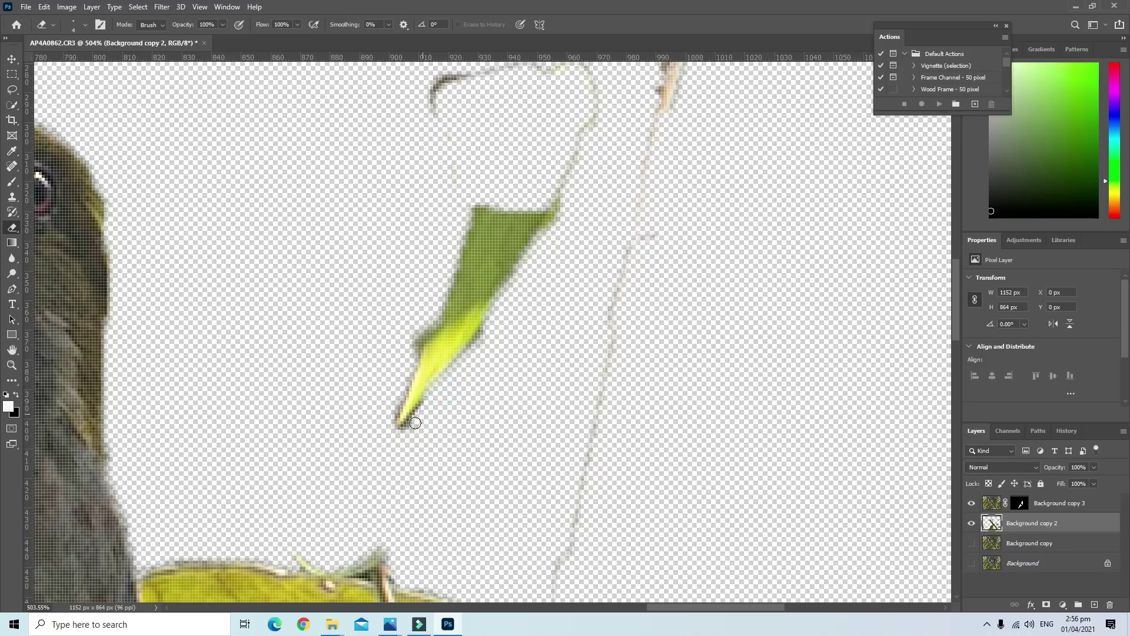
scroll(507, 338, "down", 5)
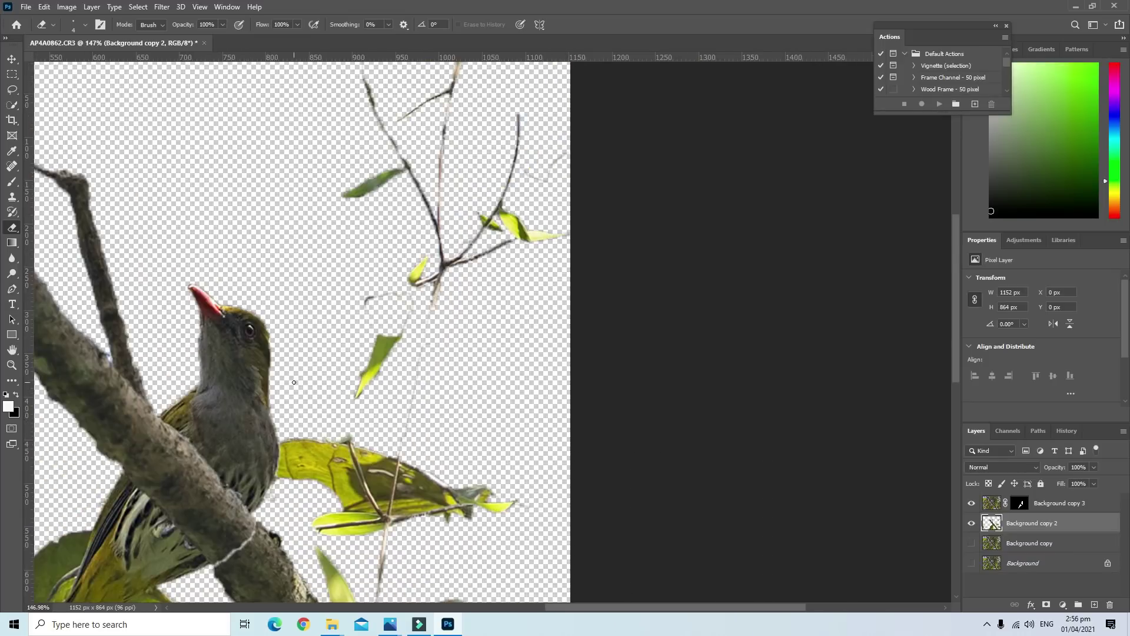
scroll(282, 379, "down", 3)
scroll(638, 438, "down", 2)
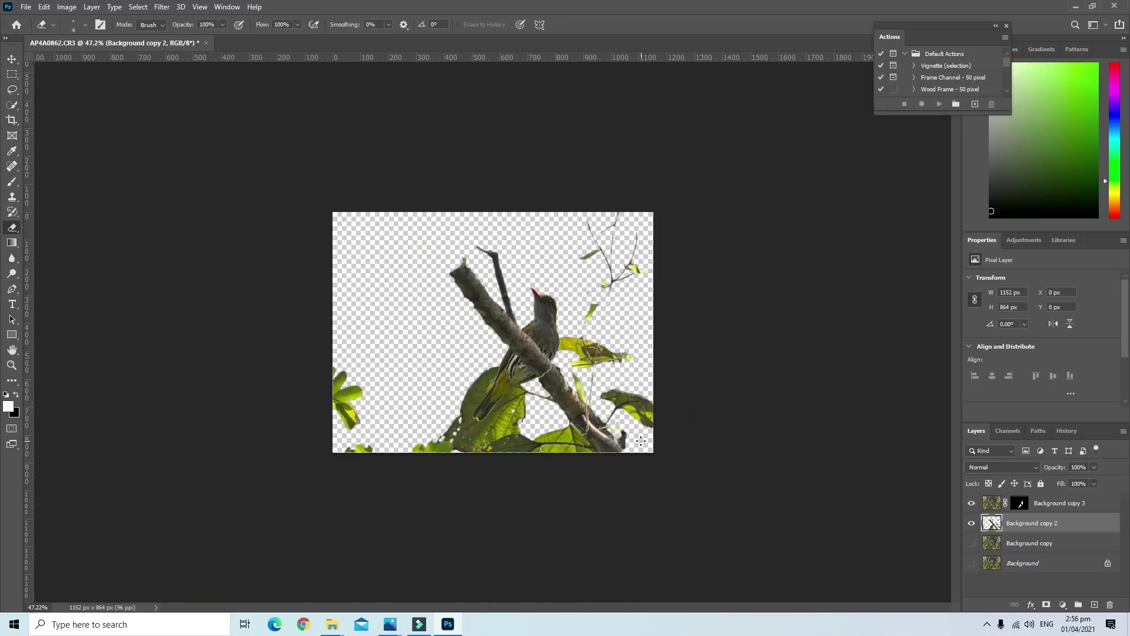
Show all layers and apply a radius 10 Gaussian Blur to Background copy
left_click(971, 543)
left_click(972, 563)
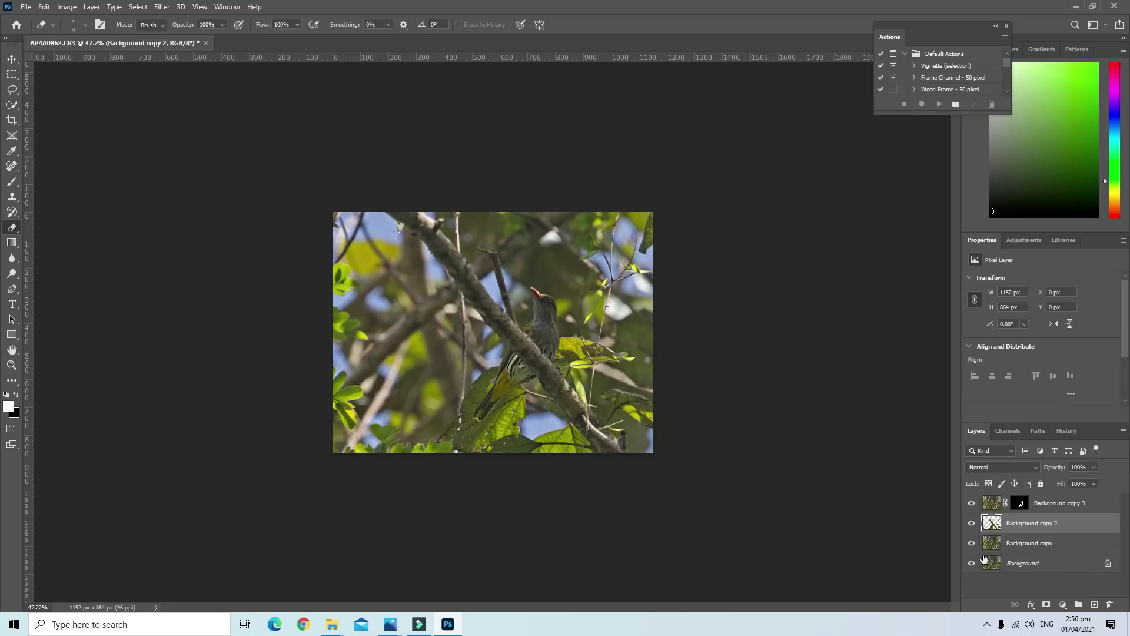
left_click(1022, 542)
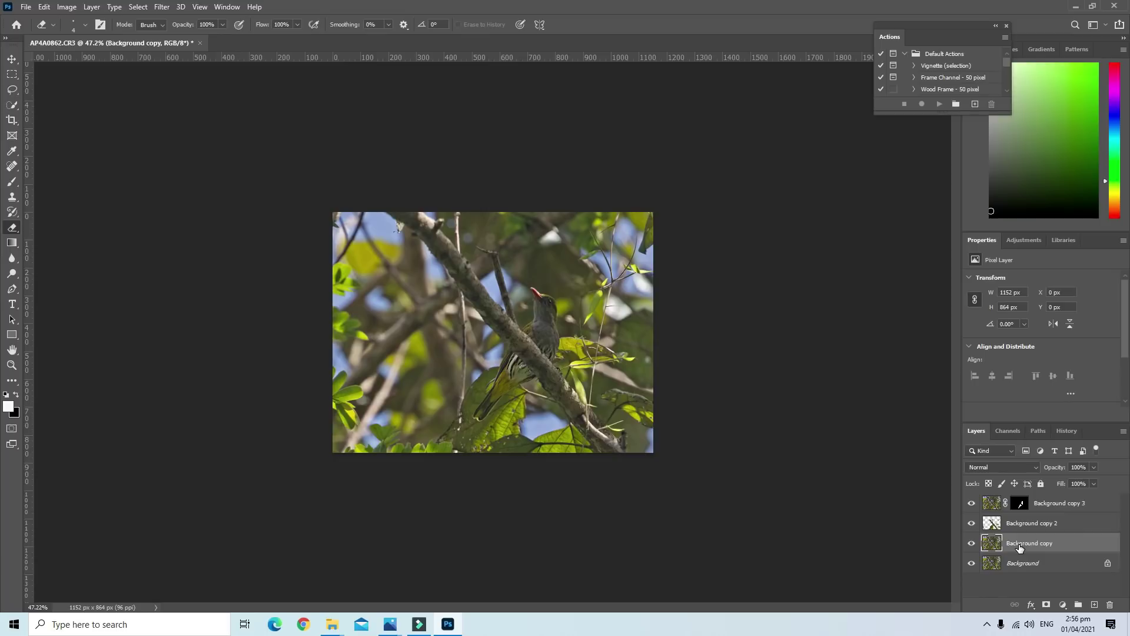
left_click(163, 7)
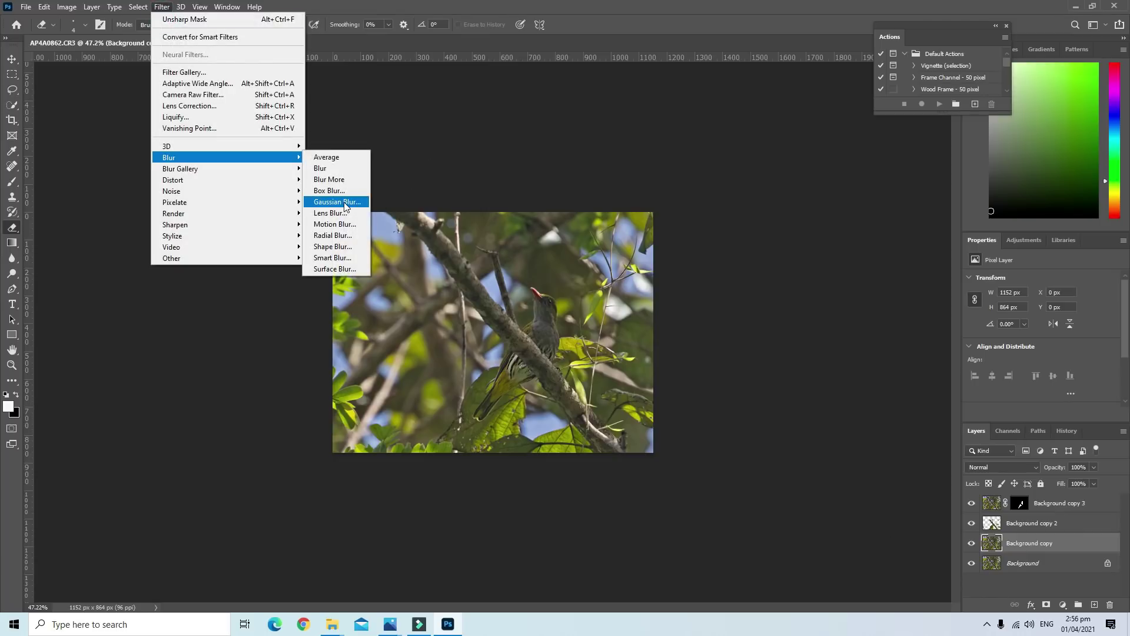
left_click(368, 205)
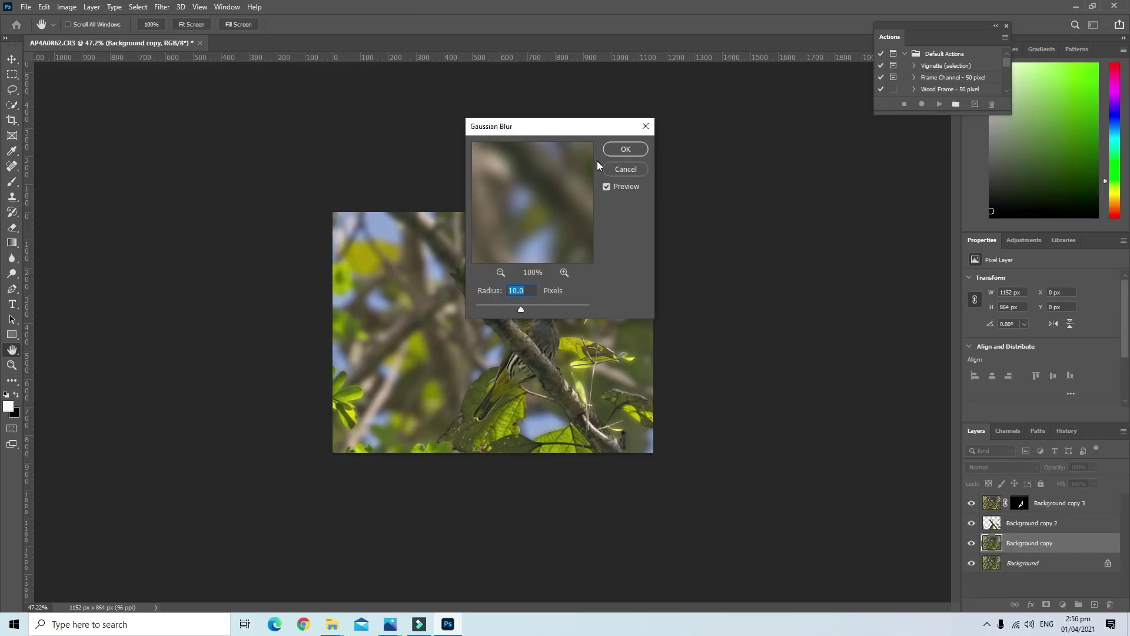
left_click(625, 150)
Lower the blurred Background copy layer's opacity to about 37%
key("e")
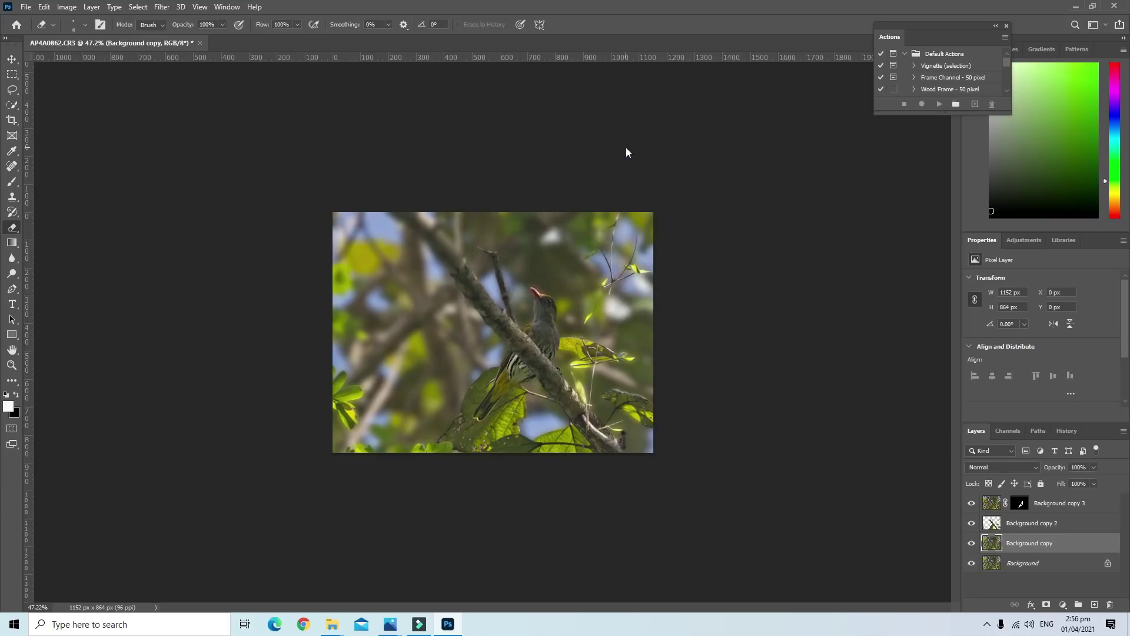
left_click(1094, 468)
left_click_drag(1093, 480, 1065, 479)
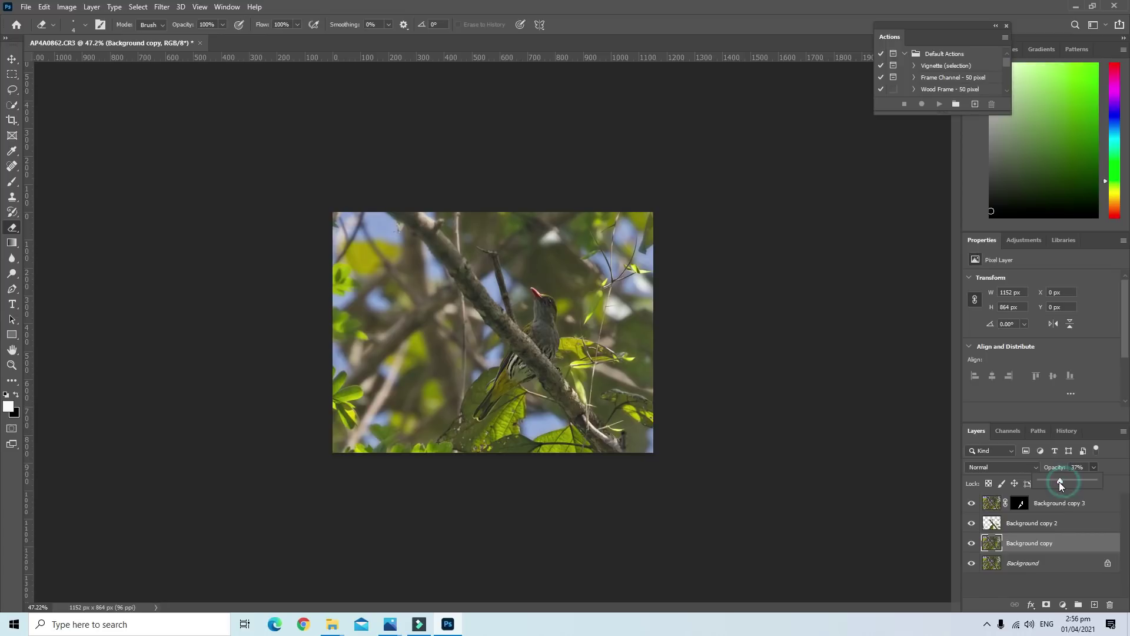
Set Background copy opacity to 45% and make Background copy 2 the active layer
mouse_move(1048, 486)
left_mouse_down()
mouse_move(1021, 486)
mouse_move(1125, 490)
left_mouse_up()
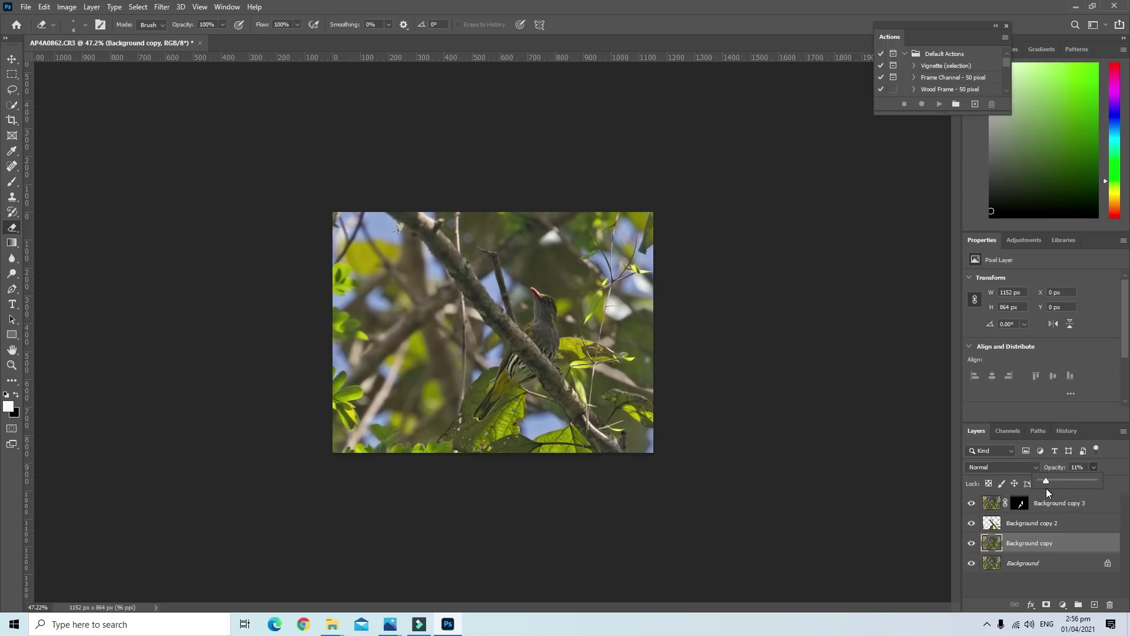
left_click_drag(1062, 486, 1062, 486)
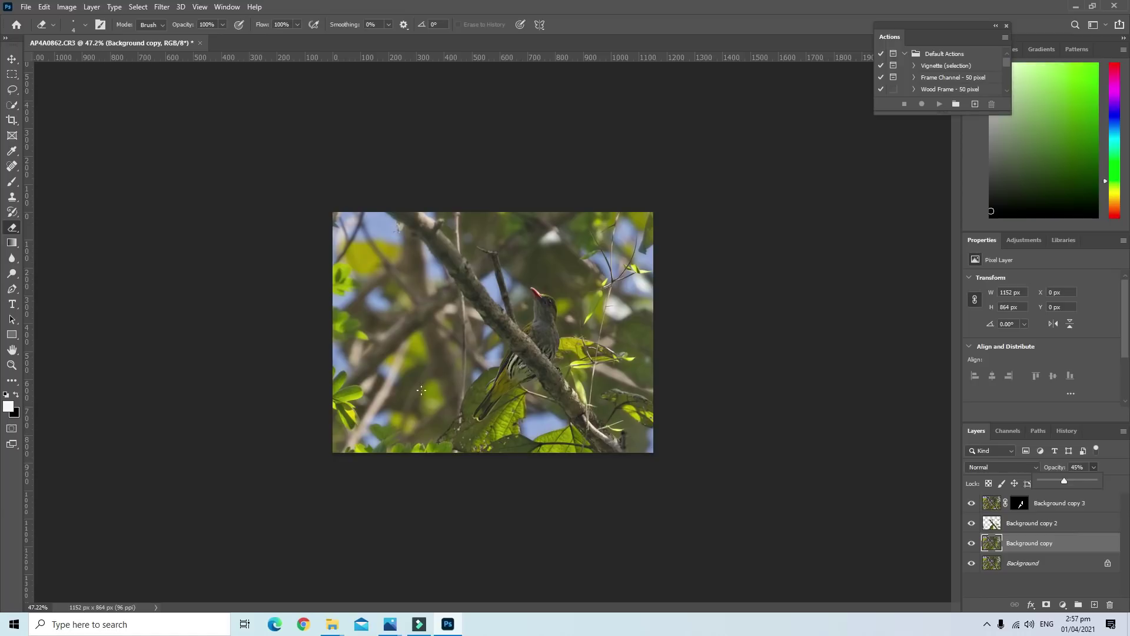
left_click(1066, 529)
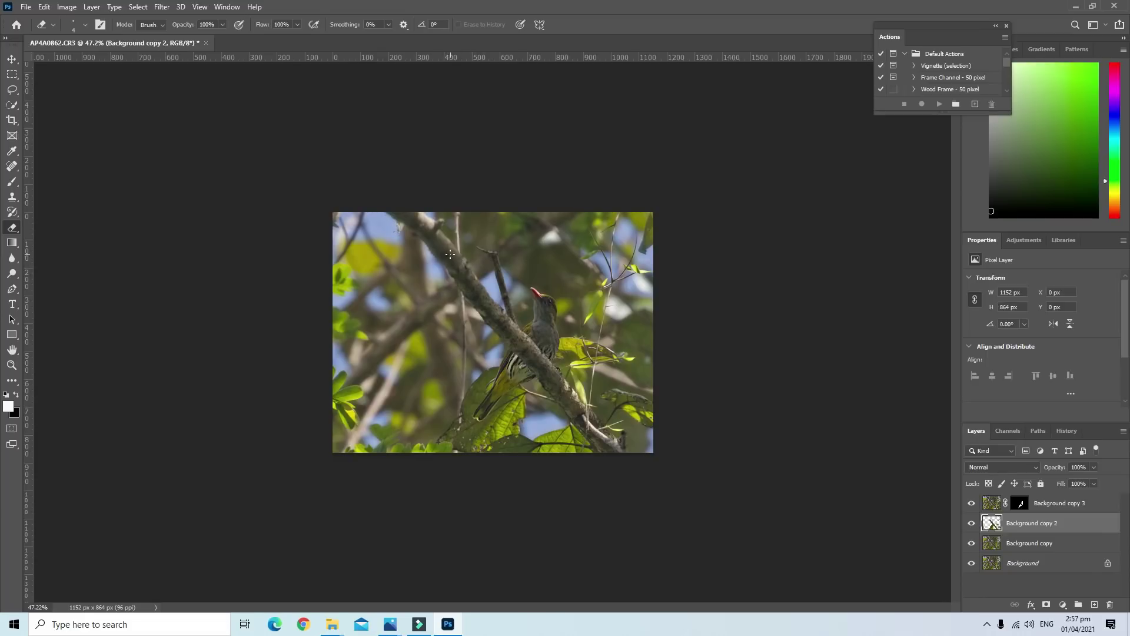
Set the eraser brush to 47 px with 31% hardness
left_click(85, 25)
left_click(83, 62)
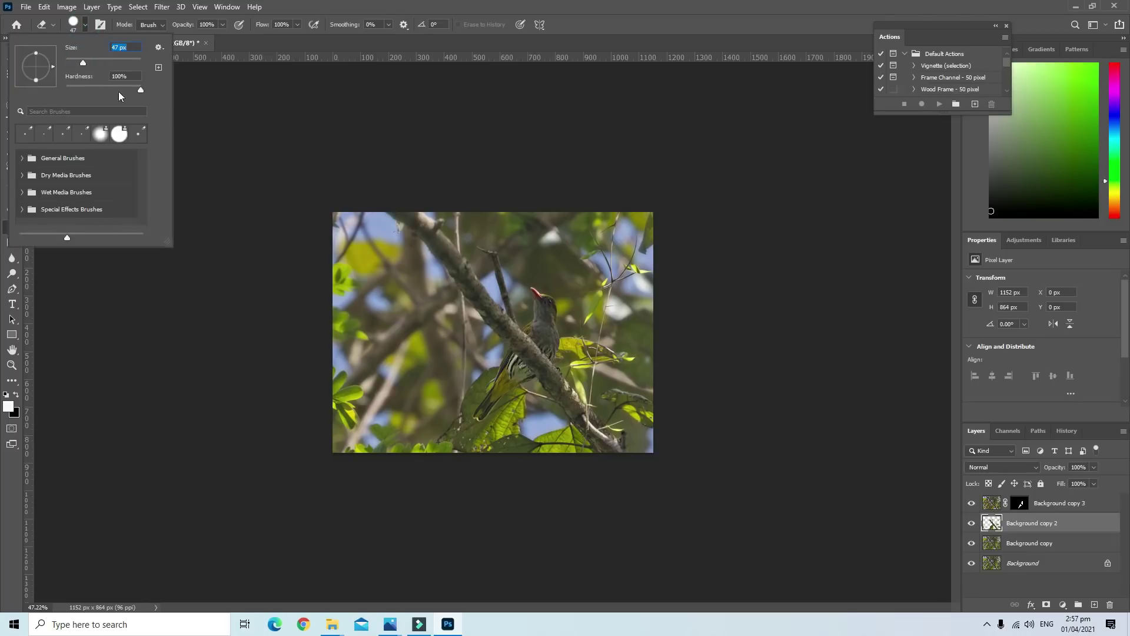
left_click_drag(139, 91, 89, 90)
left_click(456, 267)
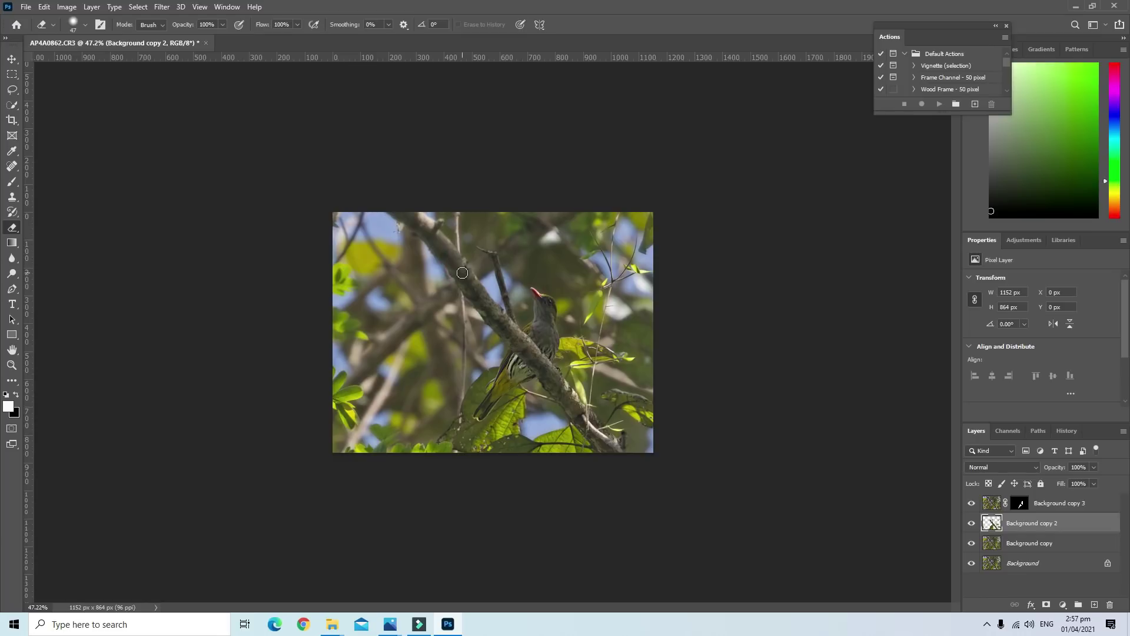
Erase stray pixels along the branch, then select the Background copy 3 layer
left_click(470, 268)
left_click(478, 273)
left_click(476, 276)
left_click(468, 287)
left_click(463, 293)
left_click(478, 275)
left_click(1048, 506)
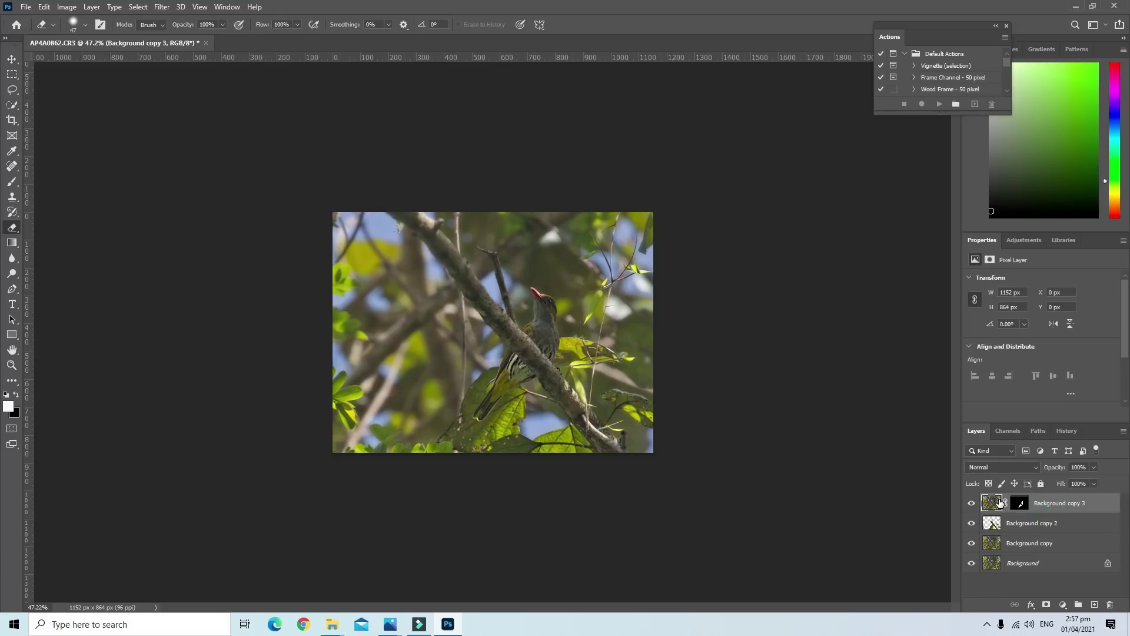
Flatten the image into one layer and apply Levels with the midtone at 0.94
right_click(1058, 506)
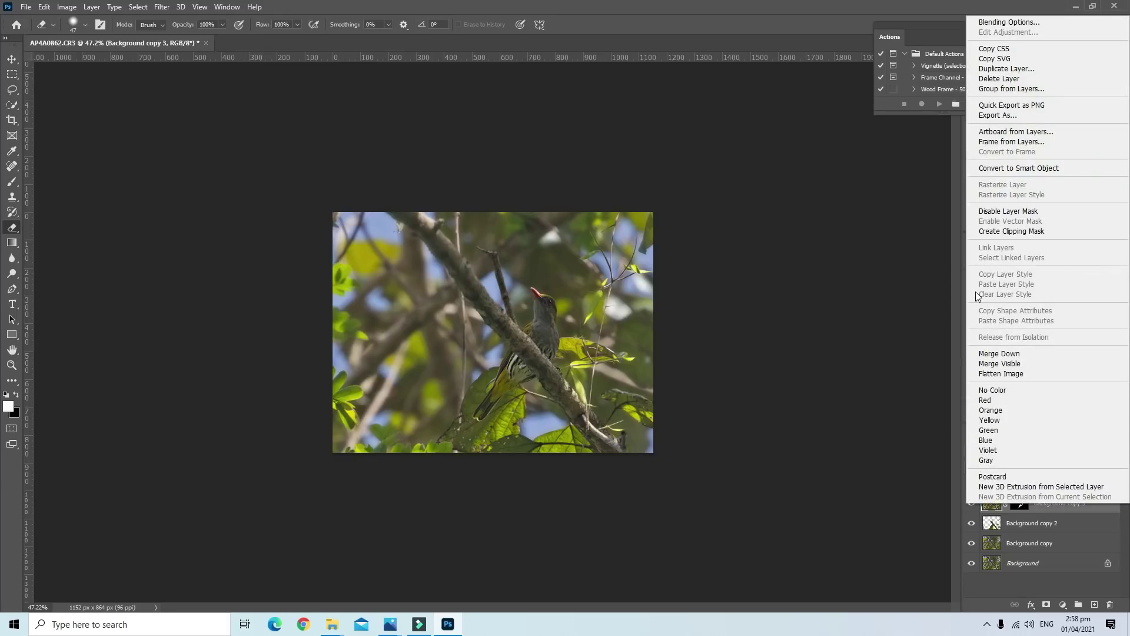
left_click(1030, 373)
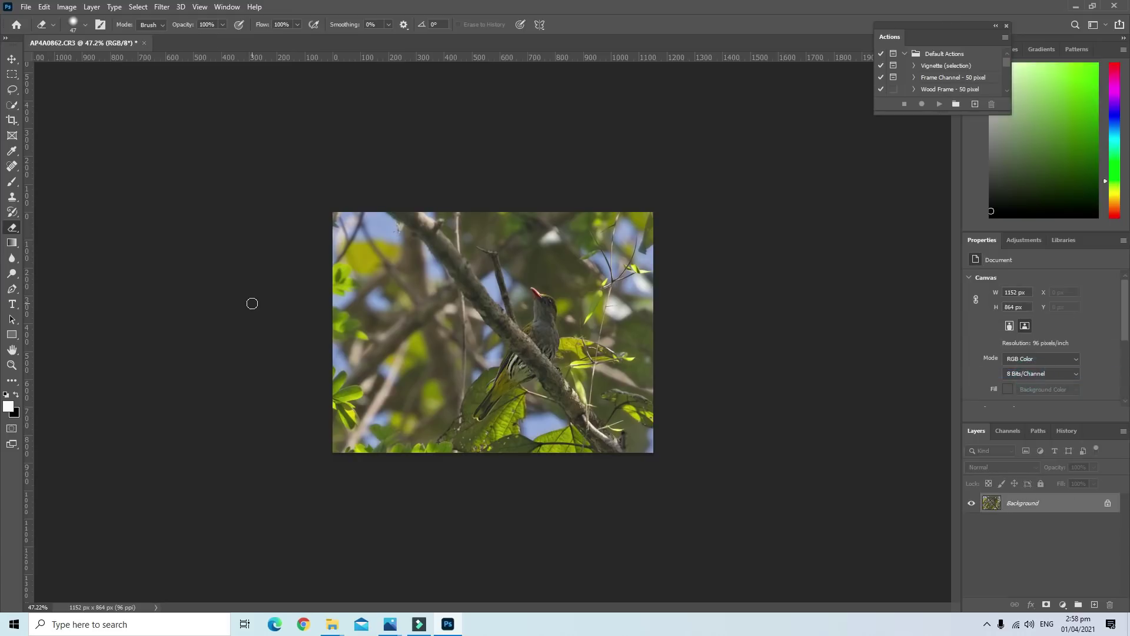
left_click(66, 7)
mouse_move(85, 38)
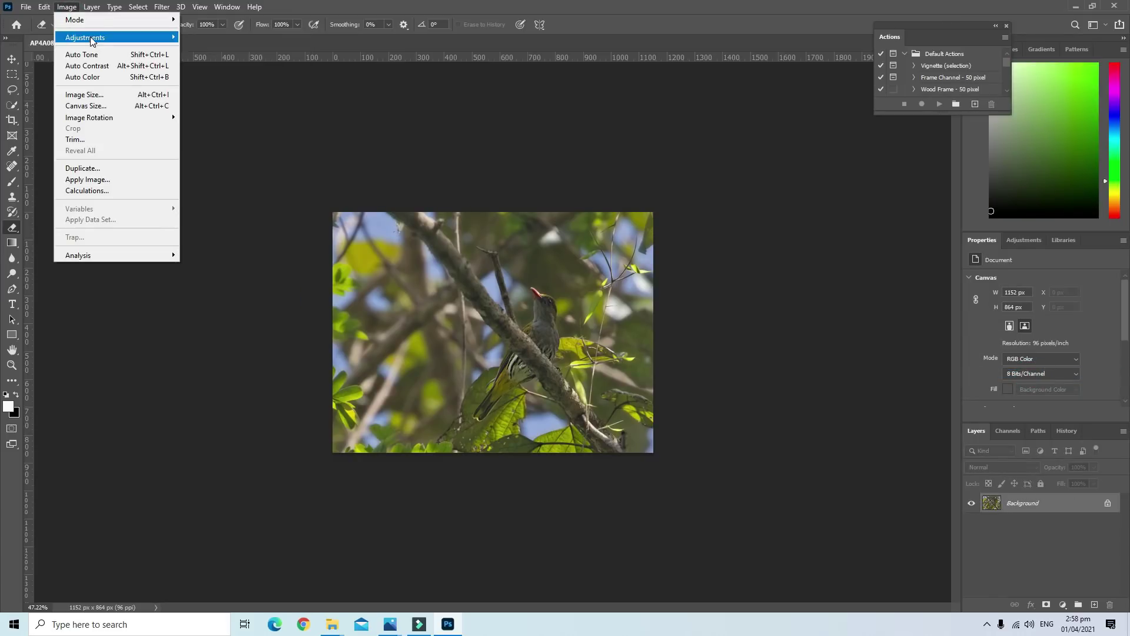
left_click(232, 53)
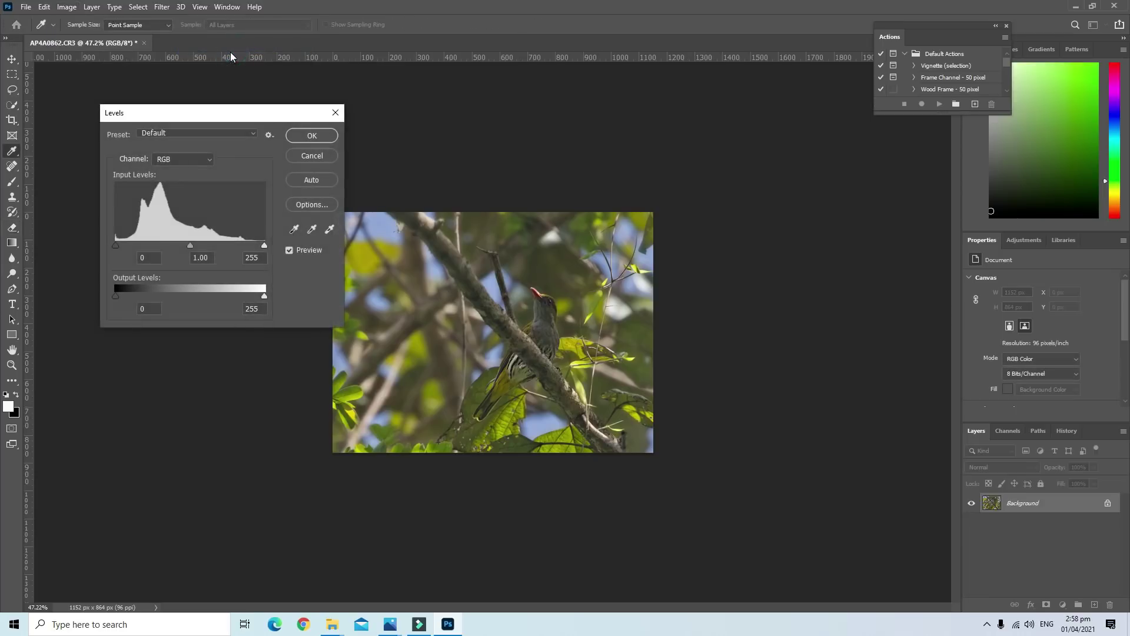
left_click_drag(190, 246, 194, 246)
left_click(265, 245)
left_click(312, 135)
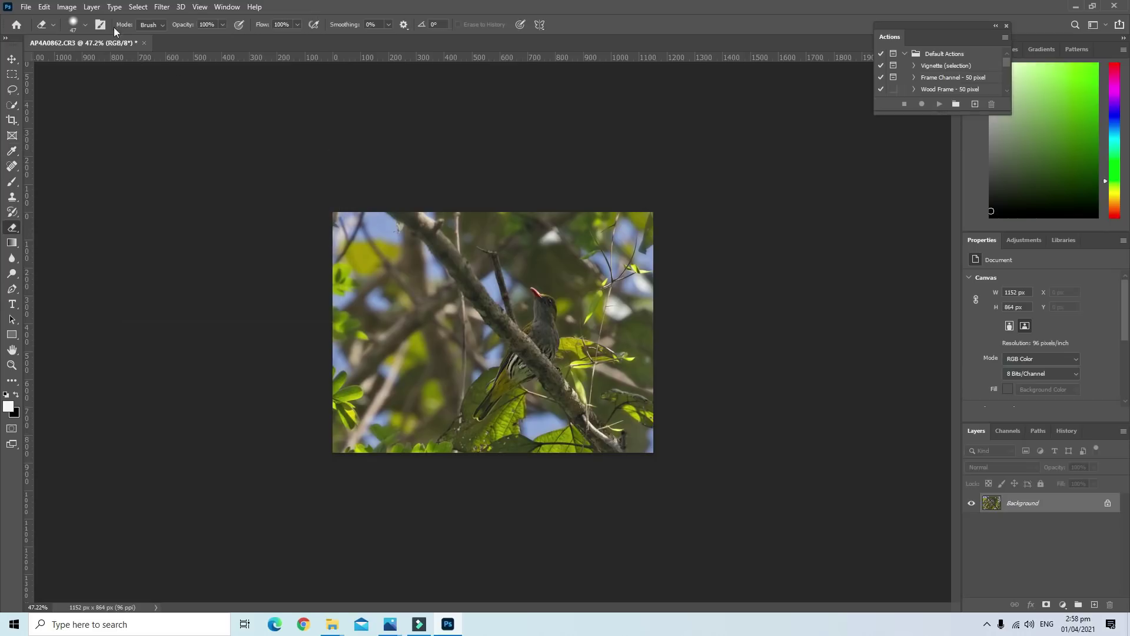
Apply a Brightness/Contrast adjustment of brightness 44 and contrast 24
left_click(66, 6)
left_click(237, 38)
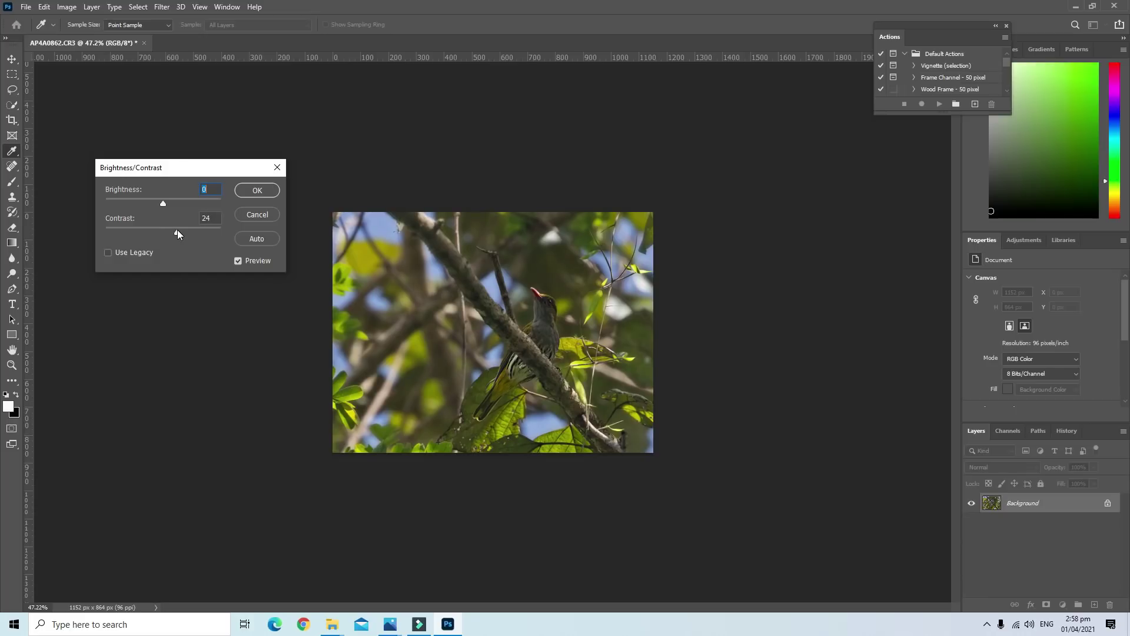
left_click_drag(178, 232, 181, 205)
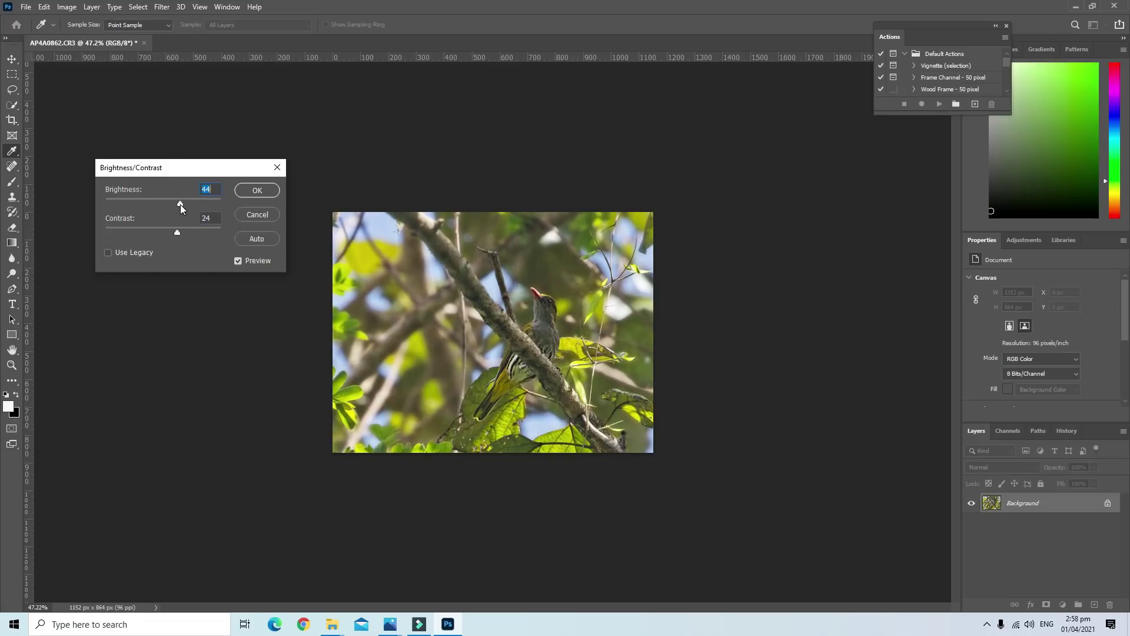
left_click(171, 233)
left_click(257, 190)
key("e")
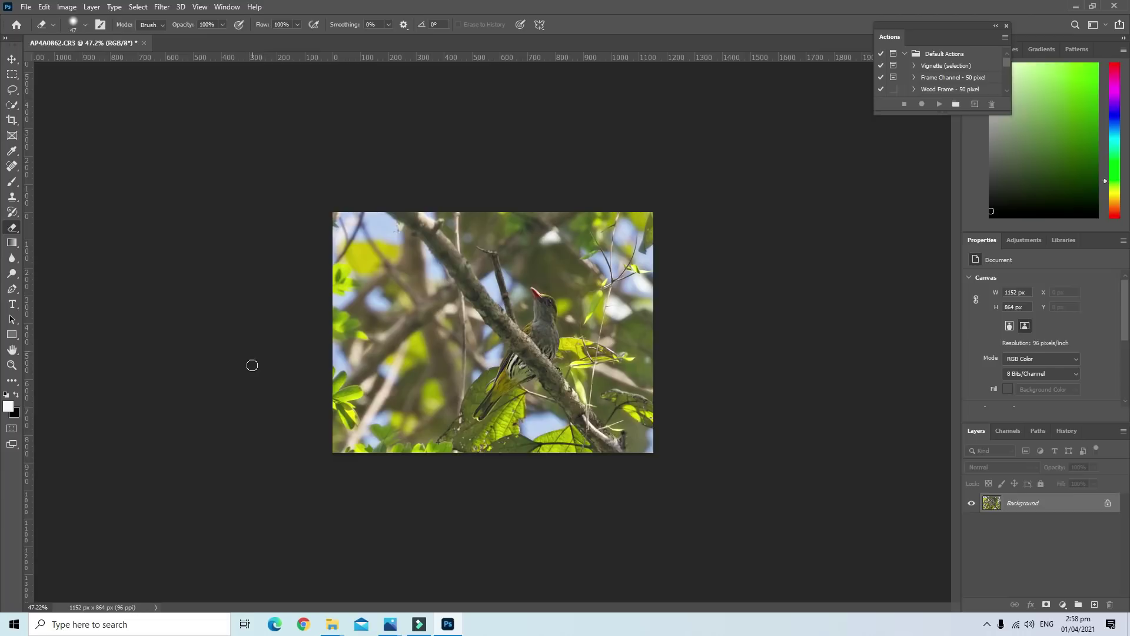
scroll(232, 396, "up", 3)
scroll(218, 435, "up", 1)
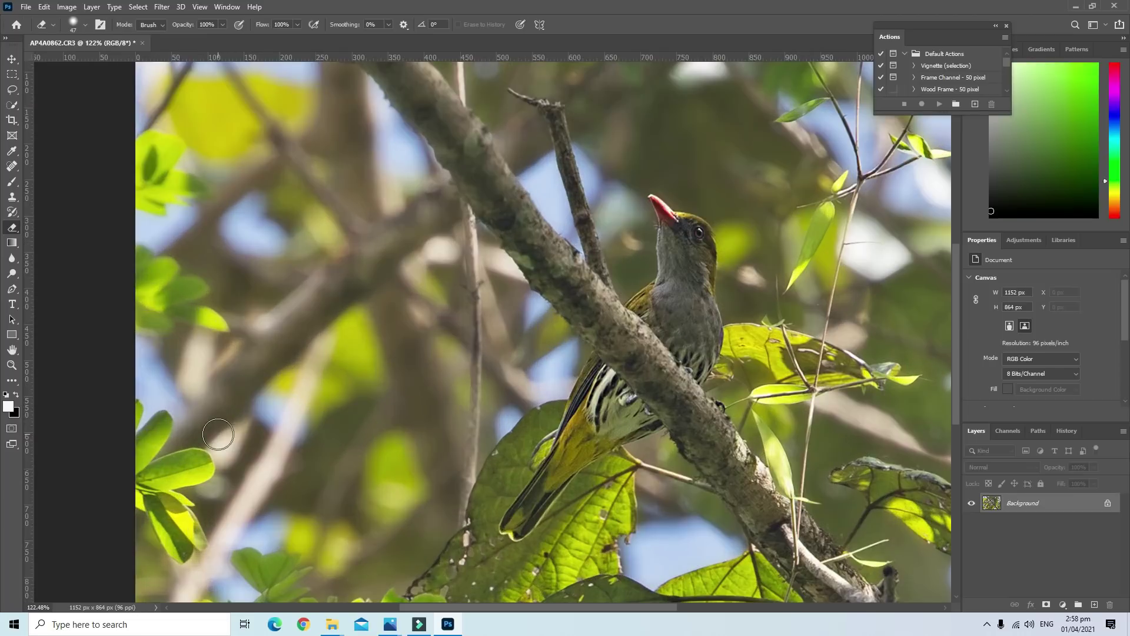
scroll(201, 432, "down", 2)
scroll(194, 432, "down", 4)
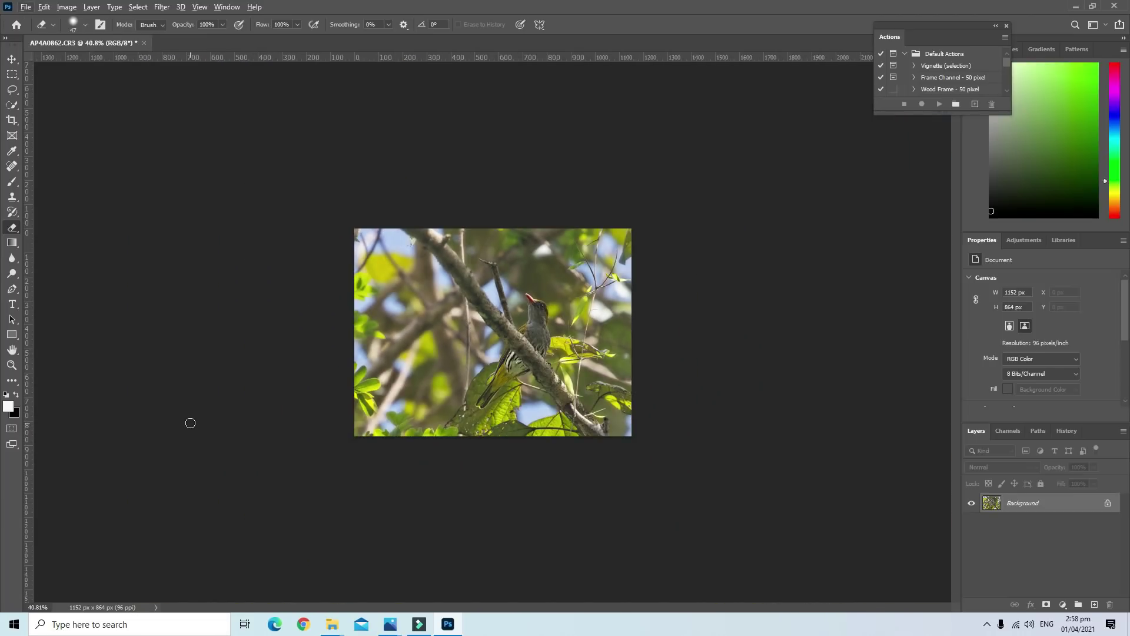
Add 30 pt name text at the photo's lower left and nudge it into place
left_click(12, 303)
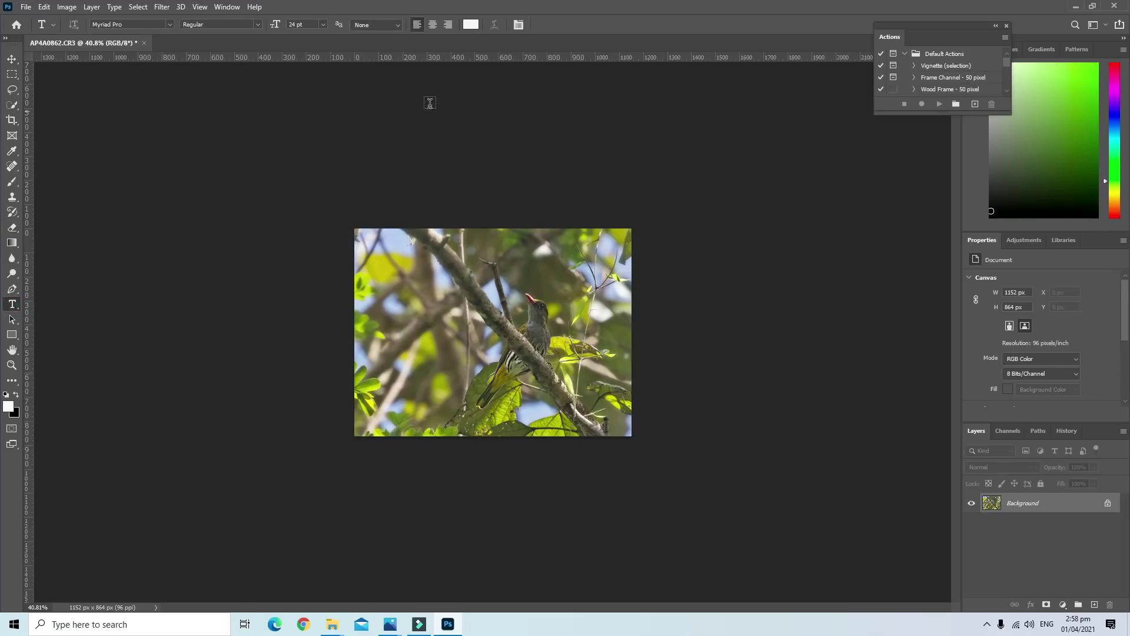
left_click(357, 427)
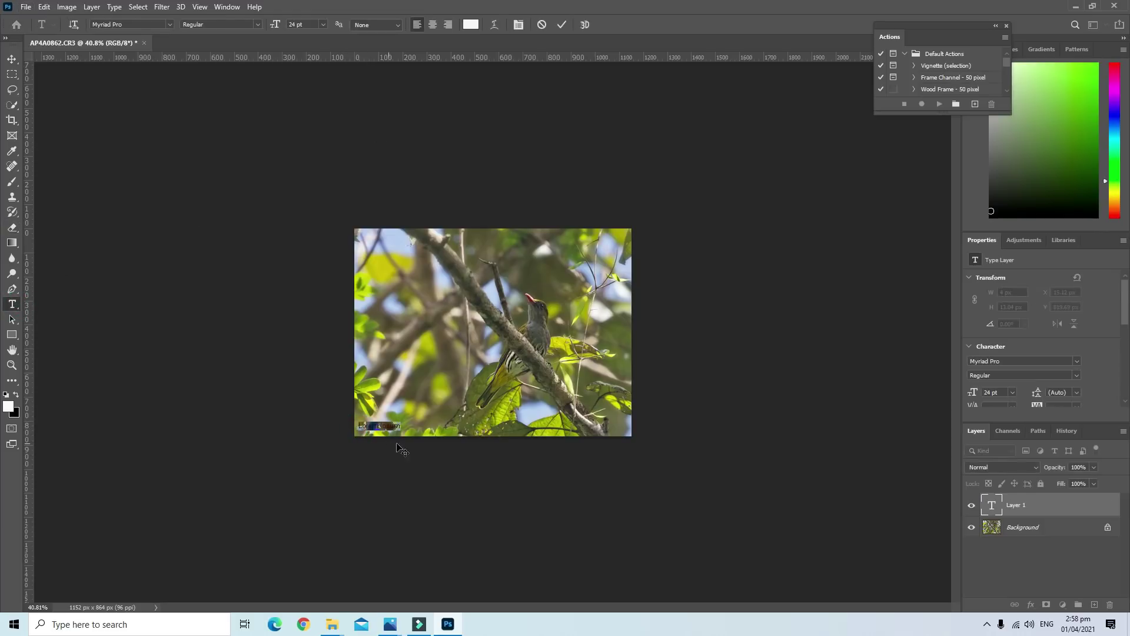
left_click(323, 25)
left_click(311, 139)
type("Ma")
type("a")
left_click(12, 59)
left_click_drag(362, 419, 367, 426)
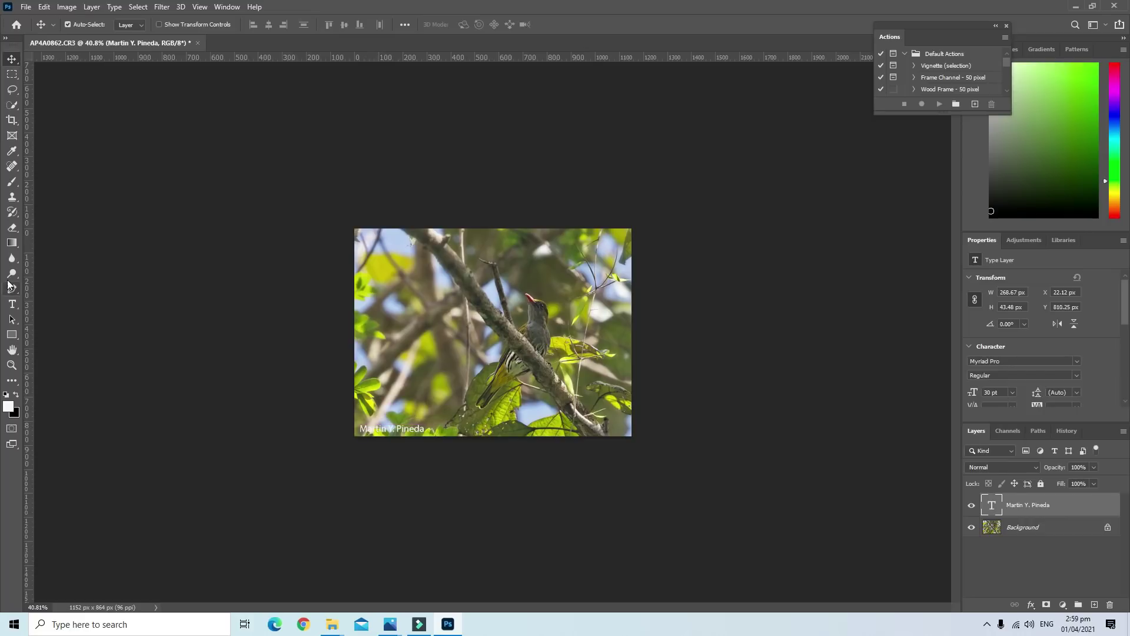
Delete the Lorem ipsum placeholder text layer and reselect the name text
left_click(11, 307)
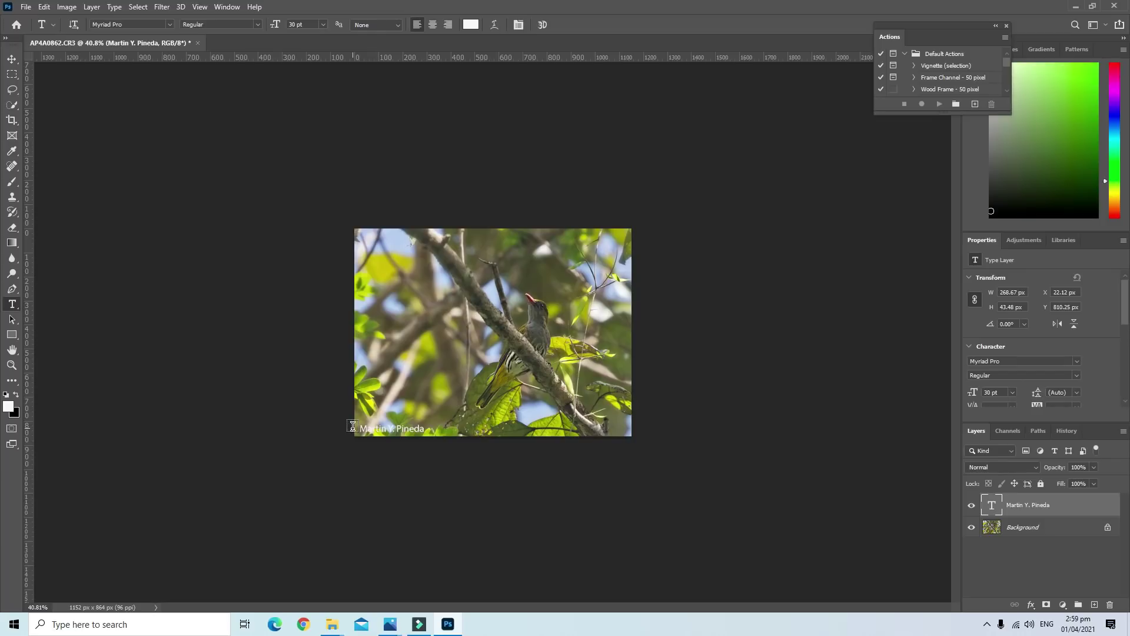
left_click_drag(359, 429, 443, 429)
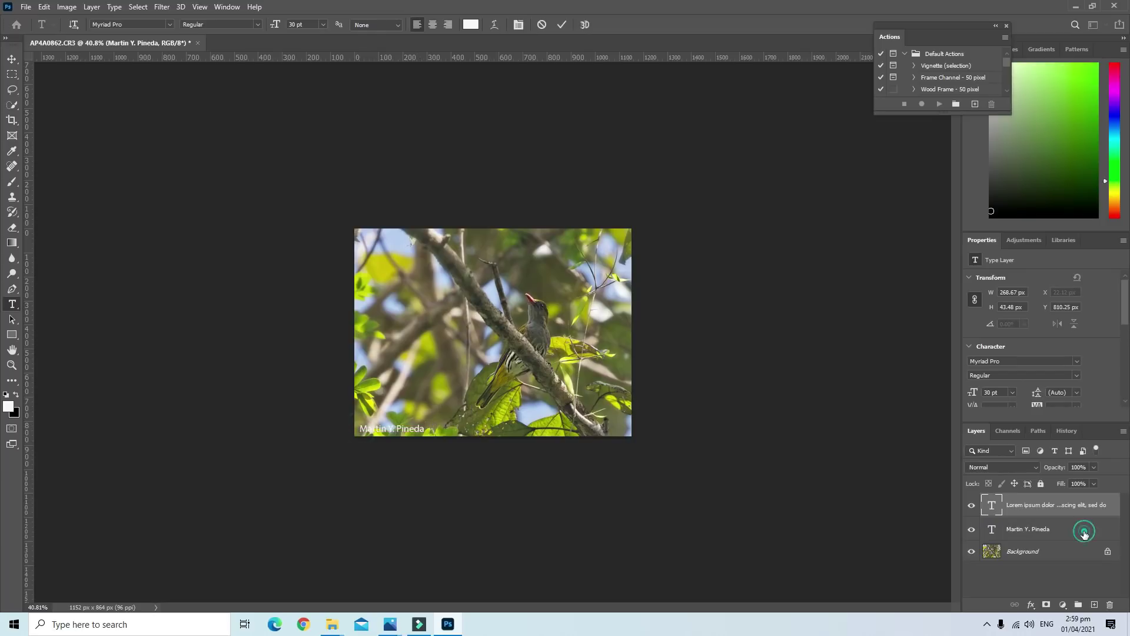
left_click(1085, 532)
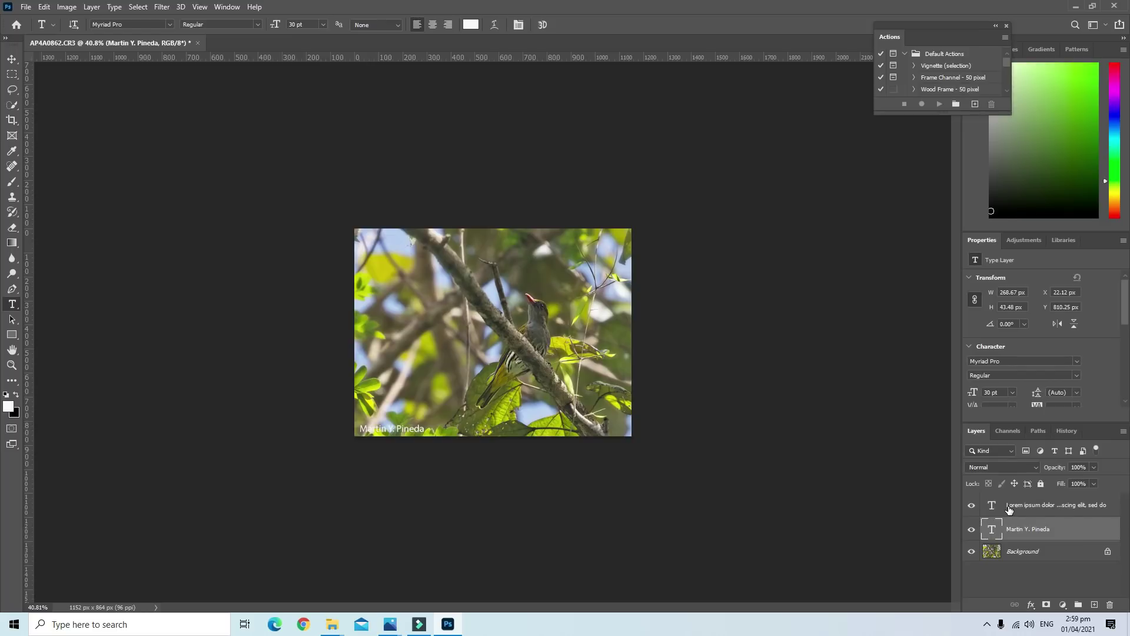
right_click(1009, 510)
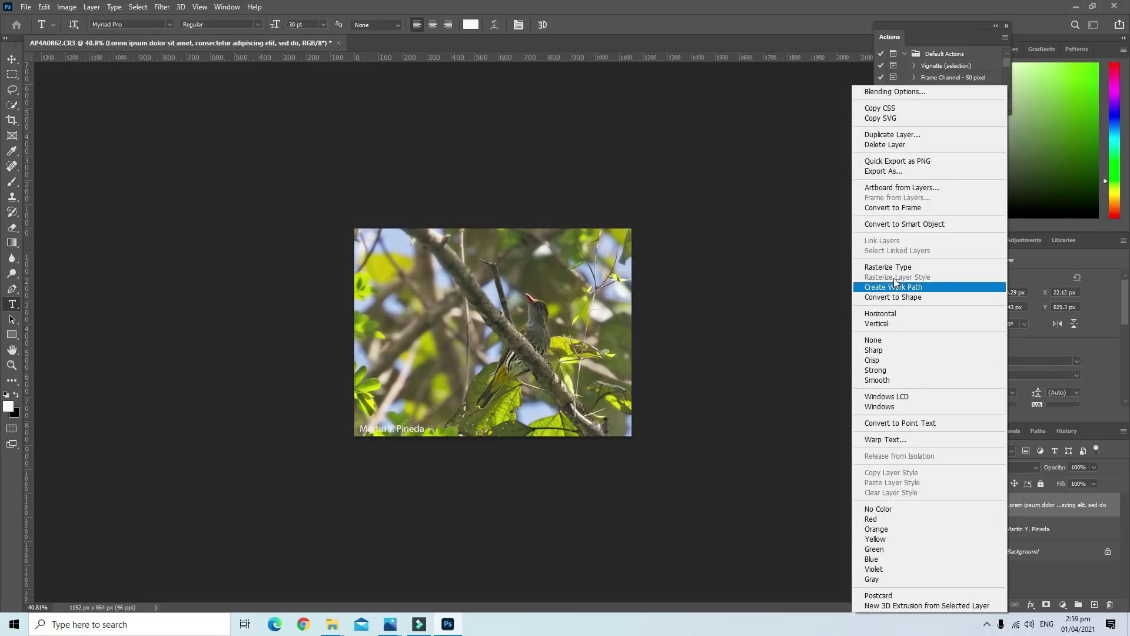
left_click(895, 145)
left_click(524, 232)
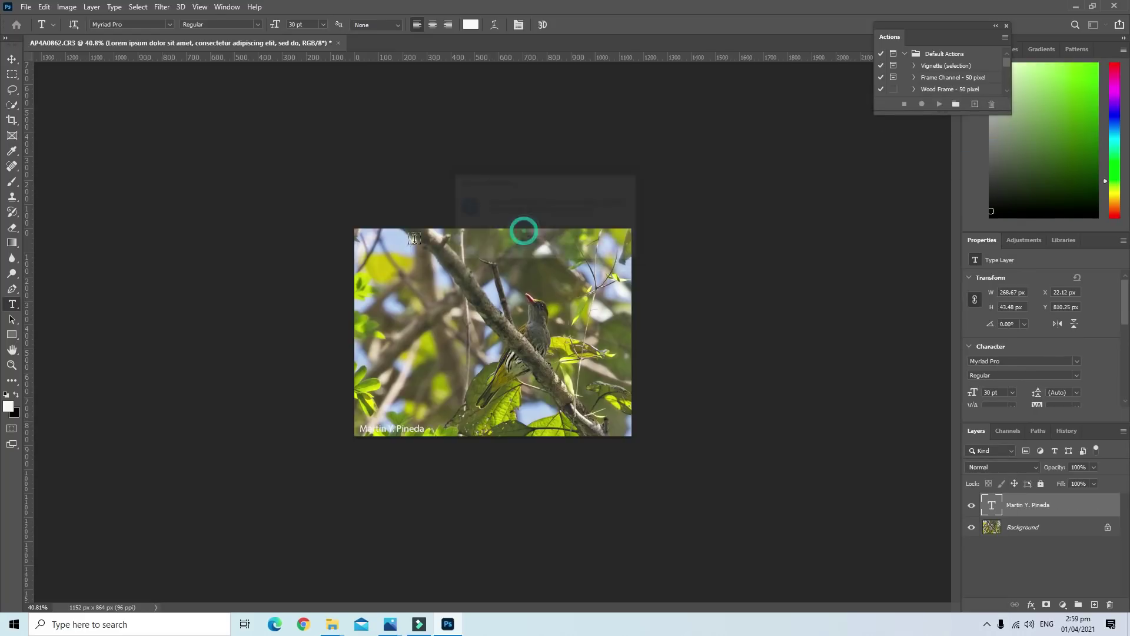
left_click_drag(361, 430, 425, 437)
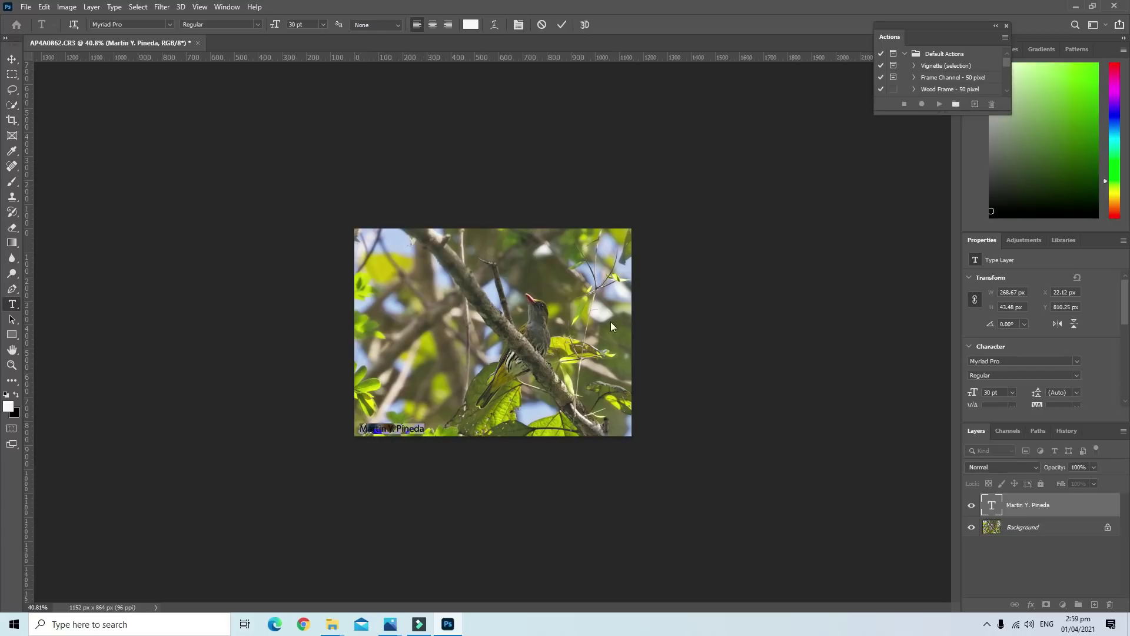
Recolour the name credit text to near-black 050505 and commit the edit
left_click(471, 24)
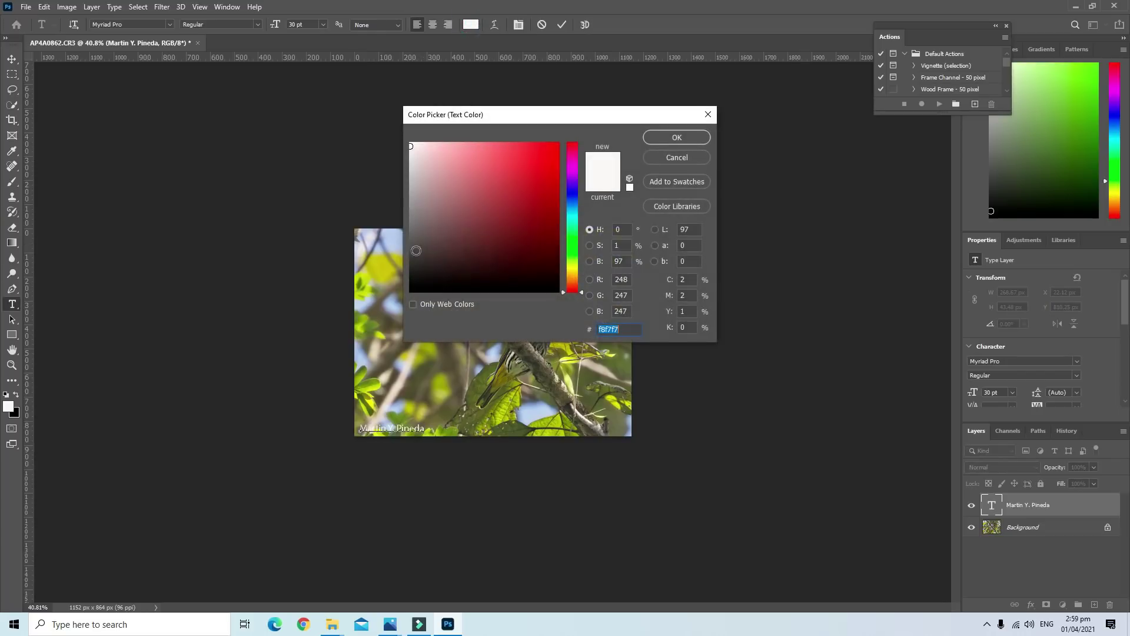
left_click(411, 289)
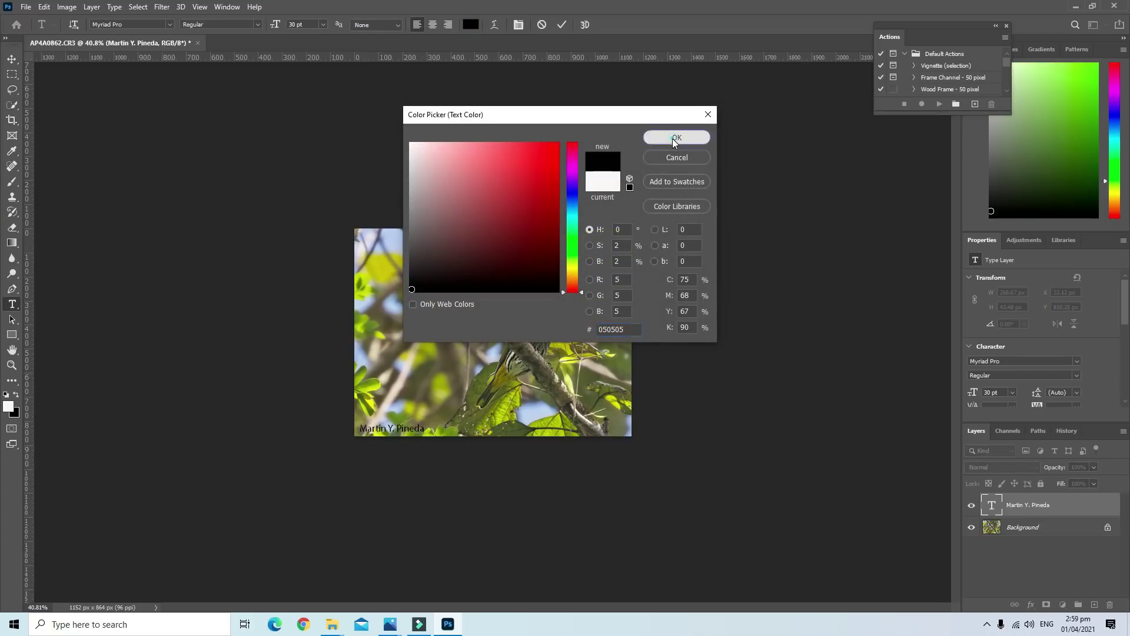
left_click(677, 137)
left_click(250, 209)
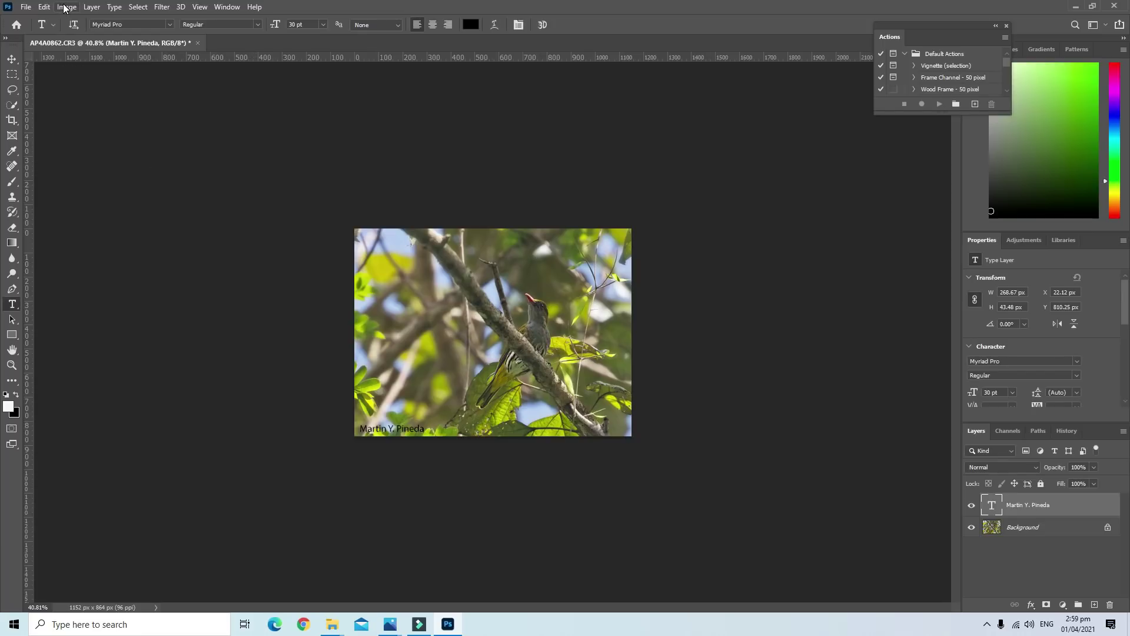
Save the photo as JPEG 'AP4A0862 ps' in the photoshop practice folder, then close the document
left_click(26, 7)
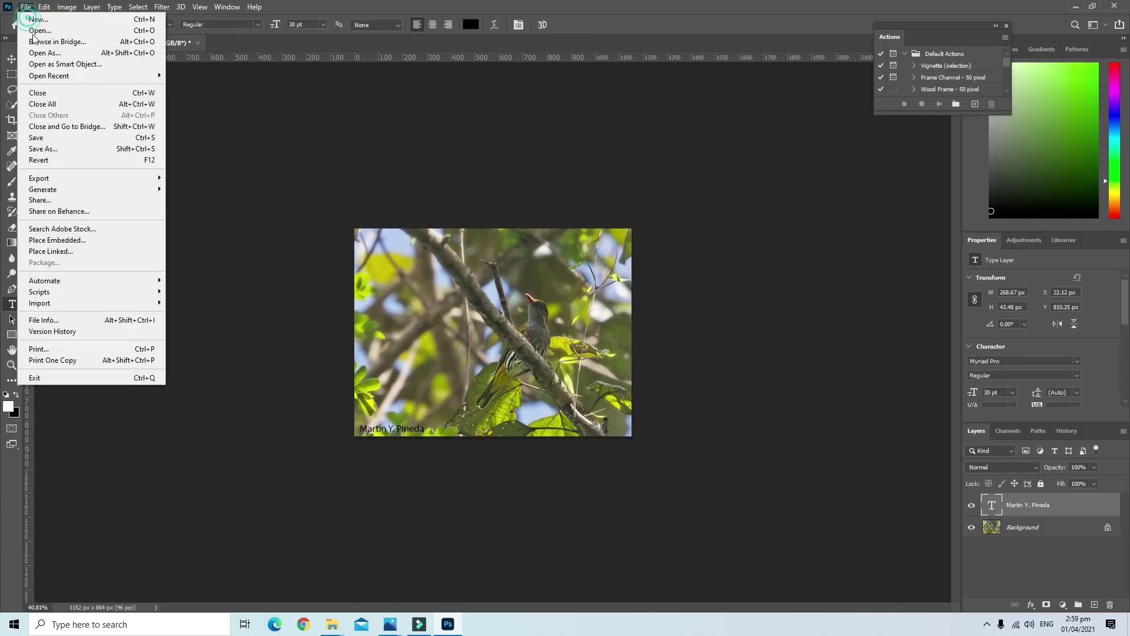
left_click(62, 155)
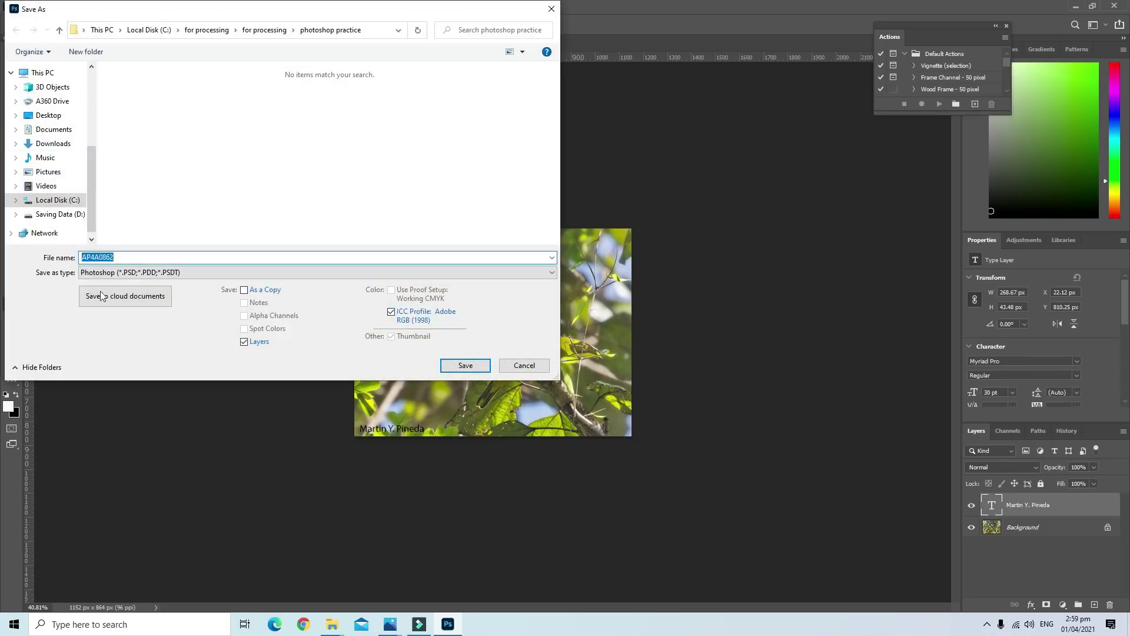
left_click(554, 276)
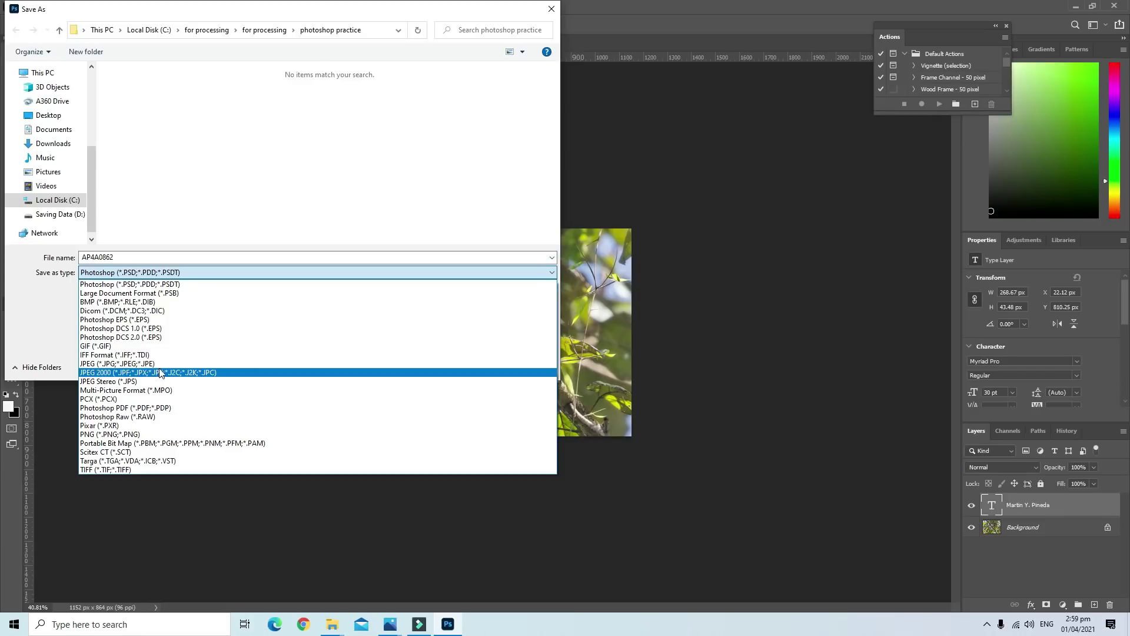
left_click(158, 368)
double_click(135, 257)
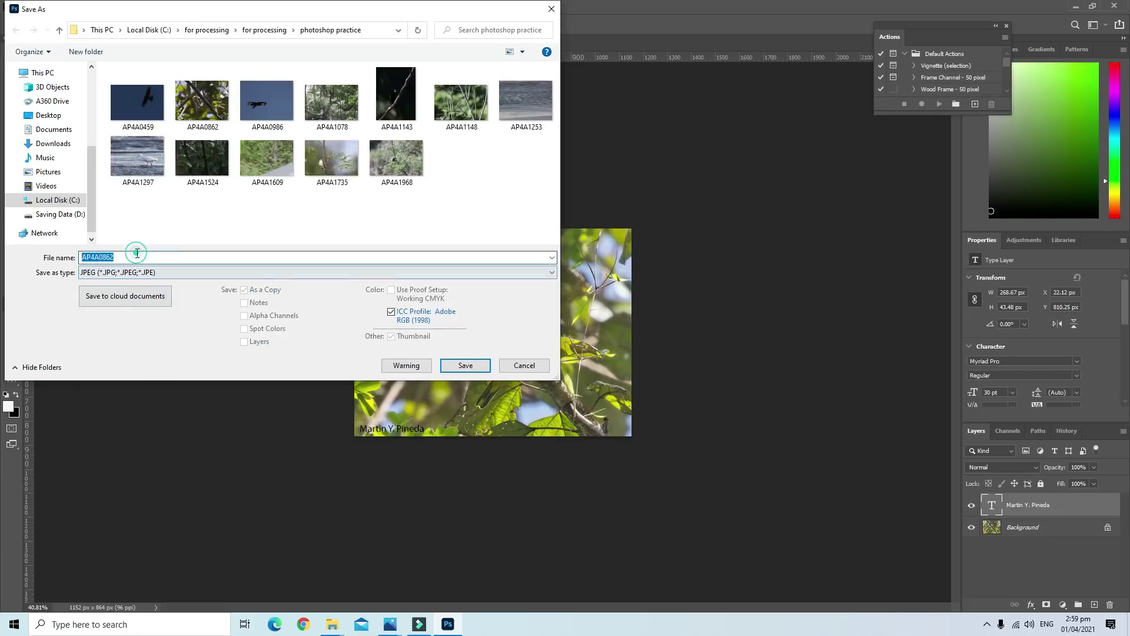
left_click(135, 256)
type("ps")
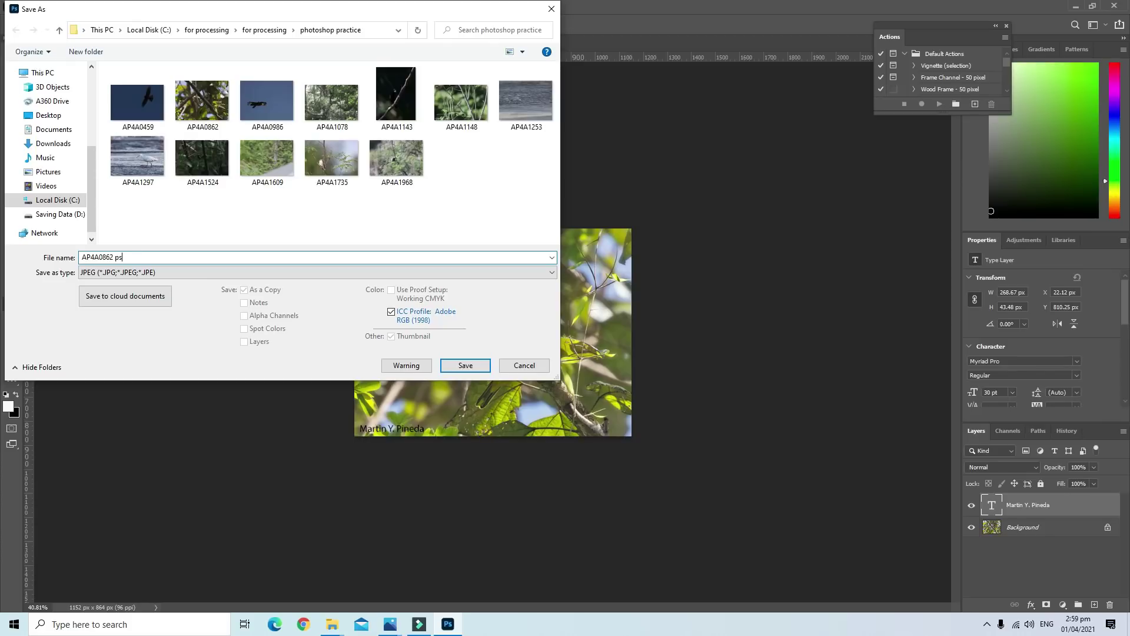
left_click(480, 368)
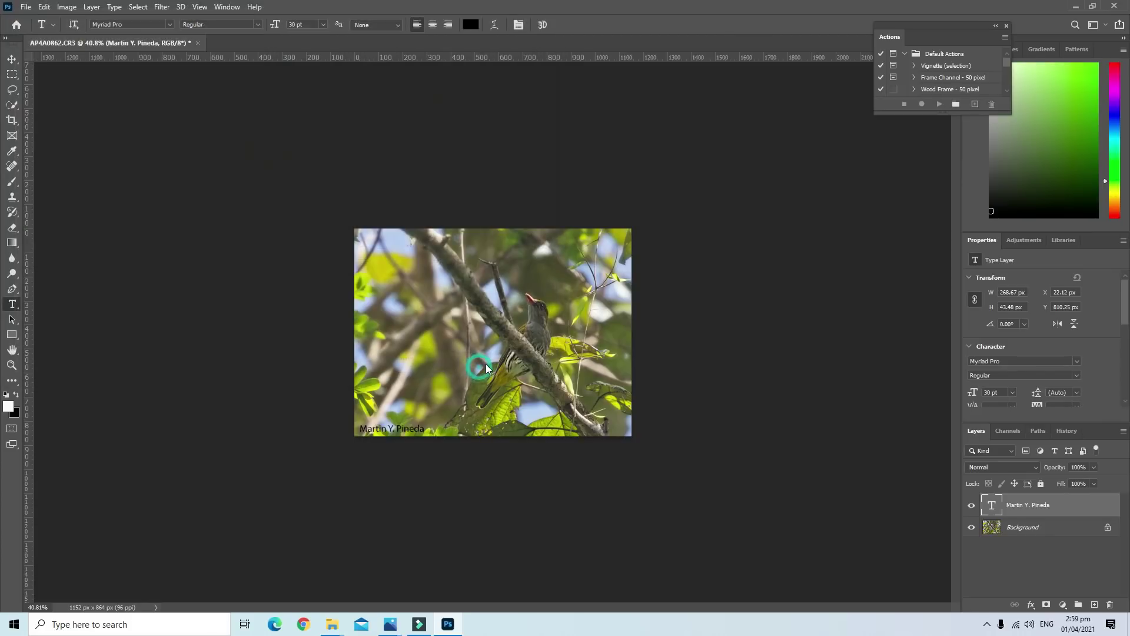
left_click(629, 156)
left_click(198, 46)
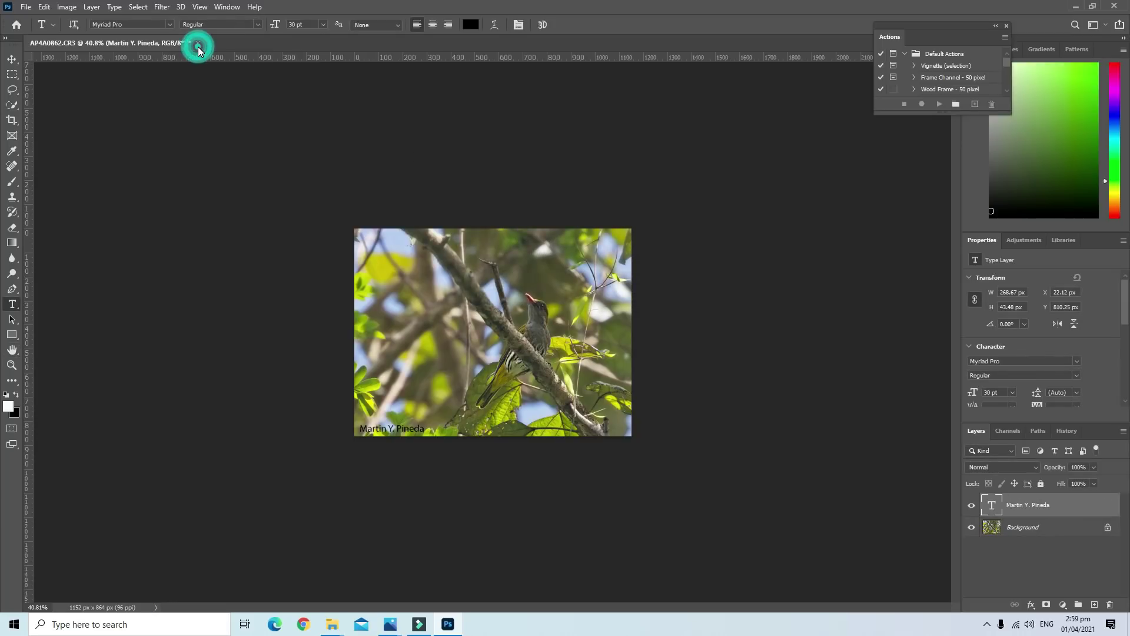
Quit Photoshop without saving and open AP4A0862 ps in a restored Photos window on the left
left_click(567, 229)
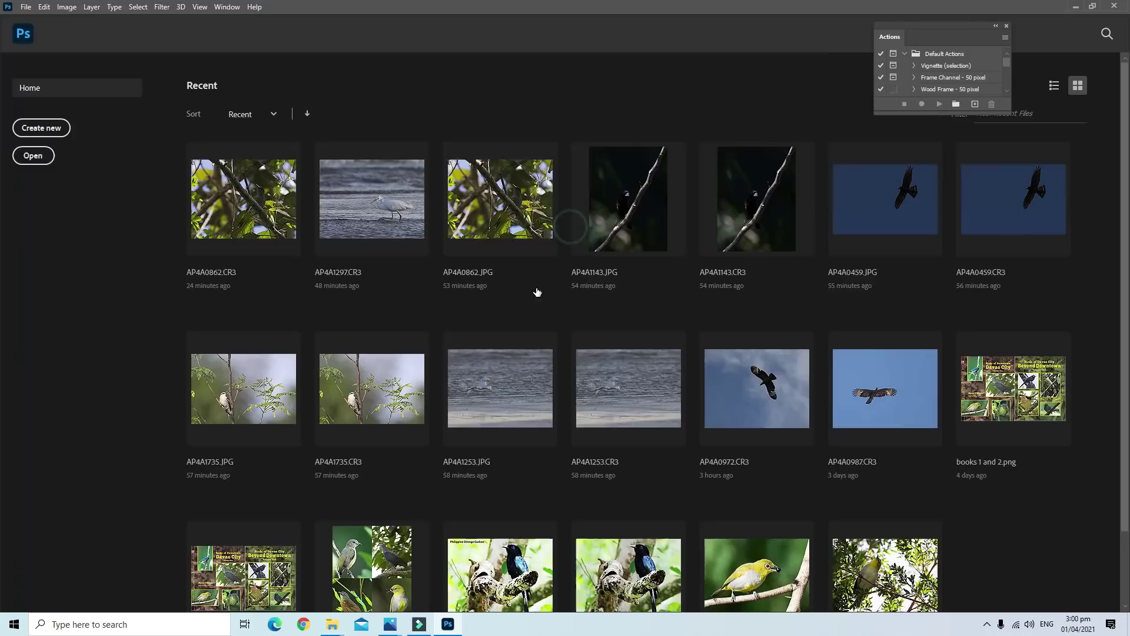
left_click(1114, 5)
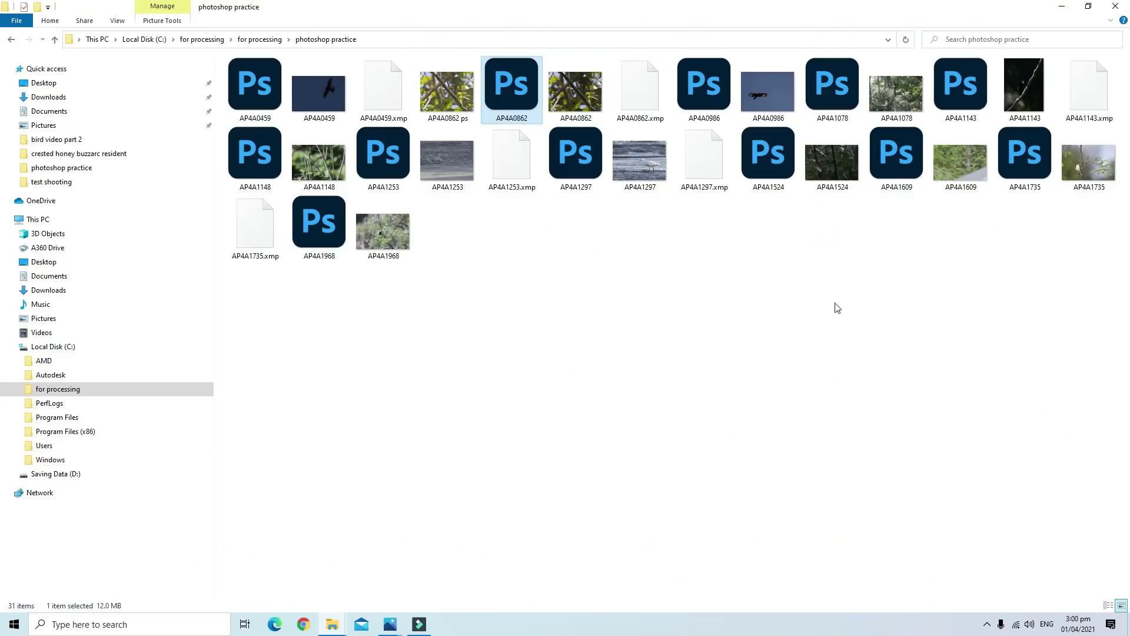
left_click(812, 346)
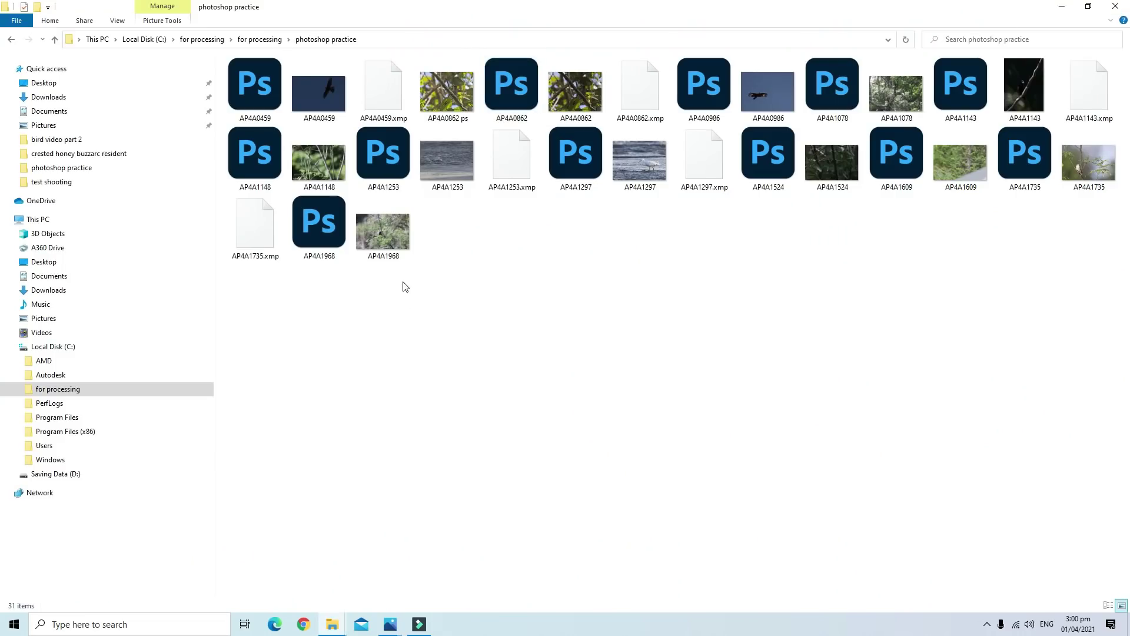
double_click(453, 91)
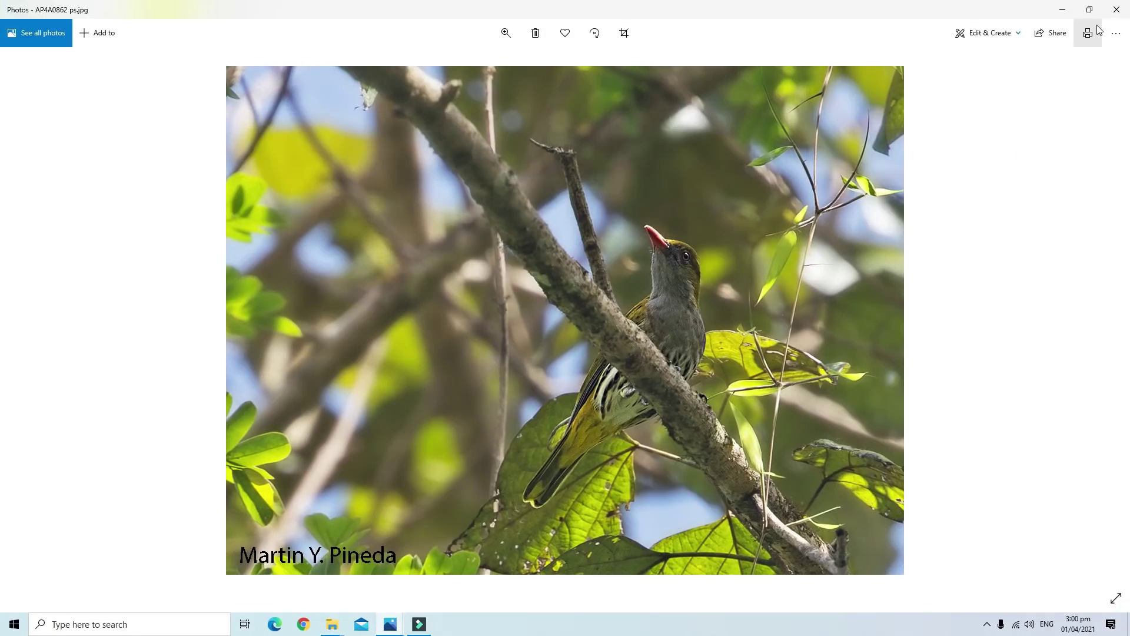
left_click(1090, 10)
left_click_drag(778, 105, 325, 123)
Open the original AP4A0862.JPG beside it, compare side by side, then close the original
left_click(576, 91)
key("Return")
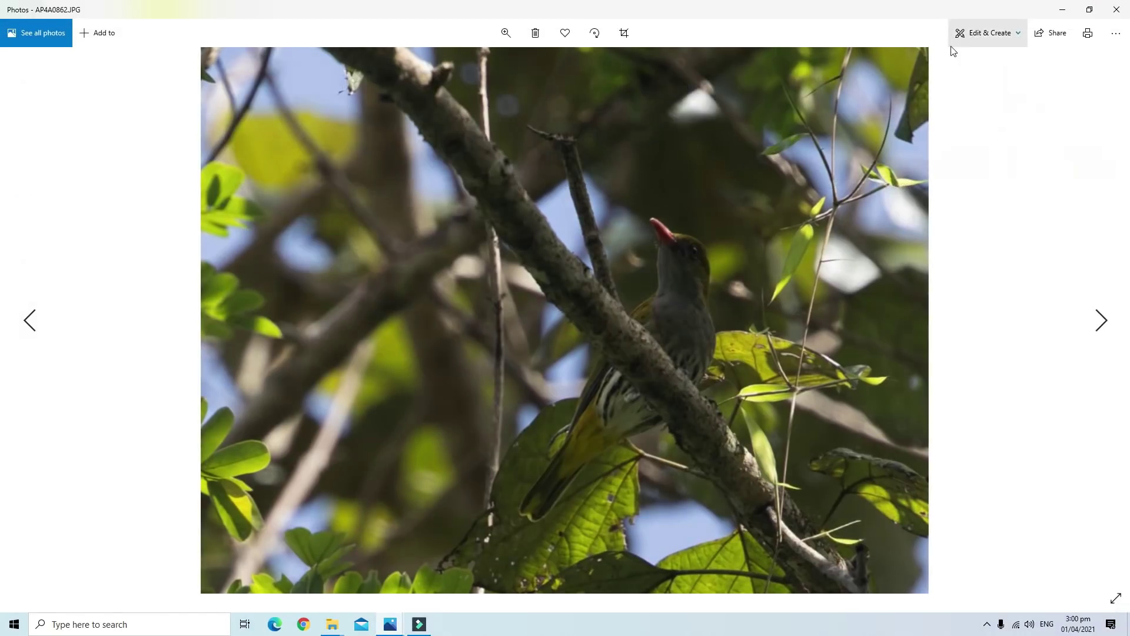
left_click(1089, 9)
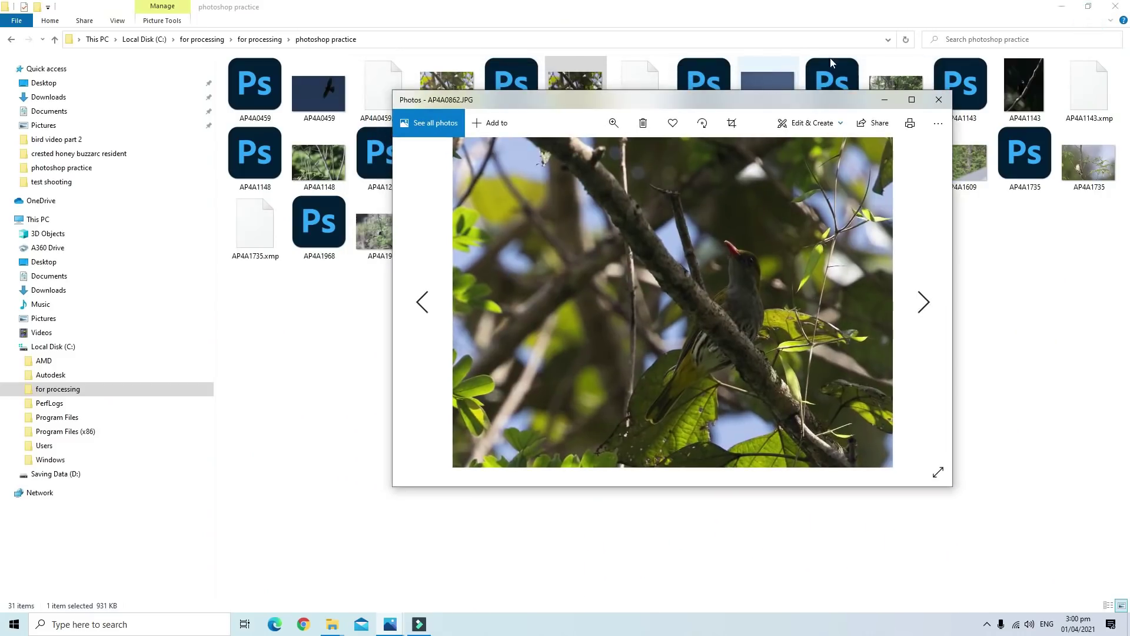
left_click(1062, 6)
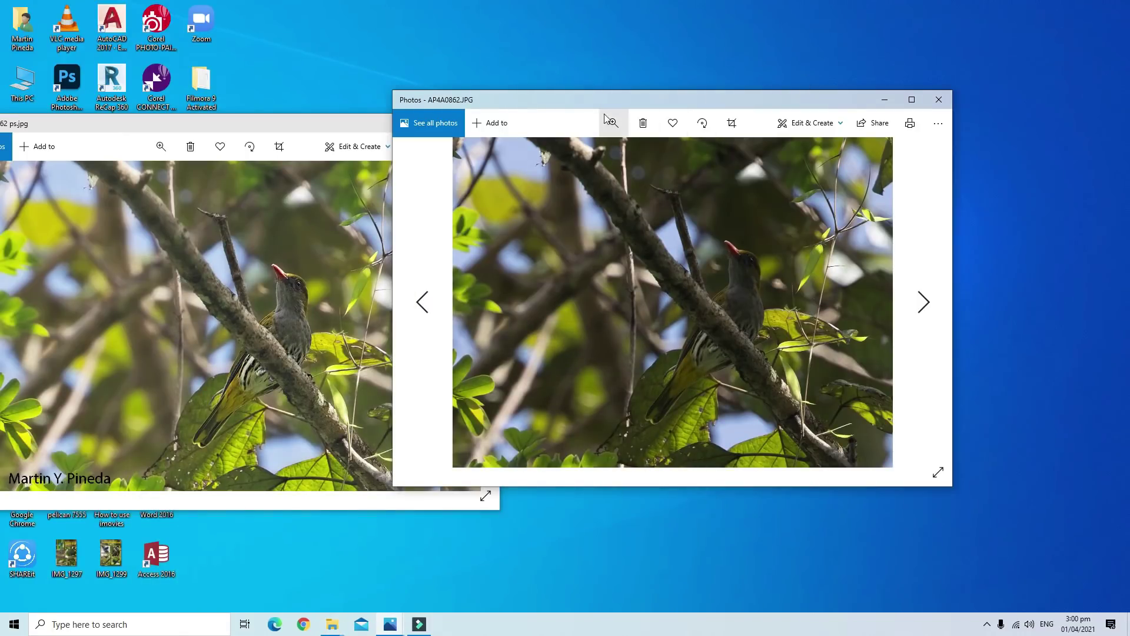
left_click_drag(594, 101, 710, 120)
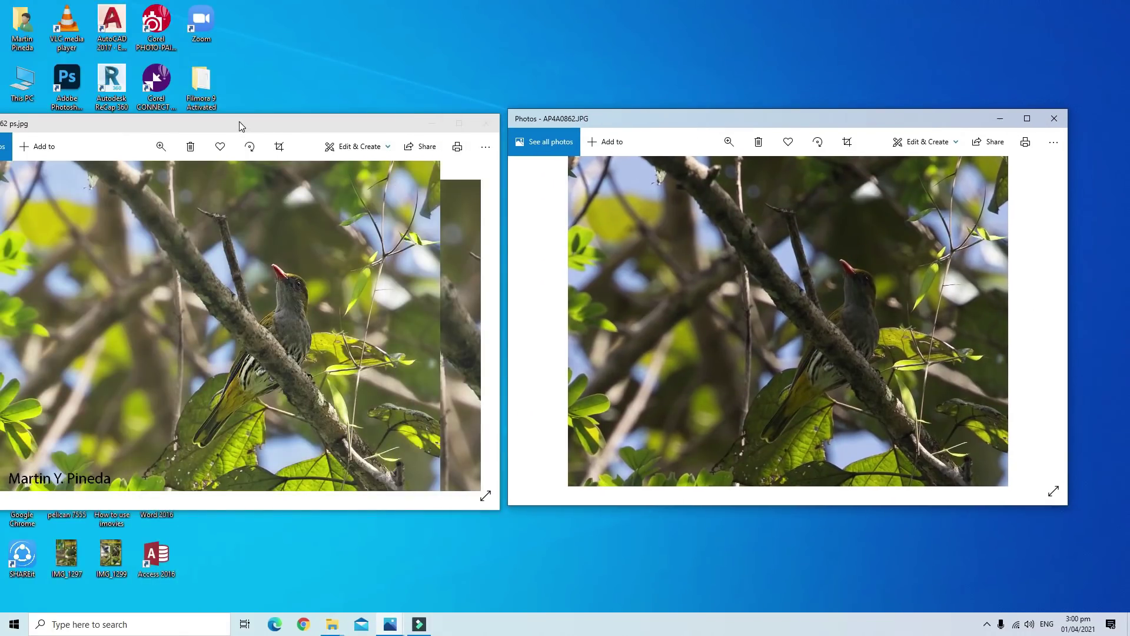
left_click_drag(239, 121, 285, 32)
left_click_drag(648, 118, 636, 44)
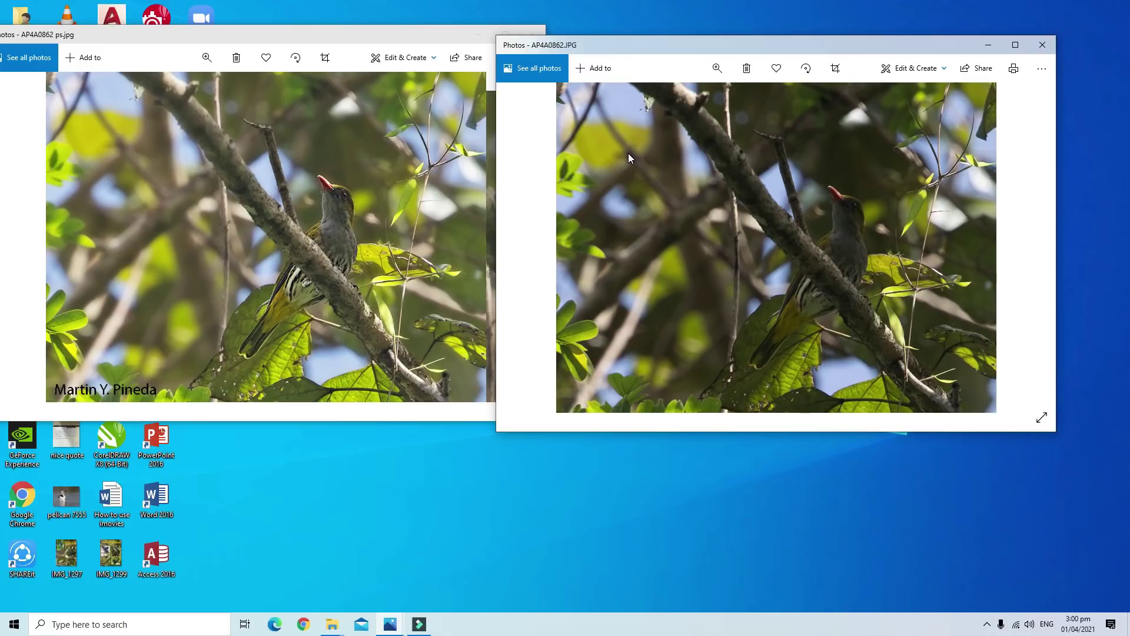
left_click(1041, 45)
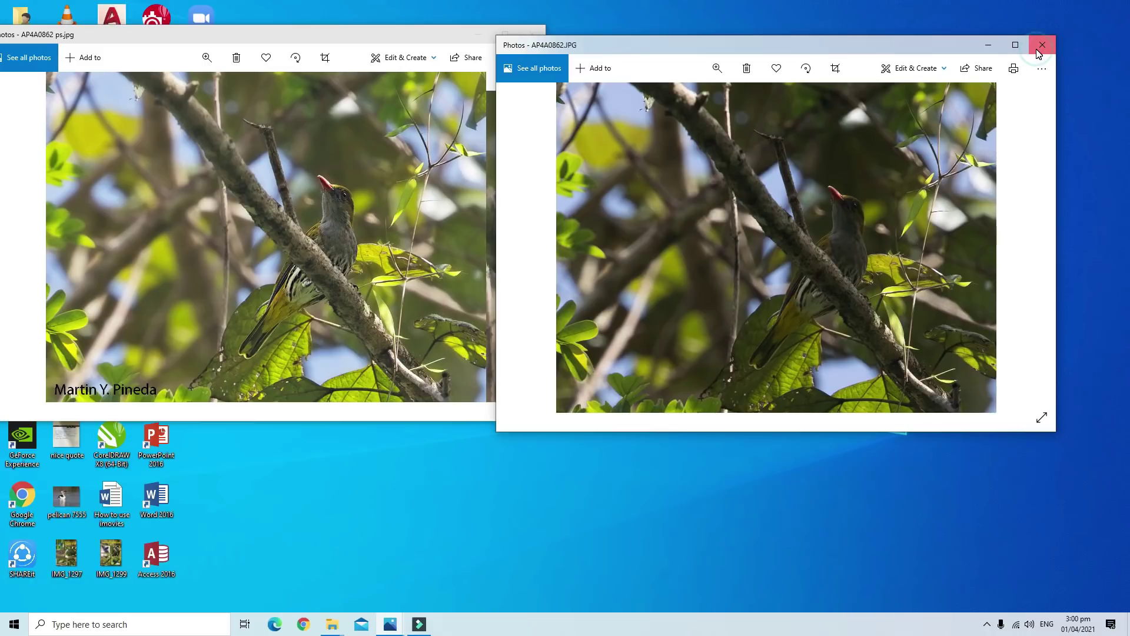
Maximize the edited AP4A0862 ps photo to review it, then minimize it
left_click(504, 35)
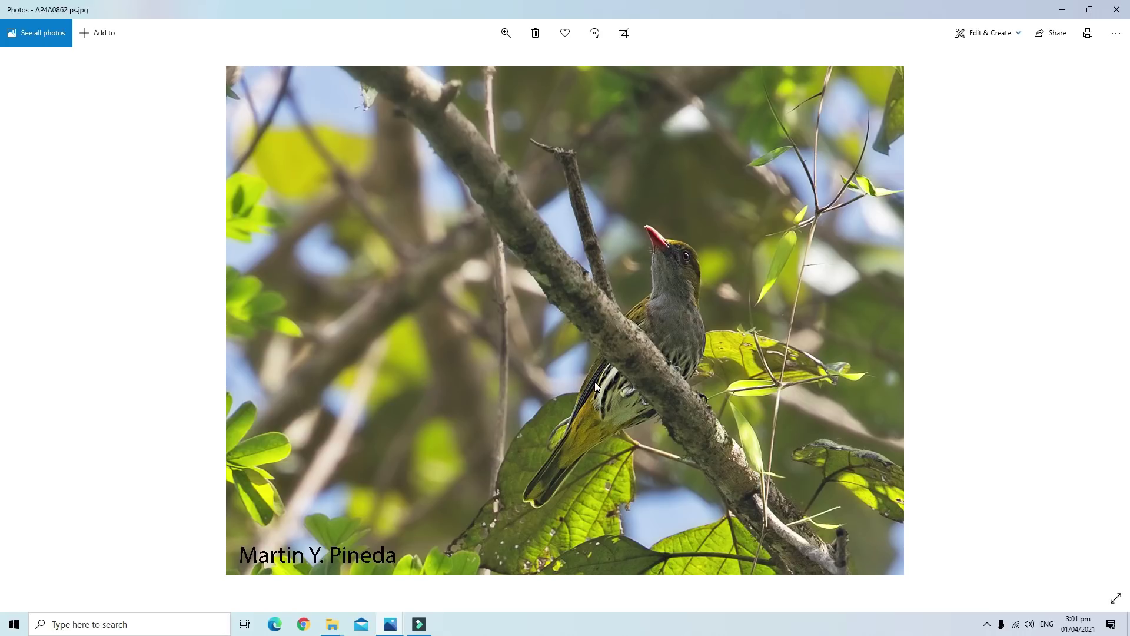
left_click(1063, 9)
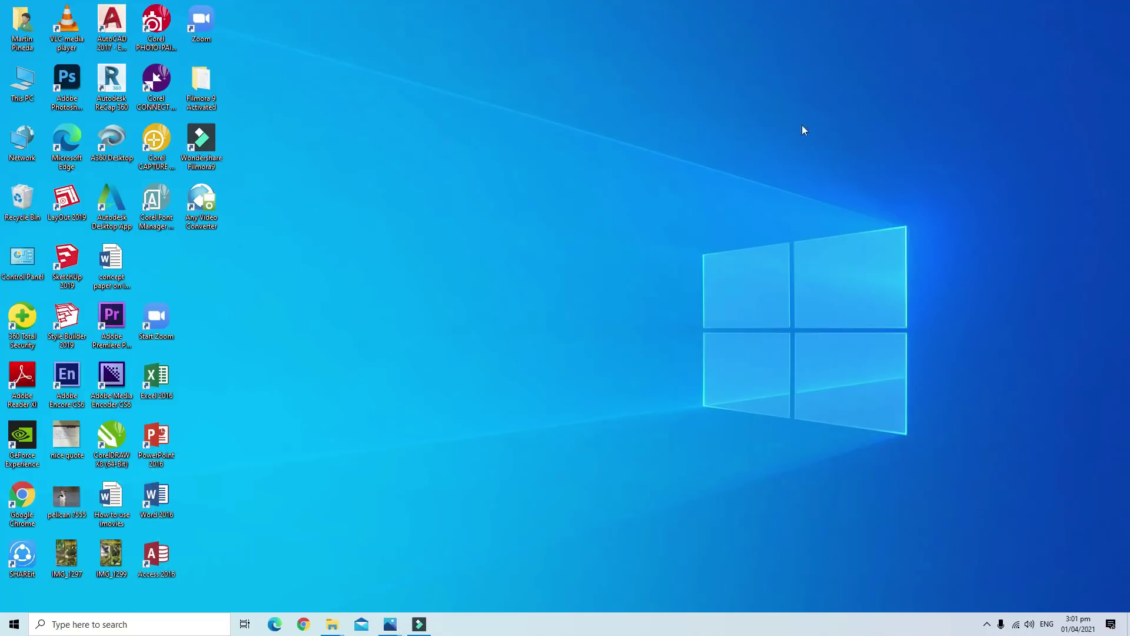
From the photoshop practice folder, view egret photo AP4A1297 full-screen, then close it
left_click(331, 623)
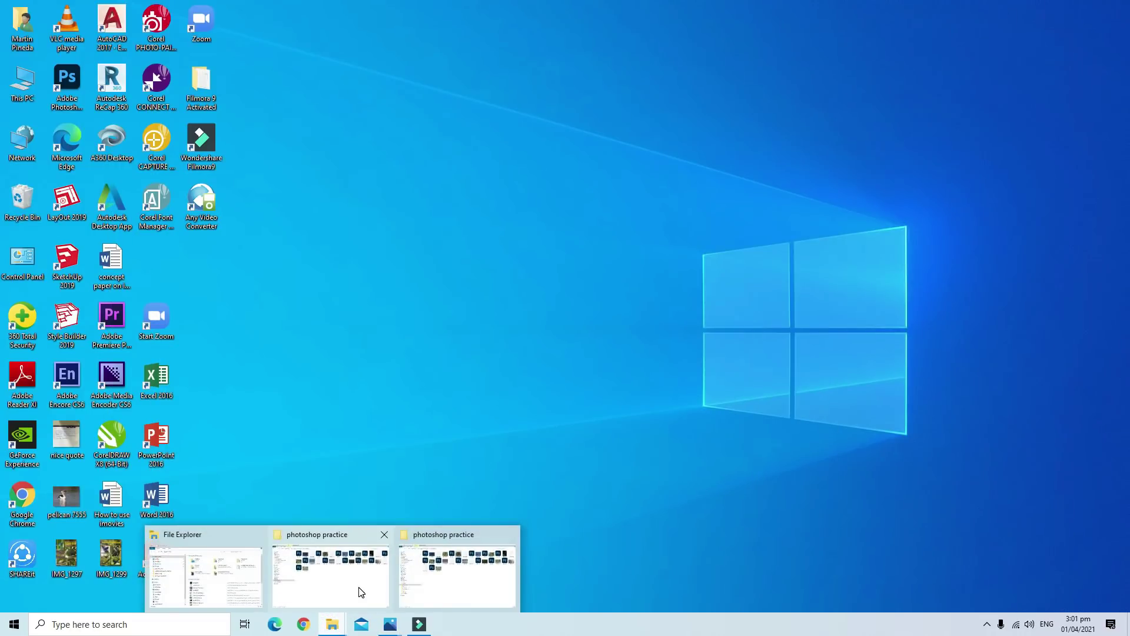
left_click(362, 591)
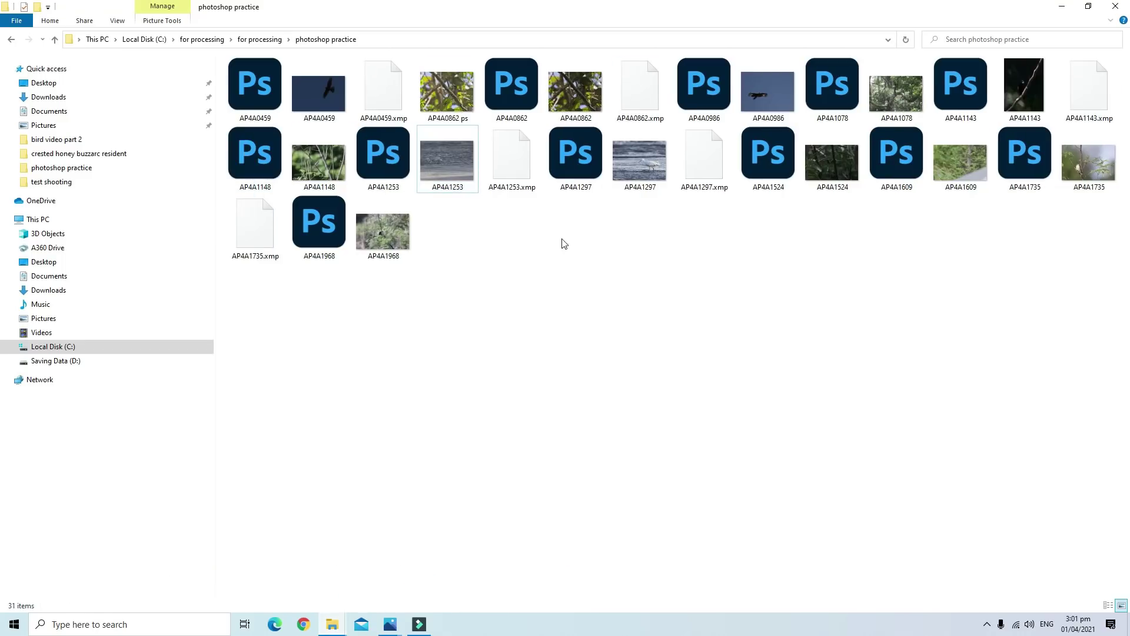
double_click(651, 168)
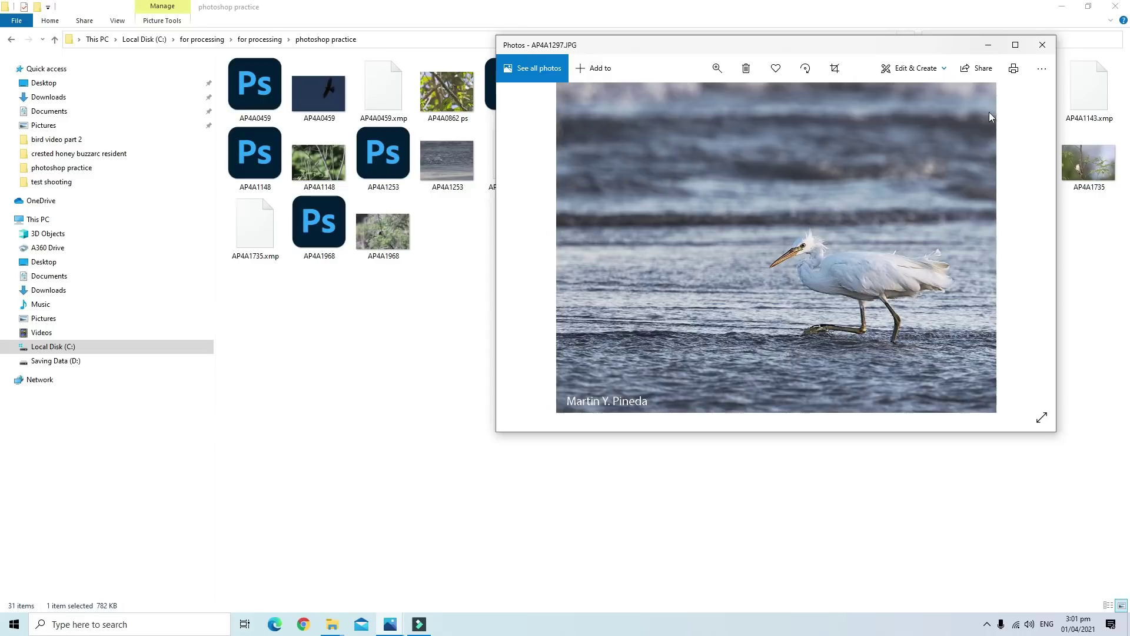
left_click(1015, 45)
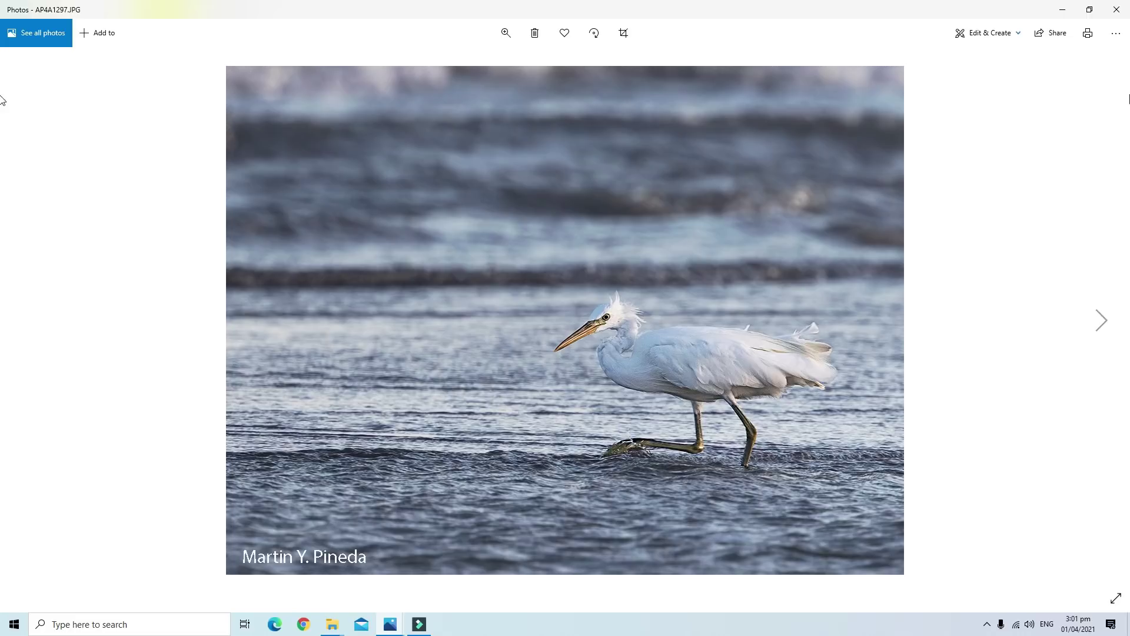
left_click(1116, 9)
left_click(748, 428)
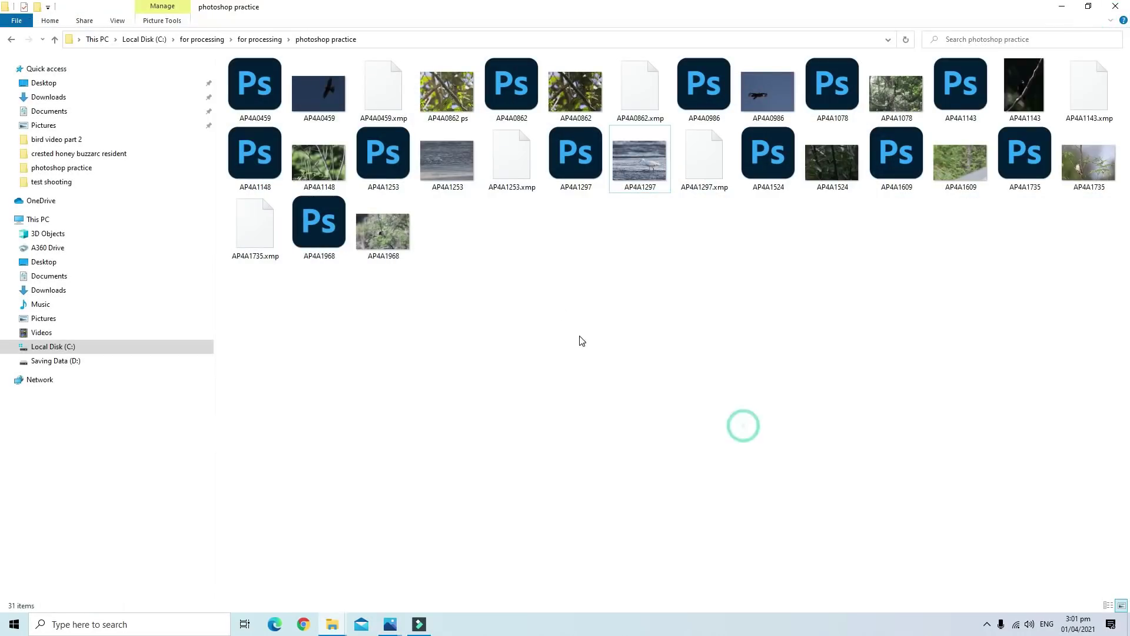
Reopen AP4A0862 ps in Photos, then close it and the File Explorer window
double_click(451, 105)
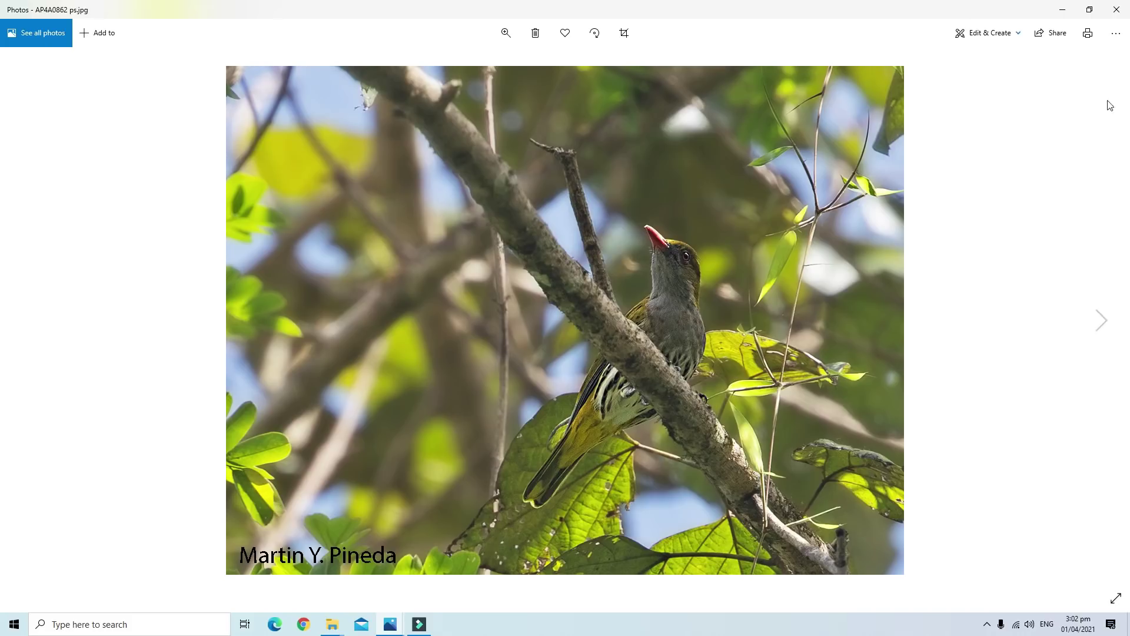
left_click(1117, 10)
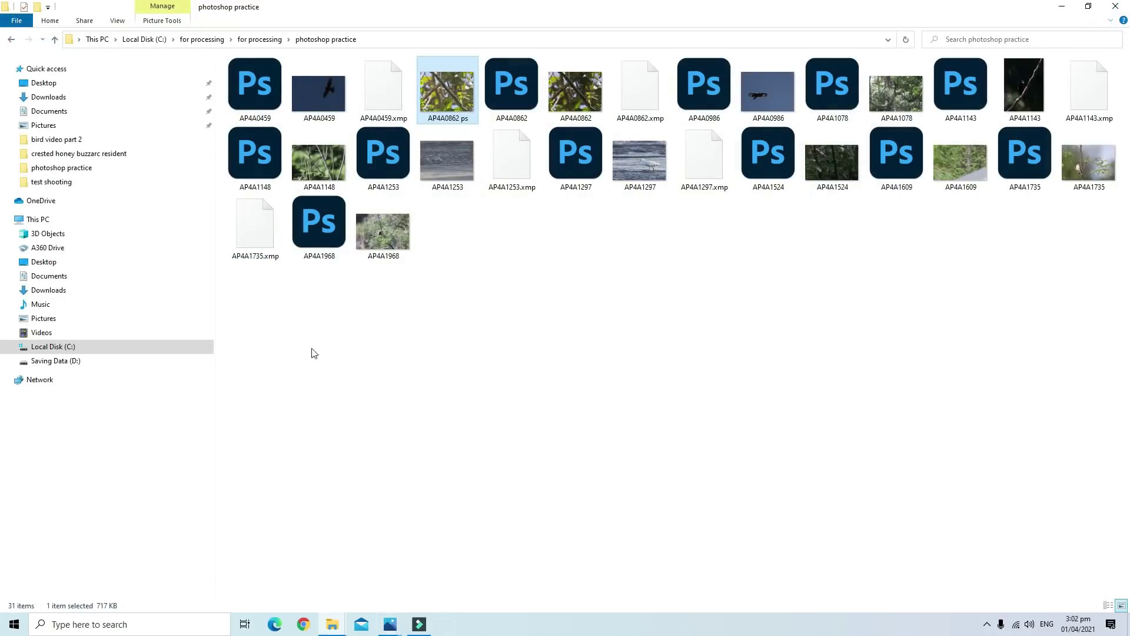
left_click(1116, 7)
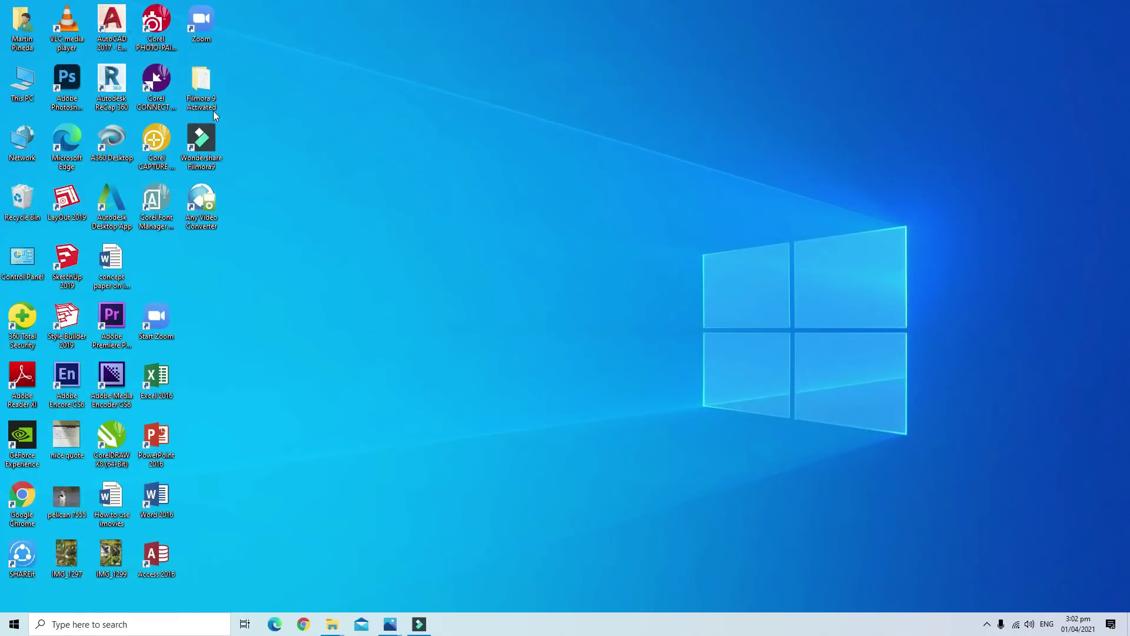
Relaunch Photoshop, dismiss the AP4A0862.CR3 Camera Raw dialog, and open AP4A0862.JPG from Recent files
double_click(65, 89)
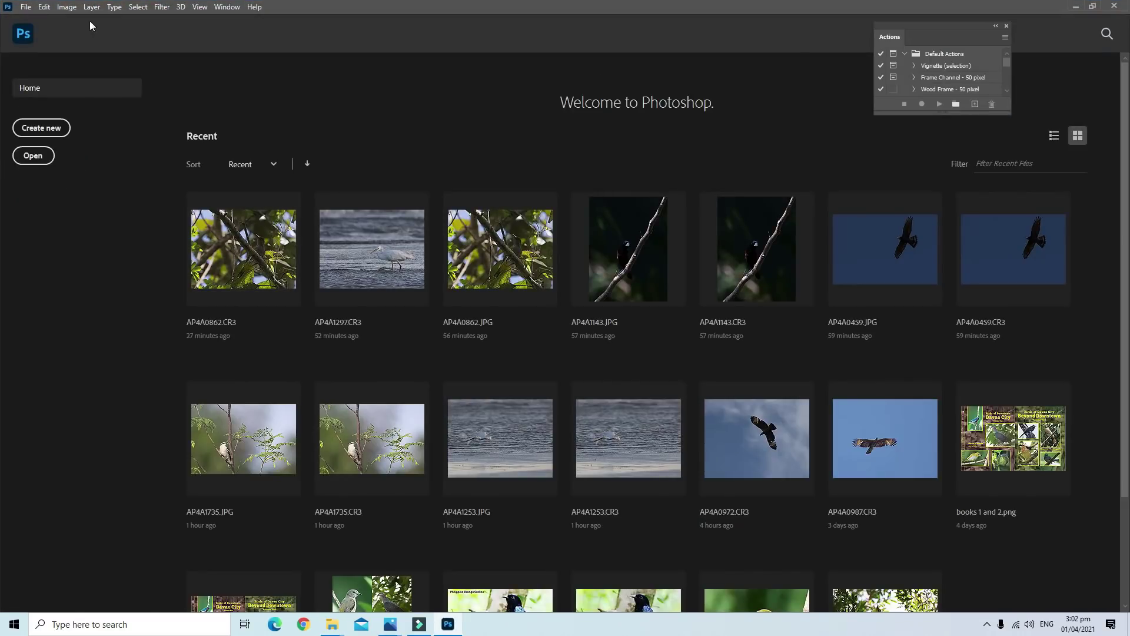
left_click(67, 7)
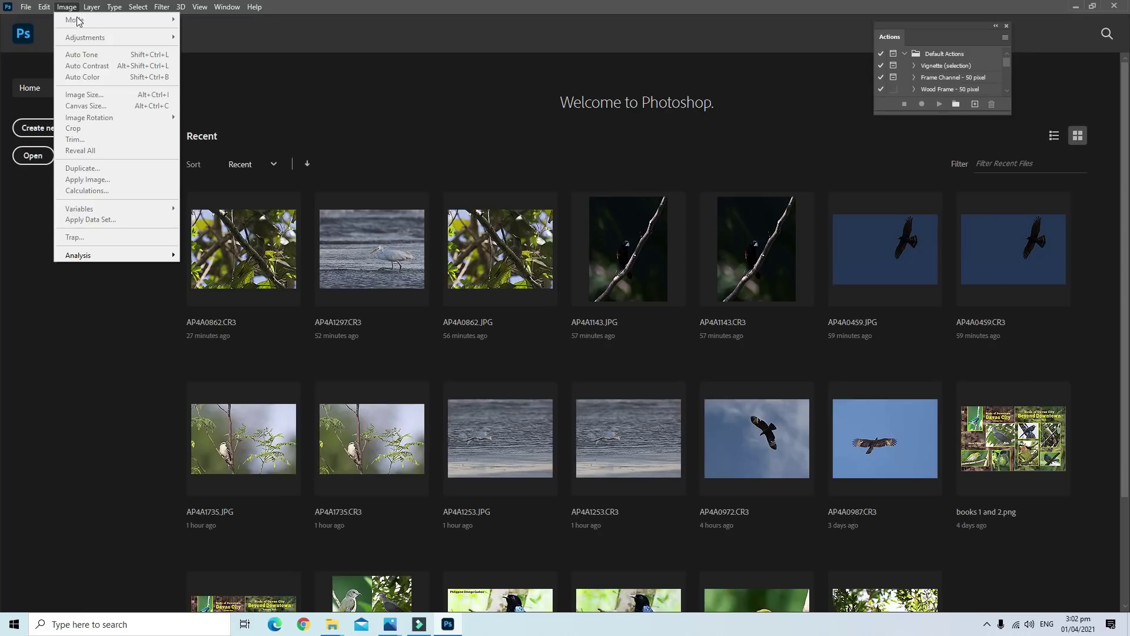
left_click(81, 38)
left_click(273, 251)
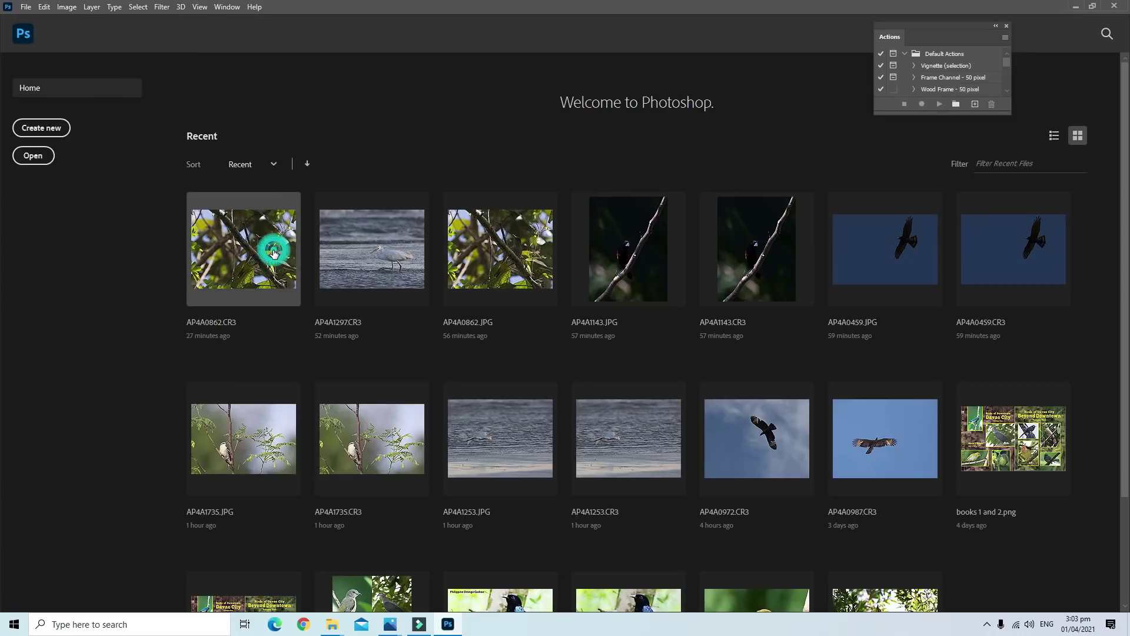
left_click(272, 250)
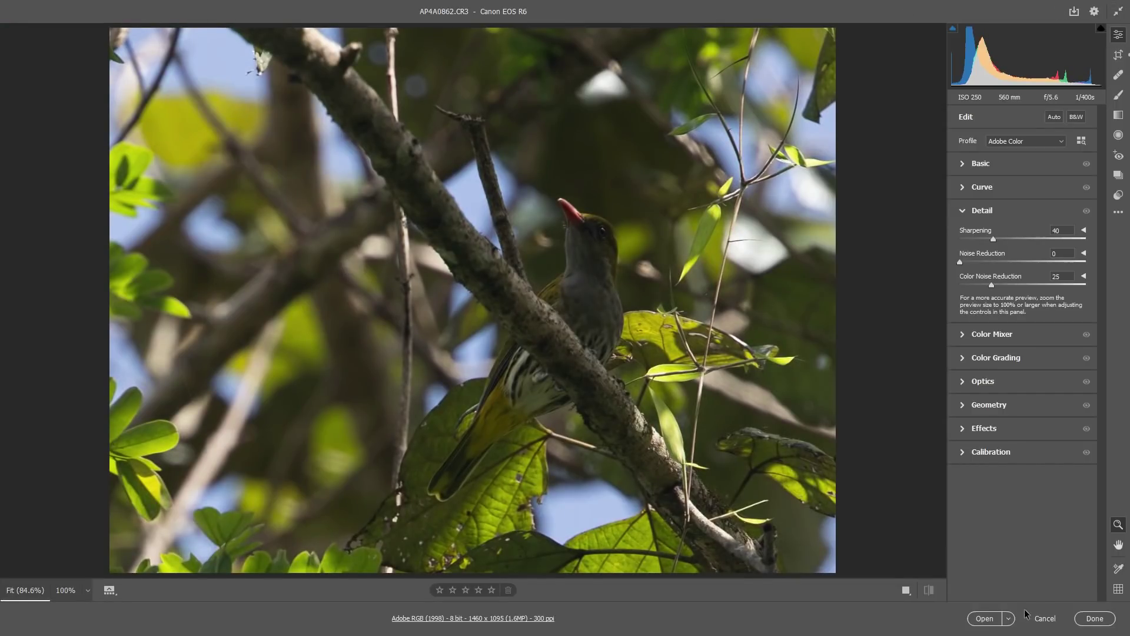
left_click(1101, 618)
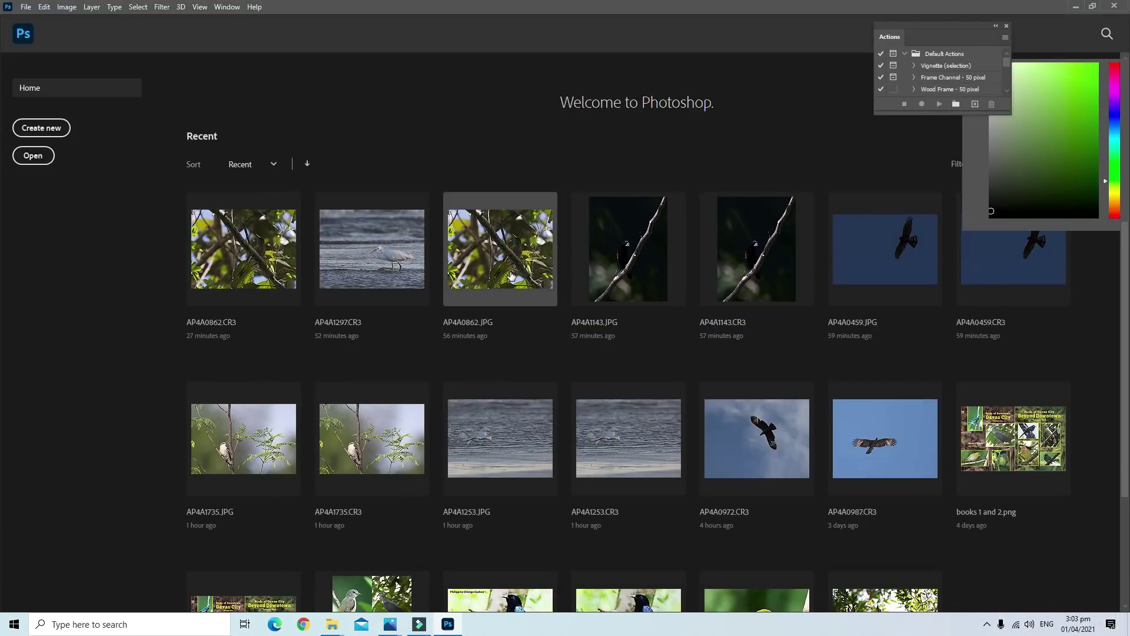
left_click(511, 277)
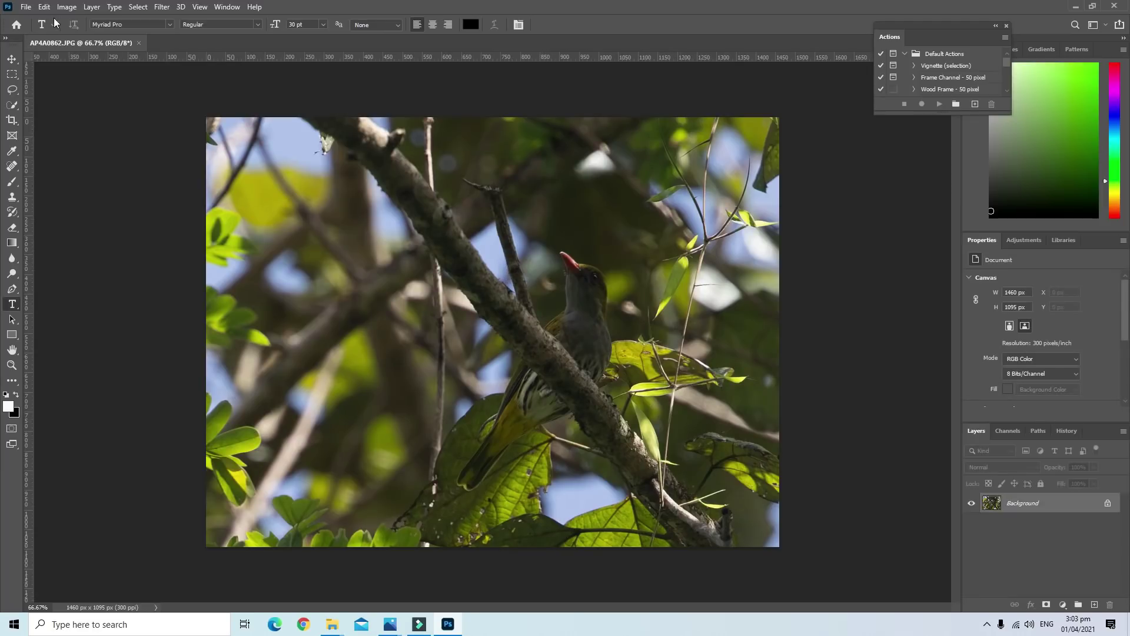
Apply Auto Tone to the bird photo, then revert it from the History panel
left_click(67, 7)
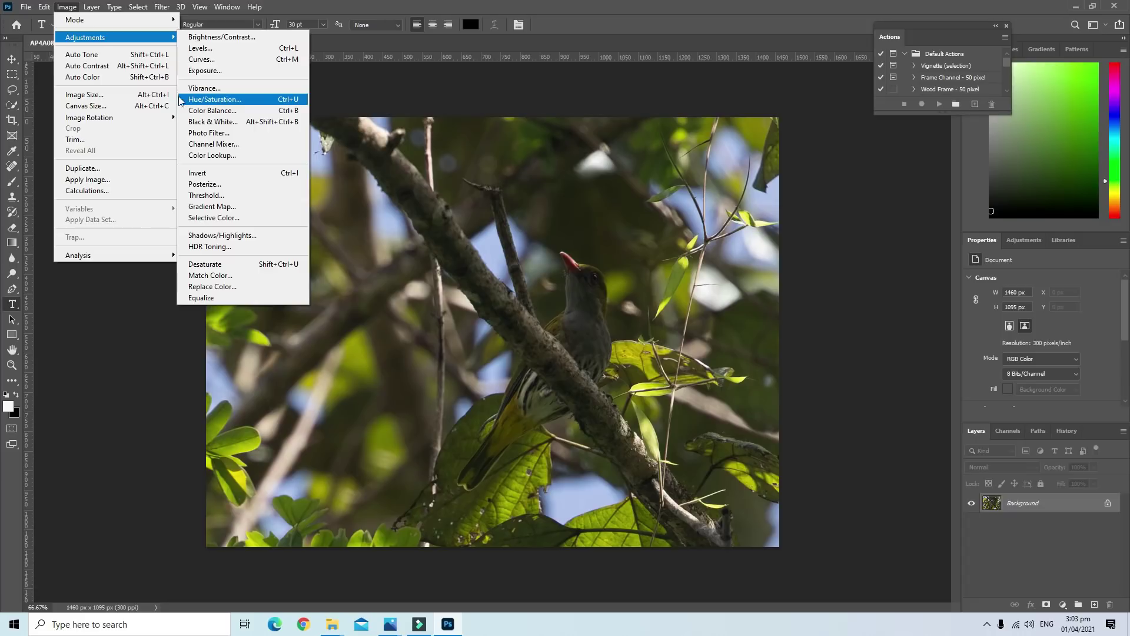
left_click(97, 56)
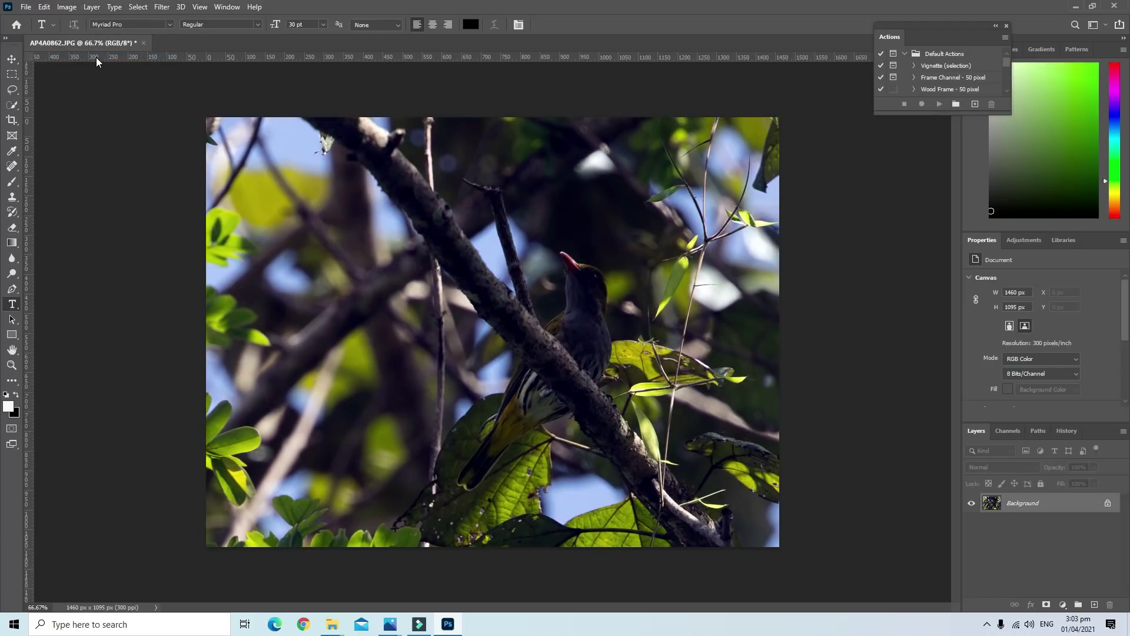
left_click(67, 6)
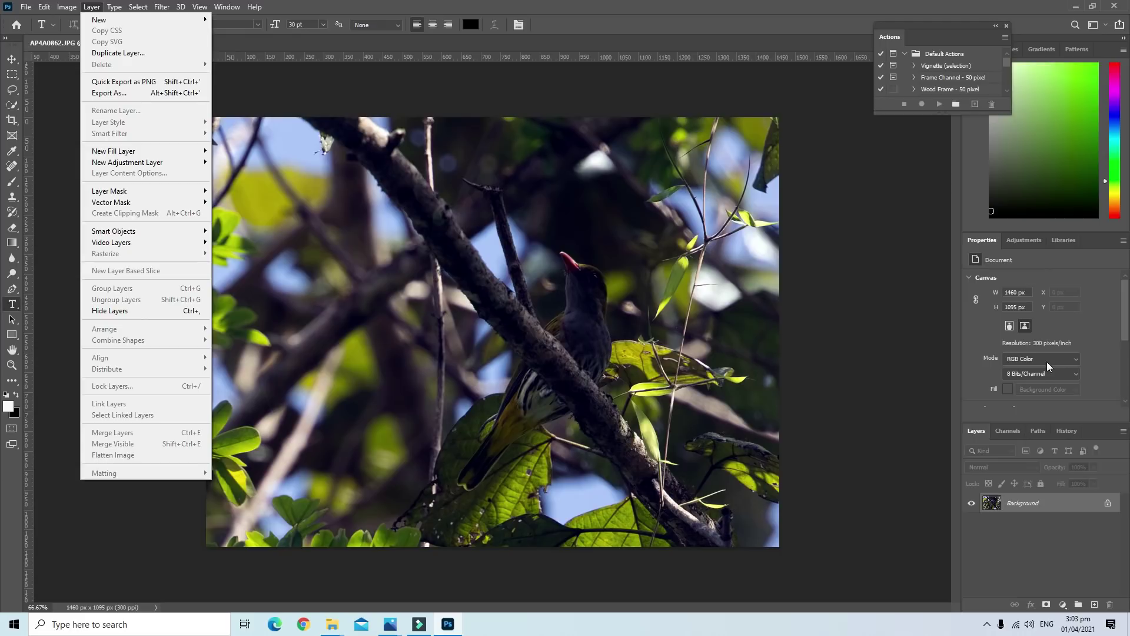
left_click(1067, 431)
left_click(1004, 468)
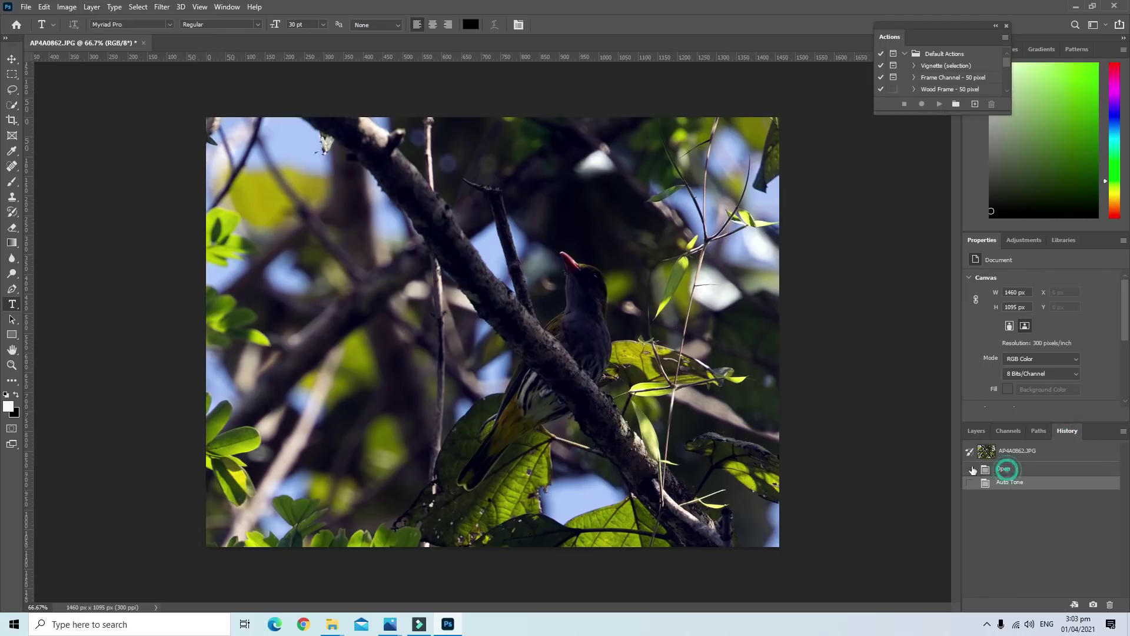
left_click(868, 356)
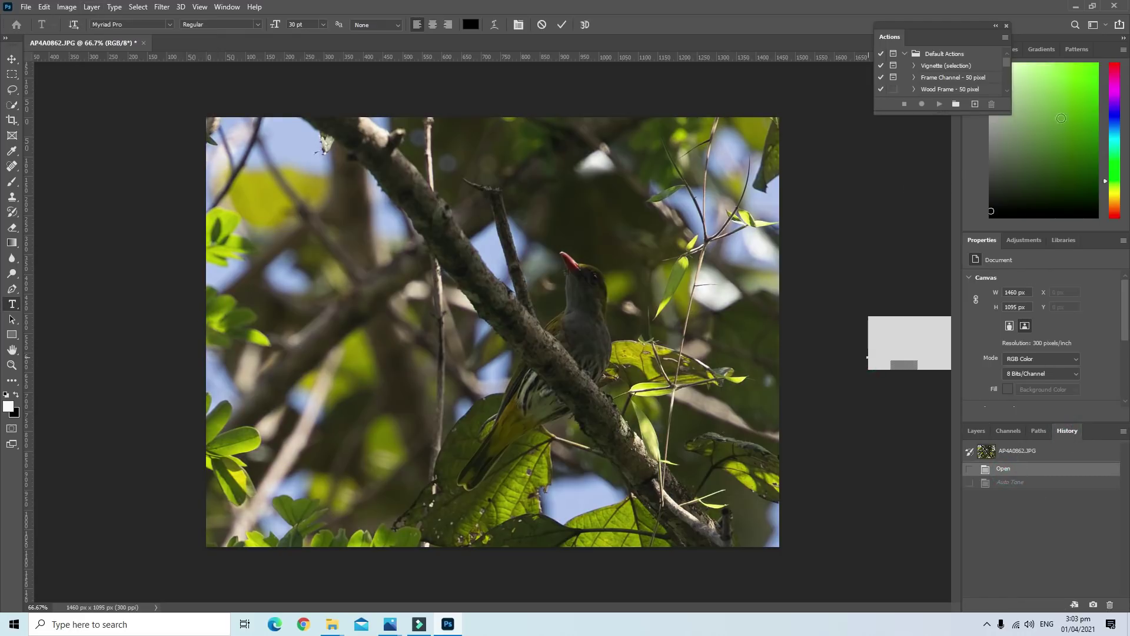
Exit Photoshop, discarding the text edit and not saving the photo
left_click(1115, 6)
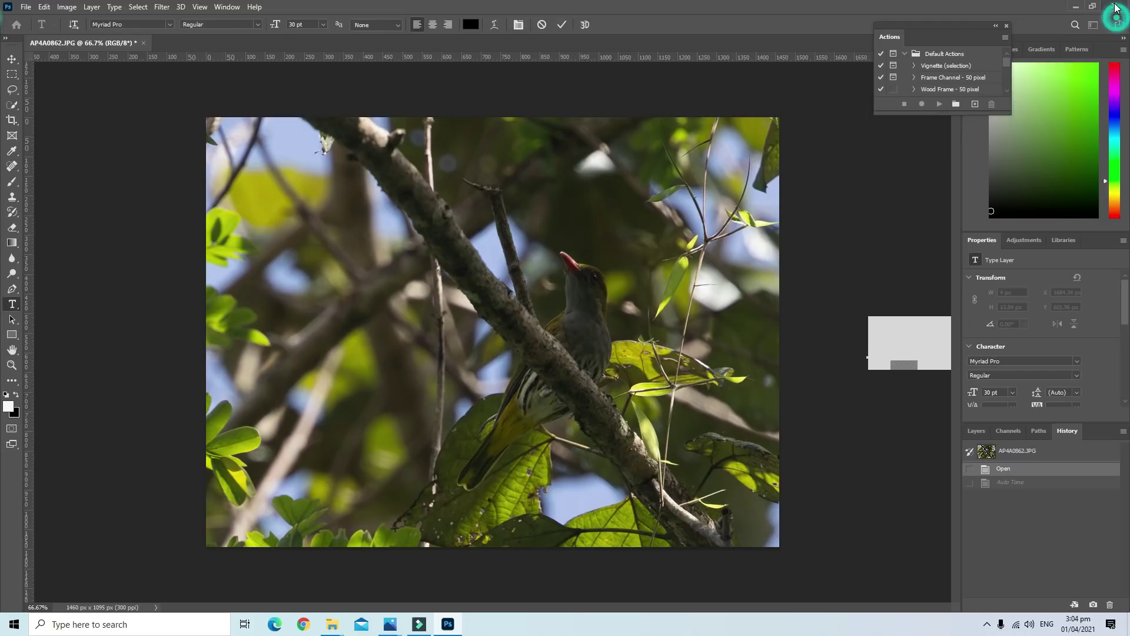
left_click(25, 7)
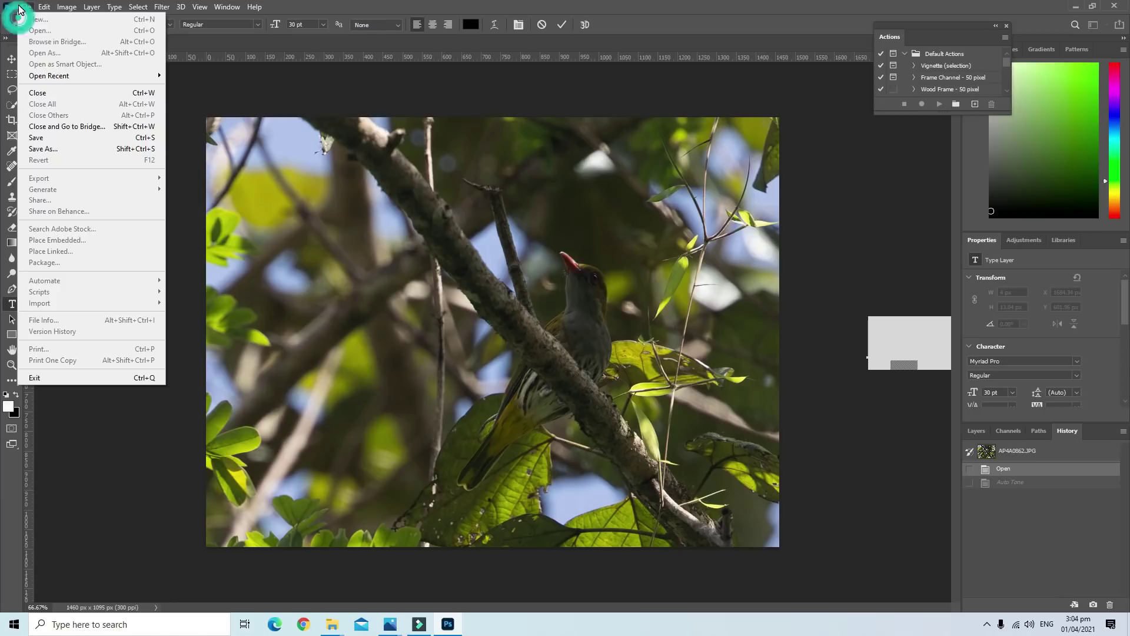
left_click(47, 378)
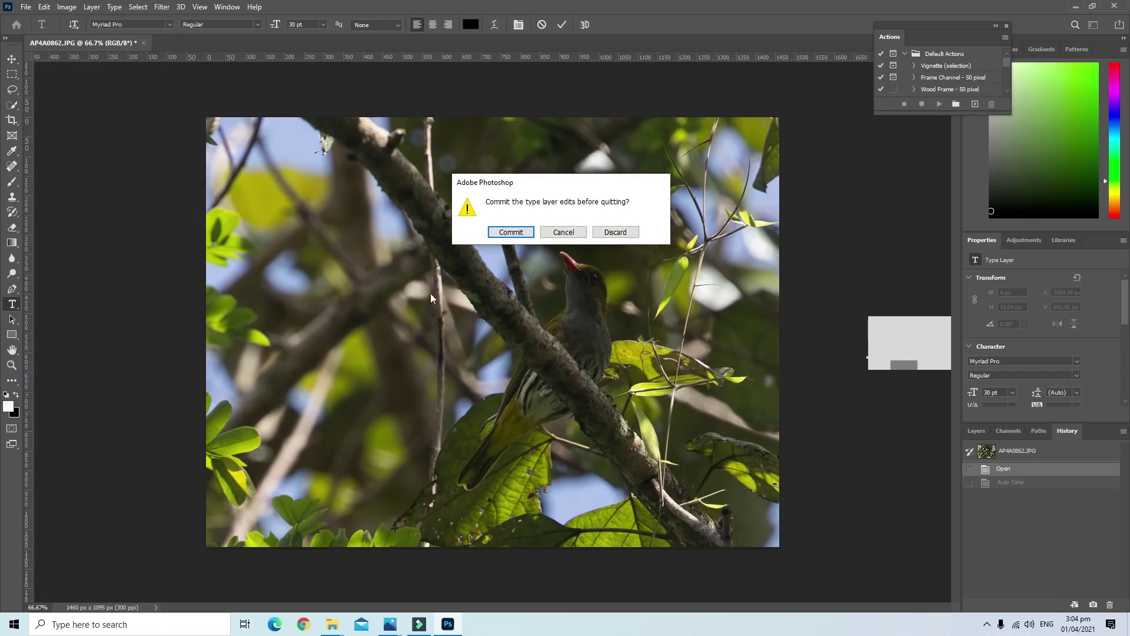
left_click(608, 235)
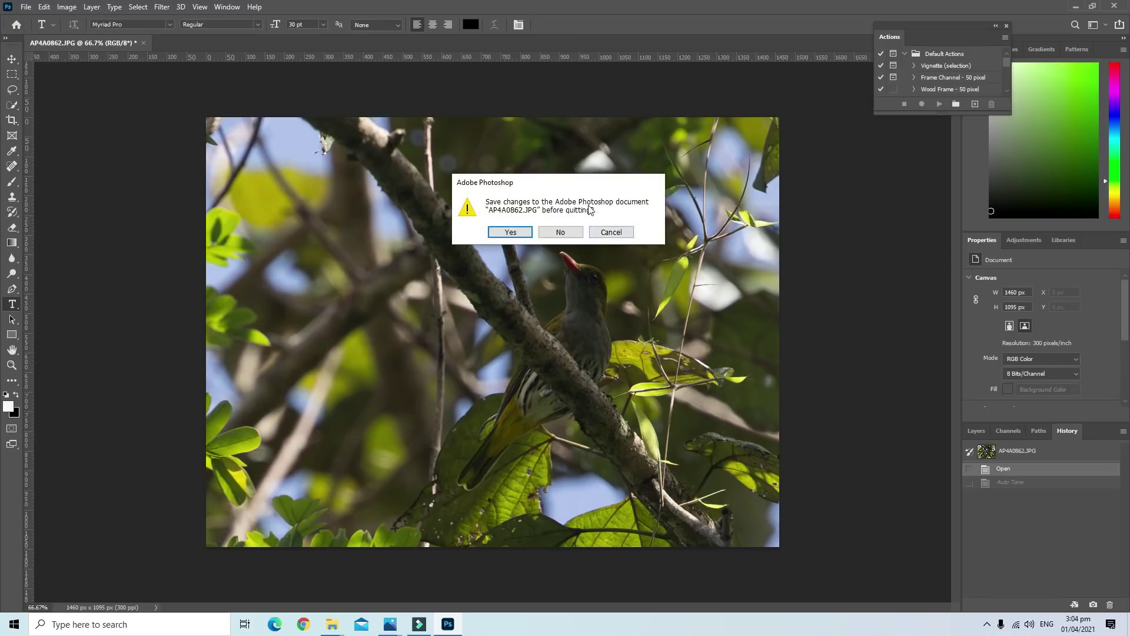
left_click(560, 232)
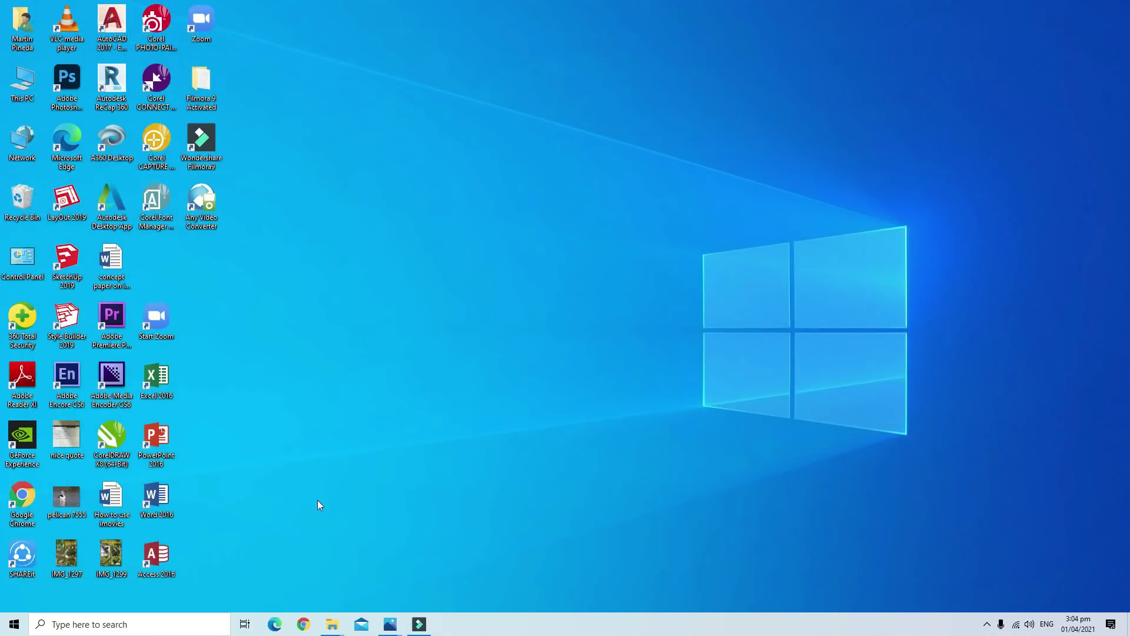
Restore the photoshop practice folder, view AP4A0862 ps in Photos, then close the viewer
mouse_move(332, 624)
left_click(384, 583)
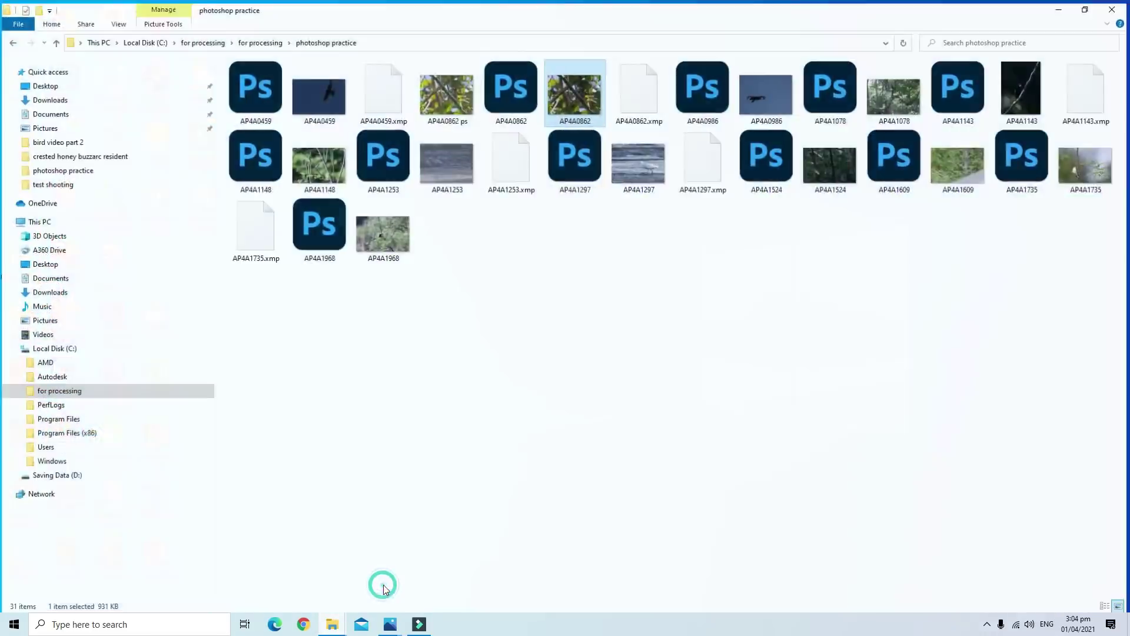
left_click(578, 499)
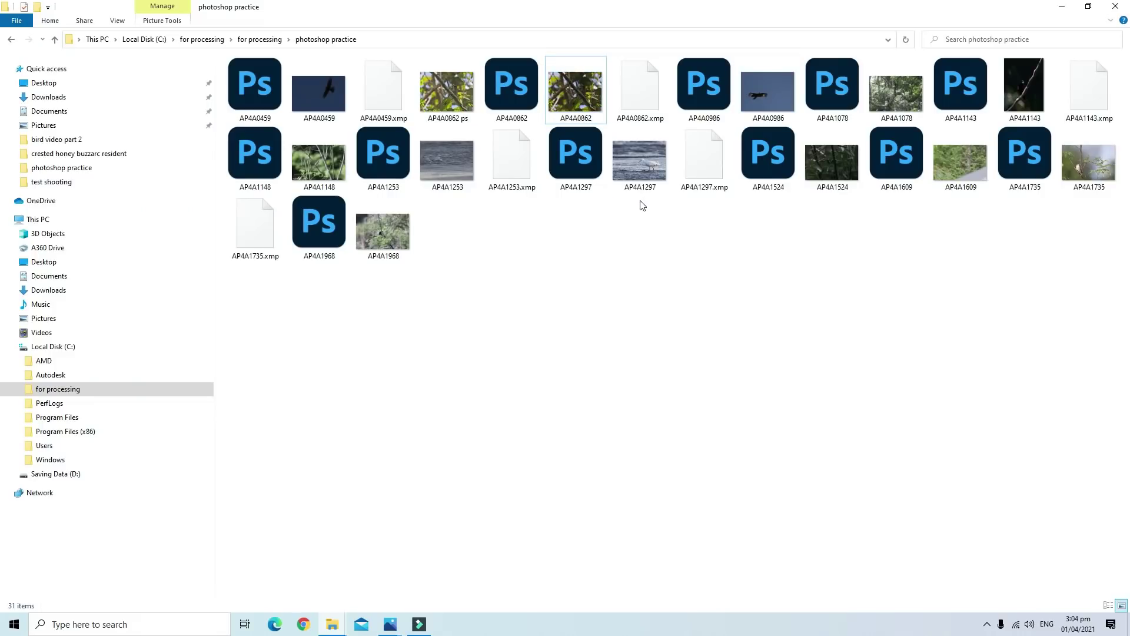
double_click(441, 100)
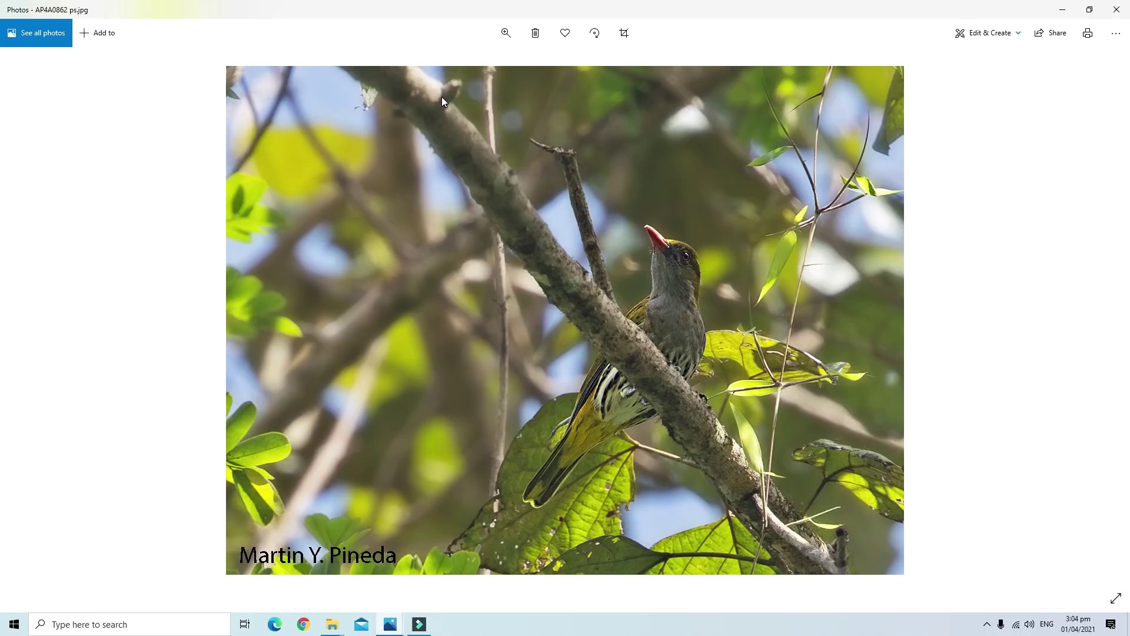
left_click(1117, 9)
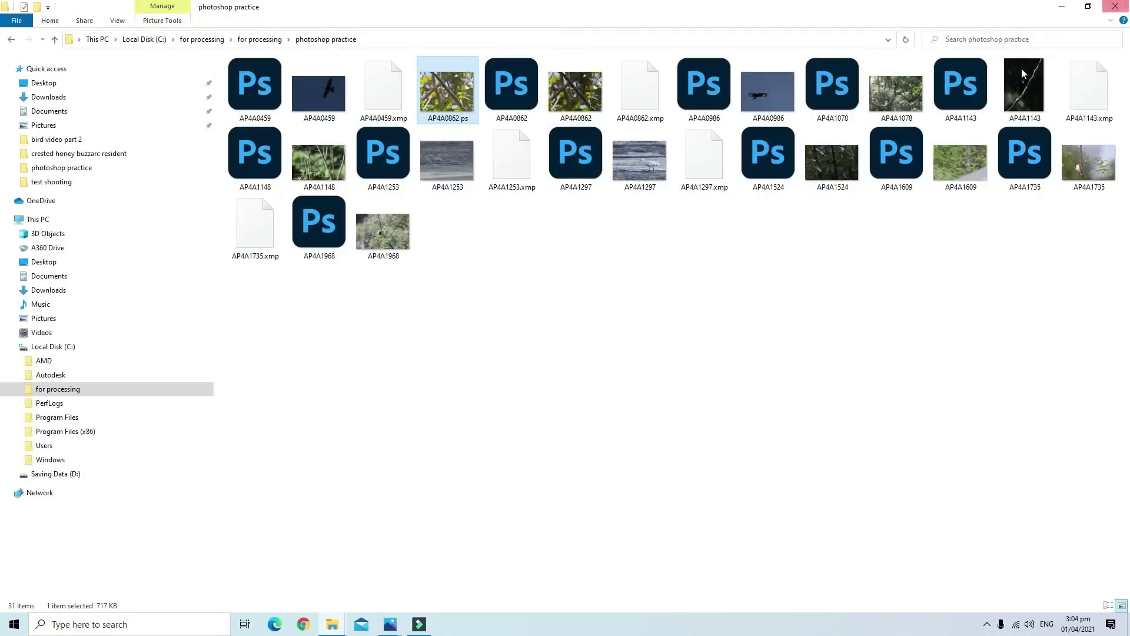